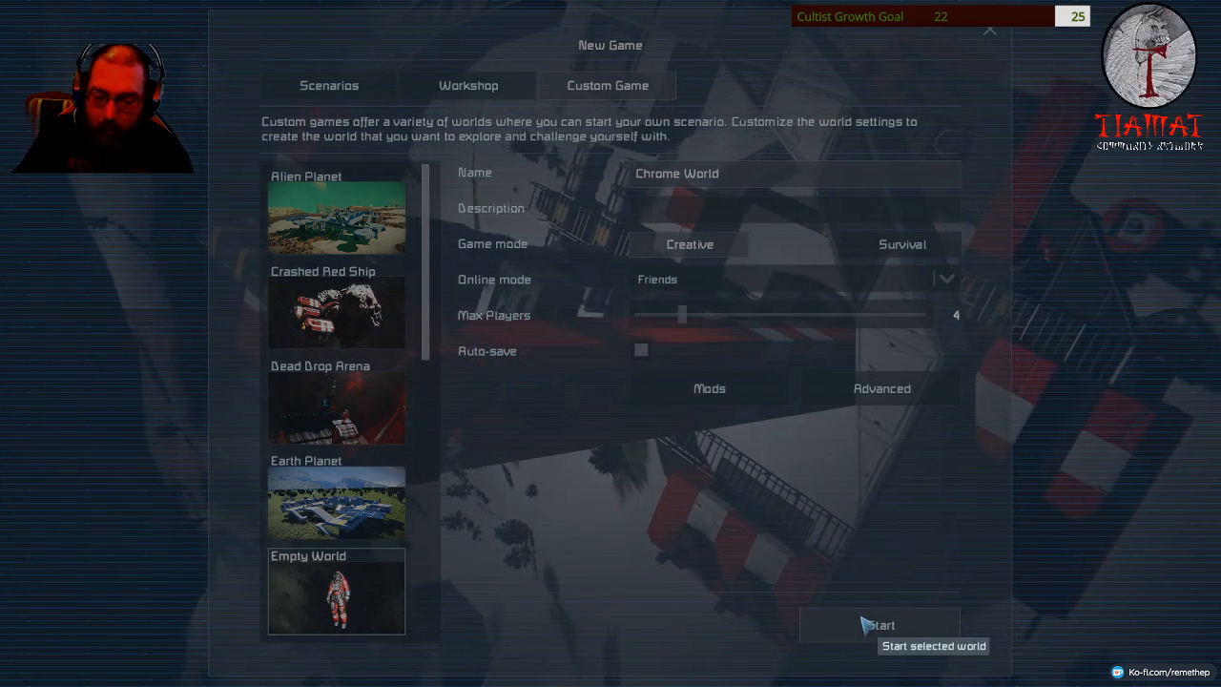
# Start the new empty world and restore the HUD once it has loaded.
pyautogui.click(864, 623)
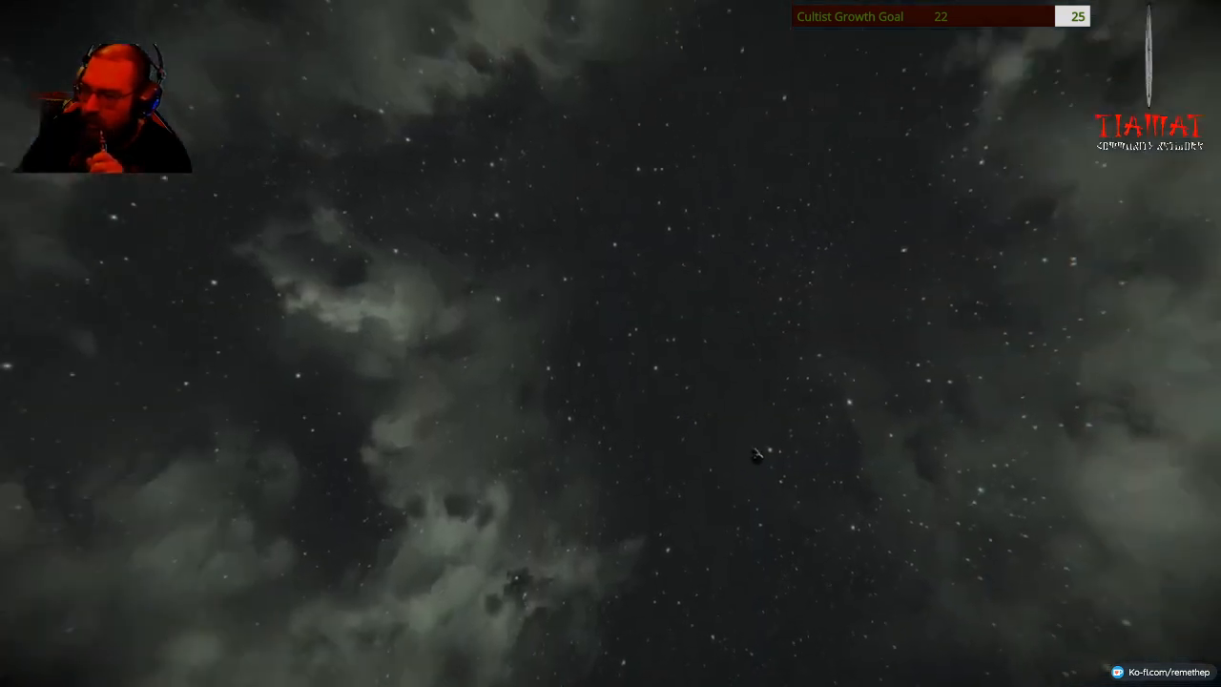
pyautogui.press('Tab')
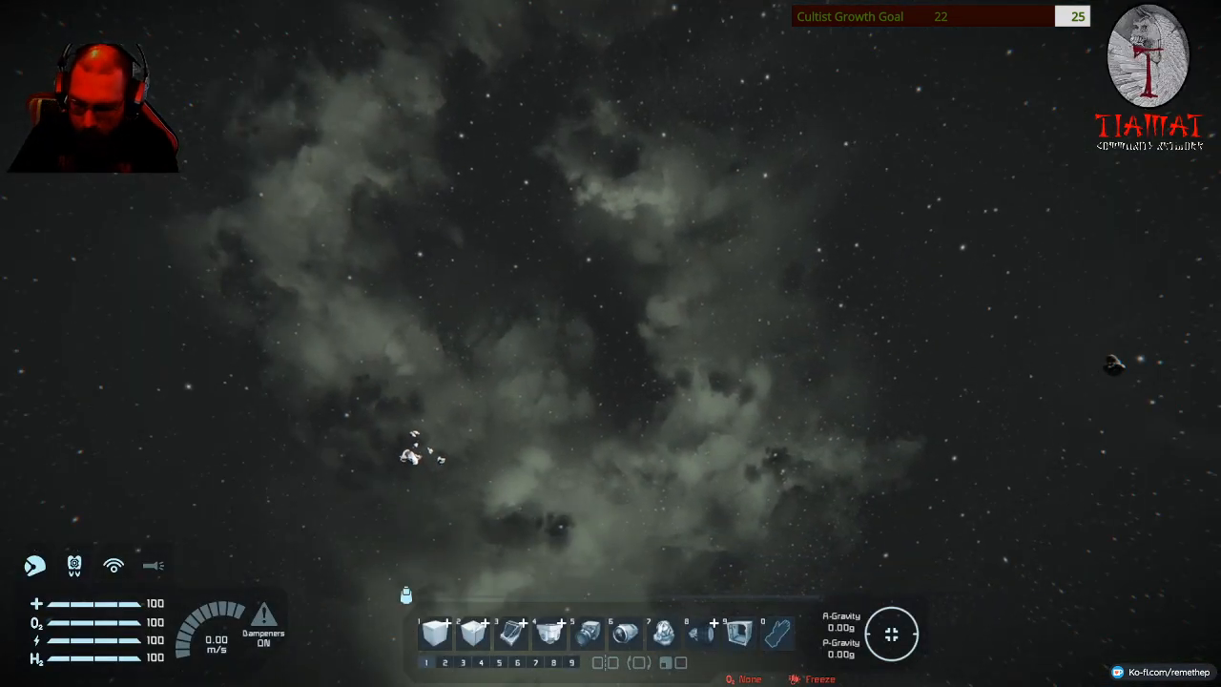
pyautogui.write('gbat')
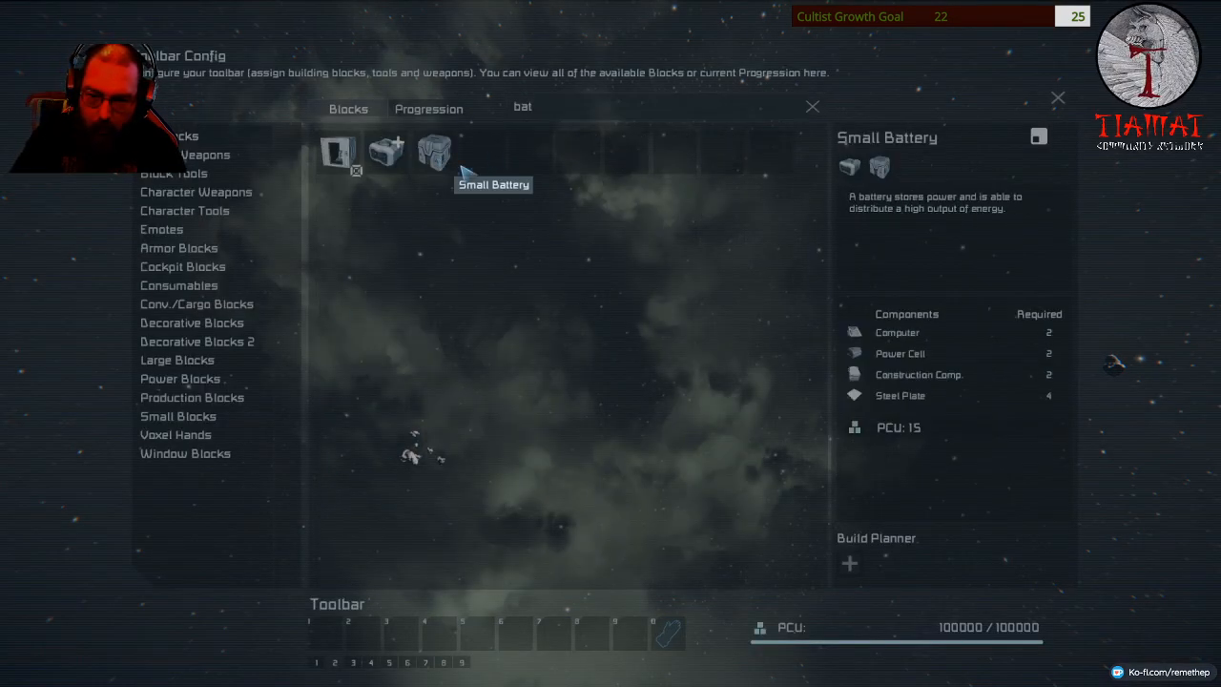
# Add the Battery and the Text panel to the toolbar from the block catalogue.
pyautogui.doubleClick(389, 160)
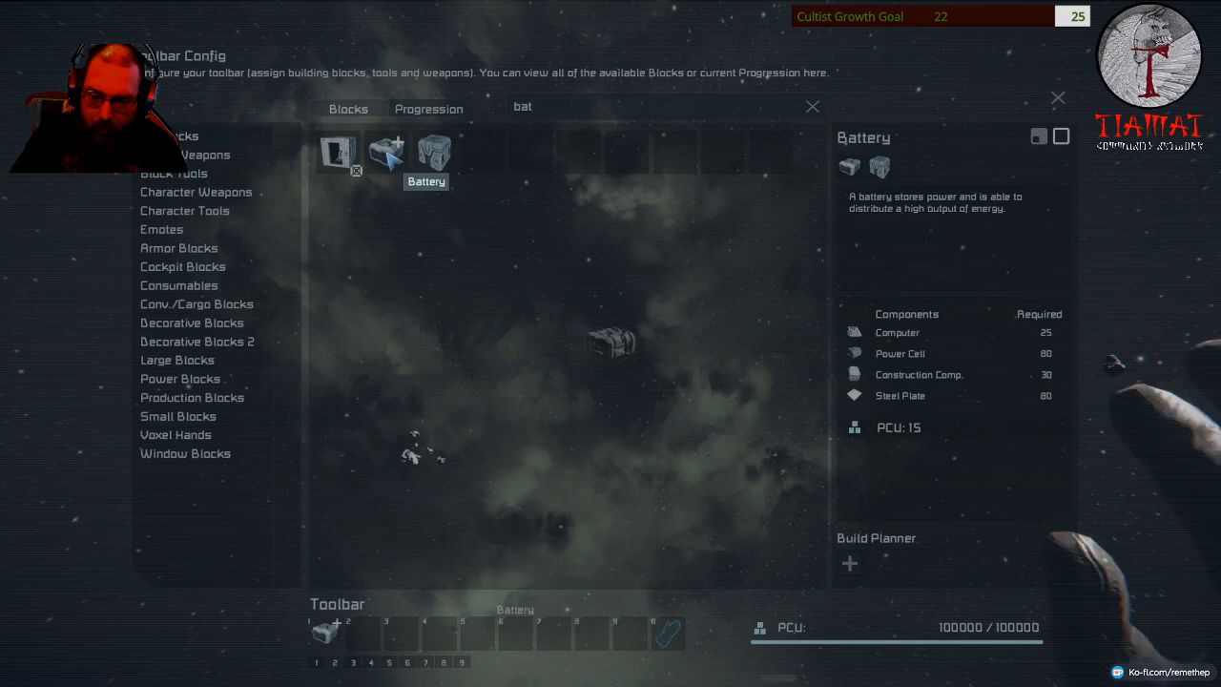
pyautogui.click(568, 107)
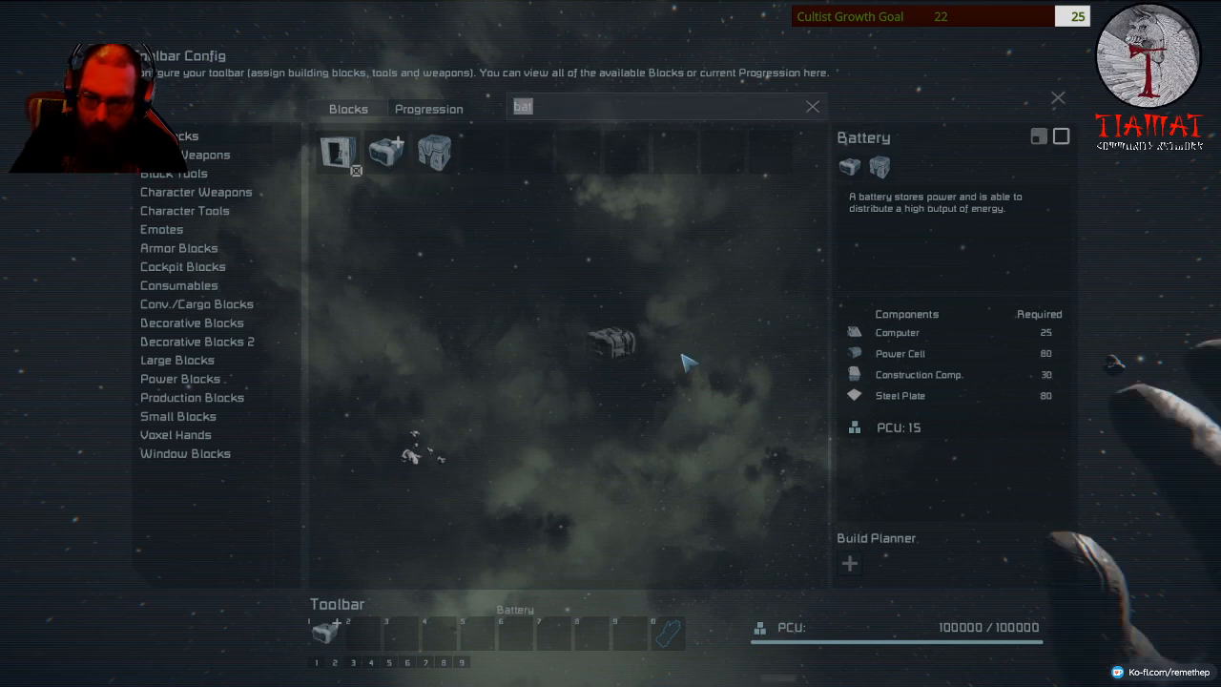
pyautogui.write('tex')
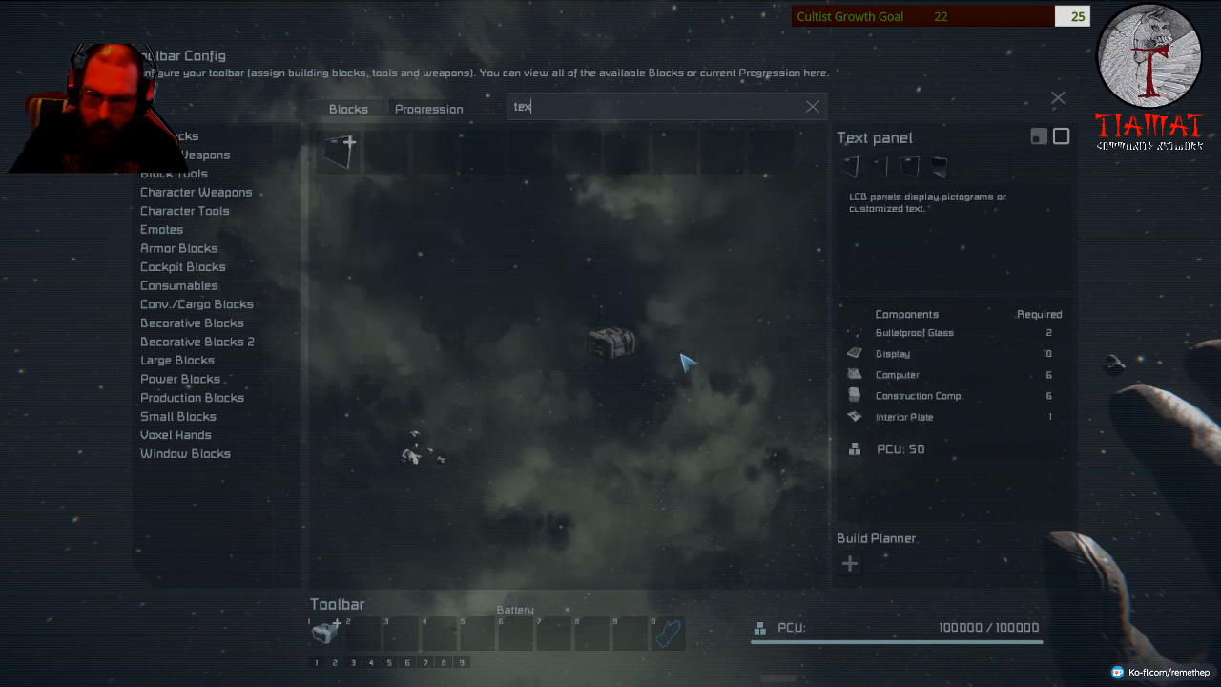
pyautogui.doubleClick(345, 149)
pyautogui.press('Escape')
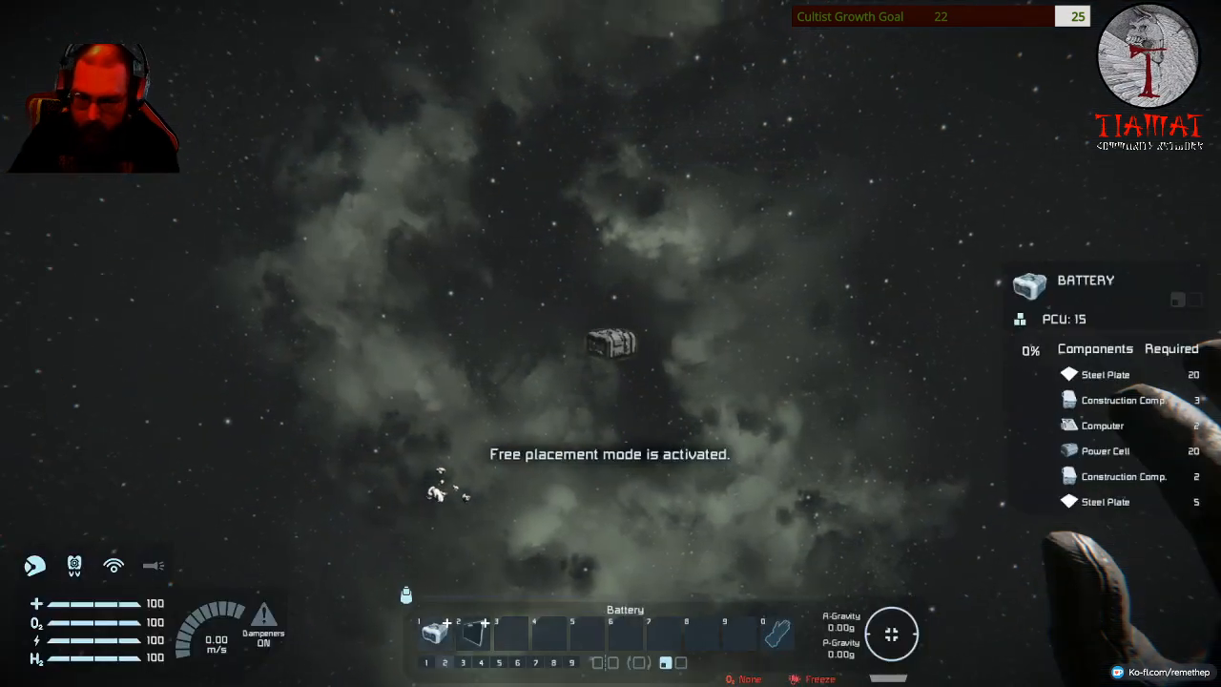
# Place a rotated large-grid battery in space and fly over to inspect it.
pyautogui.press('1')
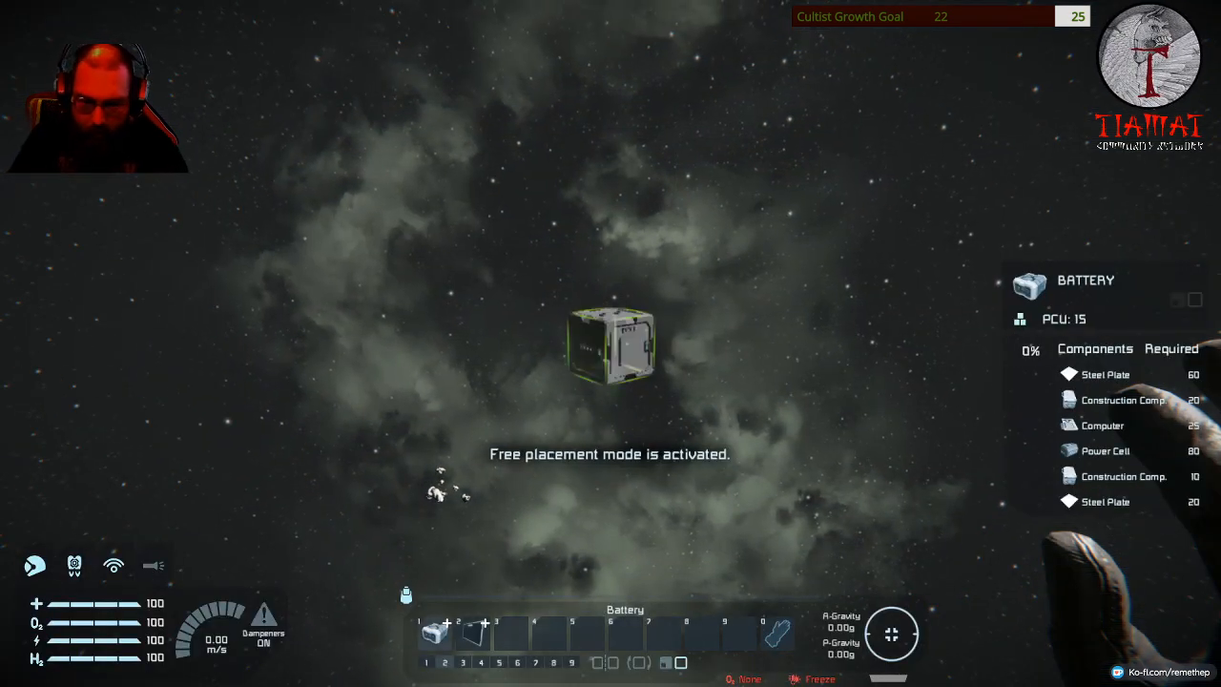
pyautogui.press('pagedown')
pyautogui.press('pagedown')
pyautogui.scroll(2, 610, 344)
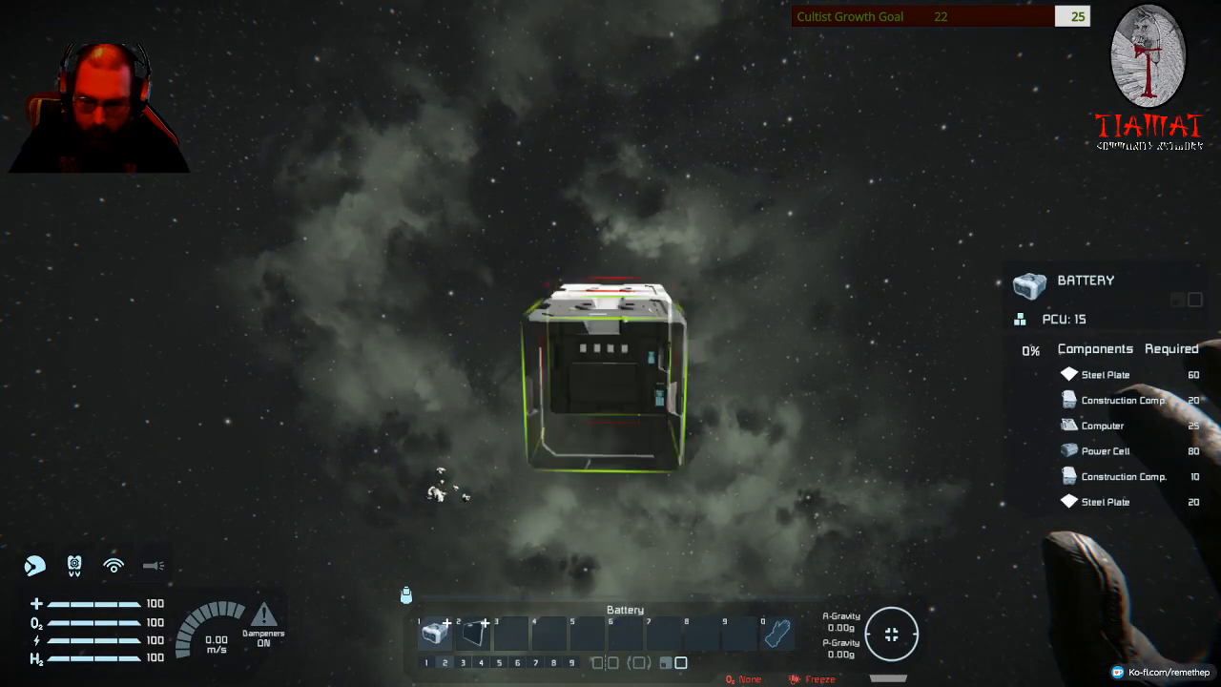
pyautogui.press('pagedown')
pyautogui.hotkey('ctrl', '2')
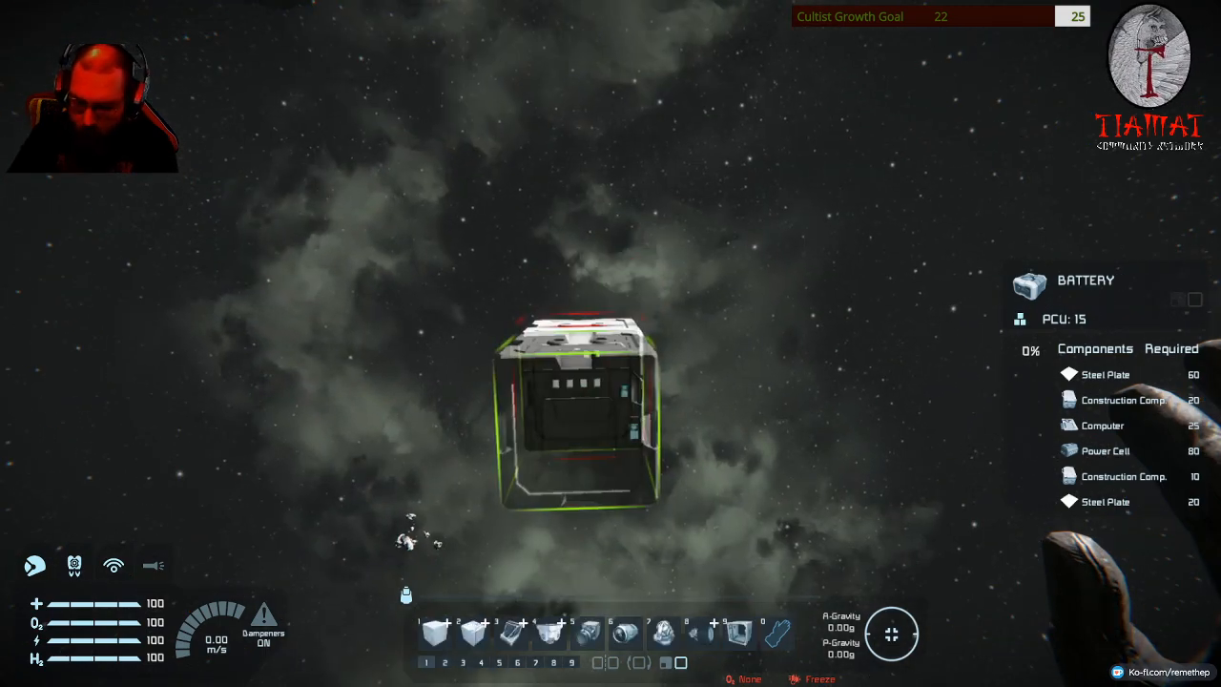
pyautogui.press('1')
pyautogui.press('w')
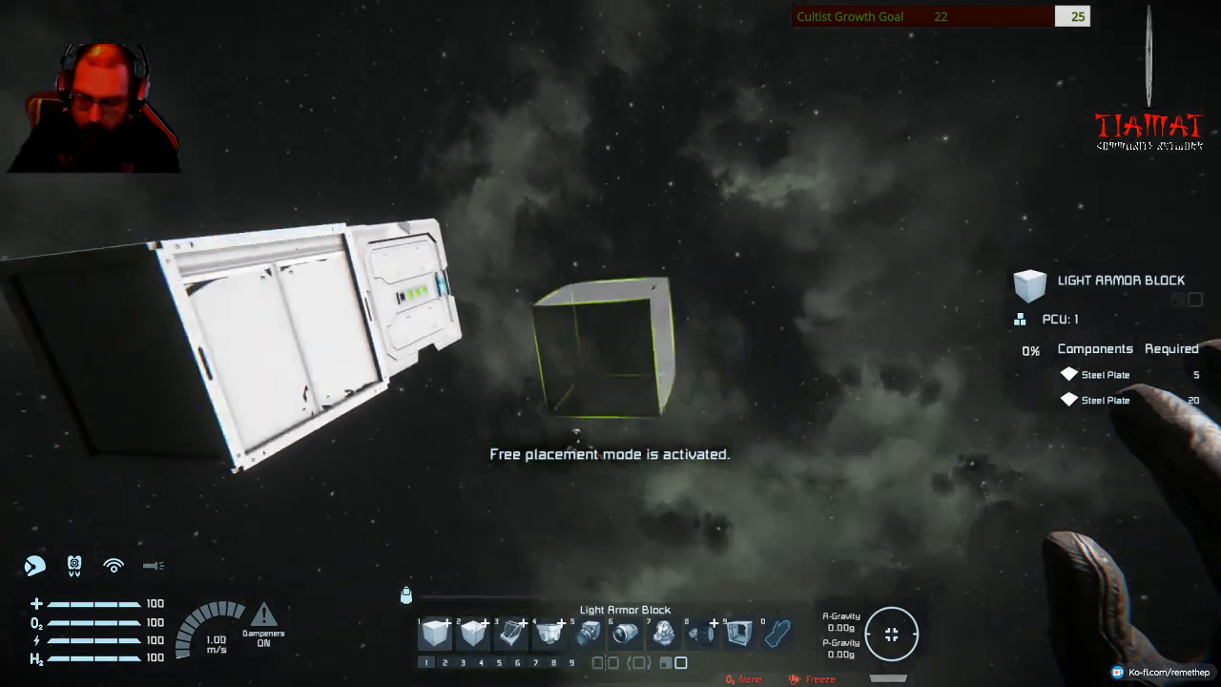
pyautogui.press('w')
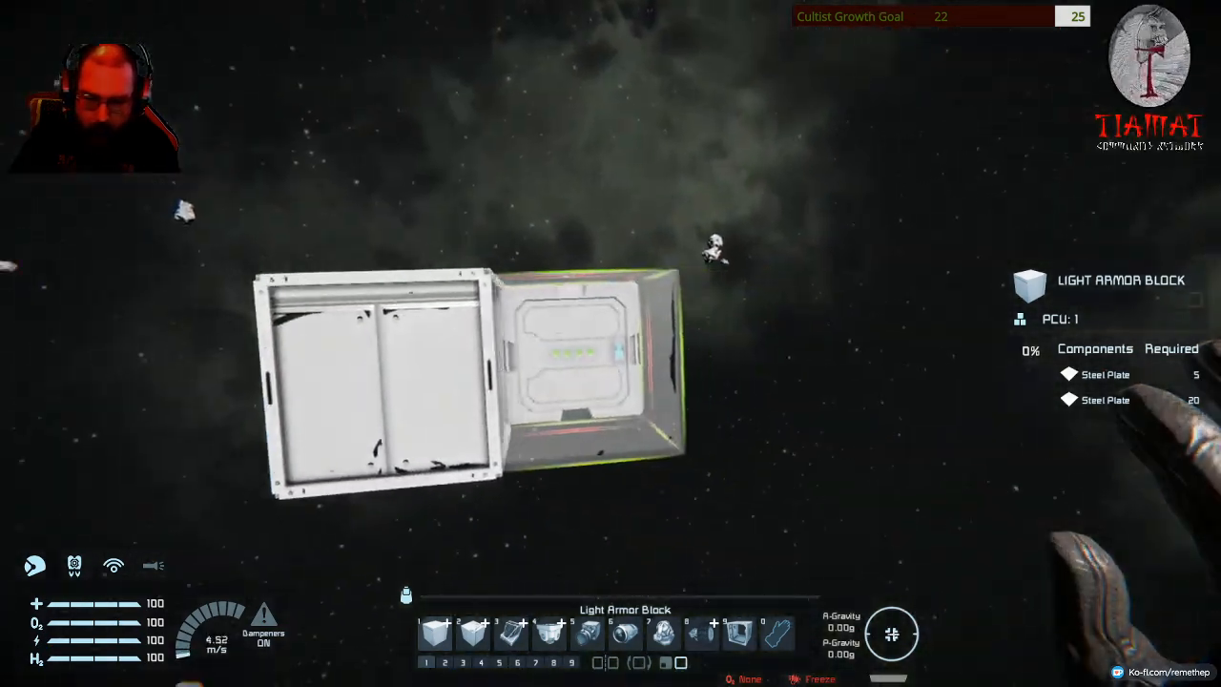
pyautogui.press('w')
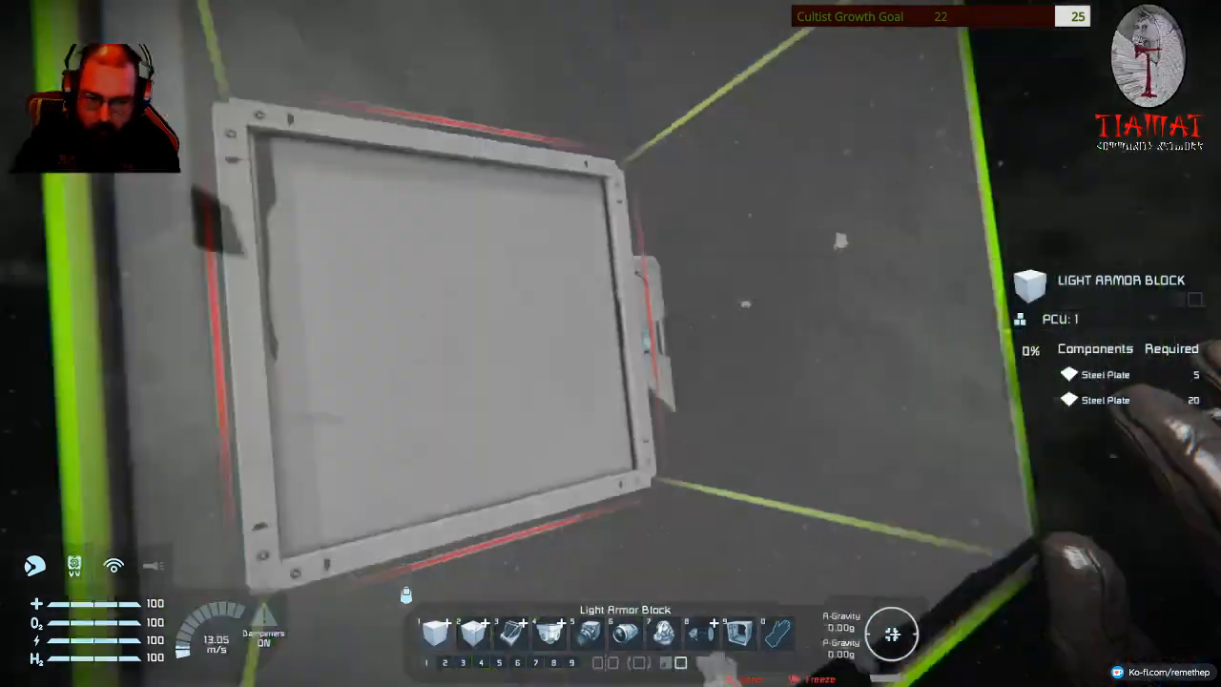
pyautogui.press('w')
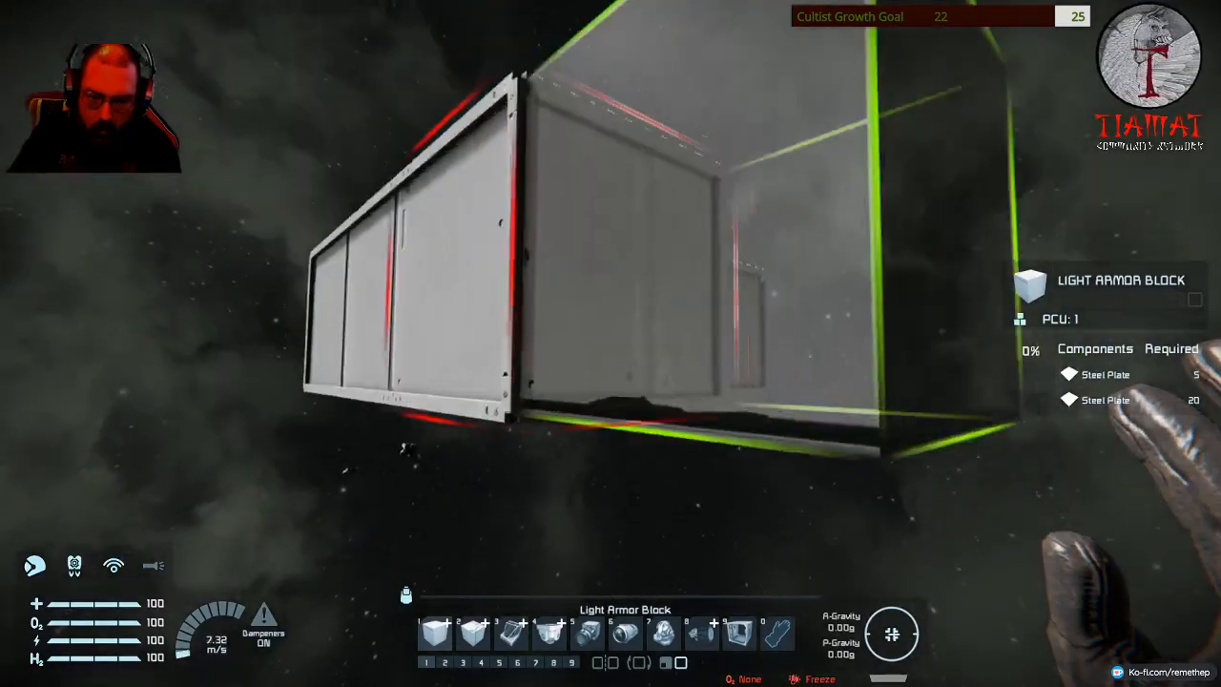
pyautogui.press('w')
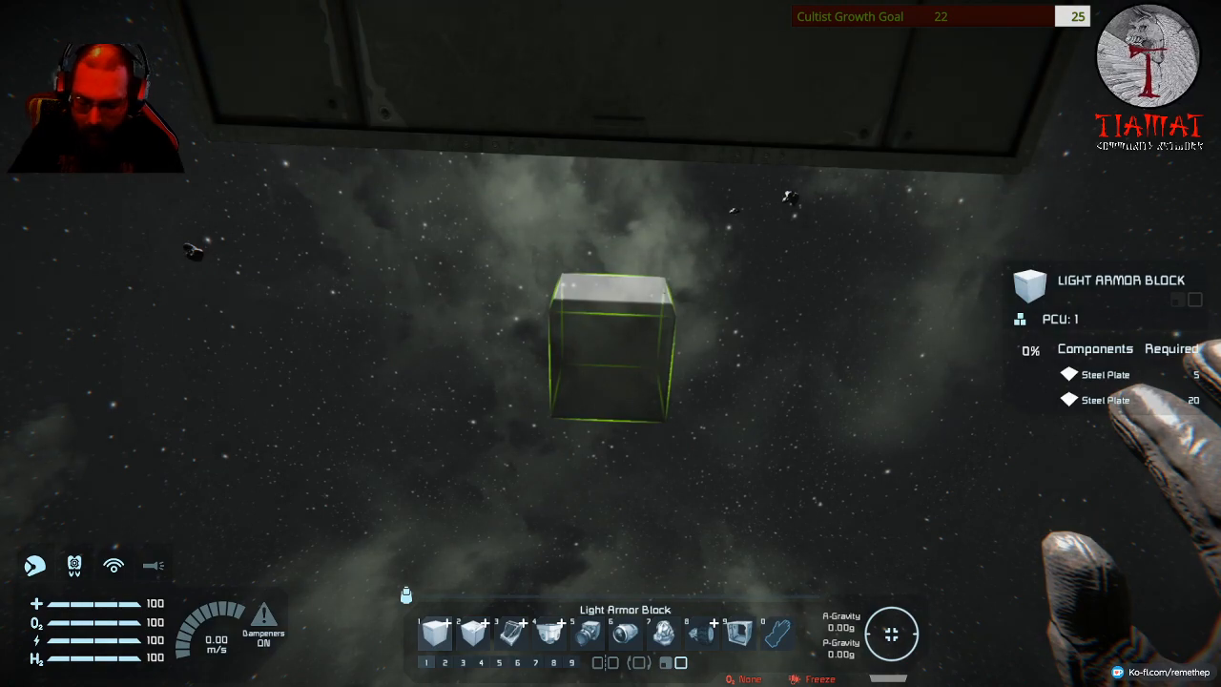
pyautogui.press('0')
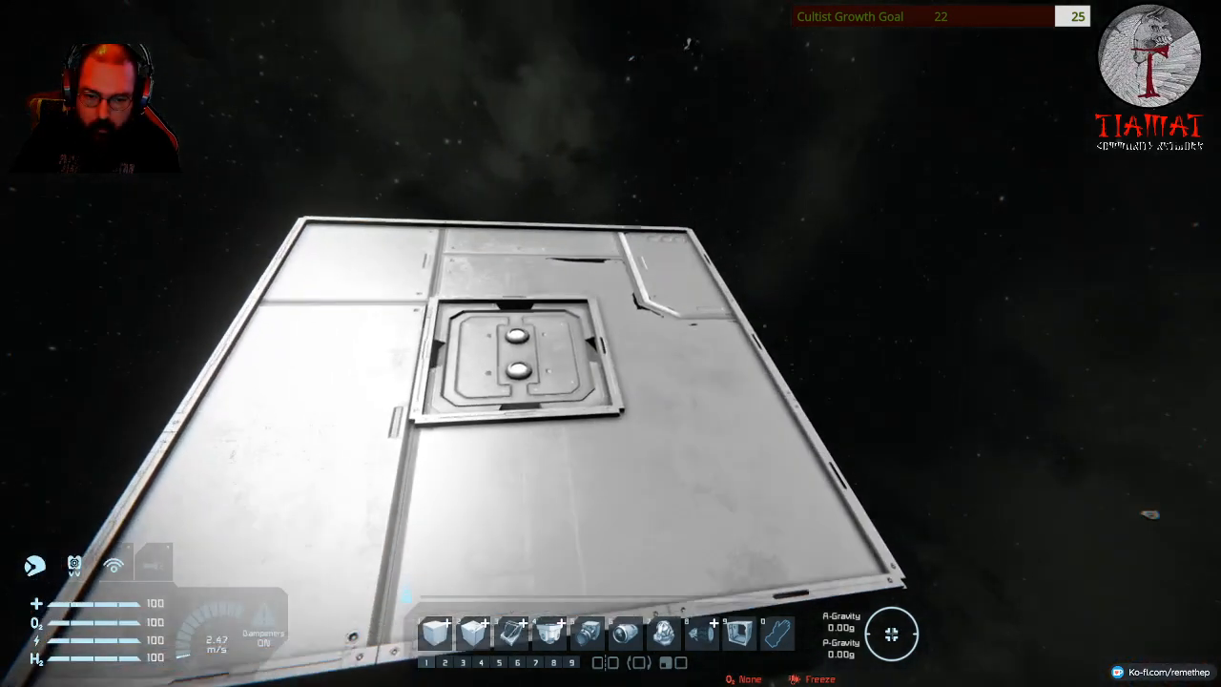
# Mount a Transparent LCD on the battery's top face.
pyautogui.press('w')
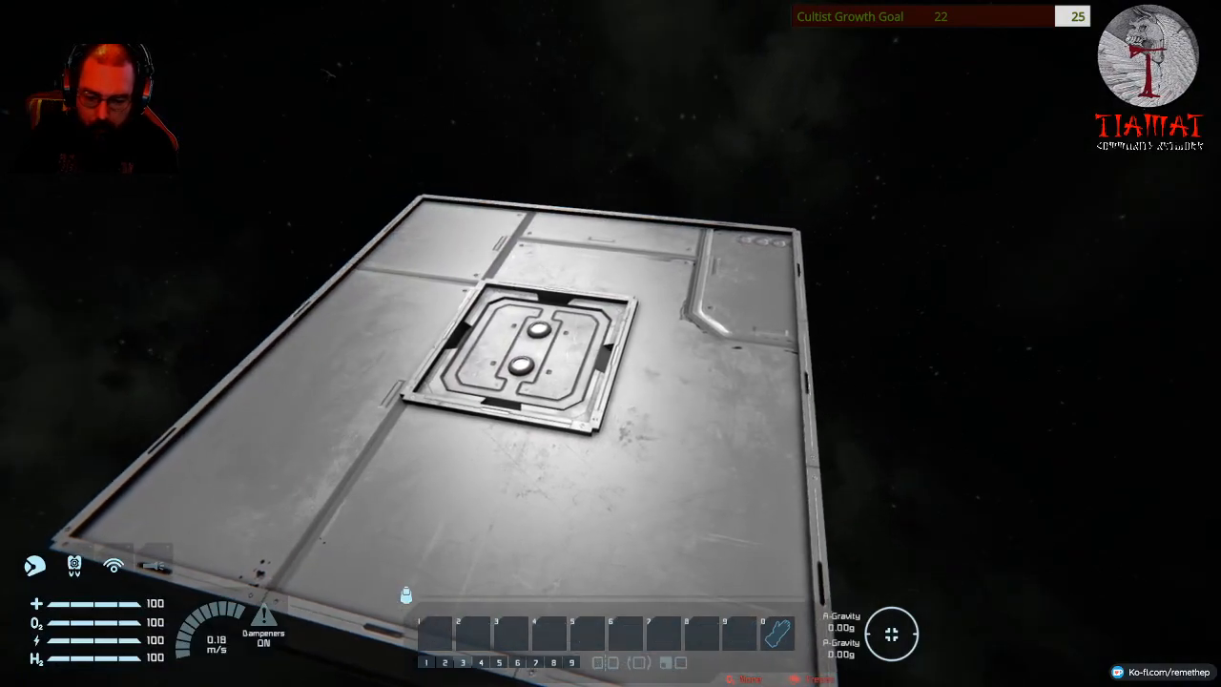
pyautogui.press('g')
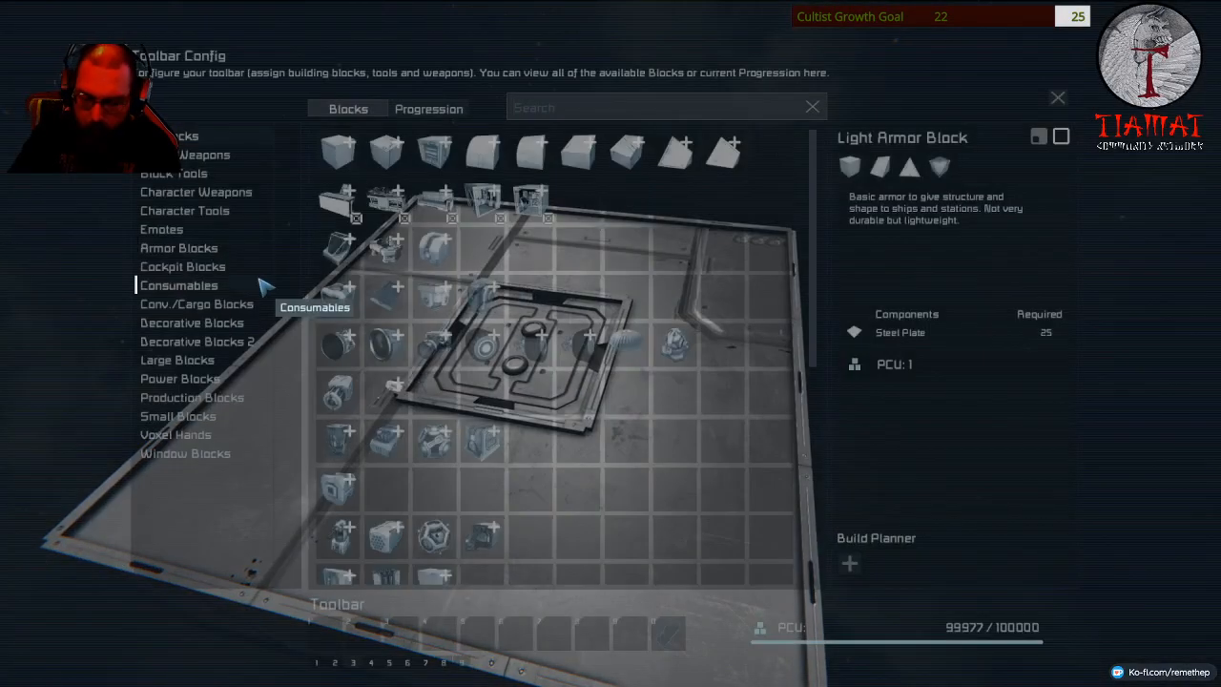
pyautogui.press('Escape')
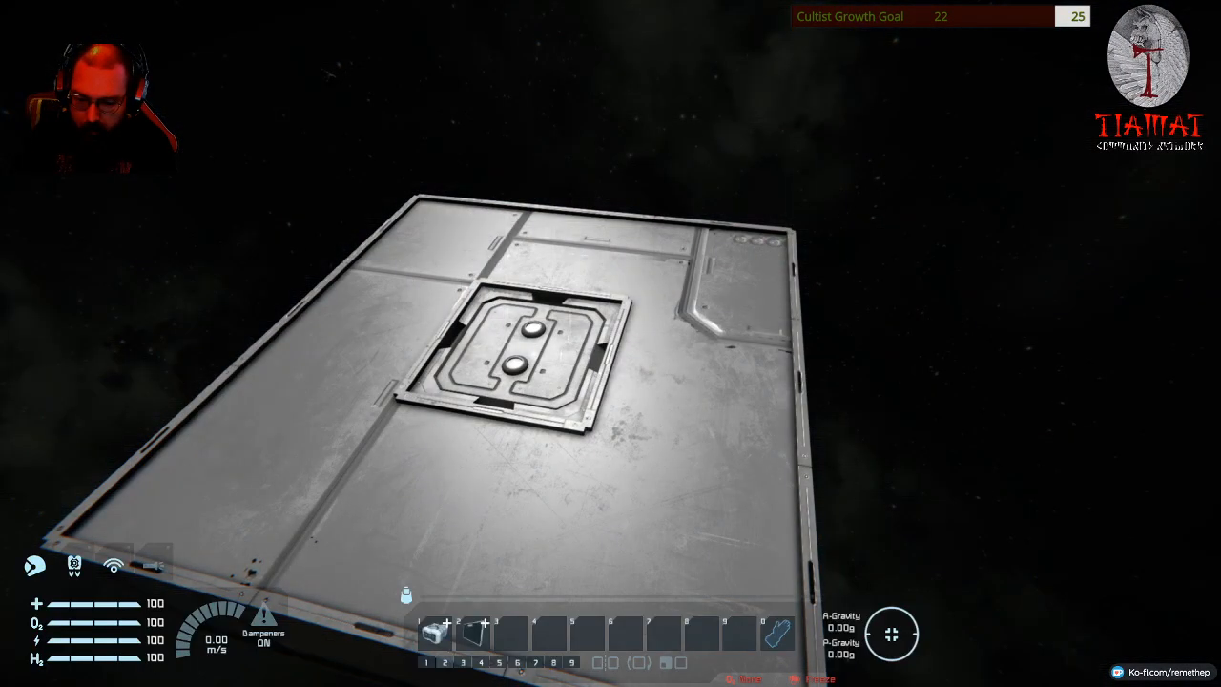
pyautogui.press('2')
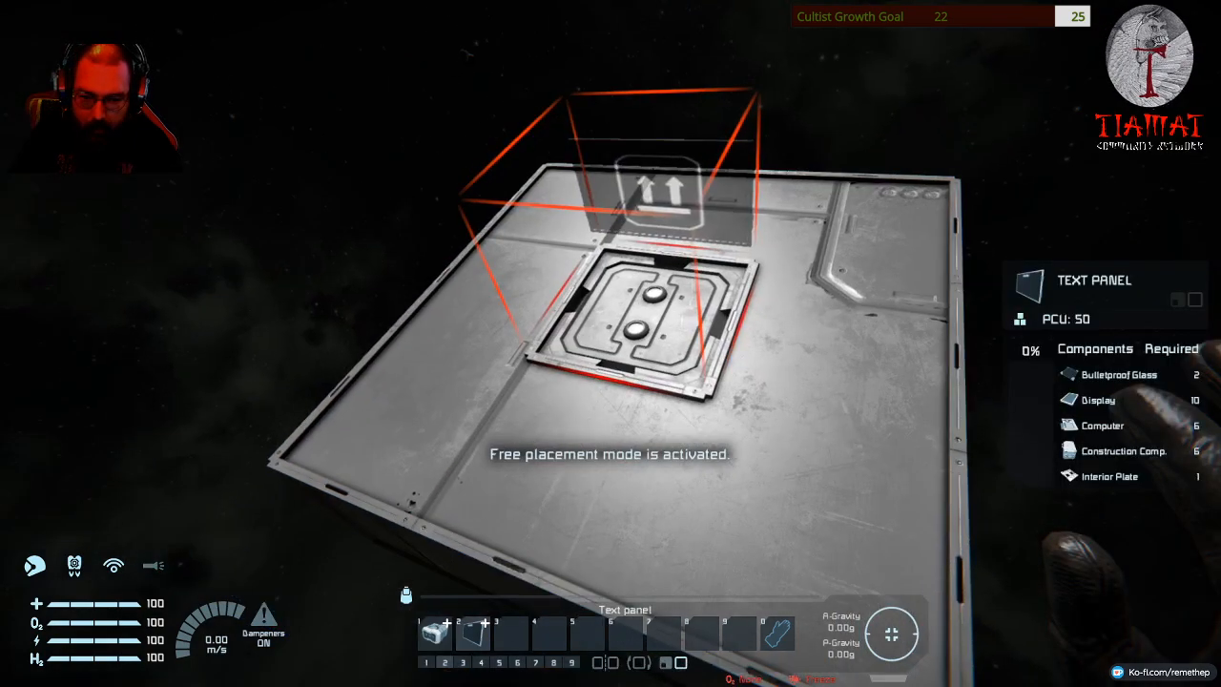
pyautogui.press('2')
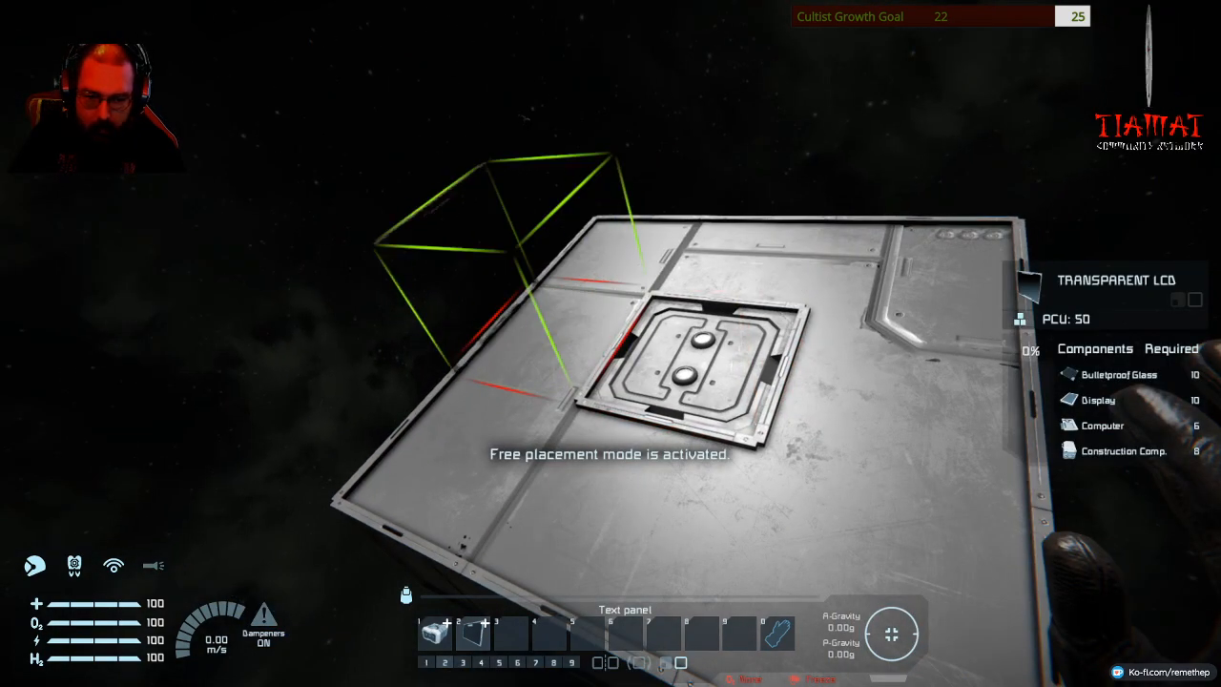
pyautogui.click(610, 344)
pyautogui.press('0')
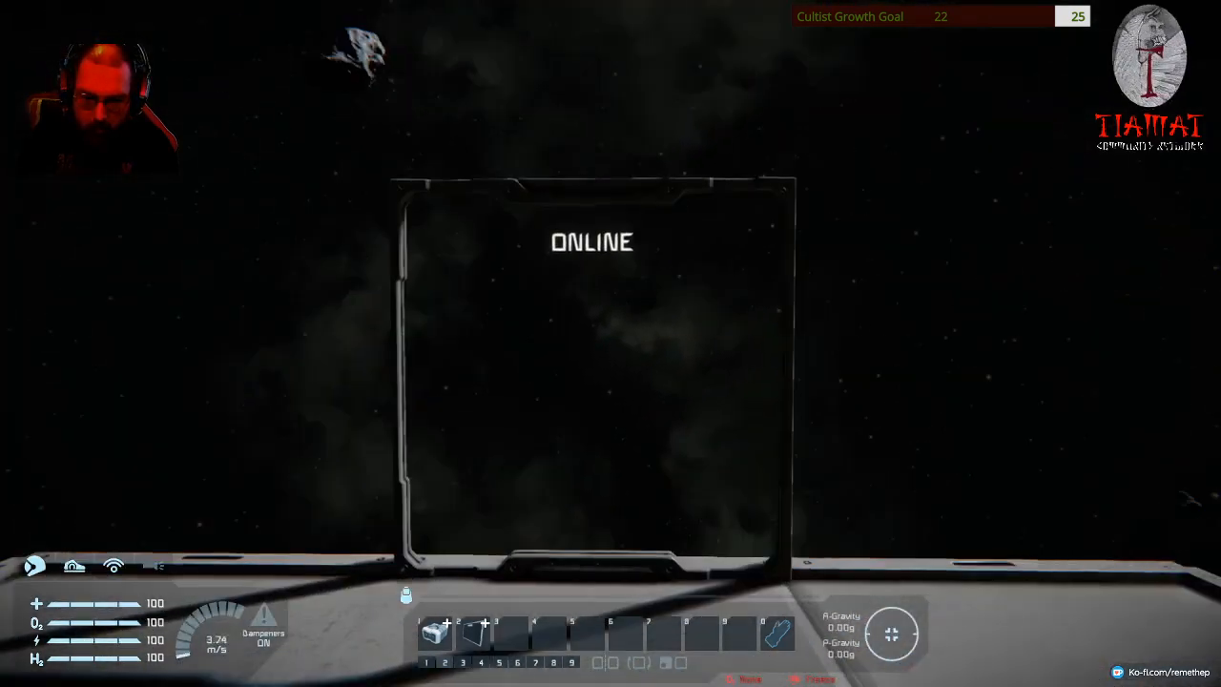
# Set the Transparent LCD's content type to Script in its control panel.
pyautogui.press('k')
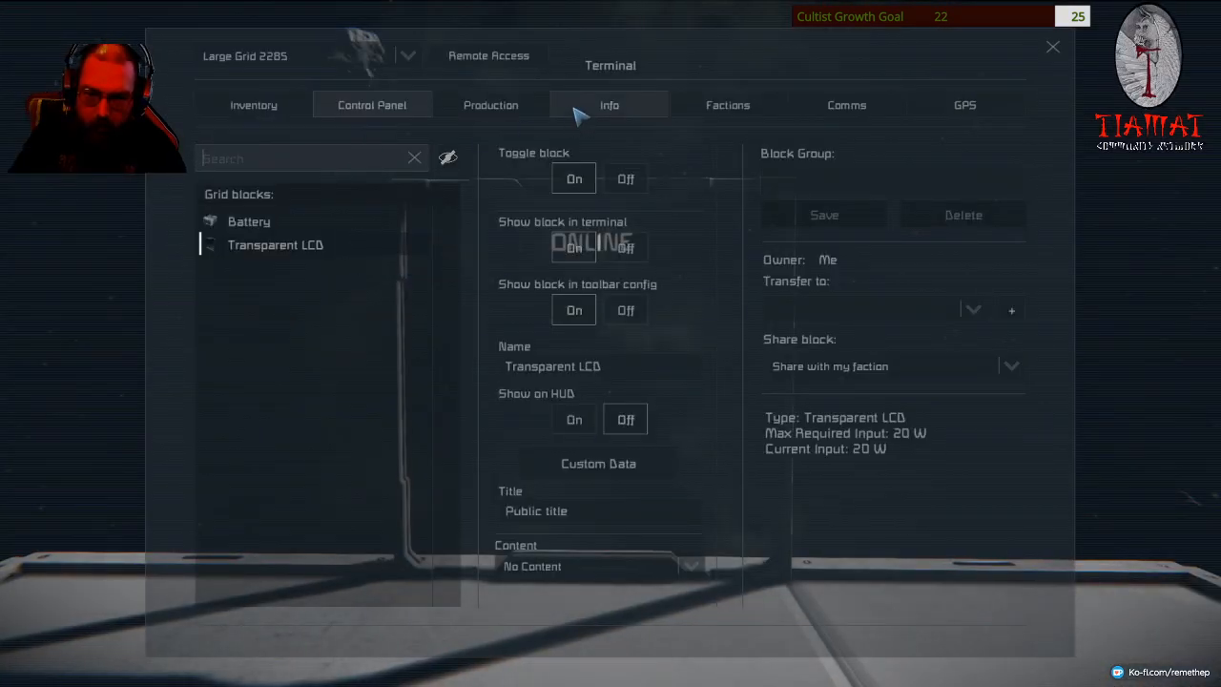
pyautogui.click(608, 105)
pyautogui.click(372, 105)
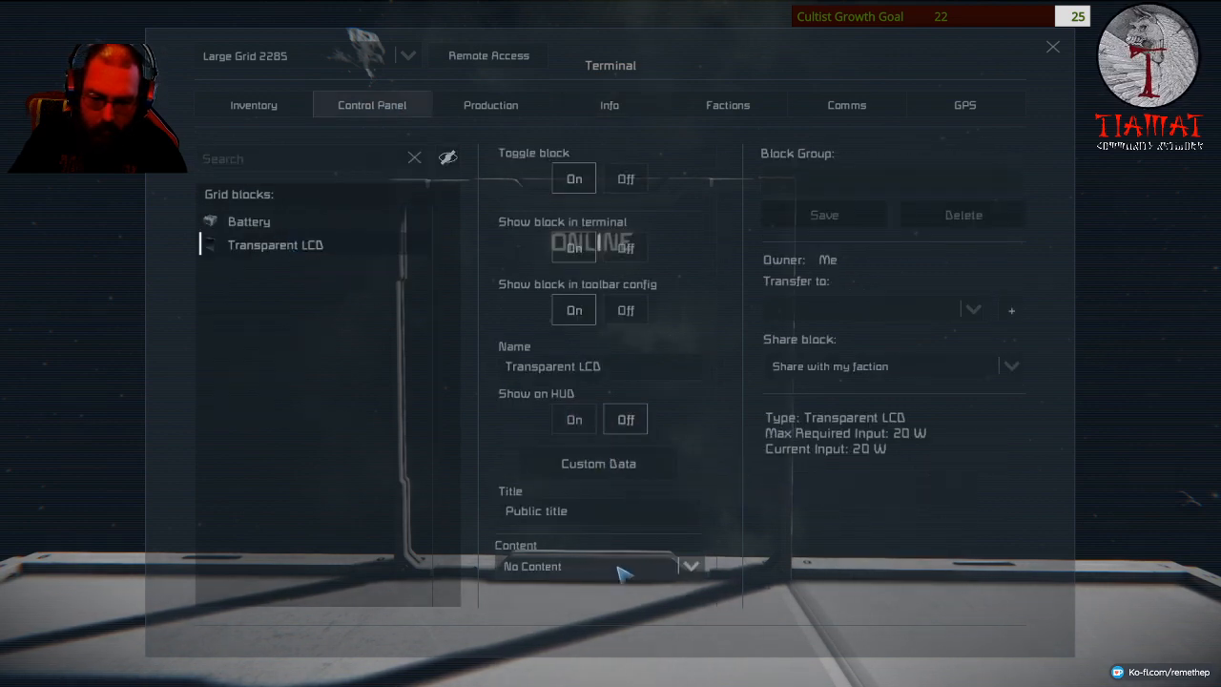
pyautogui.click(587, 566)
pyautogui.click(519, 633)
pyautogui.scroll(-5, 600, 477)
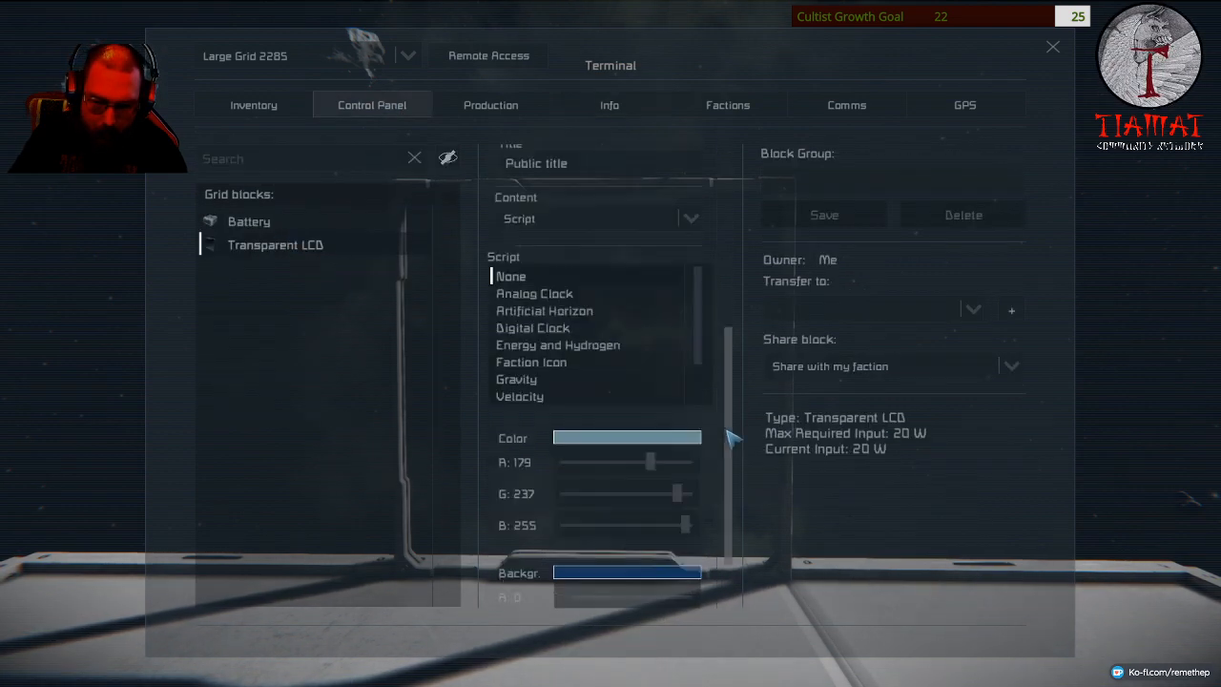
pyautogui.scroll(-3, 667, 286)
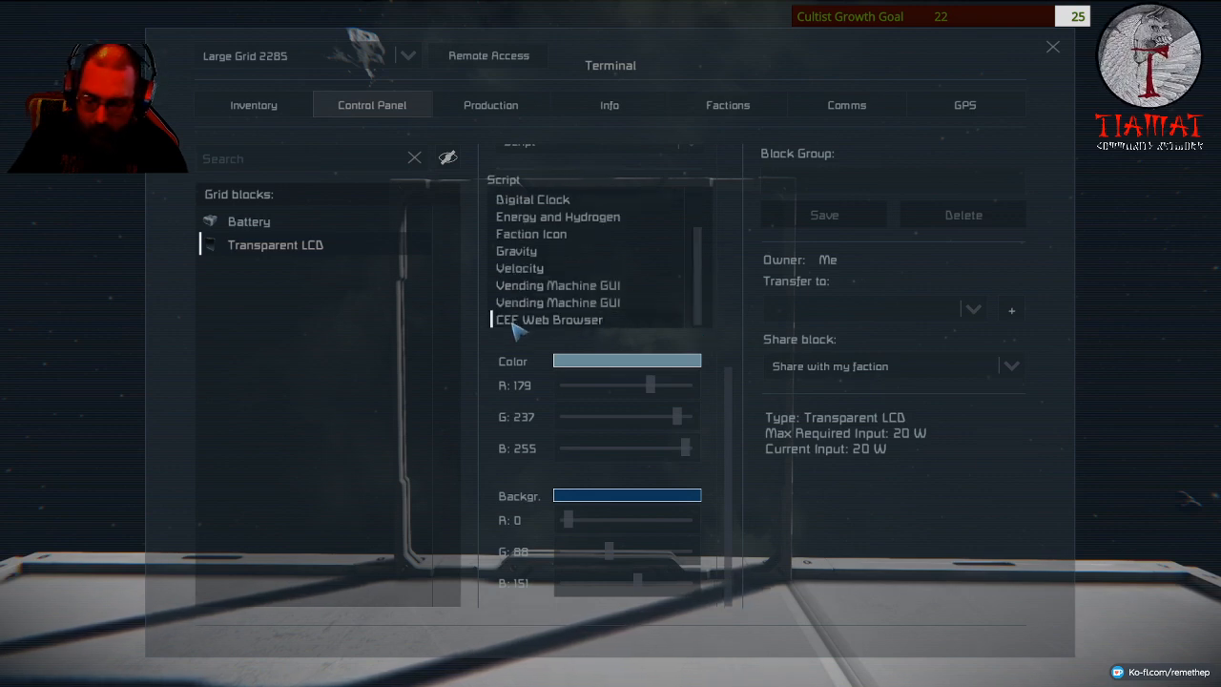
pyautogui.moveTo(608, 552); pyautogui.dragTo(566, 554)
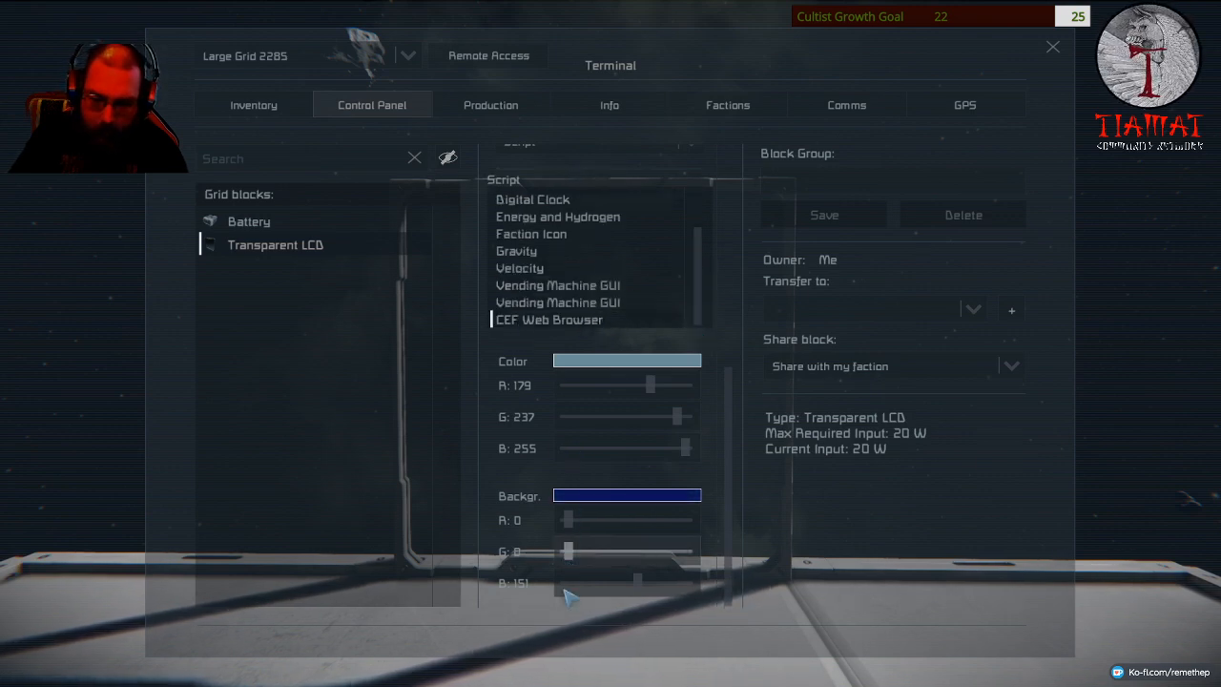
pyautogui.moveTo(636, 583); pyautogui.dragTo(566, 583)
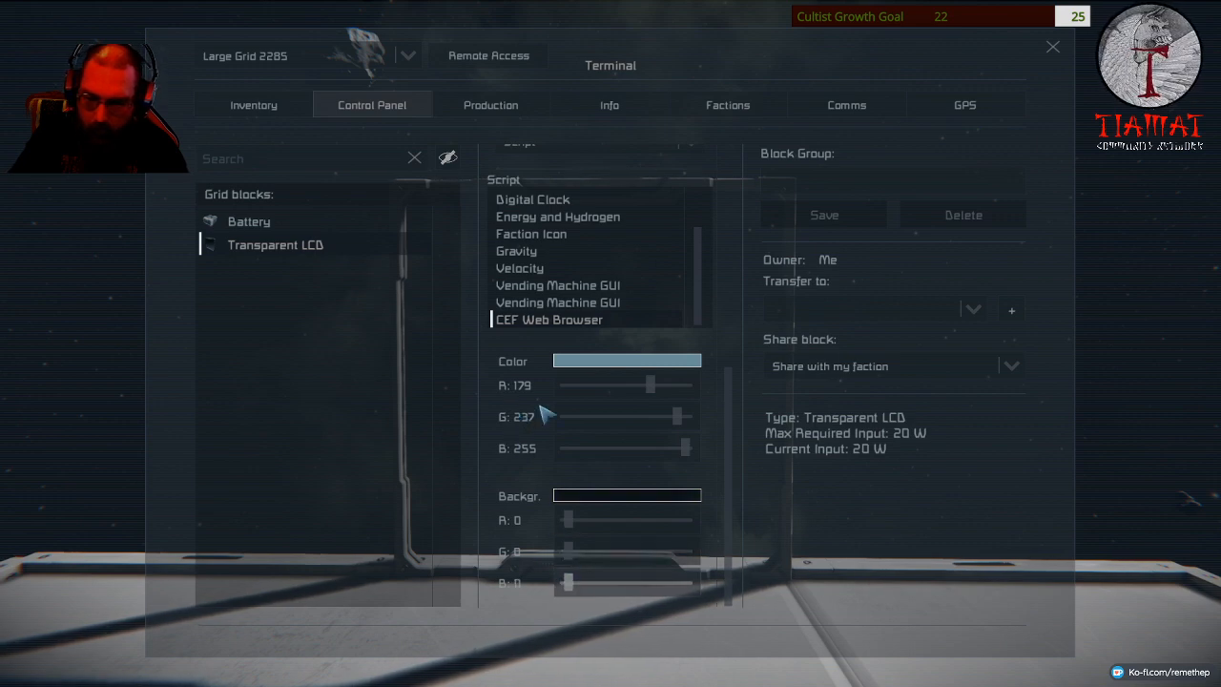
pyautogui.scroll(3, 558, 416)
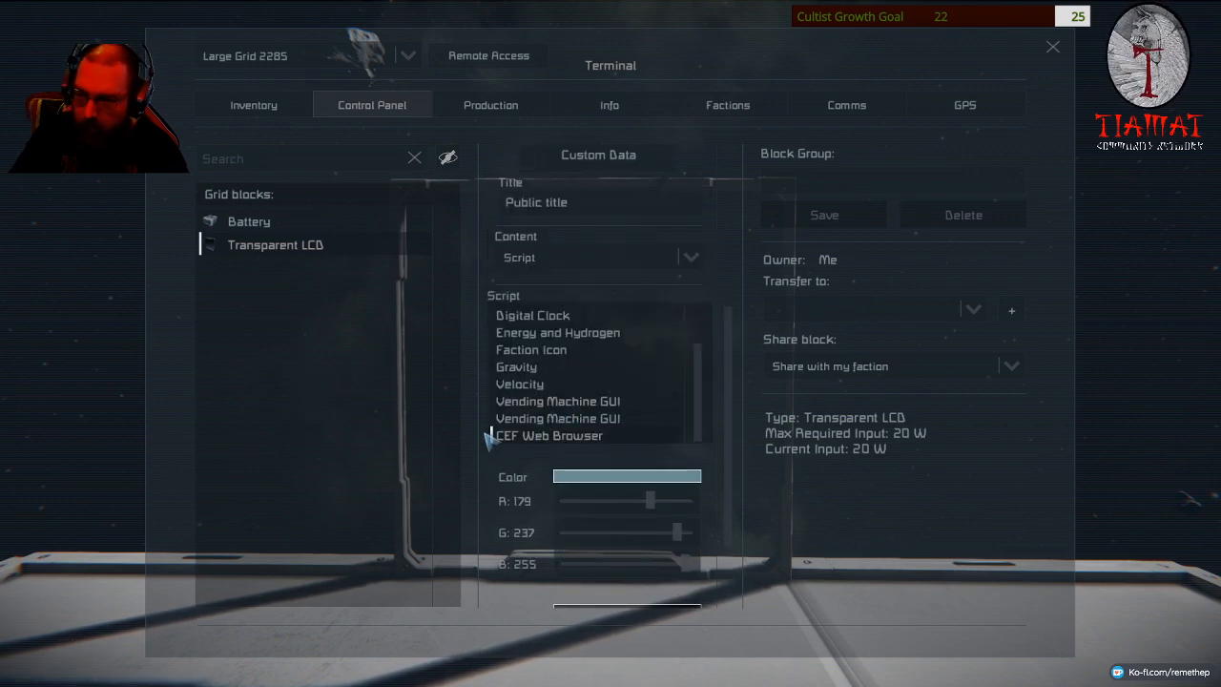
pyautogui.scroll(3, 615, 262)
pyautogui.scroll(3, 610, 267)
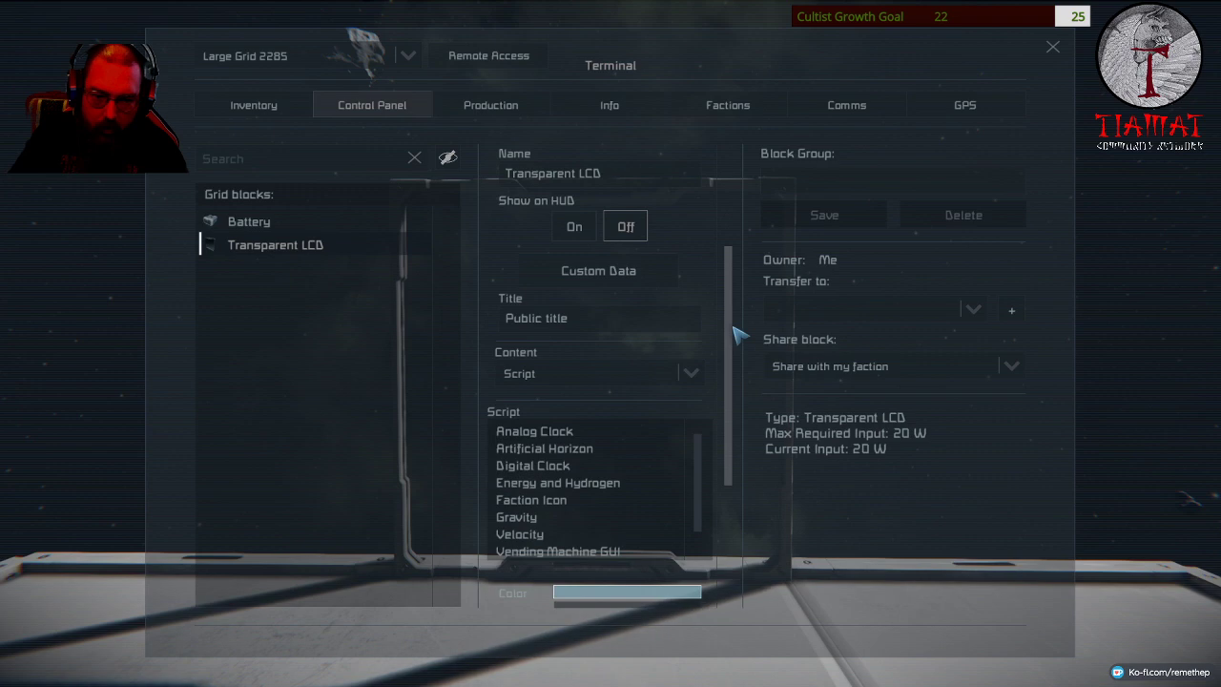
pyautogui.click(591, 275)
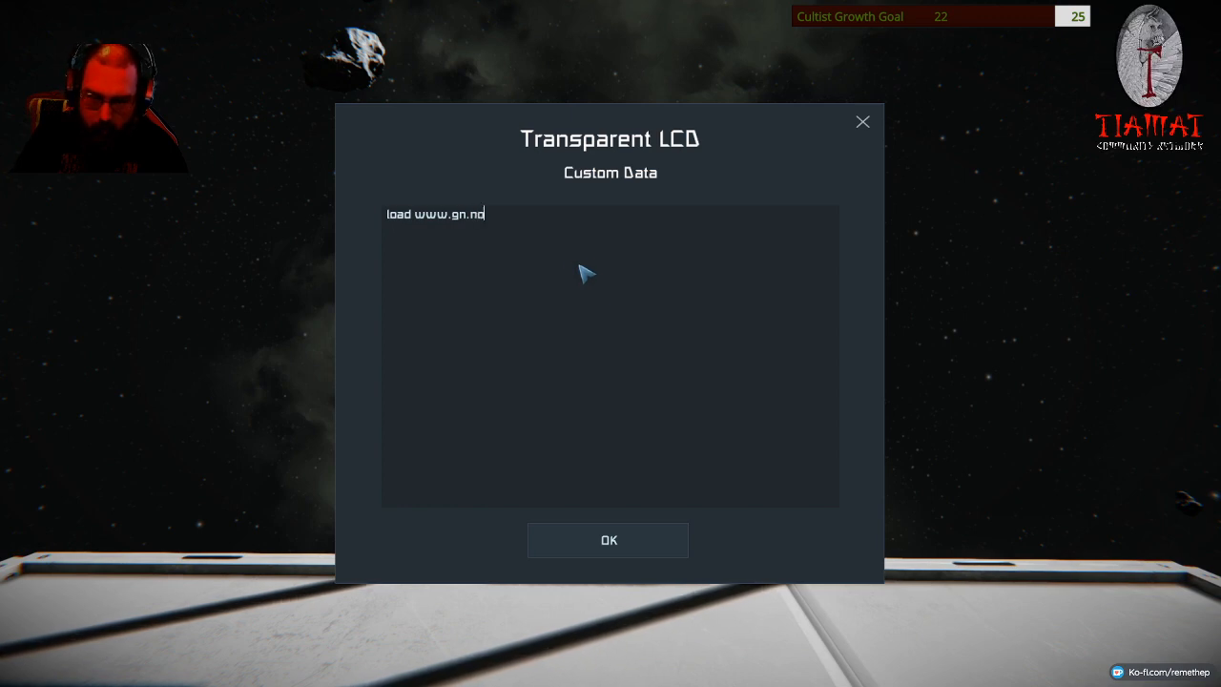
pyautogui.click(607, 536)
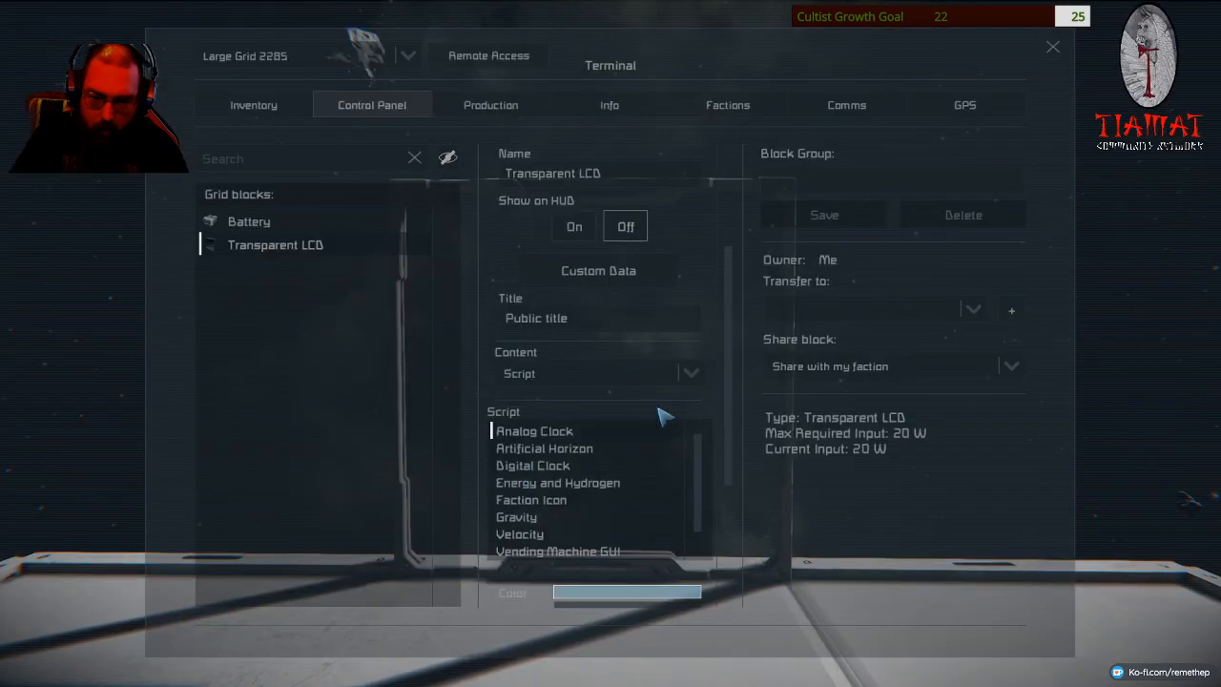
# Choose the CEF Web Browser script for the LCD and tint its background colour.
pyautogui.press('Escape')
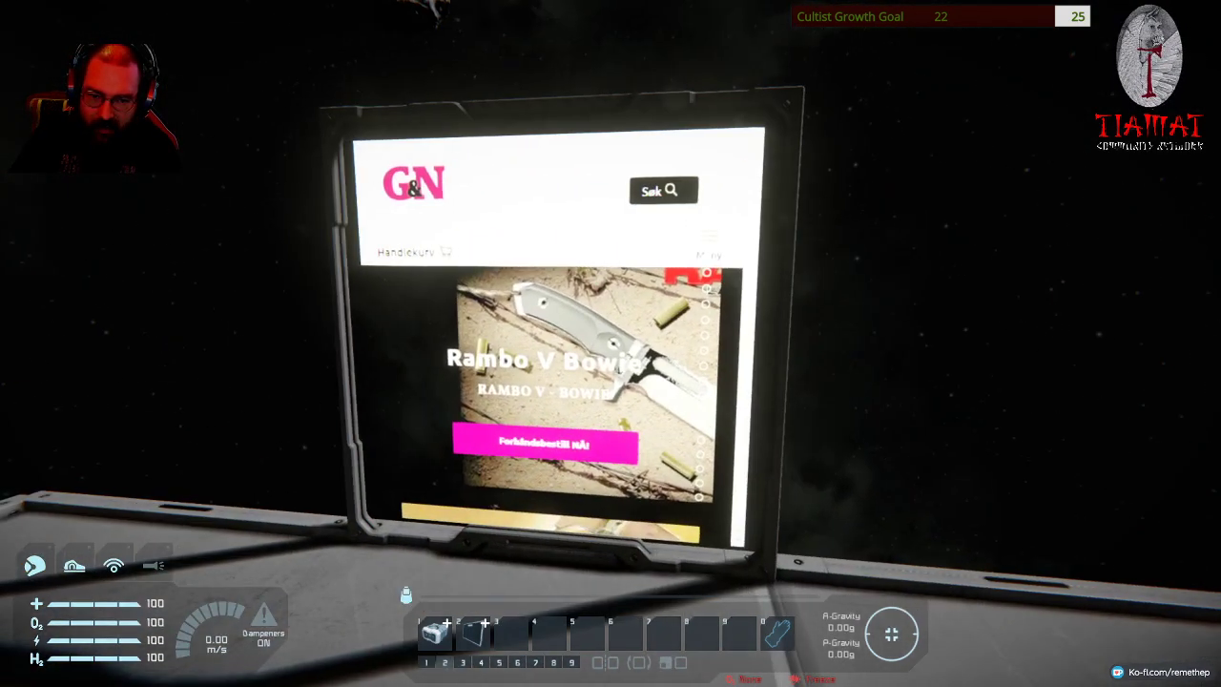
pyautogui.press('k')
pyautogui.click(599, 314)
pyautogui.scroll(-5, 599, 362)
pyautogui.scroll(-2, 668, 410)
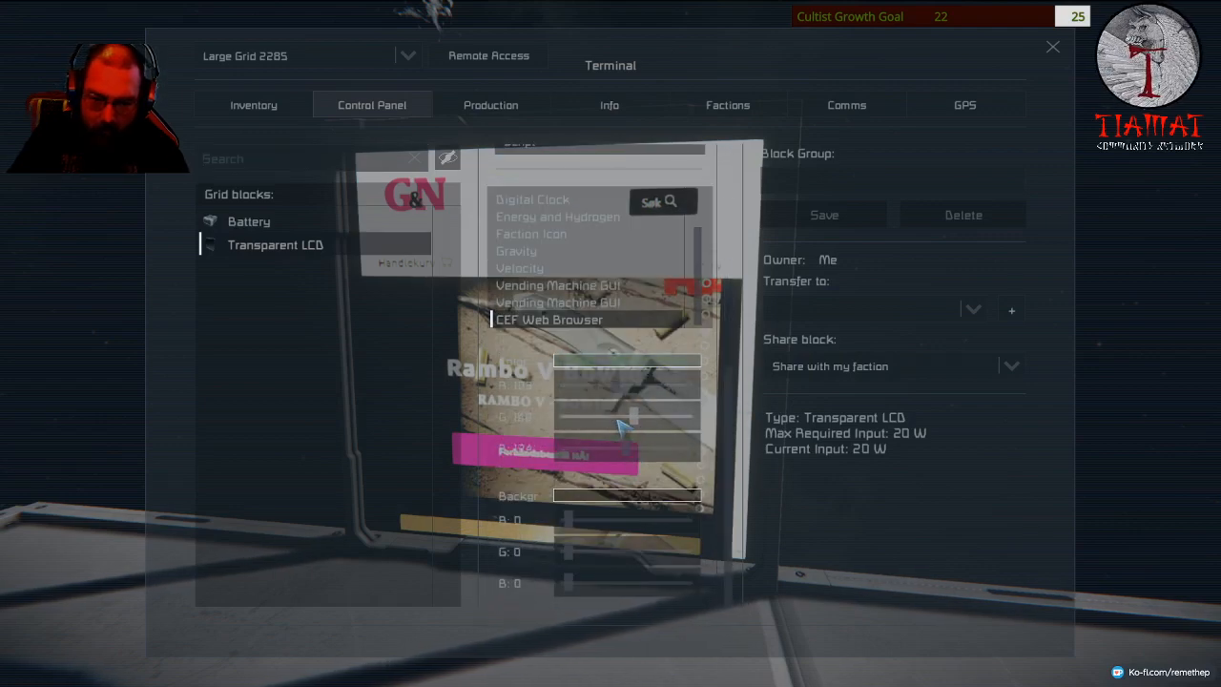
pyautogui.moveTo(568, 520); pyautogui.dragTo(588, 551)
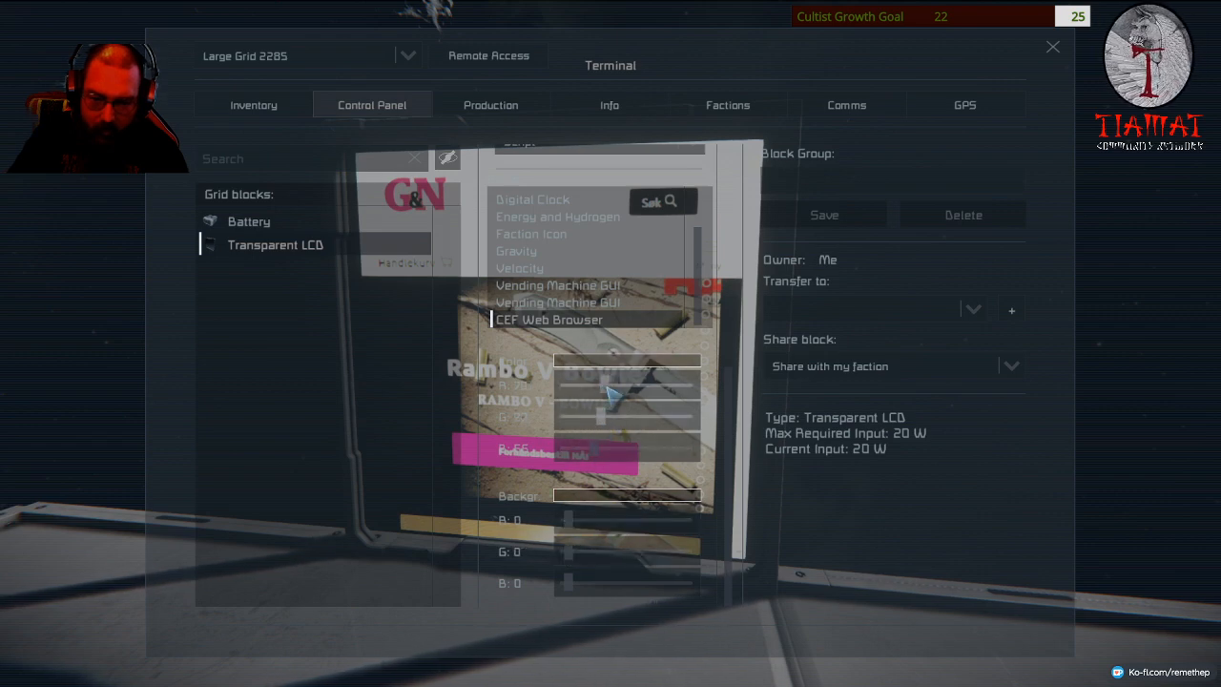
# Close the terminal and view the LCD showing the G&N web page.
pyautogui.press('Escape')
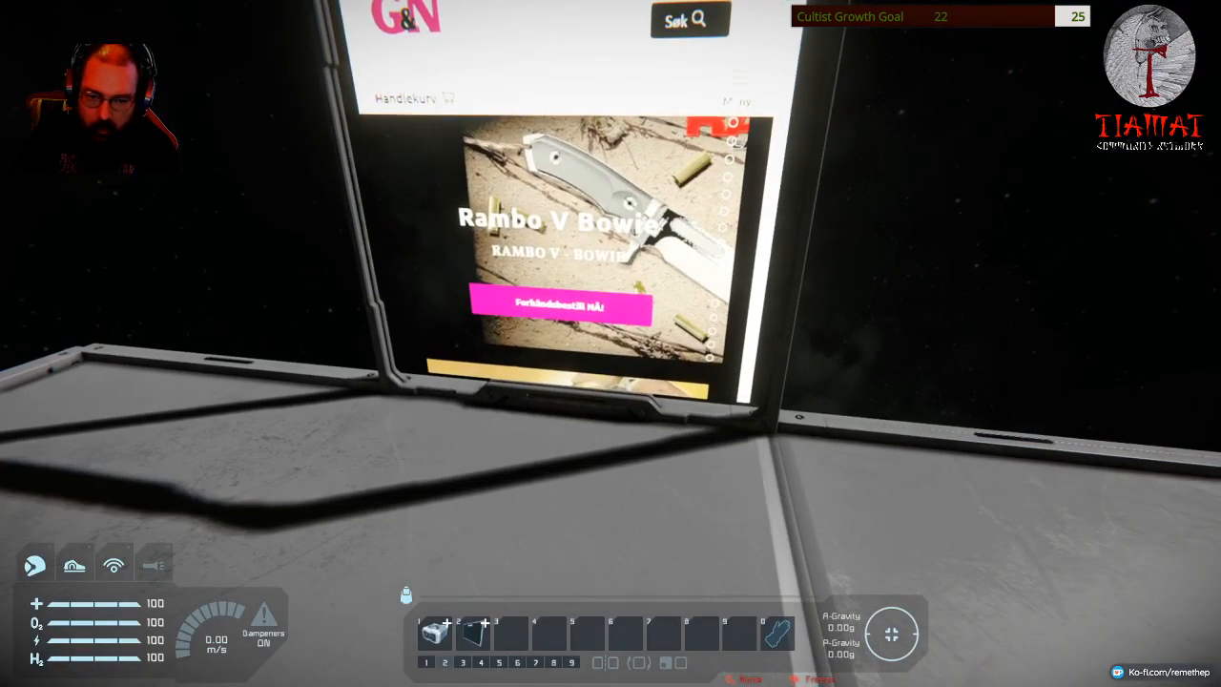
pyautogui.press('s')
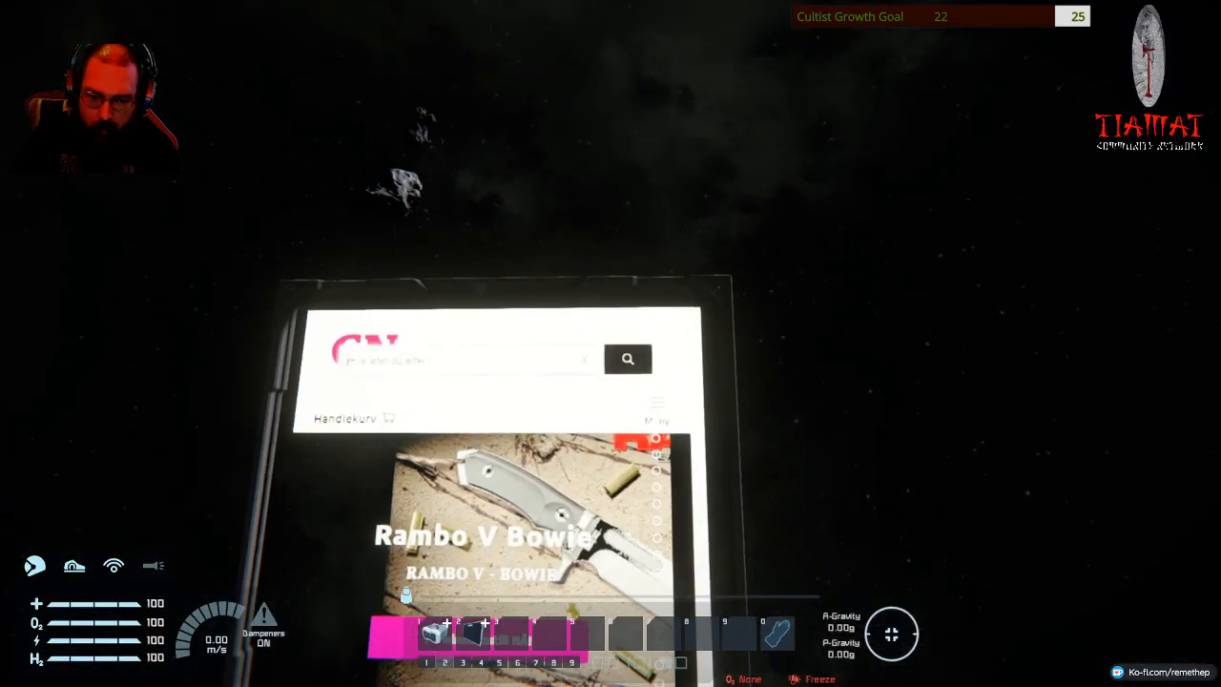
pyautogui.press('k')
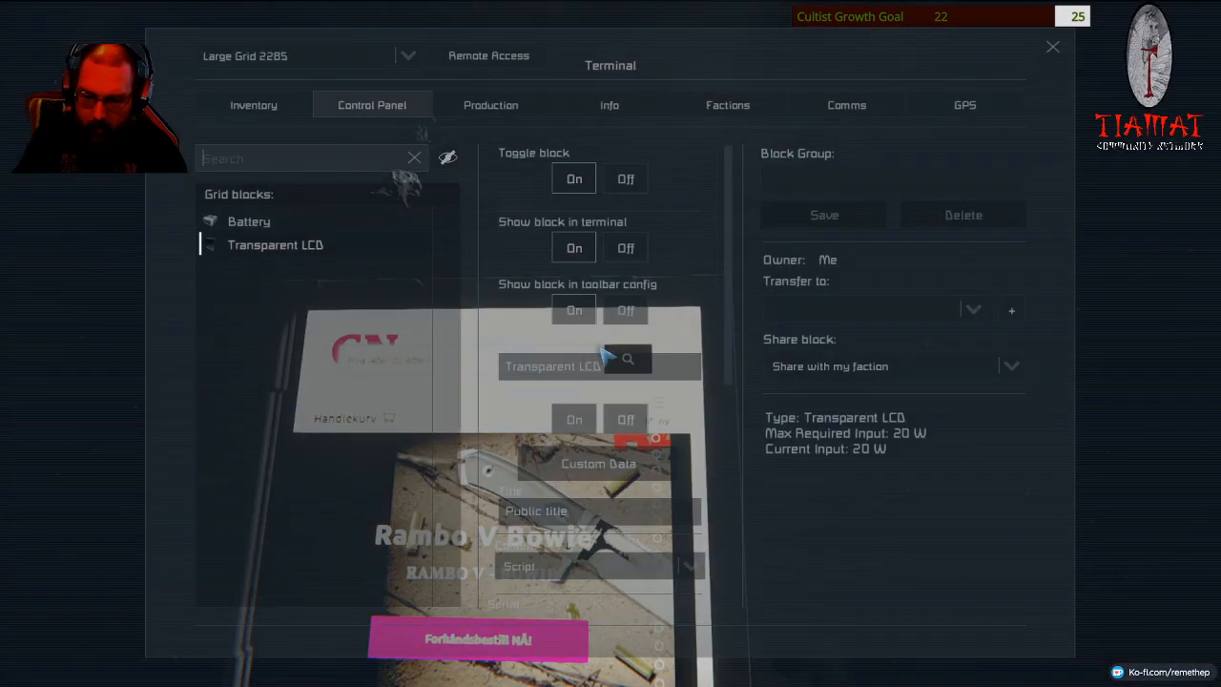
pyautogui.press('Escape')
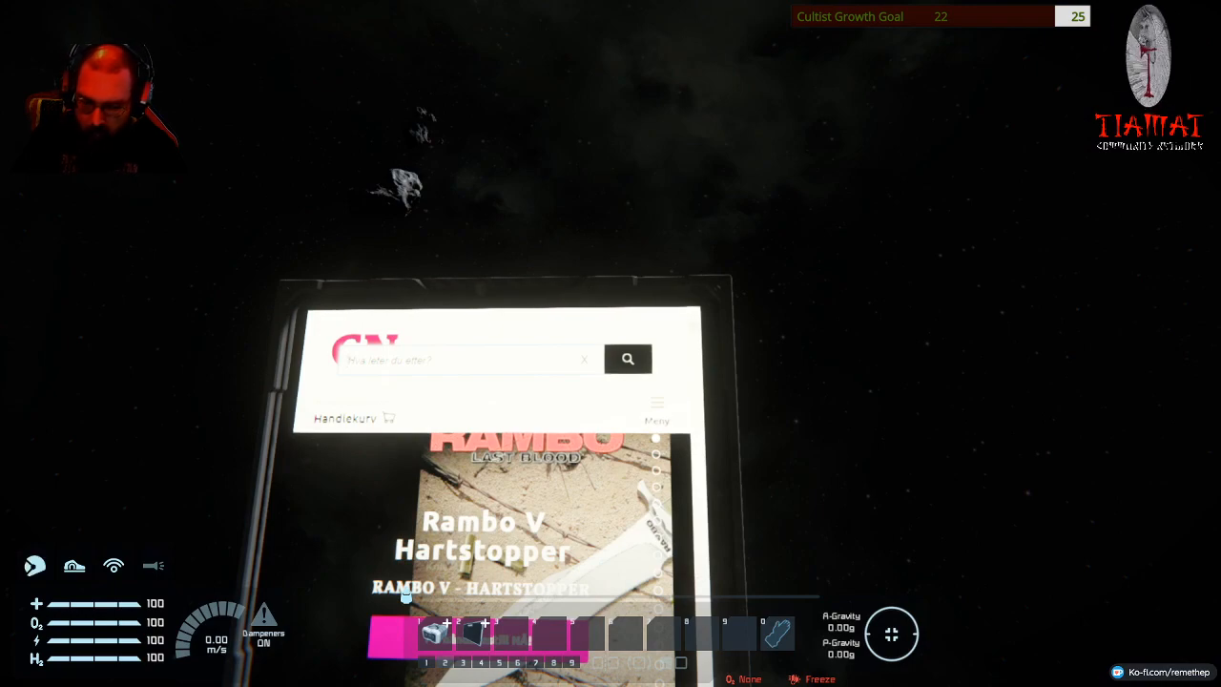
# Place a rotated cockpit on the platform and climb into it.
pyautogui.press('w')
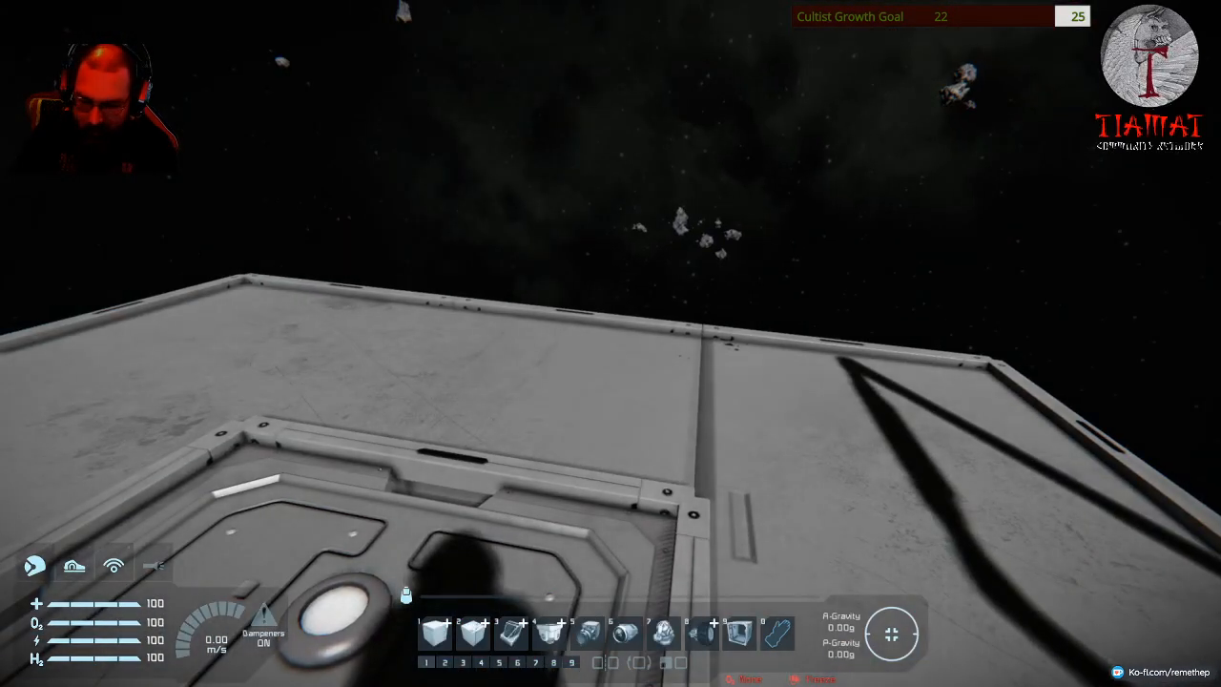
pyautogui.press('7')
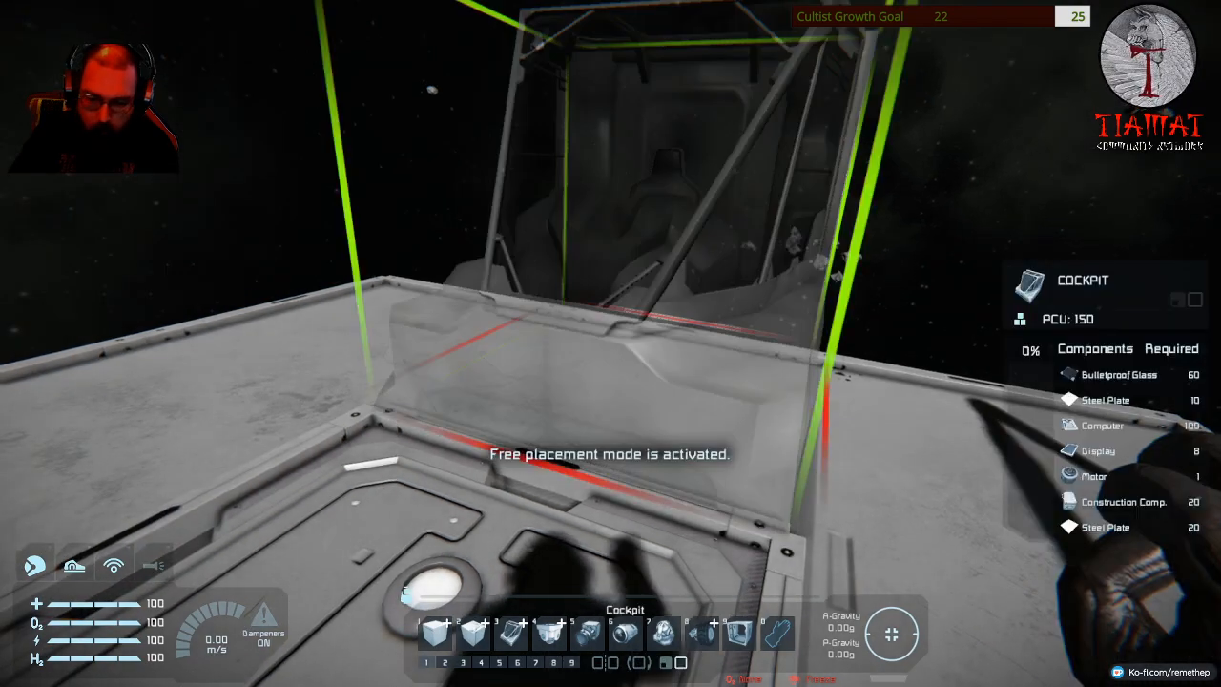
pyautogui.press('pagedown')
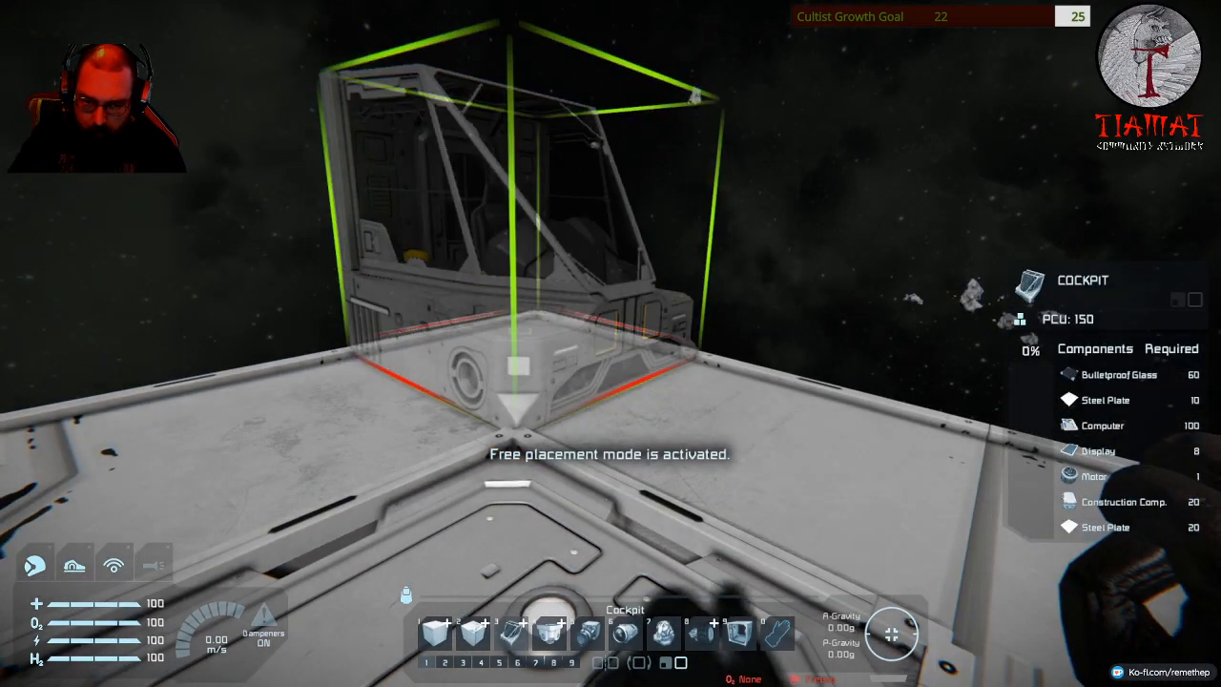
pyautogui.click(610, 343)
pyautogui.press('f')
# Check the cockpit's custom data ('viking') in the terminal, then exit the cockpit.
pyautogui.press('k')
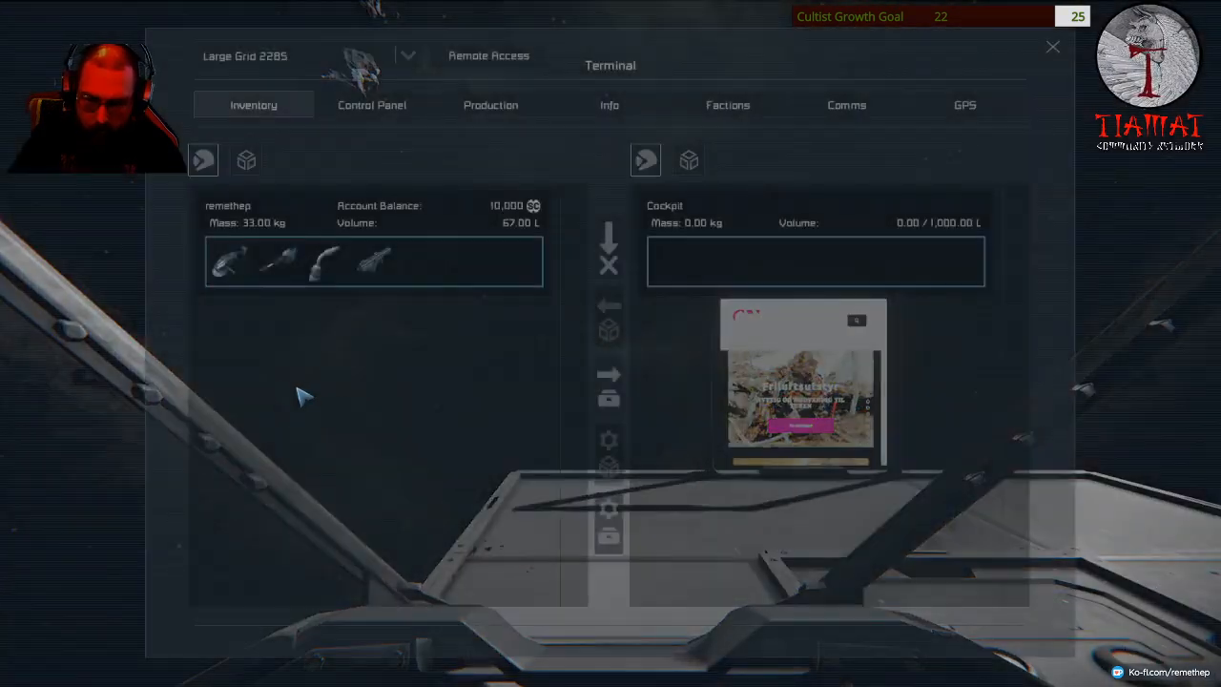
pyautogui.click(372, 105)
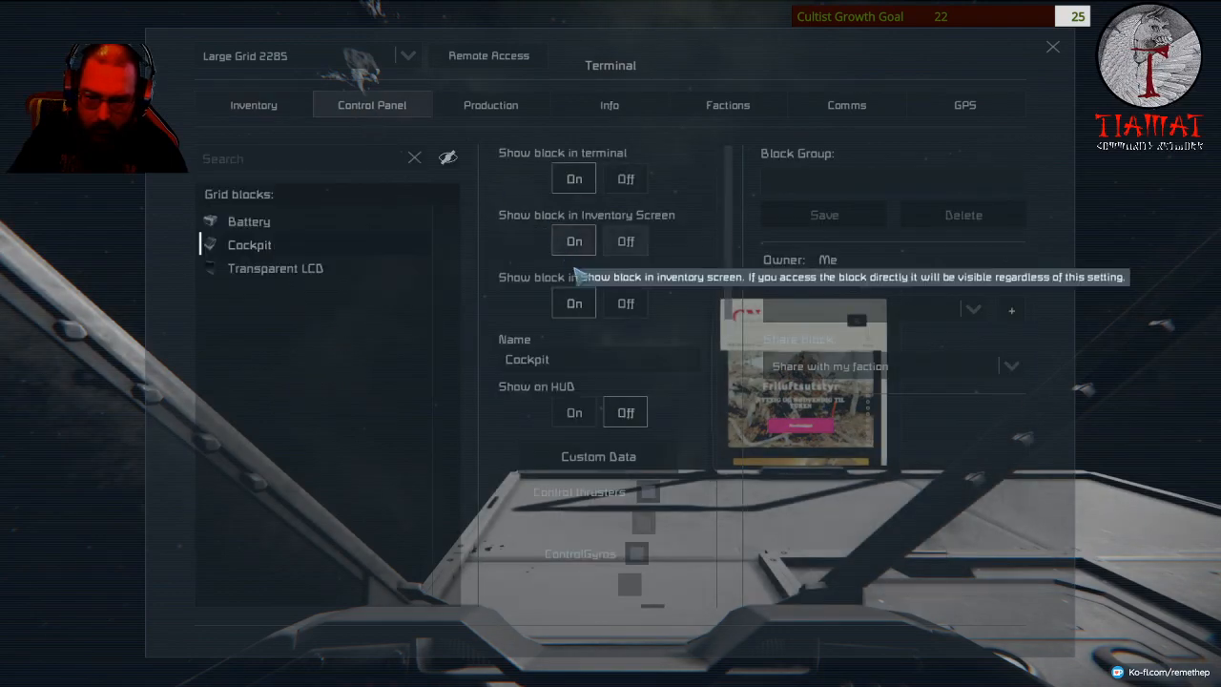
pyautogui.click(608, 532)
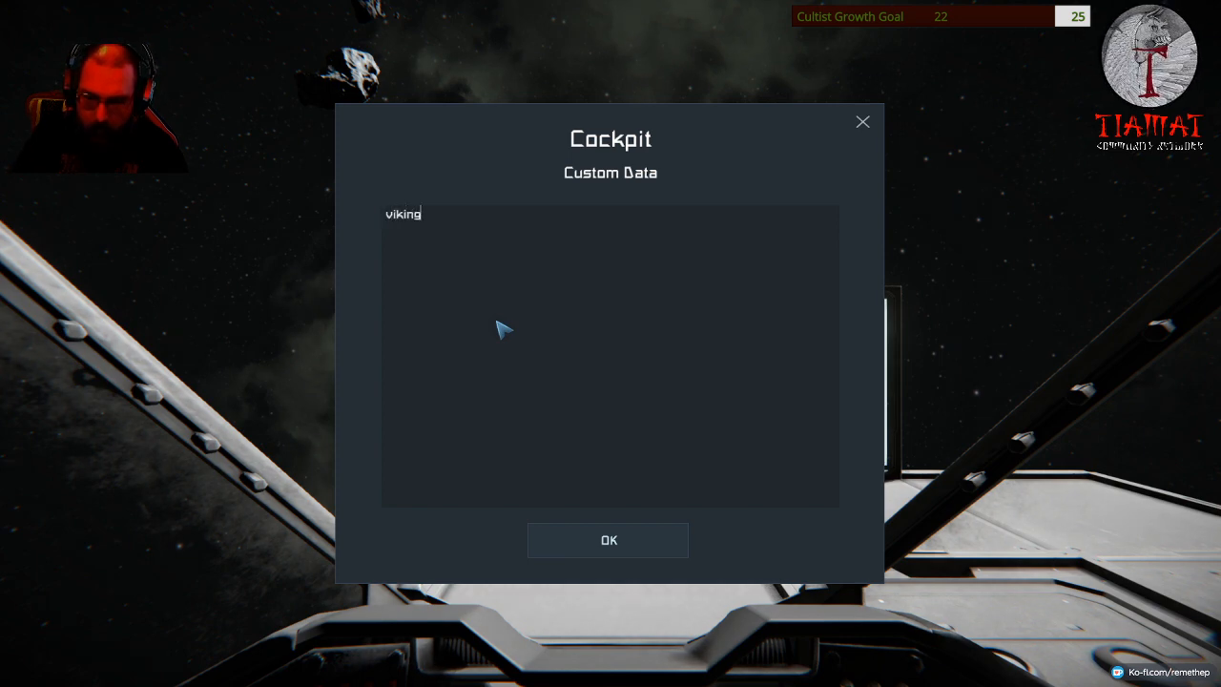
pyautogui.click(609, 540)
pyautogui.press('Escape')
pyautogui.press('f')
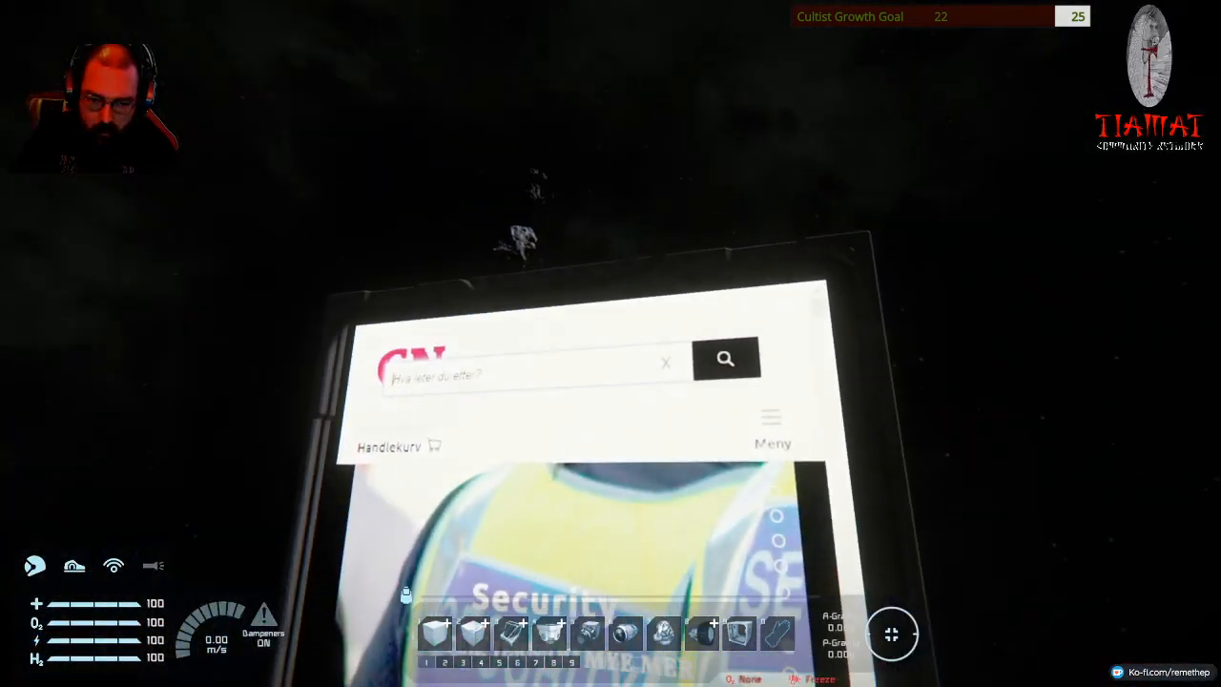
# Dismiss the empty-clipboard paste message and switch to third-person view.
pyautogui.hotkey('ctrl', 'v')
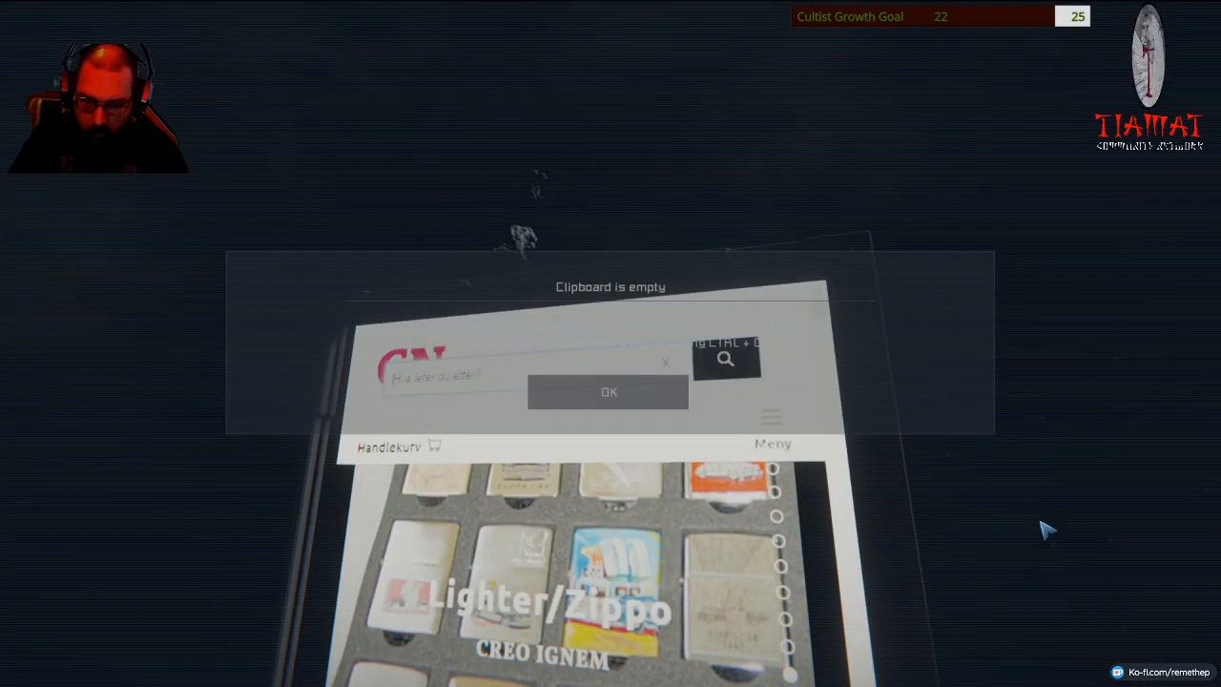
pyautogui.click(608, 392)
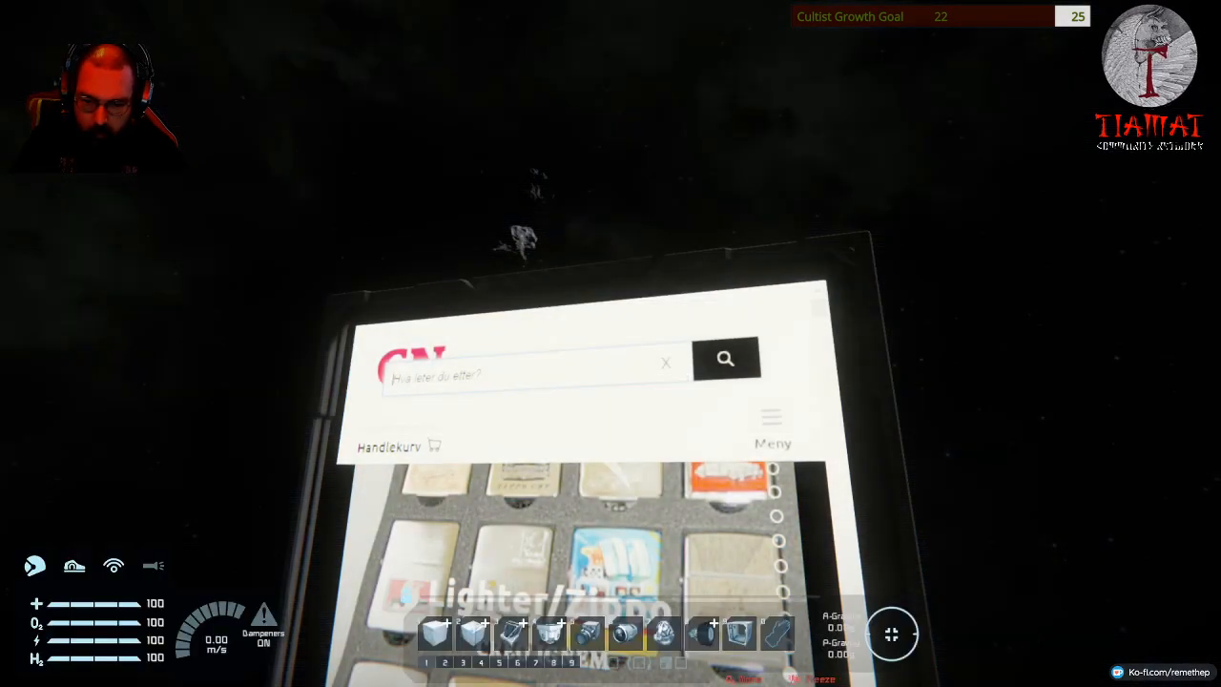
pyautogui.press('v')
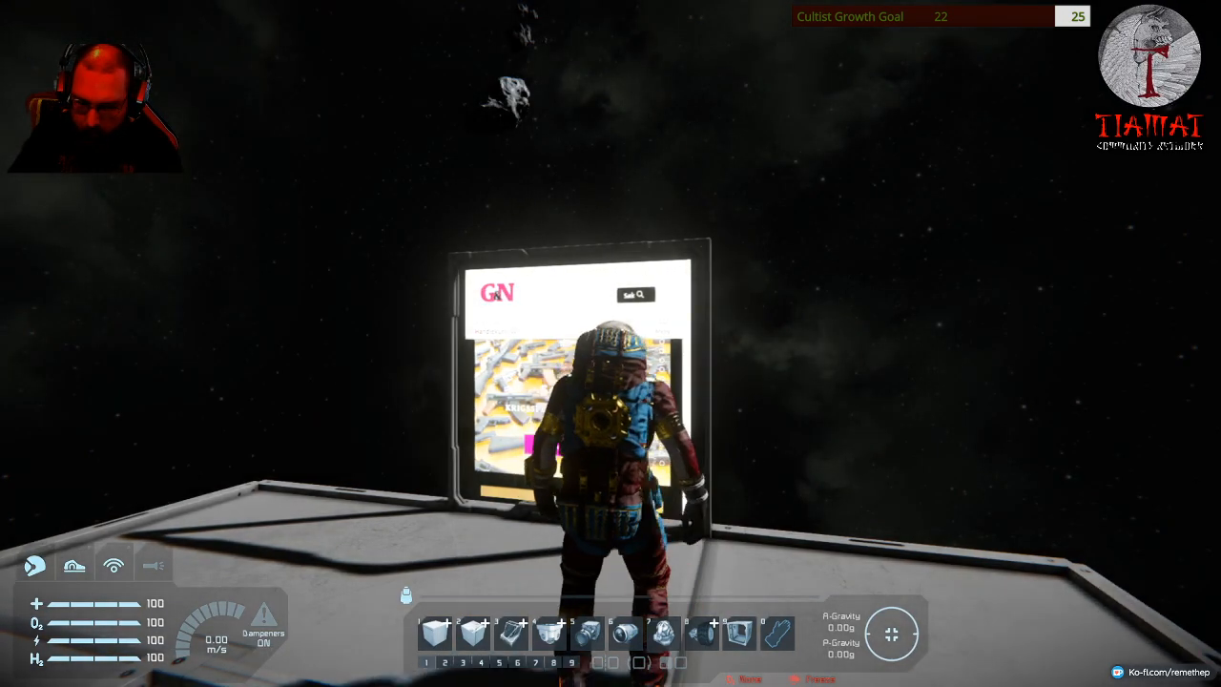
# Inspect the LCD's G&N banner slideshow in first person, then restore the HUD.
pyautogui.press('v')
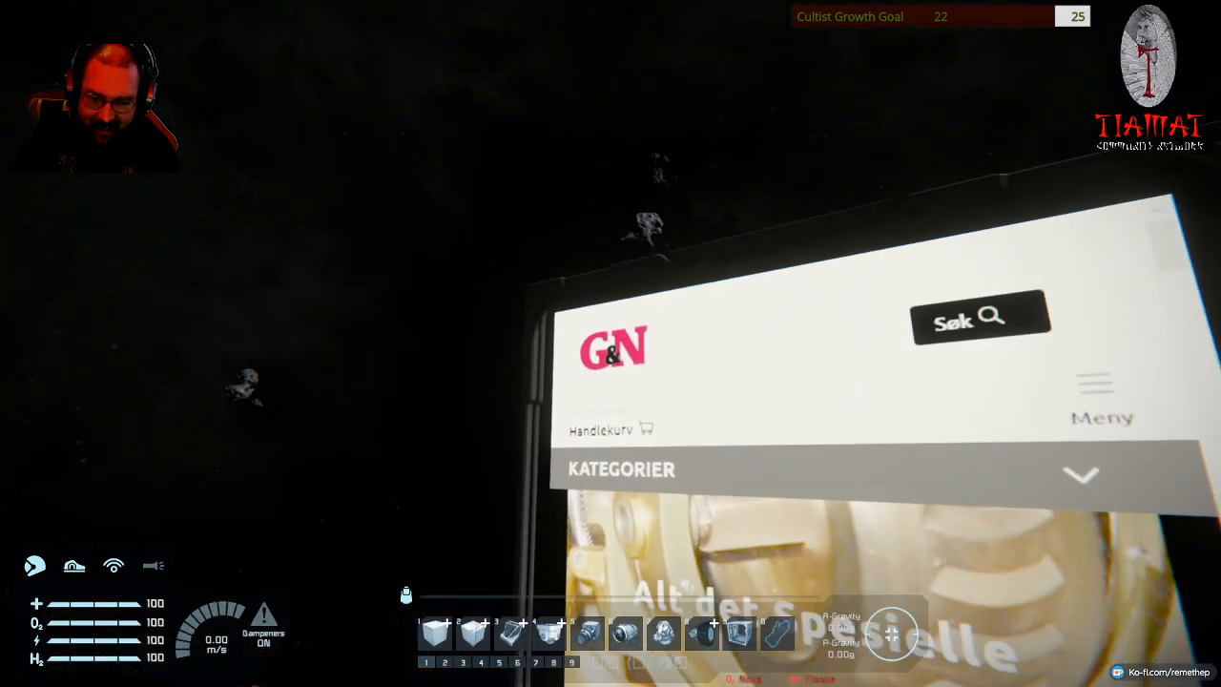
pyautogui.press('v')
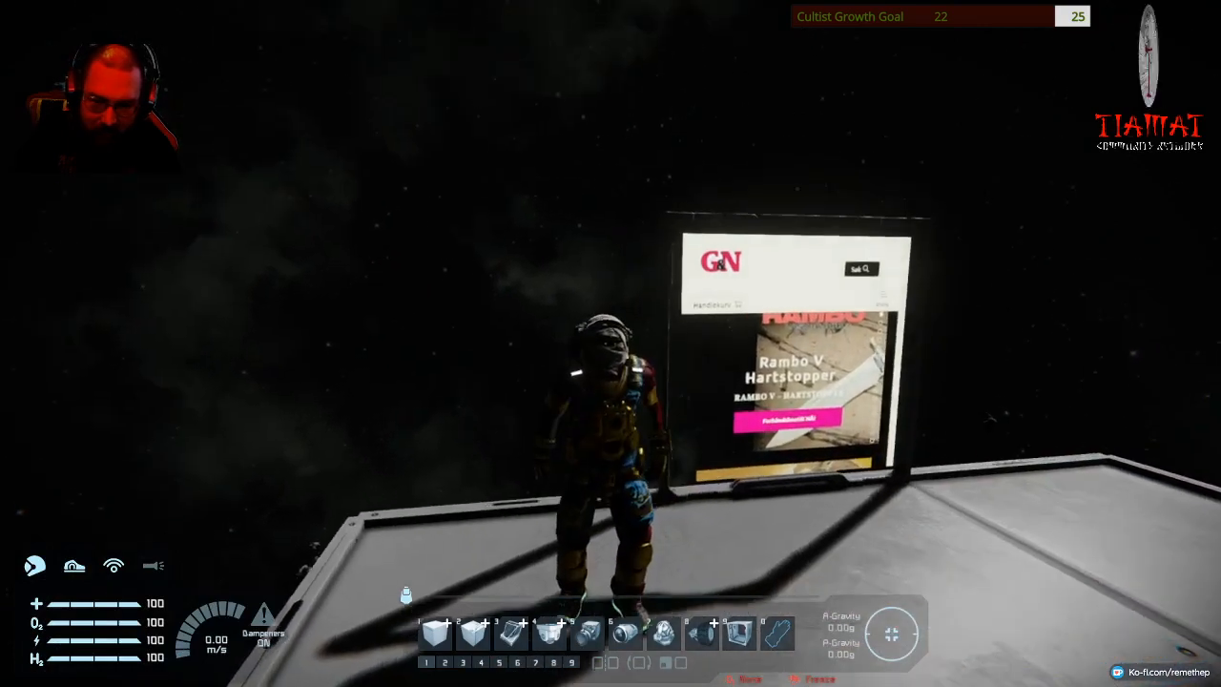
pyautogui.press('Tab')
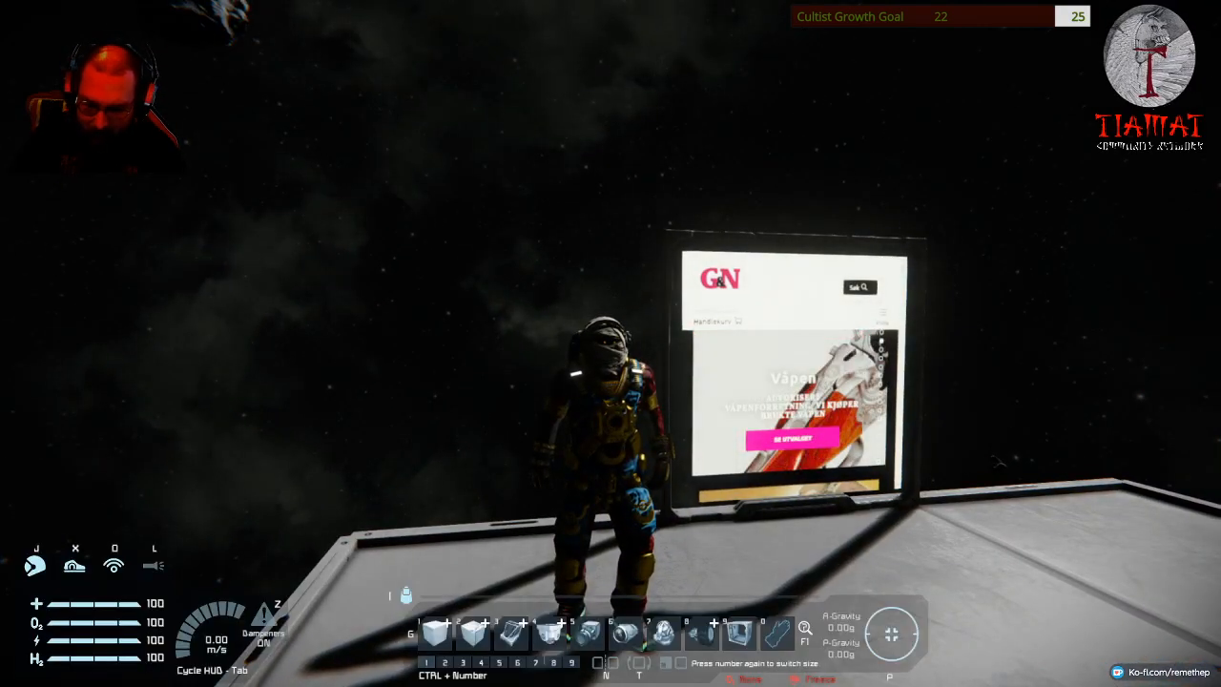
pyautogui.press('b')
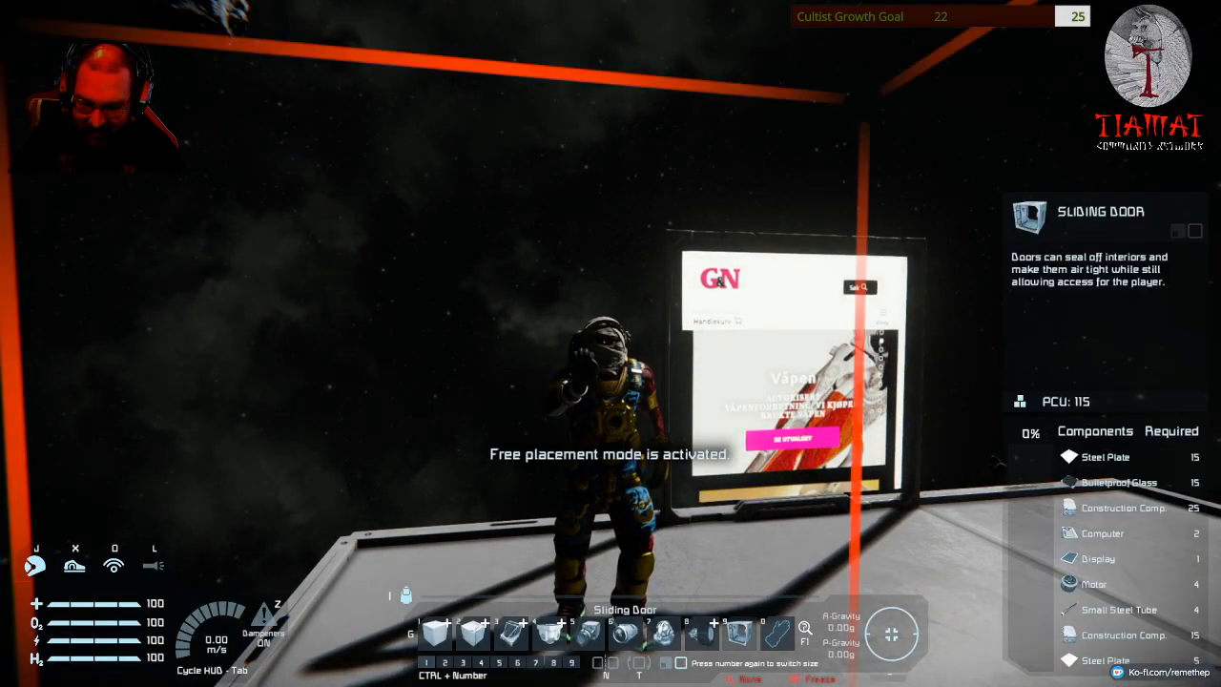
pyautogui.press('Escape')
pyautogui.press('Escape')
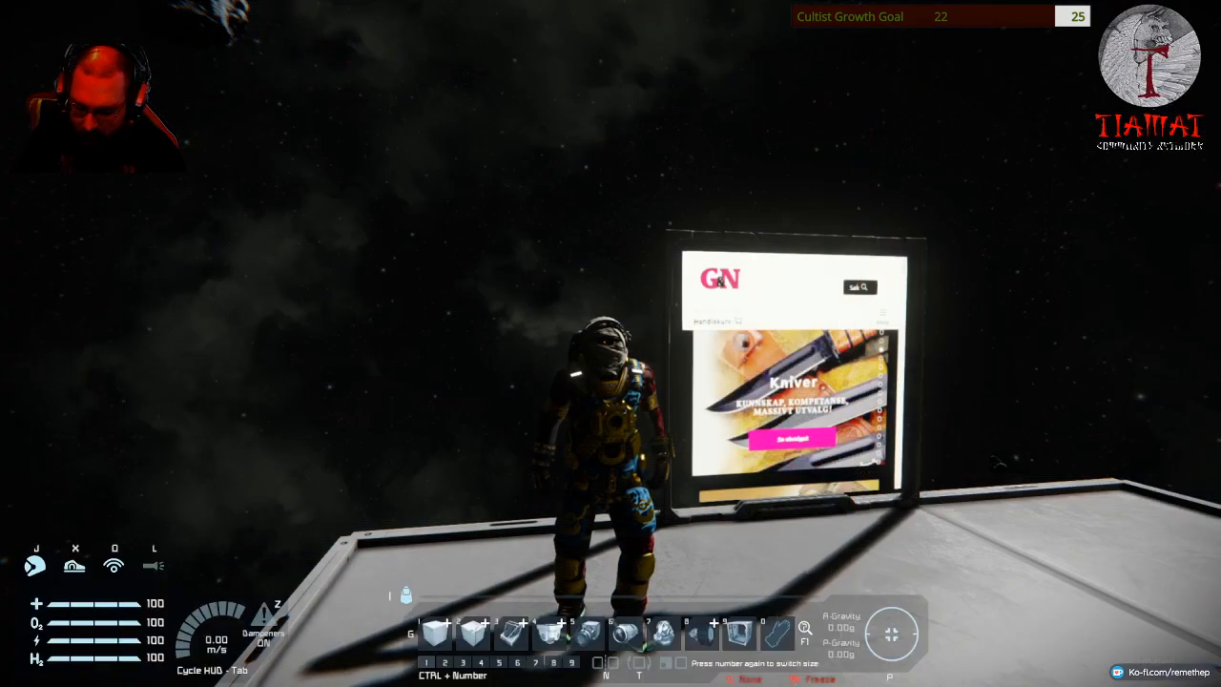
# Add Wave, Victory, Thumb-Up and Facepalm emotes to the toolbar and make the engineer wave.
pyautogui.press('g')
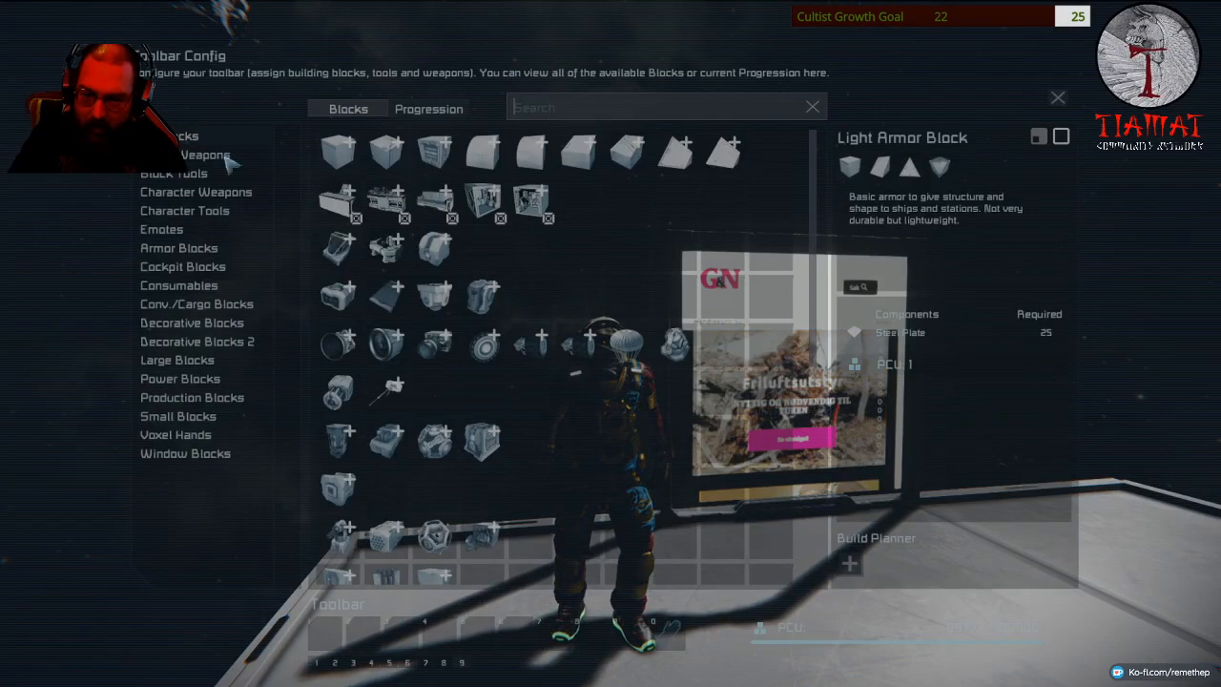
pyautogui.click(162, 229)
pyautogui.doubleClick(337, 152)
pyautogui.doubleClick(382, 153)
pyautogui.doubleClick(429, 154)
pyautogui.doubleClick(482, 155)
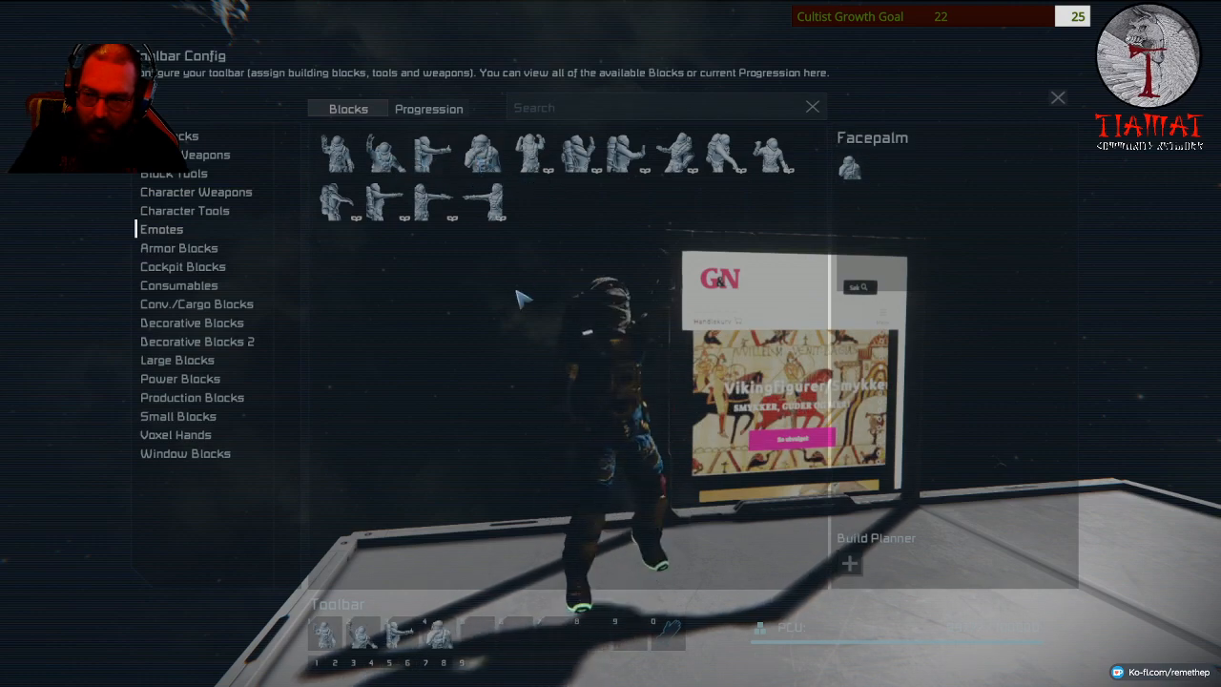
pyautogui.press('Escape')
pyautogui.press('1')
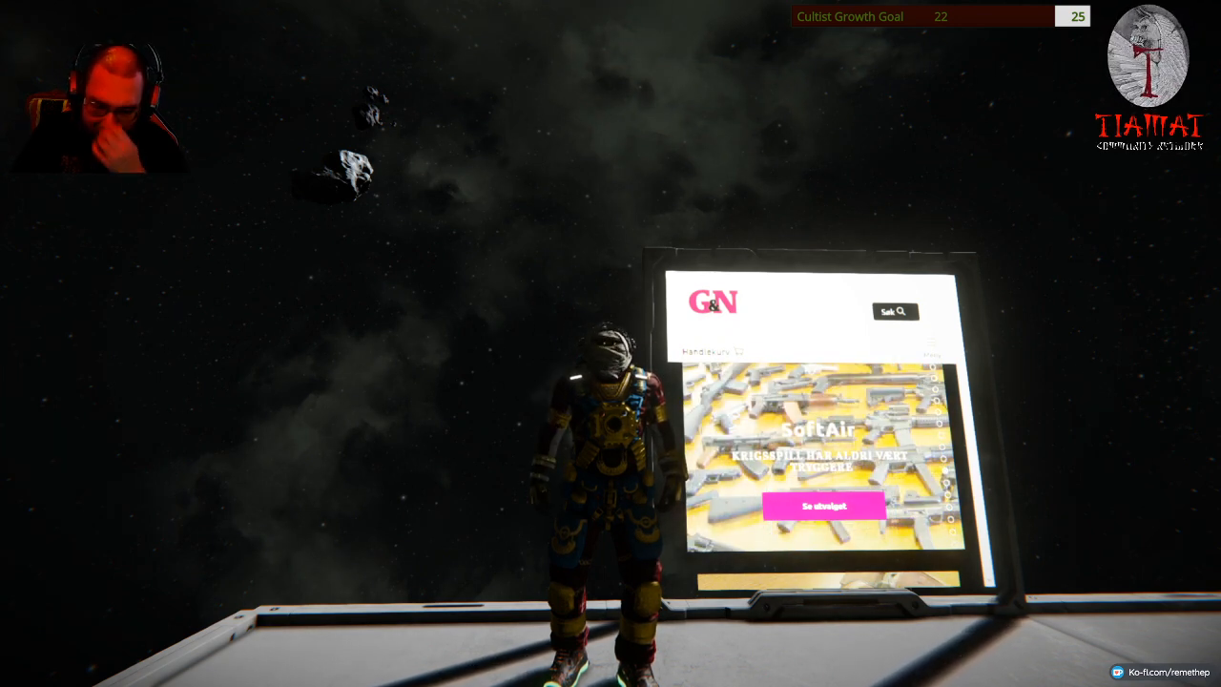
# Place a second transparent LCD beside the existing web-page screen.
pyautogui.press('v')
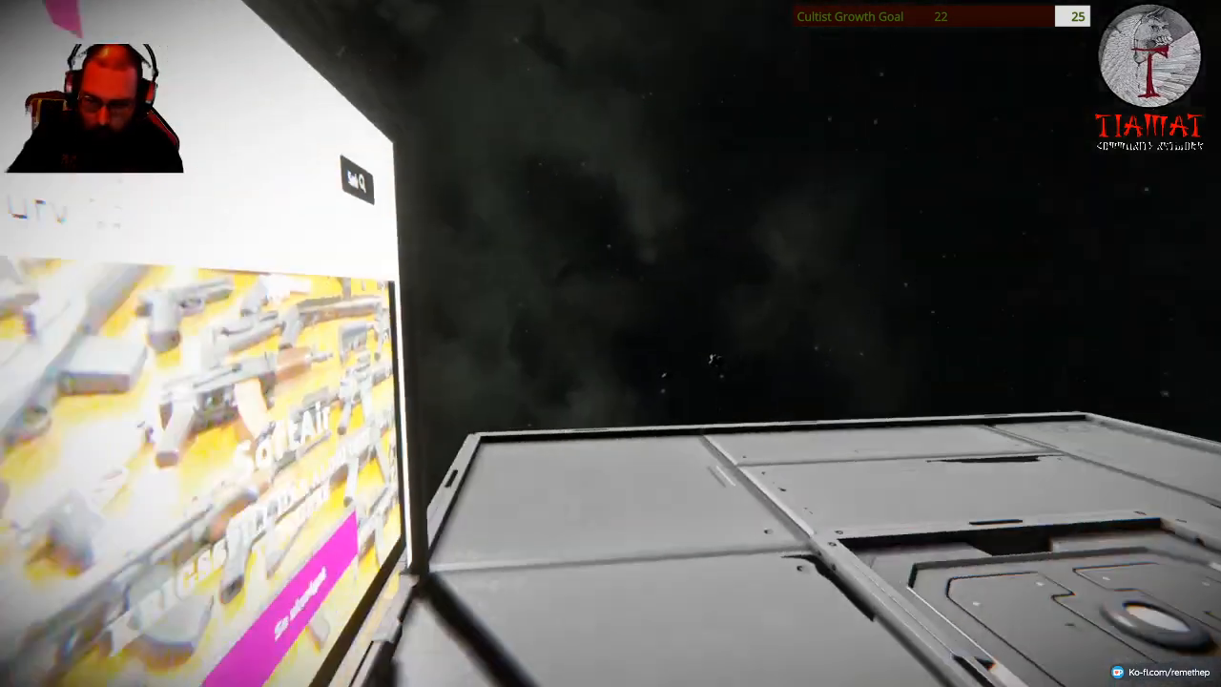
pyautogui.press('w')
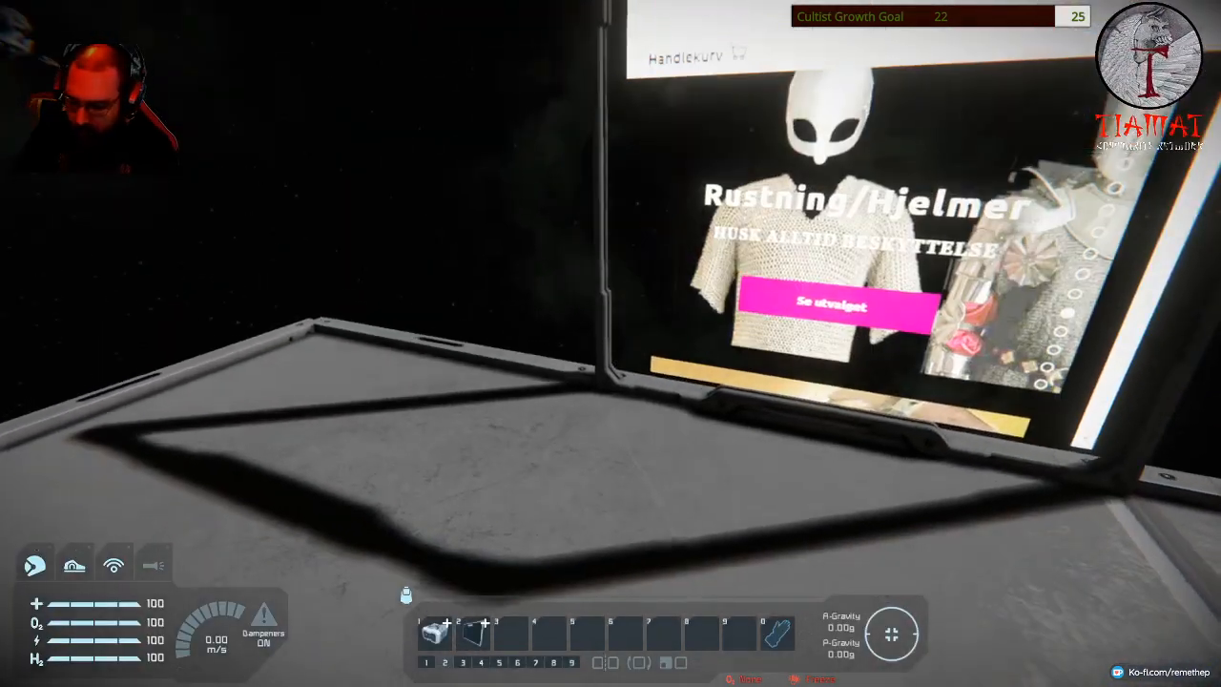
pyautogui.press('2')
pyautogui.scroll(-1, 610, 344)
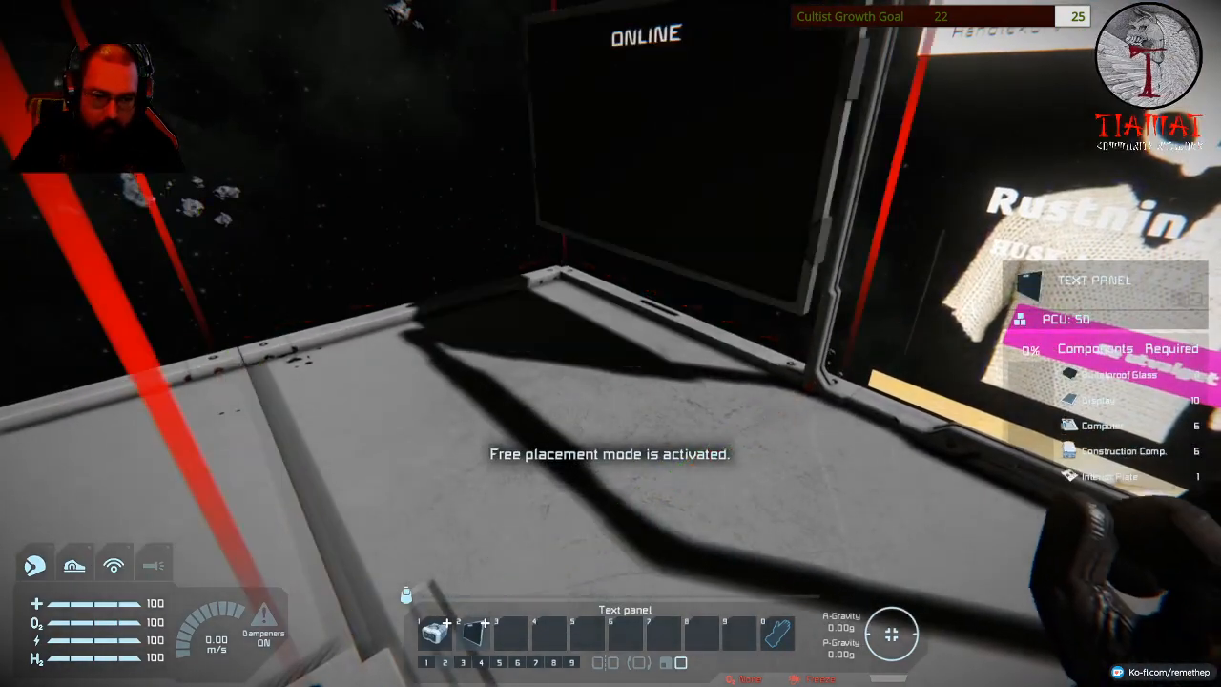
pyautogui.press('d')
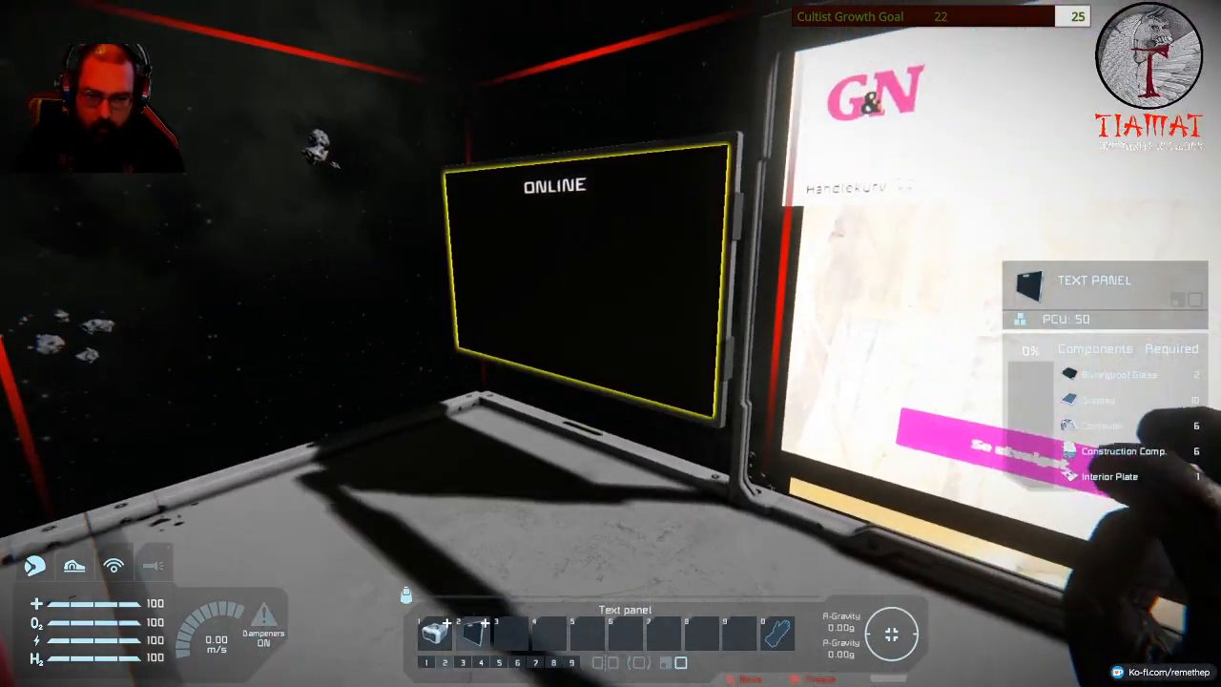
pyautogui.scroll(-1, 610, 343)
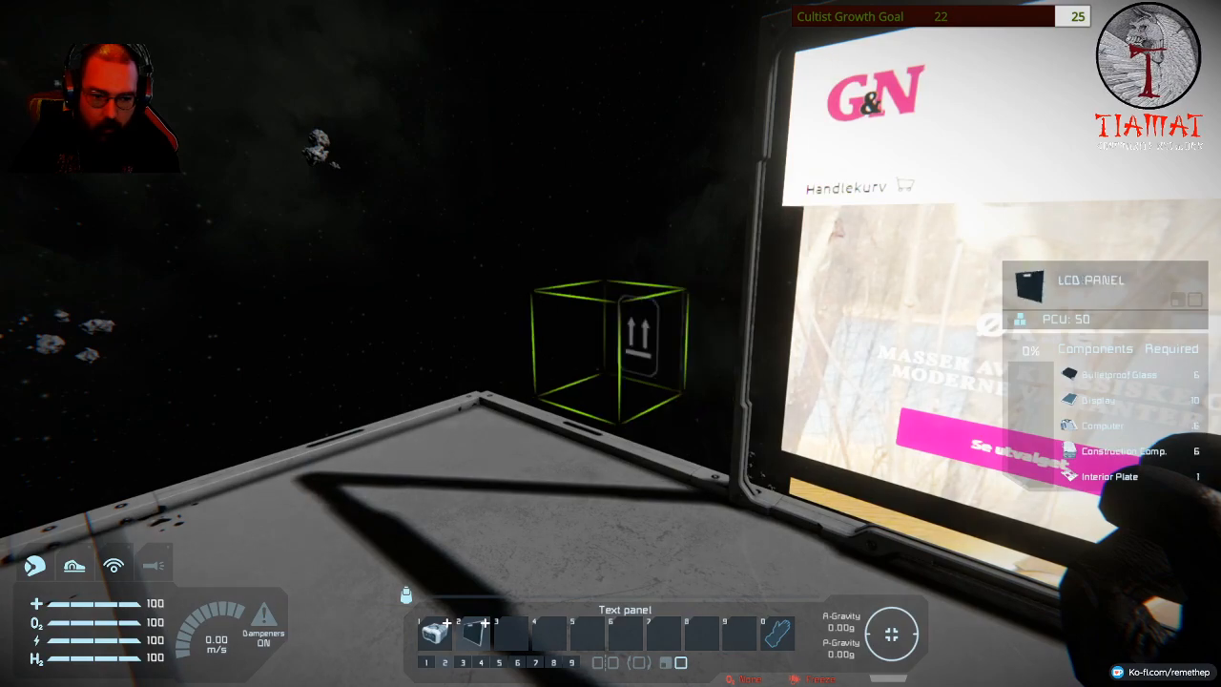
pyautogui.press('w')
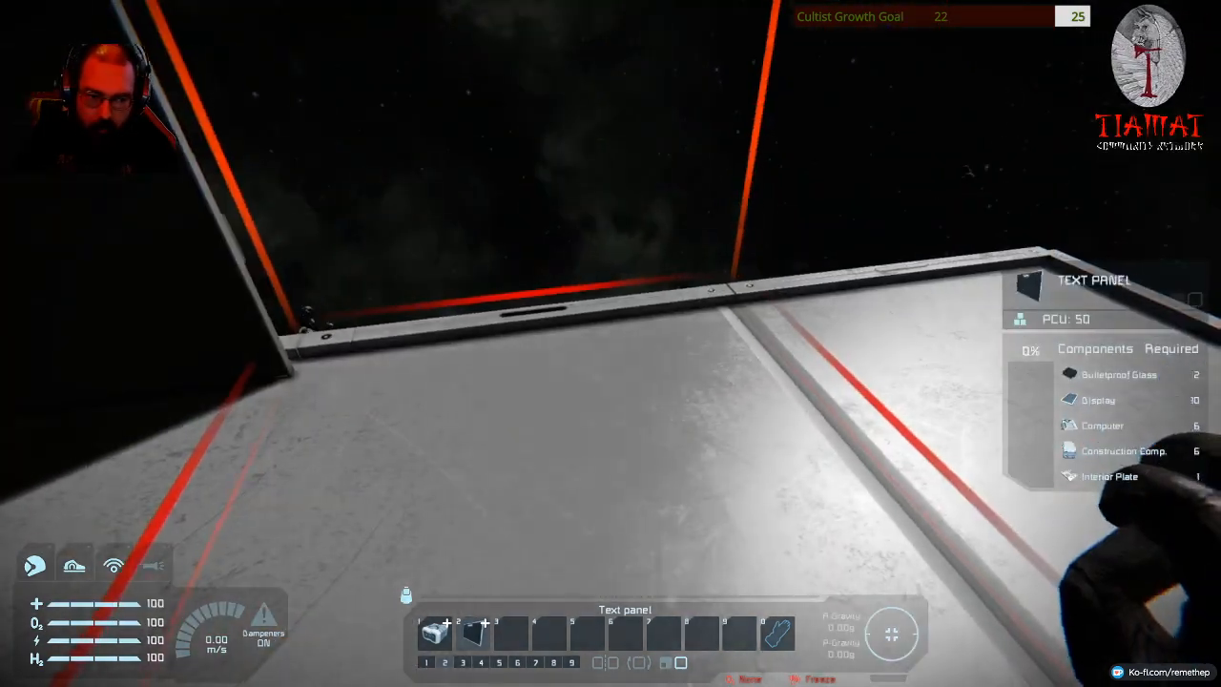
pyautogui.scroll(-1, 611, 343)
pyautogui.click(610, 344)
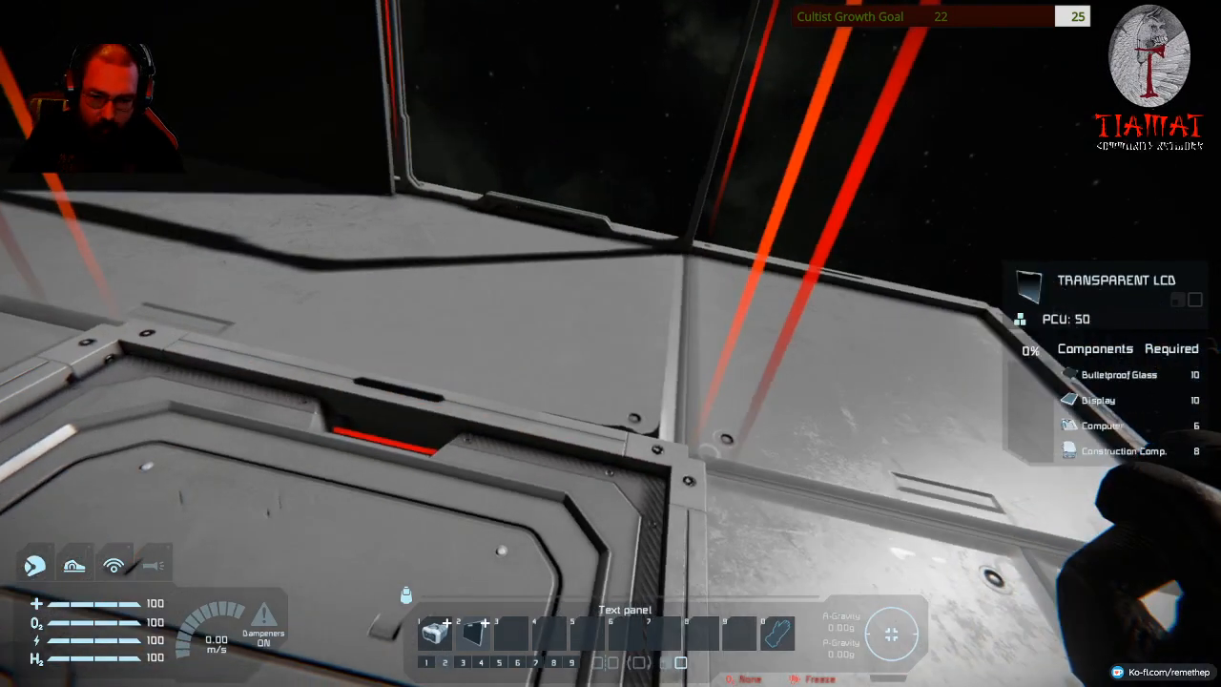
# Set LCD Panel 2's content type to Script in its control panel.
pyautogui.press('w')
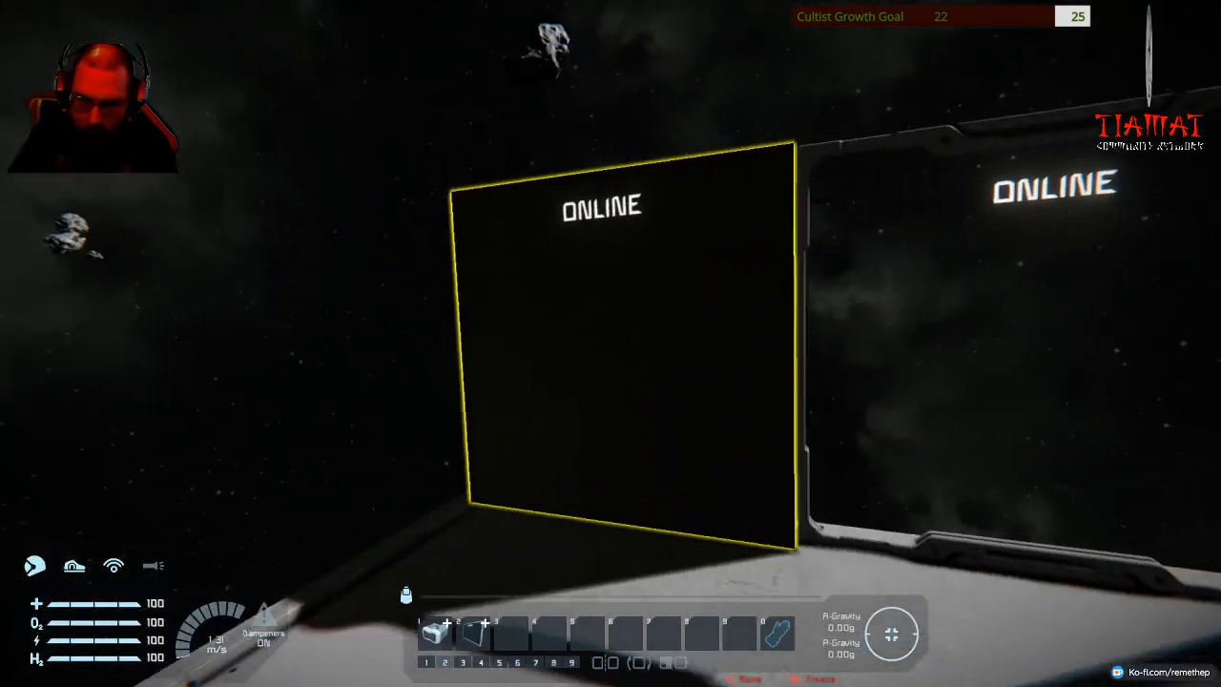
pyautogui.press('f')
pyautogui.press('k')
pyautogui.click(690, 565)
pyautogui.click(553, 610)
pyautogui.scroll(-3, 610, 477)
pyautogui.scroll(-2, 668, 439)
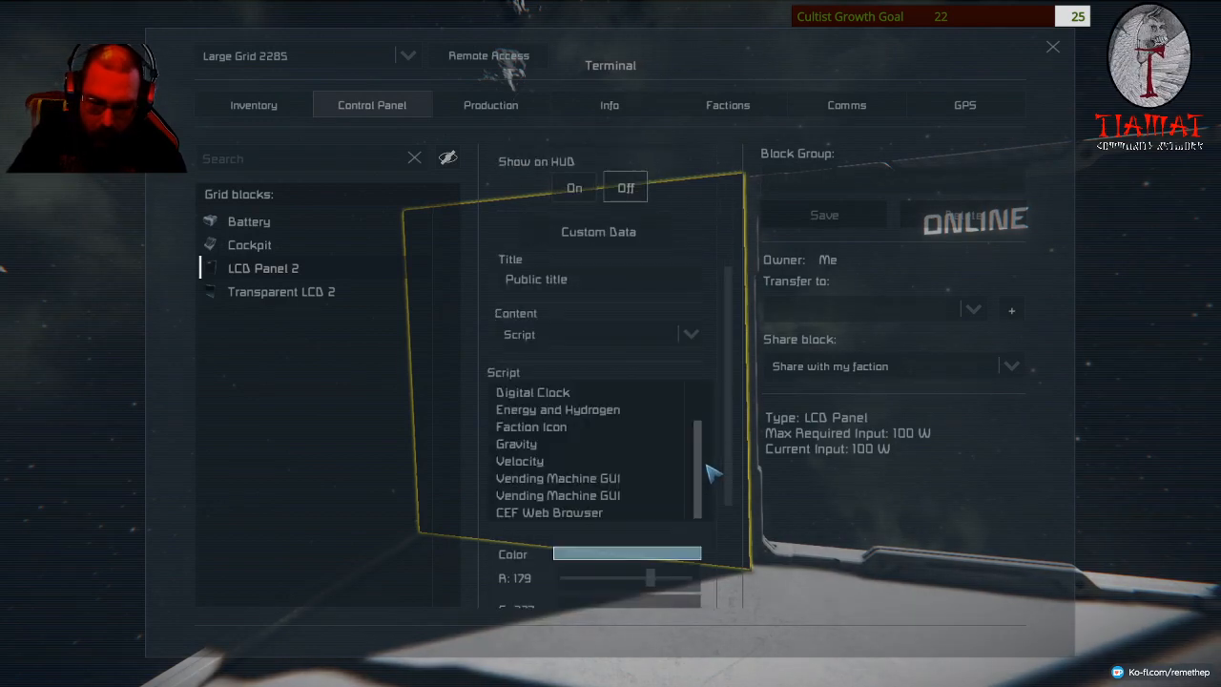
# Enter the G&N load command as LCD Panel 2's custom data and view its web page.
pyautogui.click(598, 232)
pyautogui.write('load www.go.no')
pyautogui.click(609, 540)
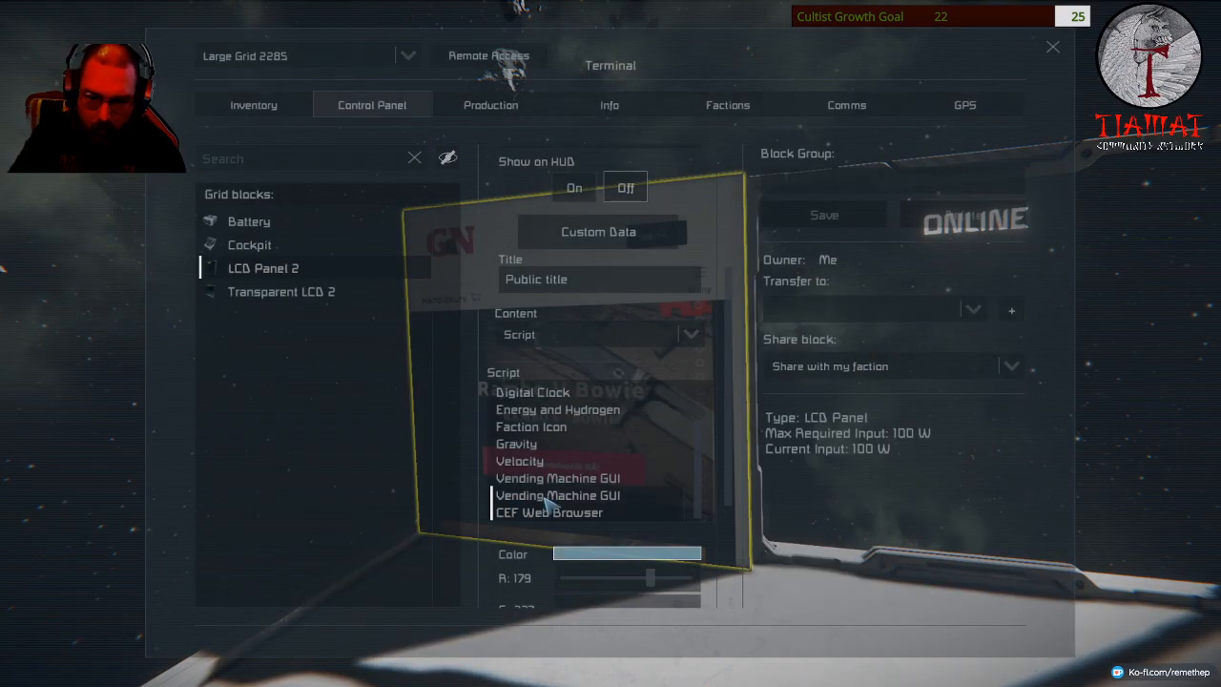
pyautogui.press('Escape')
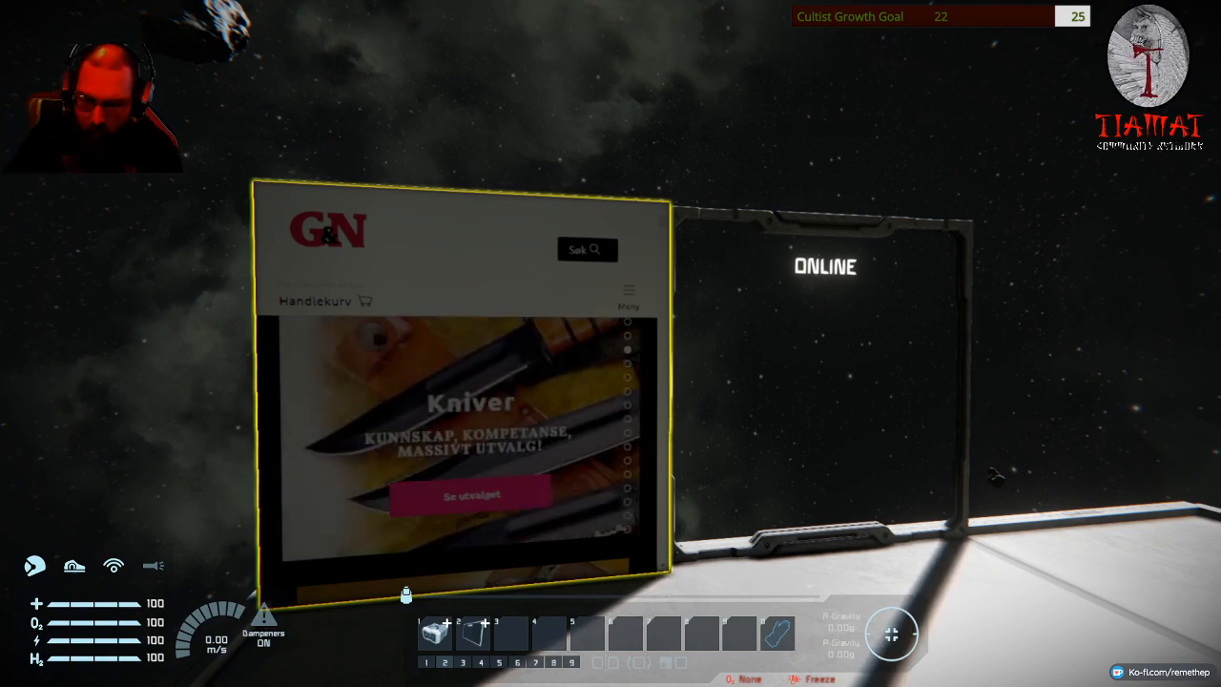
pyautogui.press('w')
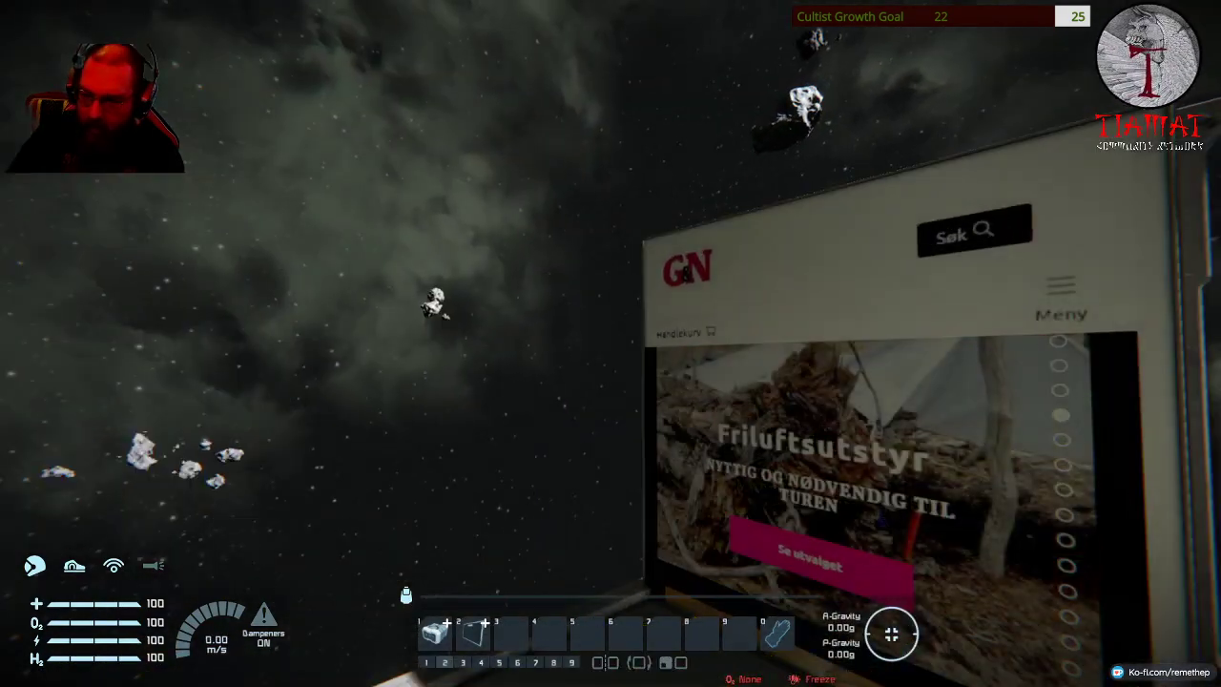
# Place an Industrial Cockpit on the platform and climb inside it.
pyautogui.moveTo(610, 344); pyautogui.dragTo(858, 343)
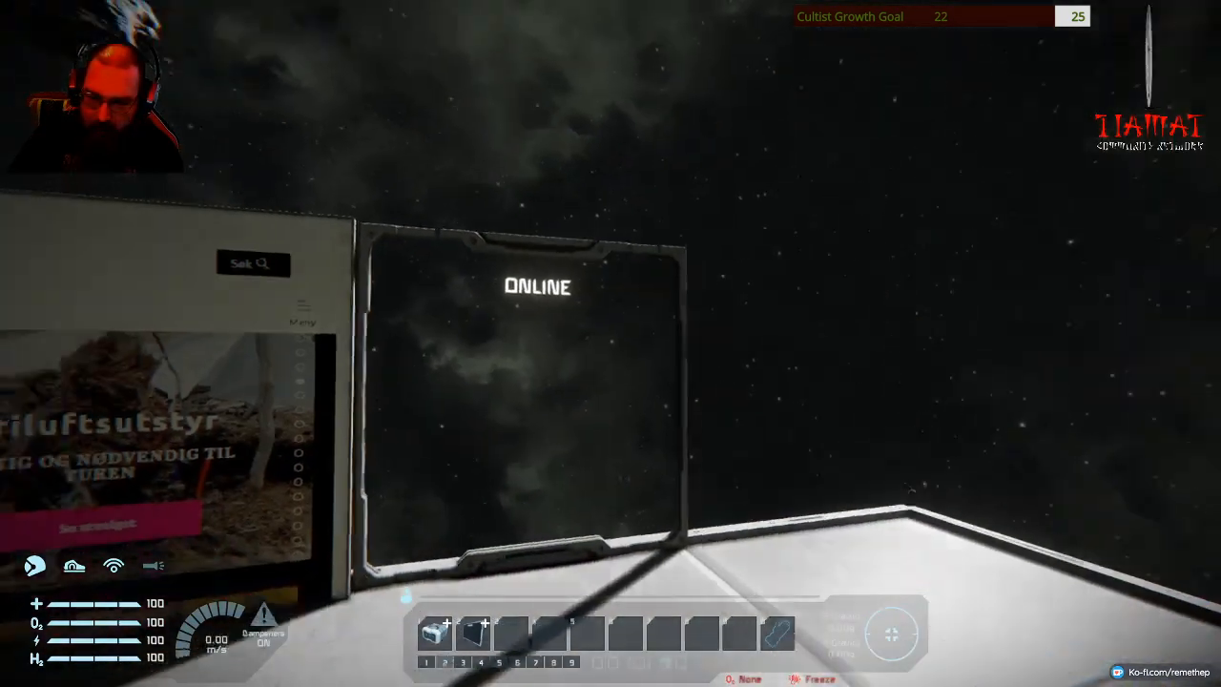
pyautogui.press('w')
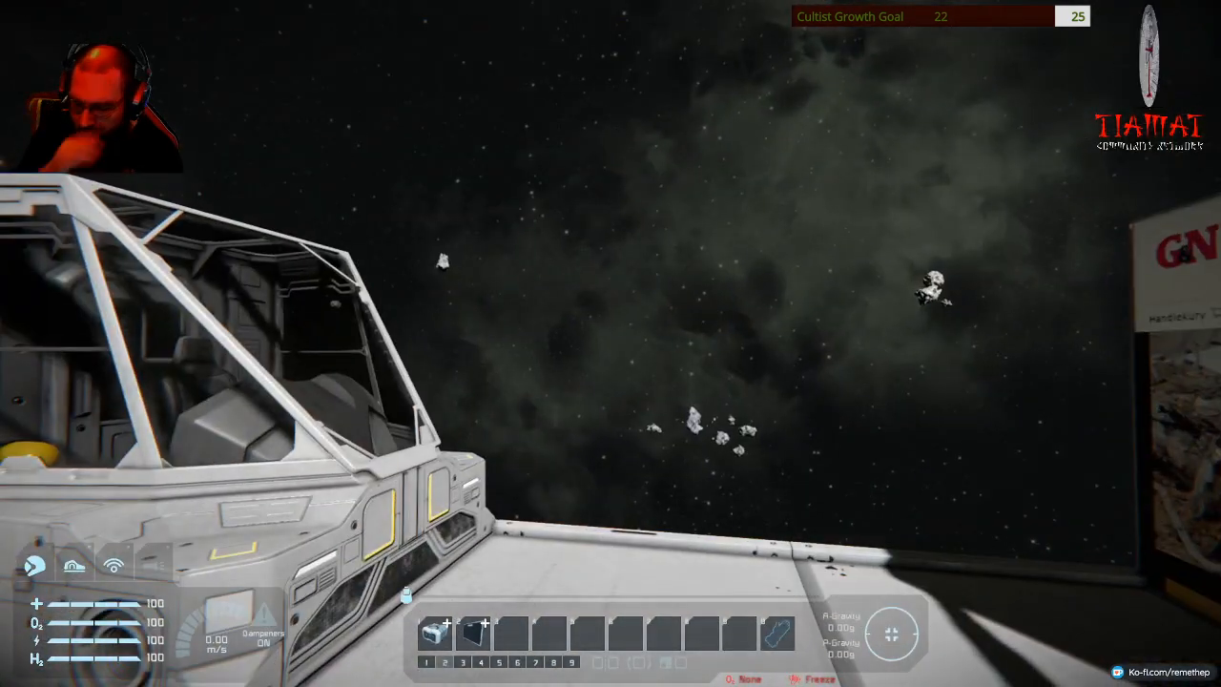
pyautogui.press('w')
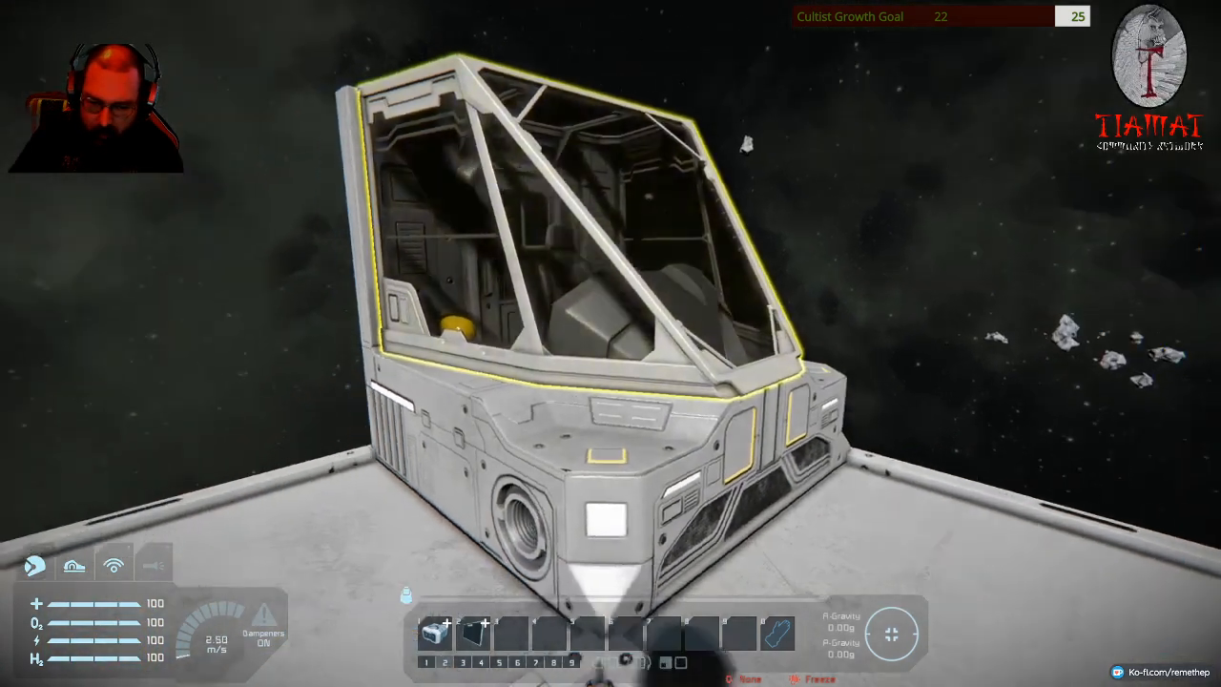
pyautogui.press('w')
pyautogui.hotkey('ctrl', '2')
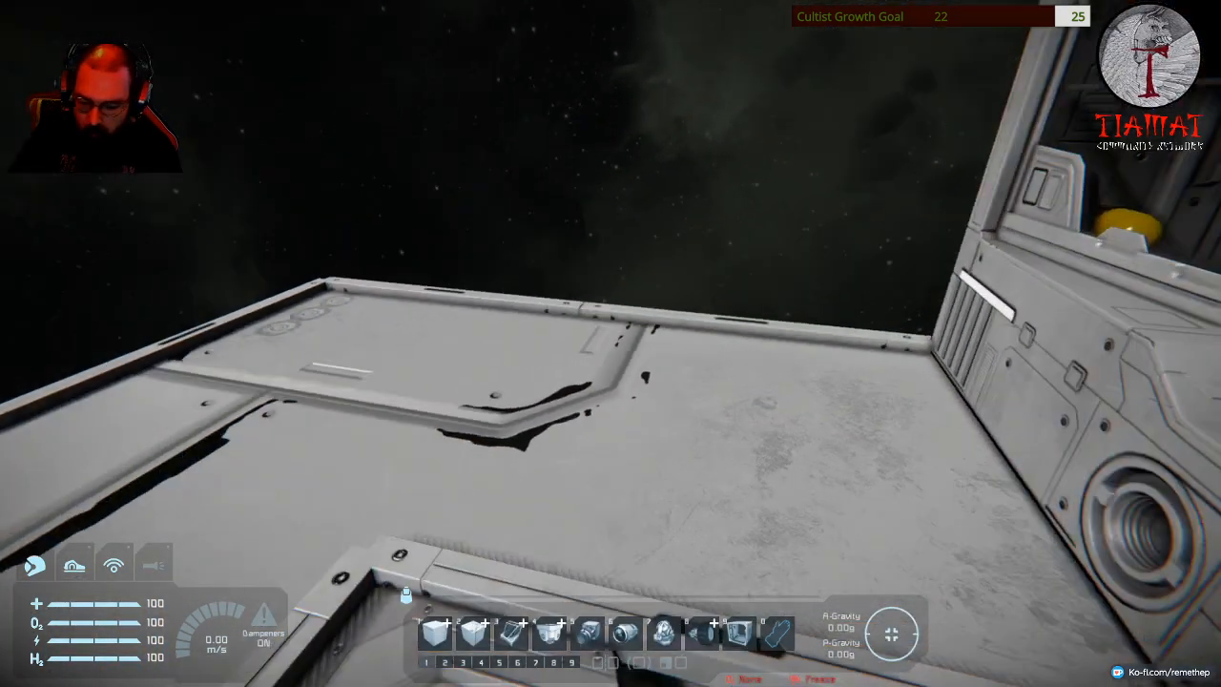
pyautogui.press('5')
pyautogui.scroll(-1, 610, 343)
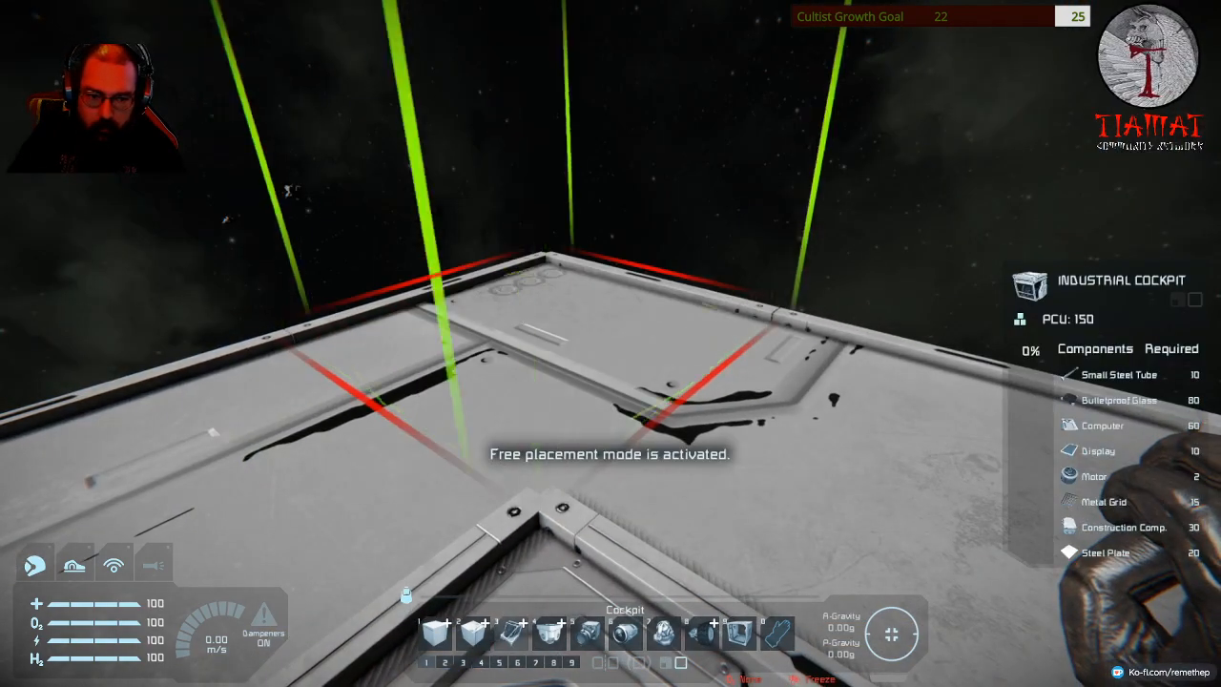
pyautogui.click(610, 343)
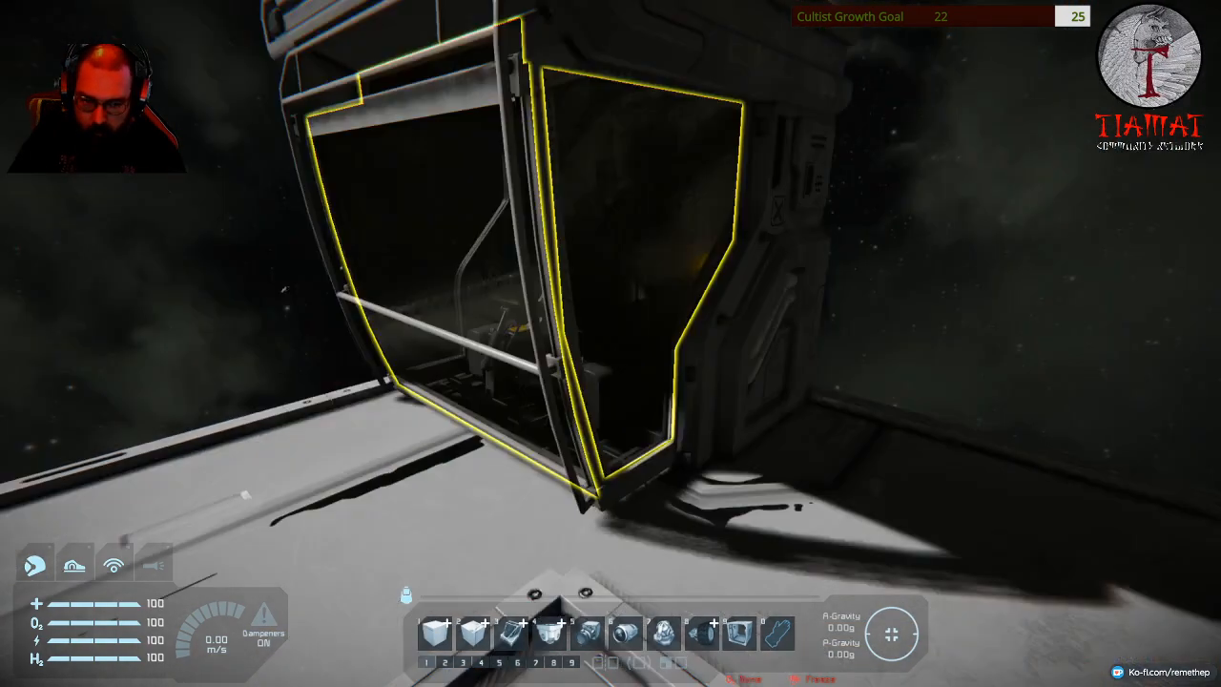
pyautogui.press('f')
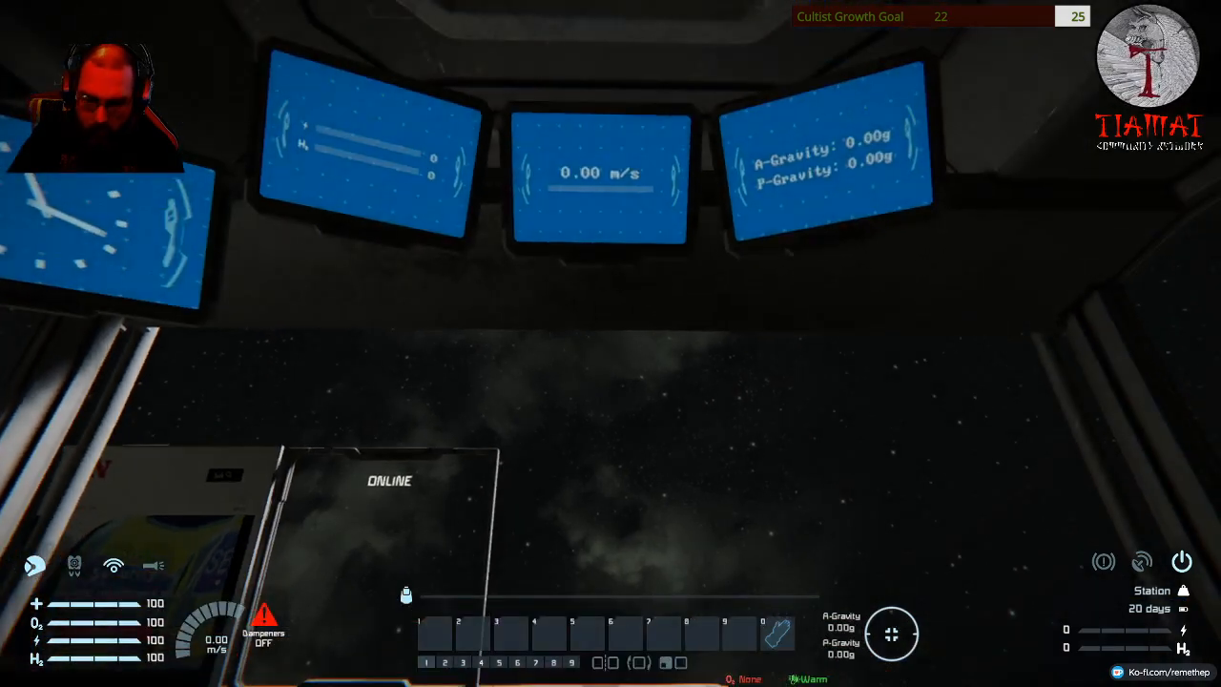
# Keep the Industrial Cockpit's screen content set to Script in its control settings.
pyautogui.press('Tab')
pyautogui.press('k')
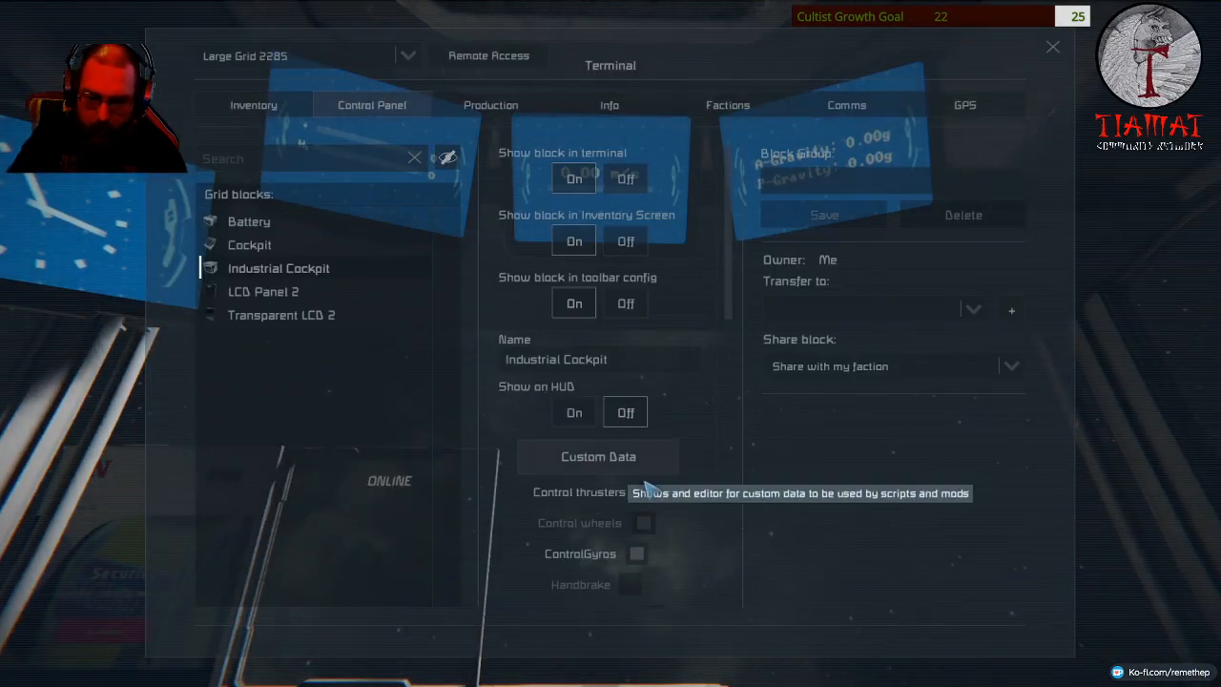
pyautogui.scroll(-3, 629, 515)
pyautogui.scroll(-3, 699, 492)
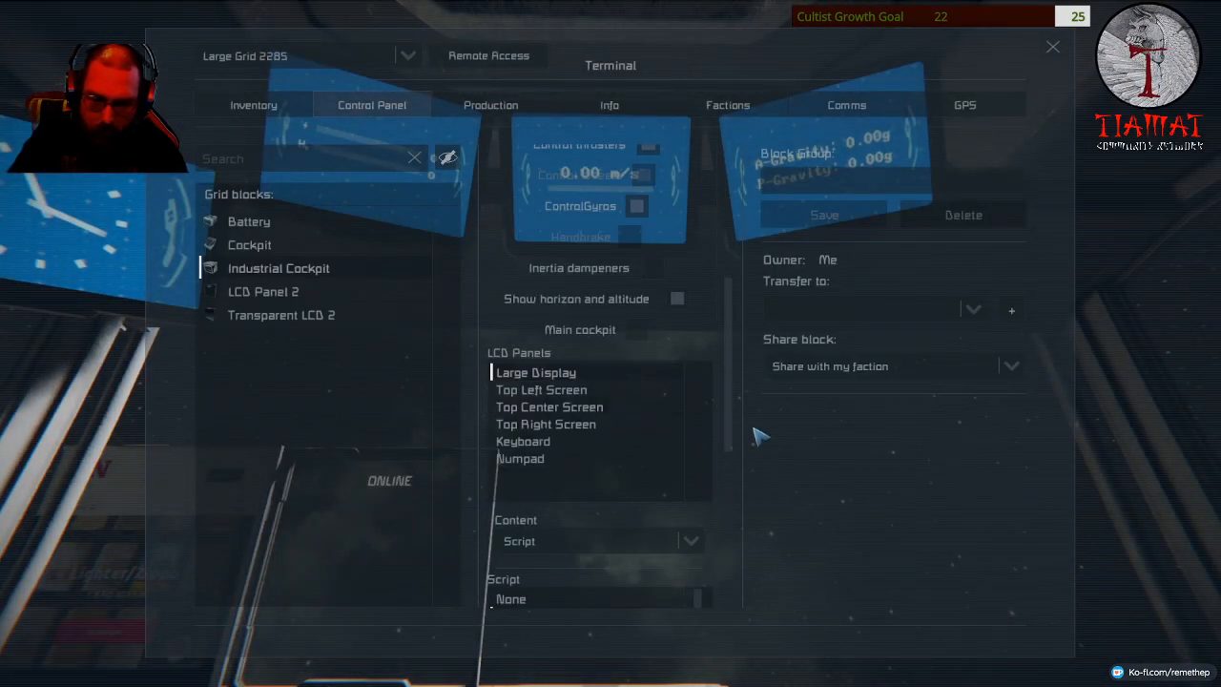
pyautogui.click(554, 540)
pyautogui.click(554, 567)
pyautogui.scroll(-3, 730, 500)
pyautogui.scroll(-3, 549, 567)
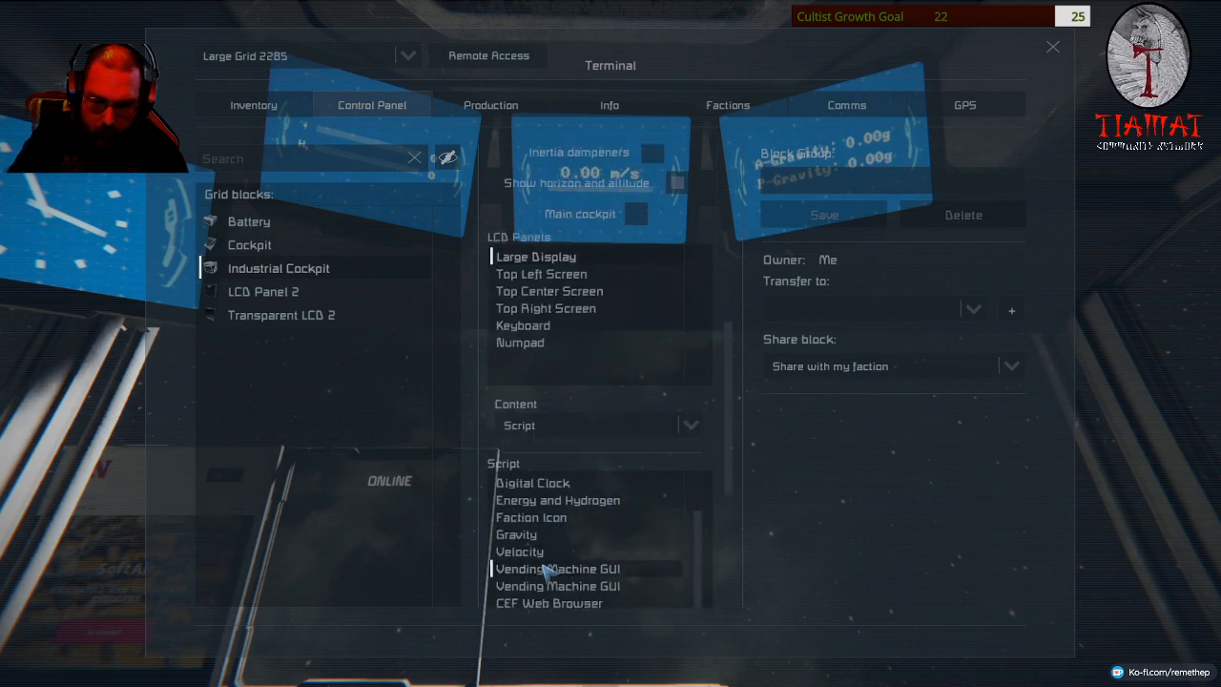
pyautogui.scroll(3, 651, 407)
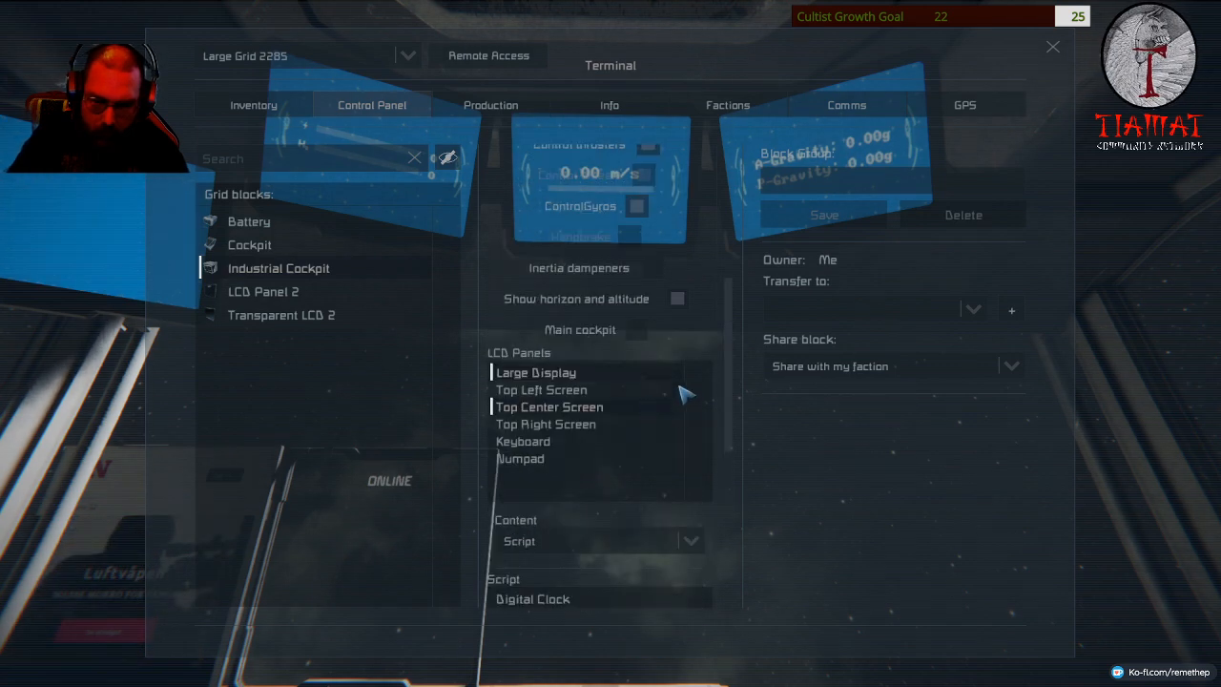
pyautogui.scroll(5, 684, 384)
# Add the web-page load command to the cockpit's custom data and return to the cockpit view.
pyautogui.click(591, 334)
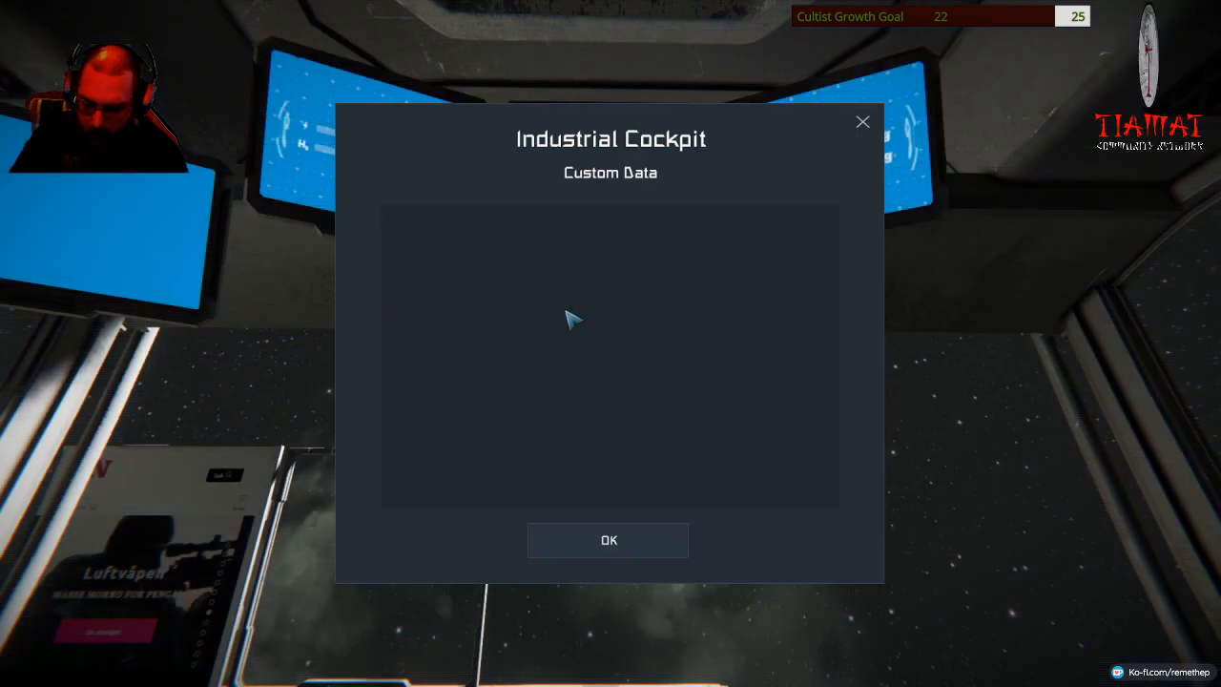
pyautogui.write('ww')
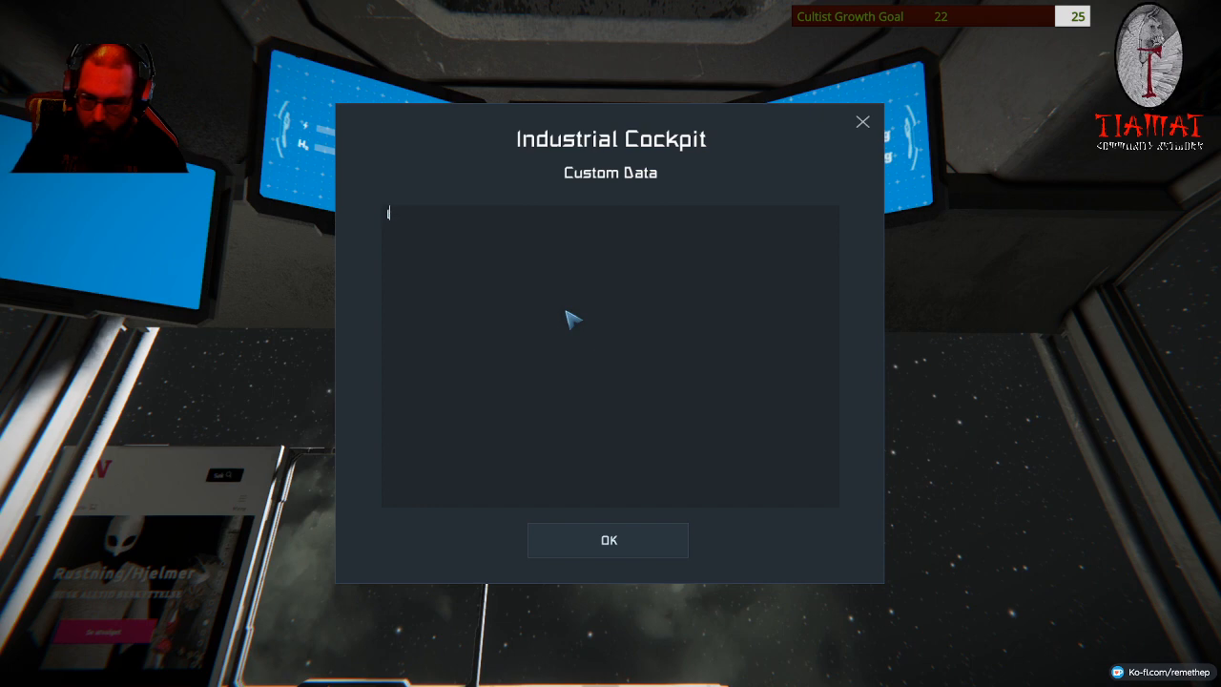
pyautogui.write('oad www.gn.no')
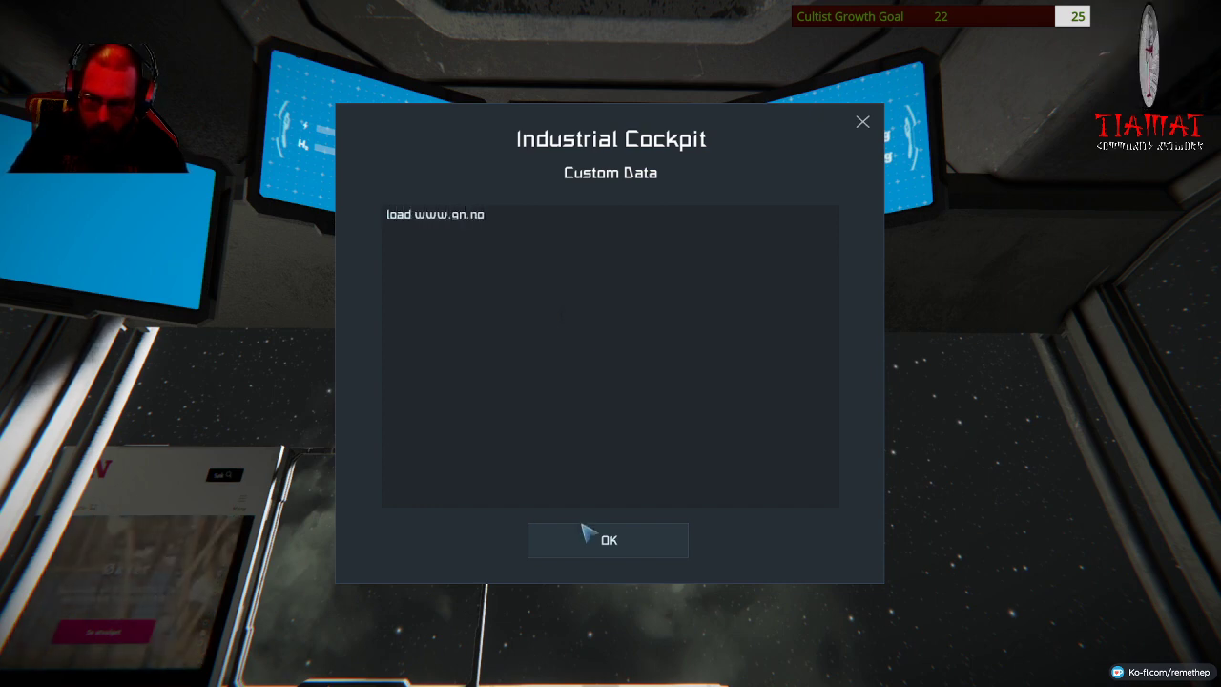
pyautogui.click(587, 532)
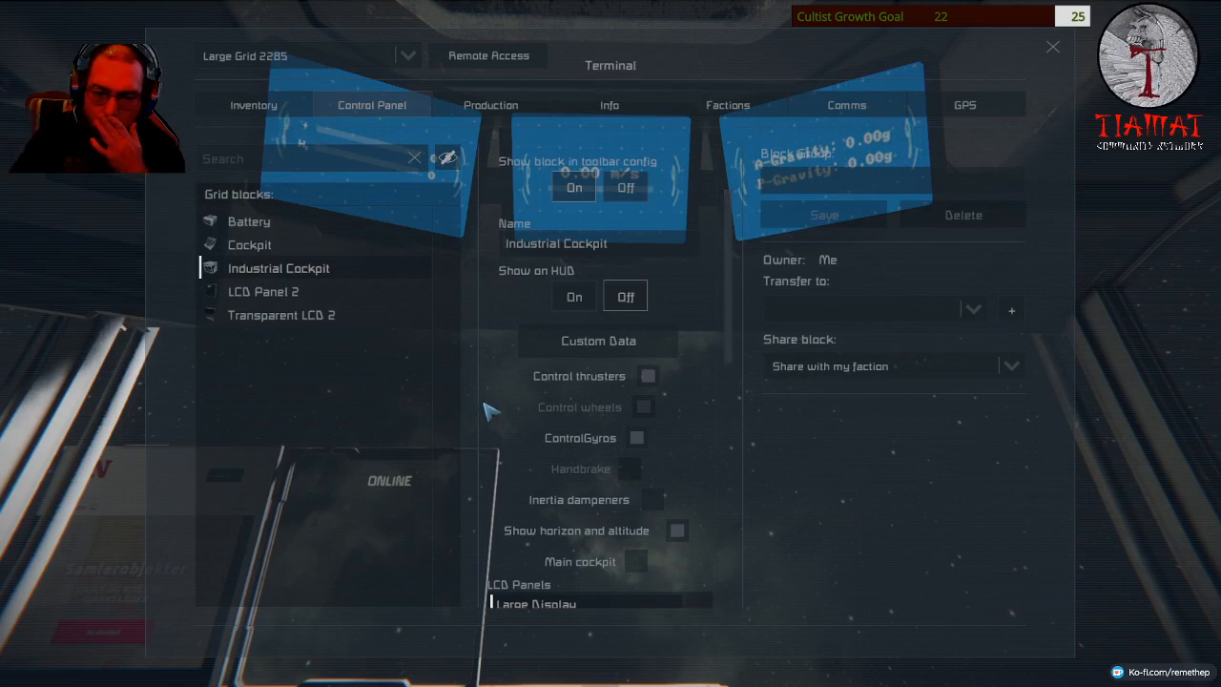
pyautogui.scroll(-3, 574, 422)
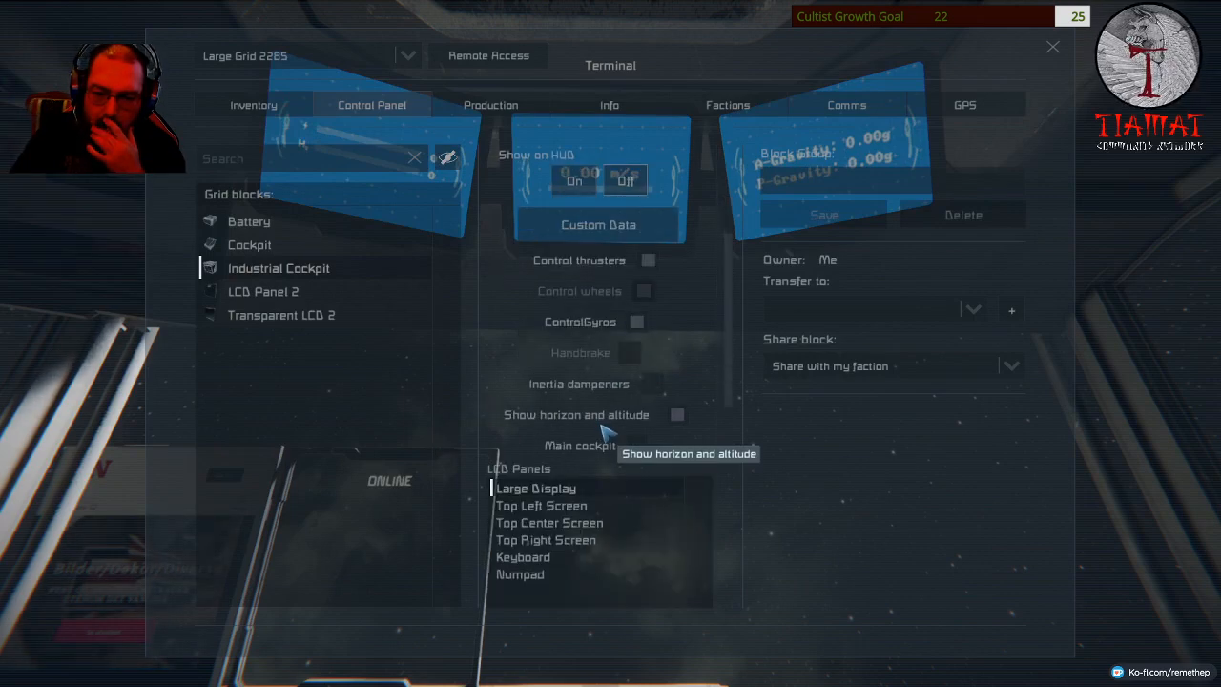
pyautogui.press('Escape')
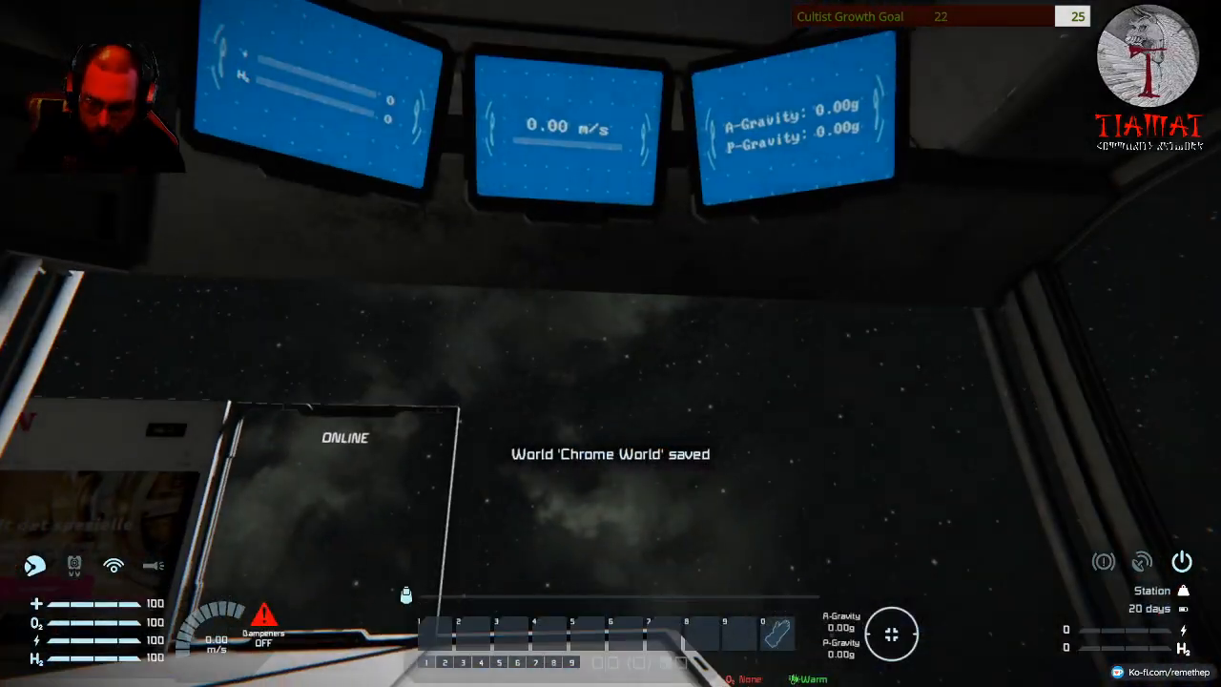
# Set a cockpit LCD to the CEF Web Browser script so it shows the G&N website.
pyautogui.press('i')
pyautogui.click(371, 105)
pyautogui.scroll(-5, 667, 381)
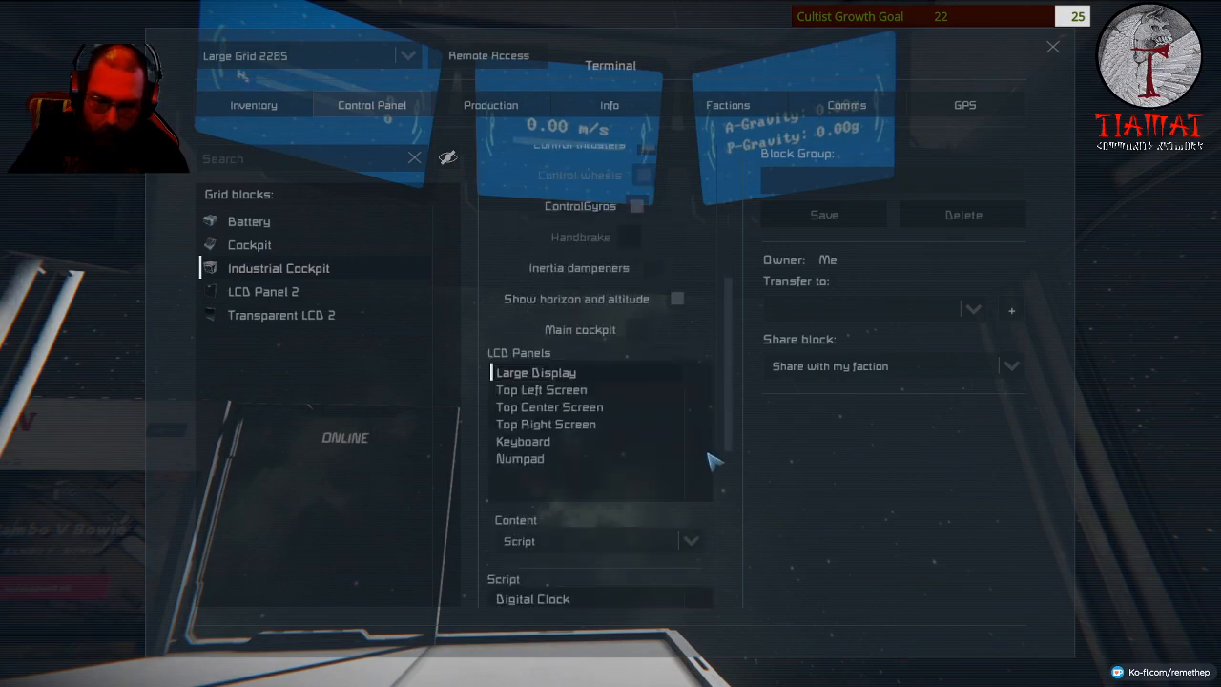
pyautogui.scroll(-3, 705, 462)
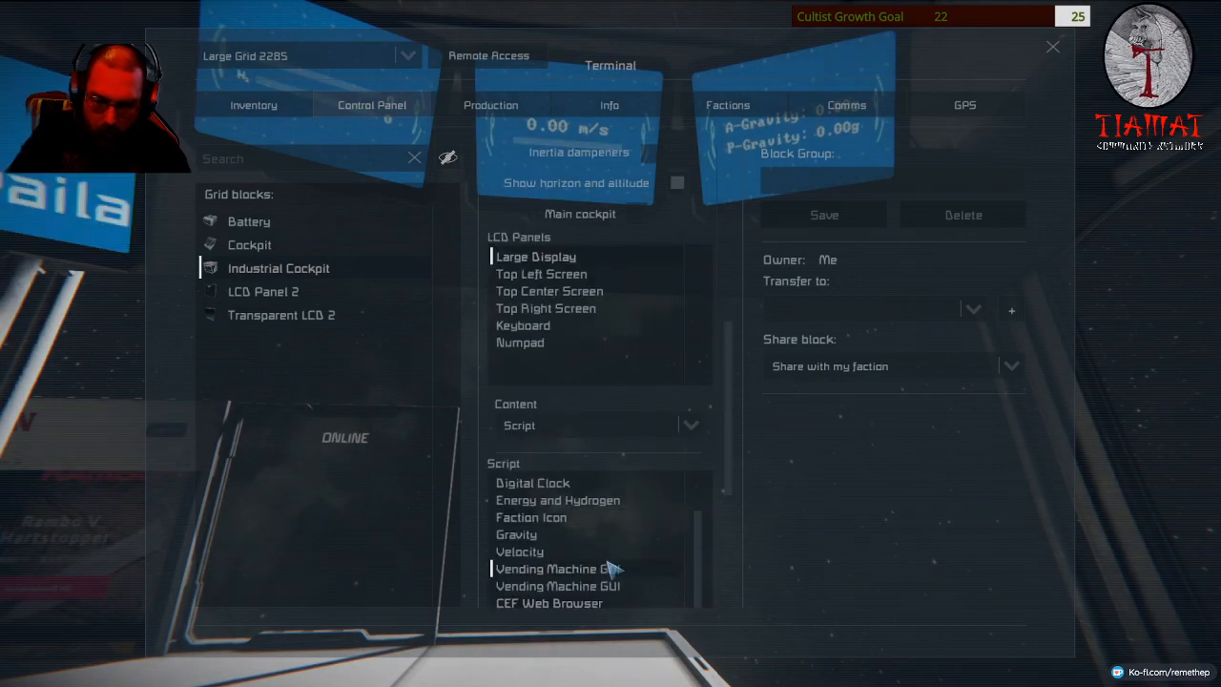
pyautogui.press('Escape')
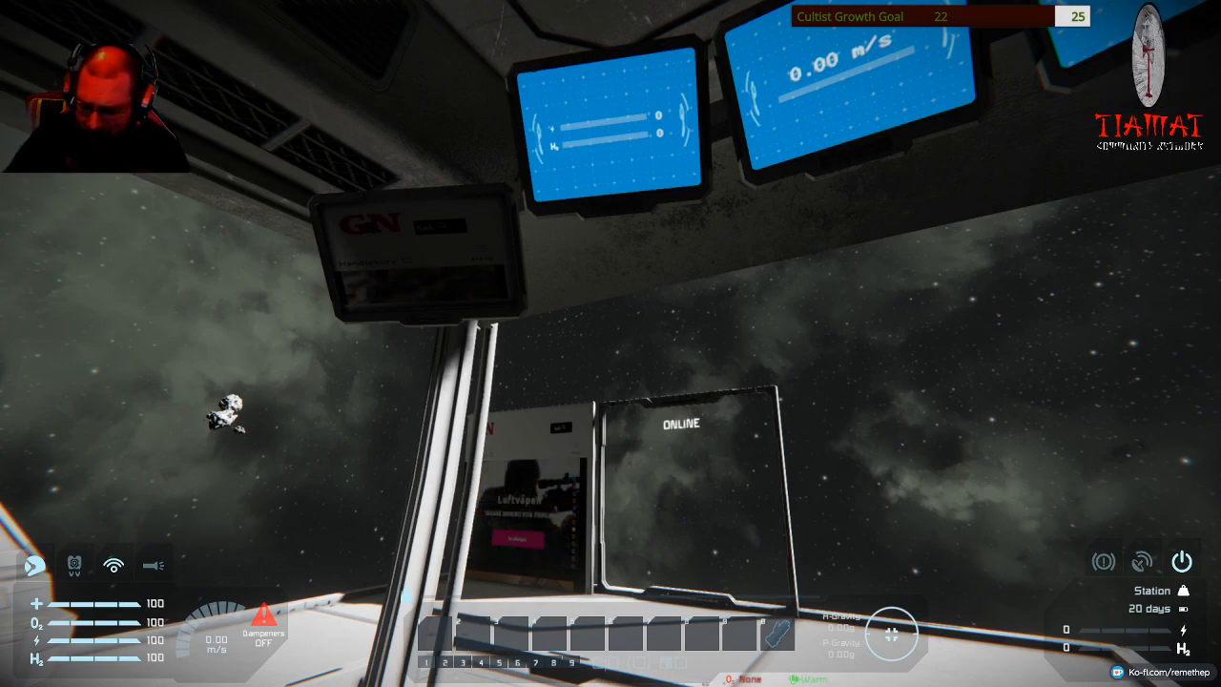
# Exit the Industrial Cockpit seat onto the platform beside the G&N panel.
pyautogui.press('f')
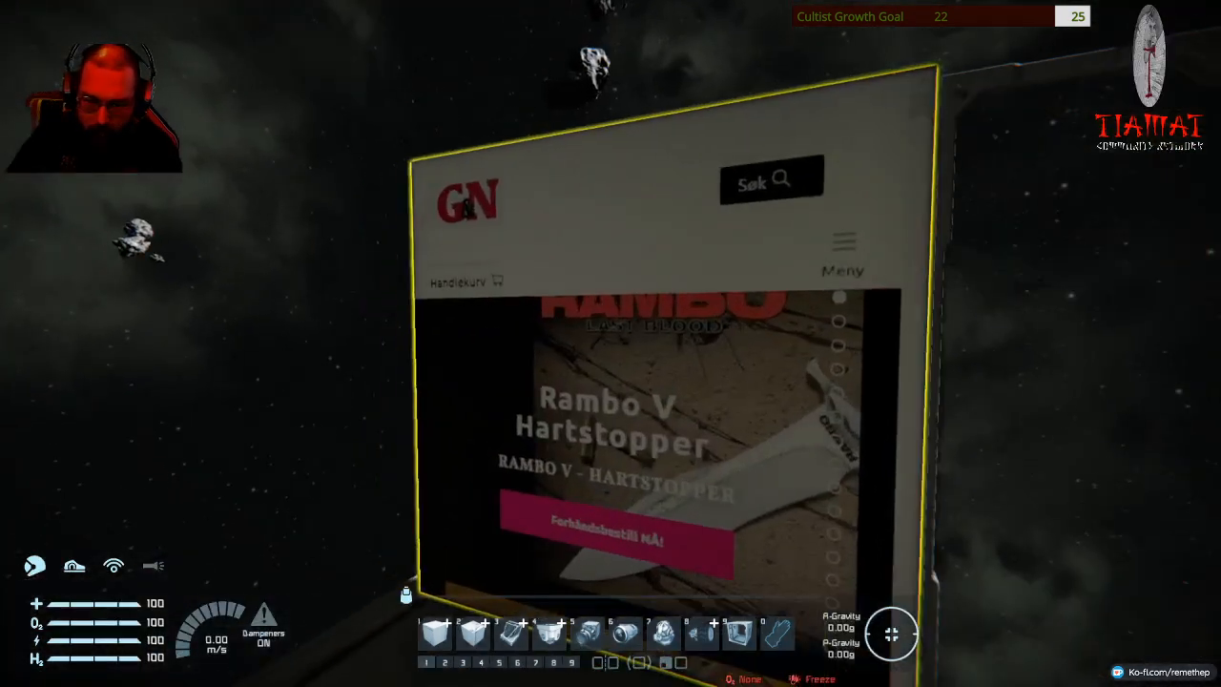
# Confirm LCD Panel 2's custom data so it loads the Moon Project OST - Sektan SoundCloud page.
pyautogui.press('k')
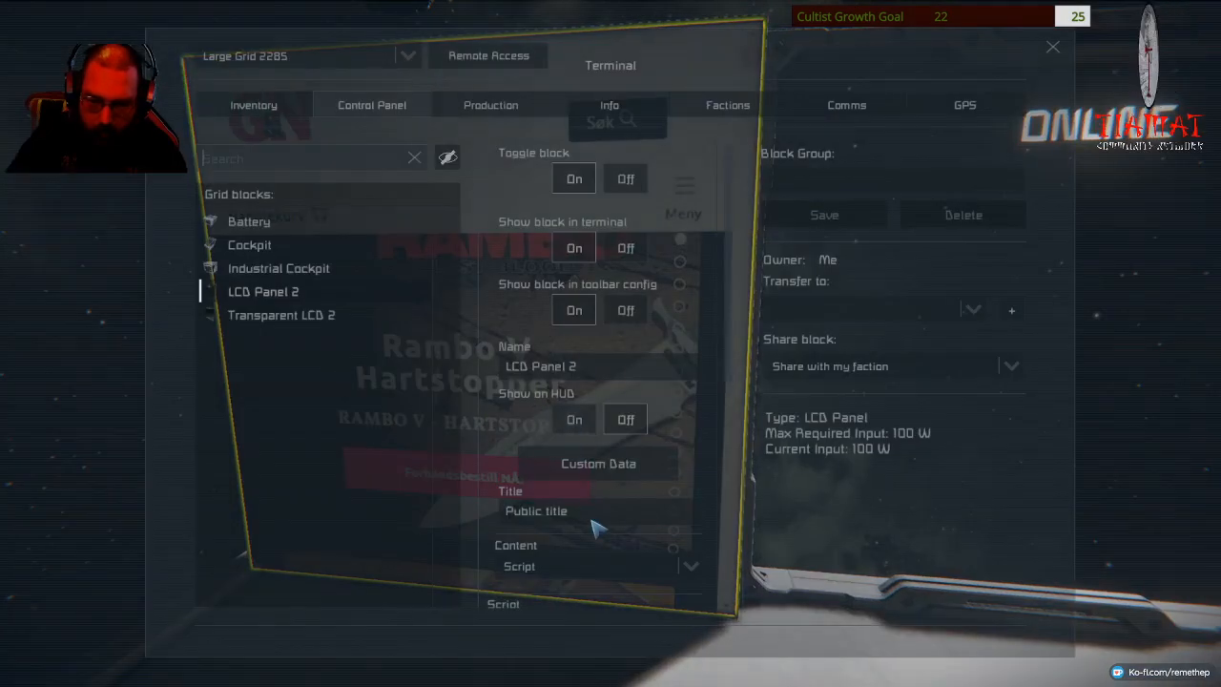
pyautogui.click(591, 463)
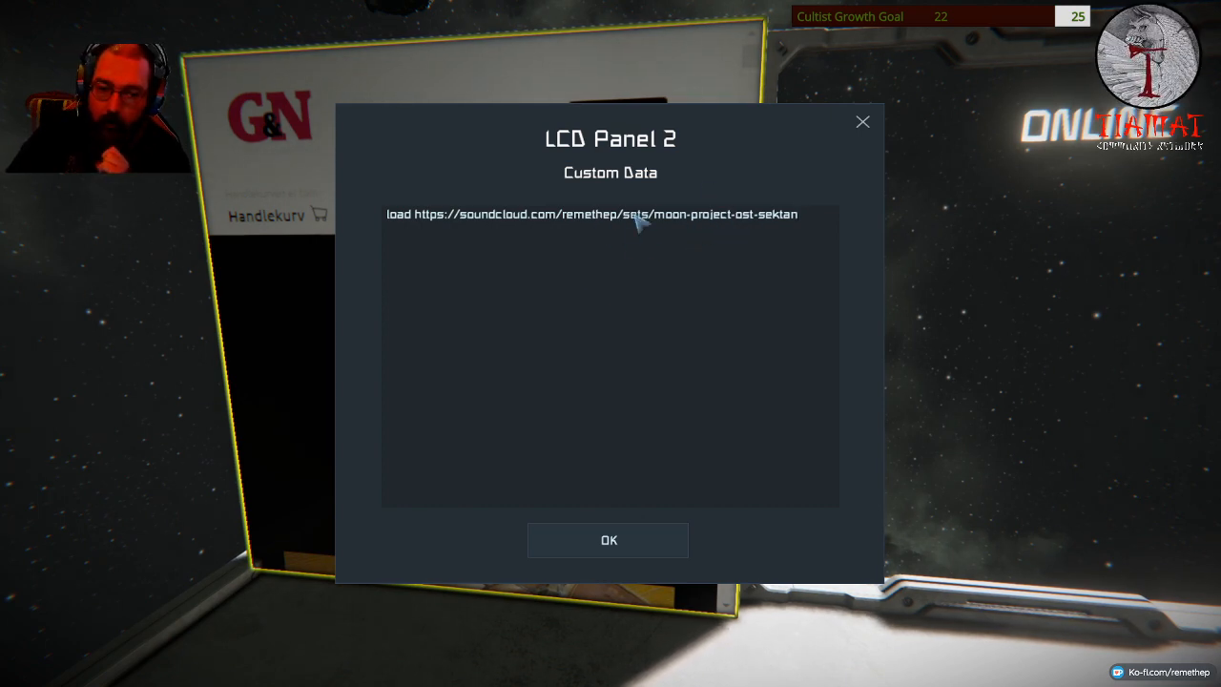
pyautogui.click(591, 543)
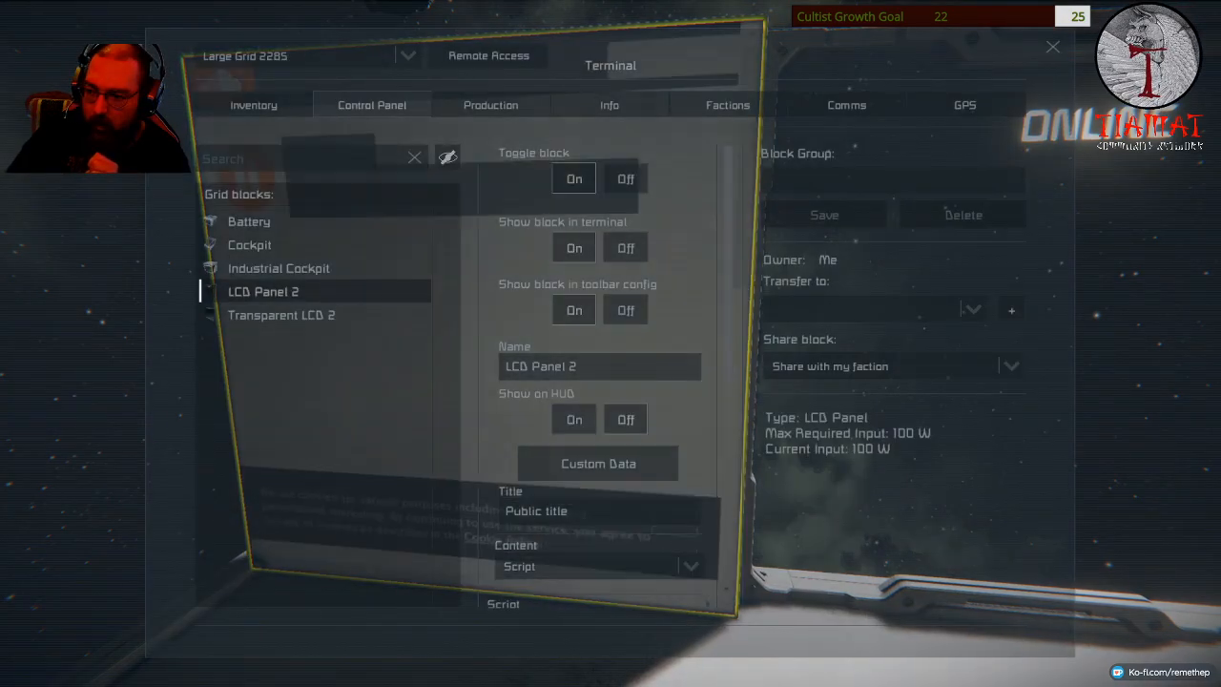
pyautogui.press('Escape')
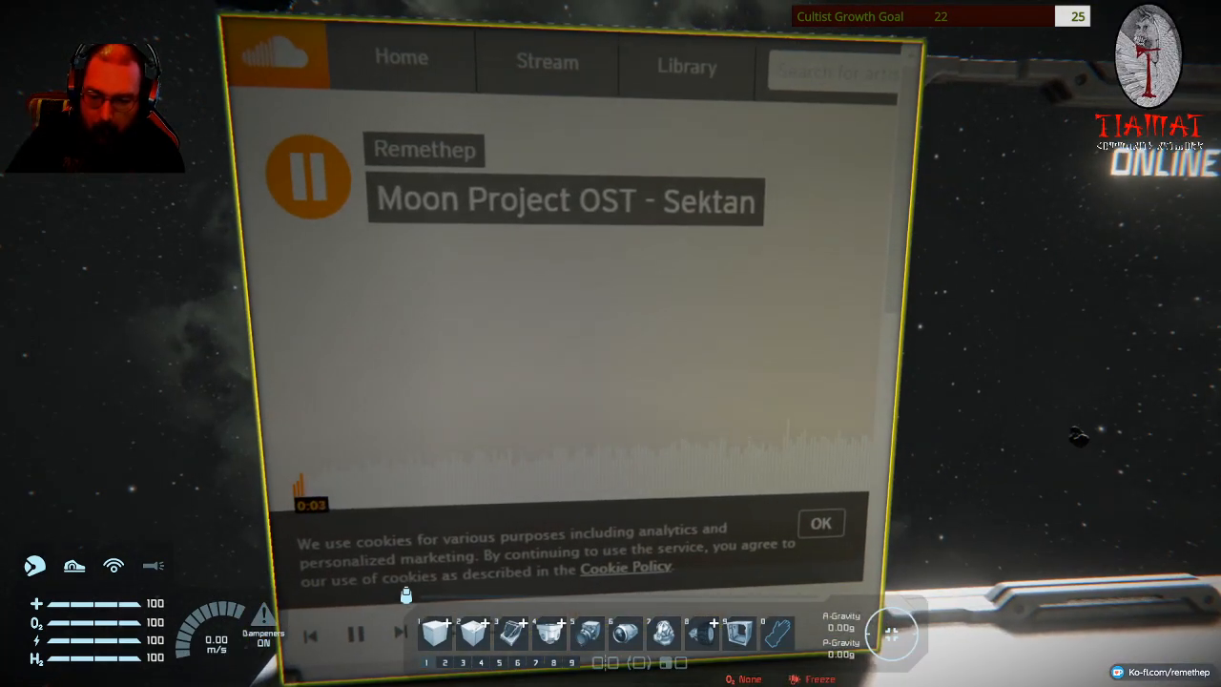
# View the astronaut from the front in third person and bring up the Emotes toolbar category.
pyautogui.press('v')
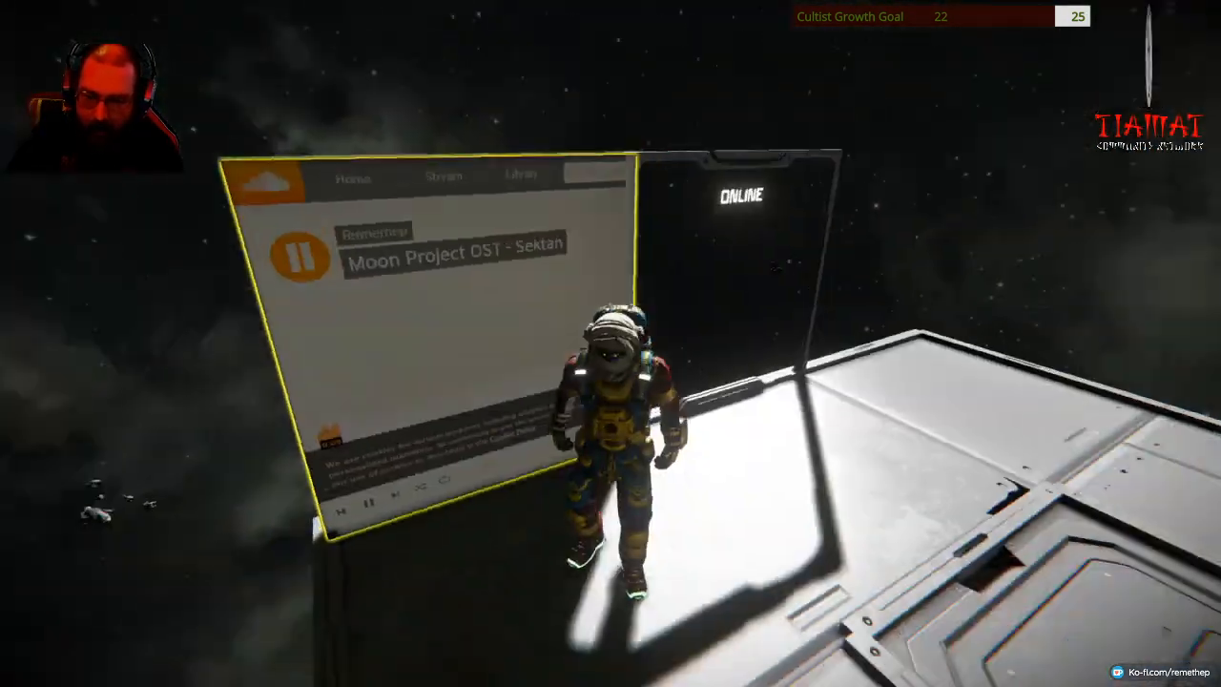
pyautogui.press('v')
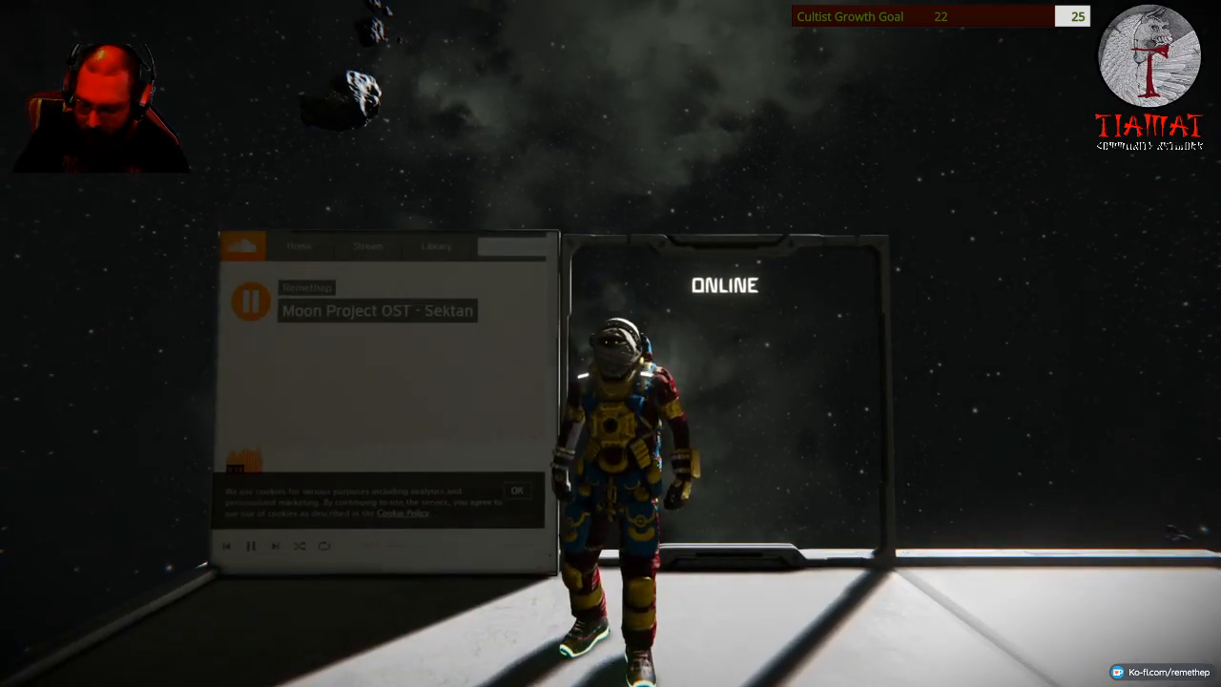
pyautogui.press('g')
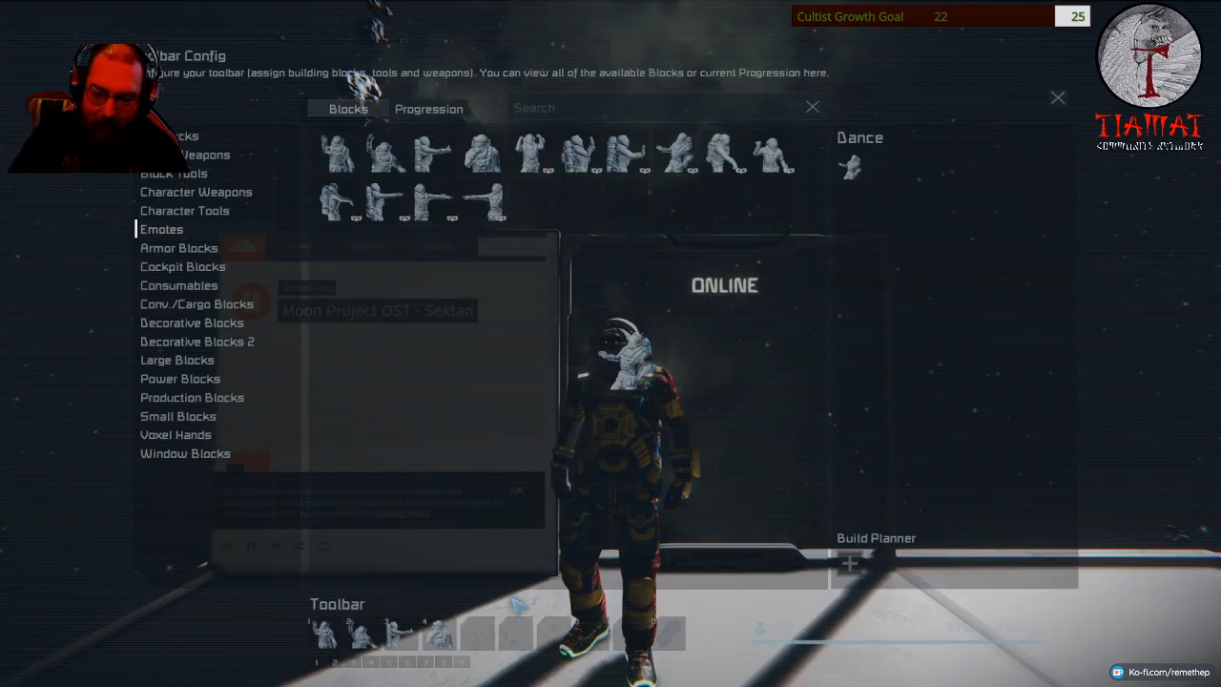
# Make the astronaut dance beside the panels while checking LCD Panel 2 in first and third person.
pyautogui.press('Escape')
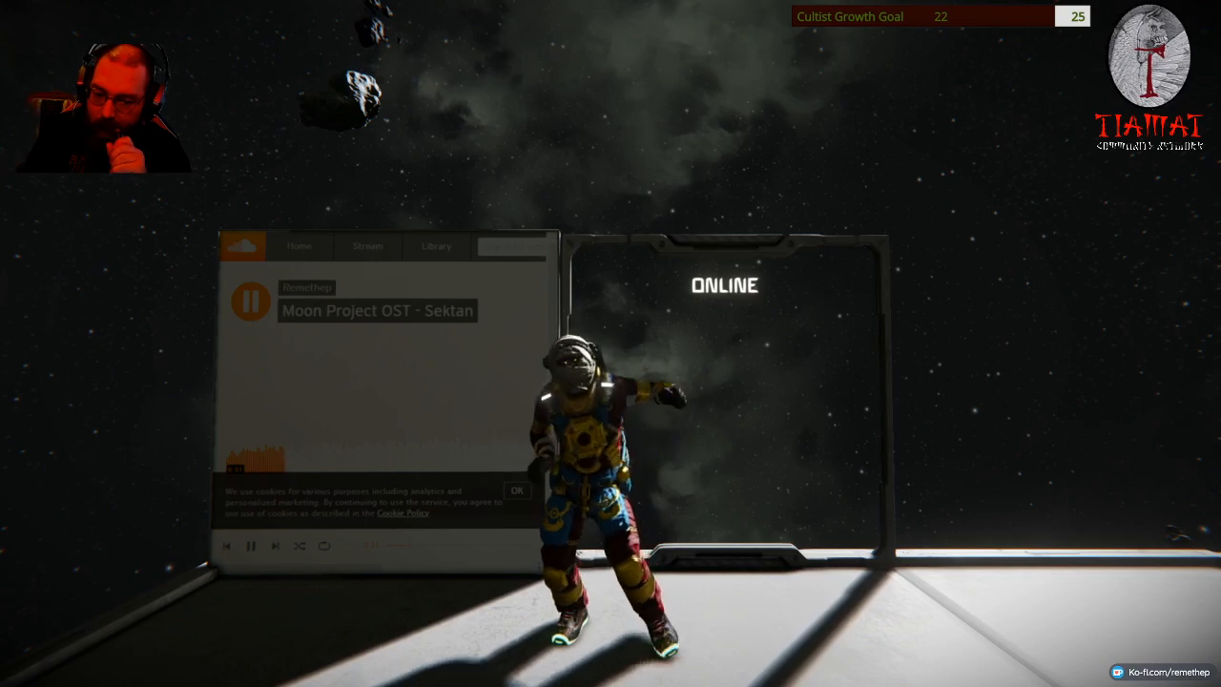
pyautogui.press('v')
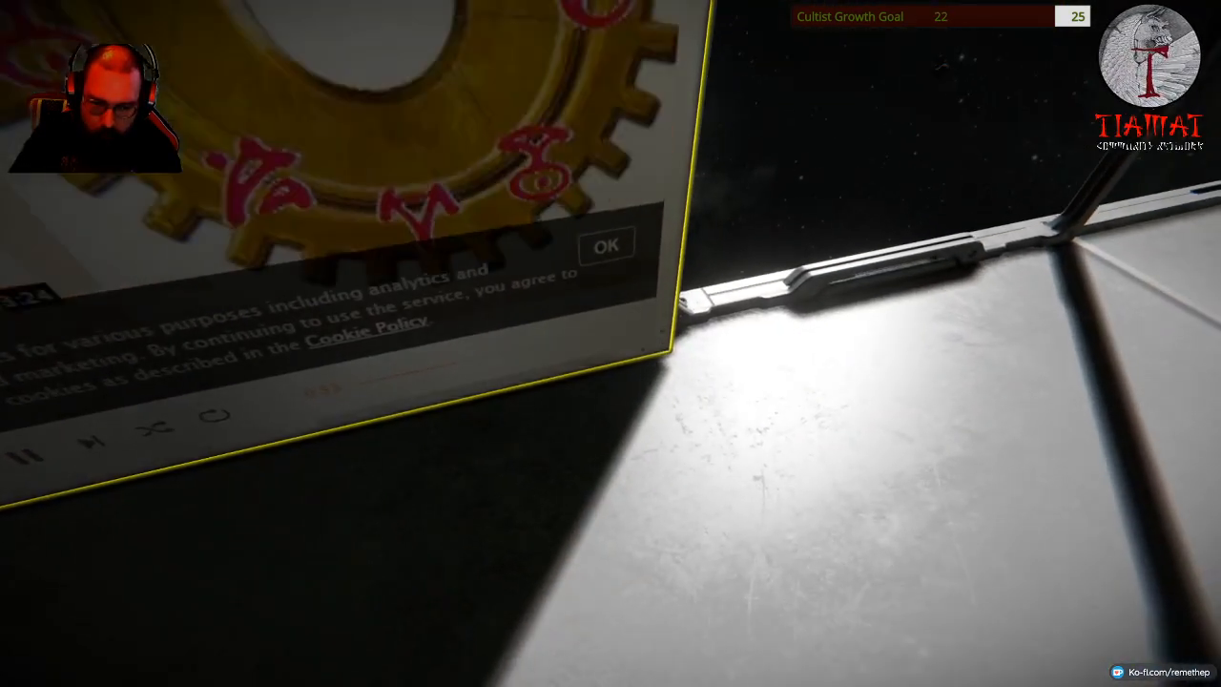
pyautogui.press('v')
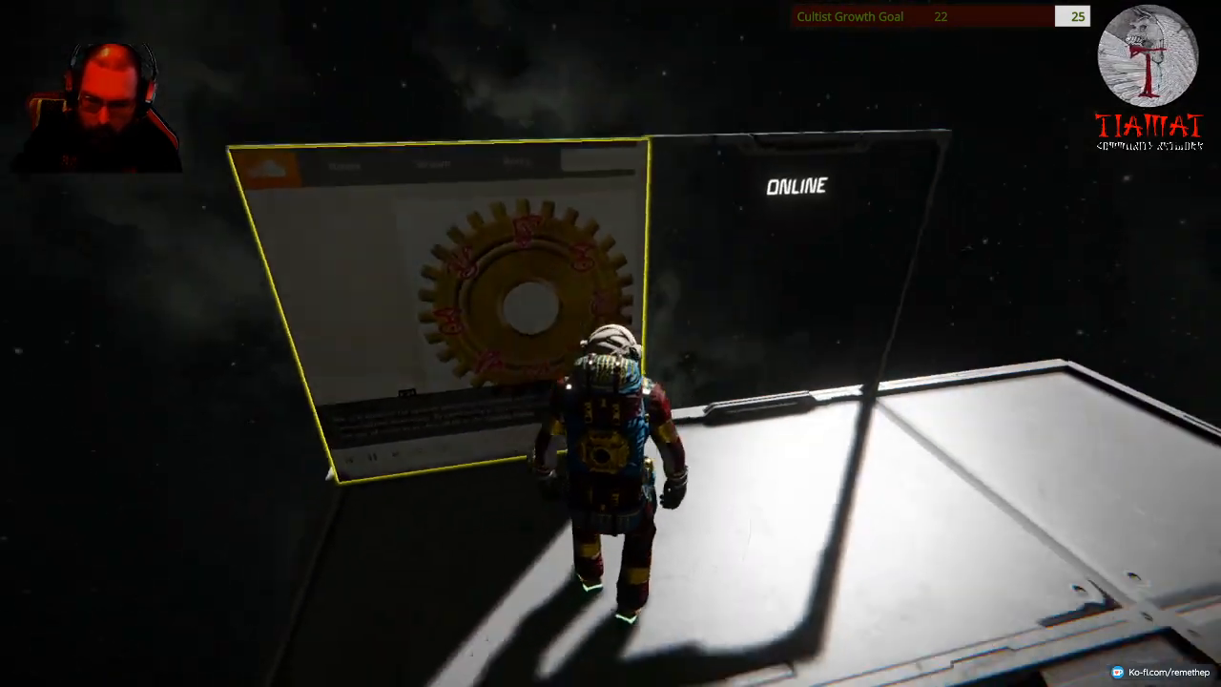
pyautogui.press('v')
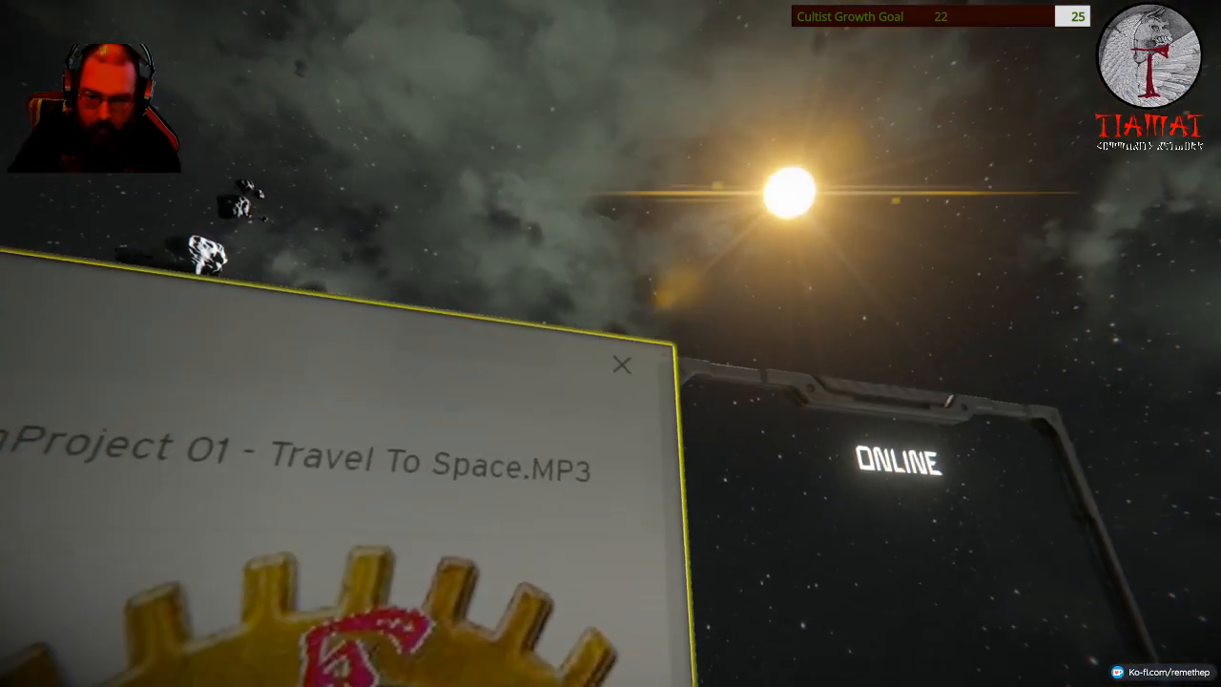
# Delete the SoundCloud load URL line from LCD Panel 2's custom data.
pyautogui.press('k')
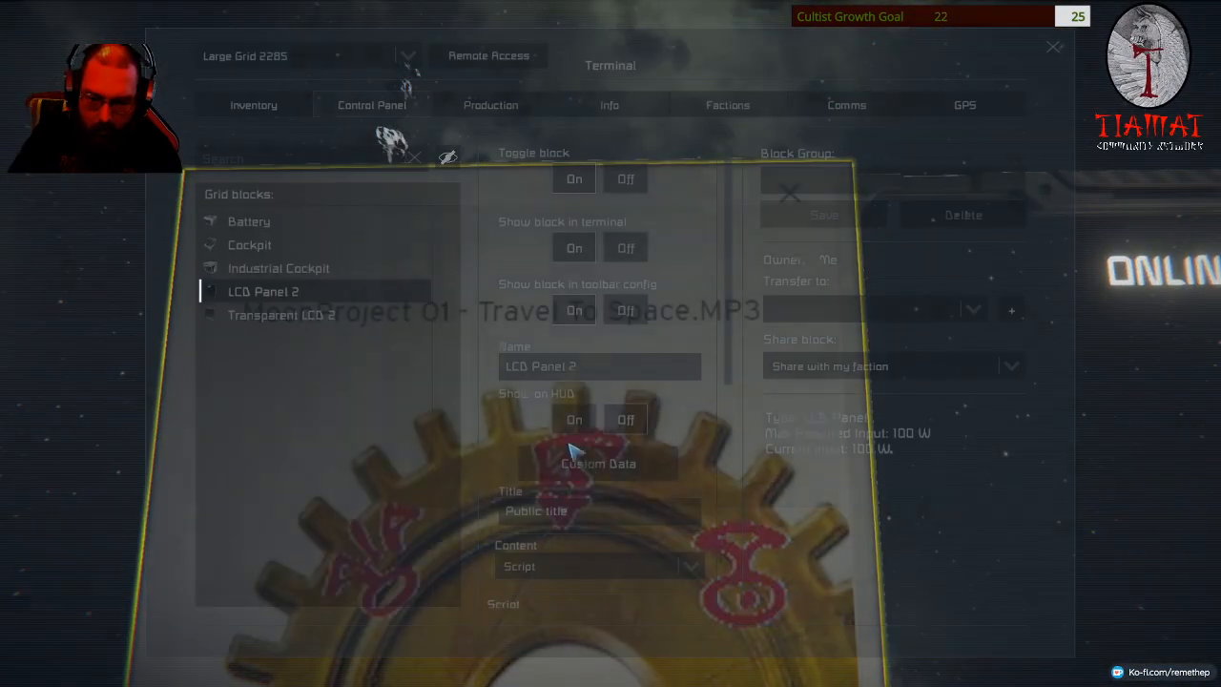
pyautogui.click(572, 457)
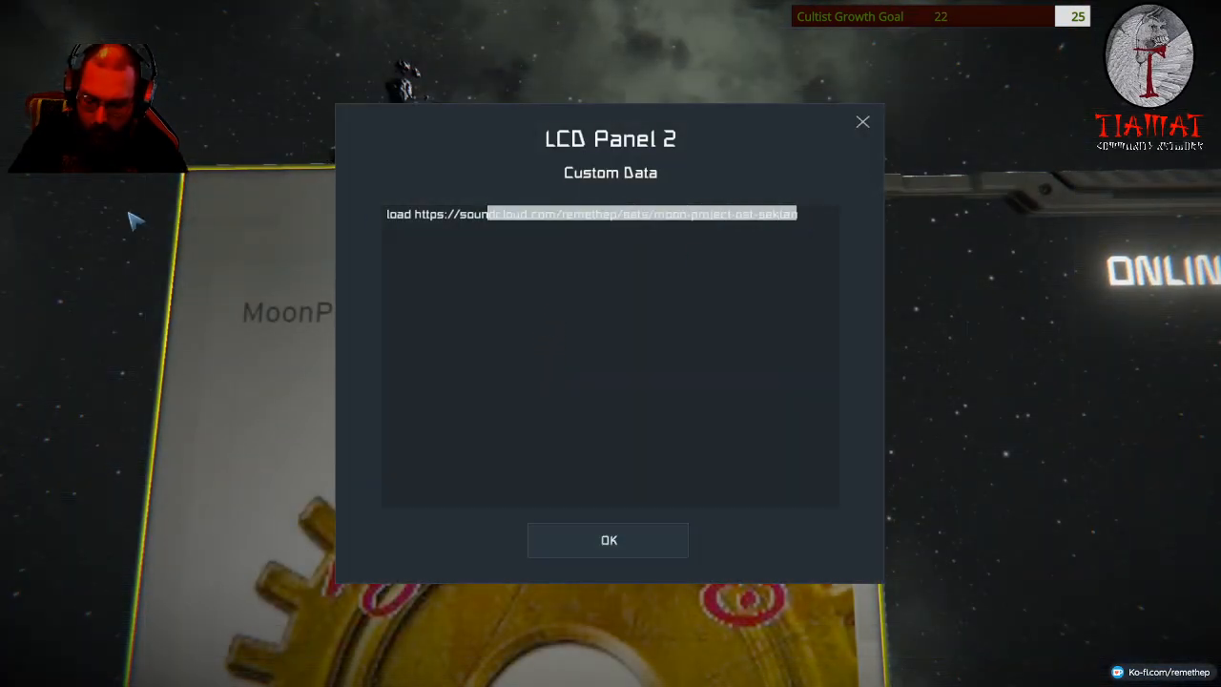
pyautogui.click(646, 540)
pyautogui.press('Escape')
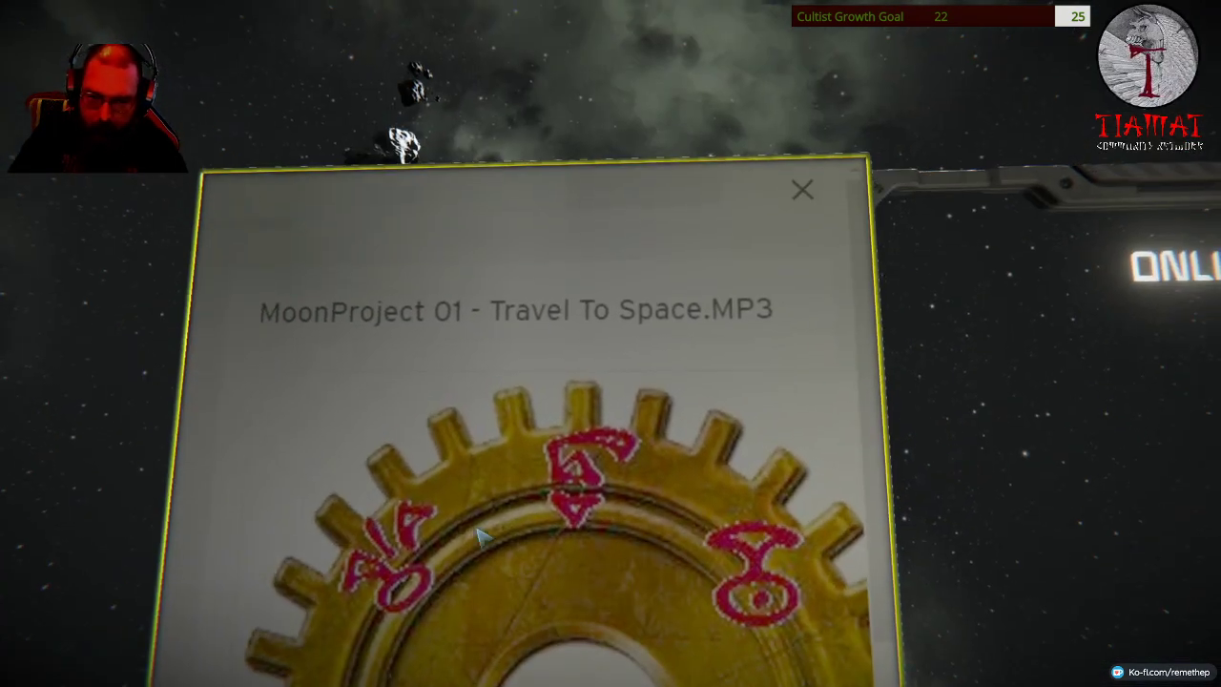
# Reconfirm LCD Panel 2's now-empty custom data, leaving it on the Travel To Space track.
pyautogui.press('k')
pyautogui.click(572, 458)
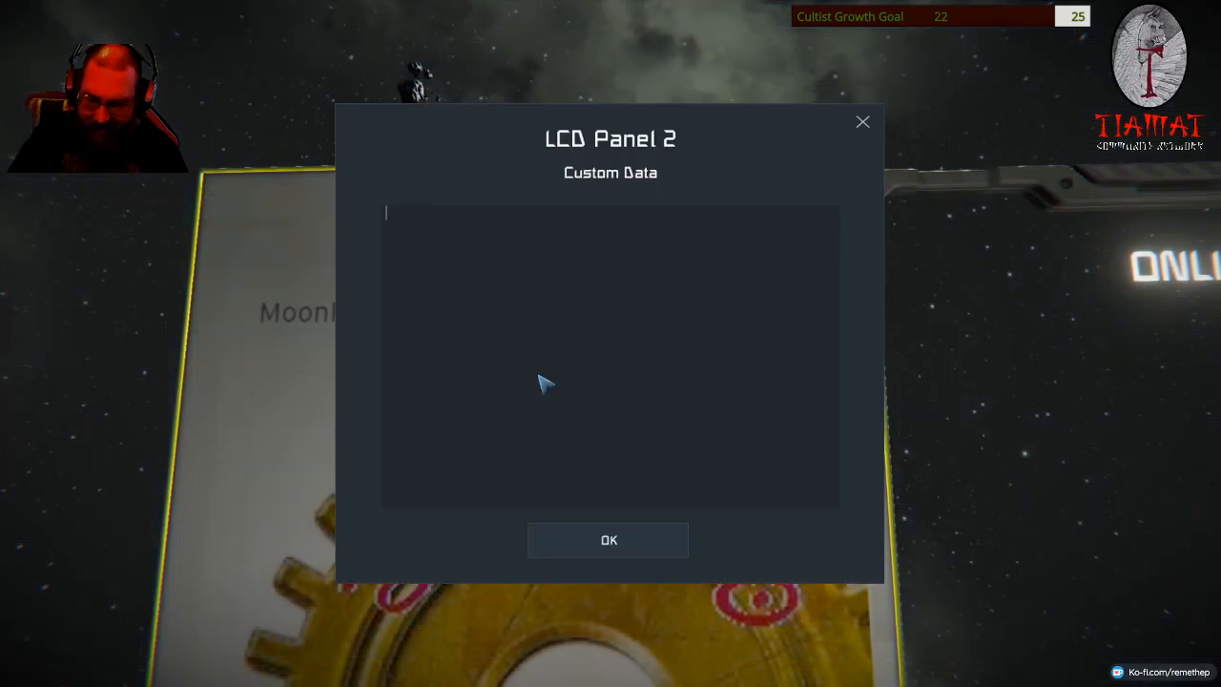
pyautogui.click(606, 541)
pyautogui.press('Escape')
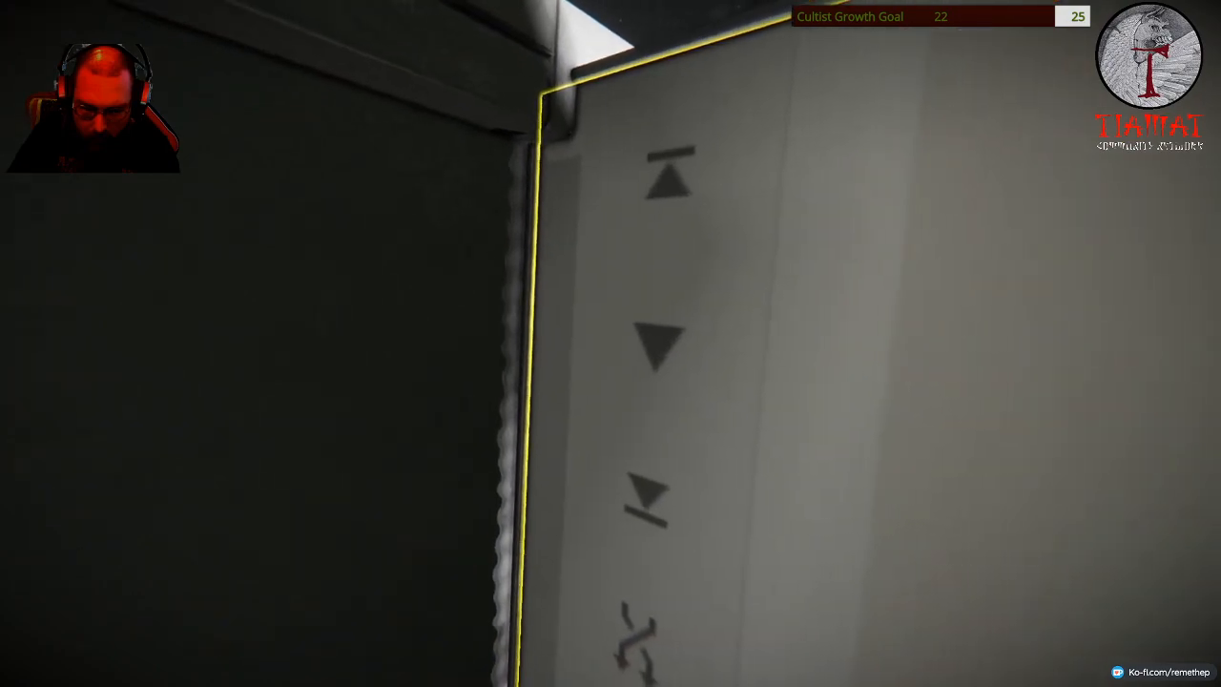
# Start the Sektan music on the panel, then fly the astronaut around and back onto the platform.
pyautogui.press('f')
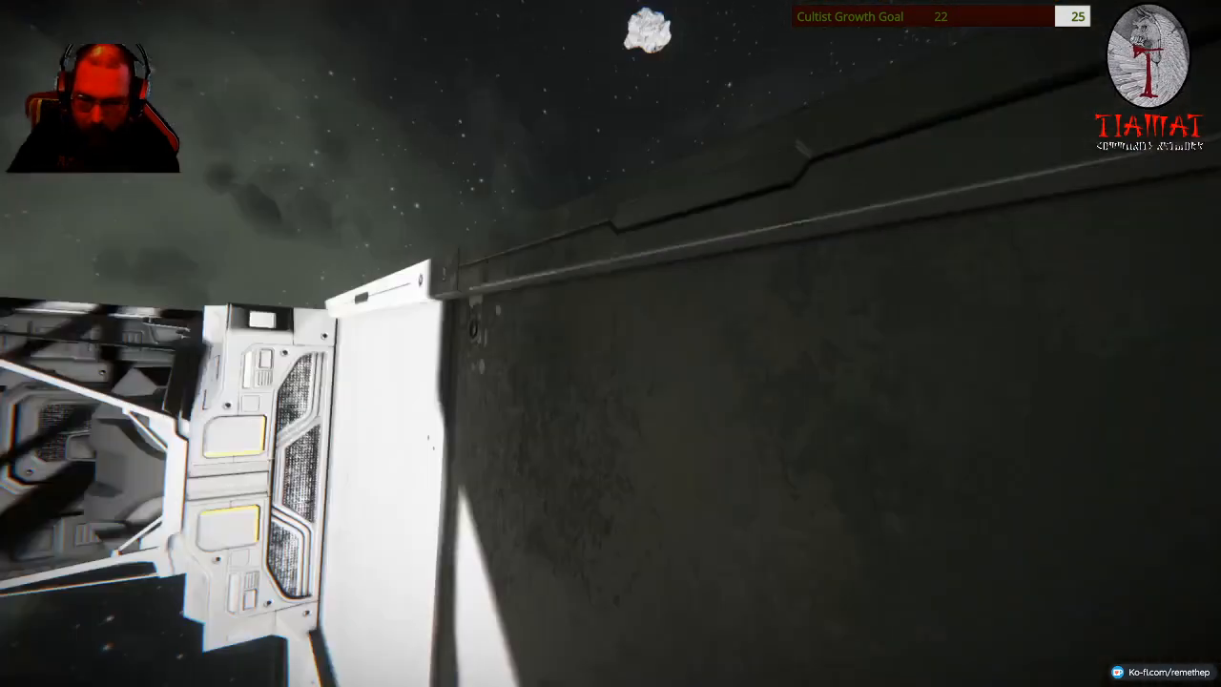
pyautogui.press('v')
pyautogui.press('v')
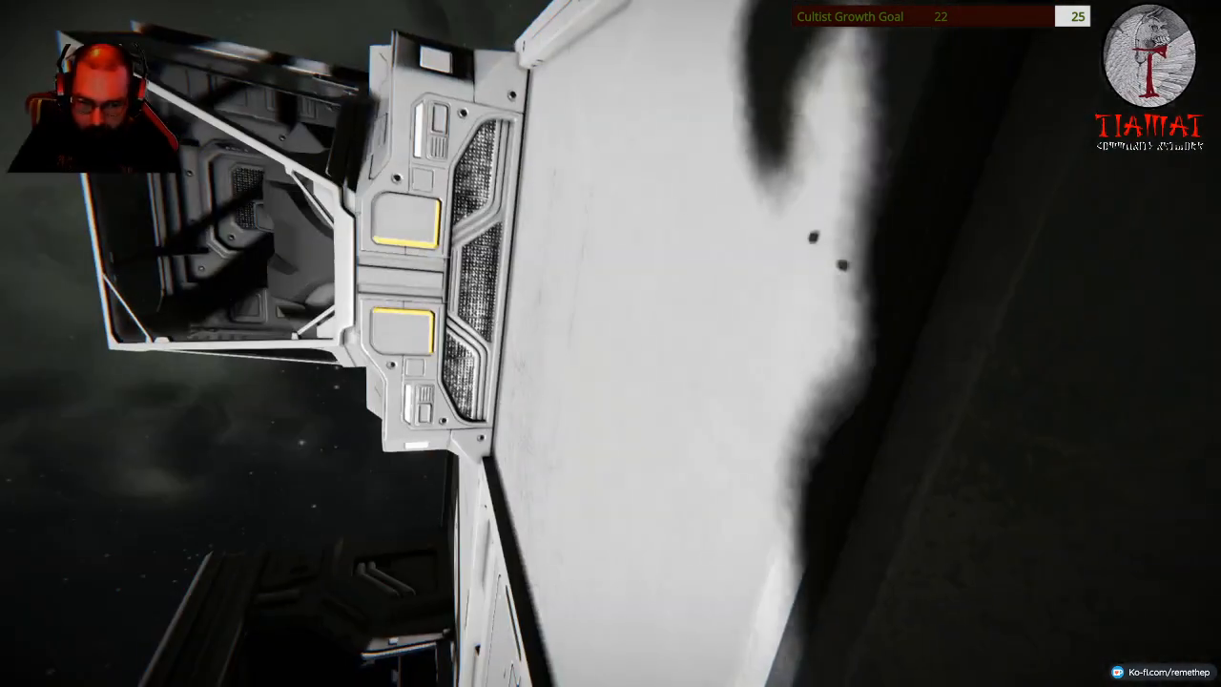
pyautogui.press('v')
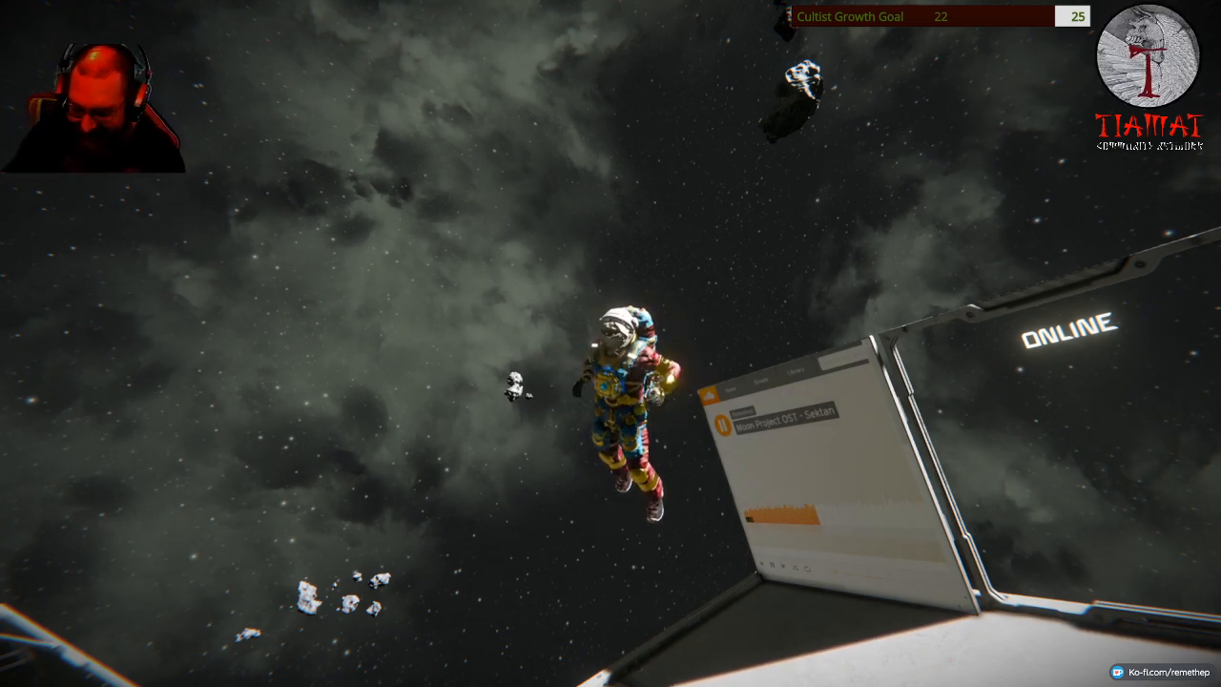
pyautogui.moveTo(610, 343); pyautogui.dragTo(476, 286)
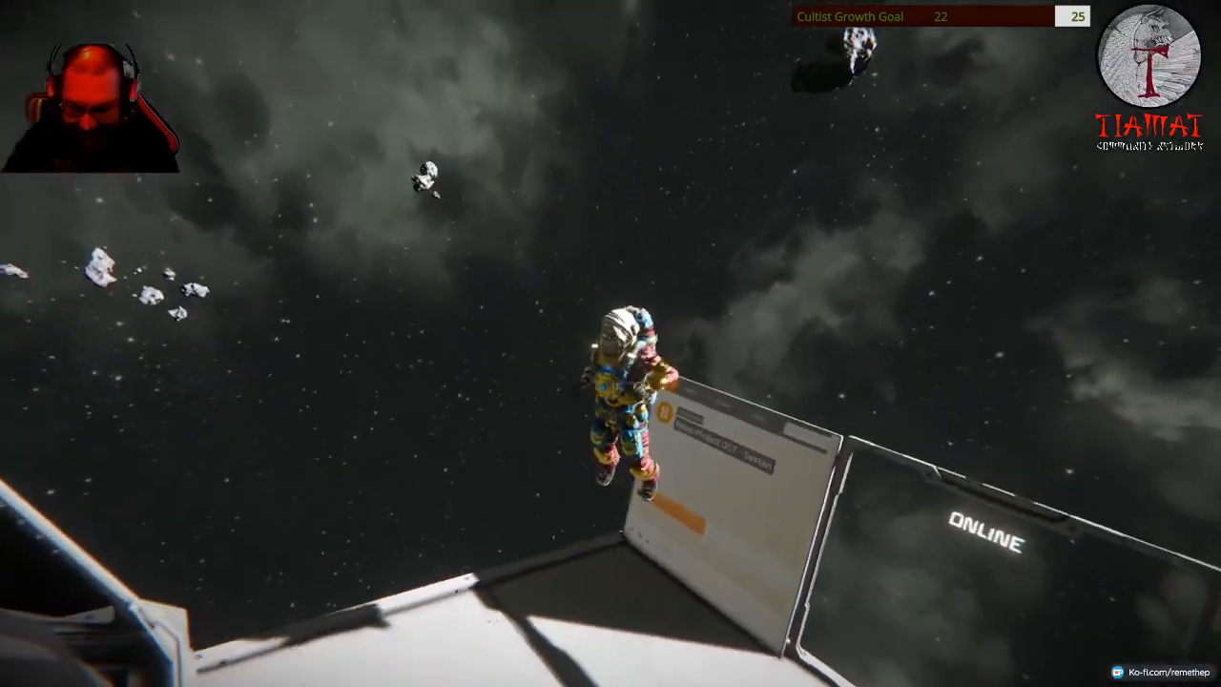
pyautogui.press('w')
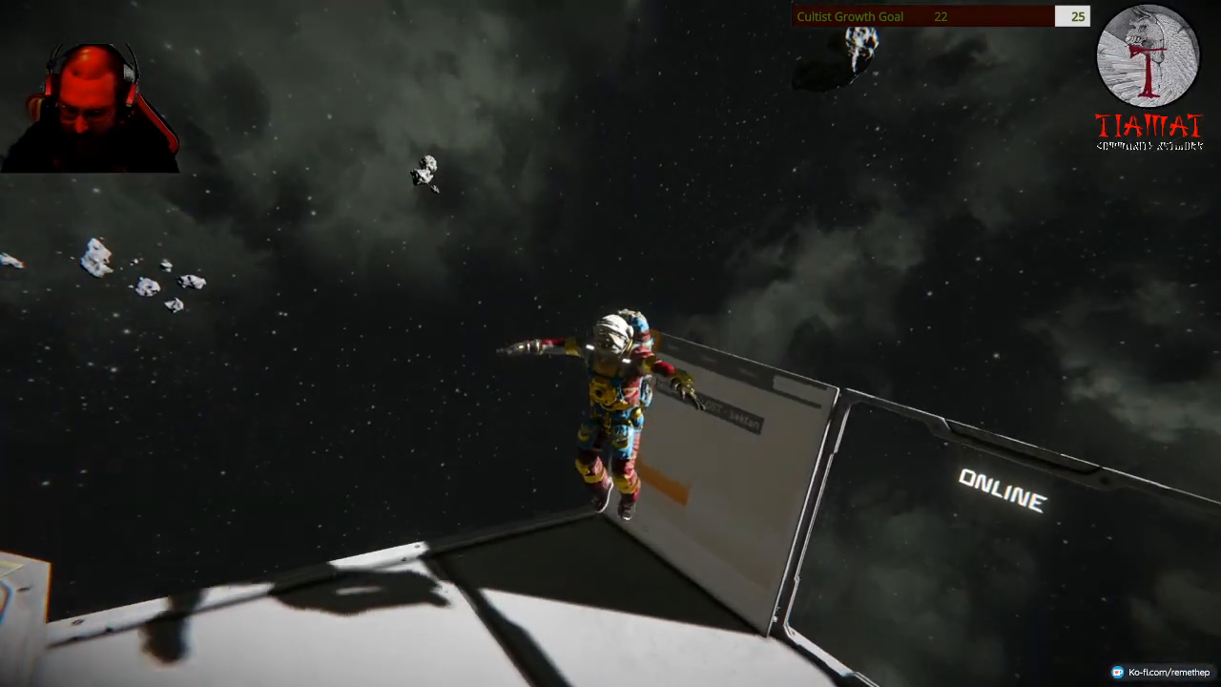
pyautogui.press('w')
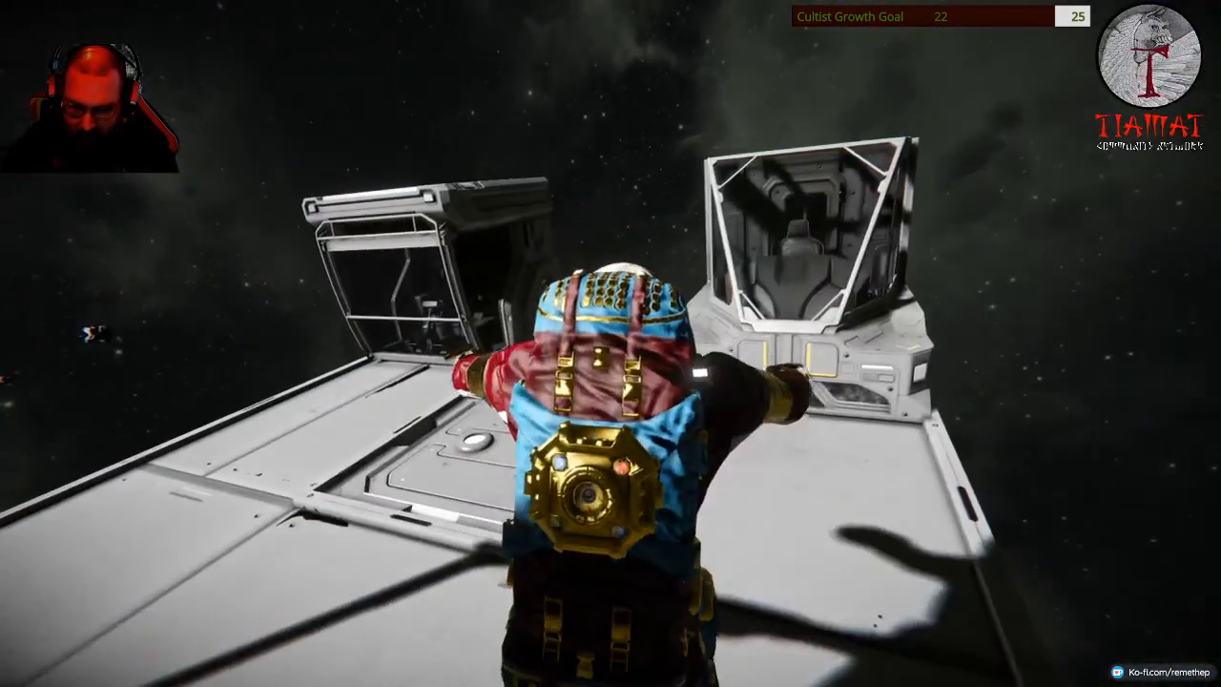
pyautogui.press('w')
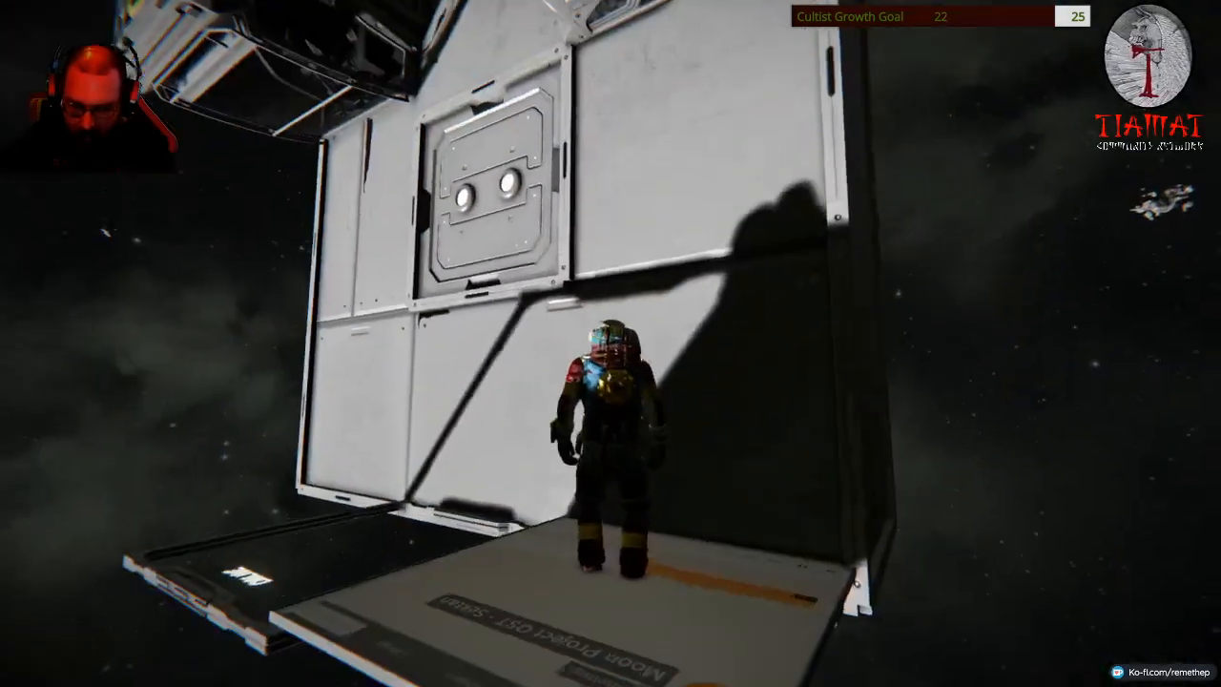
pyautogui.press('w')
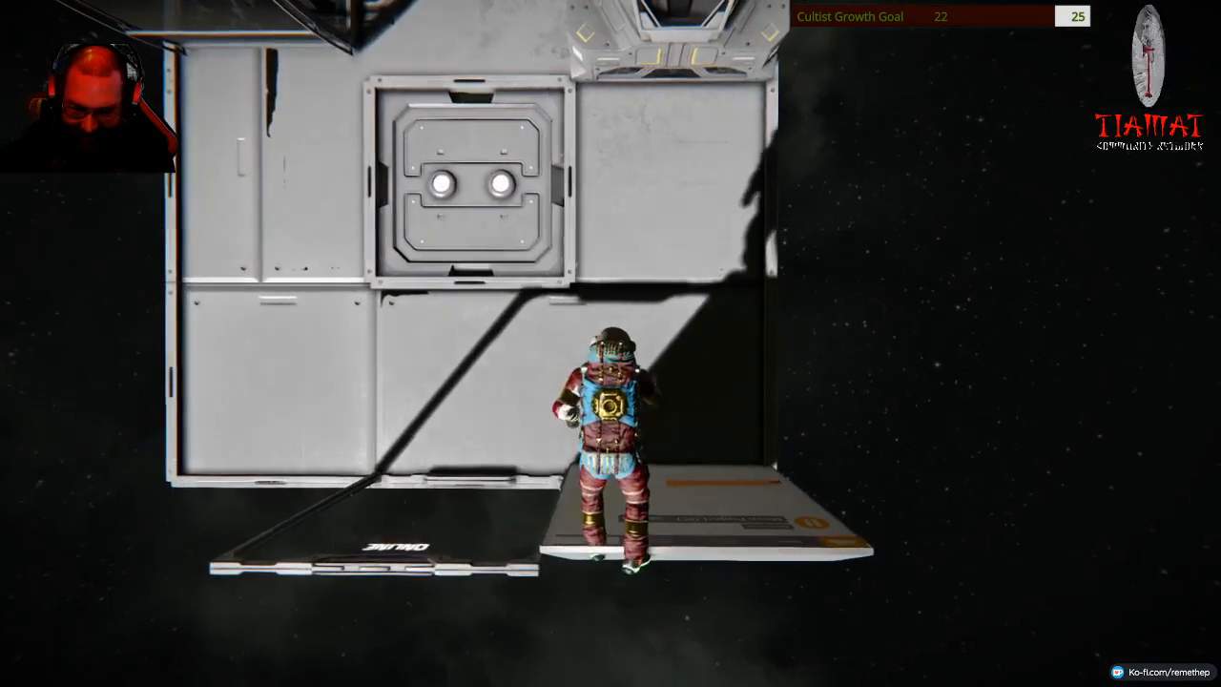
pyautogui.moveTo(610, 343); pyautogui.dragTo(859, 191)
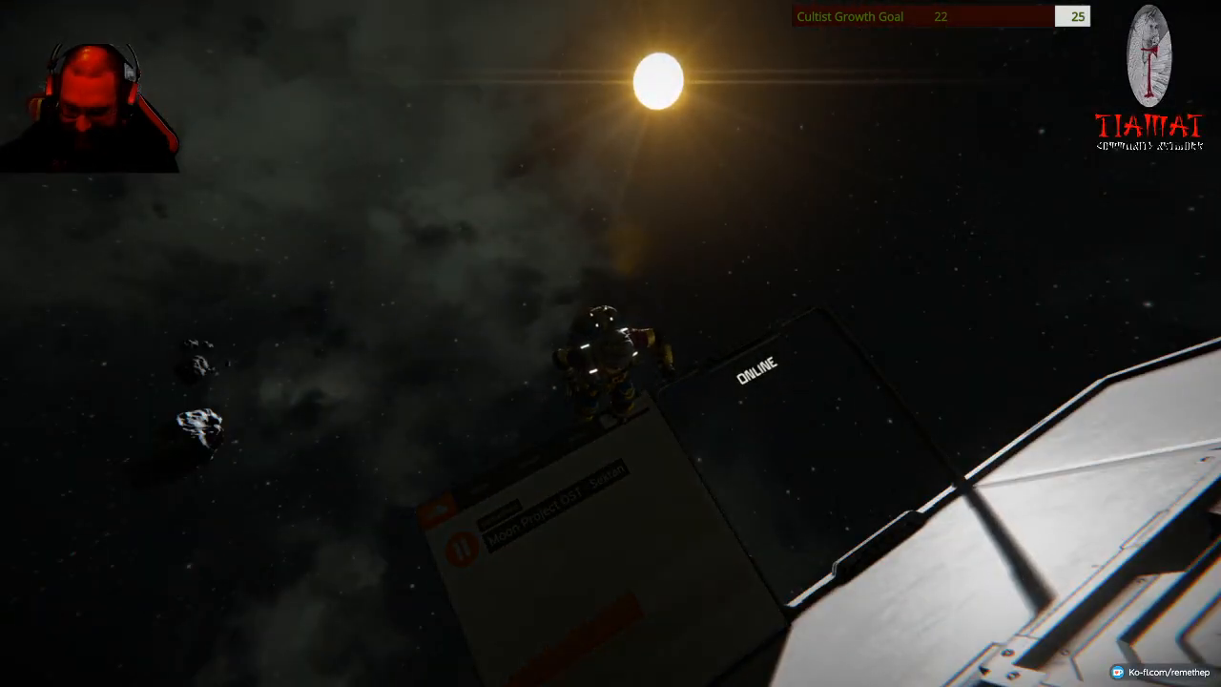
# Walk between the ONLINE display and the SoundCloud panel, viewing them from several angles.
pyautogui.press('v')
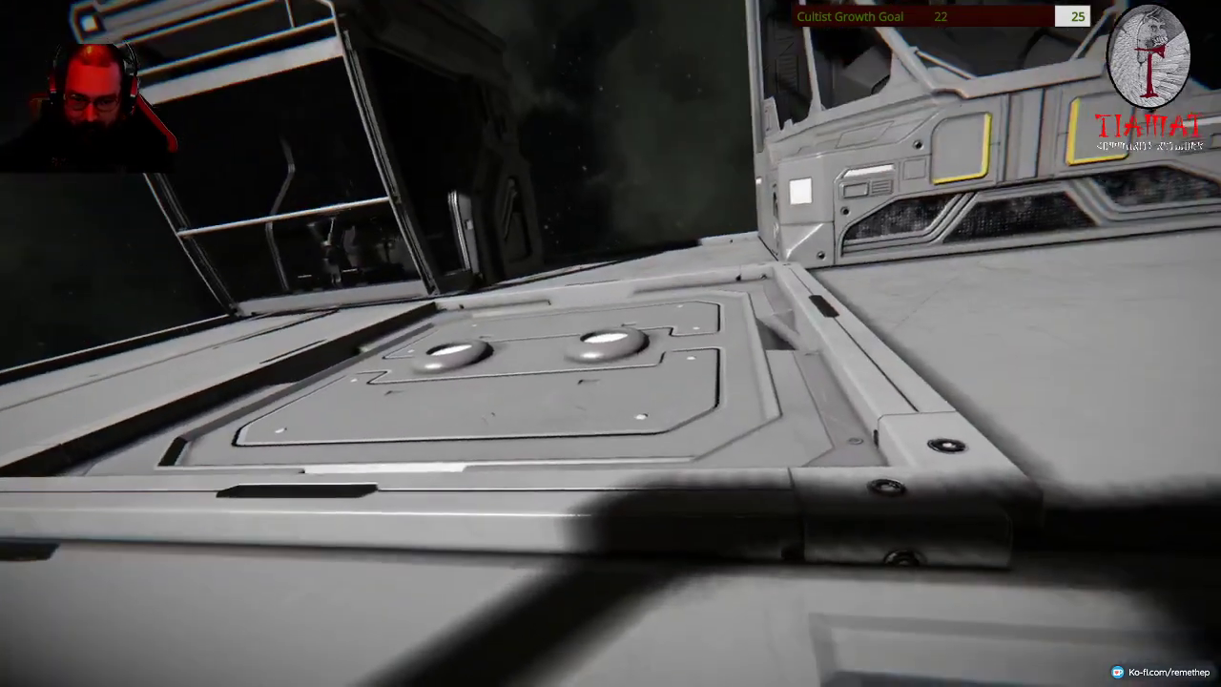
pyautogui.moveTo(610, 343); pyautogui.dragTo(381, 477)
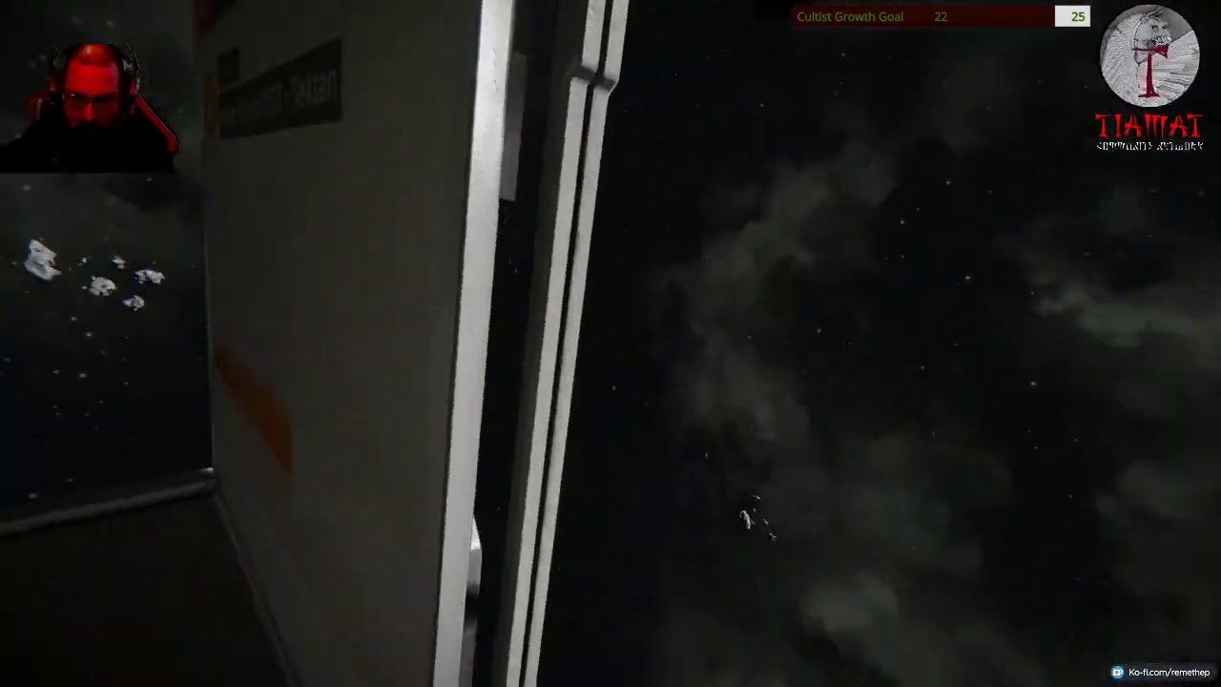
pyautogui.moveTo(610, 343); pyautogui.dragTo(763, 286)
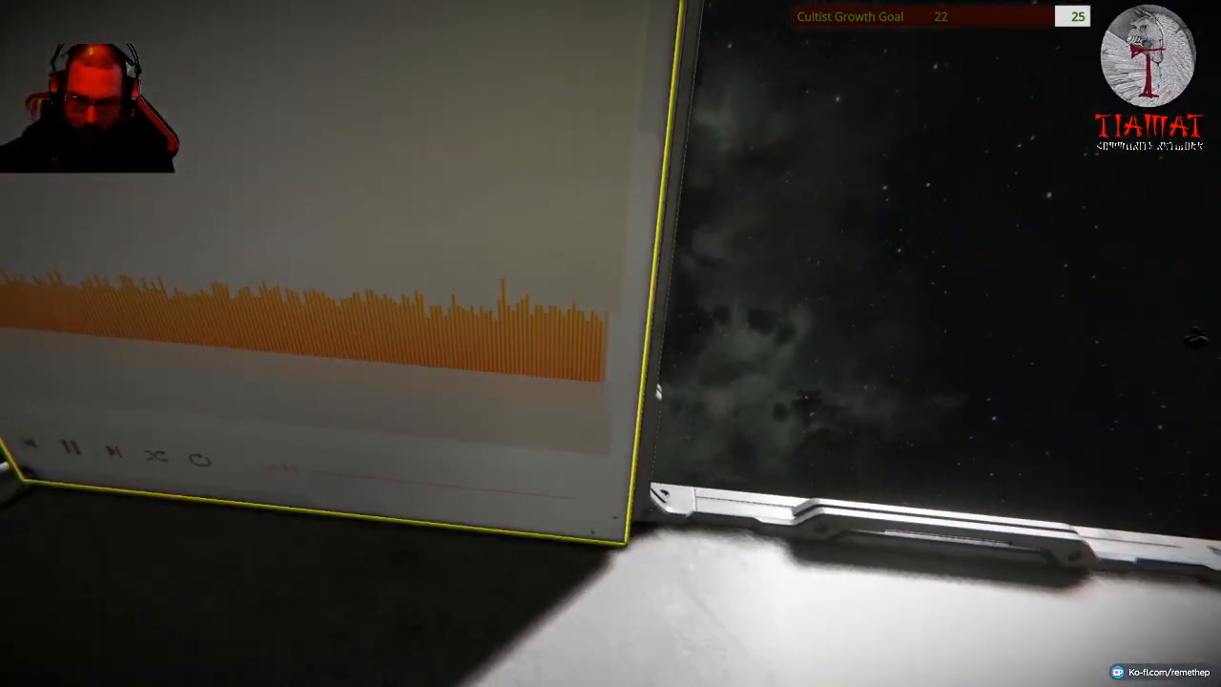
pyautogui.moveTo(610, 343); pyautogui.dragTo(477, 286)
pyautogui.moveTo(610, 344); pyautogui.dragTo(477, 287)
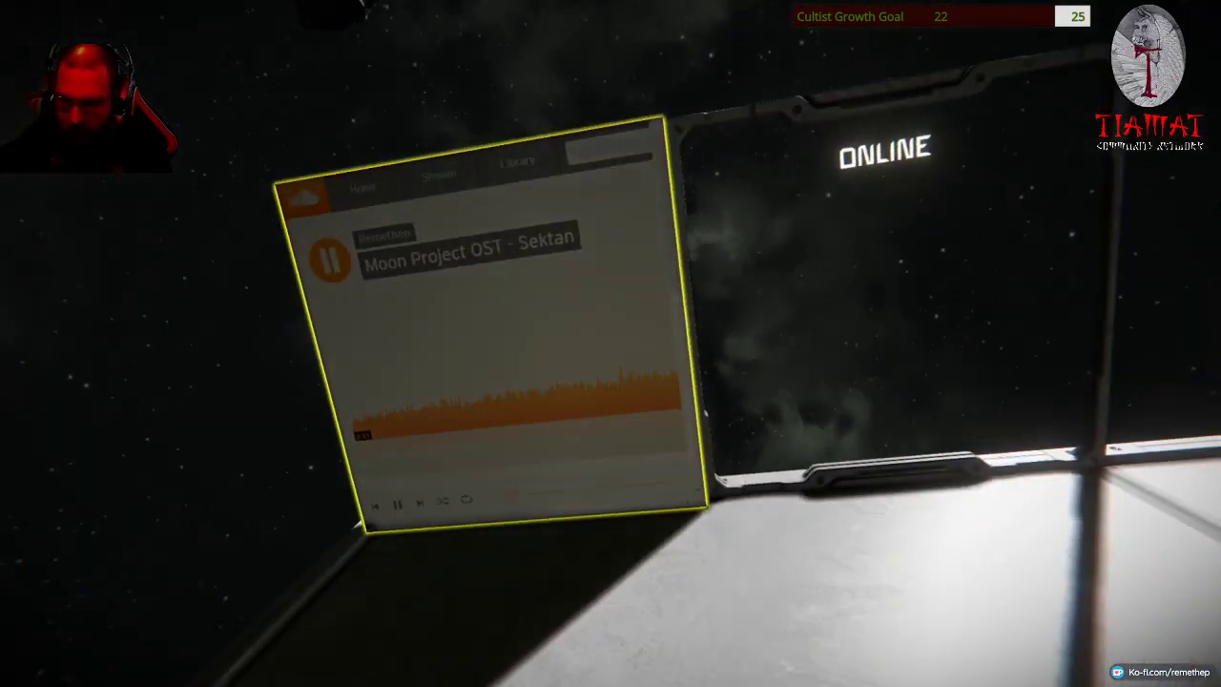
pyautogui.moveTo(610, 343)
pyautogui.mouseDown()
pyautogui.moveTo(572, 324)
pyautogui.moveTo(582, 333)
pyautogui.moveTo(667, 315)
pyautogui.mouseUp()
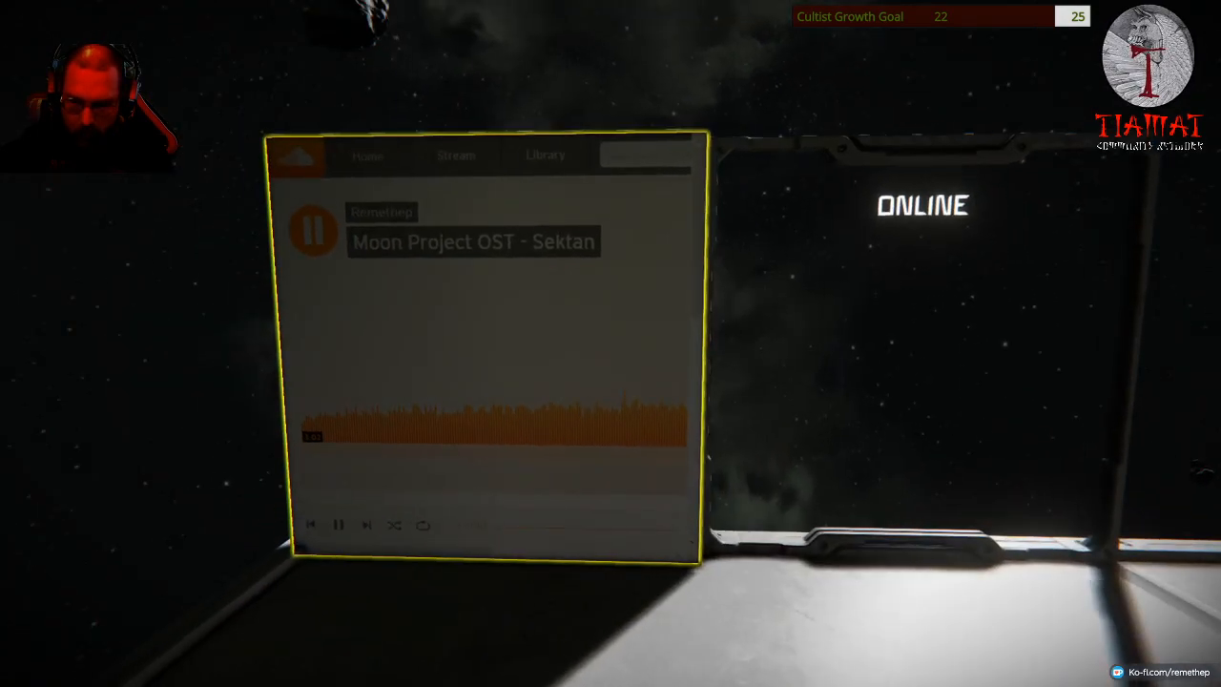
pyautogui.press('w')
pyautogui.press('w')
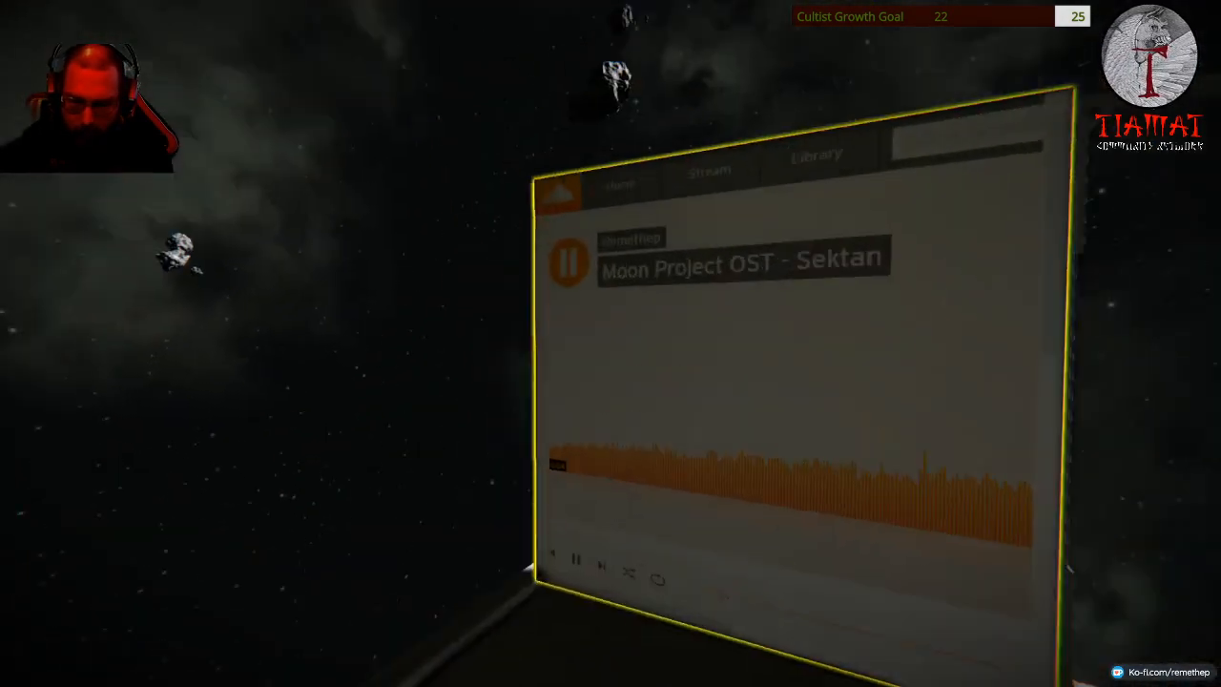
pyautogui.press('w')
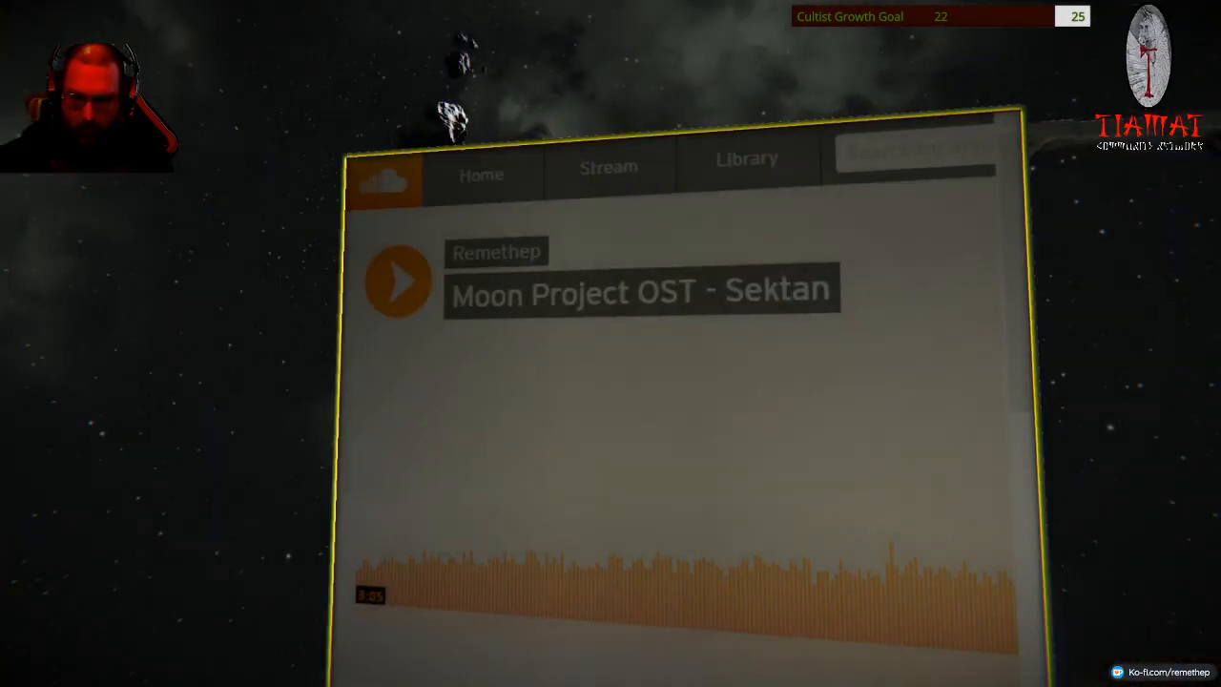
pyautogui.press('w')
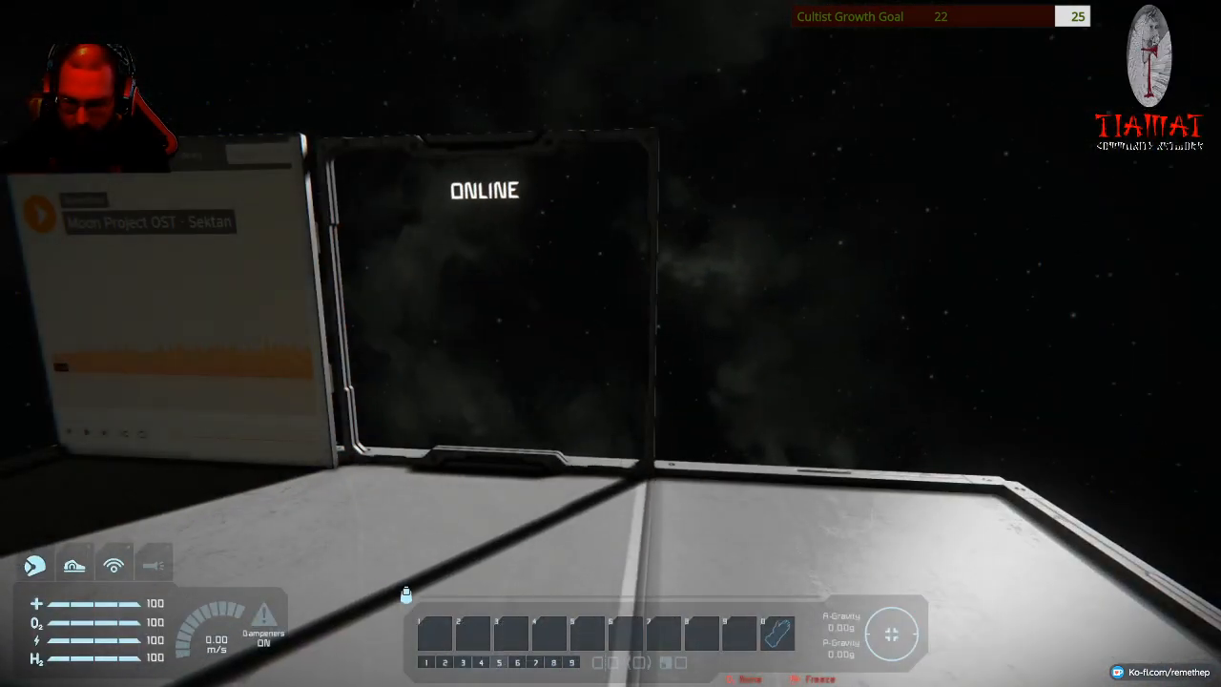
# Place a Wide LCD Panel and give its custom data the Sektan SoundCloud load URL.
pyautogui.press('2')
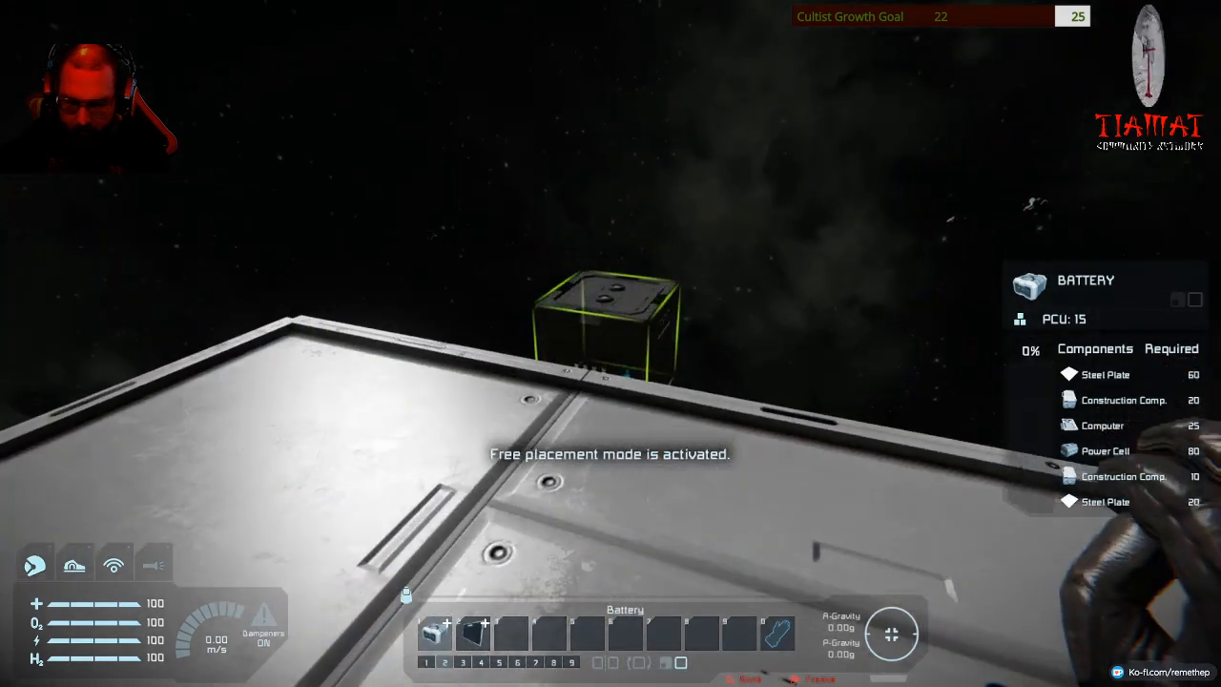
pyautogui.scroll(-1, 610, 343)
pyautogui.scroll(-1, 610, 343)
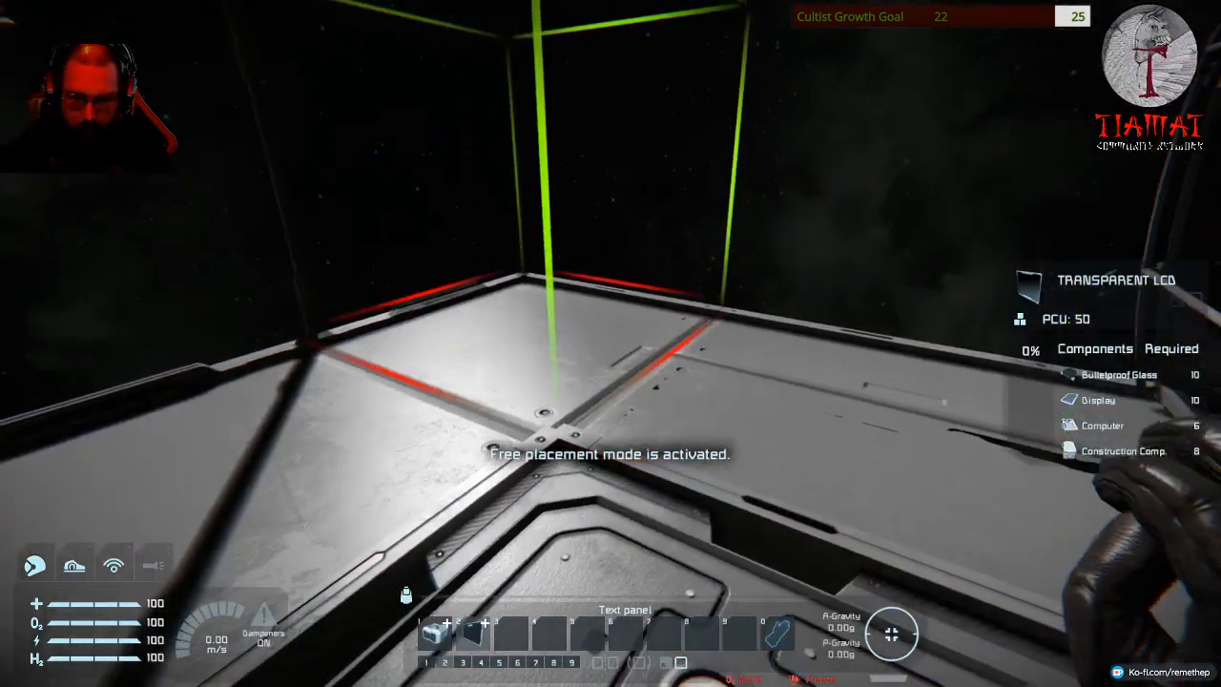
pyautogui.scroll(-1, 610, 343)
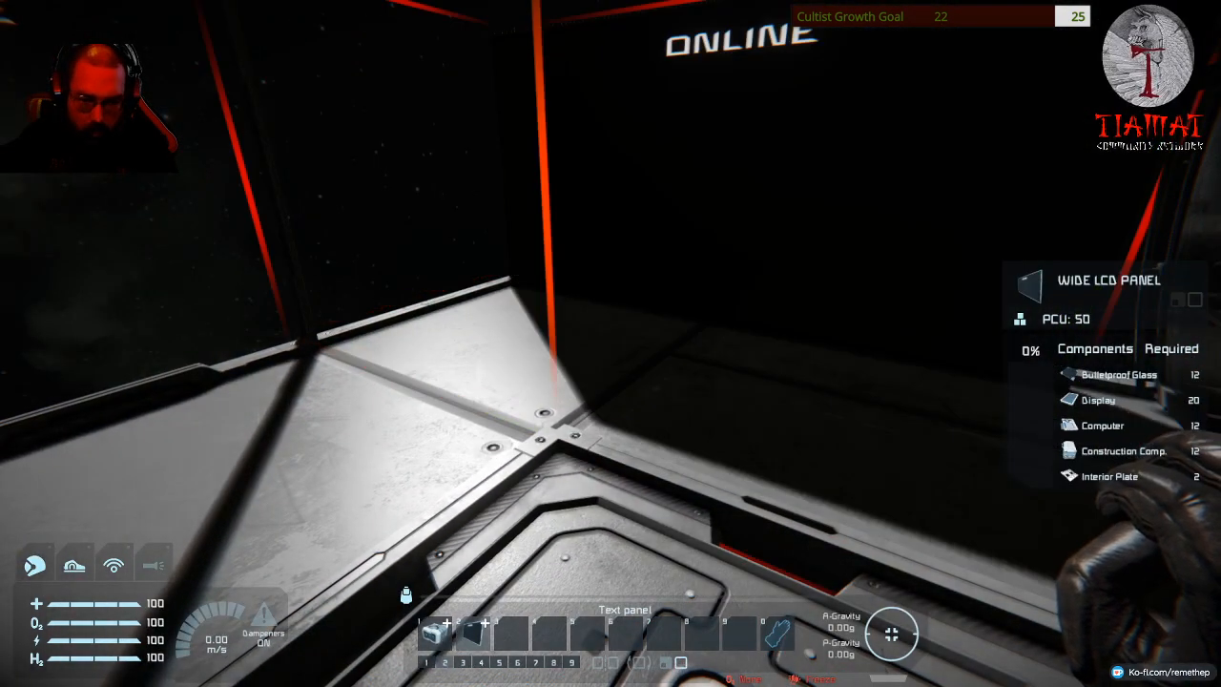
pyautogui.press('k')
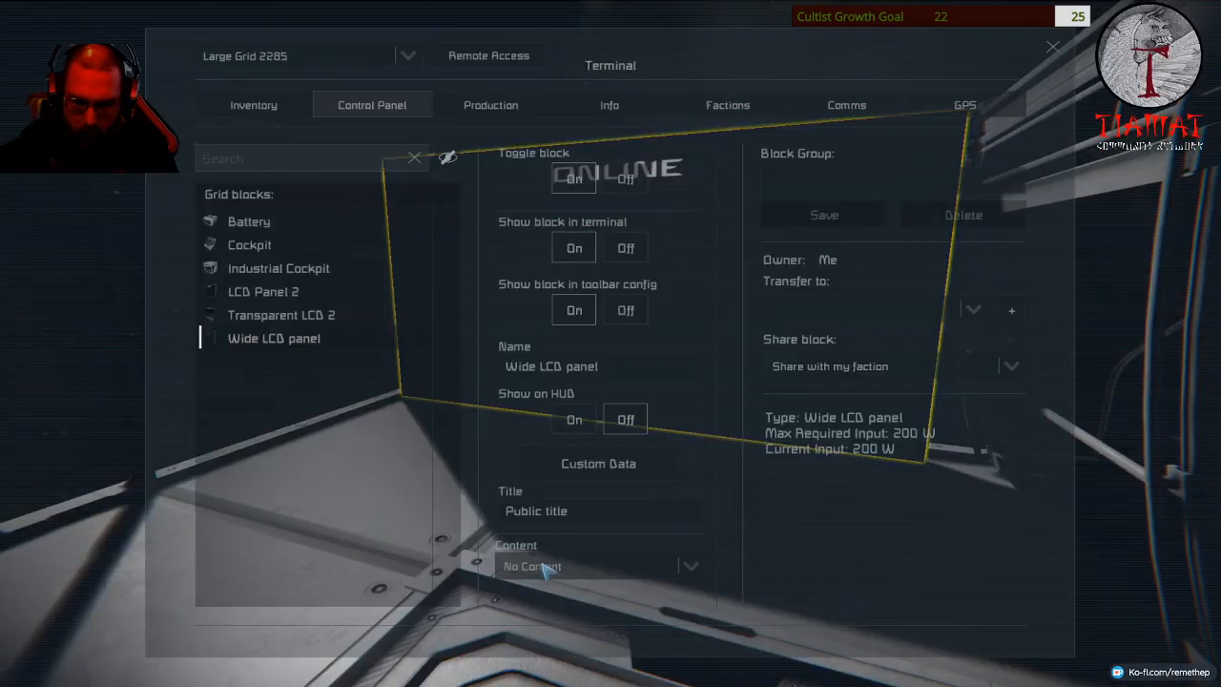
pyautogui.moveTo(728, 267); pyautogui.dragTo(737, 486)
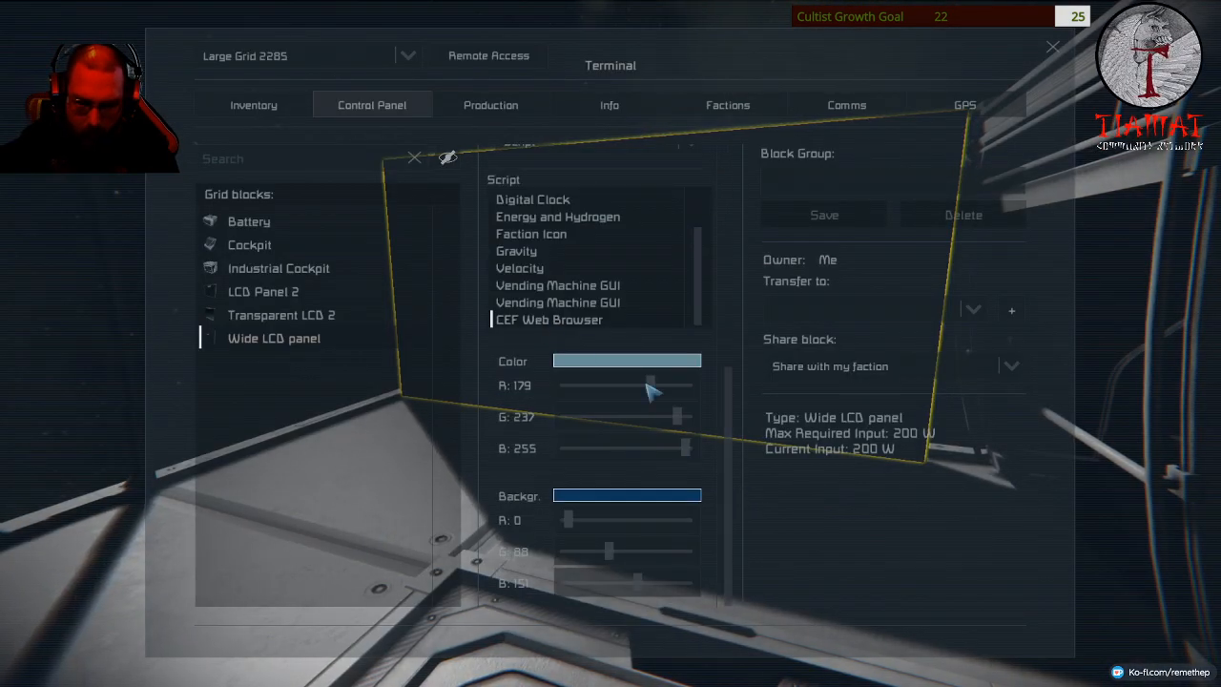
pyautogui.scroll(5, 742, 437)
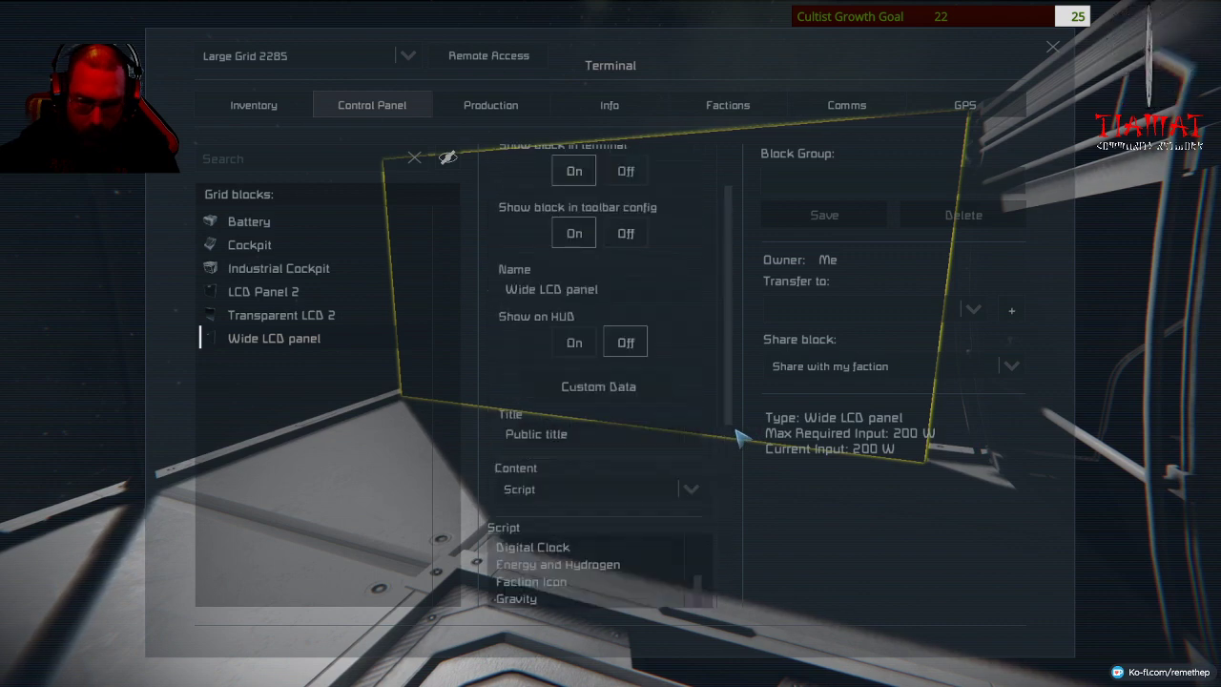
pyautogui.click(581, 391)
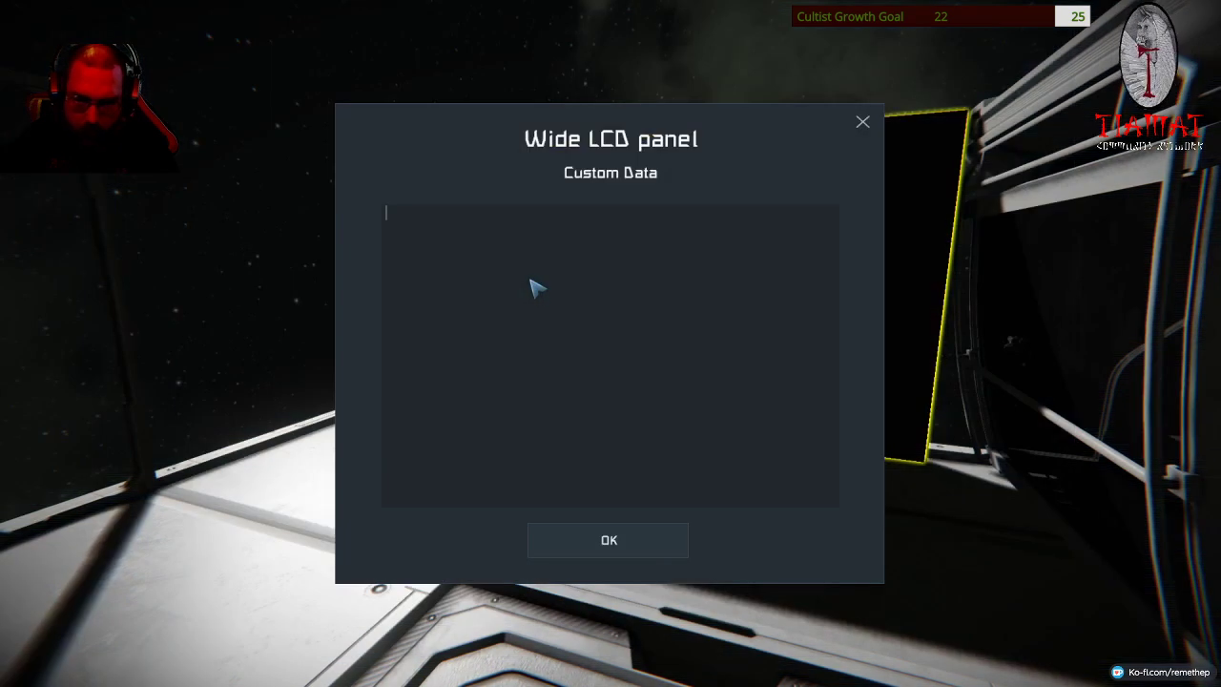
pyautogui.click(599, 546)
# Walk up to the wide LCD and start the Moon Project OST - Sektan SoundCloud track playing.
pyautogui.press('Escape')
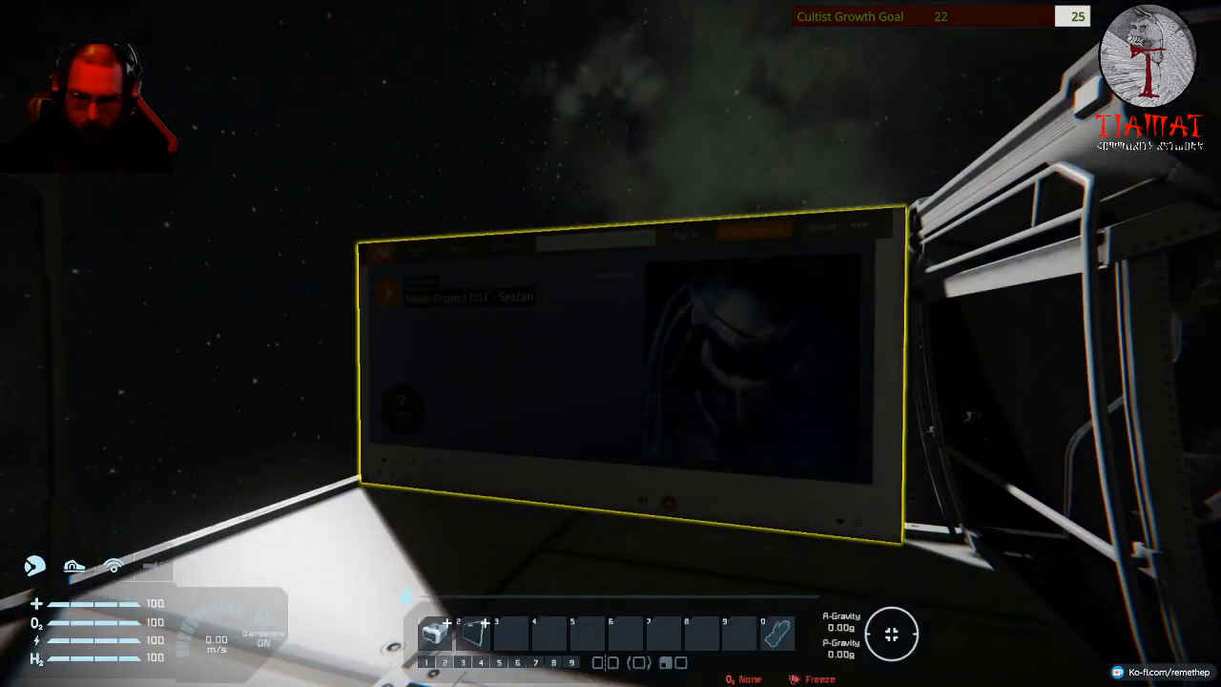
pyautogui.press('w')
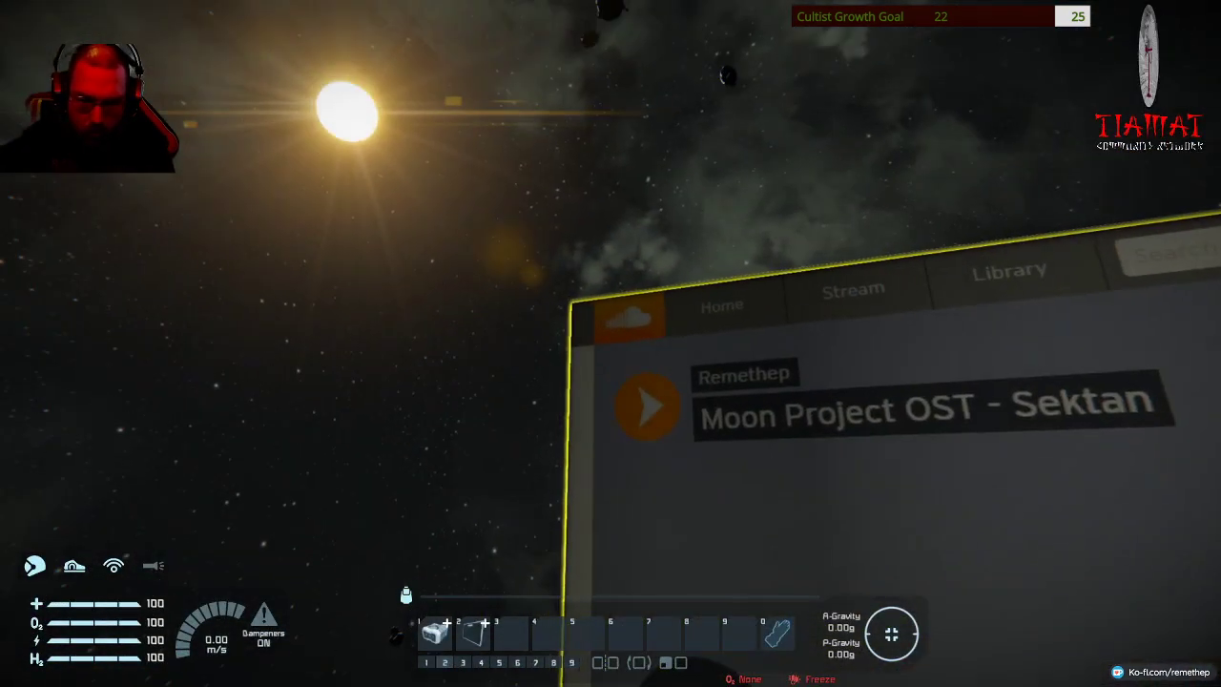
pyautogui.click(890, 634)
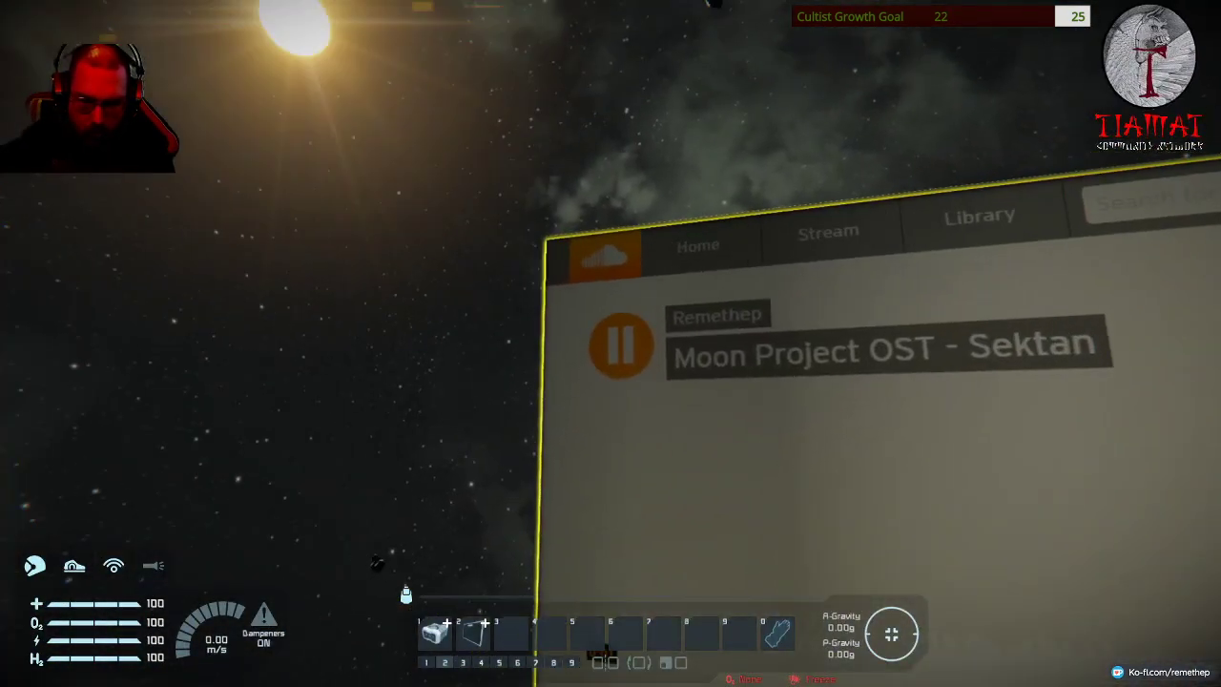
pyautogui.click(890, 633)
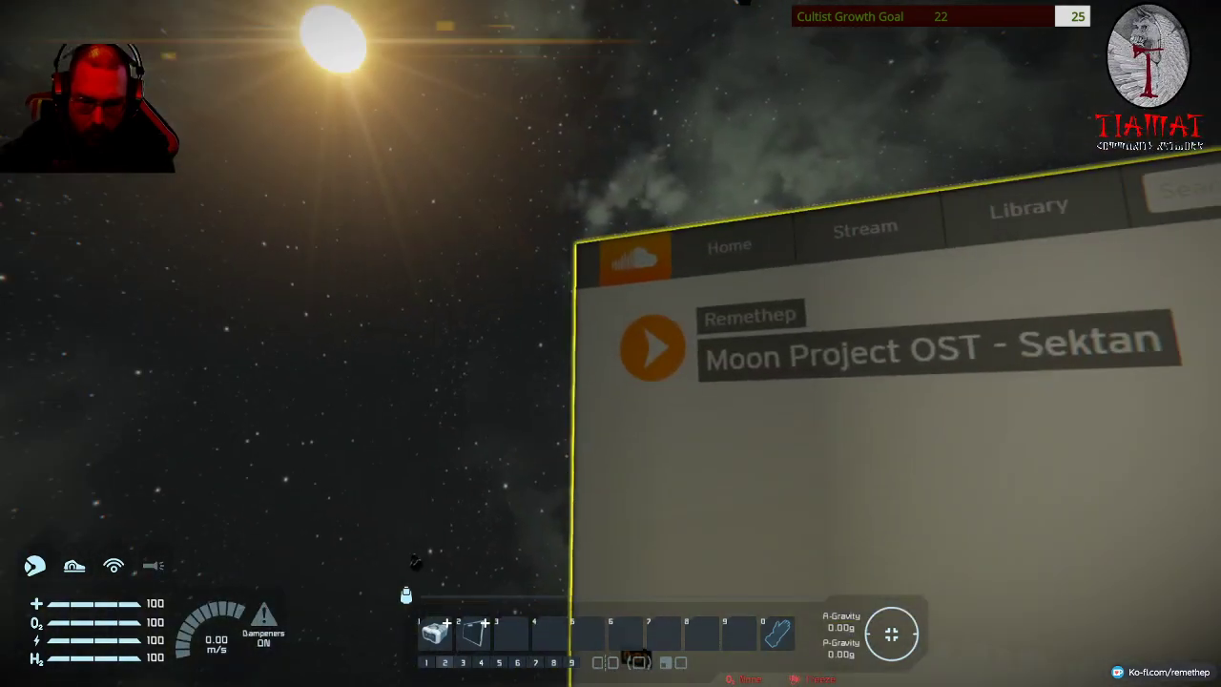
pyautogui.click(890, 633)
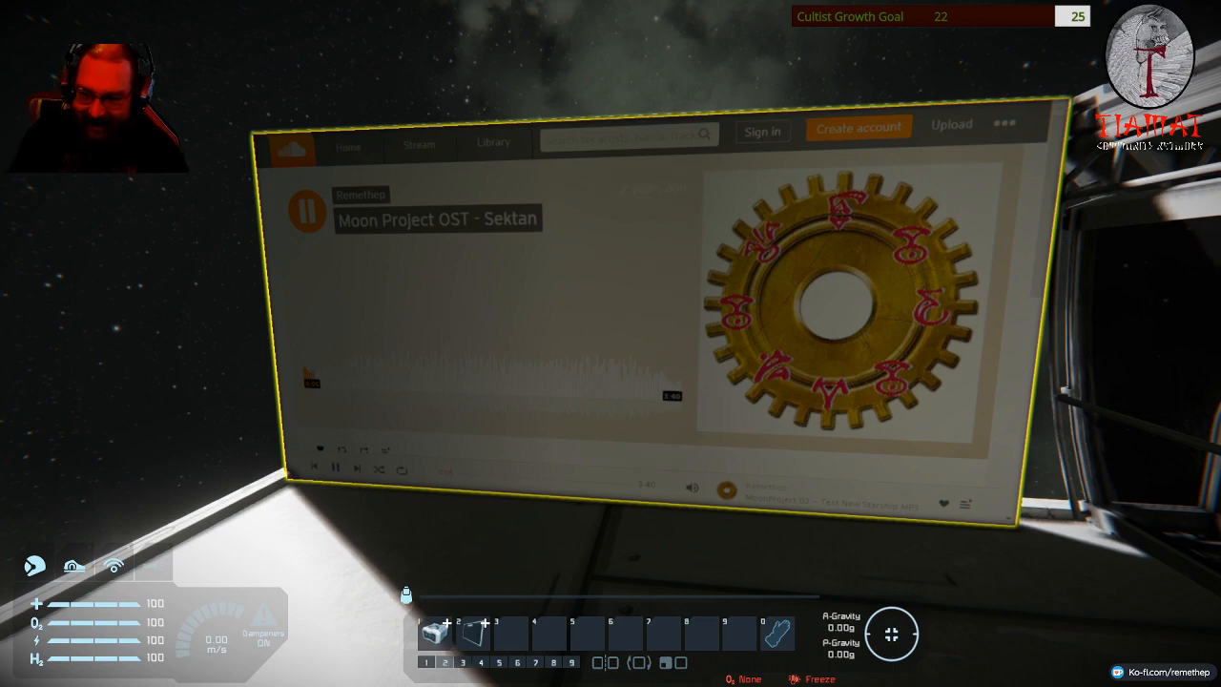
# Walk the character around the platform in third person, then return to first person.
pyautogui.press('v')
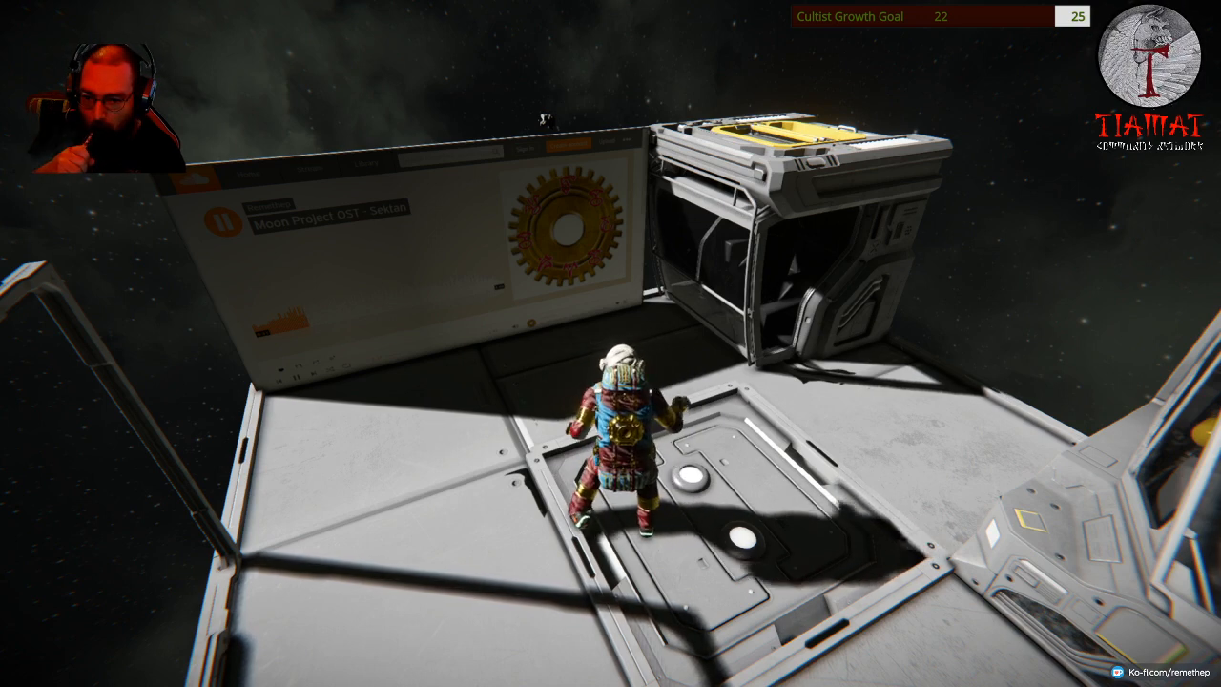
pyautogui.press('a')
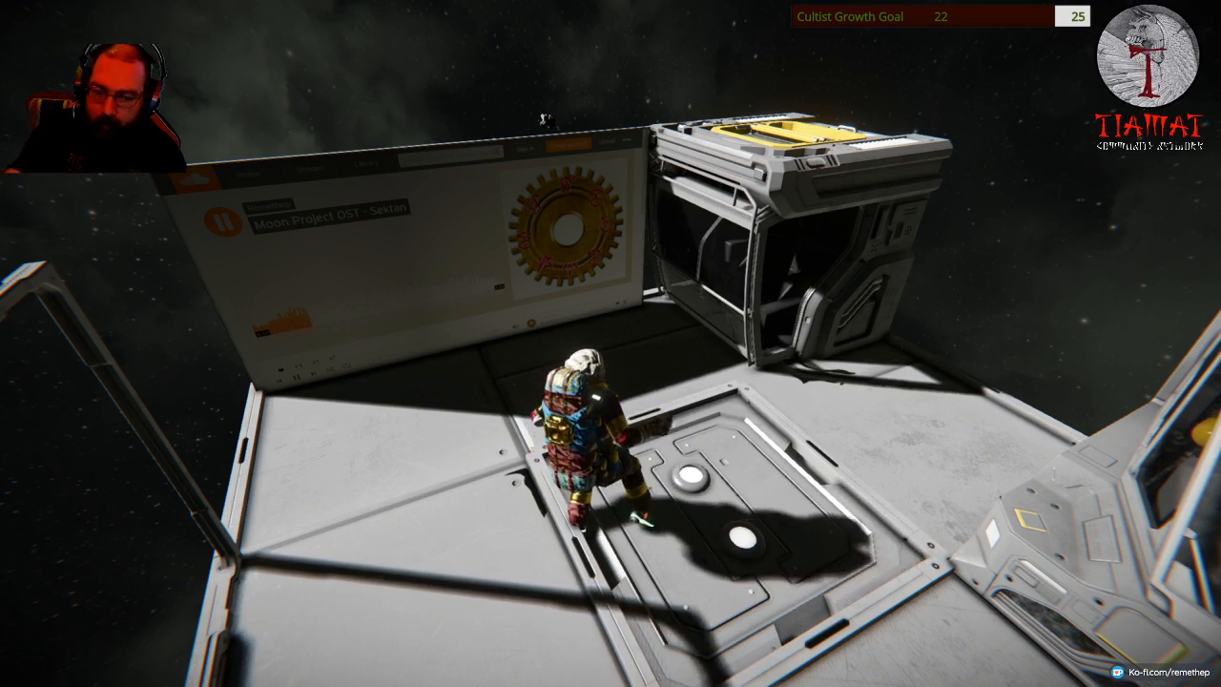
pyautogui.press('d')
pyautogui.press('w')
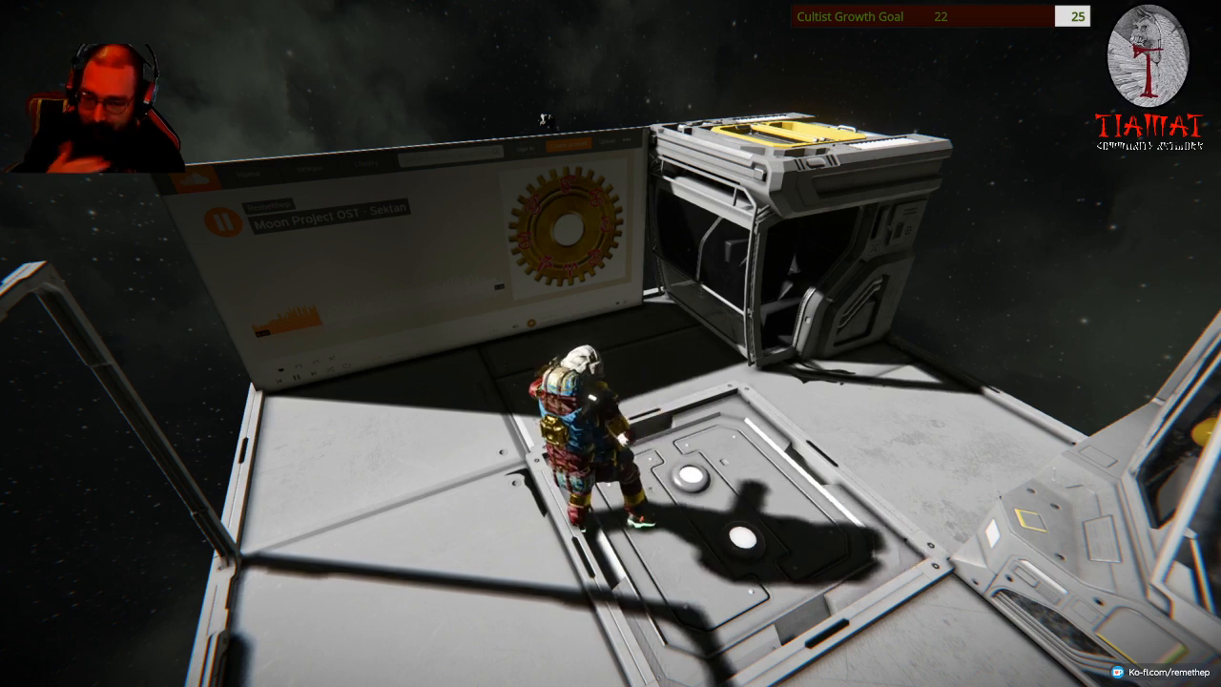
pyautogui.press('d')
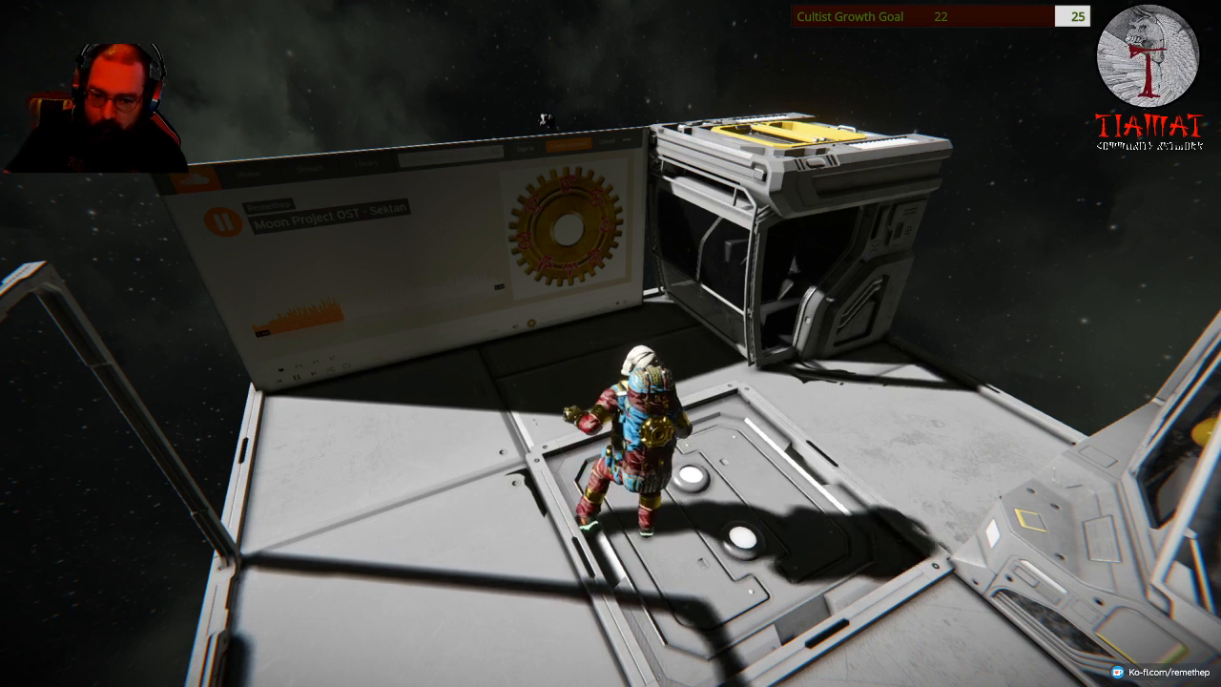
pyautogui.press('v')
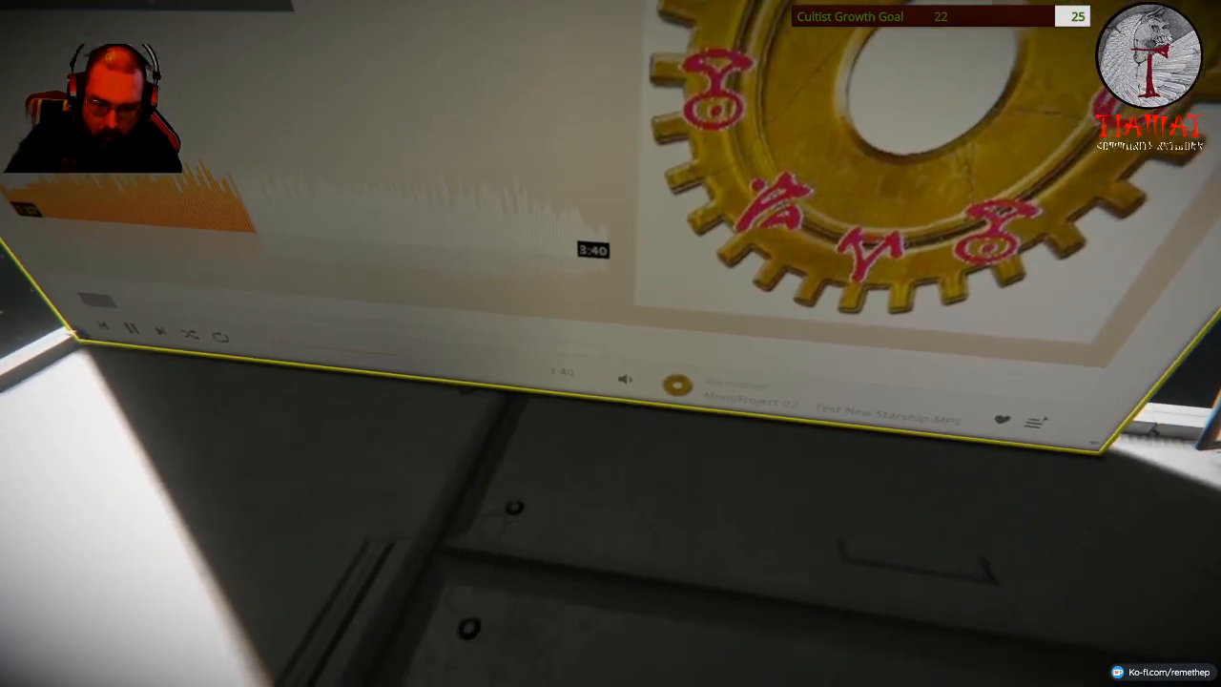
# Enable Show crosshair in the Game options (after glancing at Audio) and resume play.
pyautogui.press('Escape')
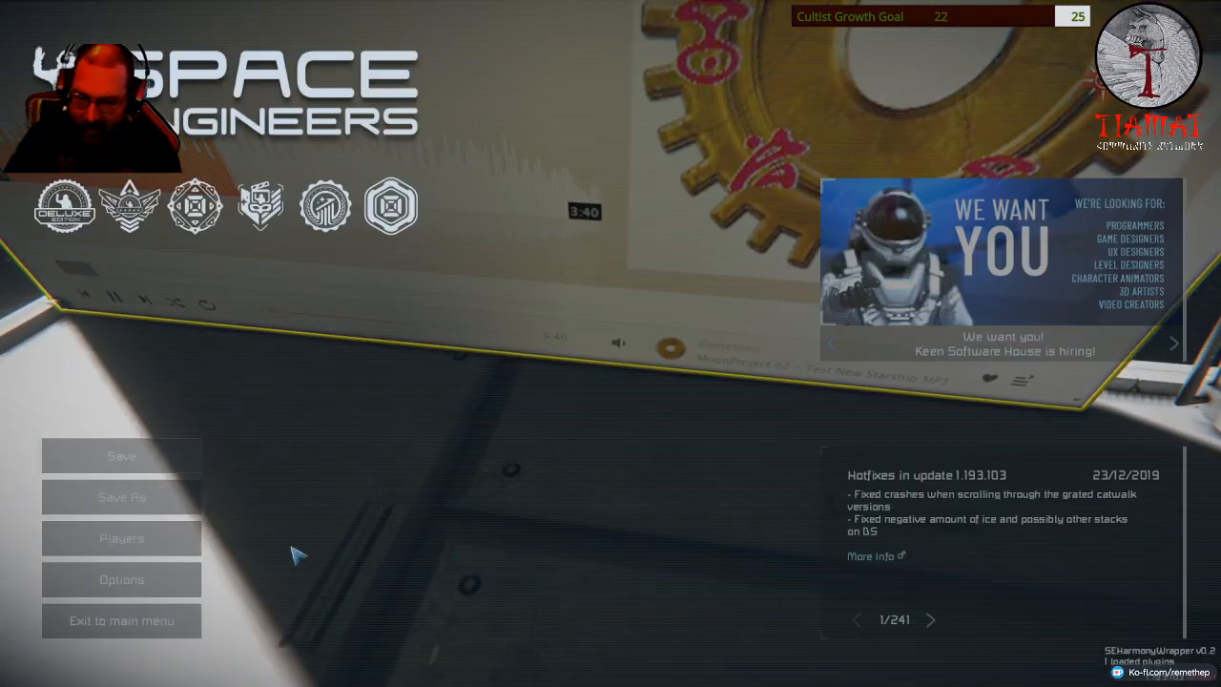
pyautogui.click(189, 589)
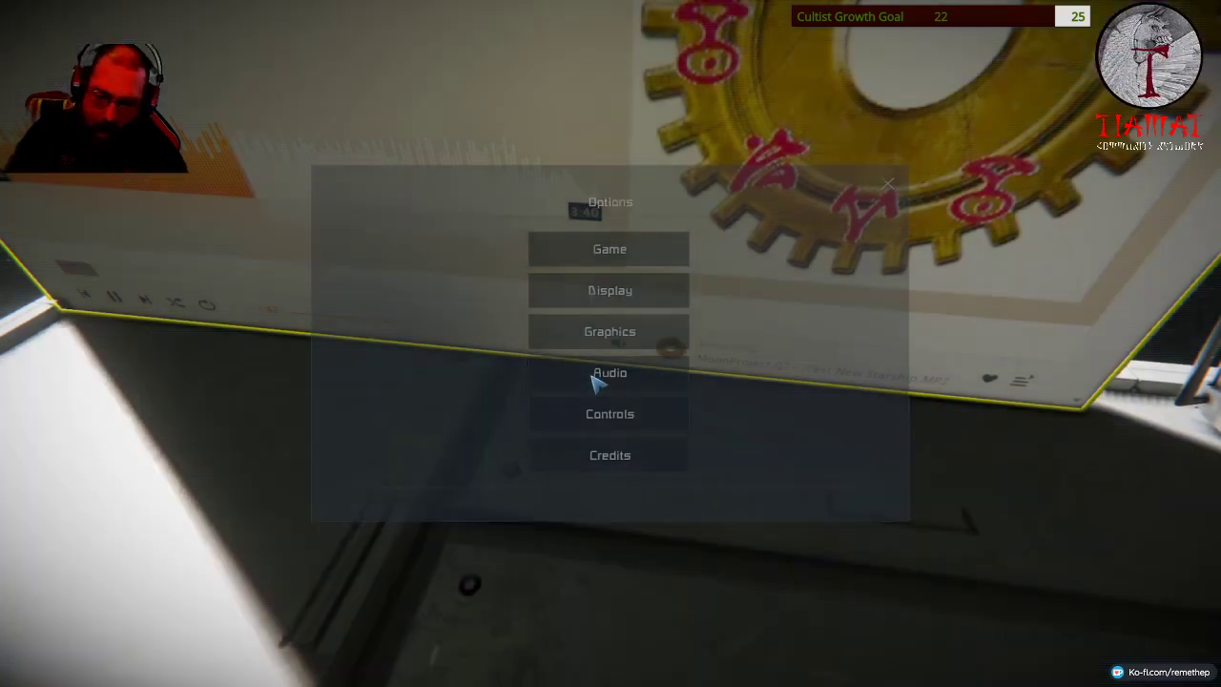
pyautogui.click(593, 376)
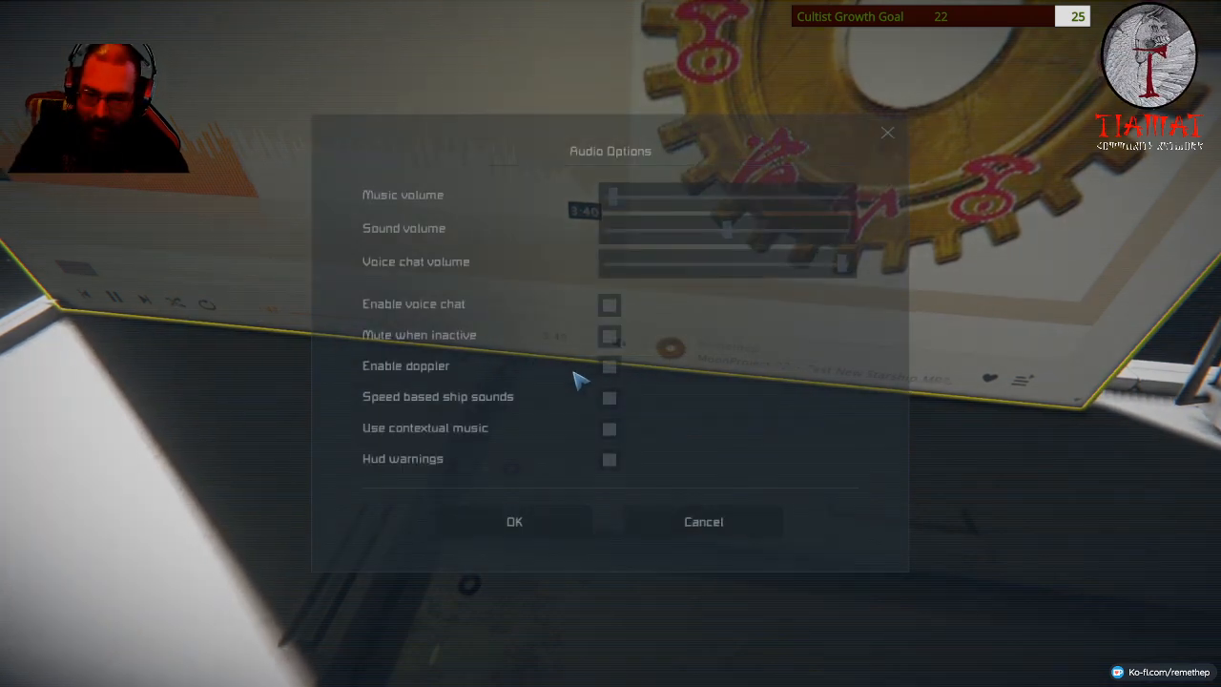
pyautogui.press('Escape')
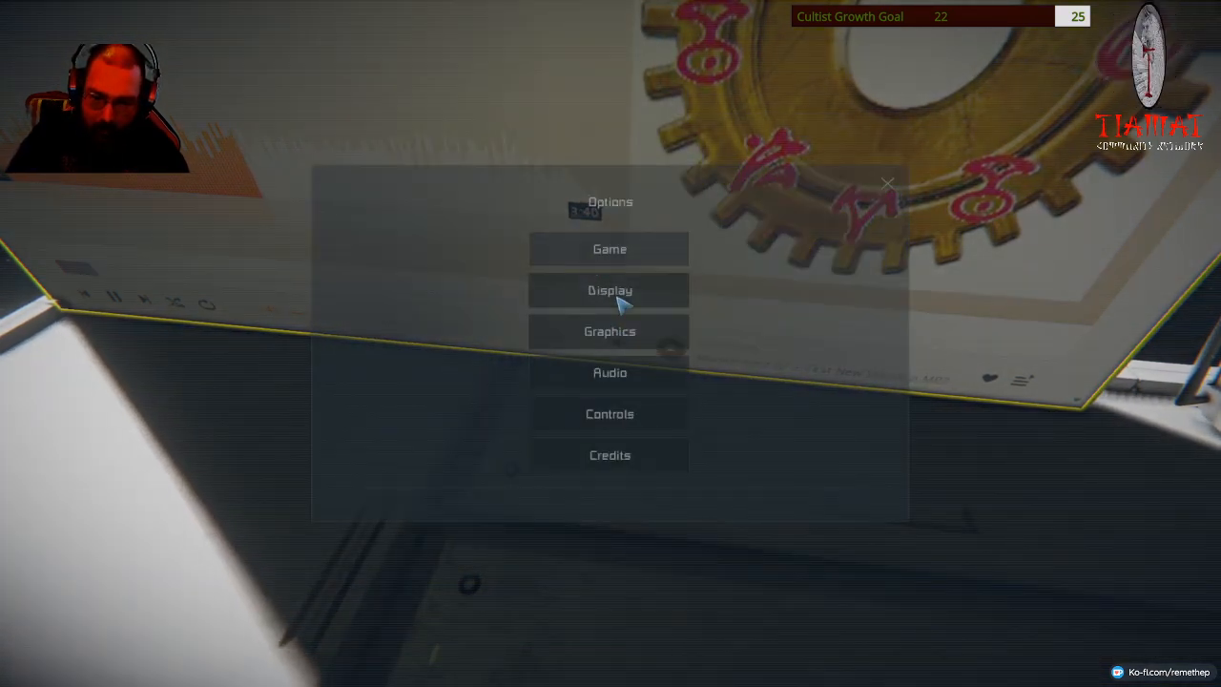
pyautogui.click(599, 258)
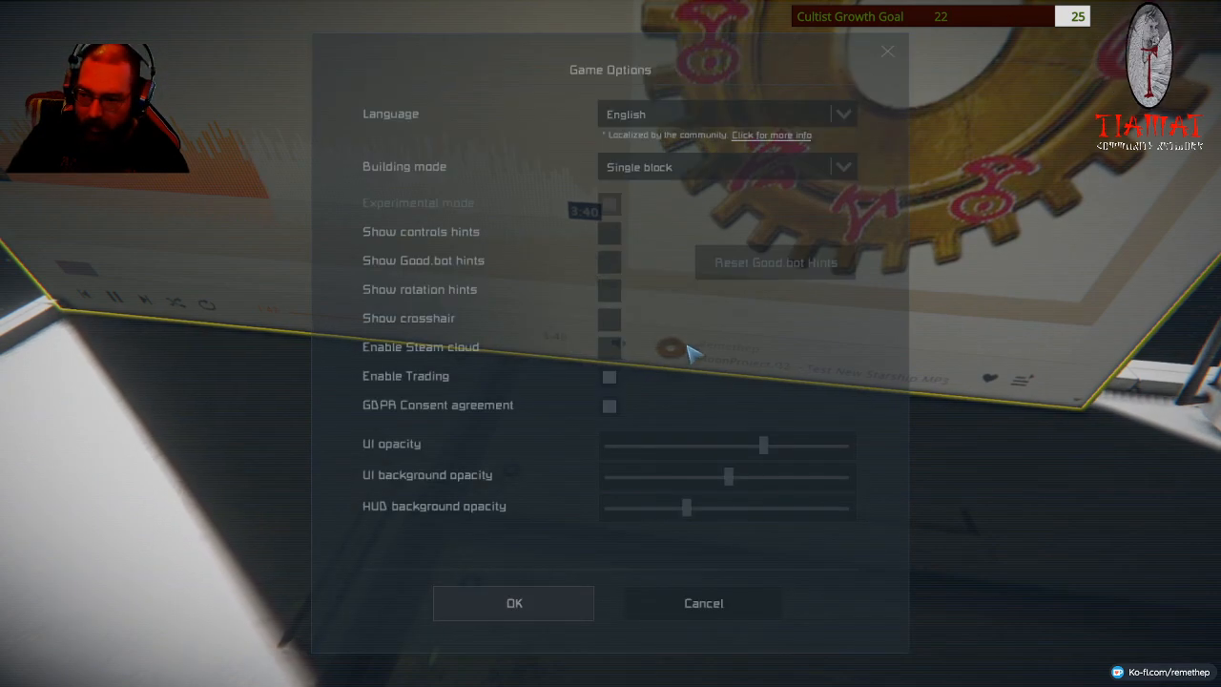
pyautogui.click(609, 319)
pyautogui.click(513, 603)
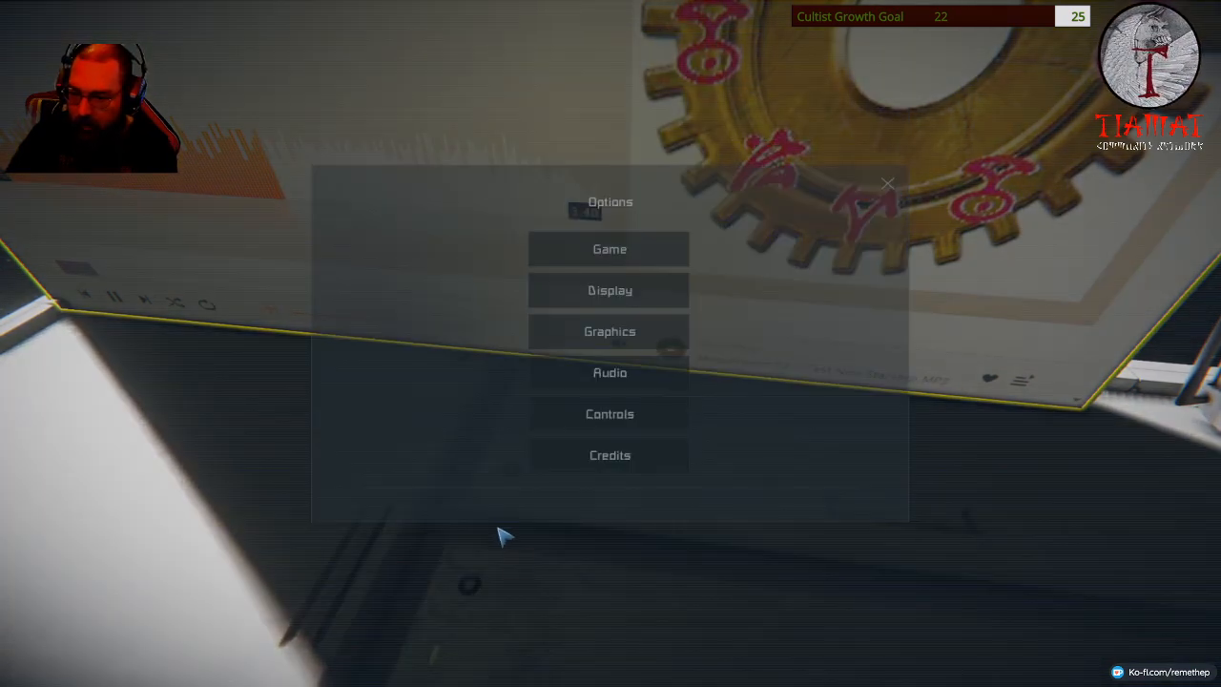
pyautogui.press('Escape')
pyautogui.press('Escape')
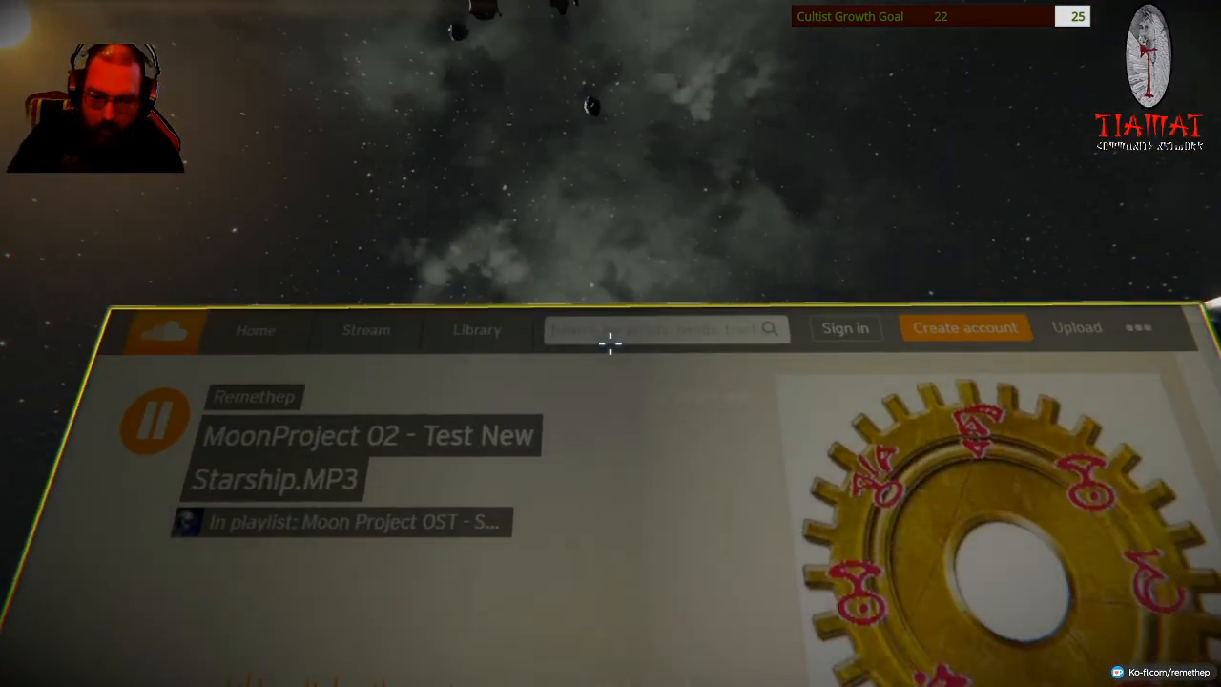
# Resume the SoundCloud playlist on the panel and bring up the wide LCD panel's control panel.
pyautogui.press('g')
pyautogui.press('g')
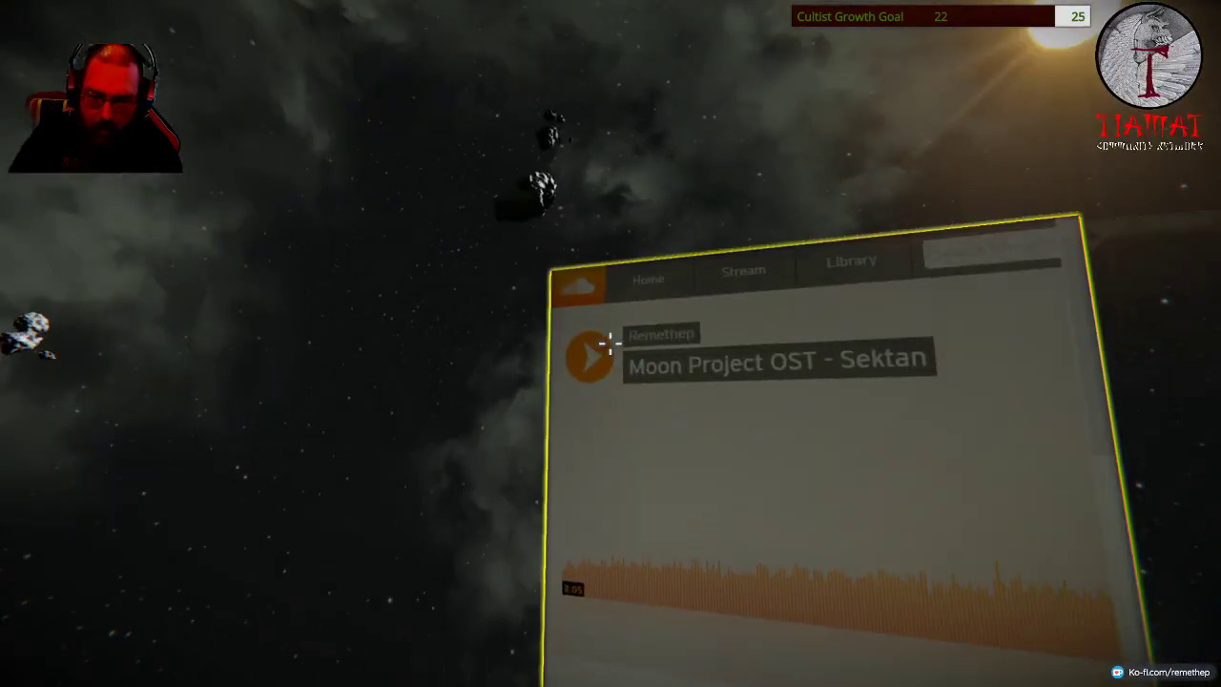
pyautogui.click(608, 343)
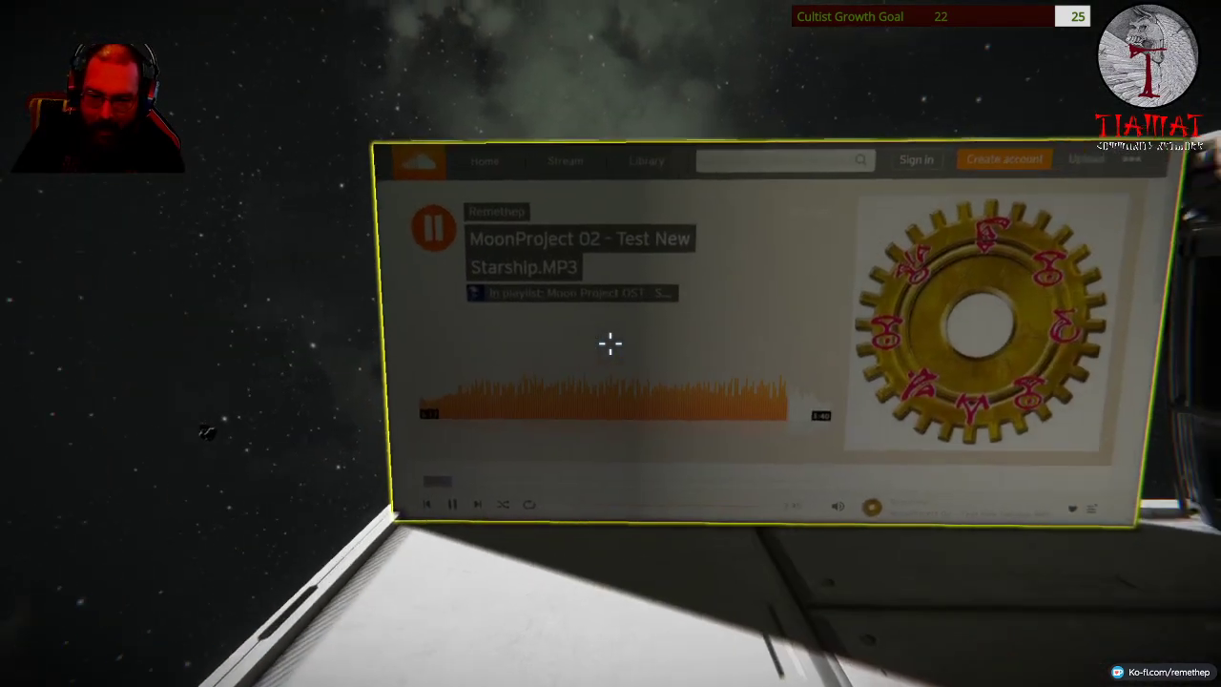
pyautogui.press('k')
pyautogui.click(645, 460)
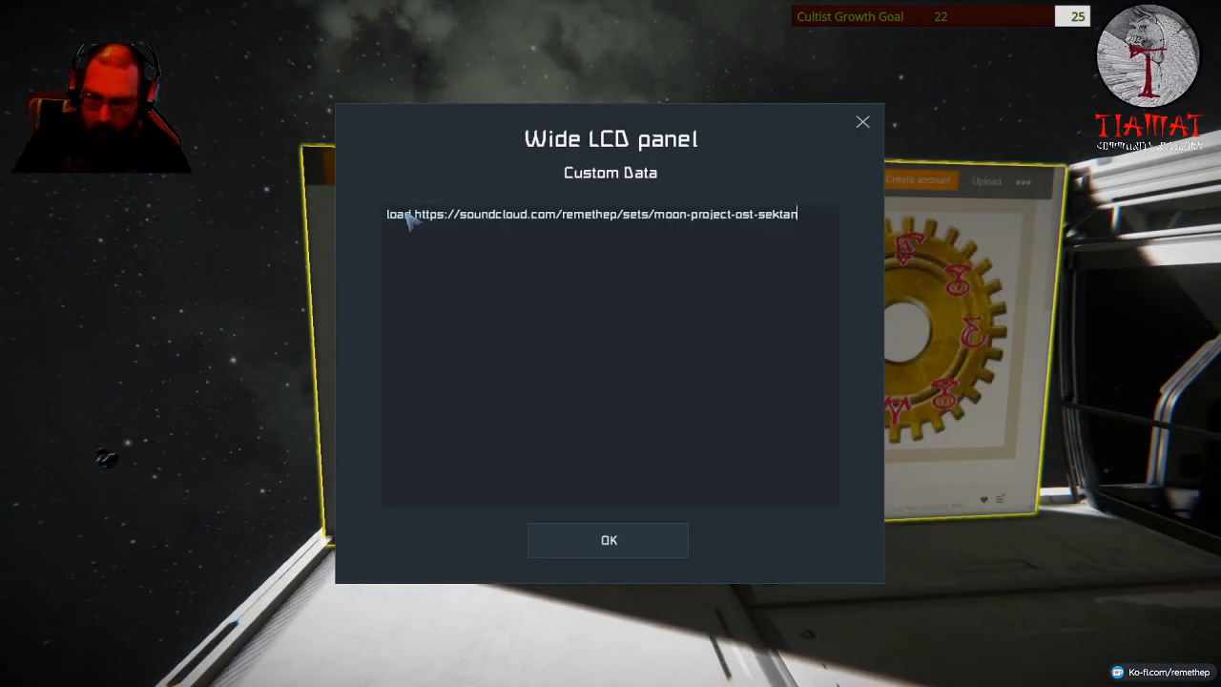
pyautogui.keyDown('shift'); pyautogui.click(413, 214); pyautogui.keyUp('shift')
pyautogui.press('BackSpace')
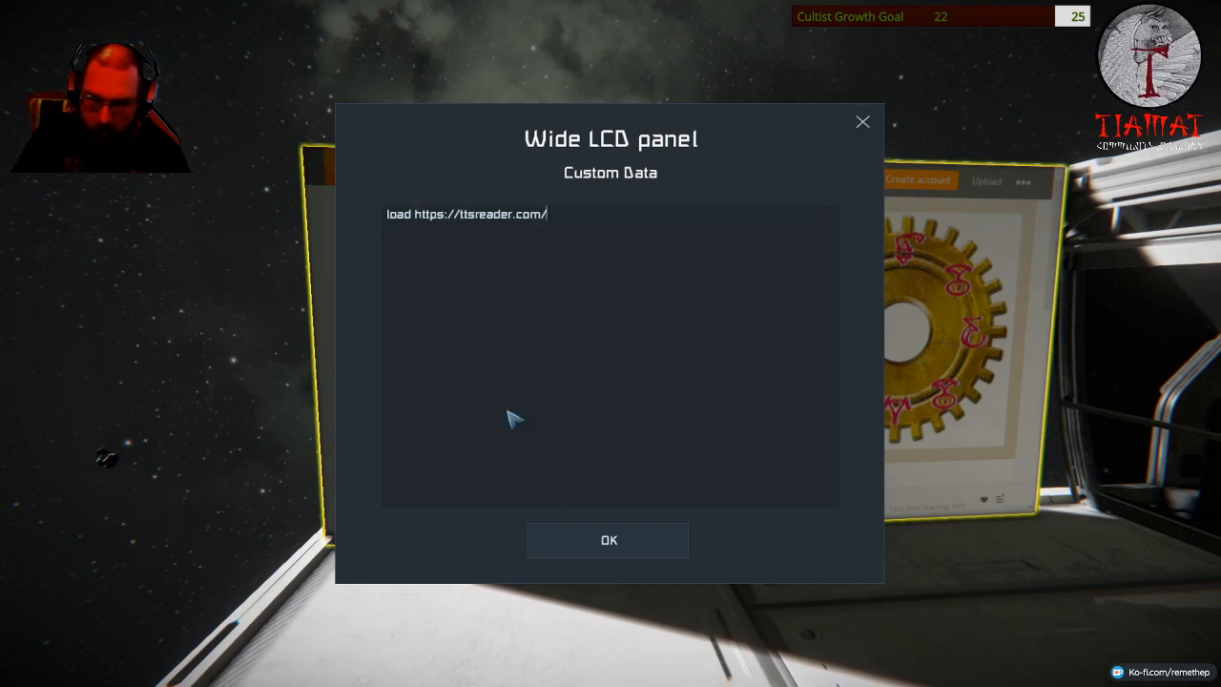
pyautogui.click(610, 539)
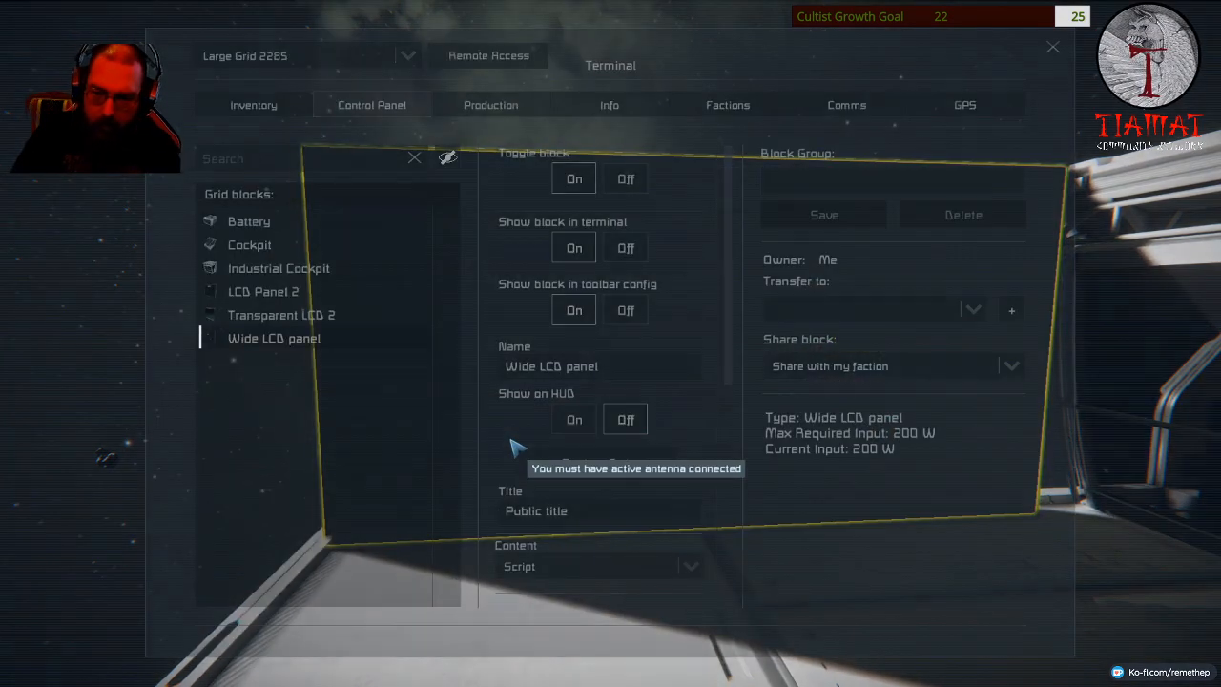
pyautogui.press('Escape')
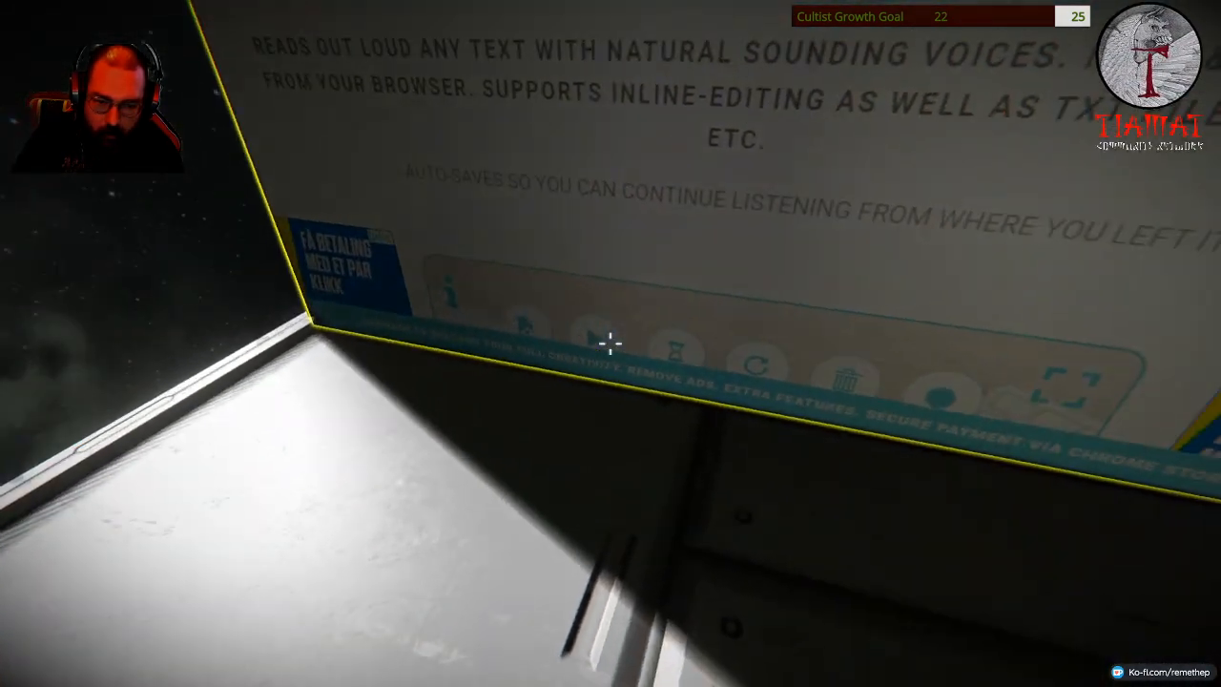
pyautogui.scroll(-5, 610, 344)
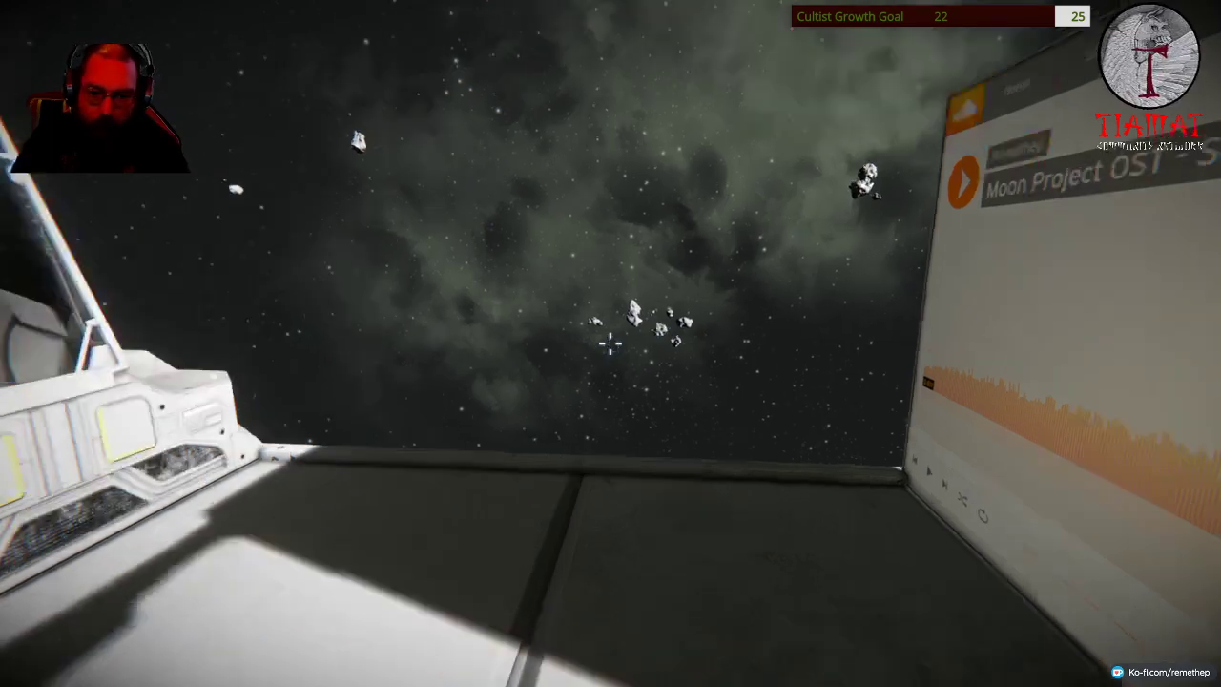
# Walk over to the wide LCD panel showing TTSReader and bring up its control panel.
pyautogui.moveTo(611, 343); pyautogui.dragTo(610, 477)
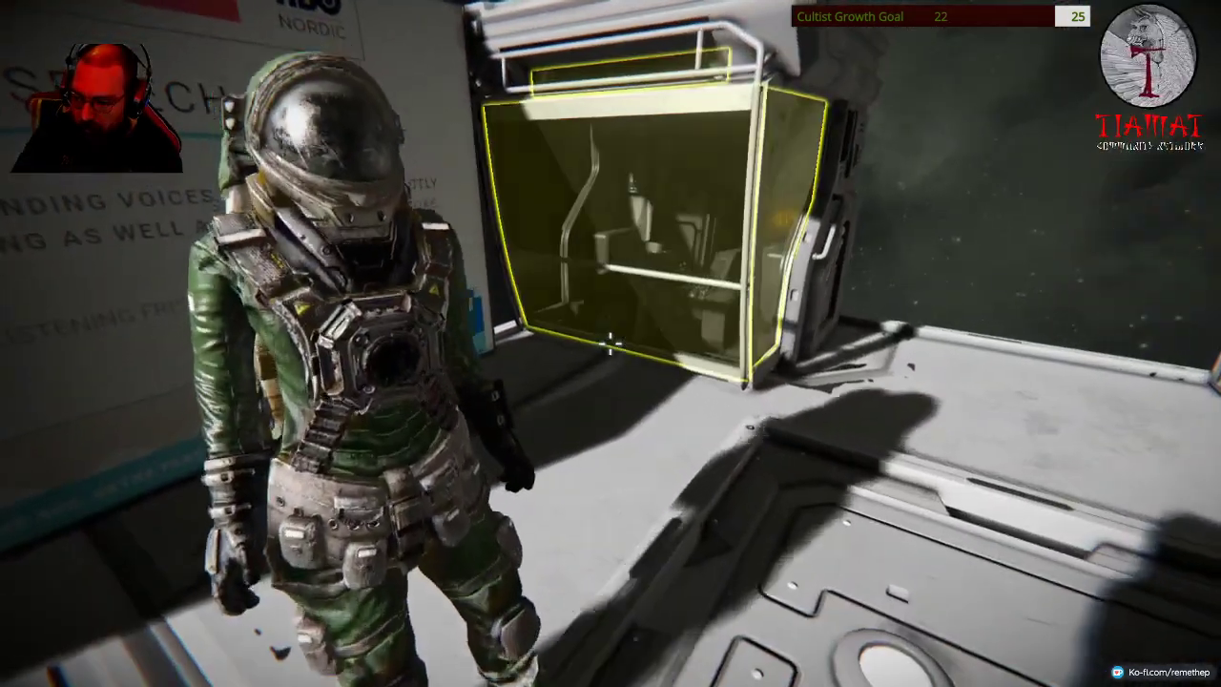
pyautogui.moveTo(610, 343); pyautogui.dragTo(610, 191)
pyautogui.press('v')
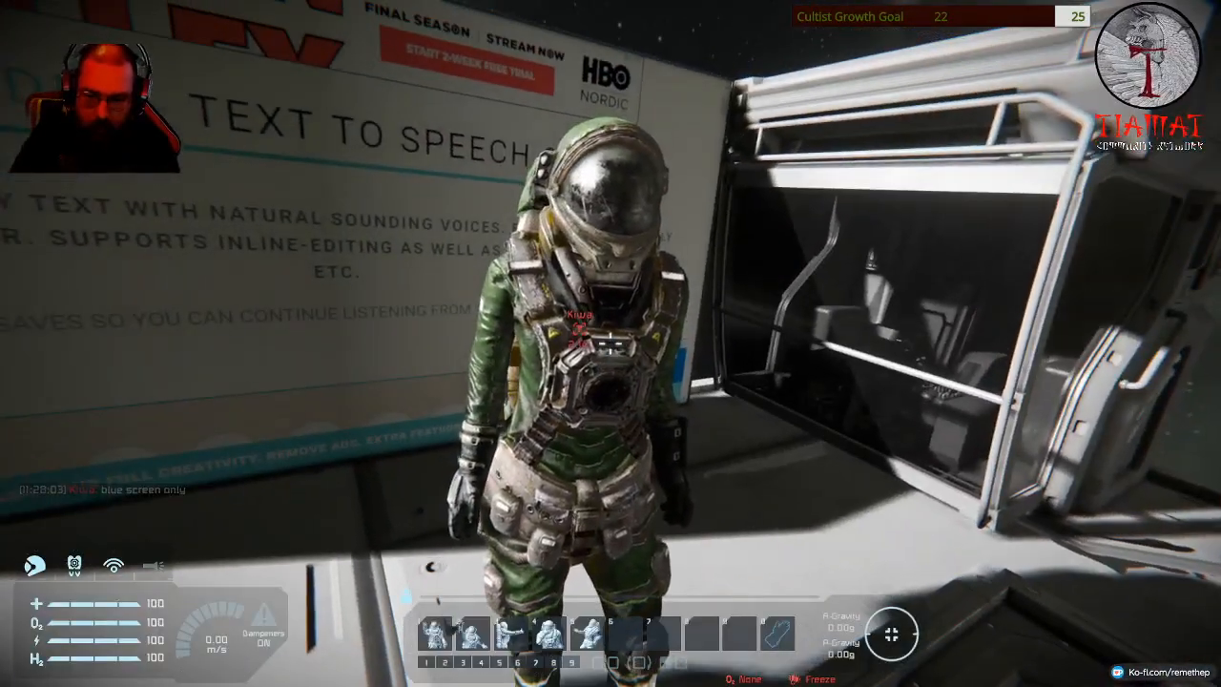
pyautogui.scroll(-3, 610, 343)
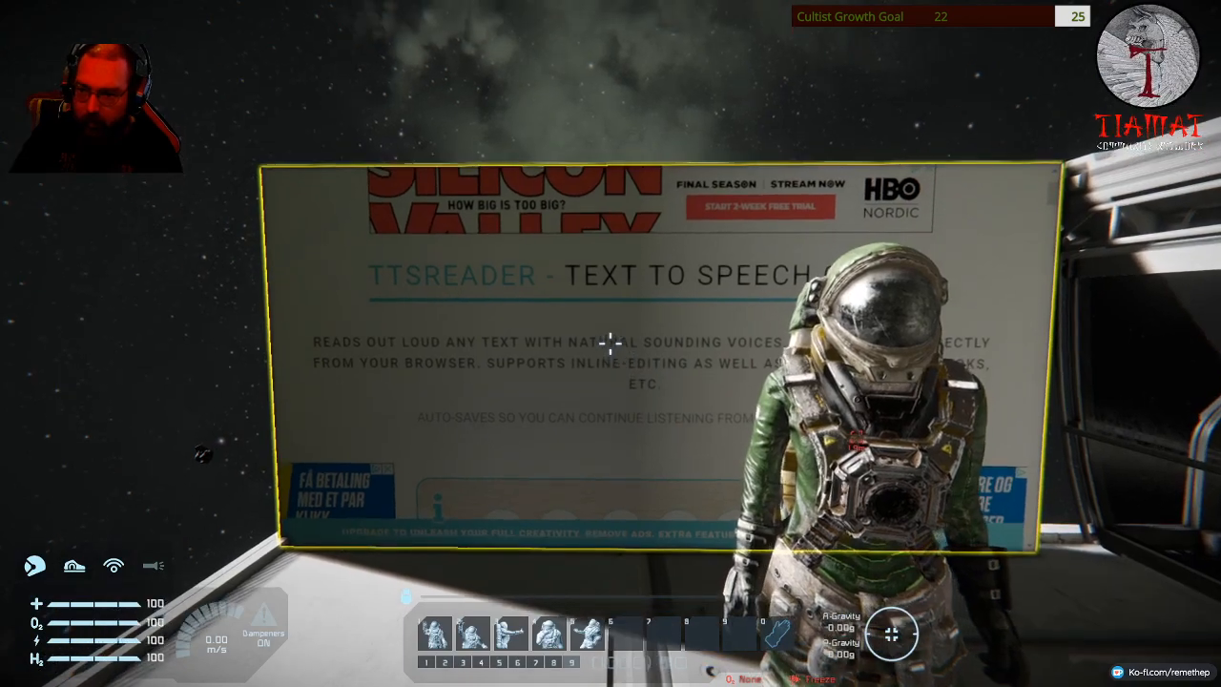
pyautogui.press('v')
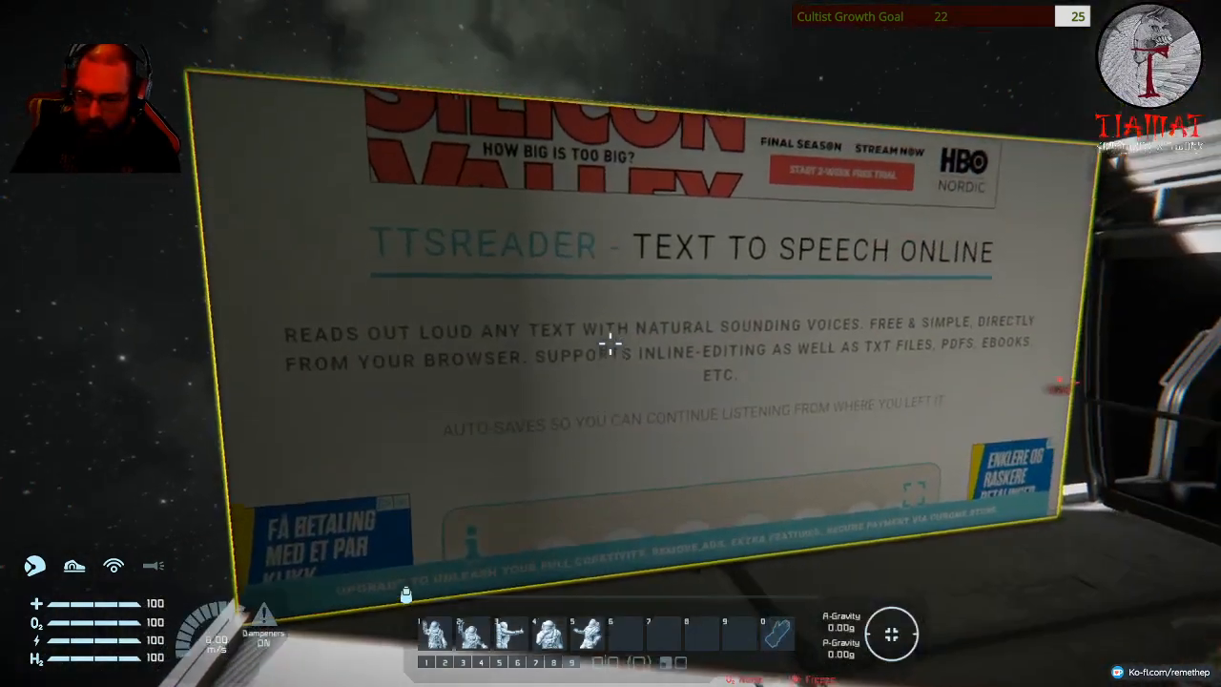
pyautogui.press('k')
# Save the archive.org details link in the wide LCD panel's Custom Data and view the screen.
pyautogui.click(597, 464)
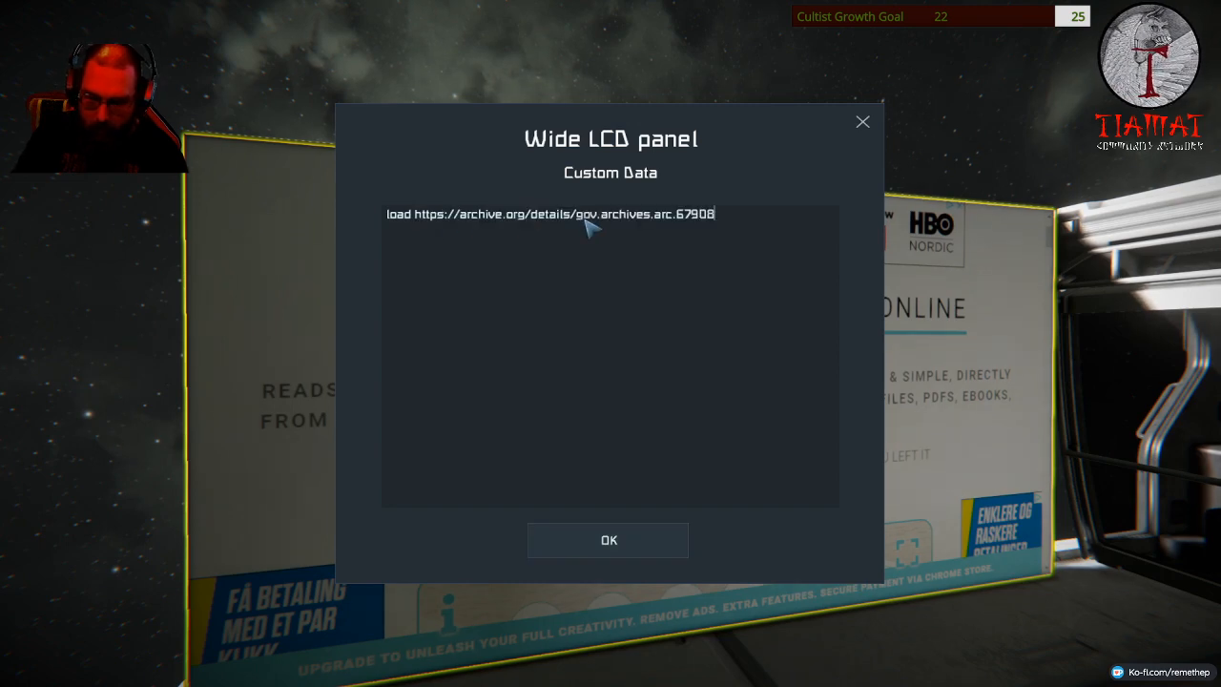
pyautogui.click(579, 542)
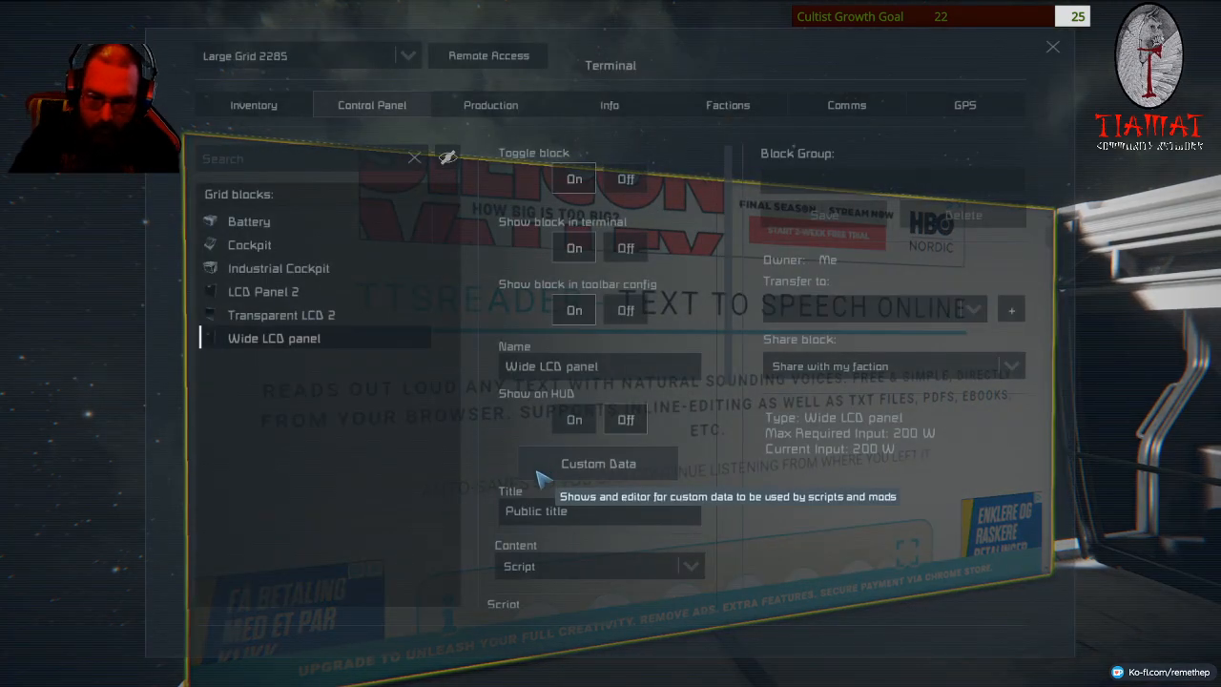
pyautogui.press('Escape')
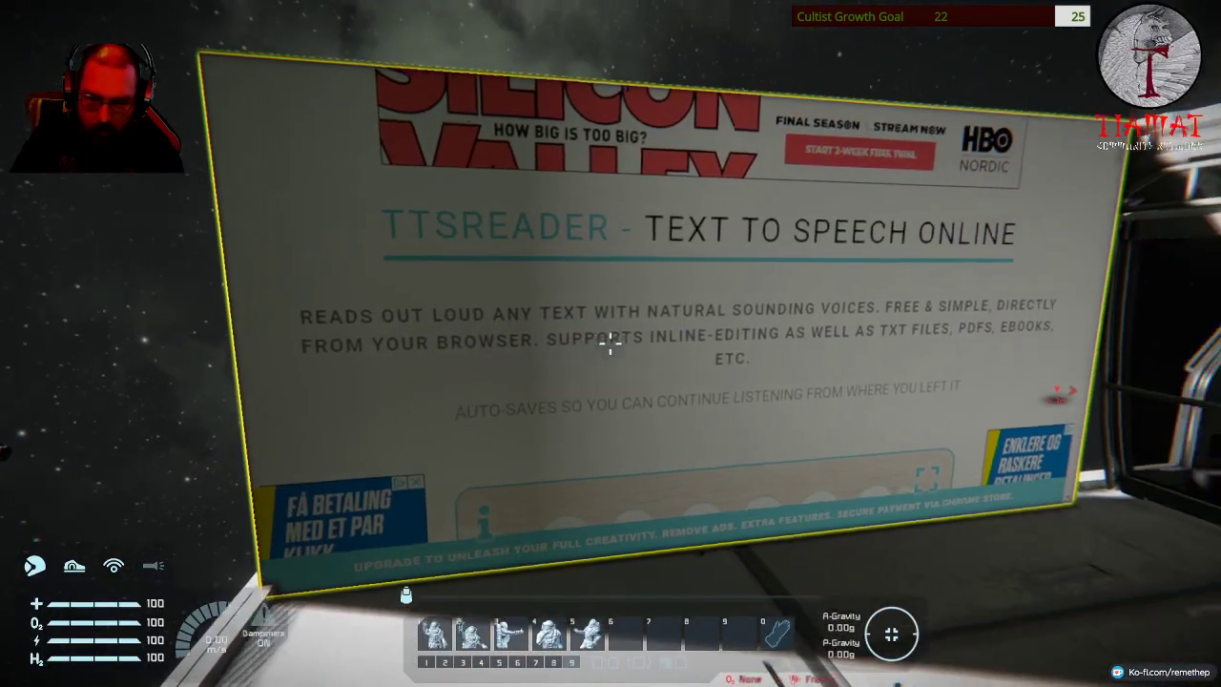
# Re-confirm the archive.org address in Custom Data, close the terminal and switch to third-person.
pyautogui.press('k')
pyautogui.click(605, 462)
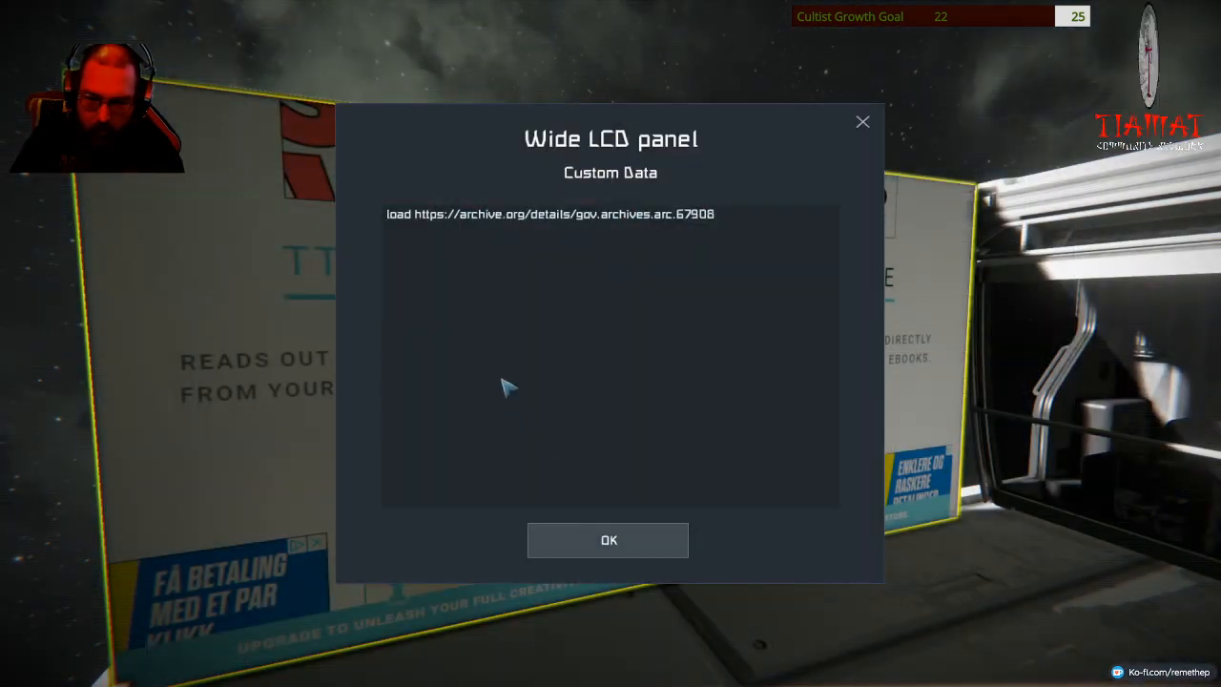
pyautogui.click(608, 542)
pyautogui.press('Escape')
pyautogui.press('k')
pyautogui.press('Escape')
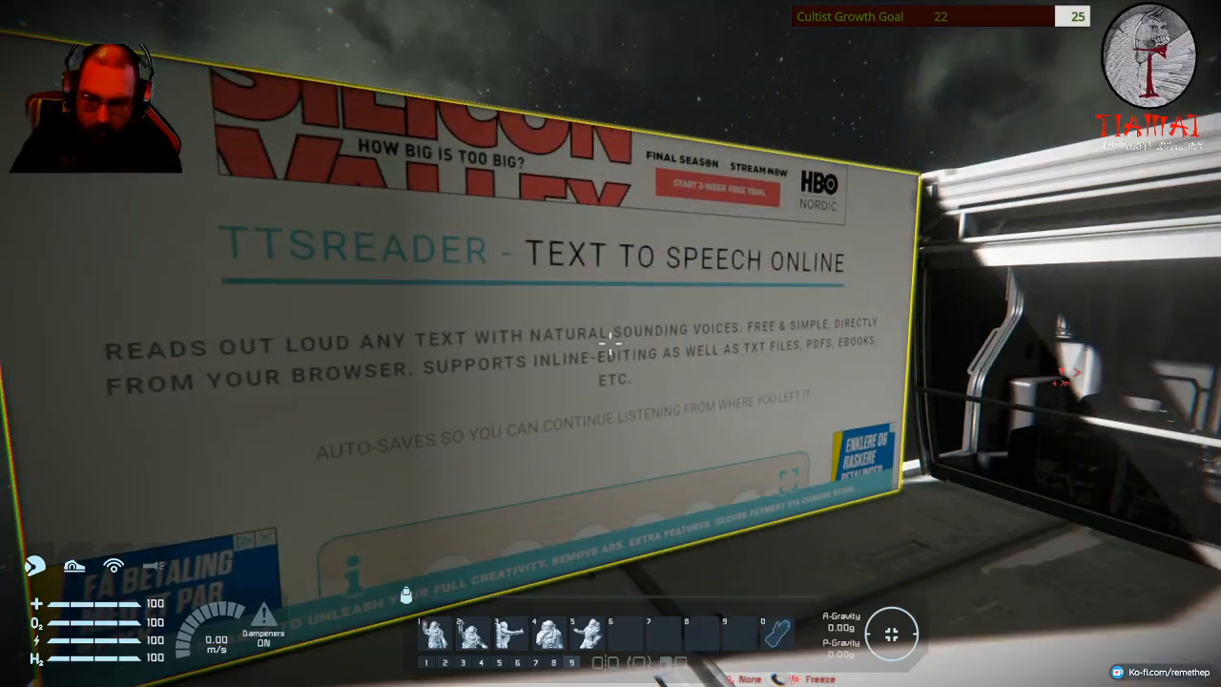
pyautogui.press('v')
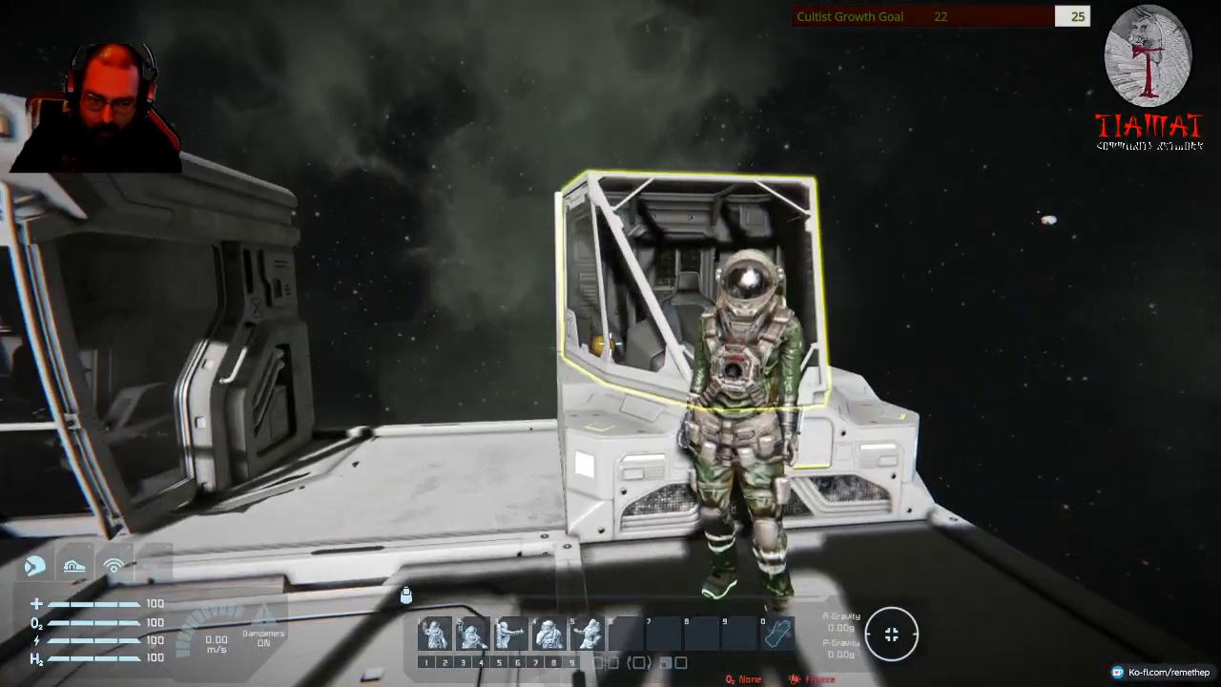
# Toggle camera views to inspect the TTSReader and SoundCloud screens.
pyautogui.press('v')
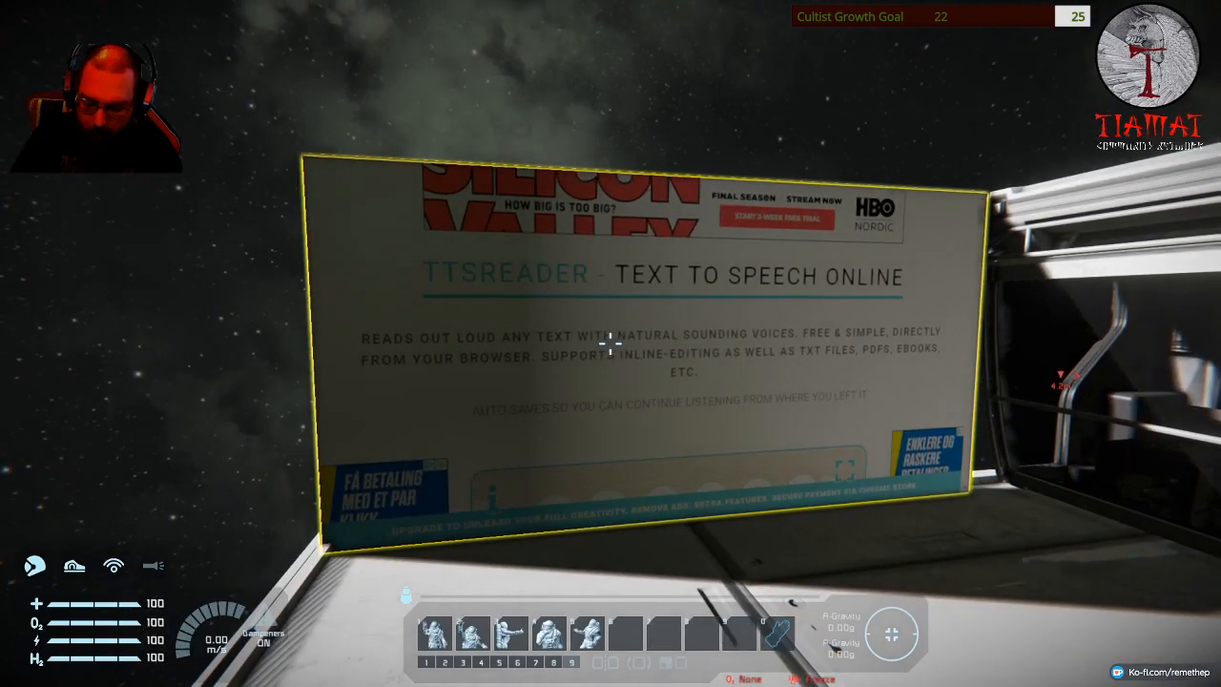
pyautogui.press('v')
pyautogui.press('v')
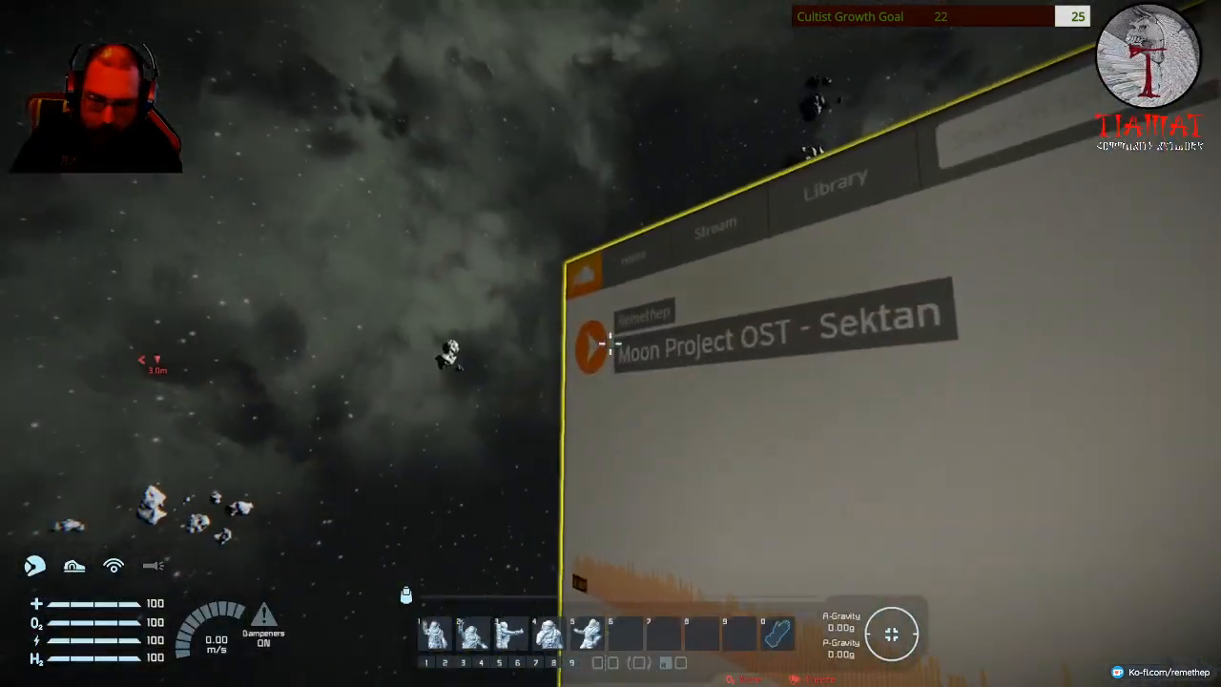
pyautogui.press('v')
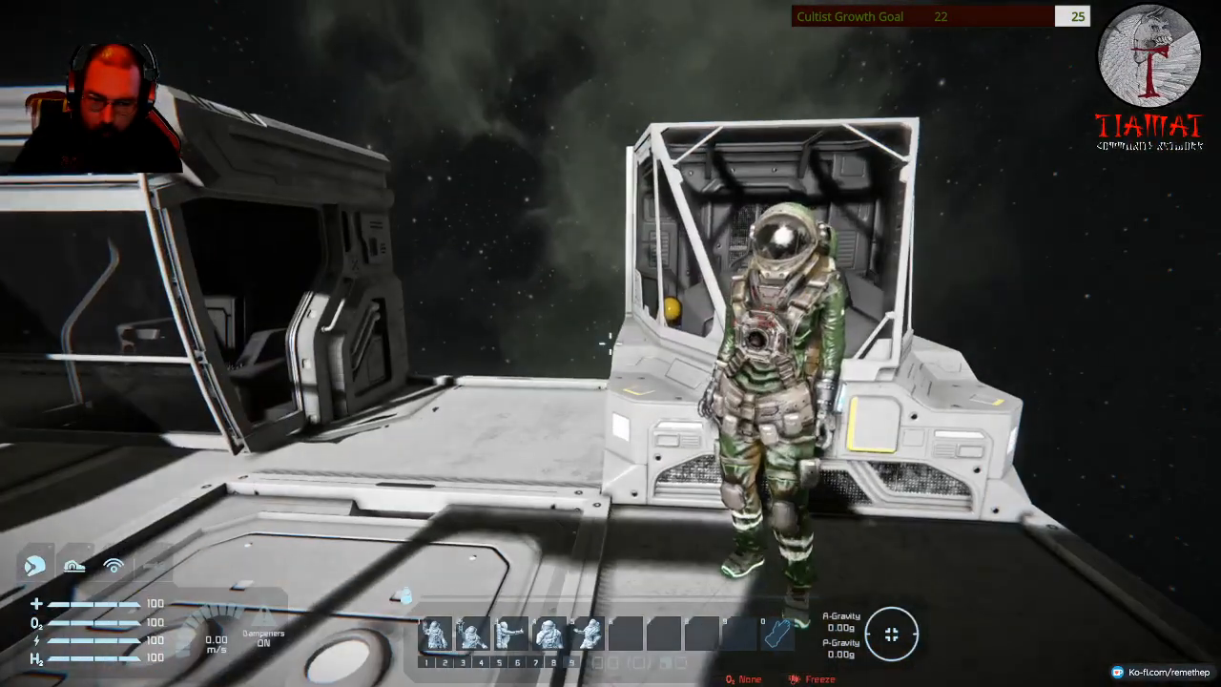
pyautogui.press('v')
pyautogui.press('v')
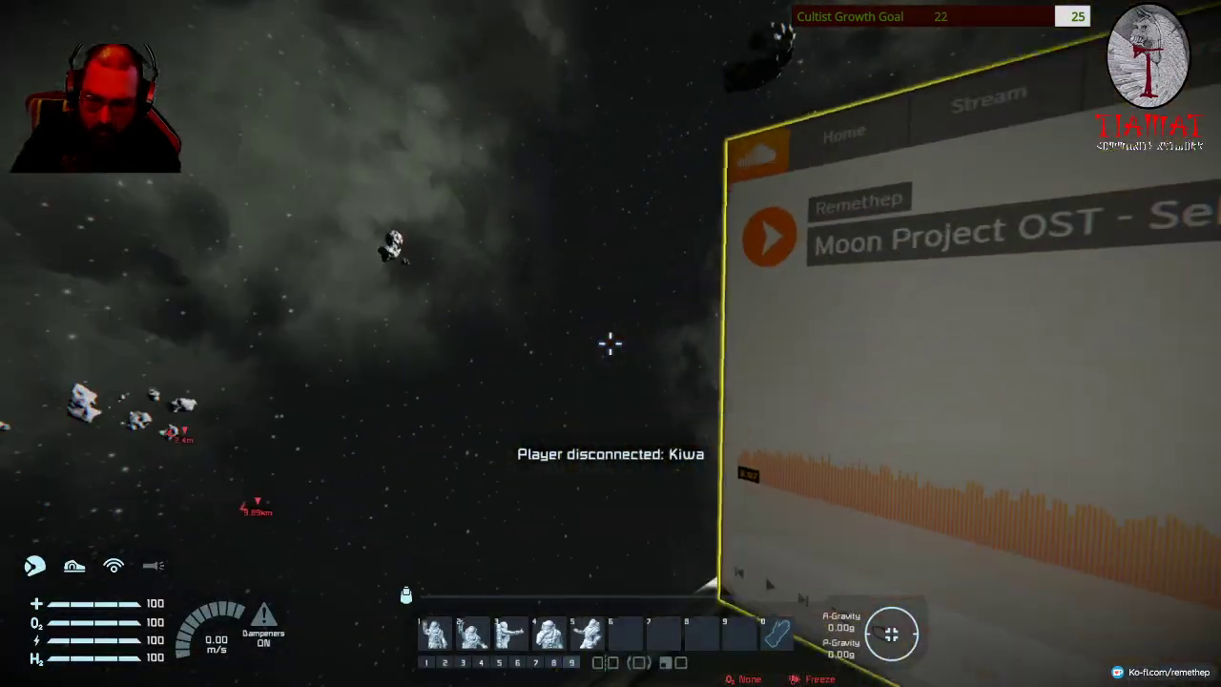
# Select the Heavy Armor Block on the toolbar while facing the LCD panel.
pyautogui.hotkey('ctrl', '2')
pyautogui.press('v')
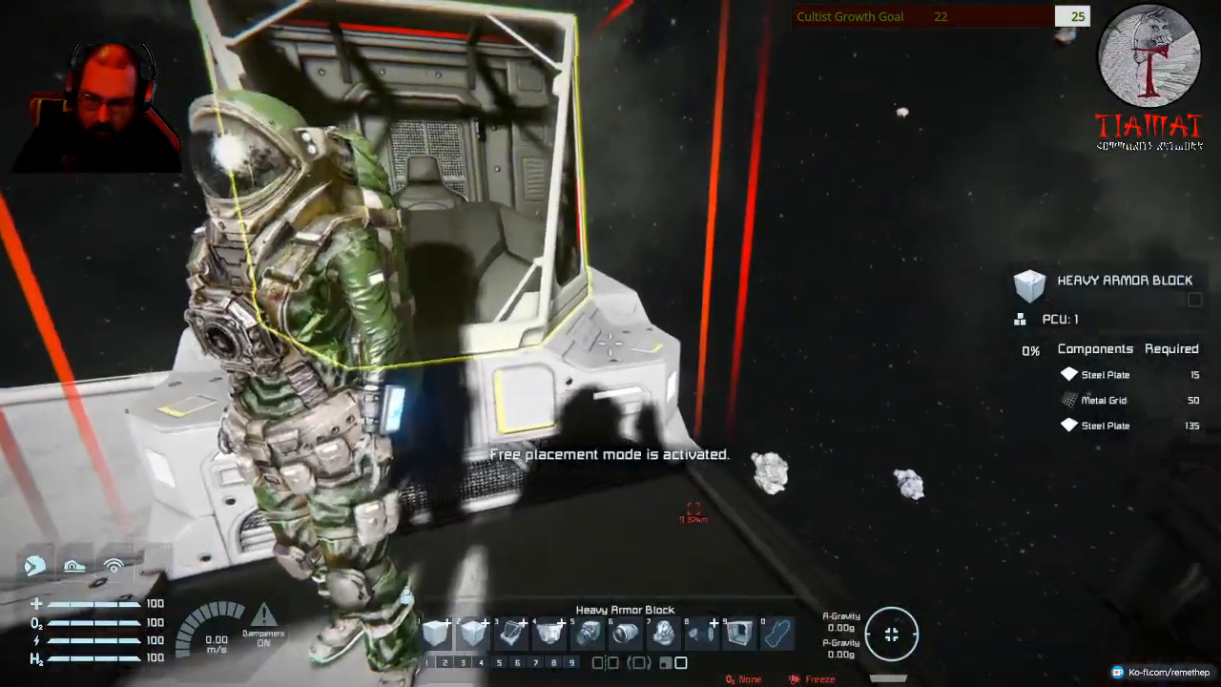
pyautogui.press('v')
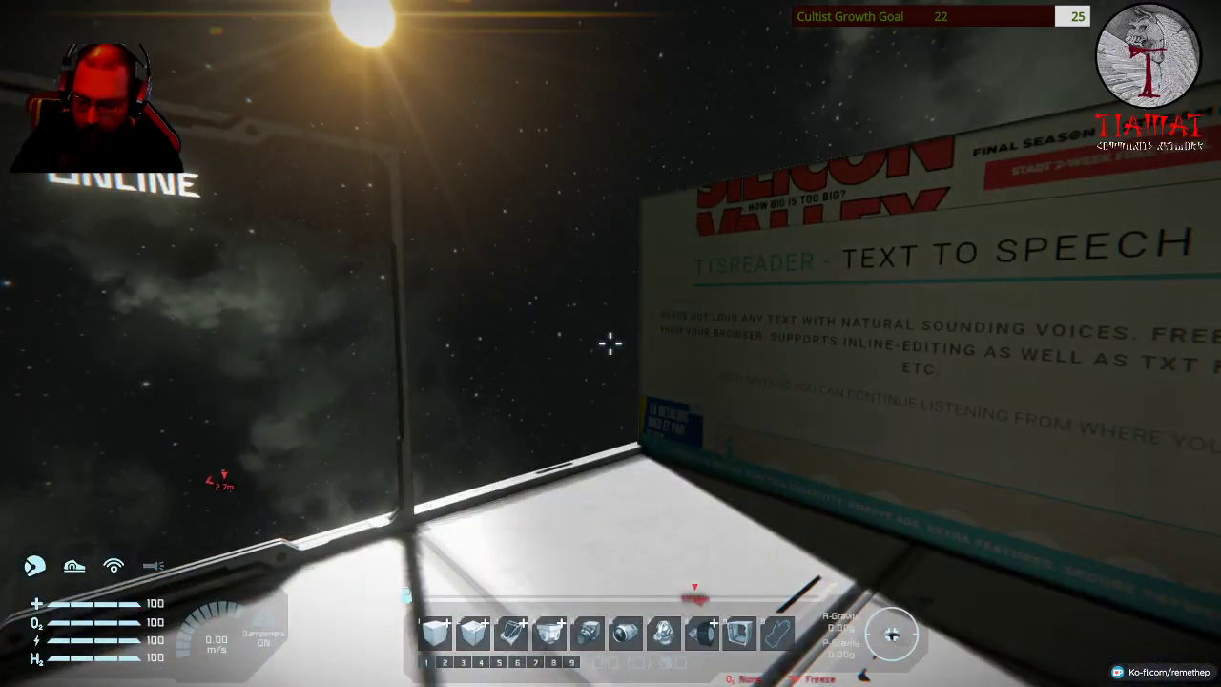
# Cancel the F5 quick-load prompt and save Chrome World from the pause menu instead.
pyautogui.press('F5')
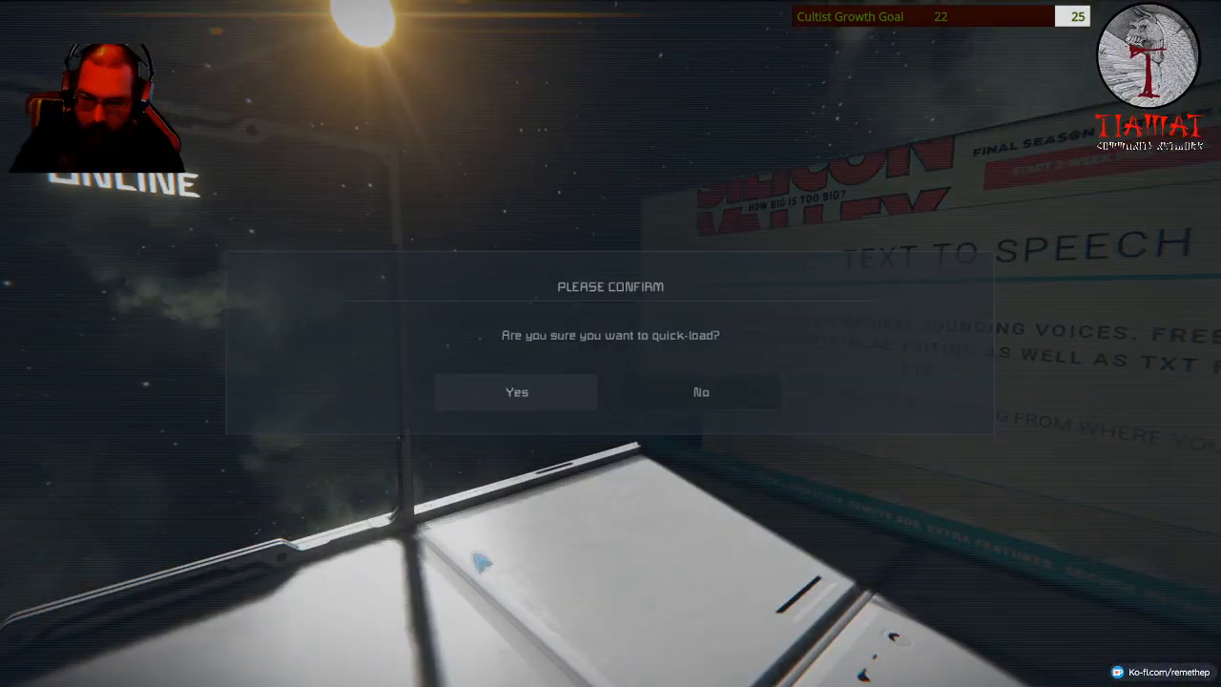
pyautogui.click(681, 386)
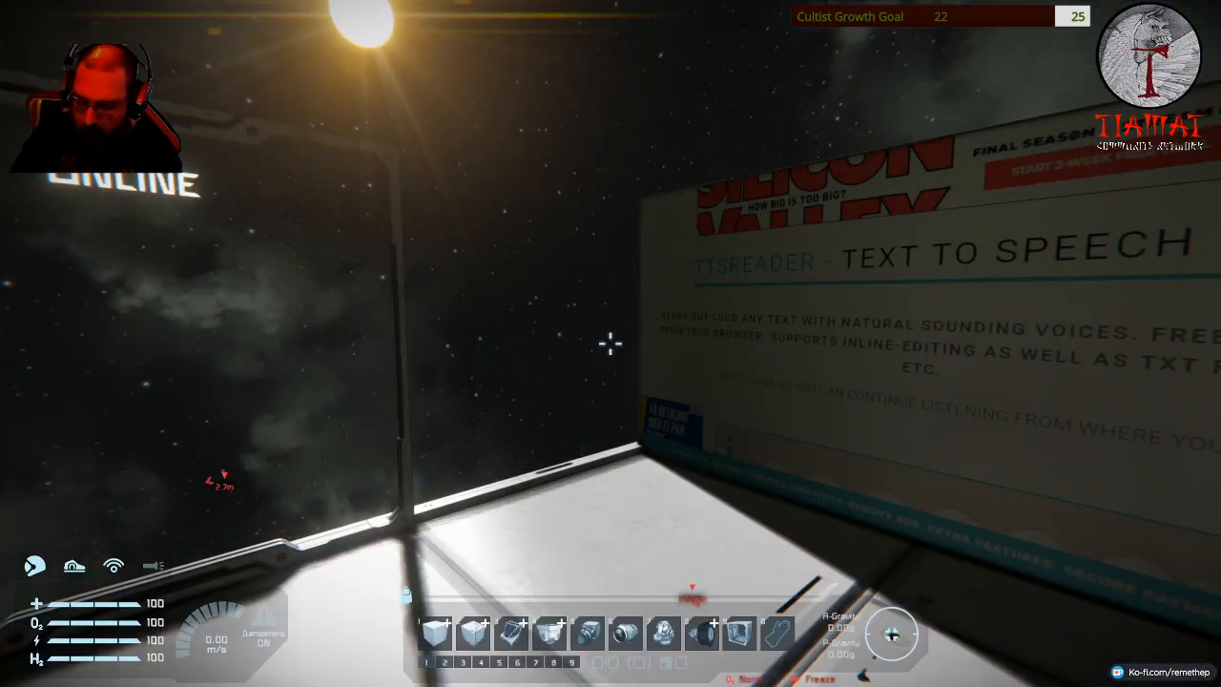
pyautogui.press('Escape')
pyautogui.click(121, 455)
pyautogui.click(493, 395)
# Quick-load the saved Chrome World with F5, after which the LCD screens show plain blue.
pyautogui.press('Escape')
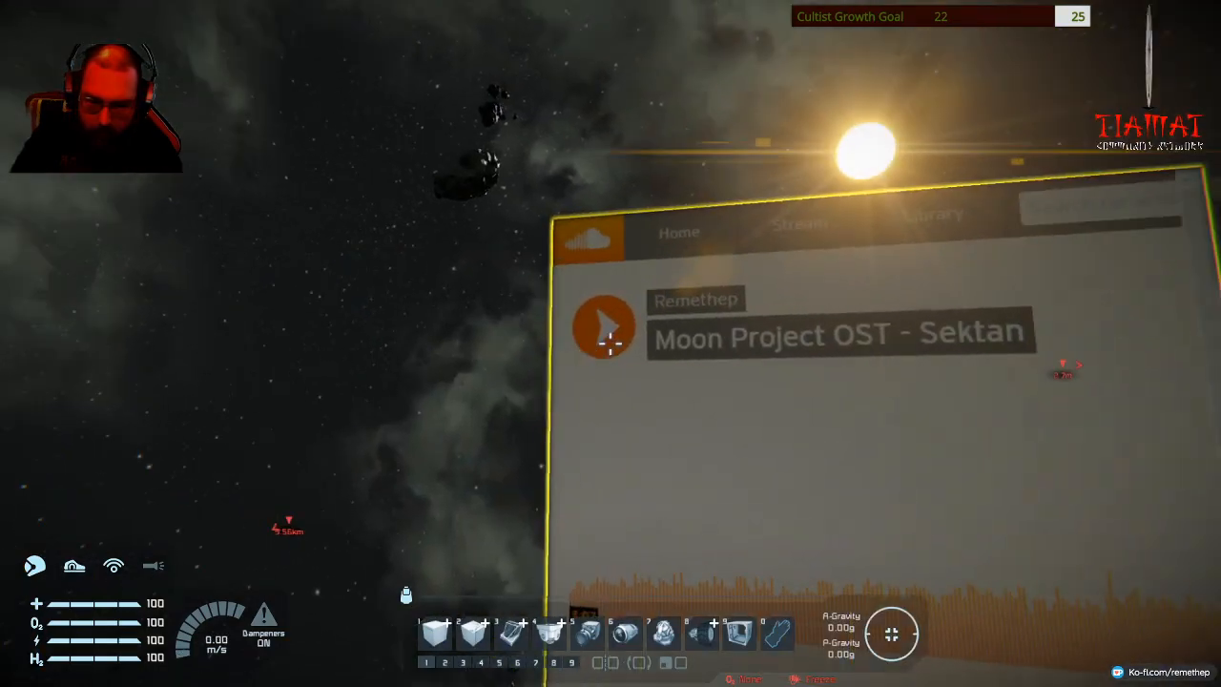
pyautogui.press('v')
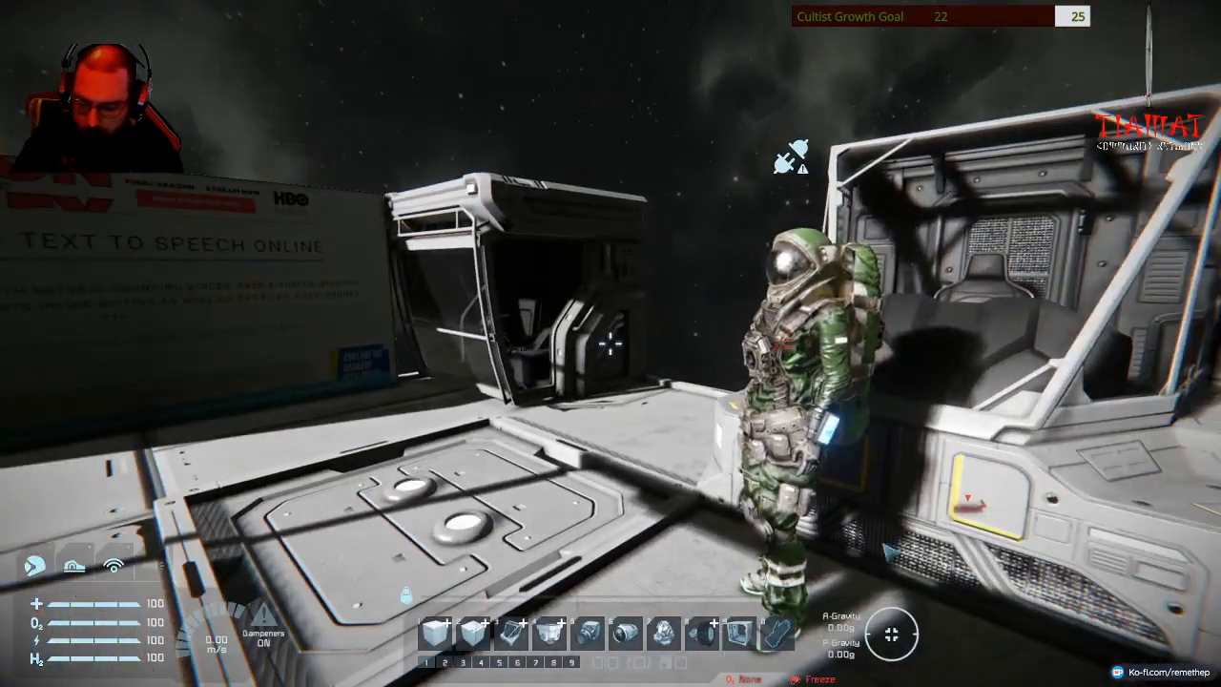
pyautogui.press('F5')
pyautogui.press('Return')
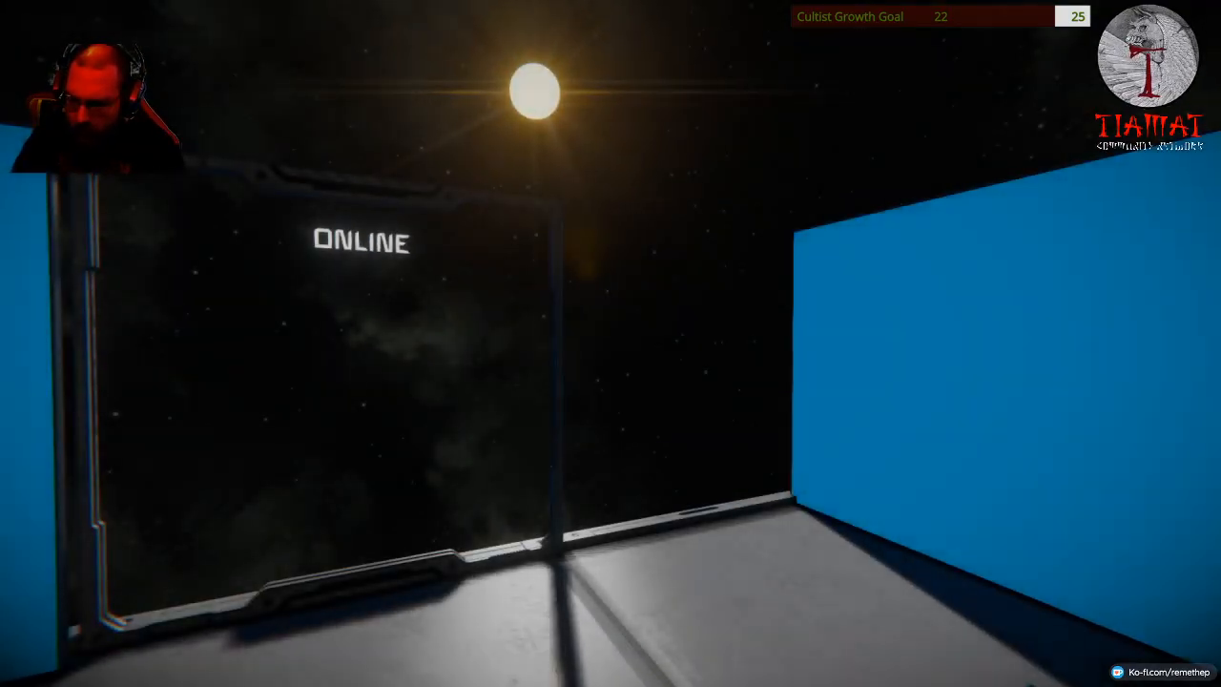
# Check the blue wide LCD panel's Custom Data still holds the archive.org address and accept it unchanged.
pyautogui.moveTo(611, 343); pyautogui.dragTo(381, 286)
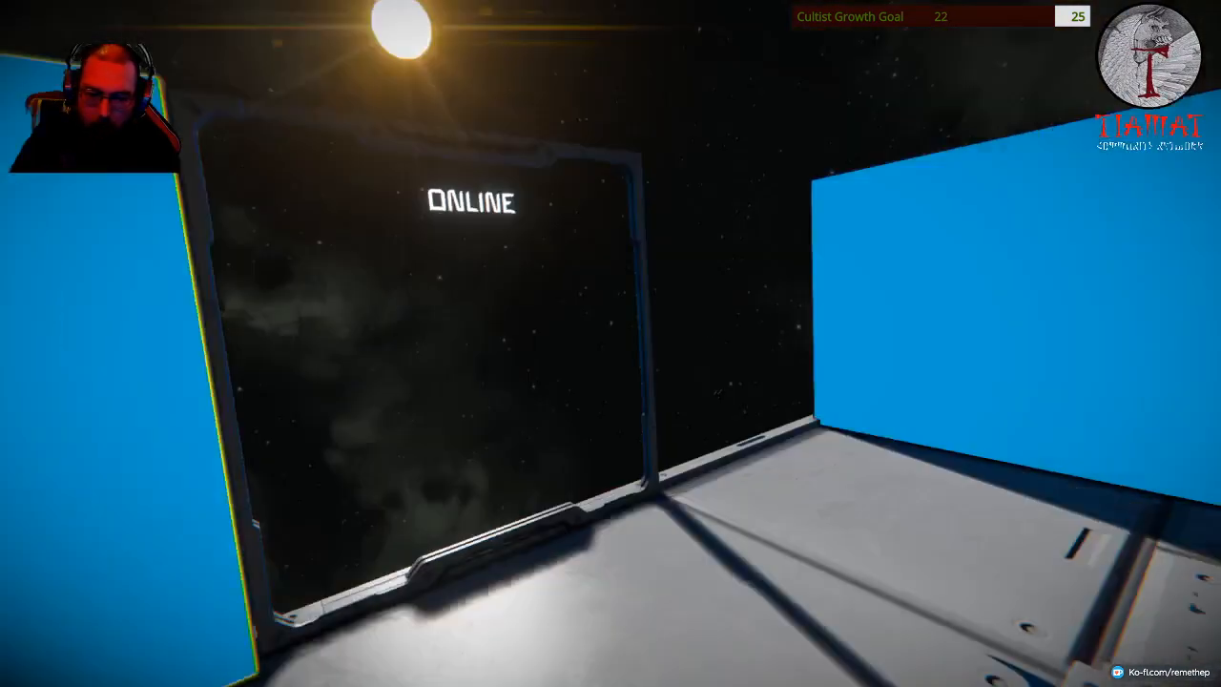
pyautogui.press('f')
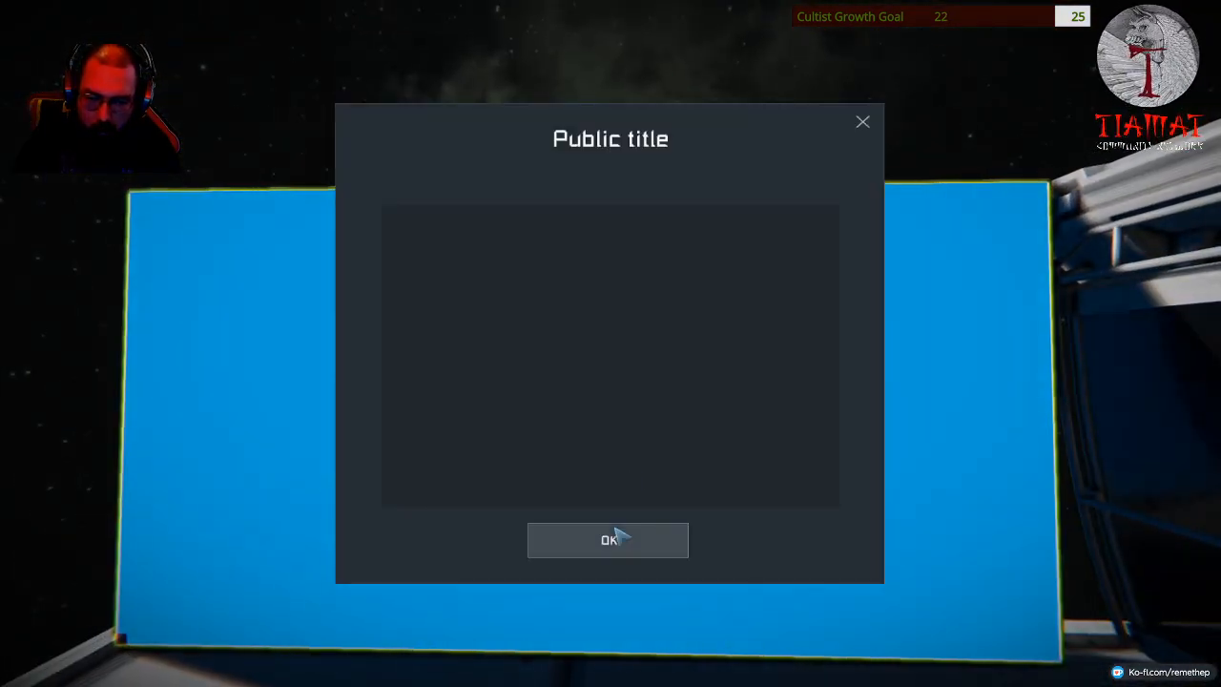
pyautogui.click(615, 539)
pyautogui.press('k')
pyautogui.click(625, 468)
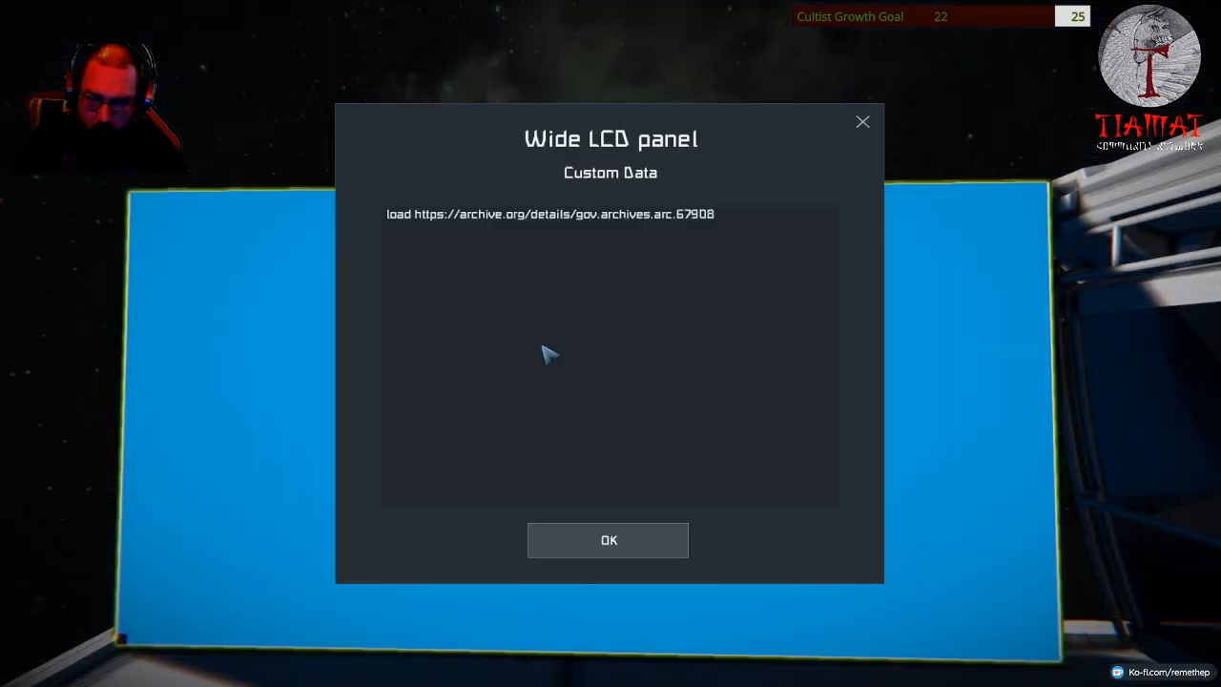
pyautogui.click(610, 542)
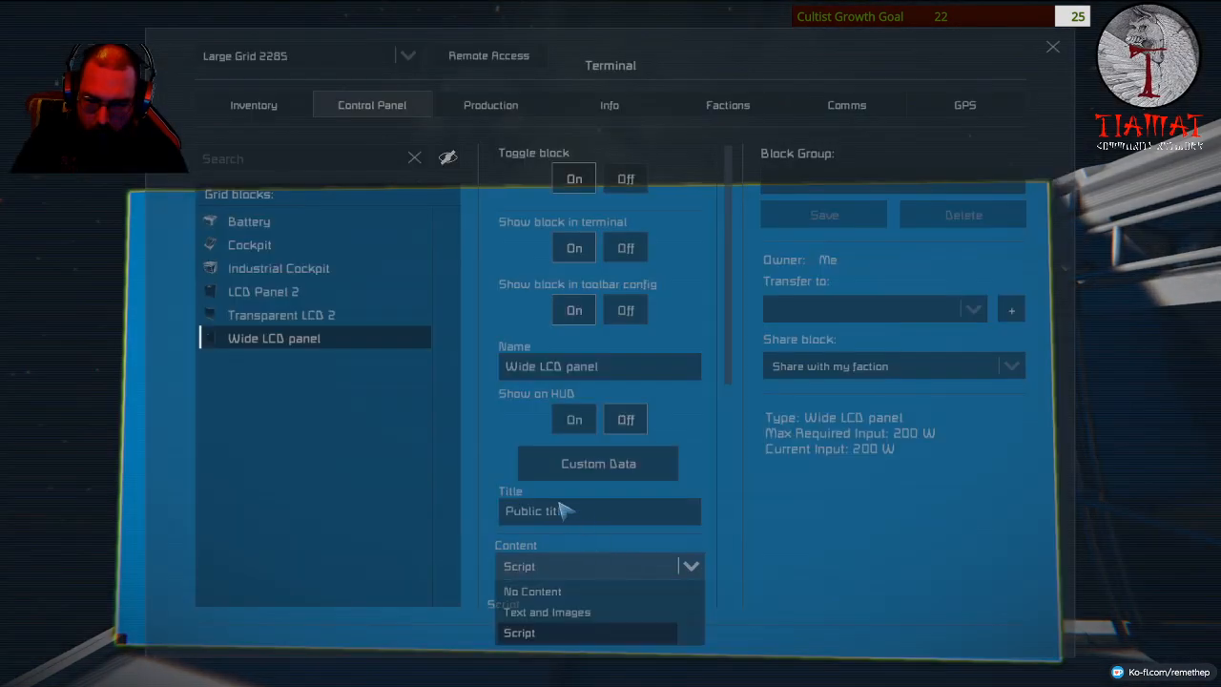
# Keep the panel content on Script and try different scripts such as Gravity; the panel stays blue.
pyautogui.click(518, 632)
pyautogui.scroll(-5, 591, 429)
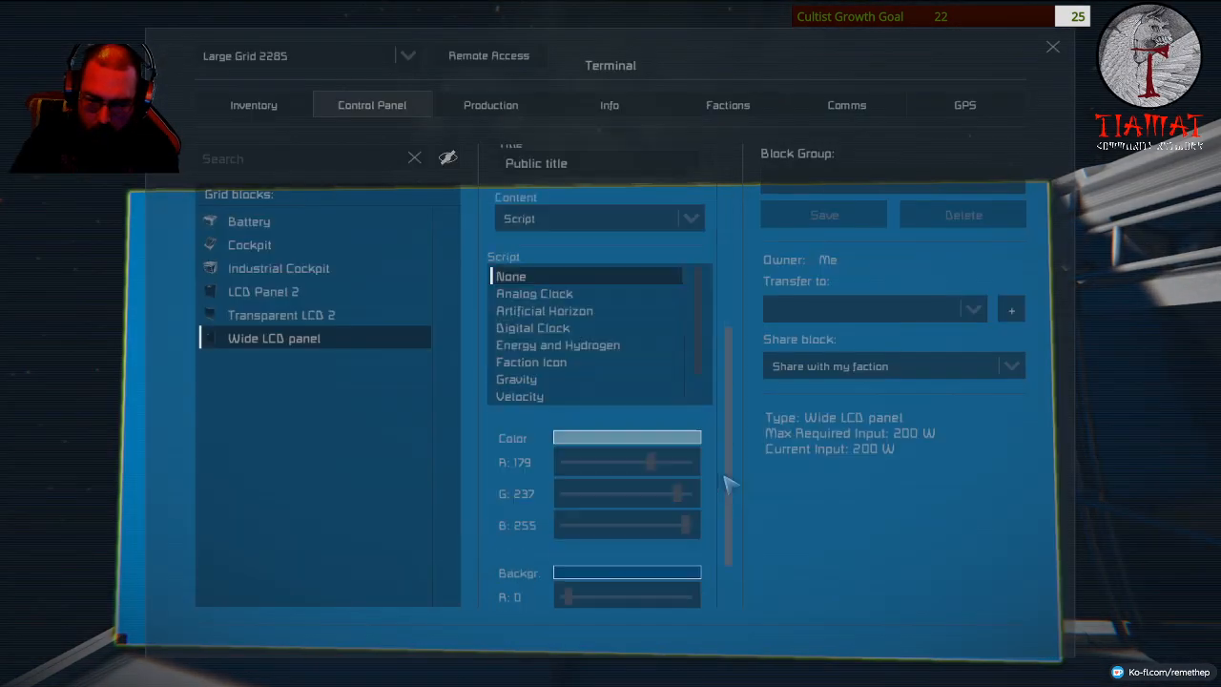
pyautogui.scroll(-2, 572, 363)
pyautogui.click(557, 380)
pyautogui.click(557, 396)
pyautogui.scroll(3, 557, 362)
pyautogui.press('Escape')
pyautogui.press('k')
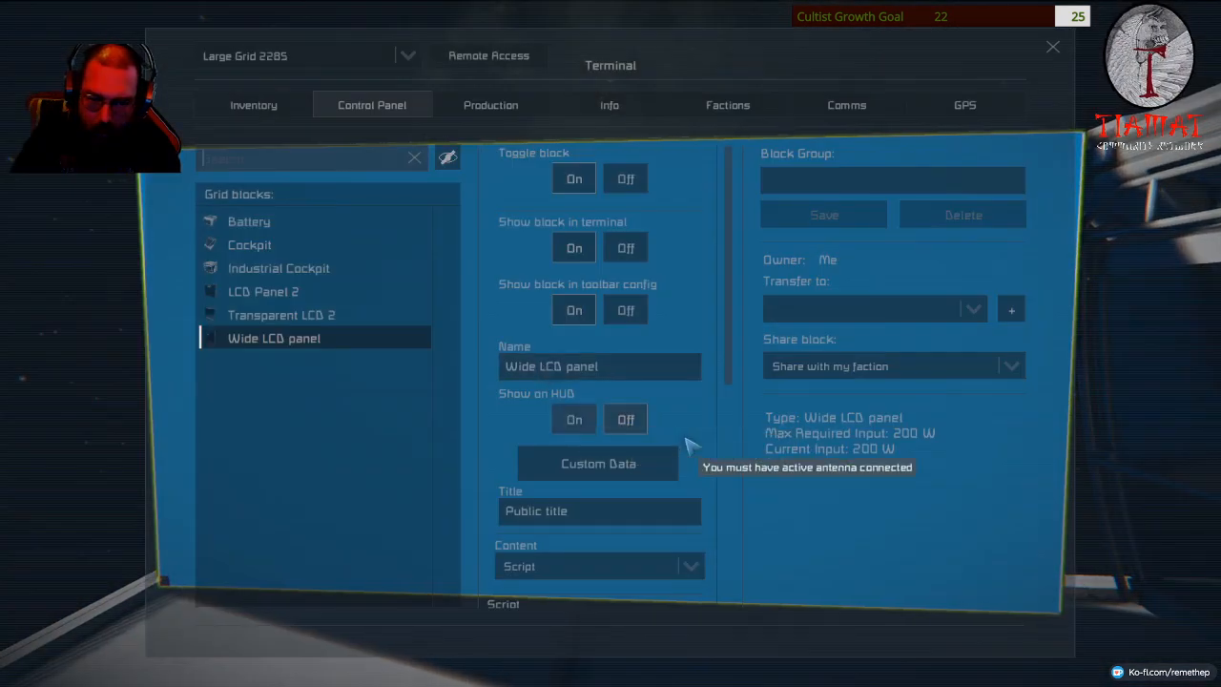
pyautogui.scroll(-5, 691, 444)
pyautogui.click(588, 311)
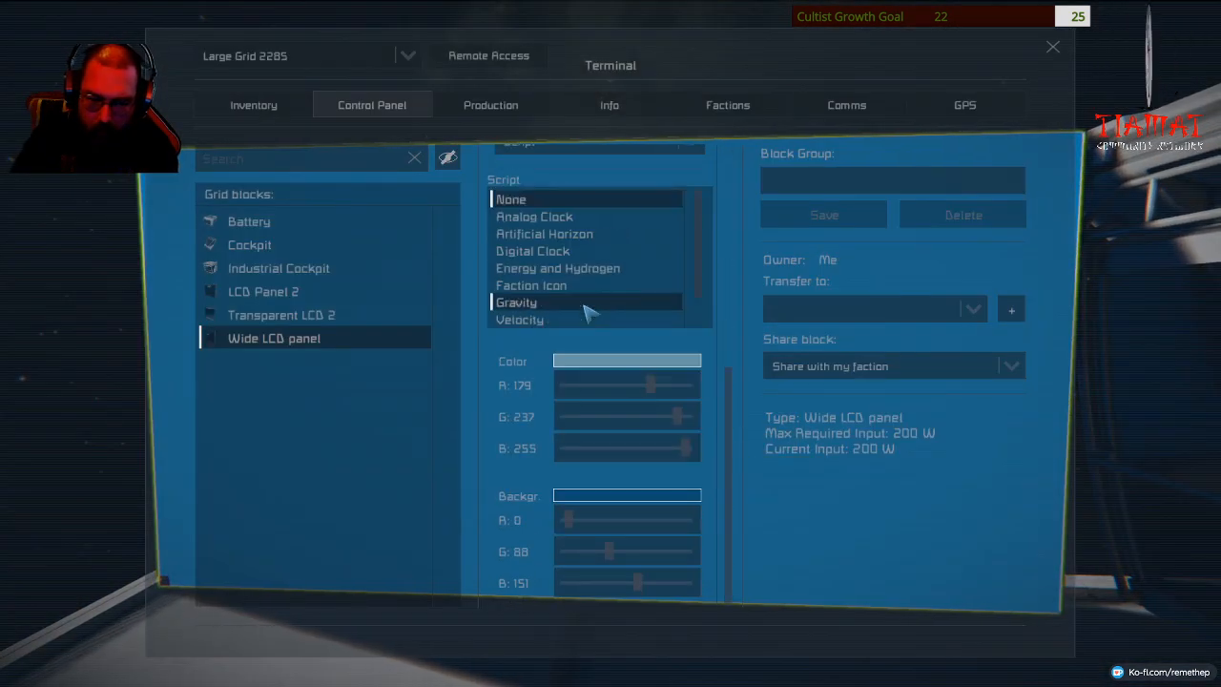
pyautogui.scroll(-3, 589, 312)
pyautogui.click(588, 312)
pyautogui.press('Escape')
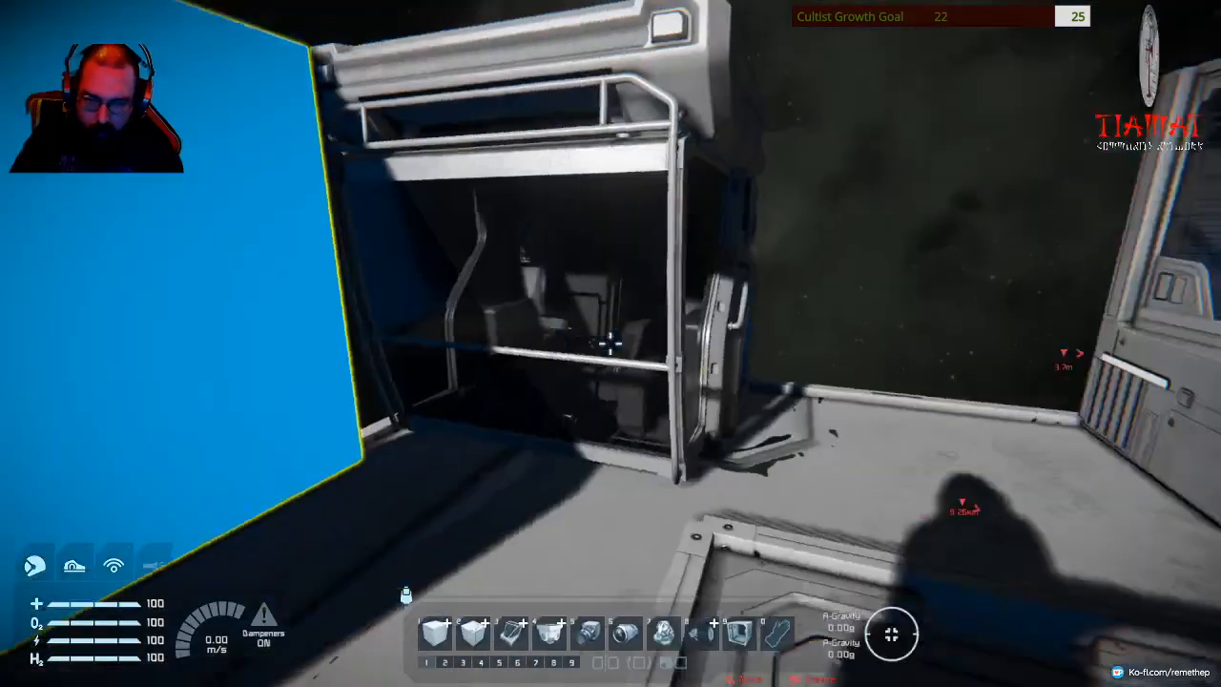
# Step back to view the blue panel beside the ONLINE screen in third-person.
pyautogui.press('v')
pyautogui.press('v')
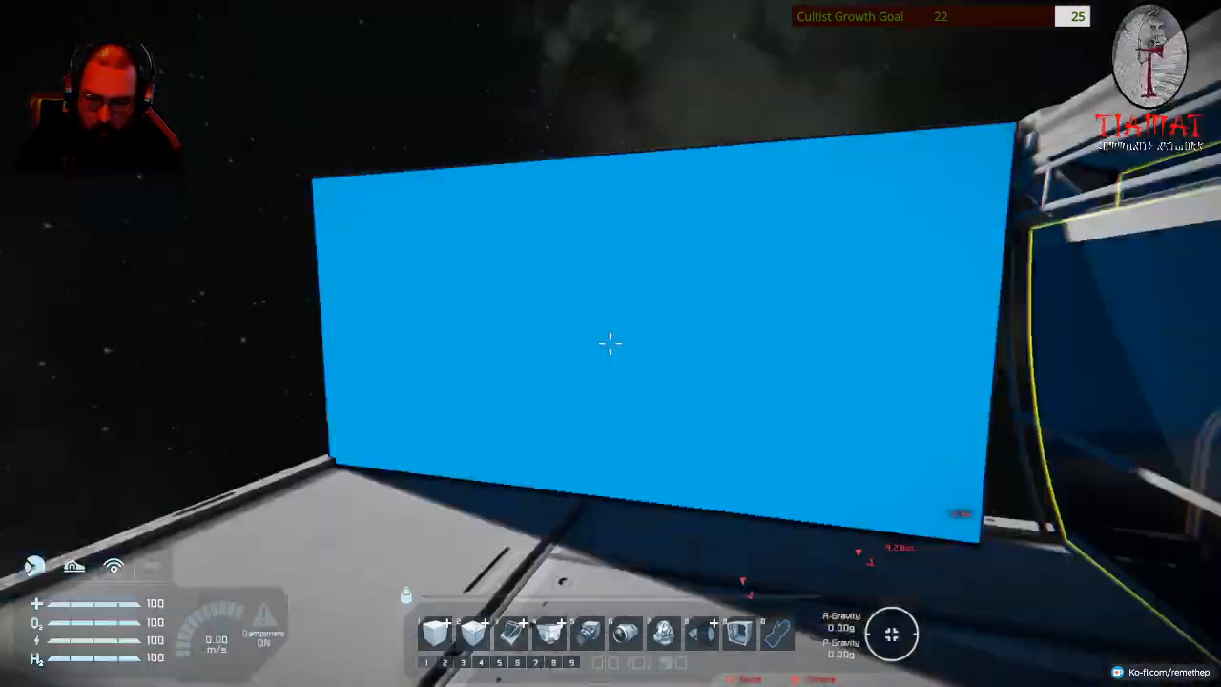
pyautogui.press('f')
pyautogui.press('Escape')
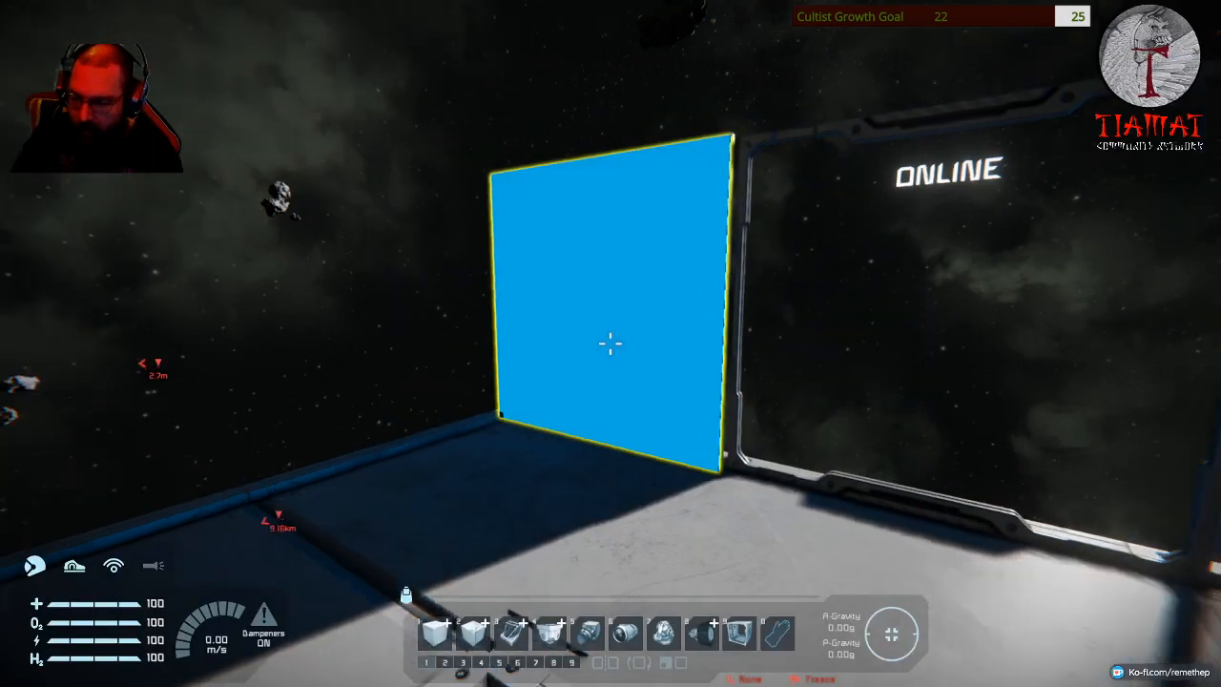
pyautogui.press('v')
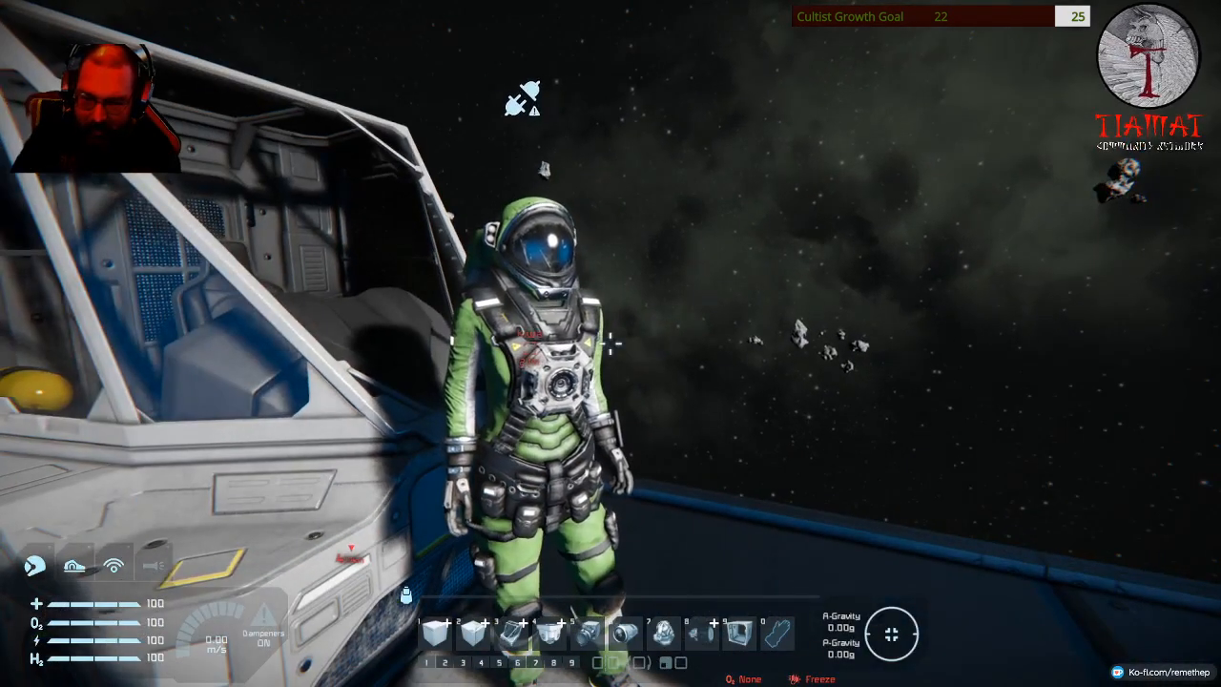
# Exit to the main menu without saving and continue the last game, where the LCD is still blue.
pyautogui.press('Escape')
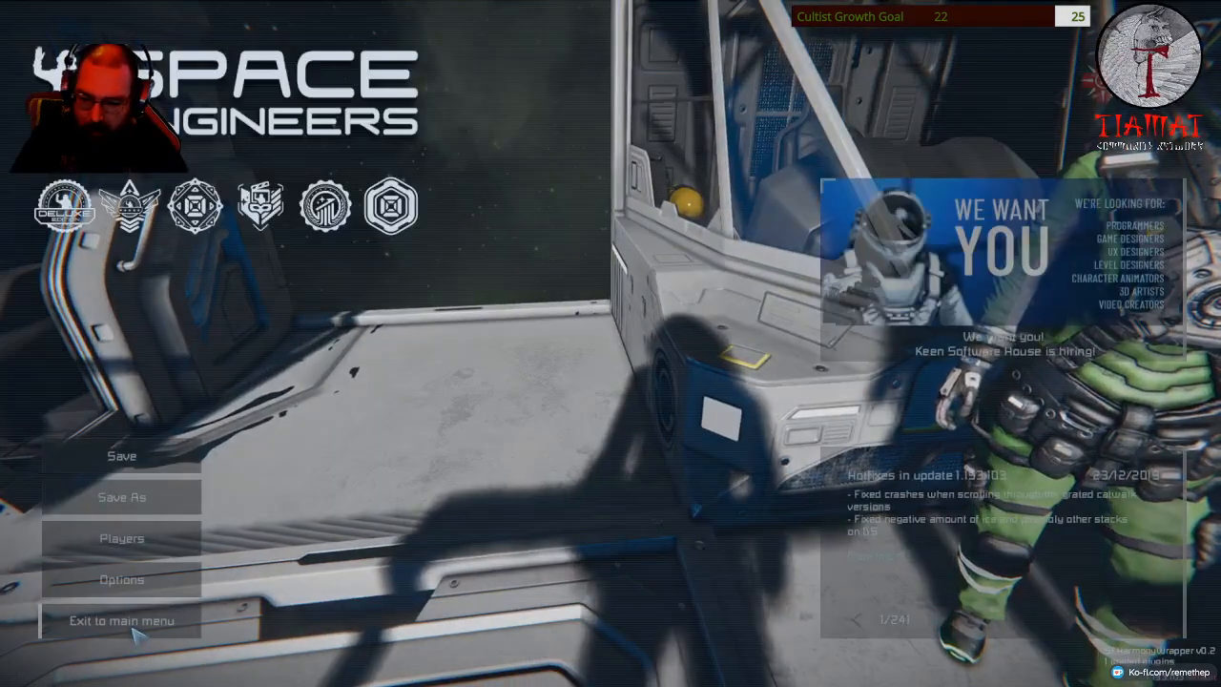
pyautogui.click(121, 619)
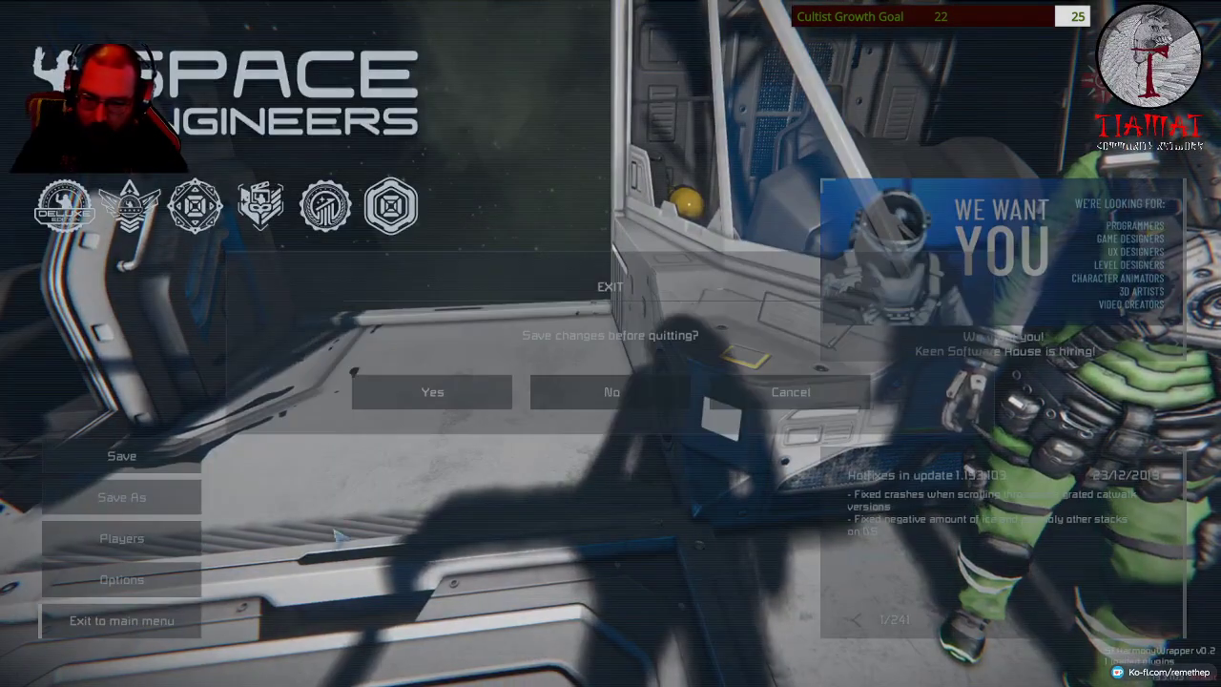
pyautogui.click(587, 400)
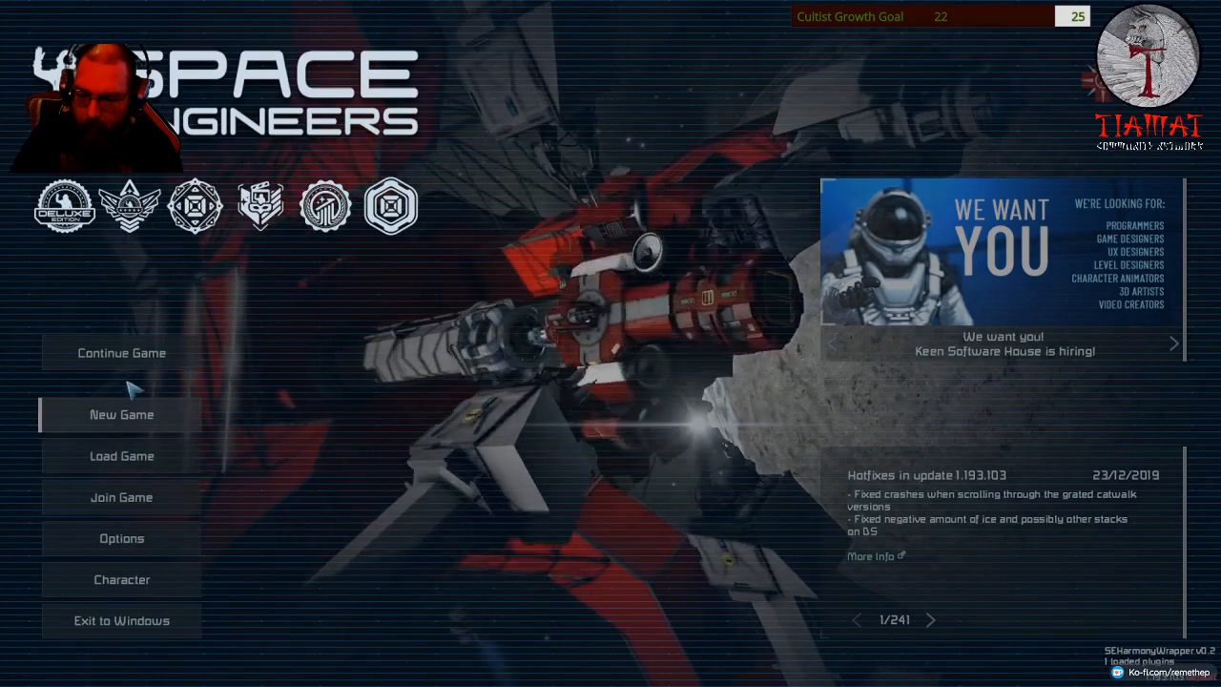
pyautogui.click(121, 352)
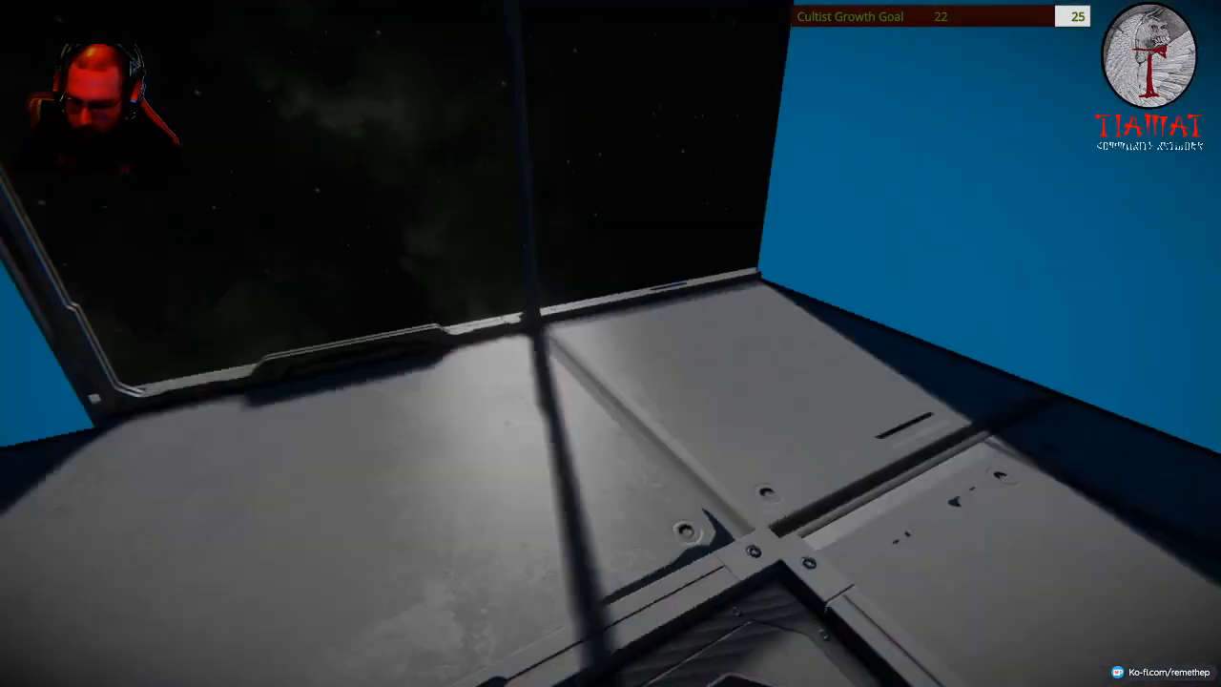
# Bring up the Admin Screen (Alt+F10) and switch it to the Entity List page.
pyautogui.press('v')
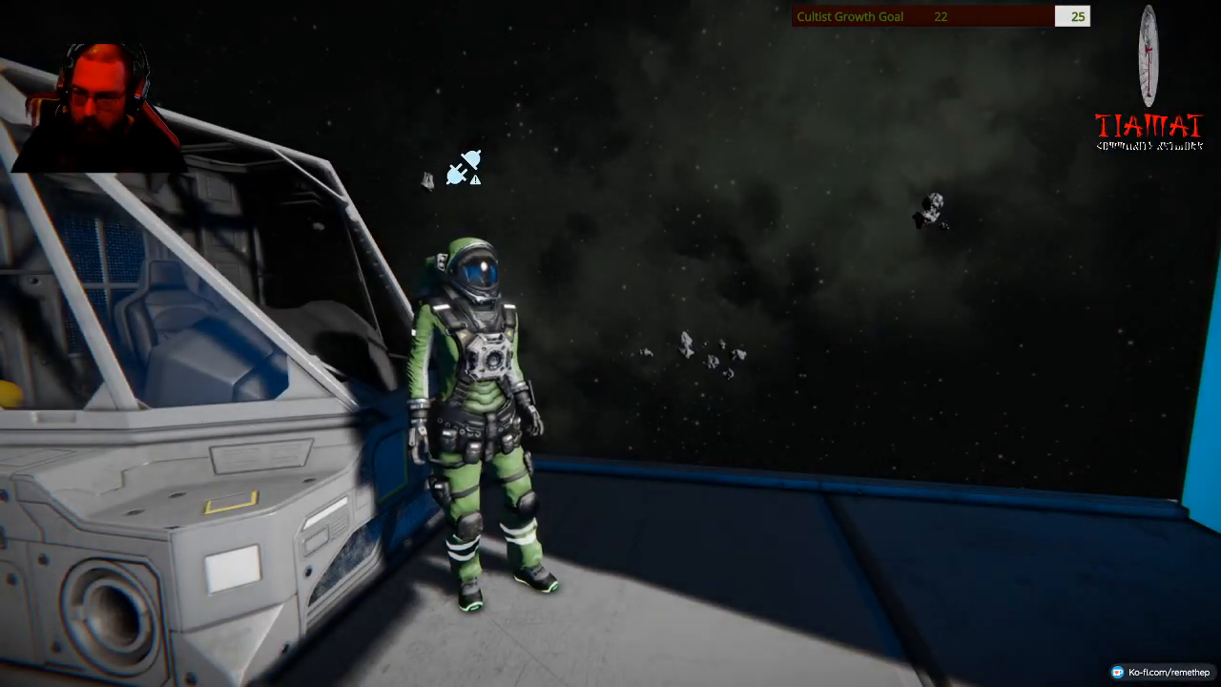
pyautogui.press('Tab')
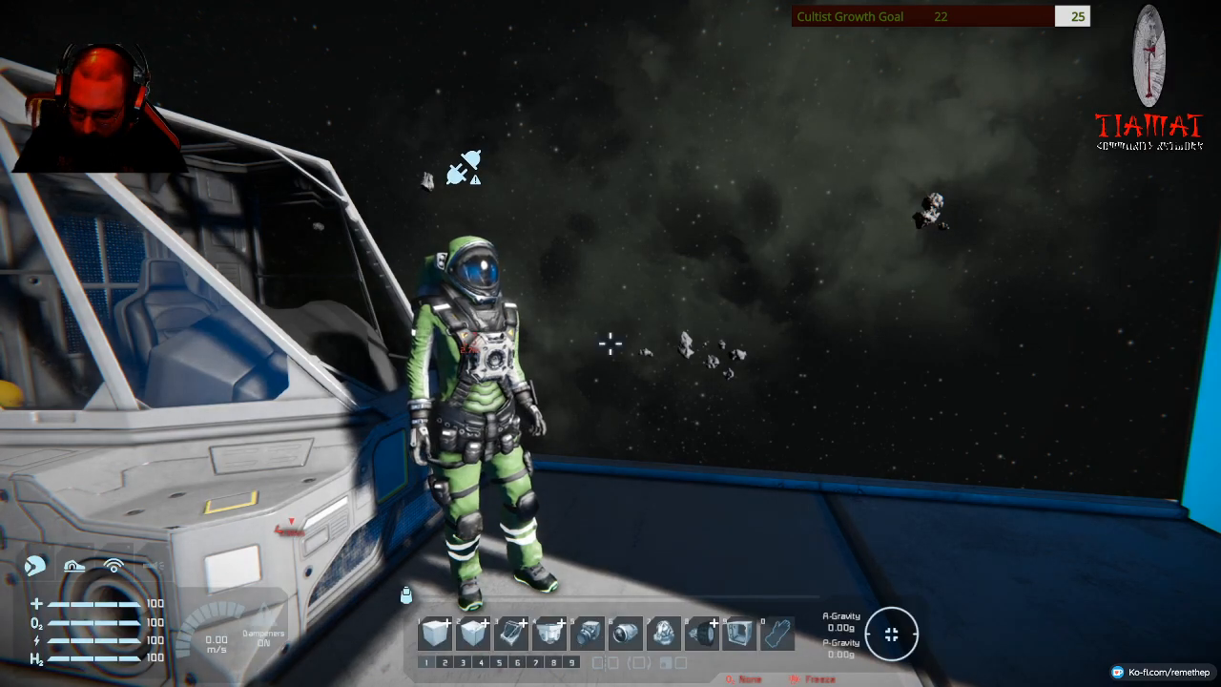
pyautogui.hotkey('alt', 'F10')
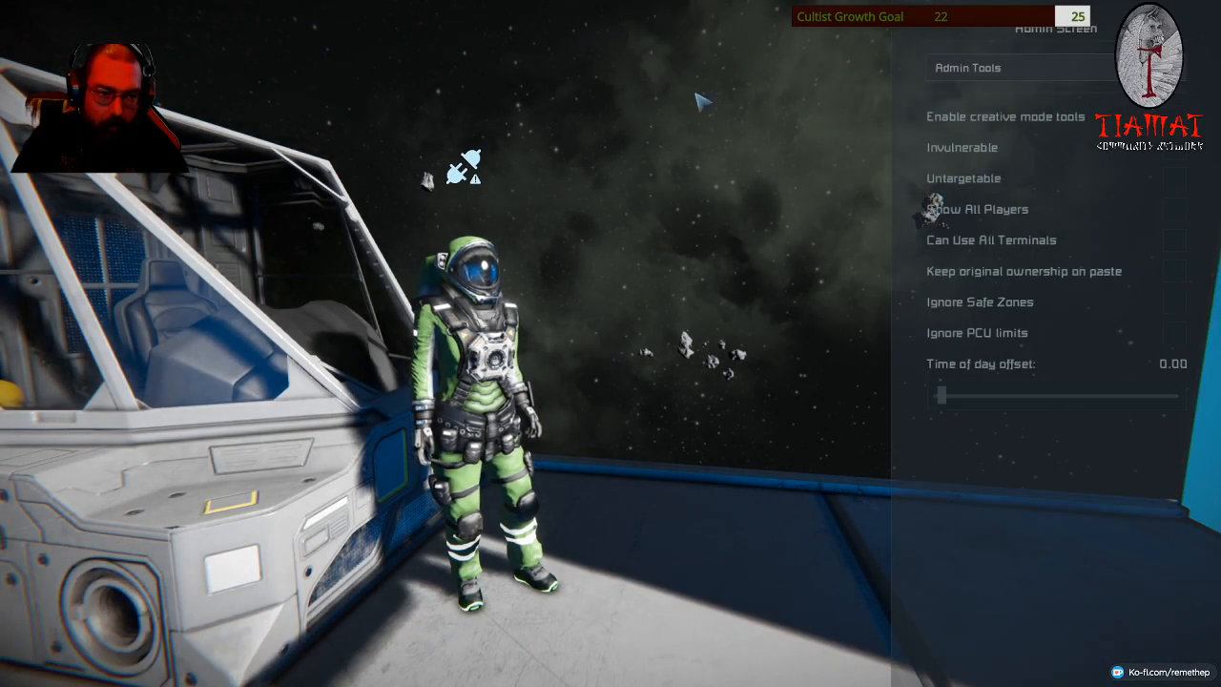
pyautogui.click(1008, 80)
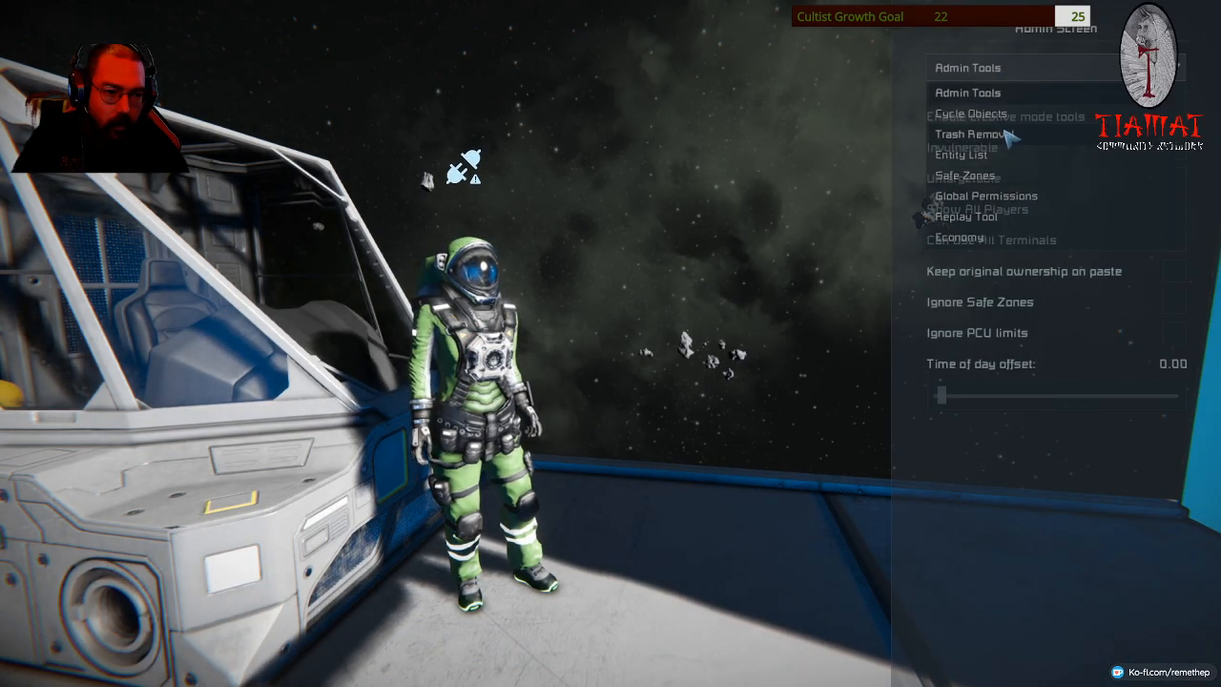
pyautogui.click(1014, 158)
# Filter the entity list by Characters, select the offline player's character and remove it.
pyautogui.click(1044, 122)
pyautogui.click(1037, 196)
pyautogui.click(1032, 126)
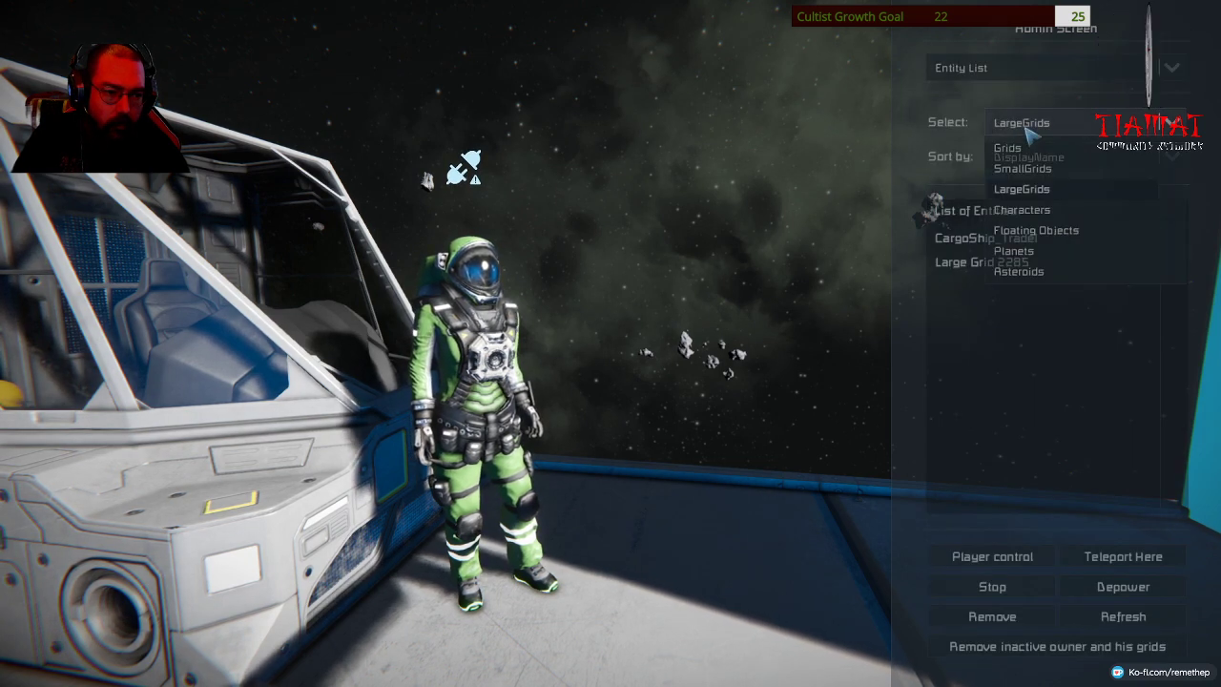
pyautogui.click(1021, 208)
pyautogui.click(973, 239)
pyautogui.doubleClick(973, 239)
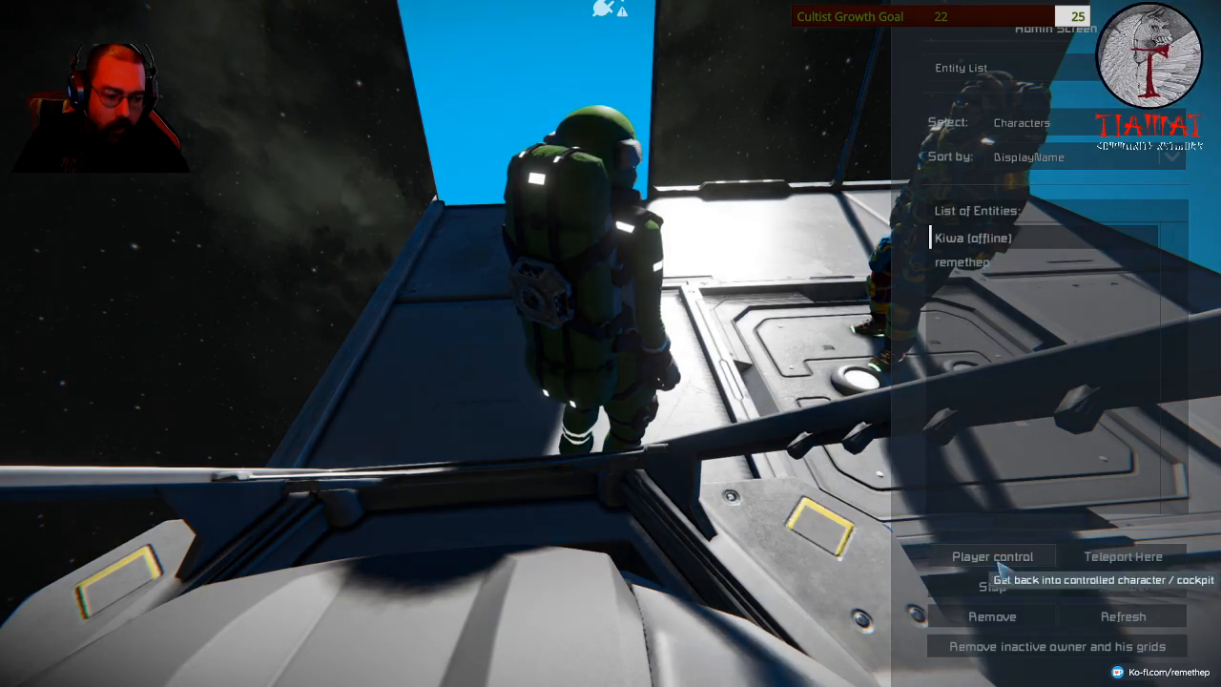
pyautogui.click(992, 616)
# Leave the admin screen, return to first person and interact with the nearby wide LCD panel.
pyautogui.press('Escape')
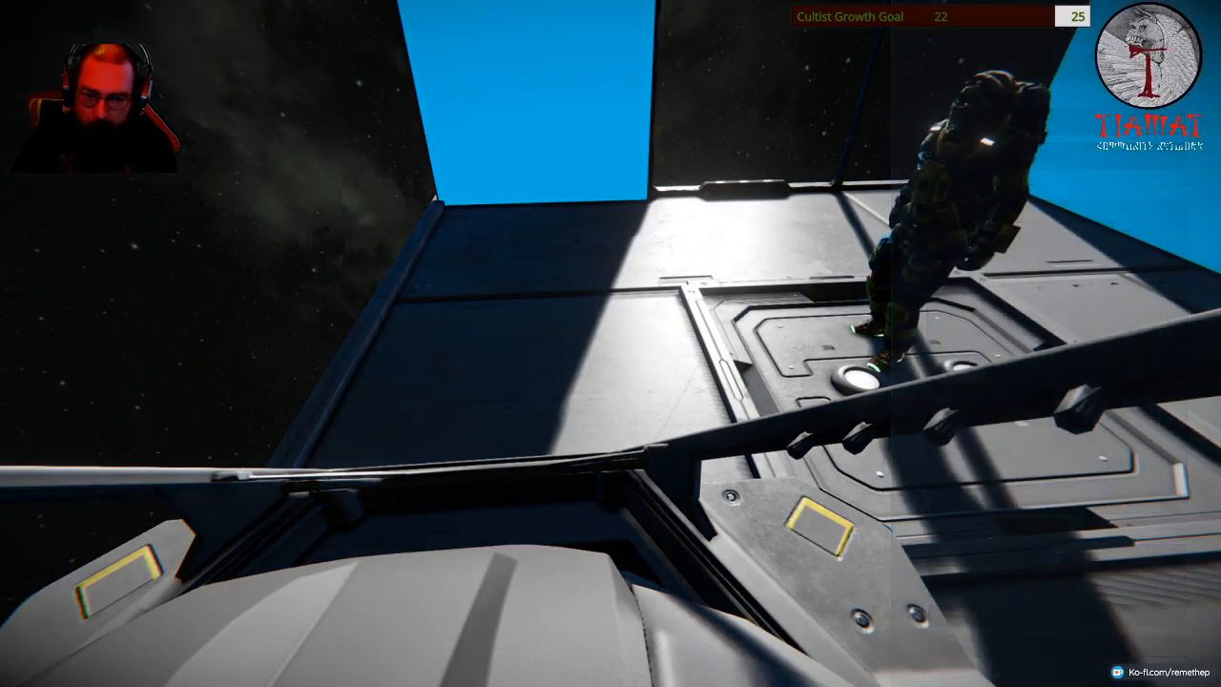
pyautogui.press('F6')
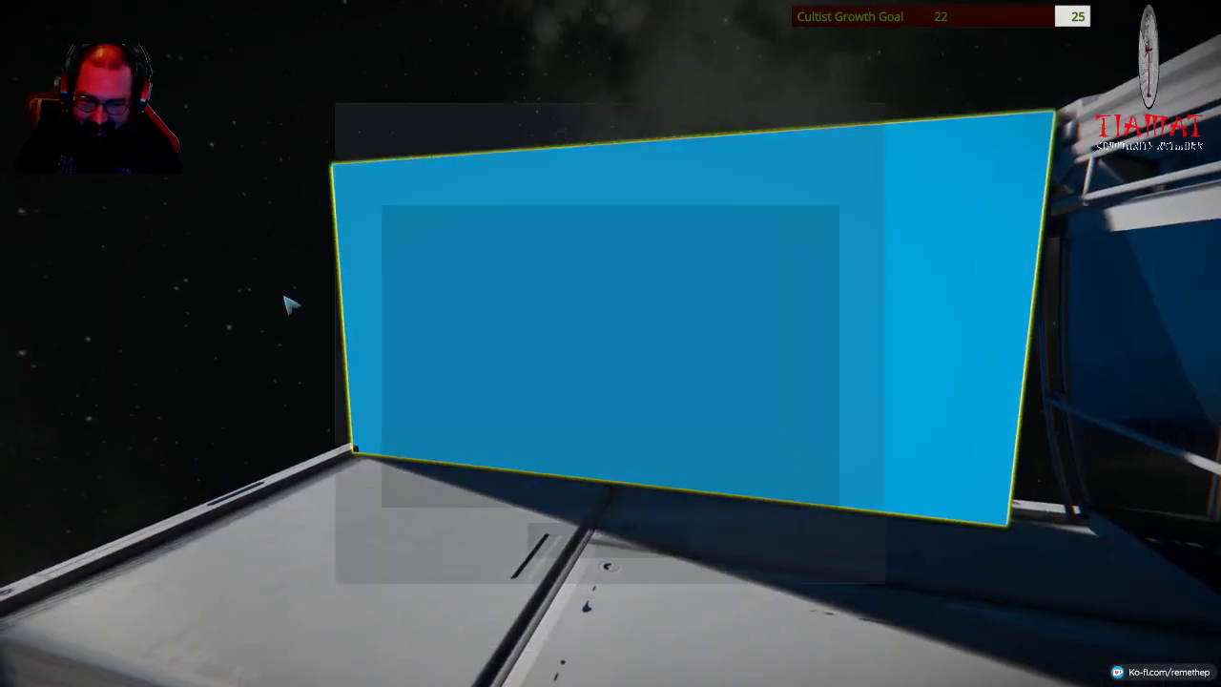
pyautogui.press('f')
pyautogui.press('Escape')
# Set the wide LCD panel's content to Script with the Gravity script.
pyautogui.press('k')
pyautogui.click(605, 567)
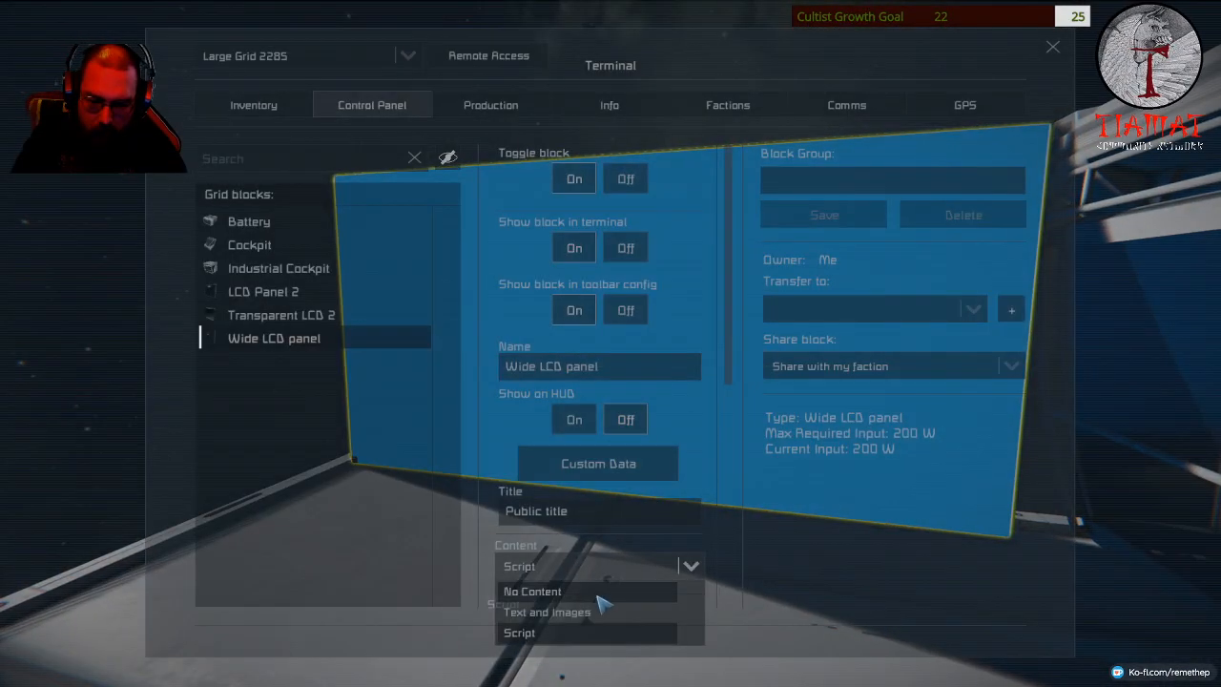
pyautogui.click(591, 580)
pyautogui.scroll(-3, 706, 458)
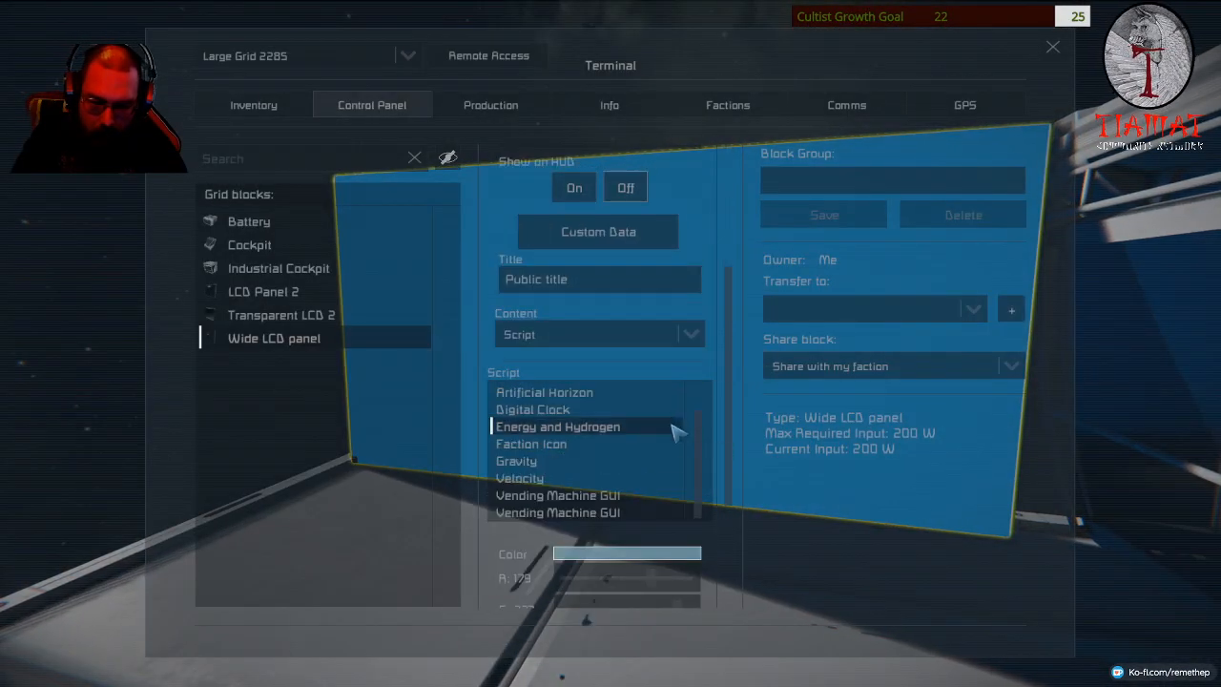
pyautogui.scroll(2, 667, 439)
pyautogui.scroll(-2, 667, 449)
pyautogui.click(650, 461)
pyautogui.scroll(2, 651, 464)
pyautogui.press('Escape')
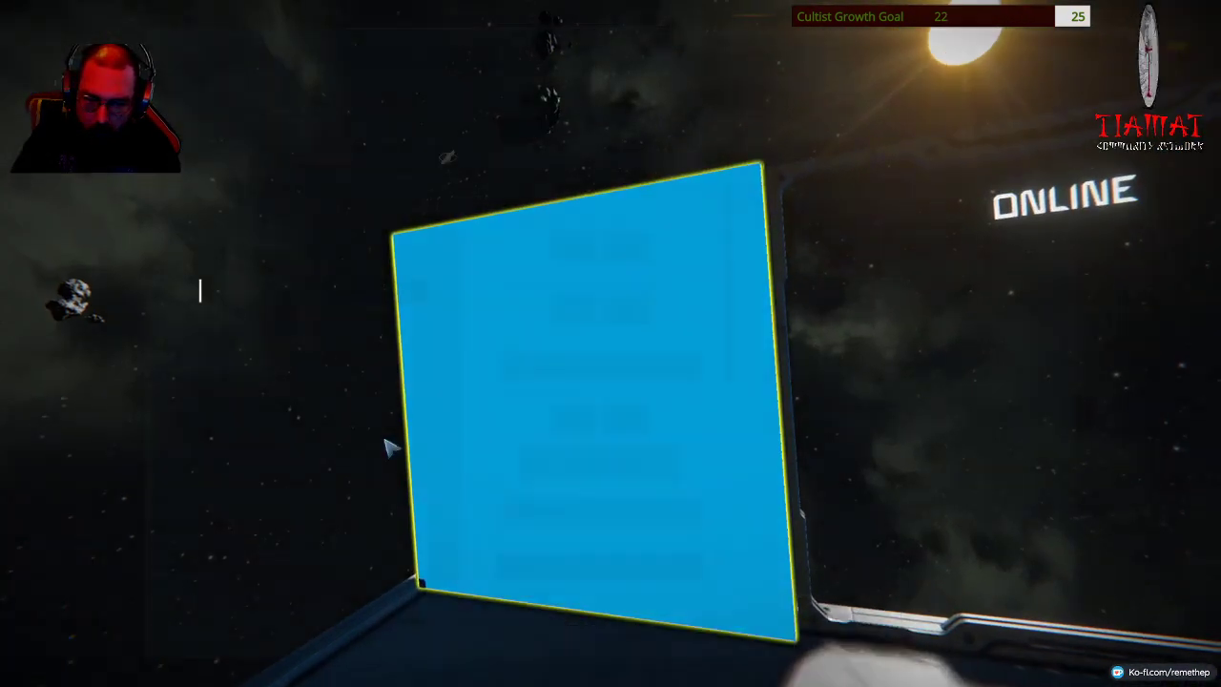
# Cycle LCD Panel 2's content through None and Text and Images.
pyautogui.press('k')
pyautogui.click(588, 568)
pyautogui.click(553, 585)
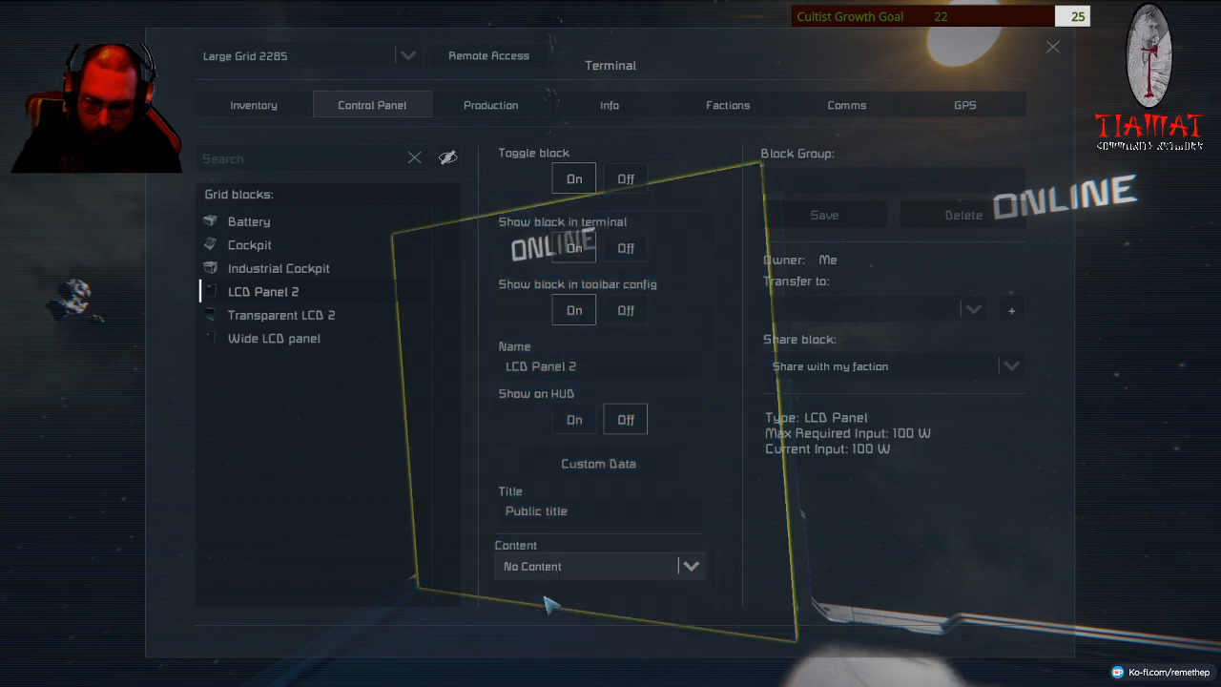
pyautogui.click(557, 566)
pyautogui.click(553, 602)
pyautogui.scroll(-6, 736, 492)
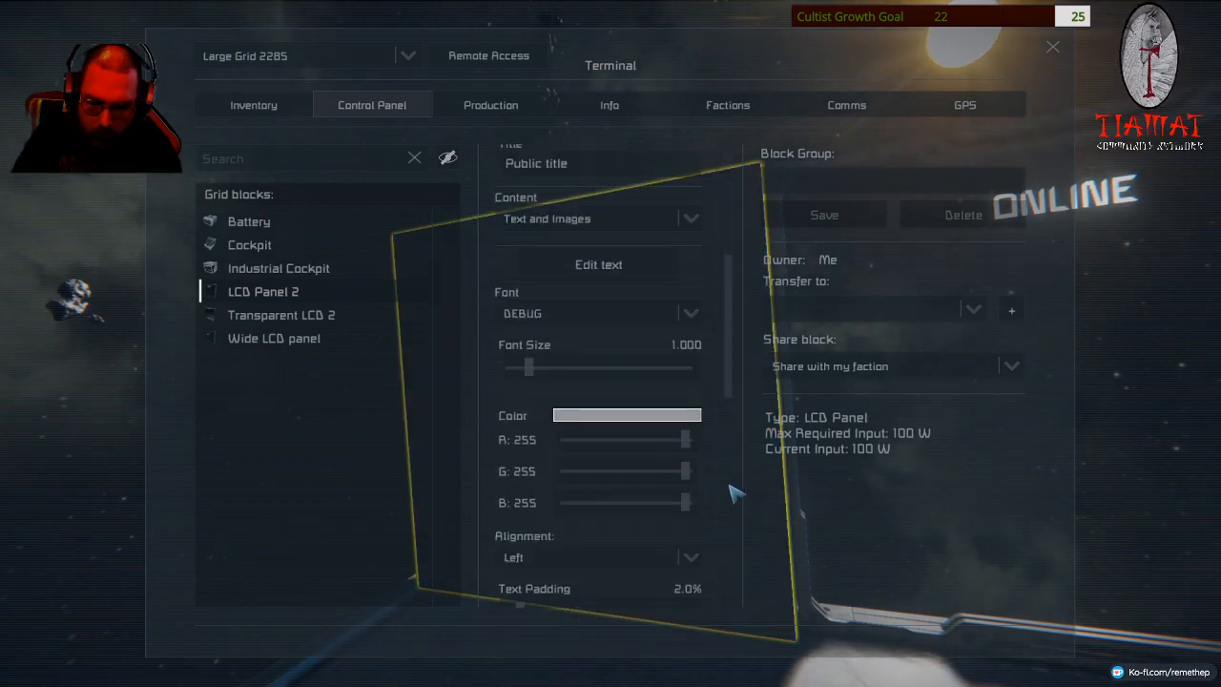
pyautogui.scroll(-4, 736, 492)
pyautogui.scroll(-3, 736, 492)
pyautogui.scroll(10, 736, 492)
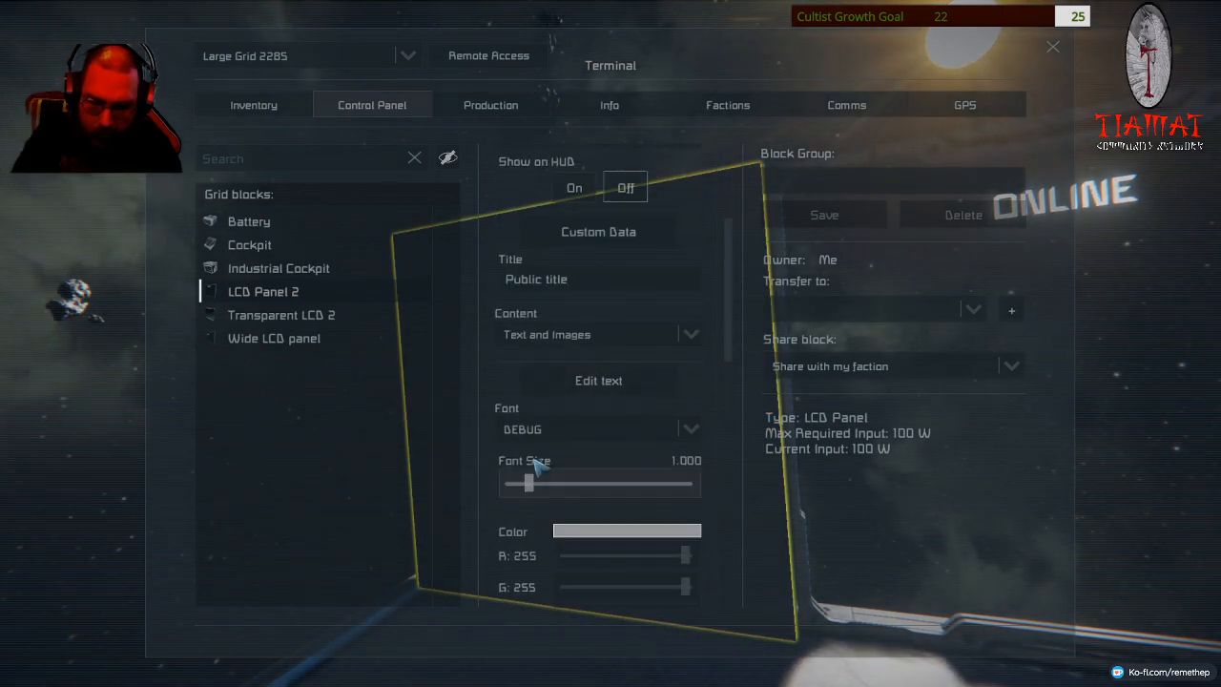
# Set LCD Panel 2's content to Script with the Vending Machine GUI script, then start saving the world.
pyautogui.click(532, 336)
pyautogui.click(519, 401)
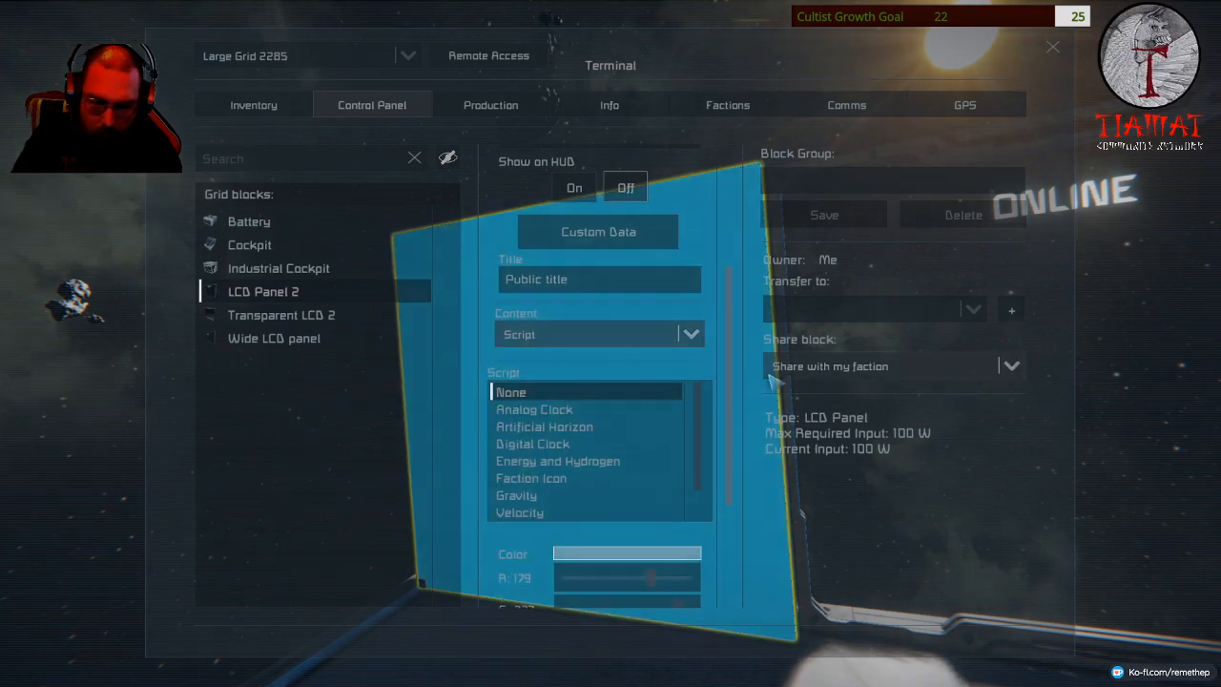
pyautogui.scroll(-5, 735, 377)
pyautogui.click(557, 303)
pyautogui.press('Escape')
pyautogui.press('Escape')
pyautogui.click(122, 456)
# Confirm the save, exit Chrome World to the main menu and continue the game to reload it.
pyautogui.click(506, 387)
pyautogui.click(121, 620)
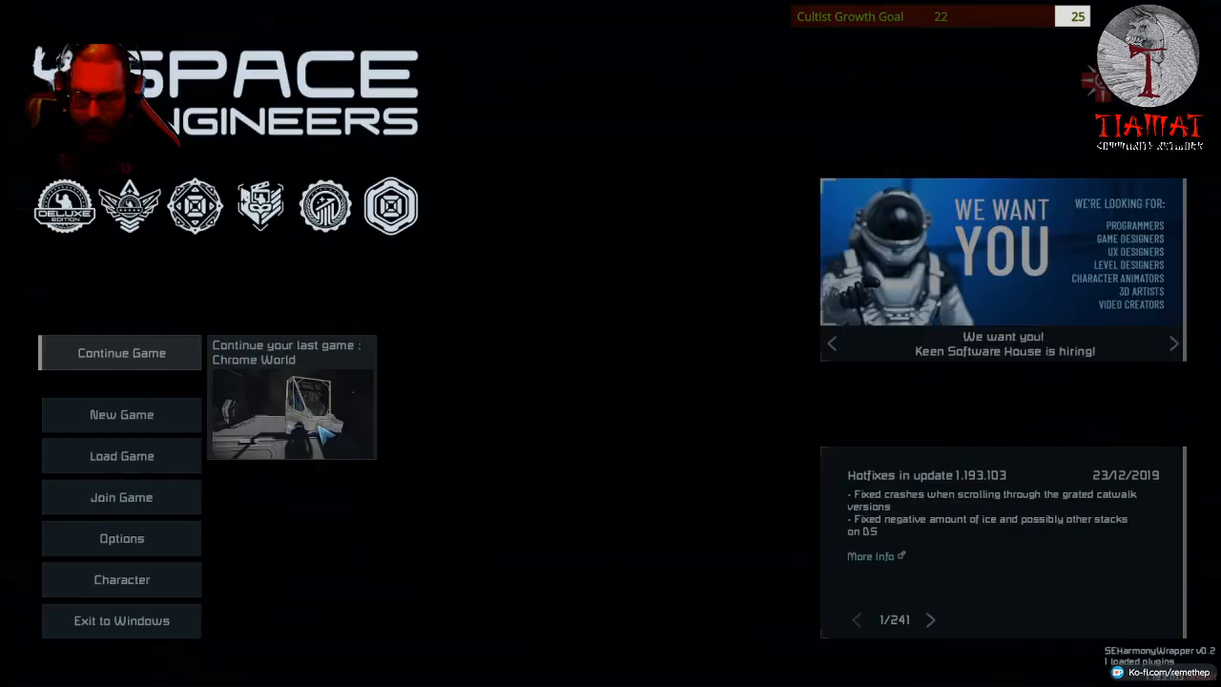
pyautogui.click(121, 620)
pyautogui.click(520, 398)
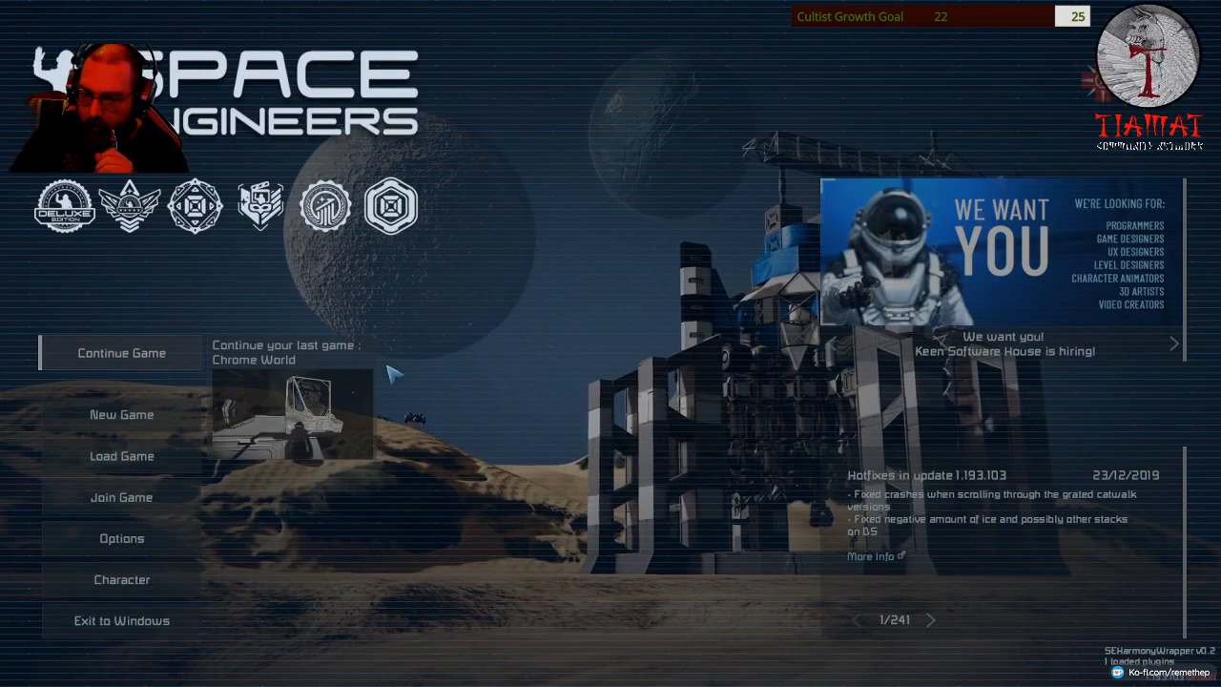
pyautogui.click(121, 353)
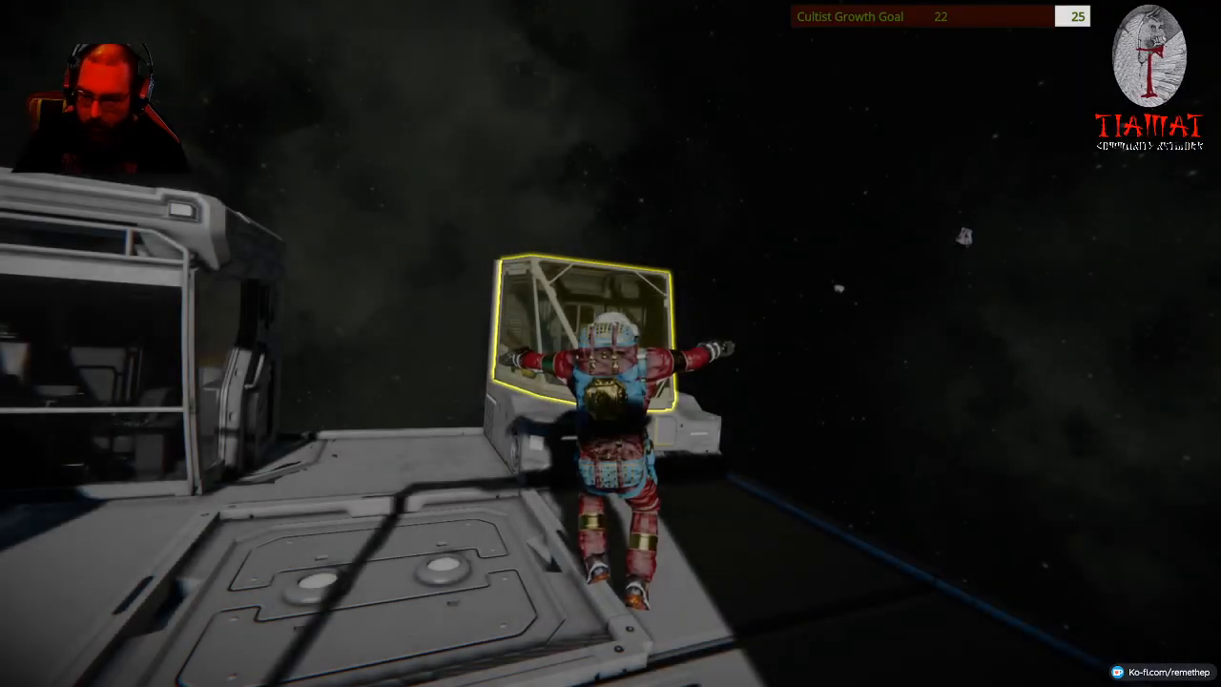
# Set LCD Panel 2's content to Script and choose the CEF Web Browser script for it.
pyautogui.press('F3')
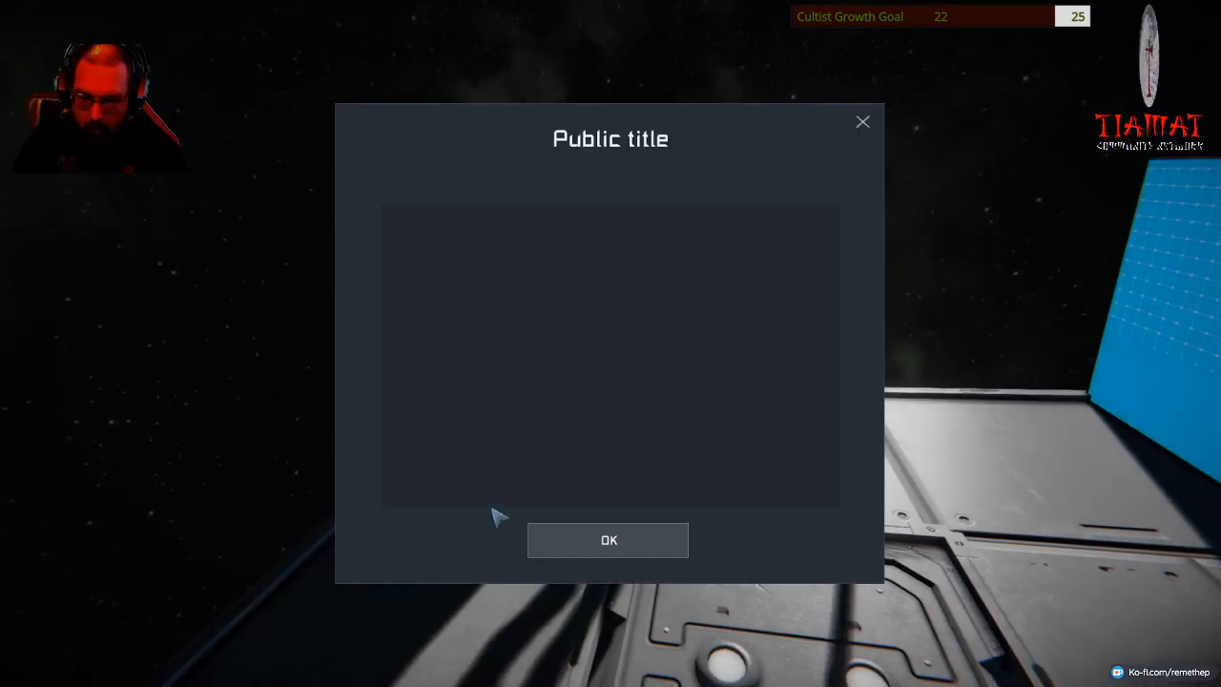
pyautogui.click(609, 540)
pyautogui.press('k')
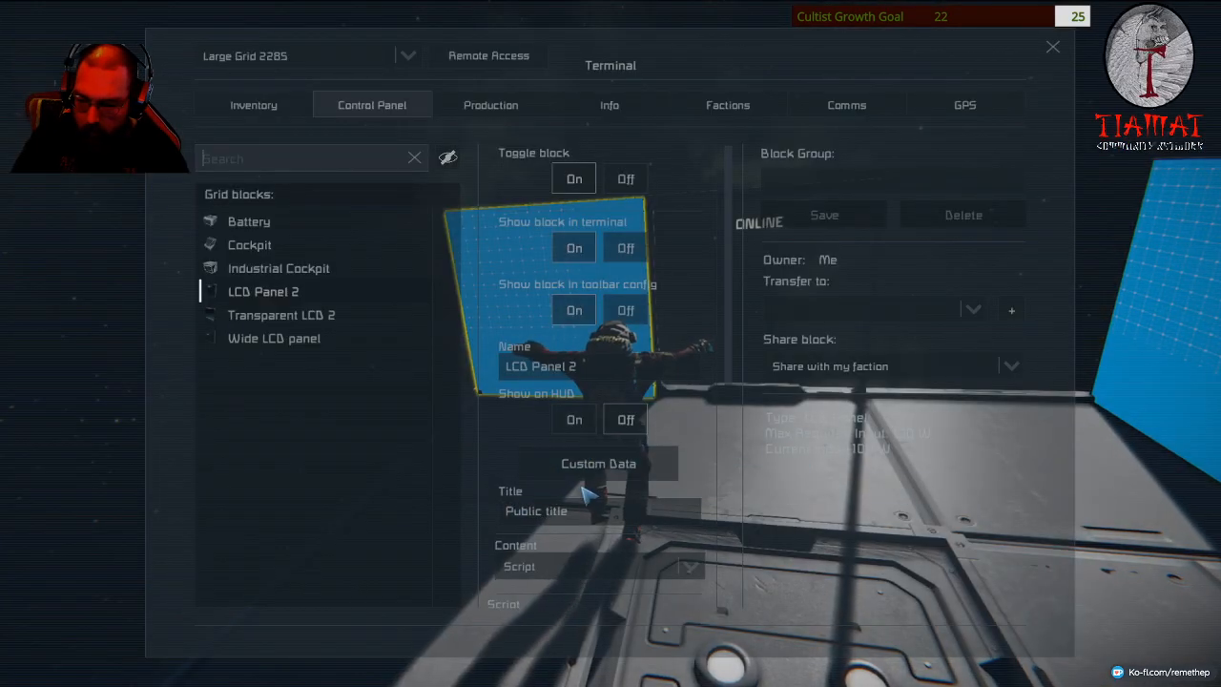
pyautogui.click(572, 566)
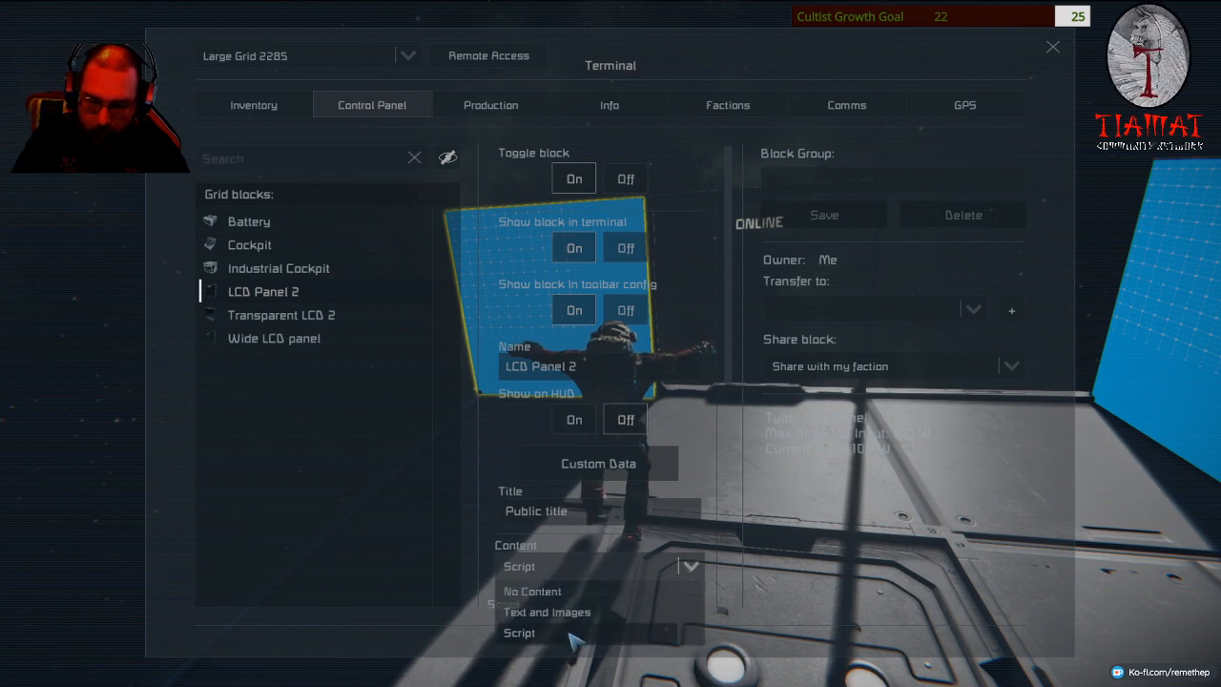
pyautogui.click(519, 632)
pyautogui.scroll(-5, 572, 382)
pyautogui.scroll(-3, 573, 334)
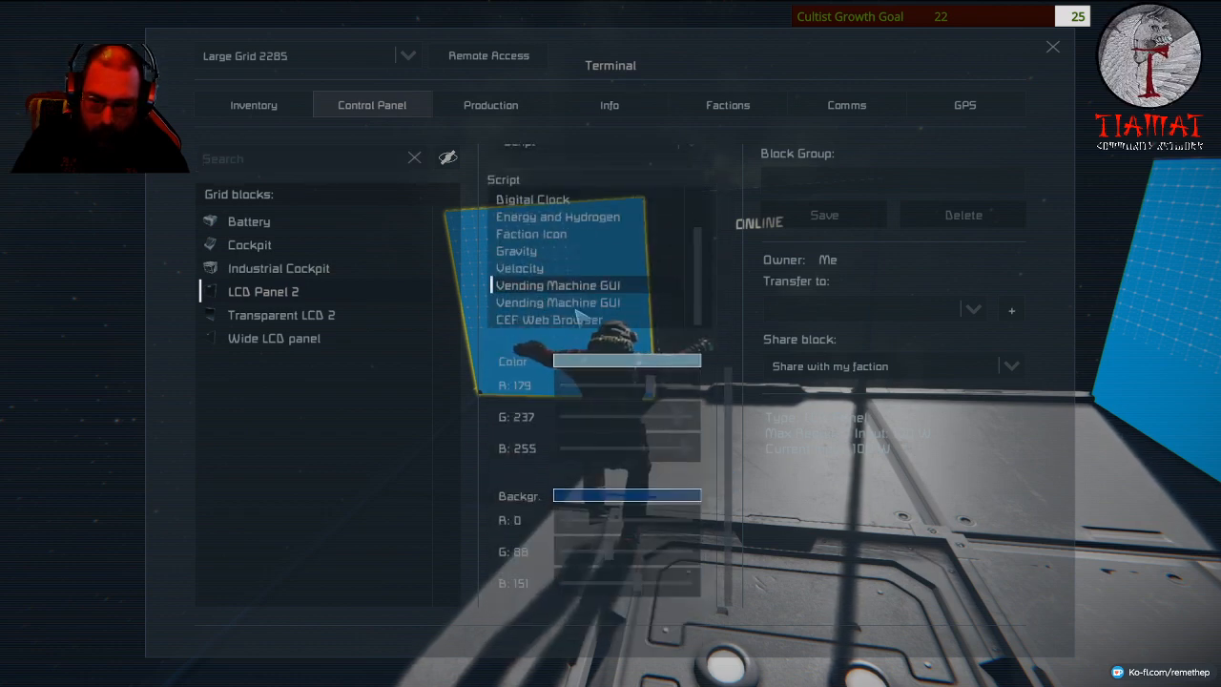
pyautogui.click(550, 319)
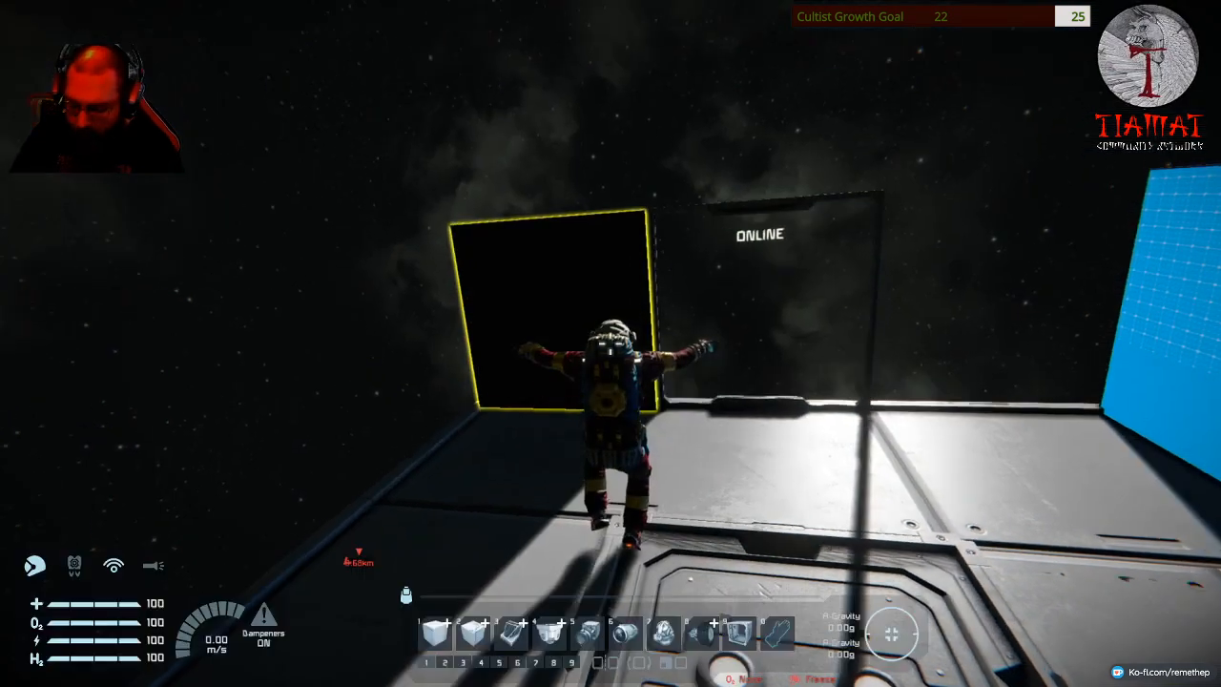
pyautogui.moveTo(611, 343); pyautogui.dragTo(381, 343)
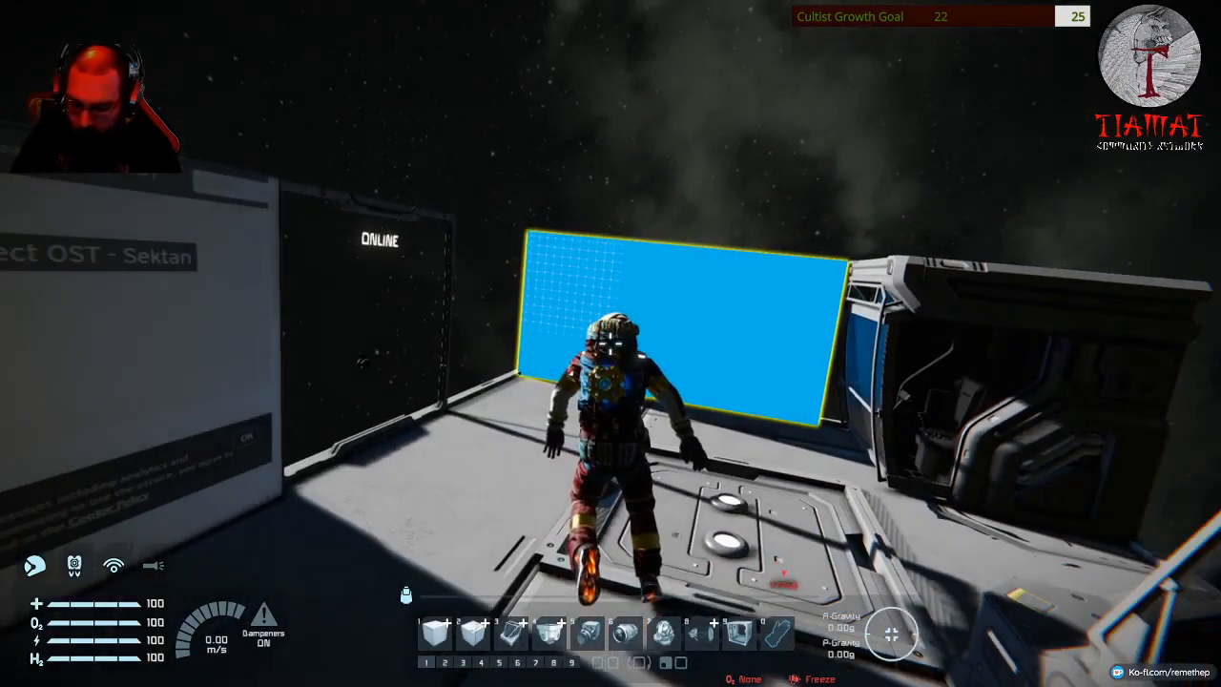
# Fly in first person along the platform structure, putting away the held armour block.
pyautogui.press('v')
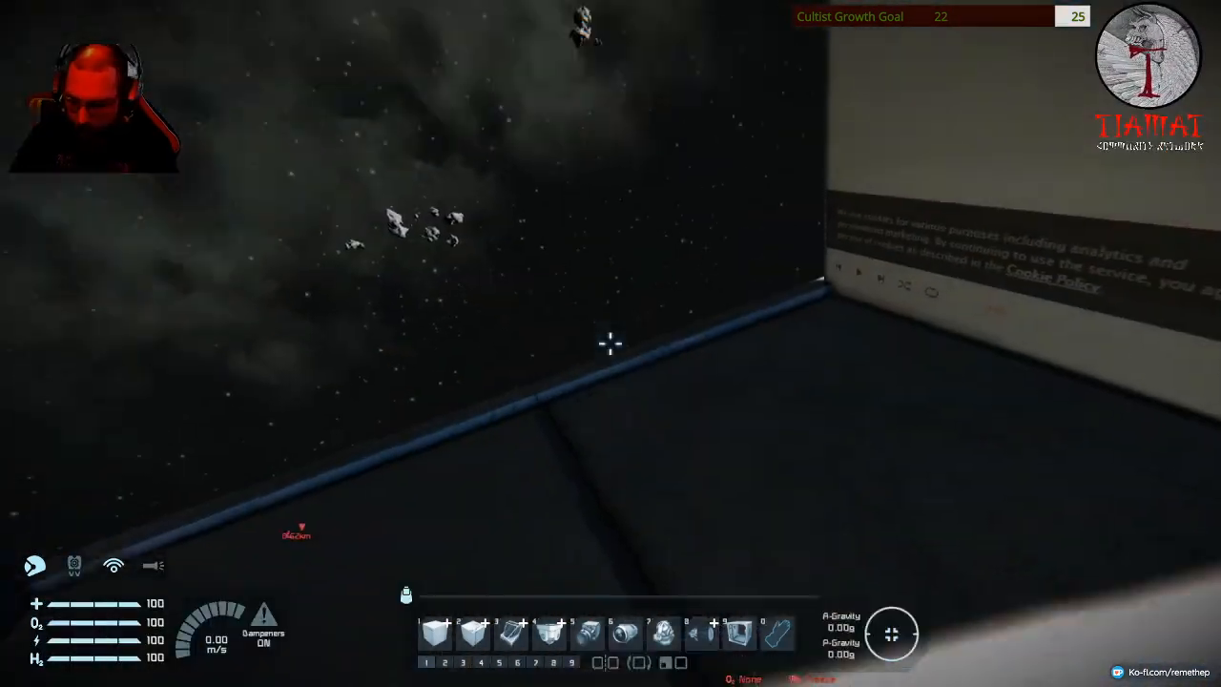
pyautogui.press('1')
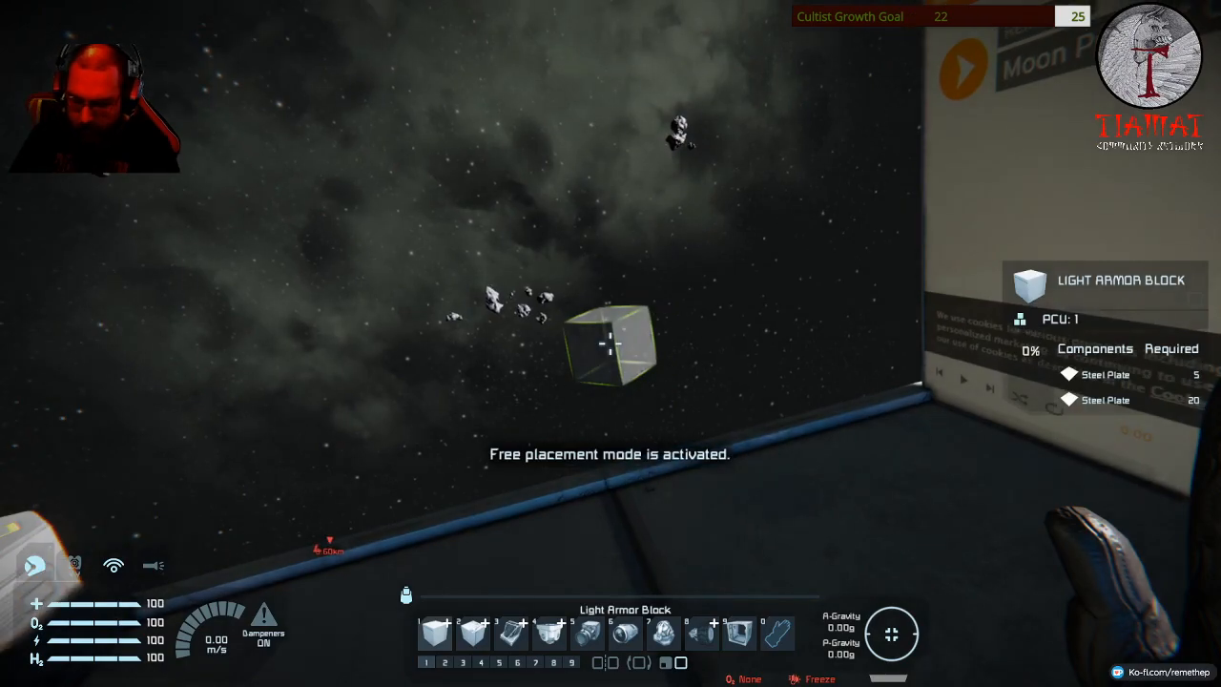
pyautogui.press('w')
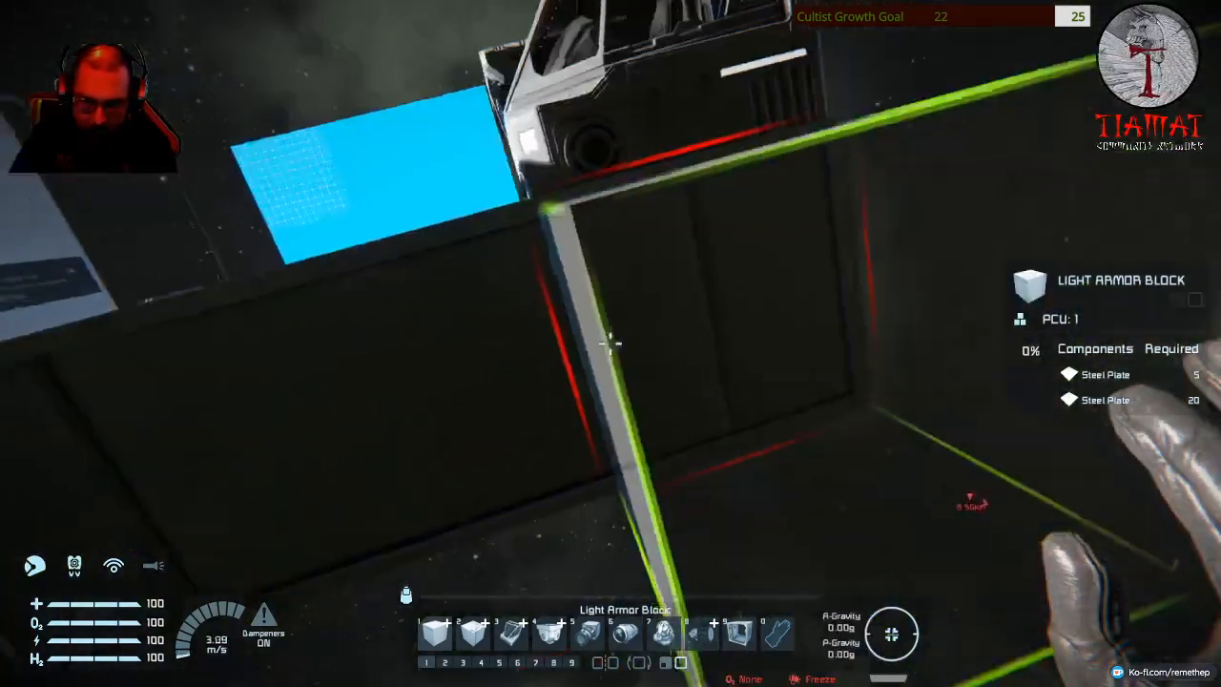
pyautogui.press('w')
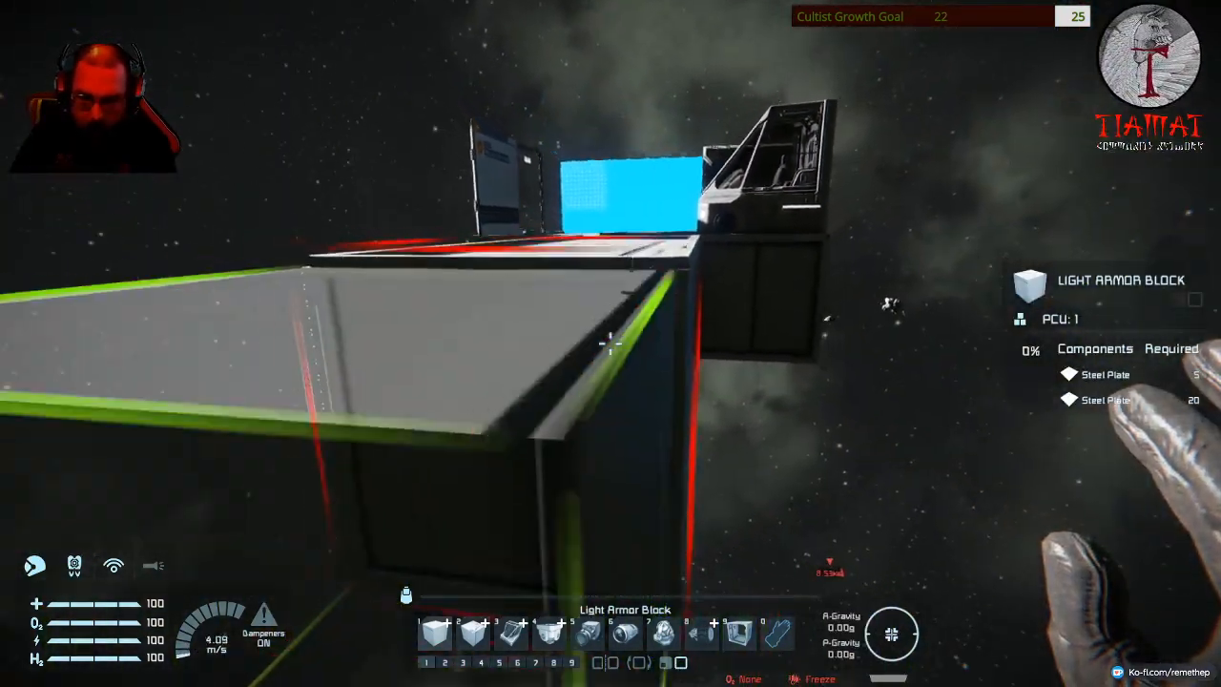
pyautogui.press('w')
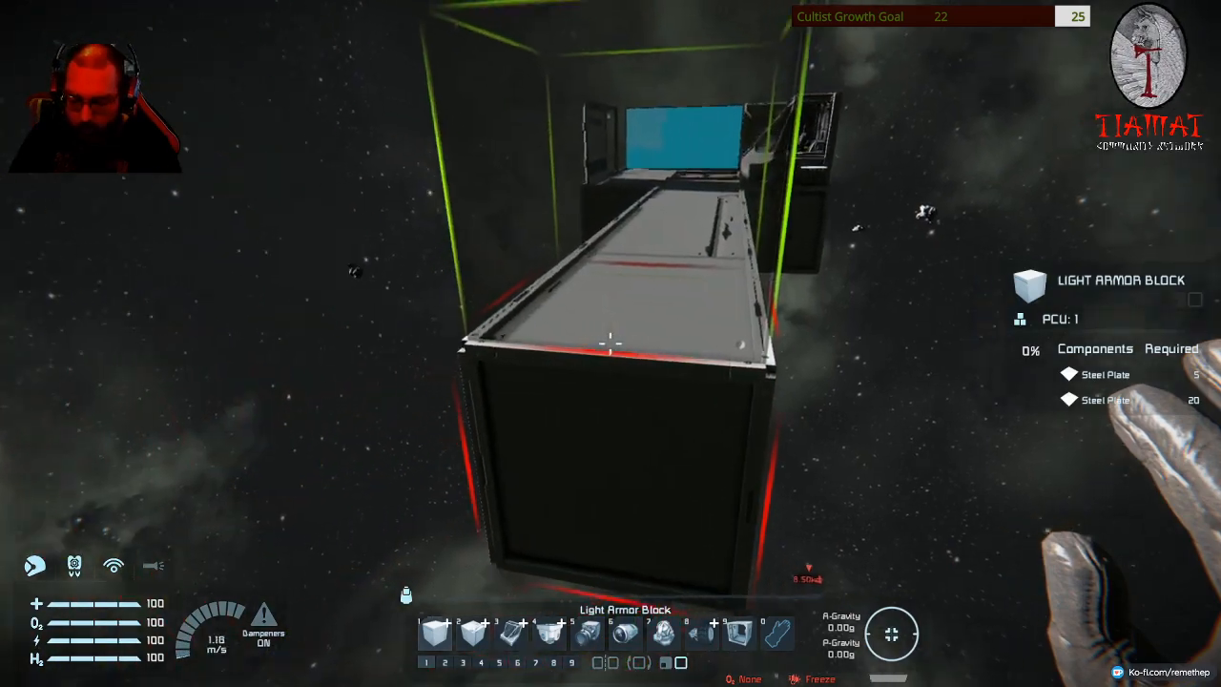
pyautogui.press('0')
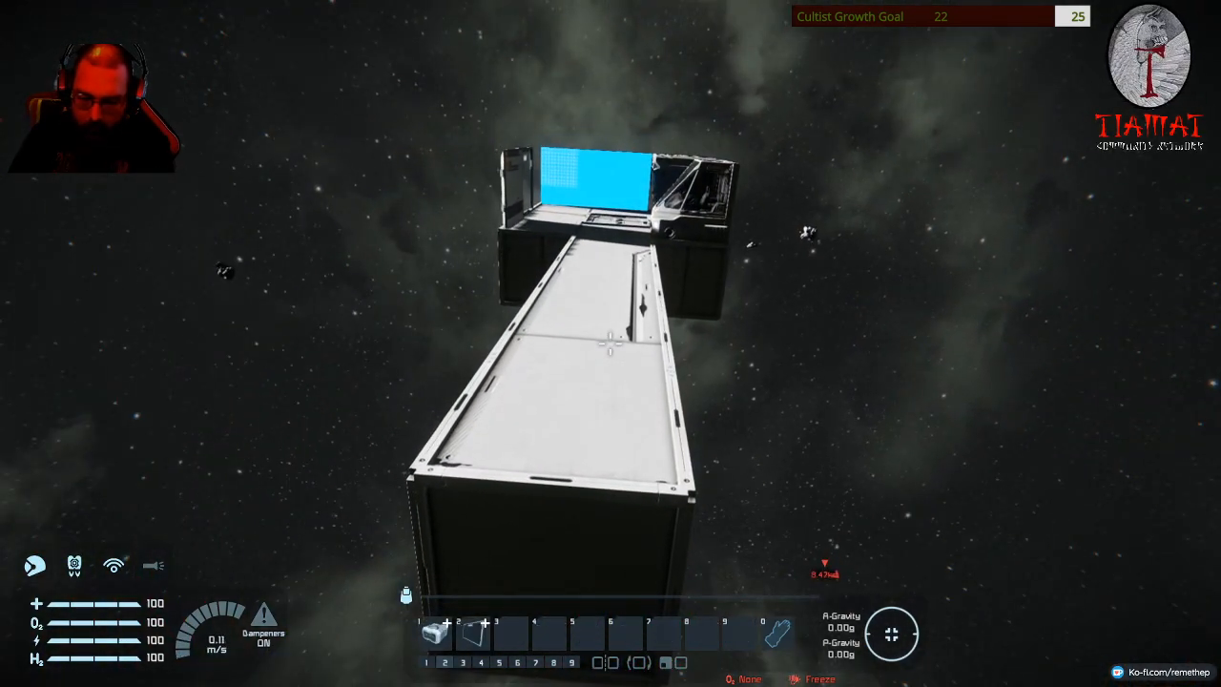
pyautogui.write('g')
pyautogui.write('gr')
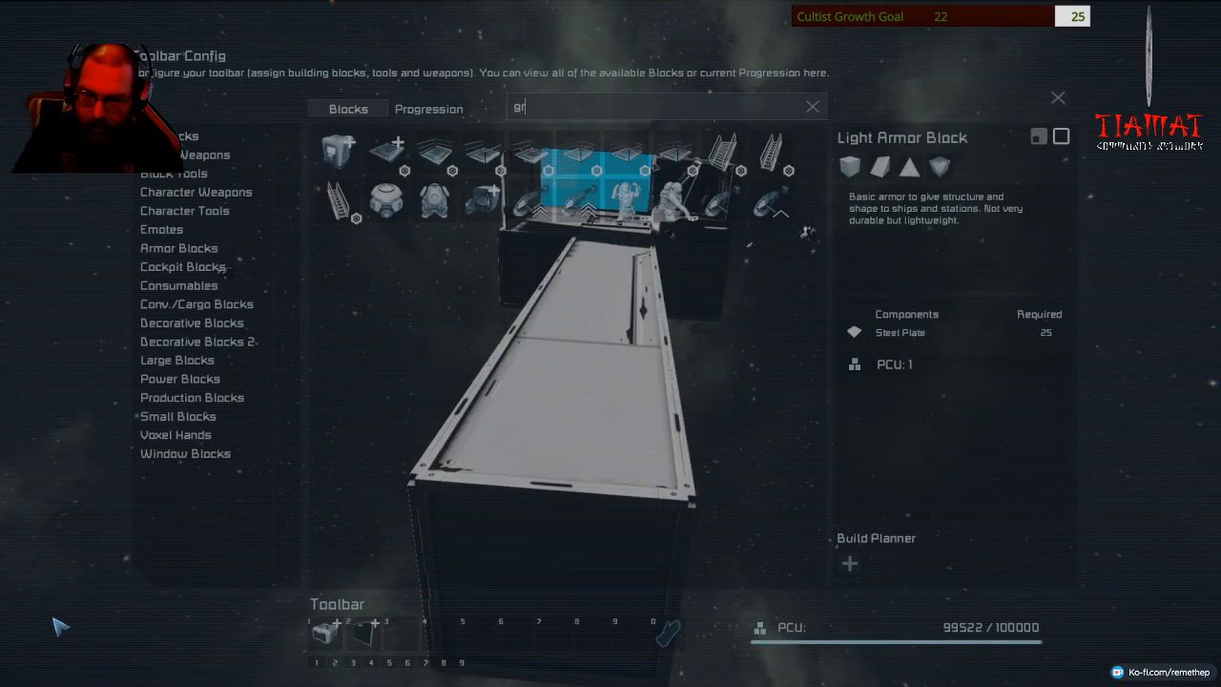
# Hotbar the Gravity Generator, place it on the structure and move up to the wide screen panel.
pyautogui.moveTo(386, 201)
pyautogui.doubleClick(401, 217)
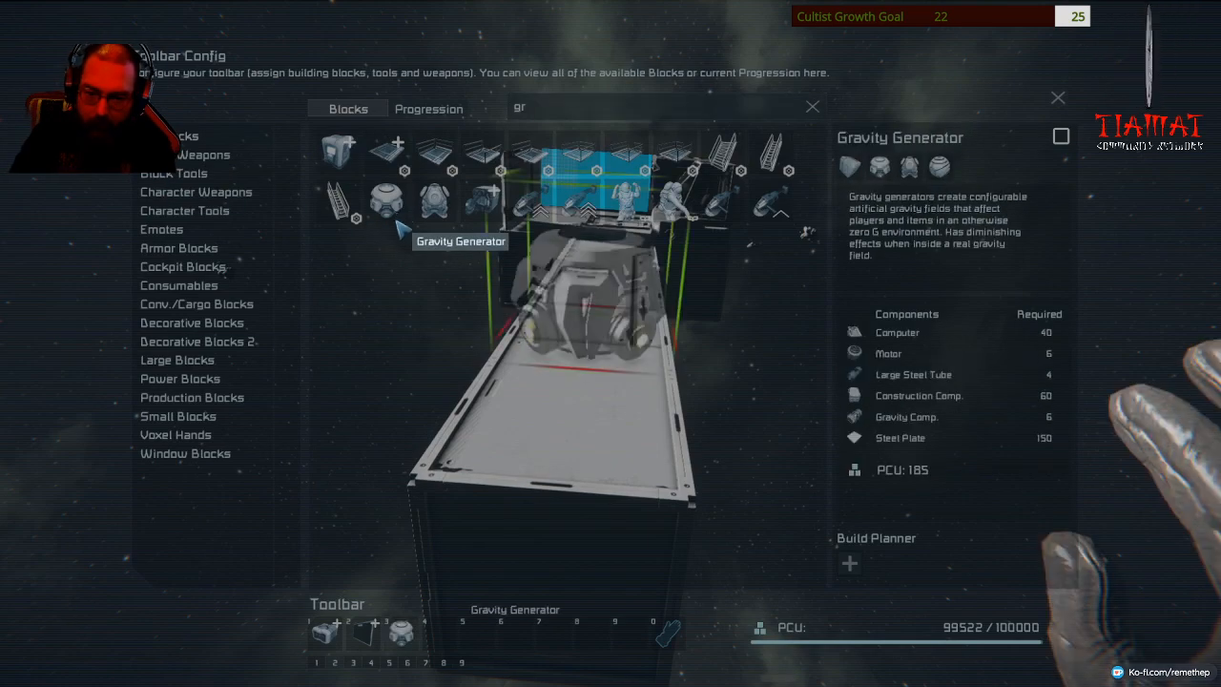
pyautogui.click(610, 343)
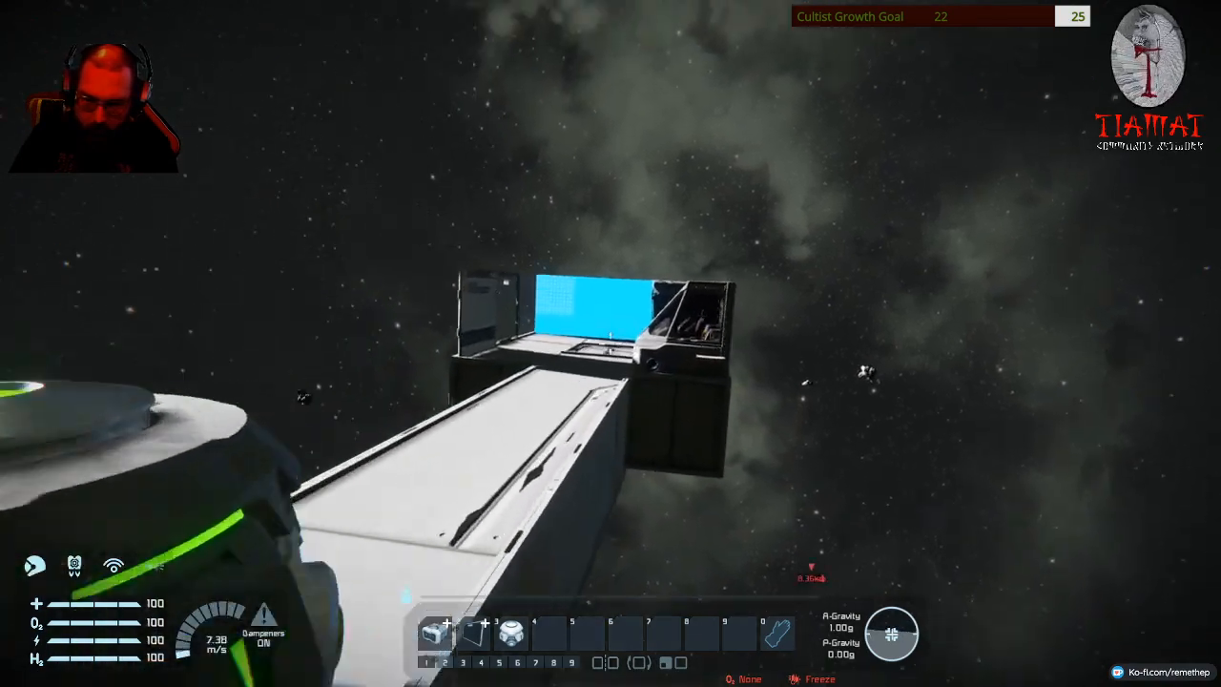
pyautogui.press('w')
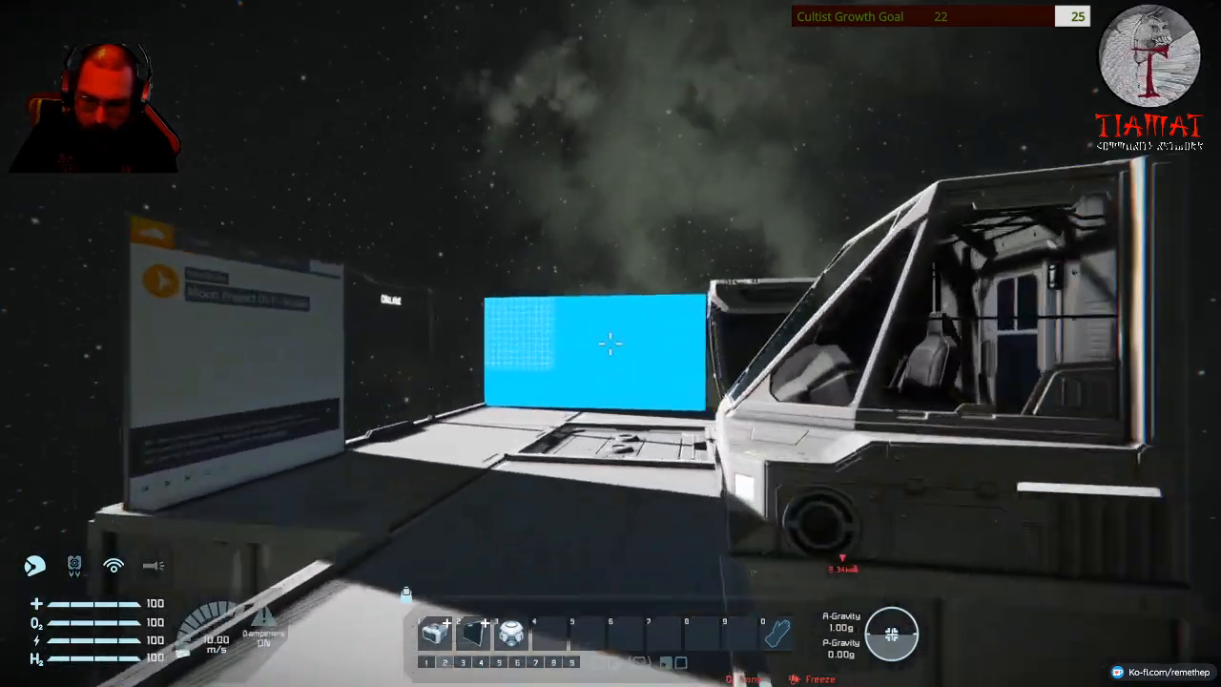
pyautogui.press('w')
pyautogui.press('f')
pyautogui.press('Escape')
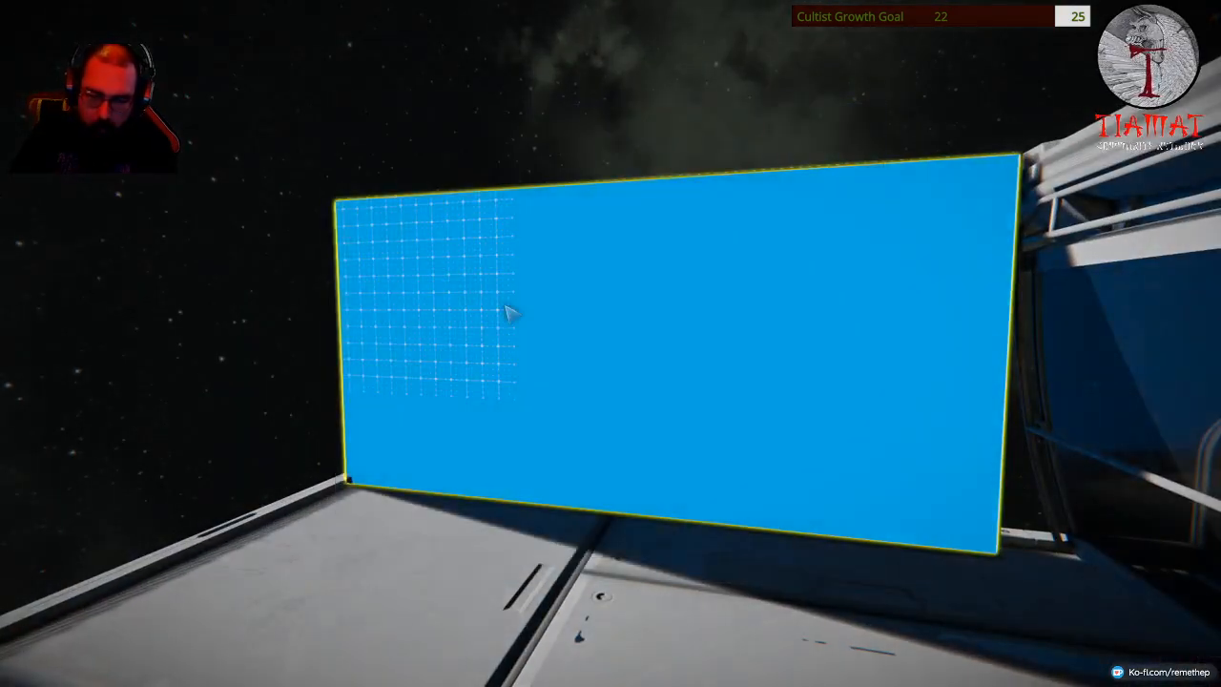
# Confirm the archive.org address in the wide panel's Custom Data and start the video playing, viewed in third person.
pyautogui.press('k')
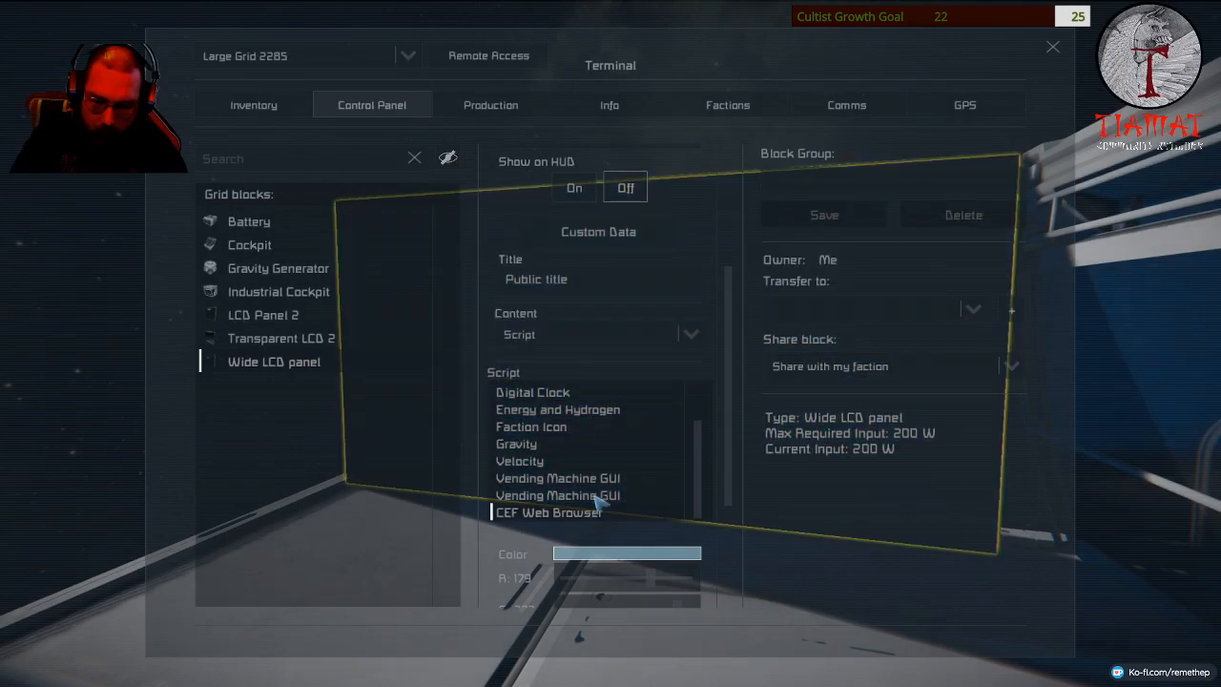
pyautogui.click(572, 239)
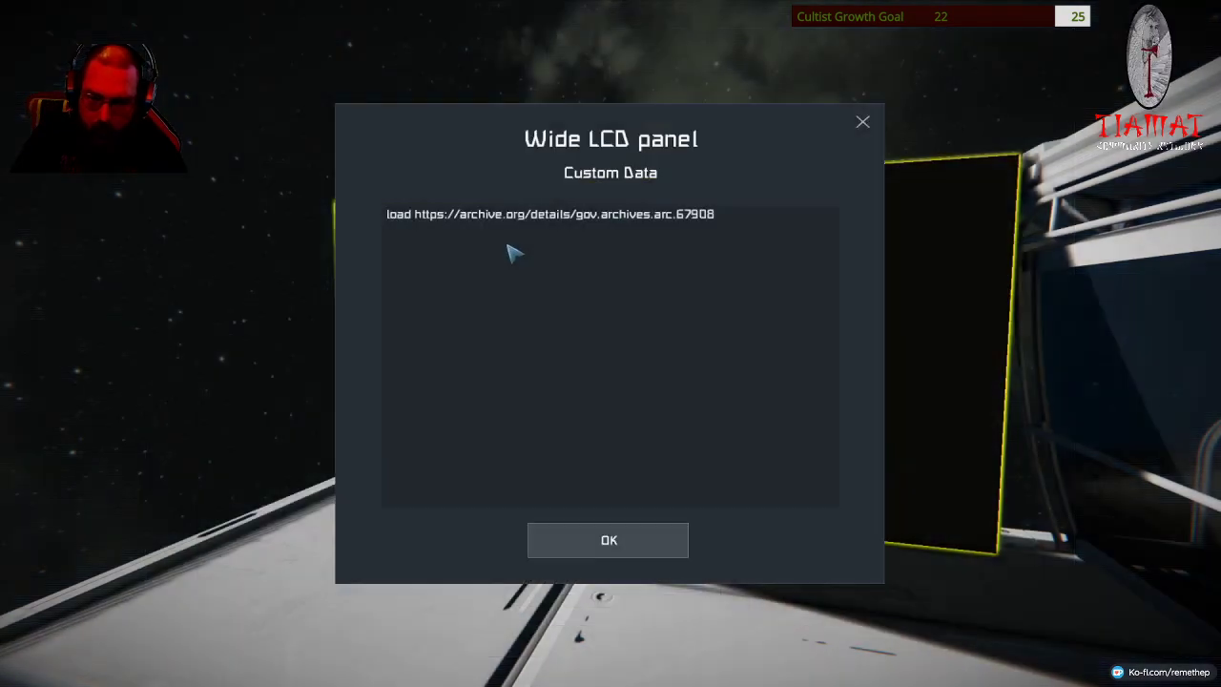
pyautogui.click(609, 540)
pyautogui.press('Escape')
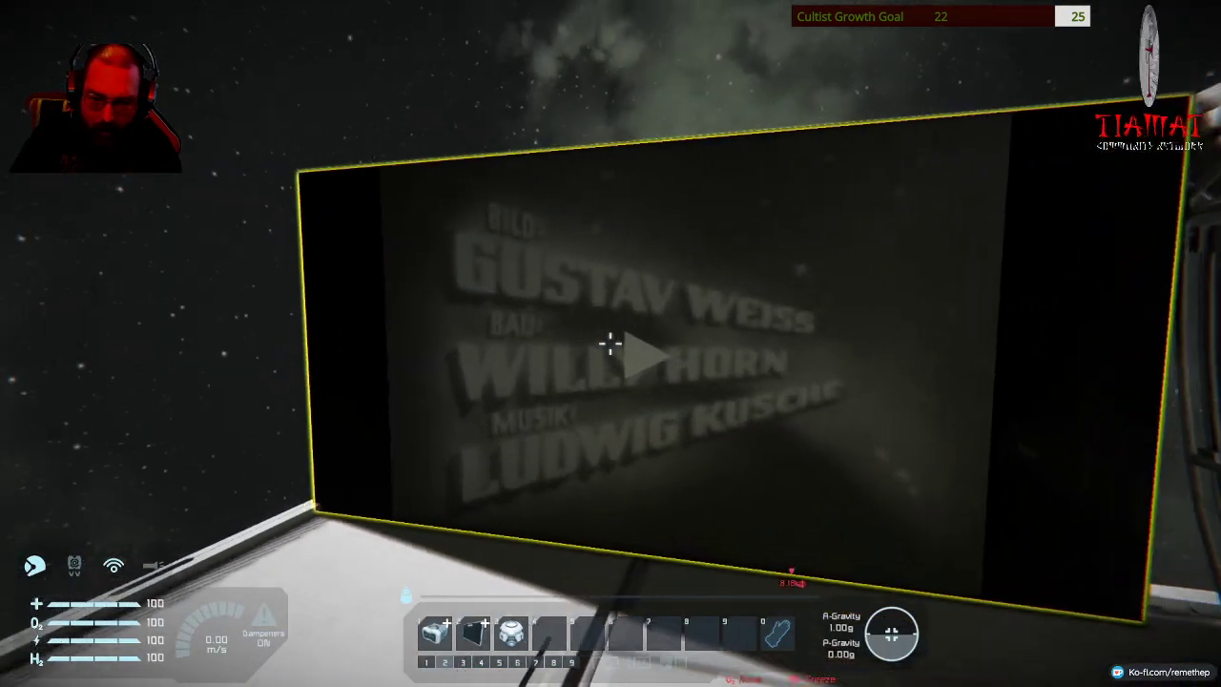
pyautogui.click(611, 344)
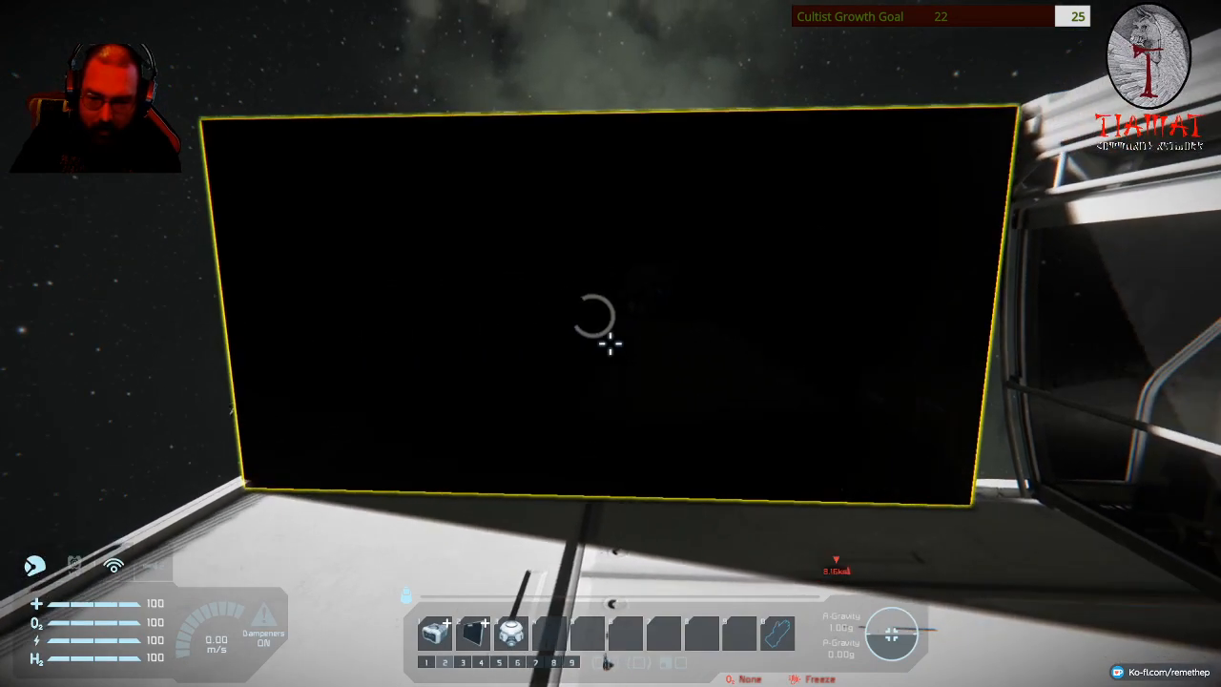
pyautogui.press('Tab')
pyautogui.press('v')
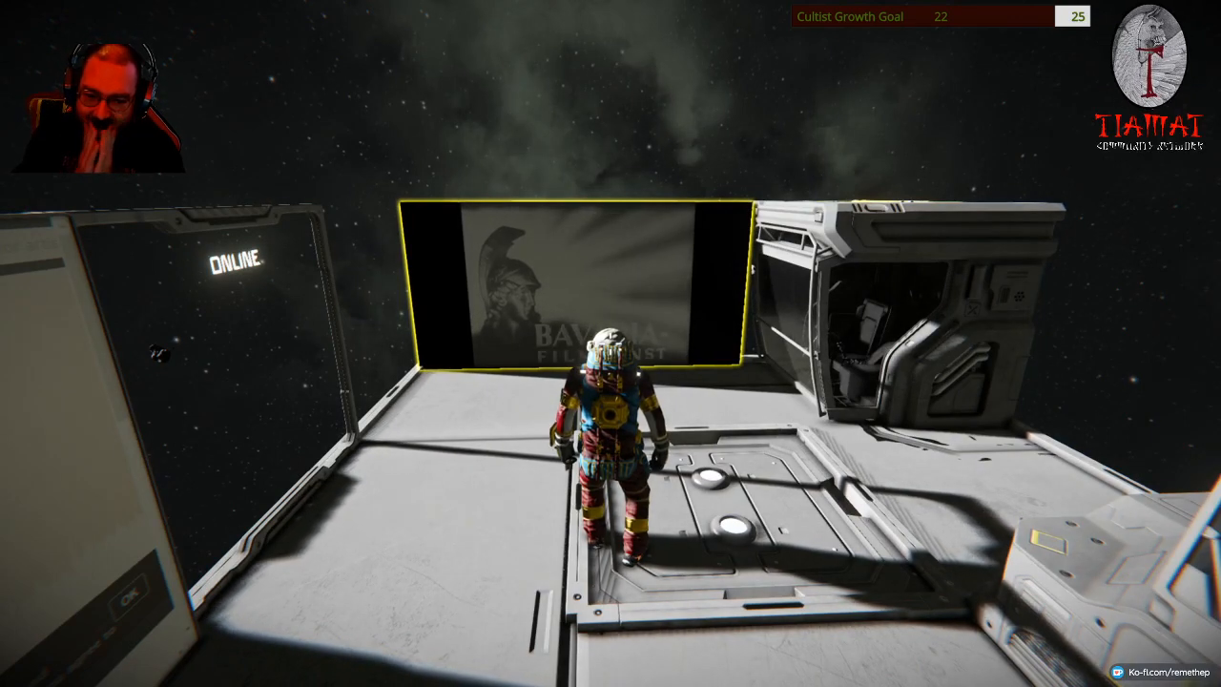
pyautogui.scroll(-3, 611, 382)
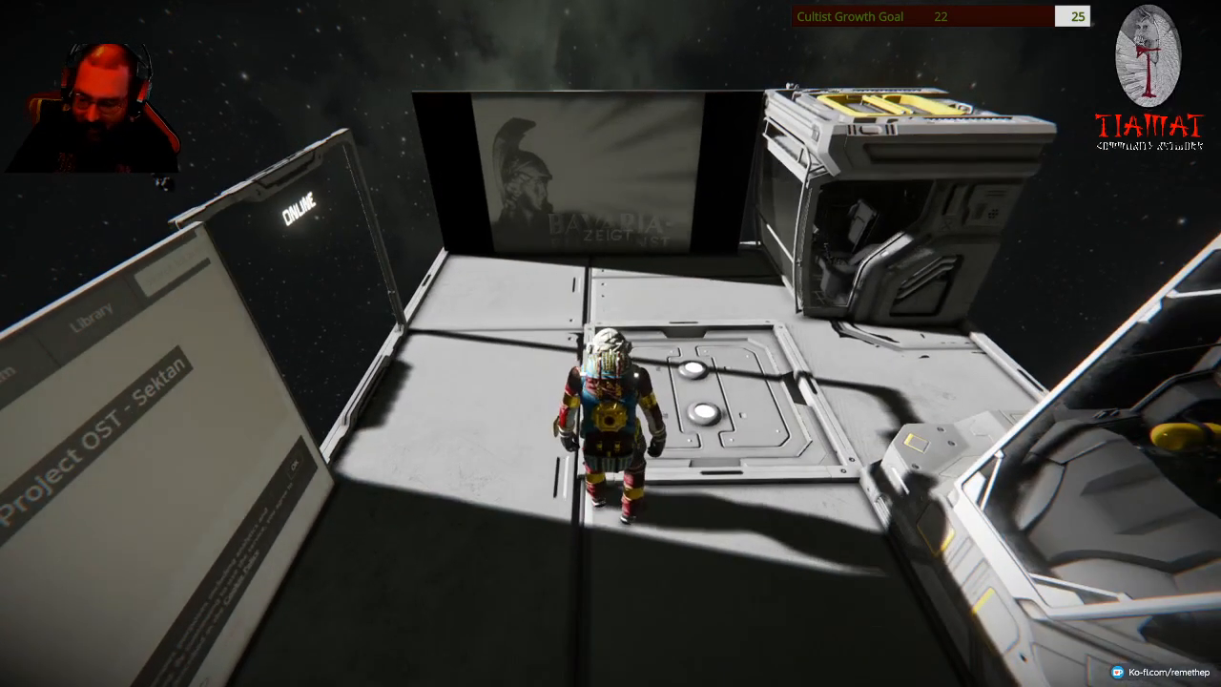
# Put the Couch from Decorative Blocks into hotbar slot 1 ready for placement.
pyautogui.press('Tab')
pyautogui.press('g')
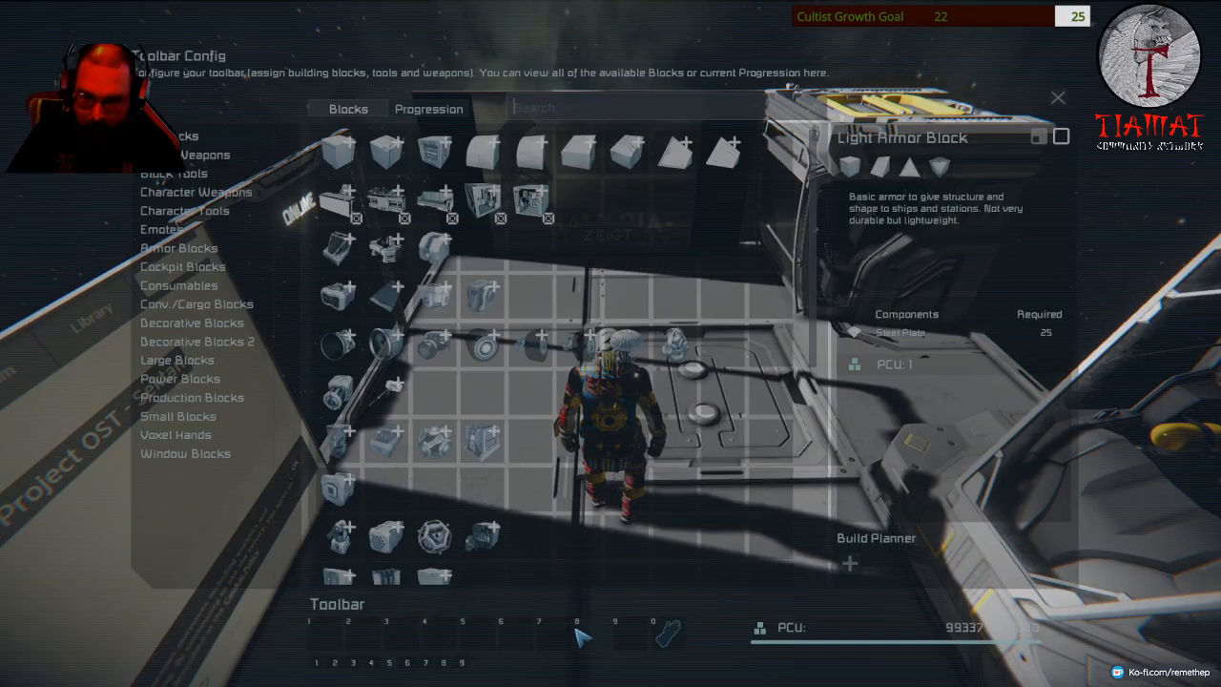
pyautogui.click(191, 322)
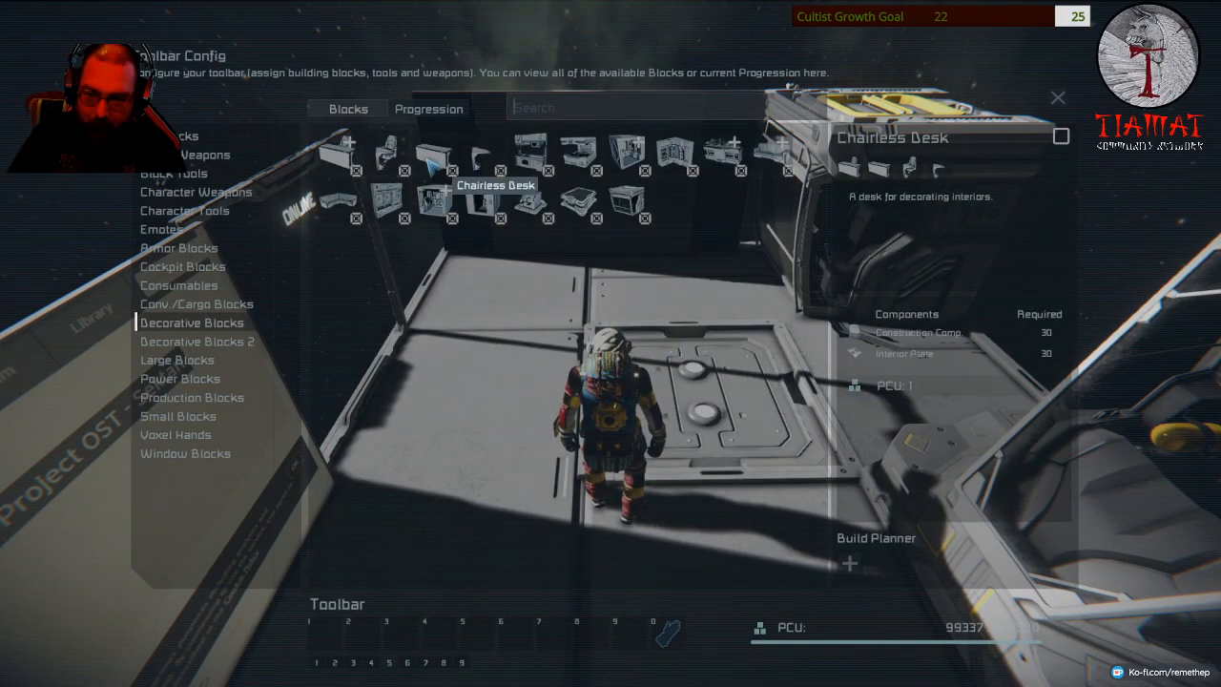
pyautogui.moveTo(341, 205); pyautogui.dragTo(341, 612)
pyautogui.press('Escape')
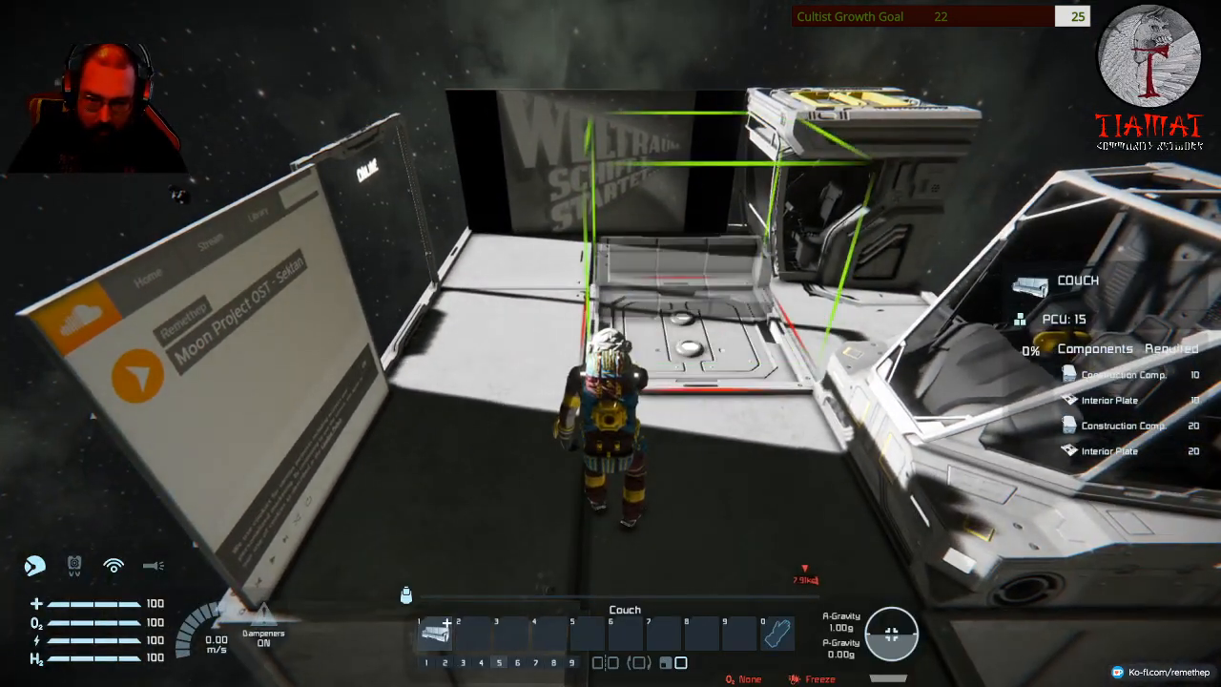
# Place the couch on the platform floor rotated to face the screen and sit down on it.
pyautogui.click(610, 343)
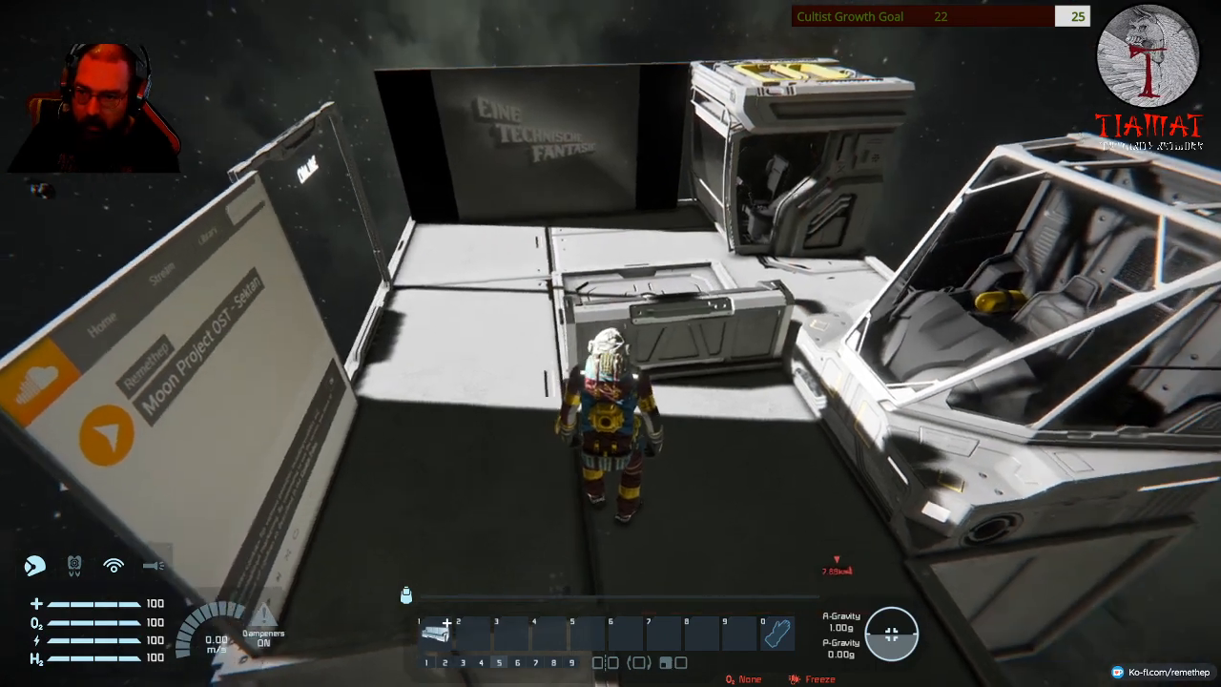
pyautogui.press('z')
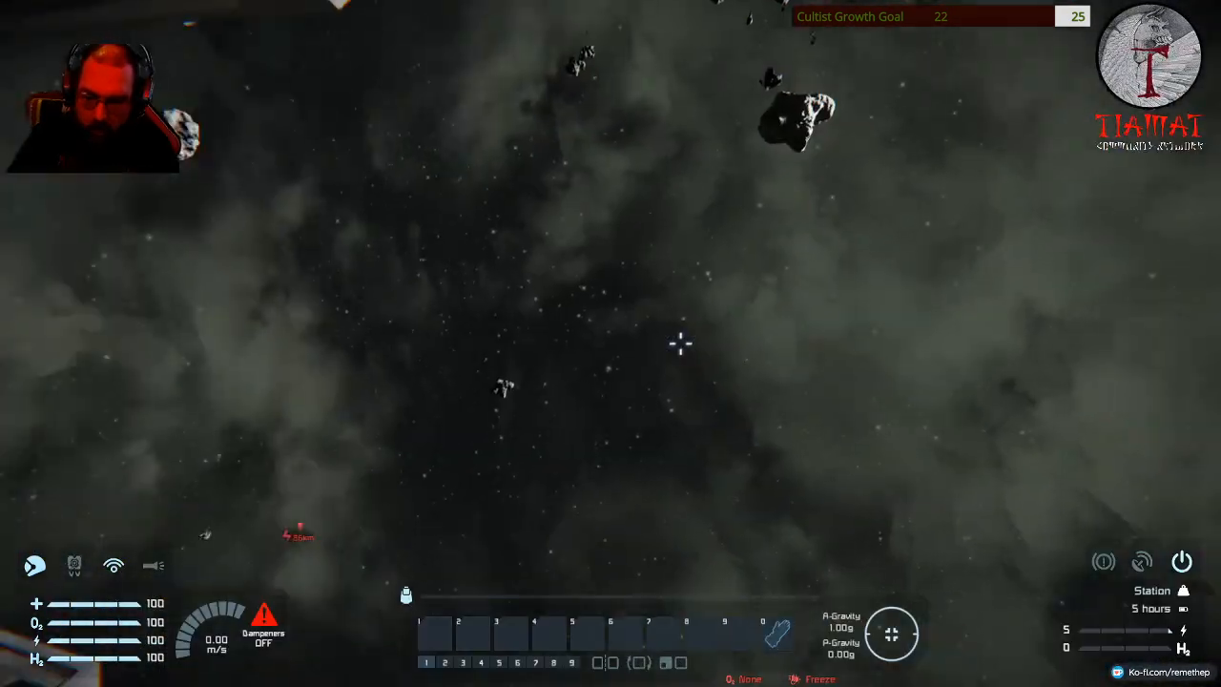
pyautogui.press('v')
pyautogui.press('1')
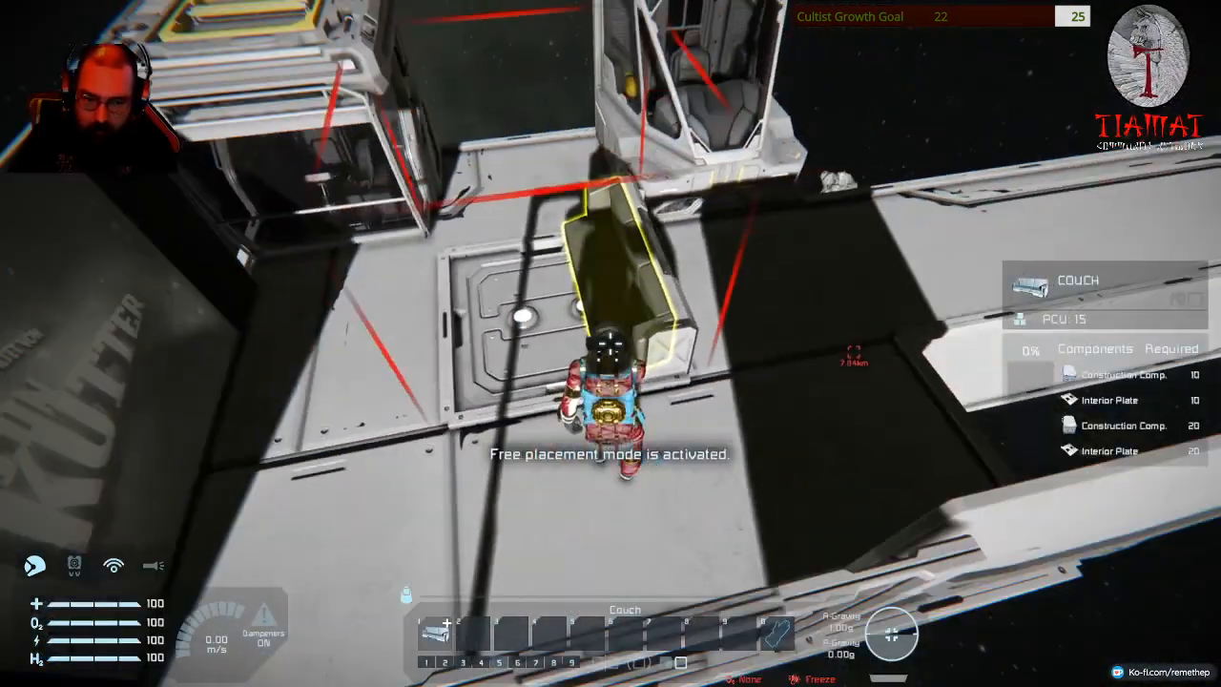
pyautogui.press('r')
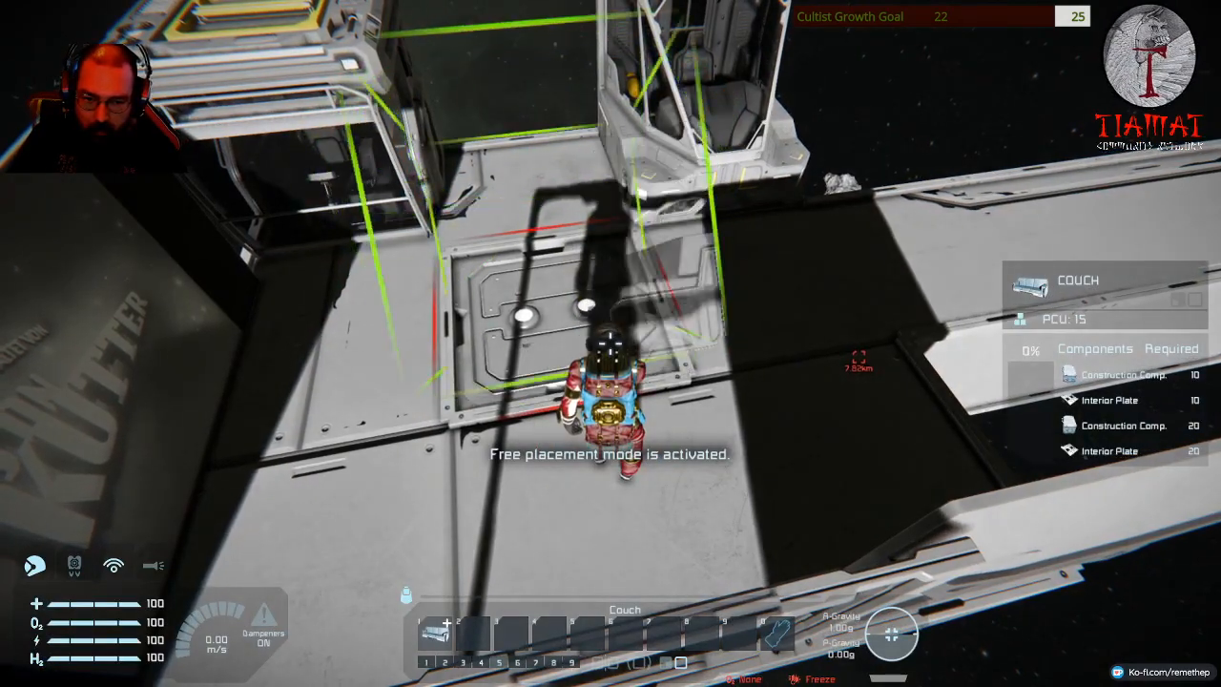
pyautogui.press('v')
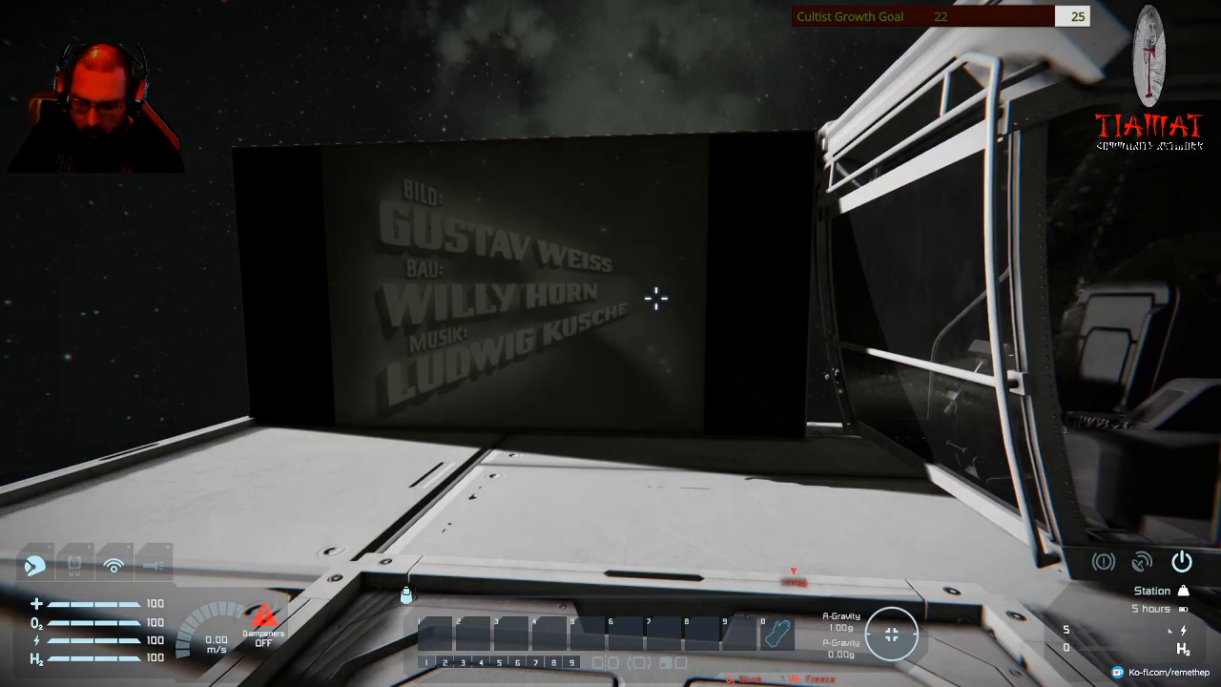
# Look in on the Game options from the pause menu and back out without changes.
pyautogui.press('v')
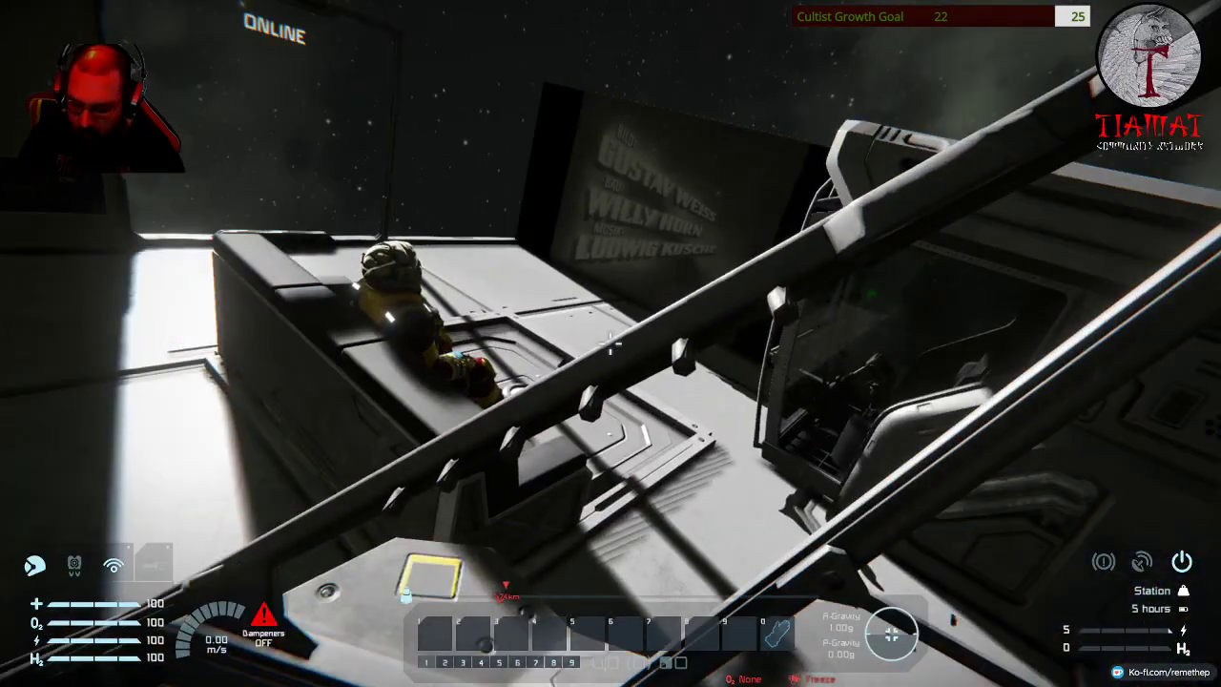
pyautogui.press('Escape')
pyautogui.click(132, 575)
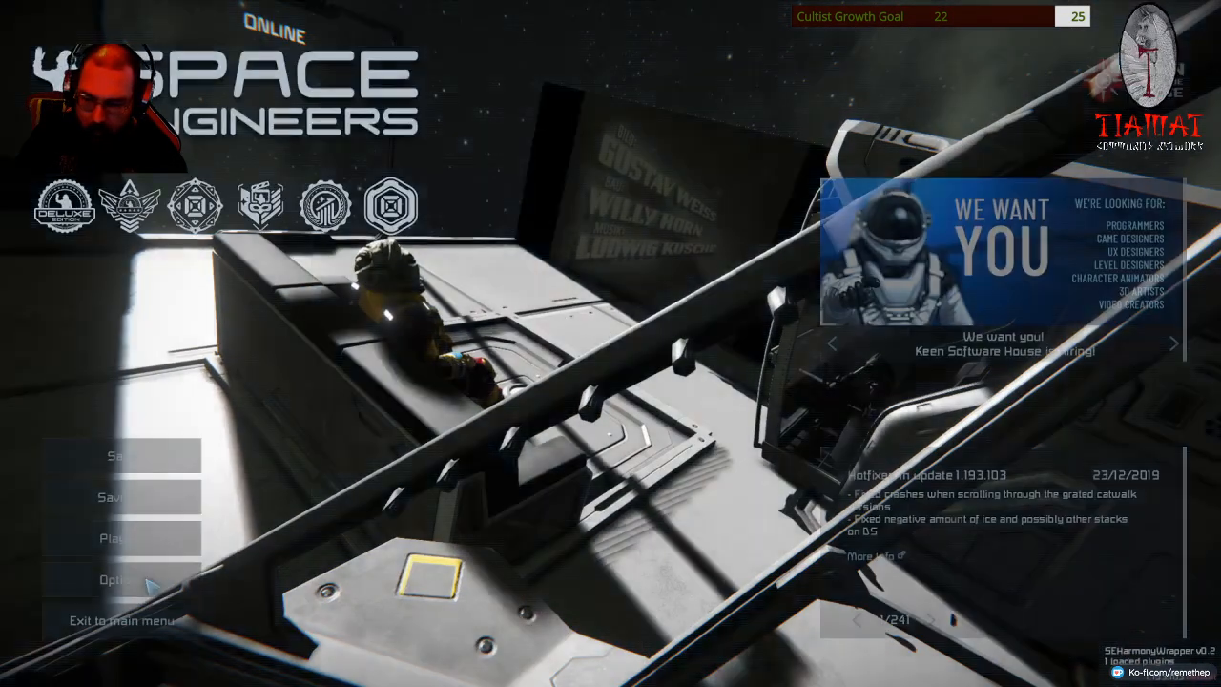
pyautogui.click(610, 319)
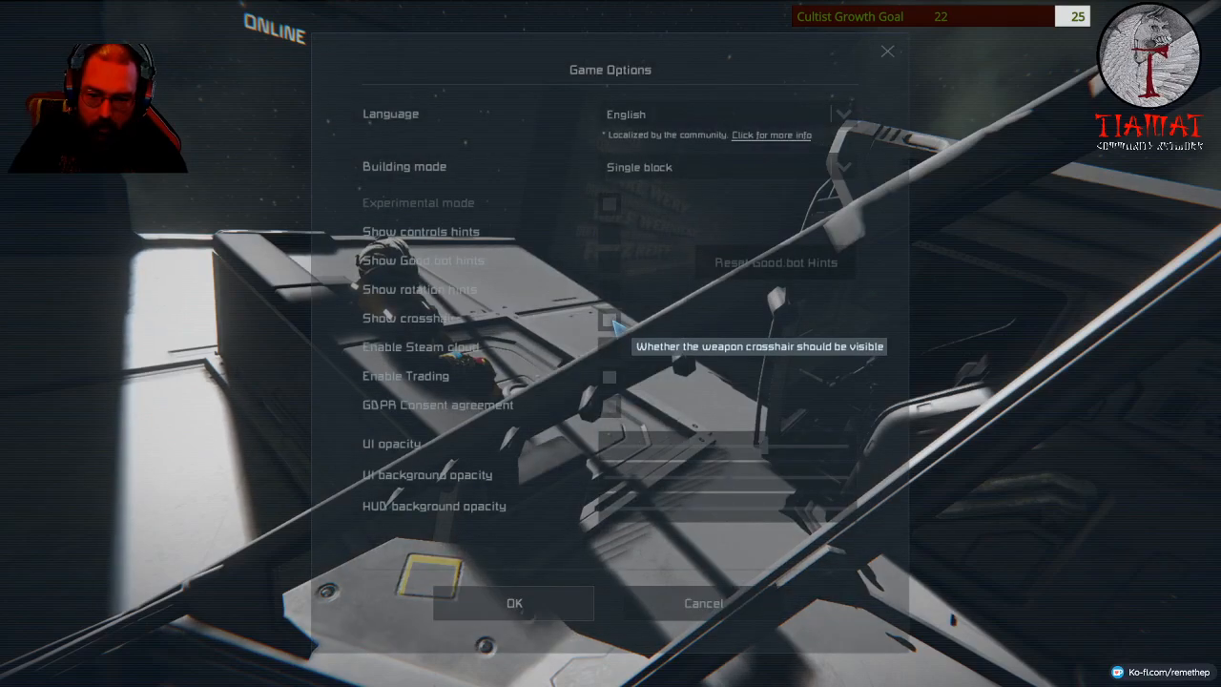
pyautogui.press('Escape')
pyautogui.press('Escape')
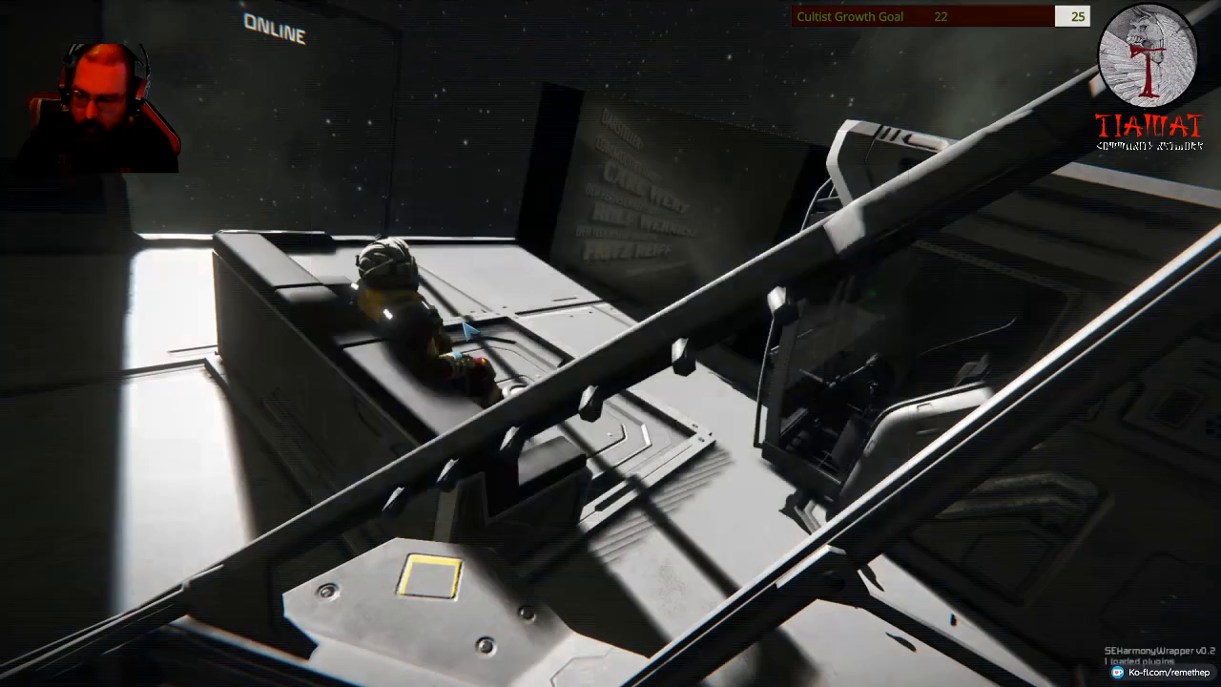
pyautogui.press('Escape')
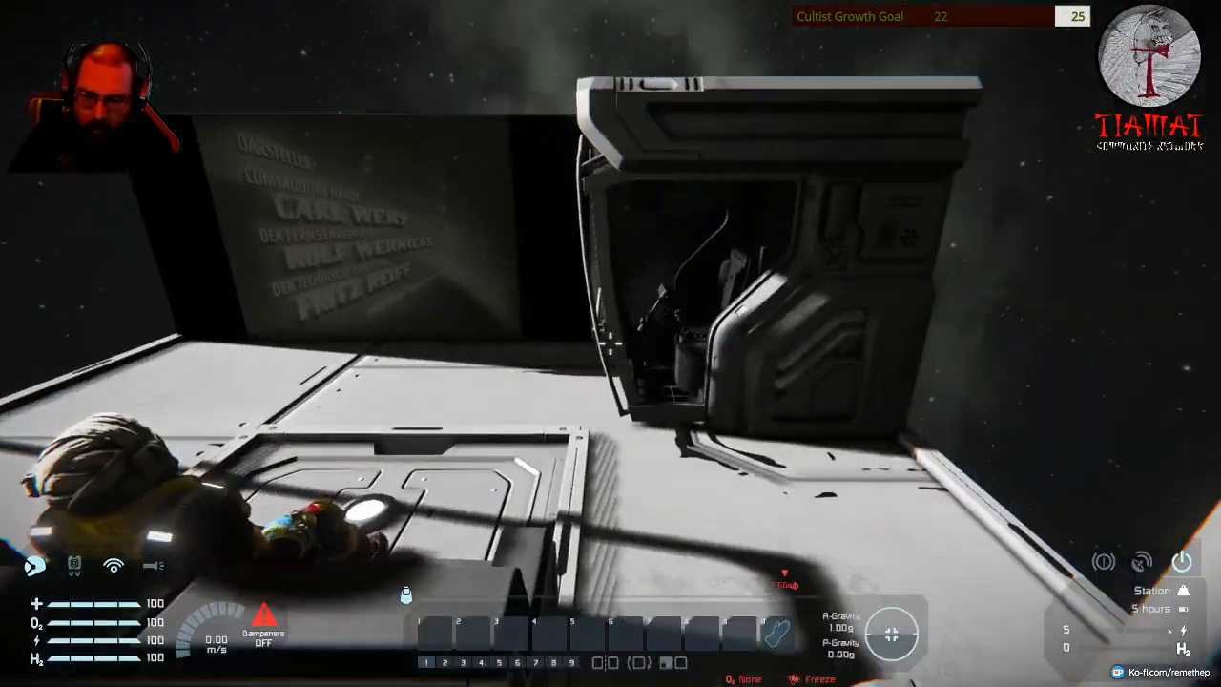
pyautogui.press('Tab')
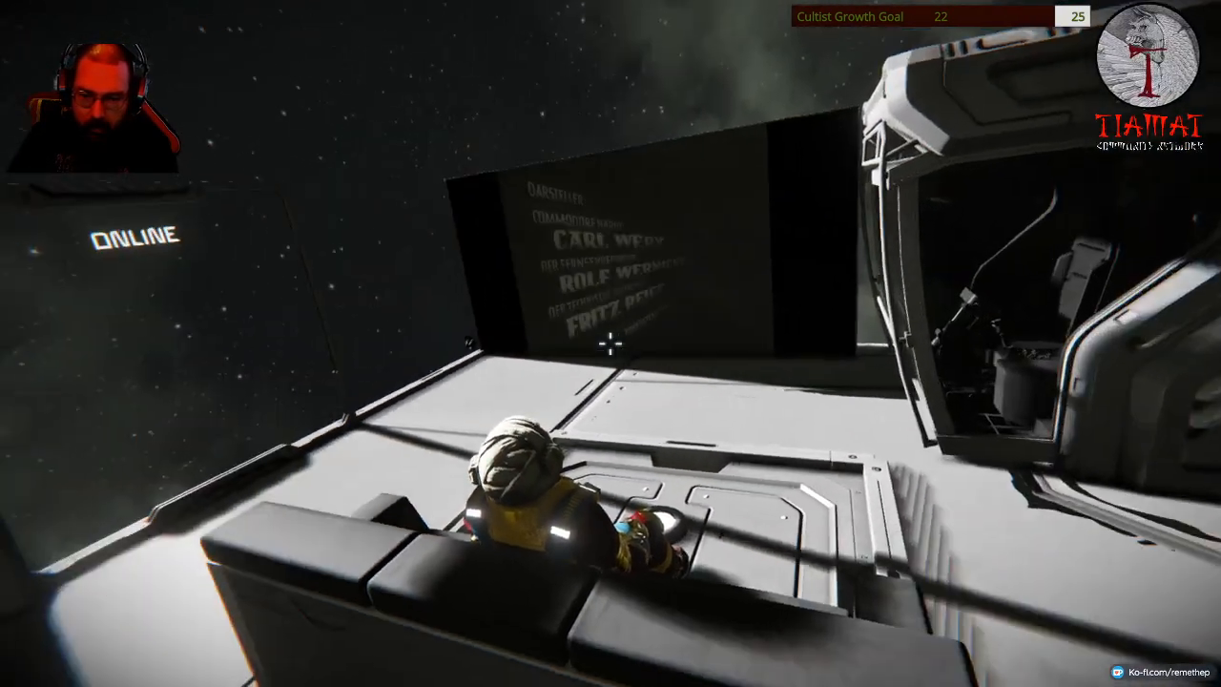
# Uncheck Show crosshair in the Game options, apply it and resume watching from the couch.
pyautogui.press('Escape')
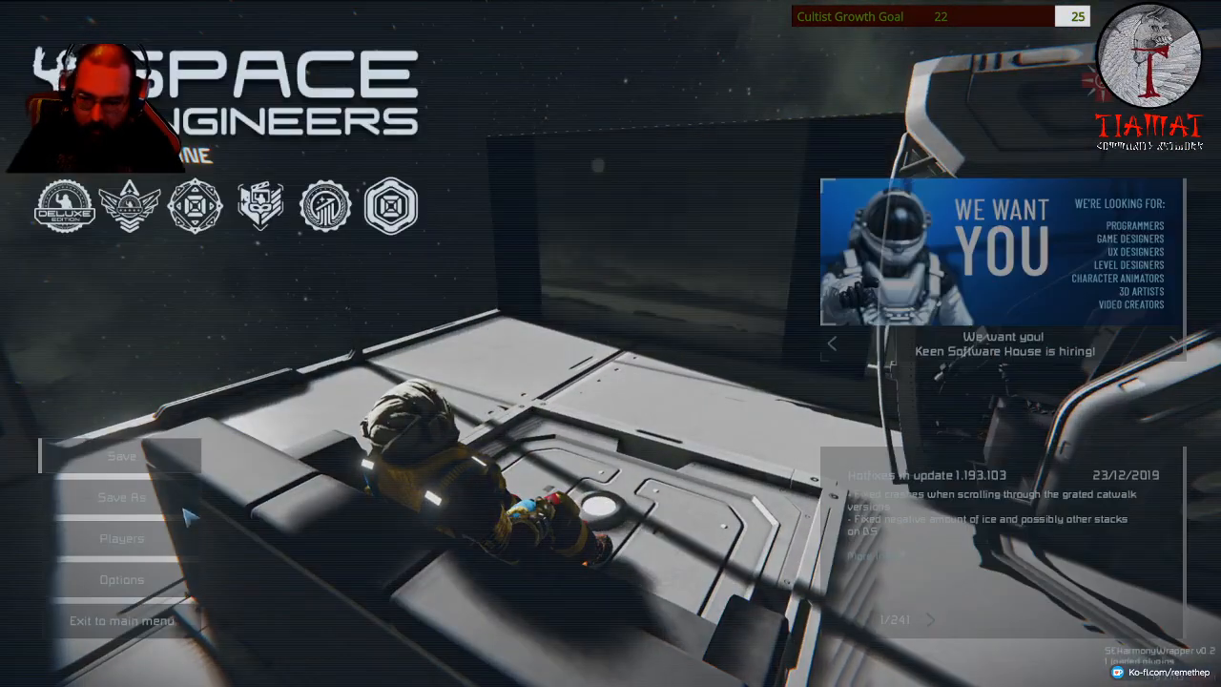
pyautogui.click(121, 579)
pyautogui.click(592, 277)
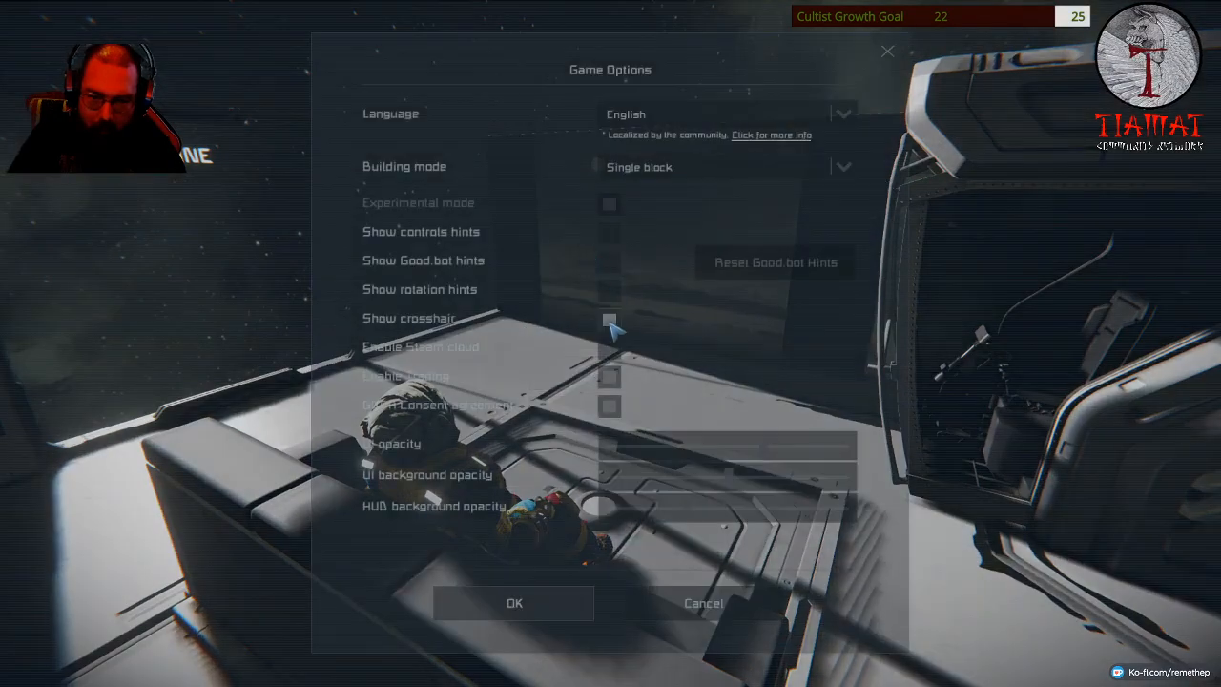
pyautogui.click(610, 320)
pyautogui.click(514, 603)
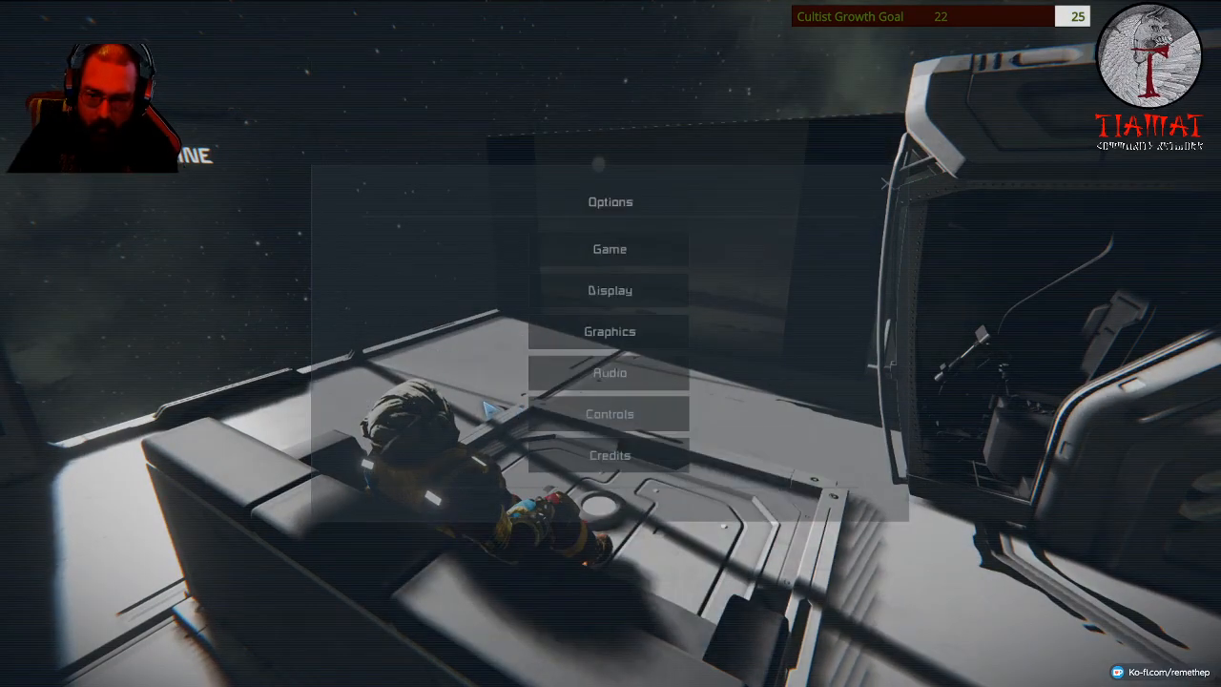
pyautogui.click(611, 515)
pyautogui.press('Escape')
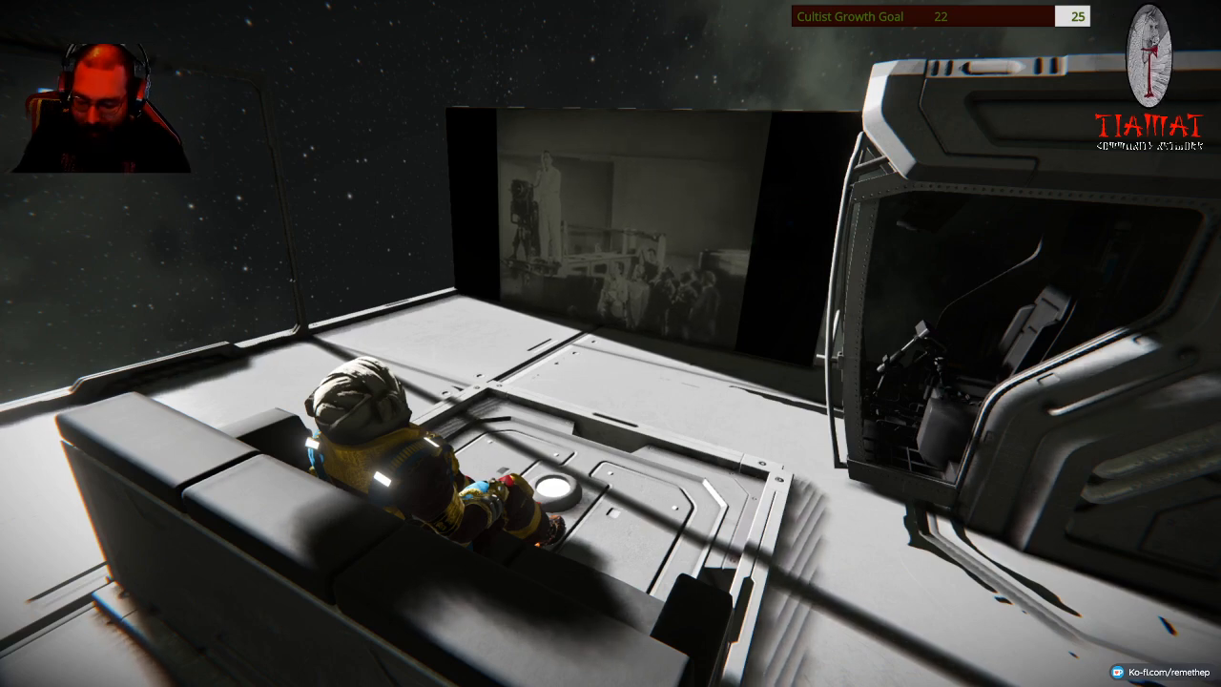
# Fill toolbar slots 1–8 with eight emote animations from the Toolbar Config list.
pyautogui.press('g')
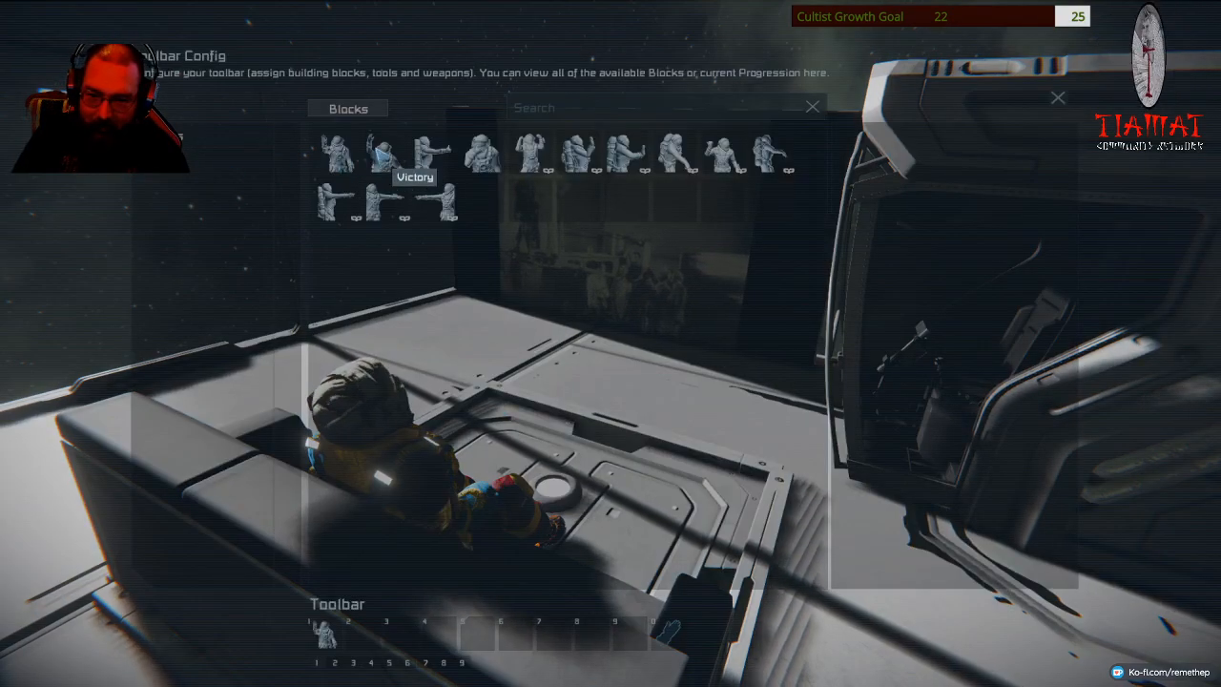
pyautogui.doubleClick(337, 152)
pyautogui.doubleClick(382, 153)
pyautogui.doubleClick(432, 152)
pyautogui.doubleClick(482, 153)
pyautogui.doubleClick(530, 153)
pyautogui.doubleClick(577, 153)
pyautogui.doubleClick(624, 152)
pyautogui.doubleClick(672, 152)
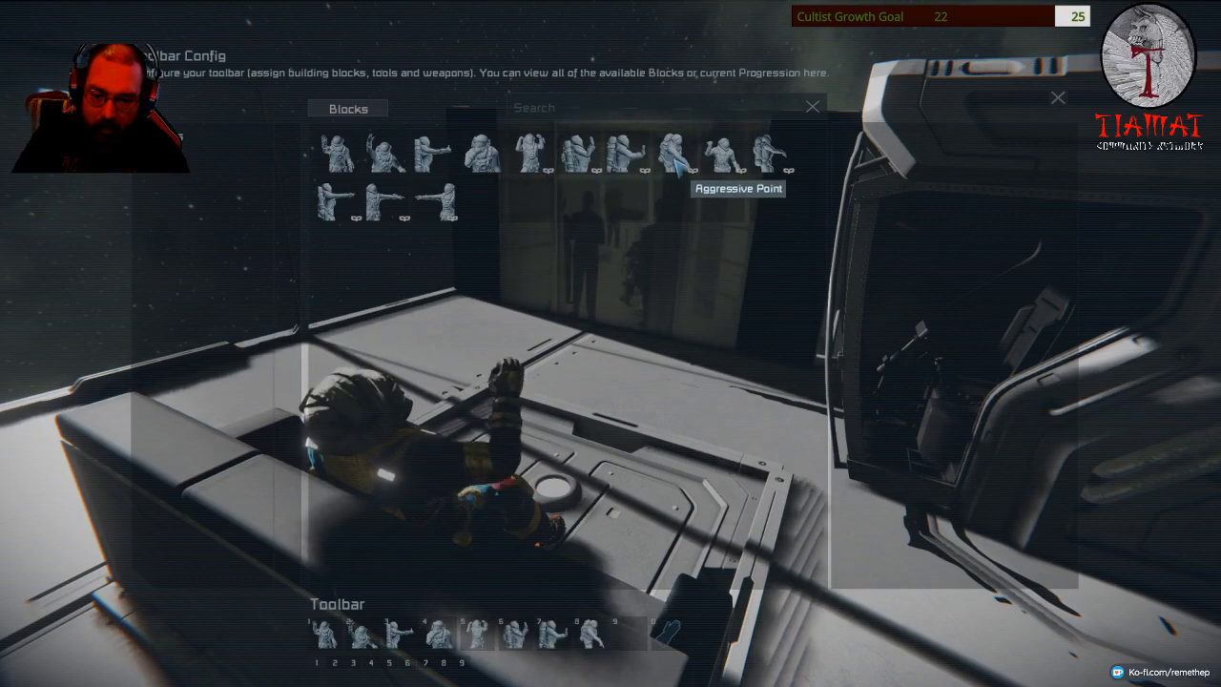
pyautogui.press('Escape')
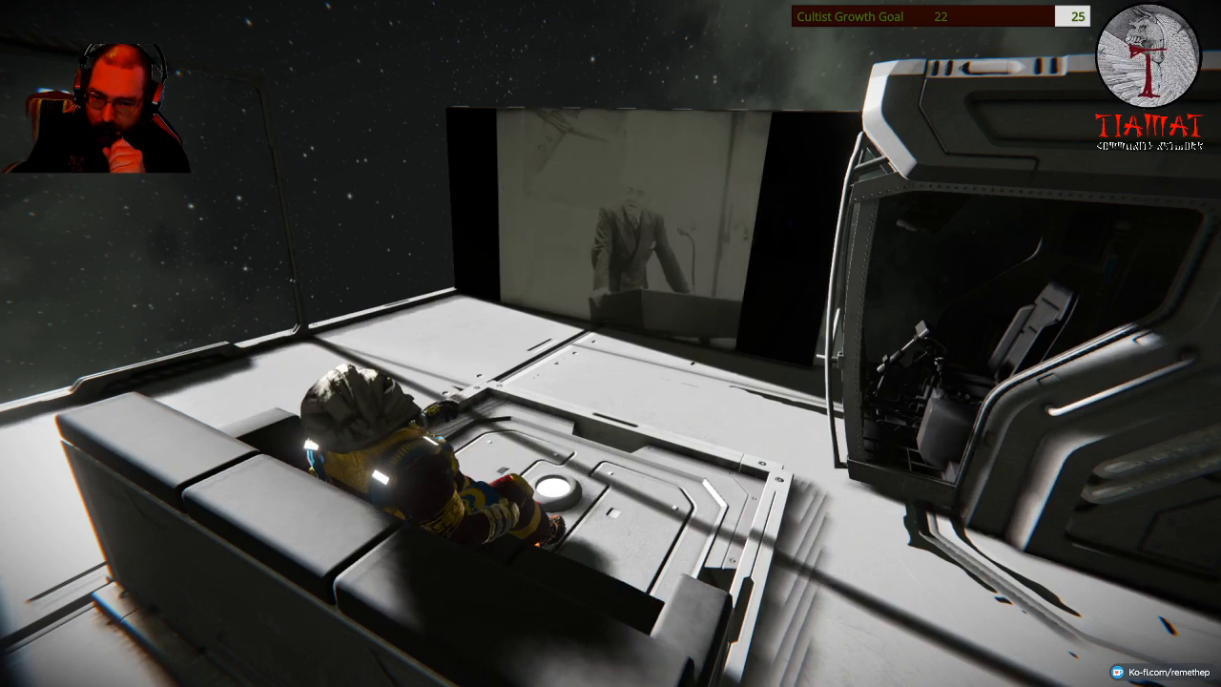
pyautogui.press('F8')
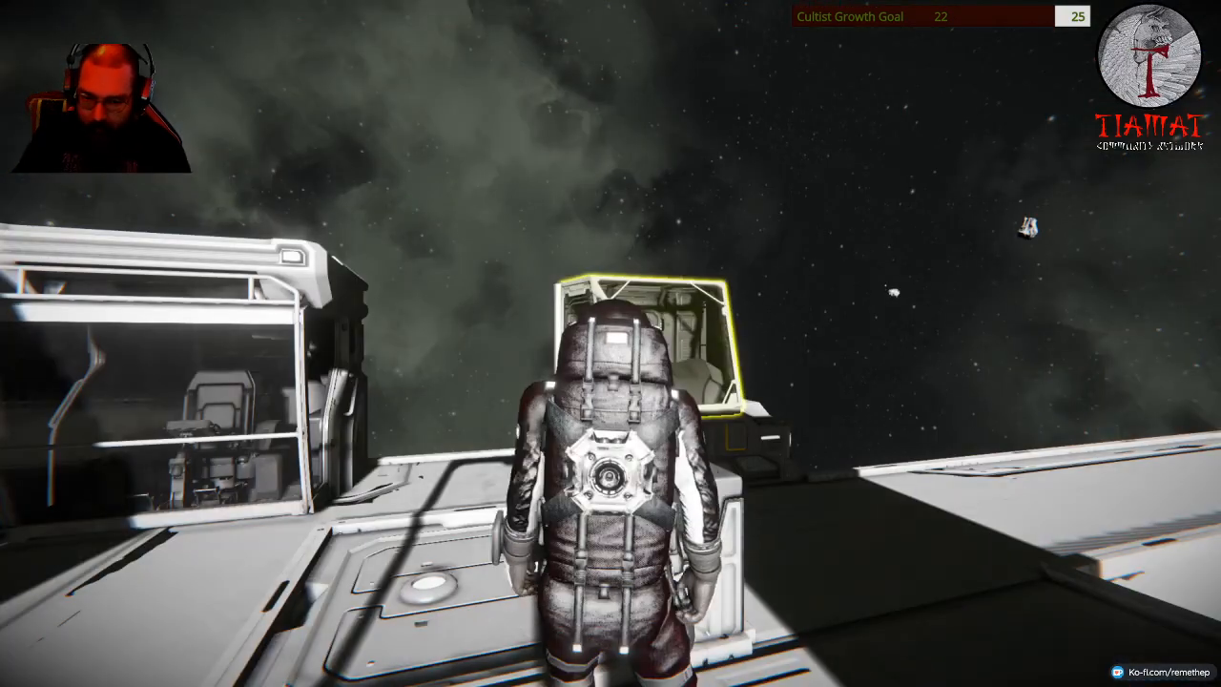
pyautogui.press('v')
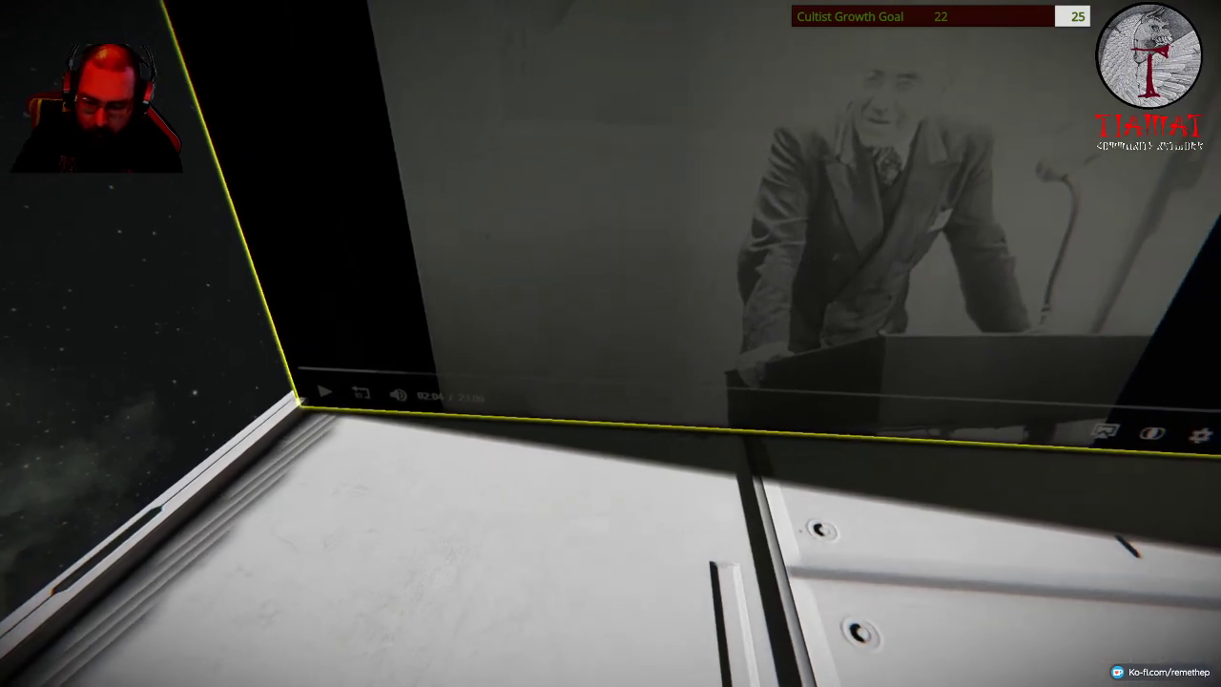
pyautogui.press('Escape')
pyautogui.click(151, 584)
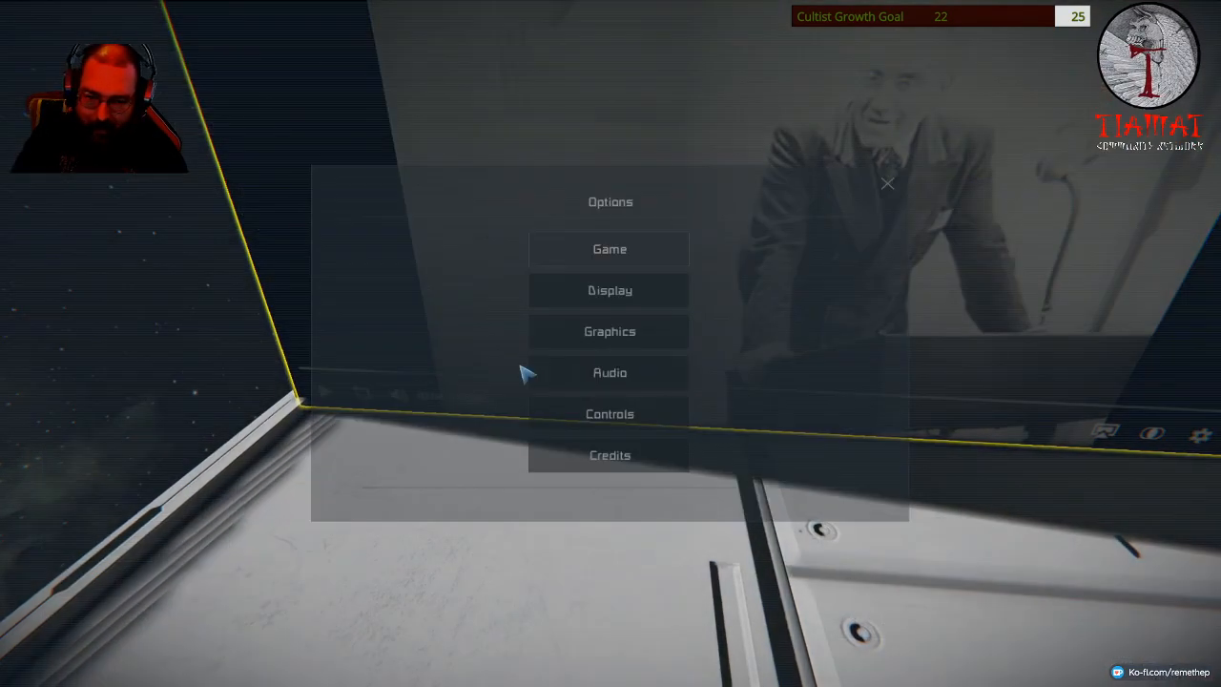
pyautogui.click(597, 329)
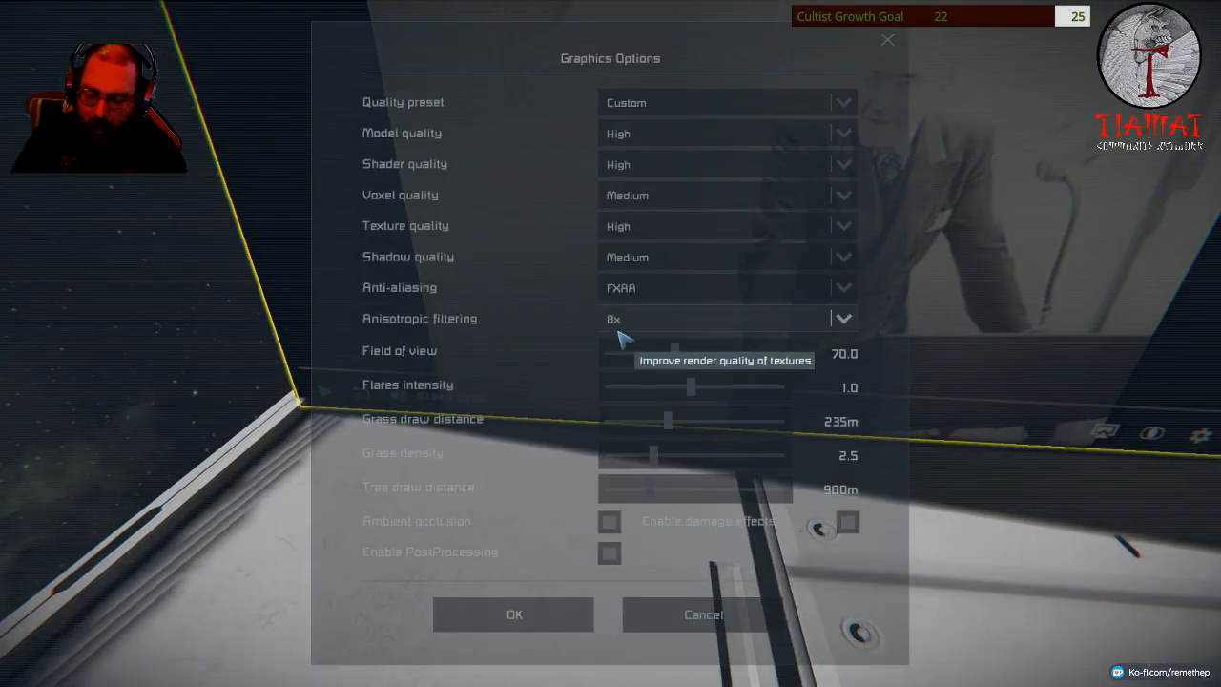
pyautogui.press('Escape')
pyautogui.click(625, 244)
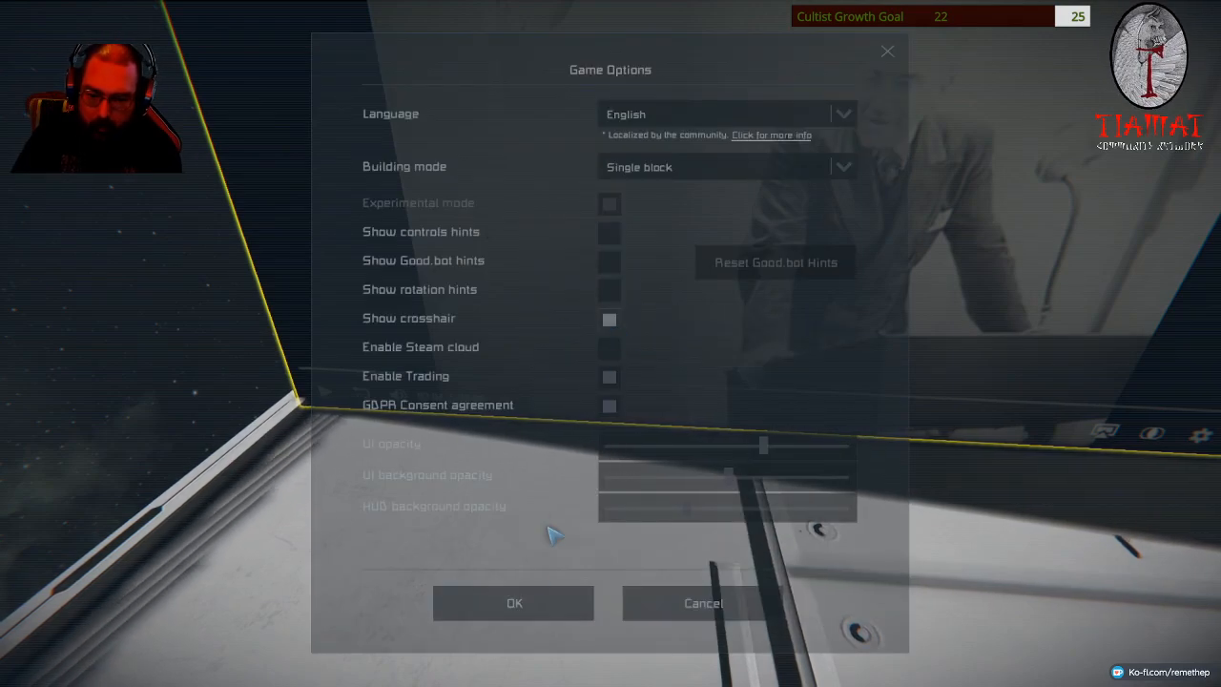
pyautogui.click(514, 603)
pyautogui.press('Escape')
pyautogui.press('Escape')
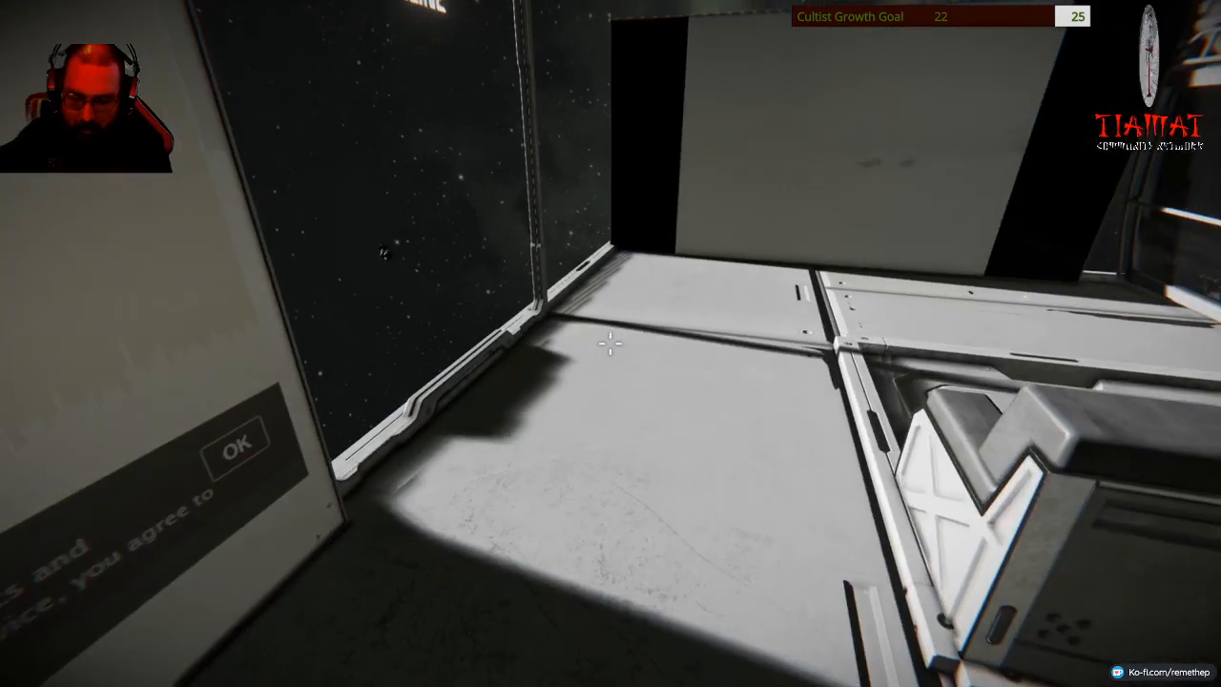
# Place another couch from slot 1 on the platform, then orbit the whole build from an outside camera.
pyautogui.press('Tab')
pyautogui.press('1')
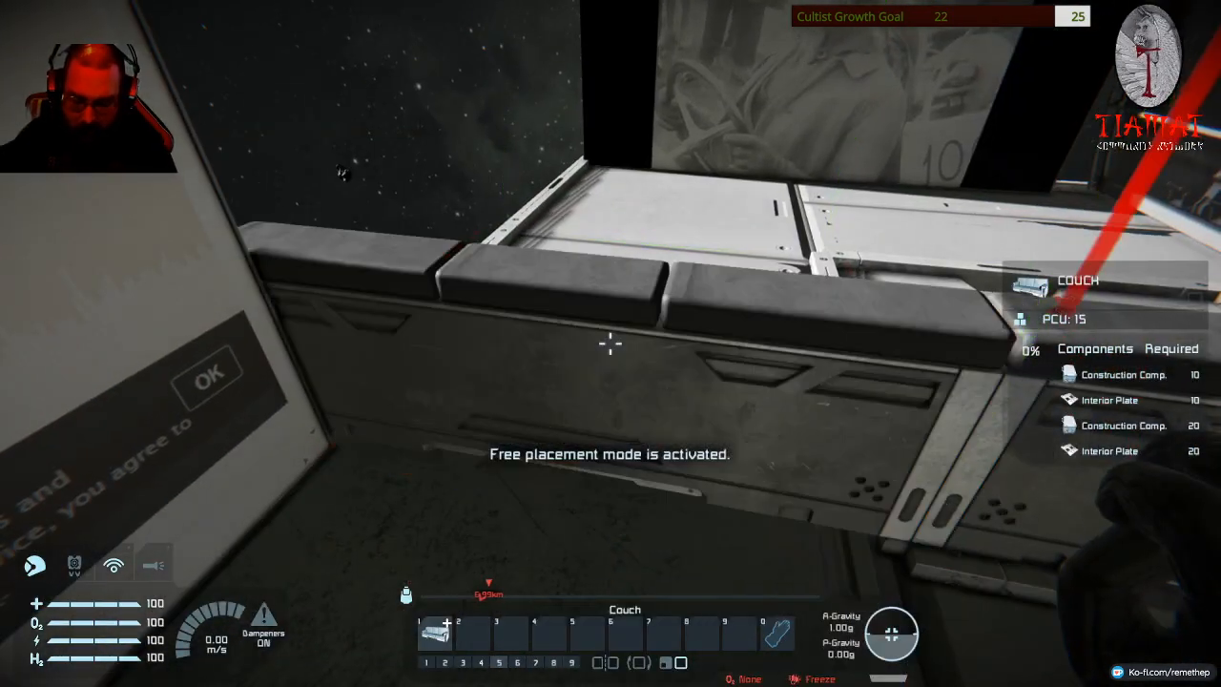
pyautogui.click(610, 344)
pyautogui.press('f')
pyautogui.press('f')
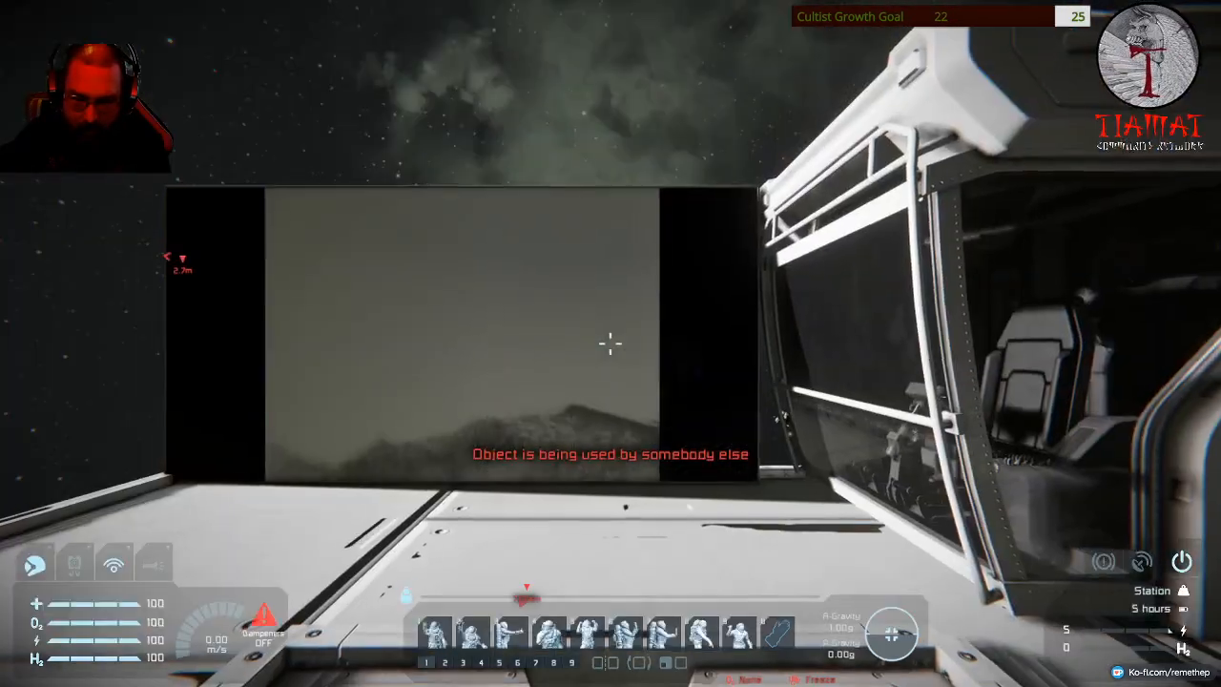
pyautogui.press('v')
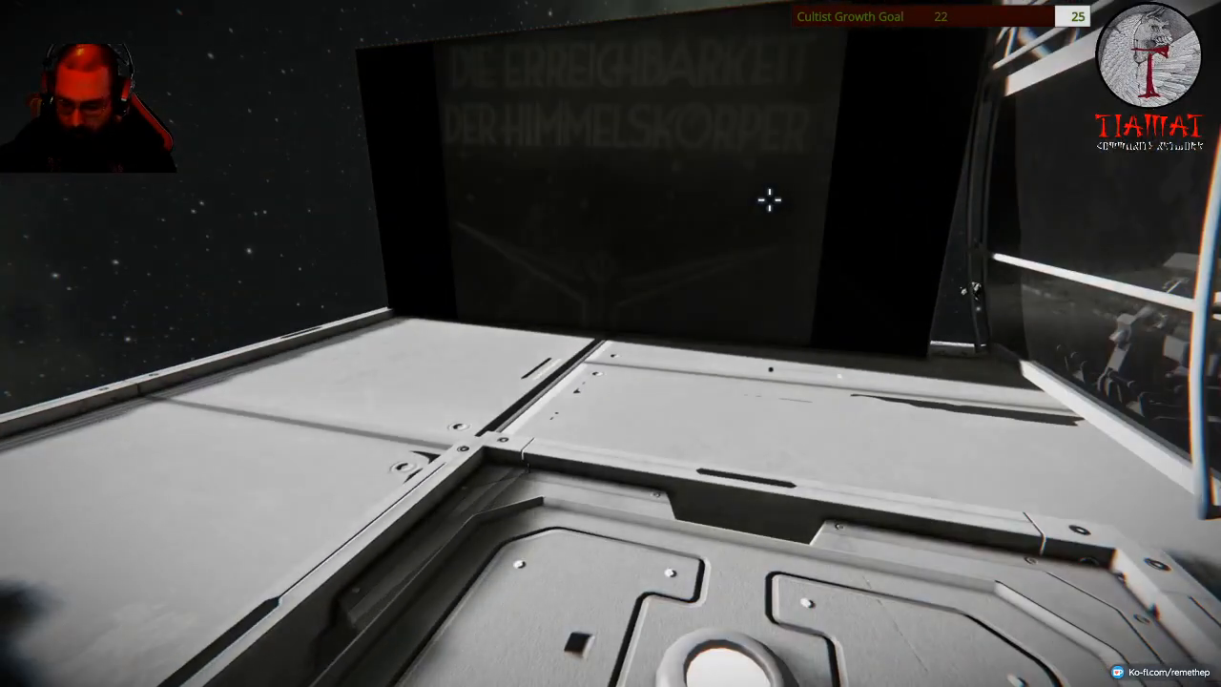
pyautogui.scroll(-3, 610, 343)
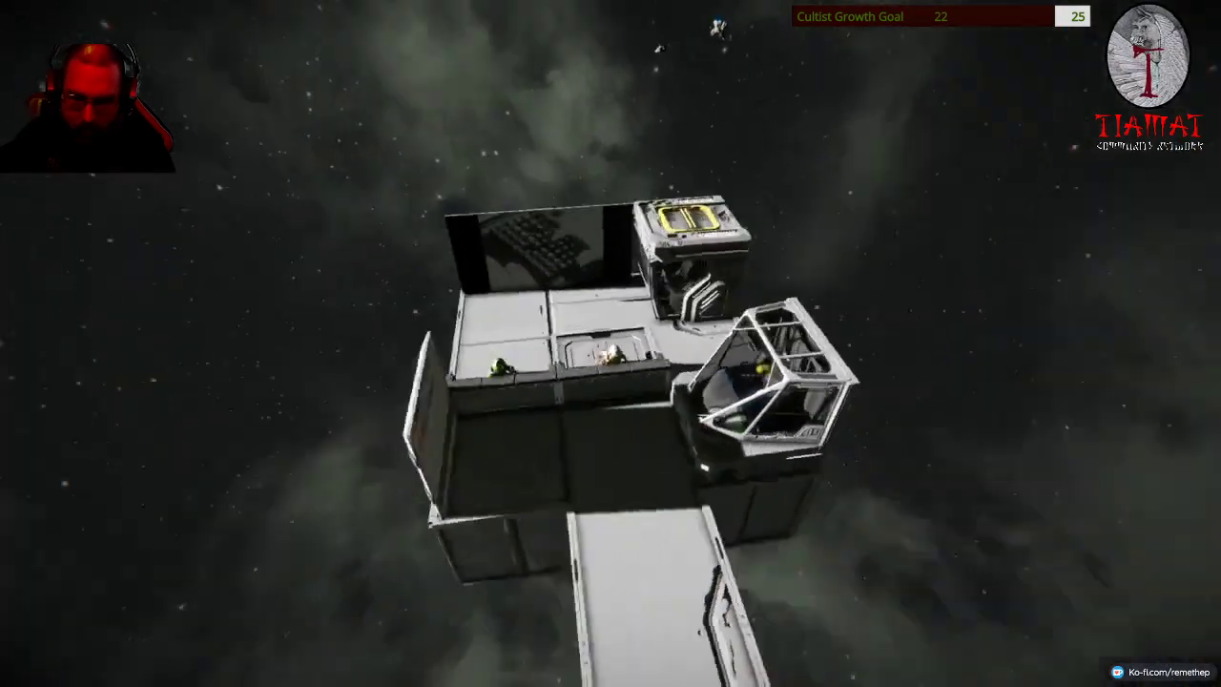
pyautogui.moveTo(610, 343); pyautogui.dragTo(381, 286)
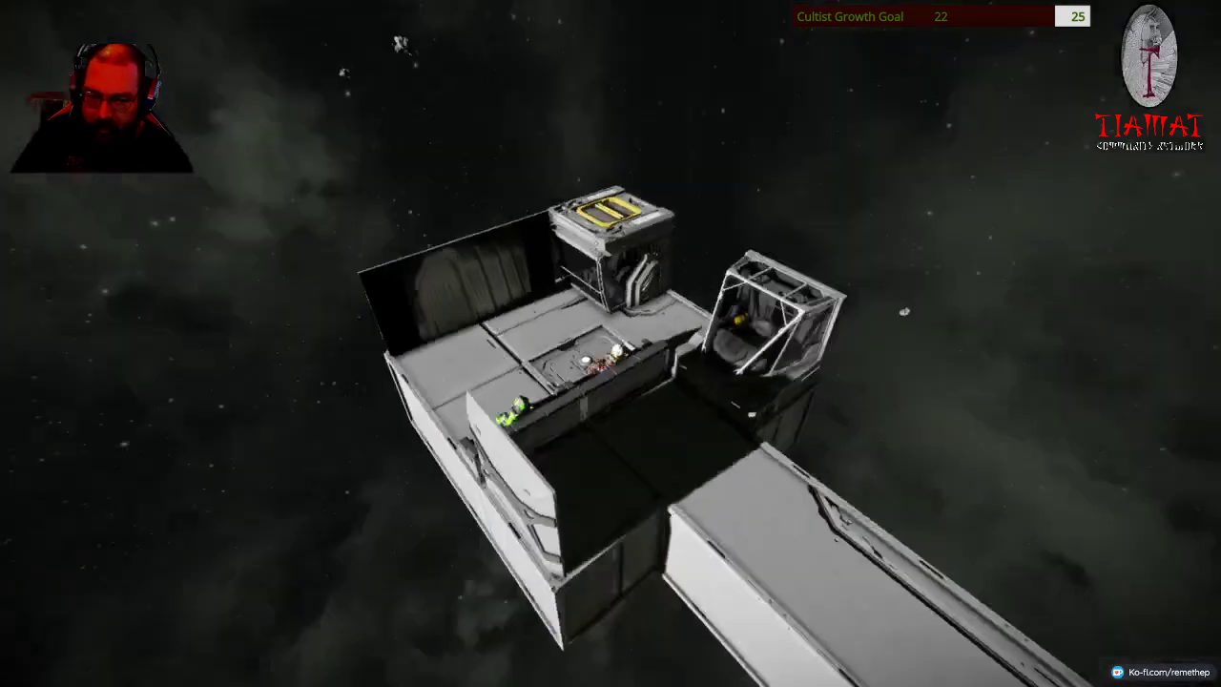
pyautogui.moveTo(610, 343); pyautogui.dragTo(477, 286)
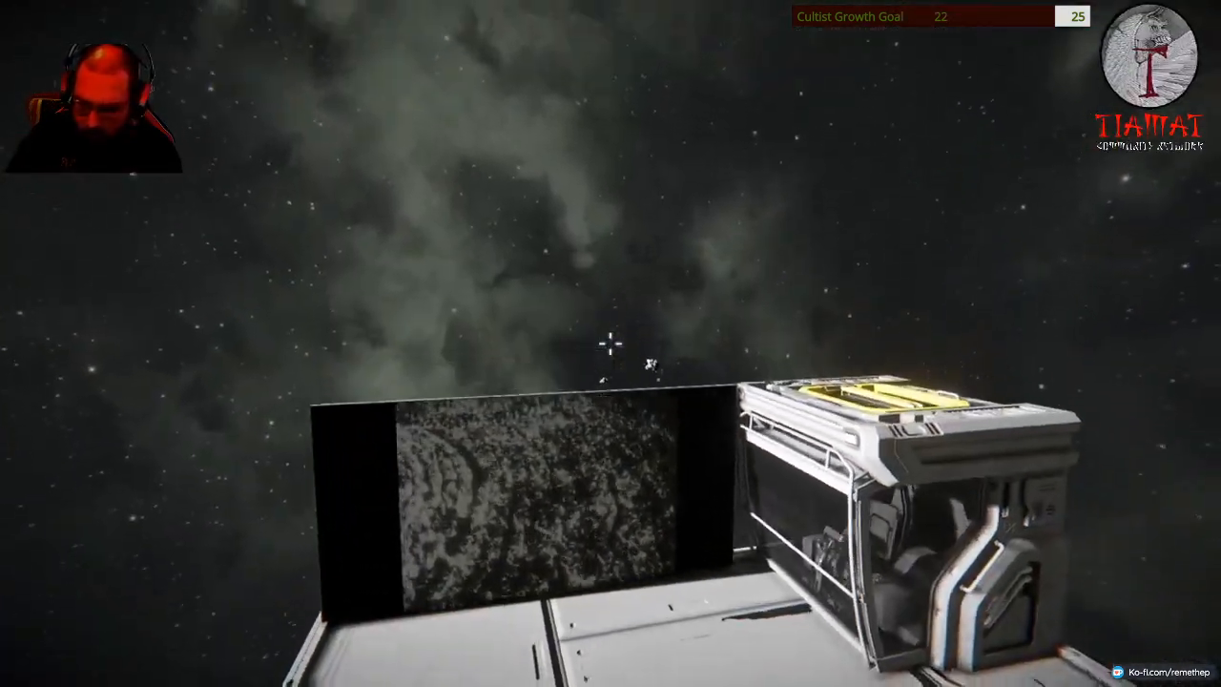
# Set the Wide LCD panel's Share block option to 'Share with all' and return to the game.
pyautogui.press('k')
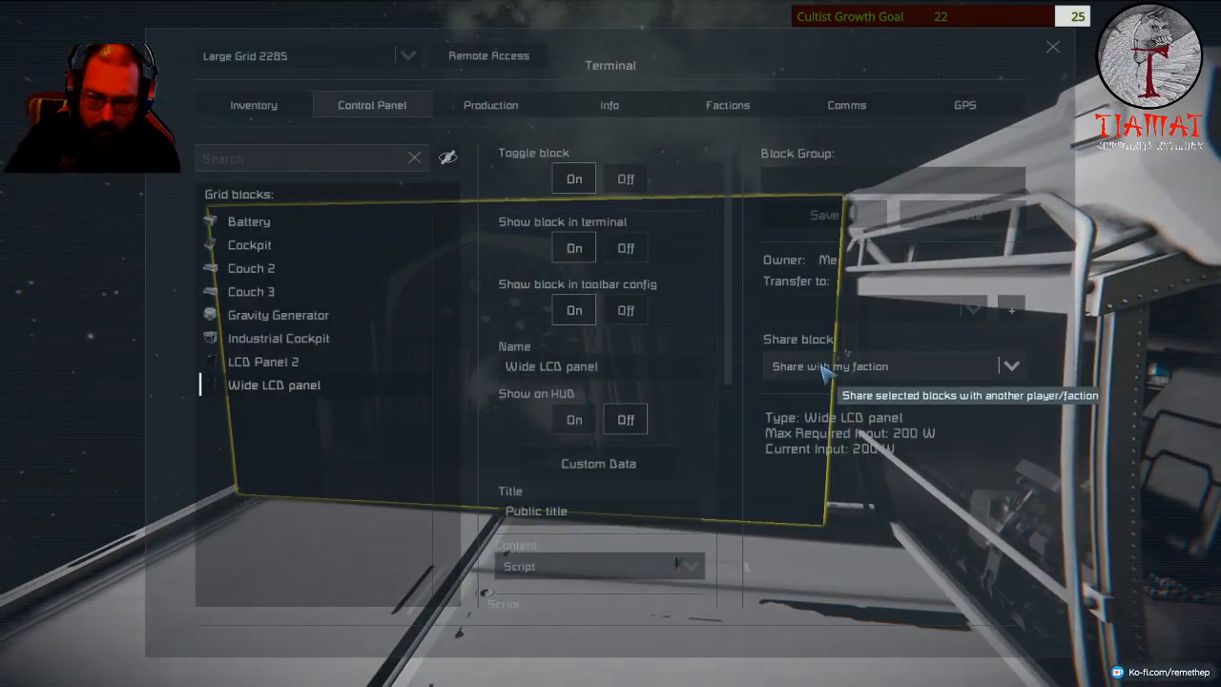
pyautogui.click(830, 366)
pyautogui.click(816, 434)
pyautogui.press('Escape')
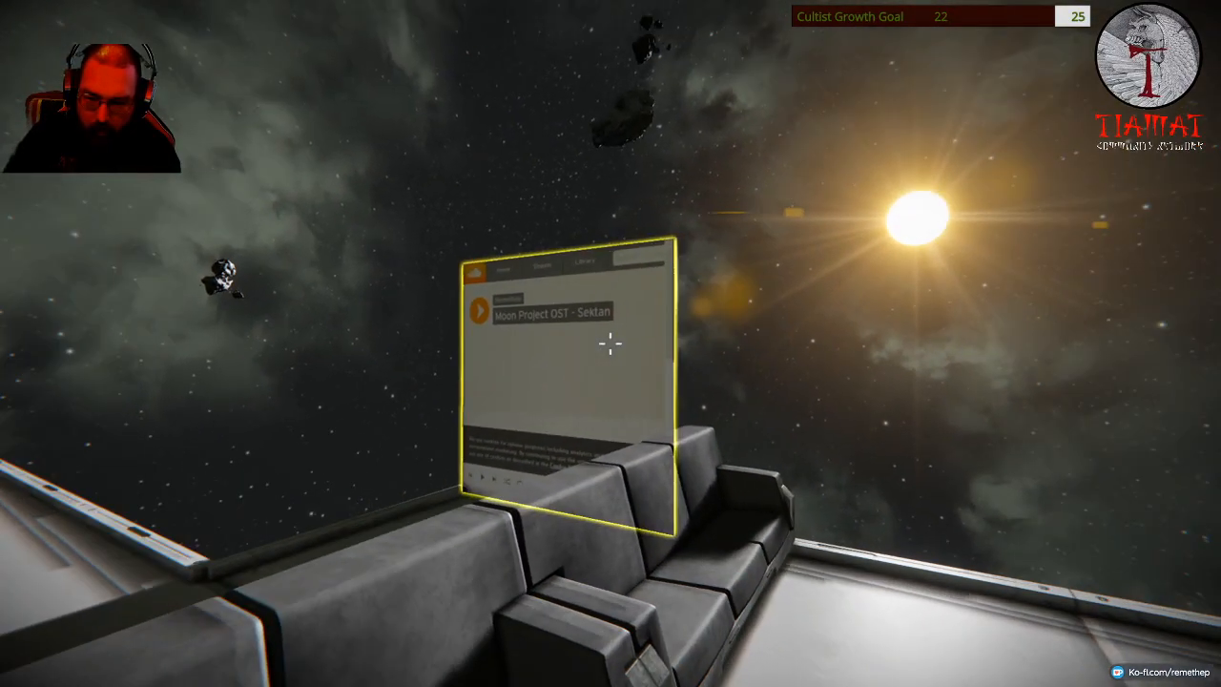
# Walk over in third person and turn to face the wide LCD screen.
pyautogui.press('v')
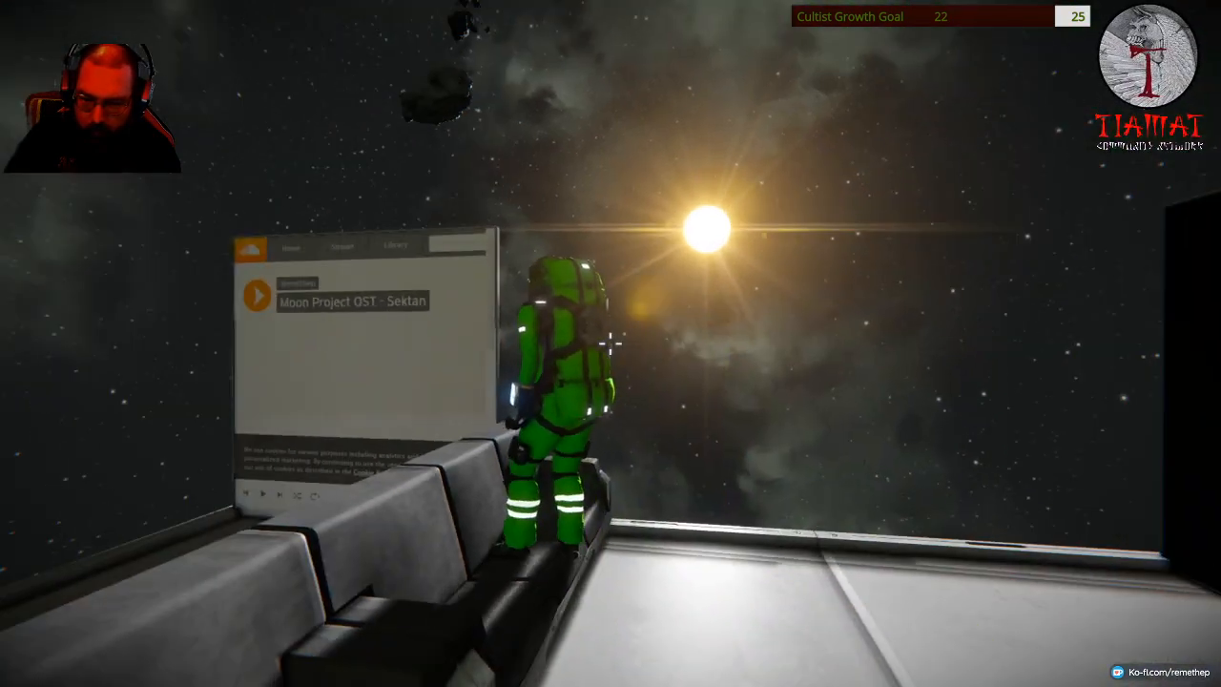
pyautogui.press('space')
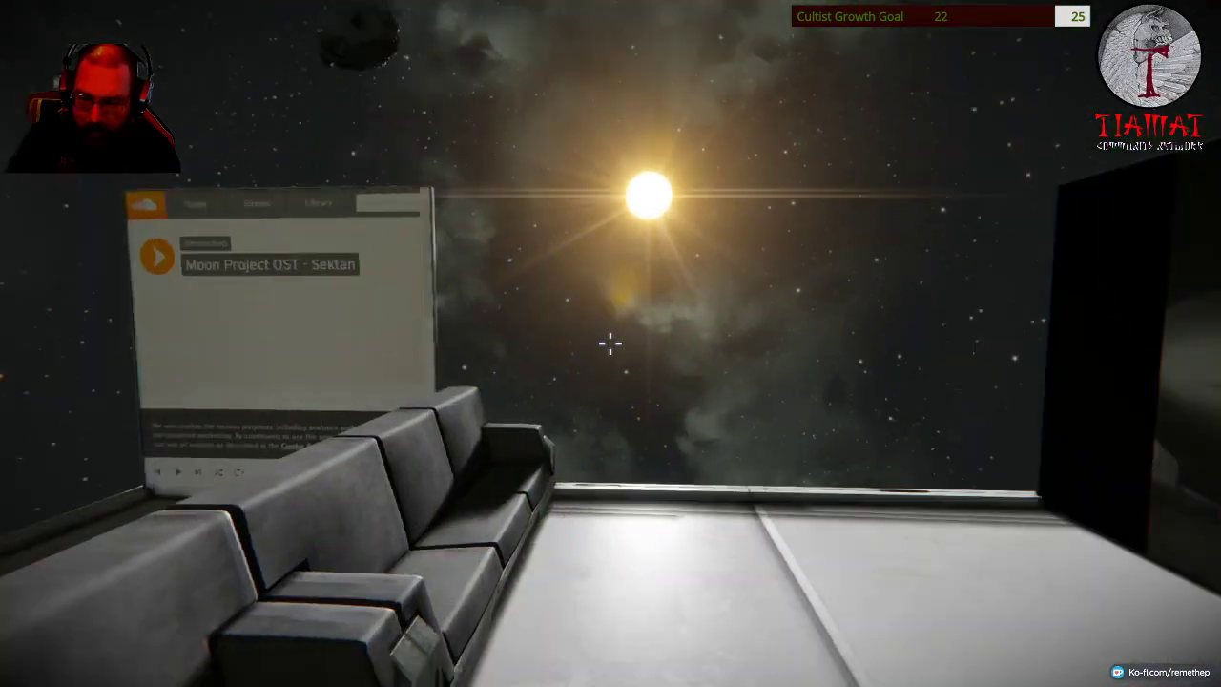
pyautogui.moveTo(611, 344); pyautogui.dragTo(610, 343)
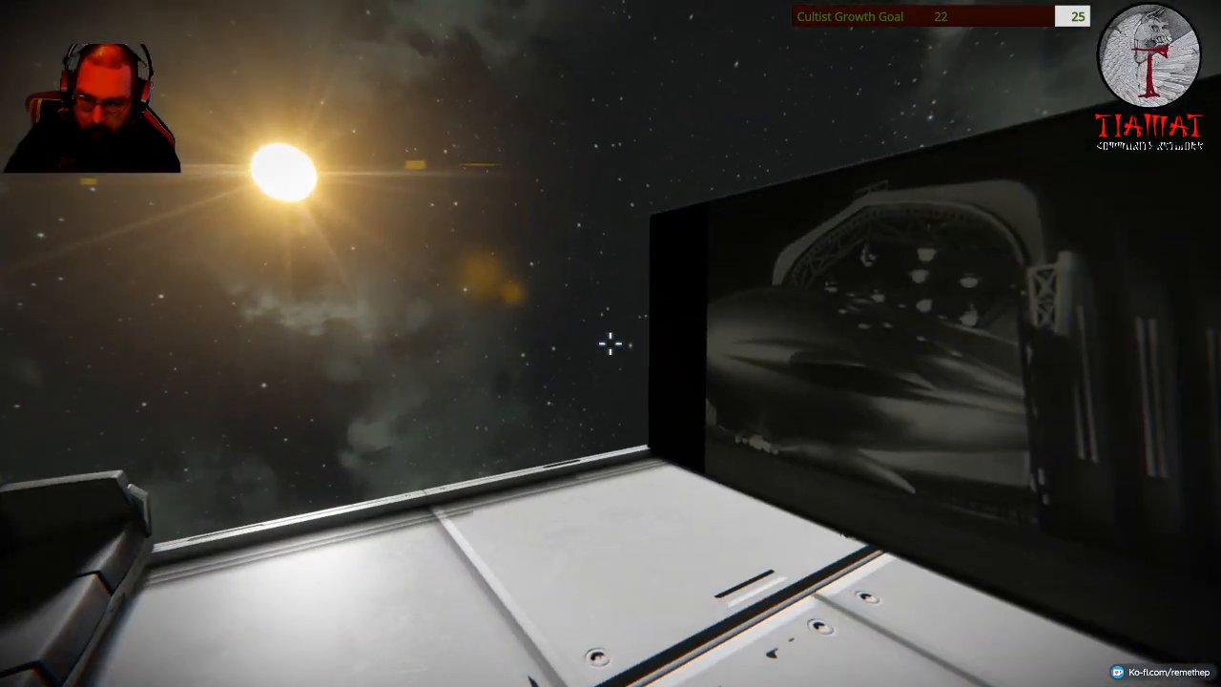
pyautogui.press('a')
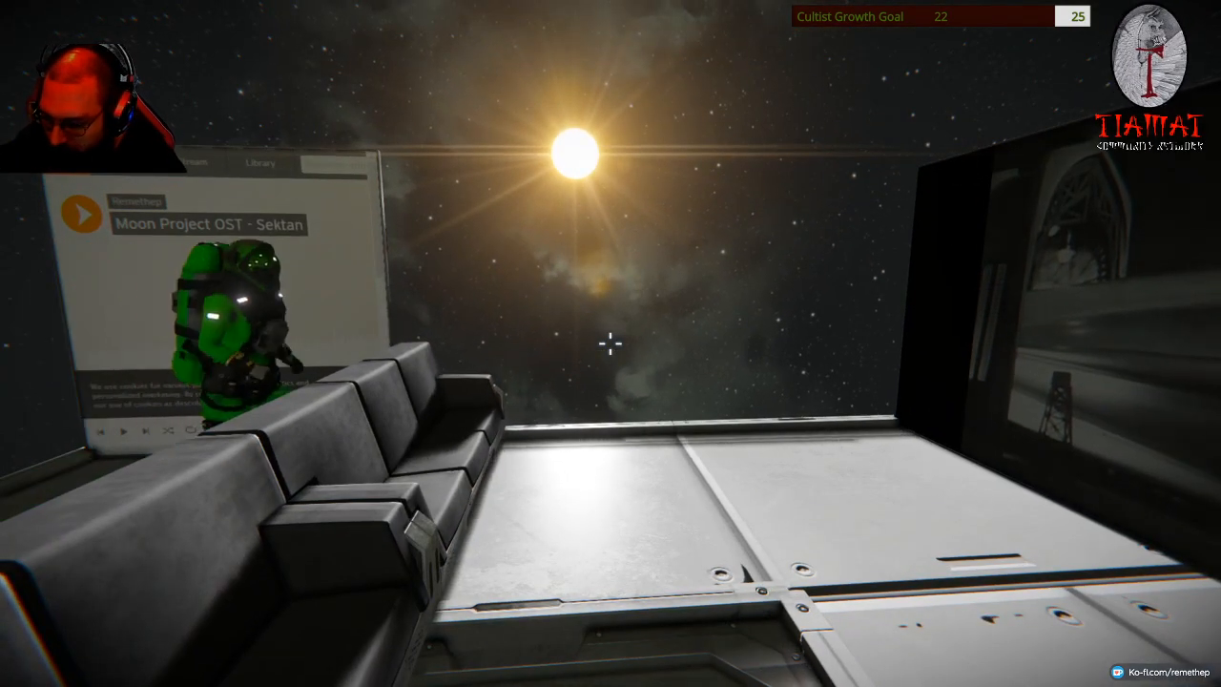
pyautogui.press('a')
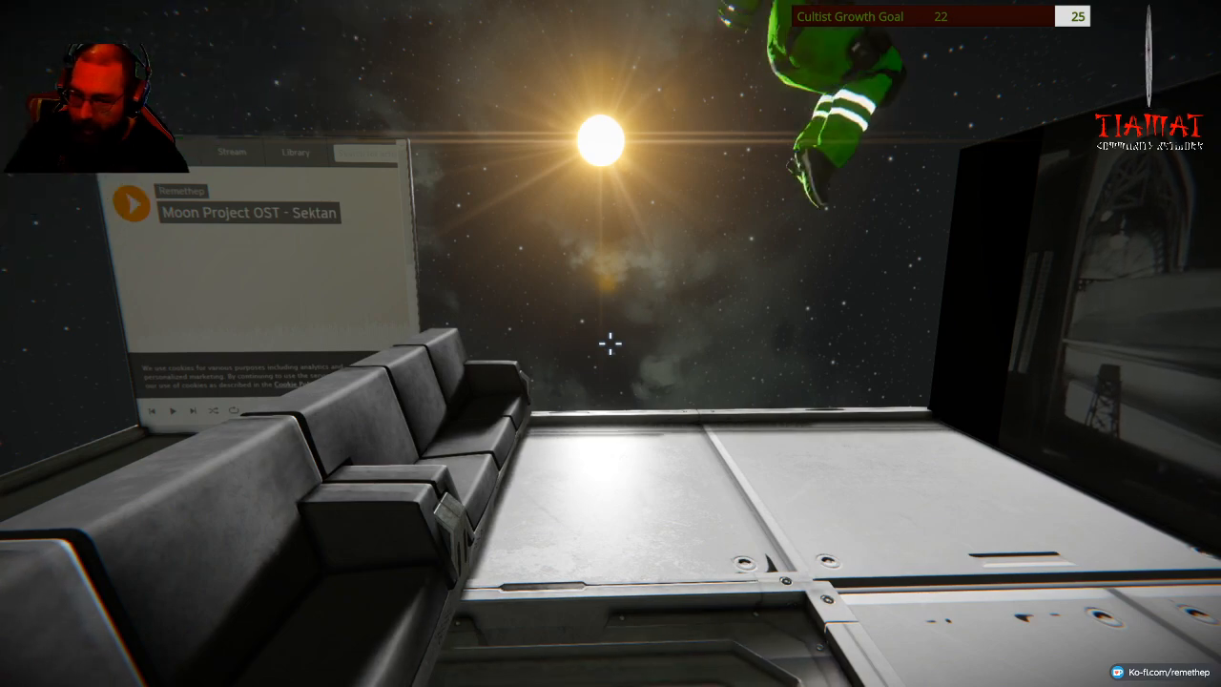
pyautogui.moveTo(611, 343); pyautogui.dragTo(858, 344)
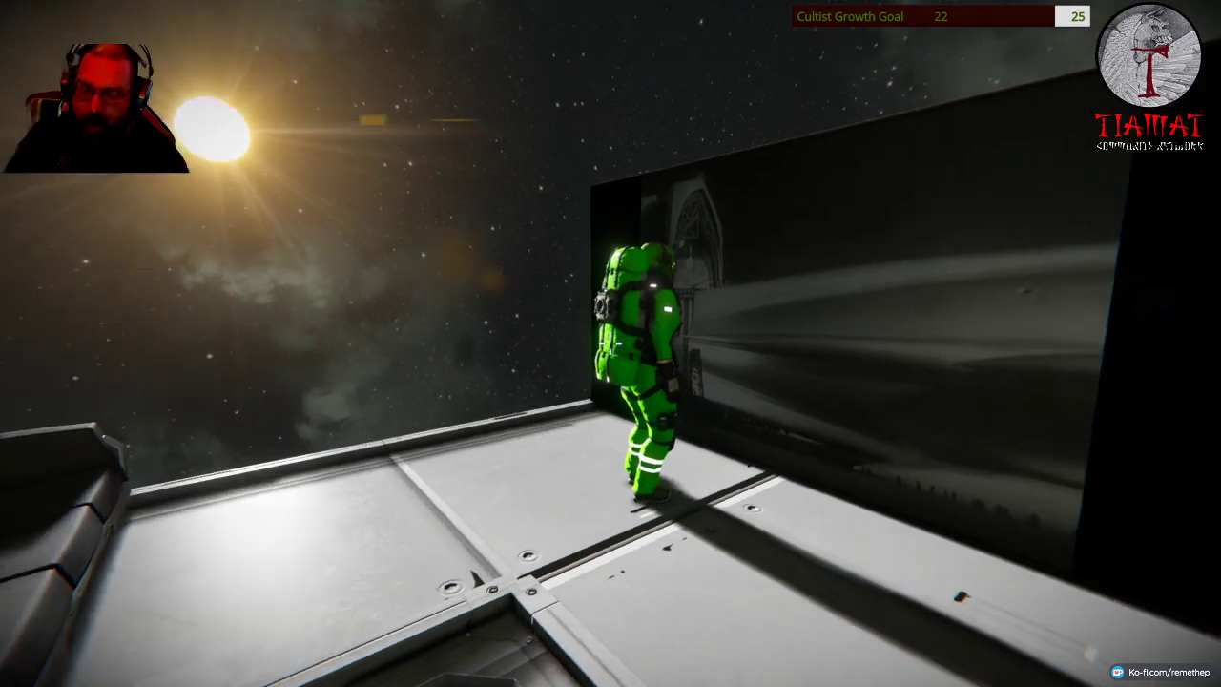
pyautogui.moveTo(610, 343); pyautogui.dragTo(382, 343)
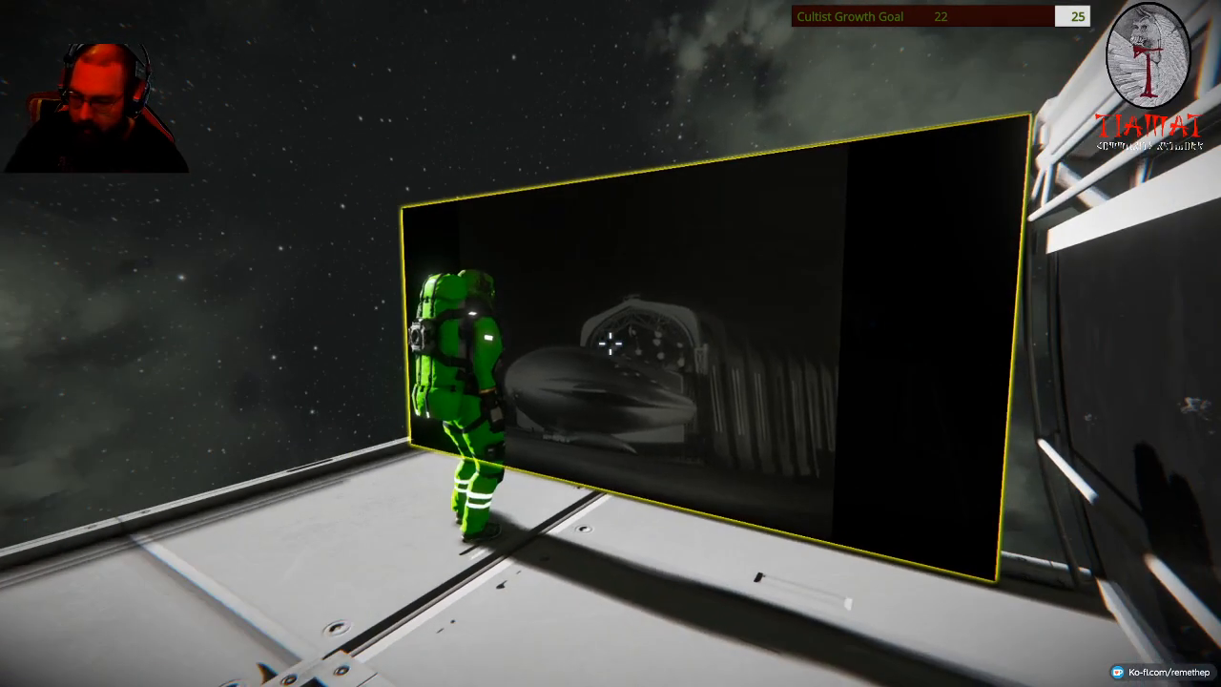
pyautogui.moveTo(610, 343); pyautogui.dragTo(840, 343)
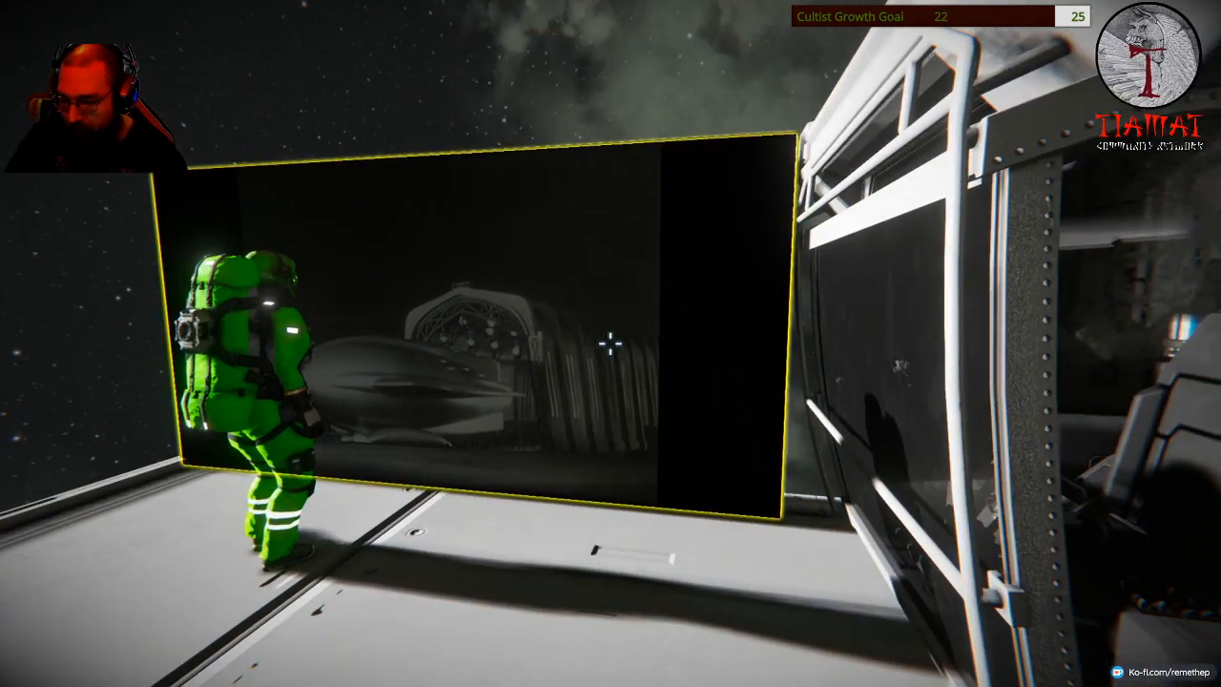
# Briefly bring up and dismiss the wide screen's control panel.
pyautogui.press('k')
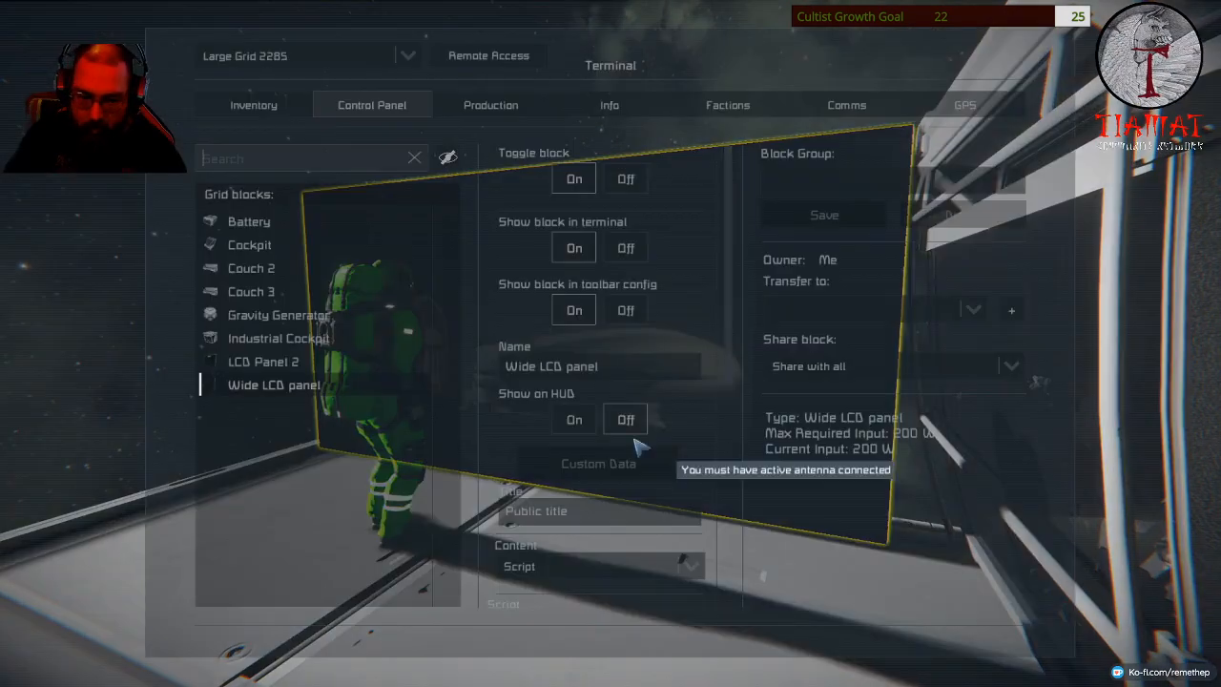
pyautogui.press('Escape')
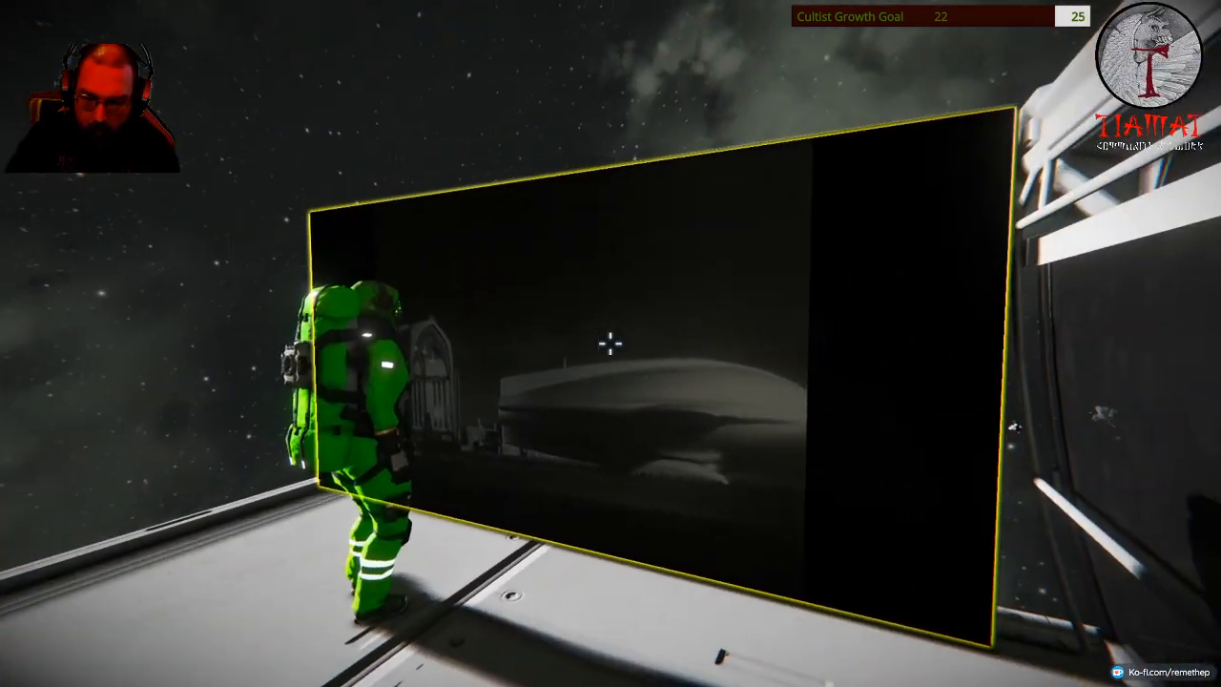
# Check the wide screen's custom data unchanged and view the Google page it shows.
pyautogui.press('k')
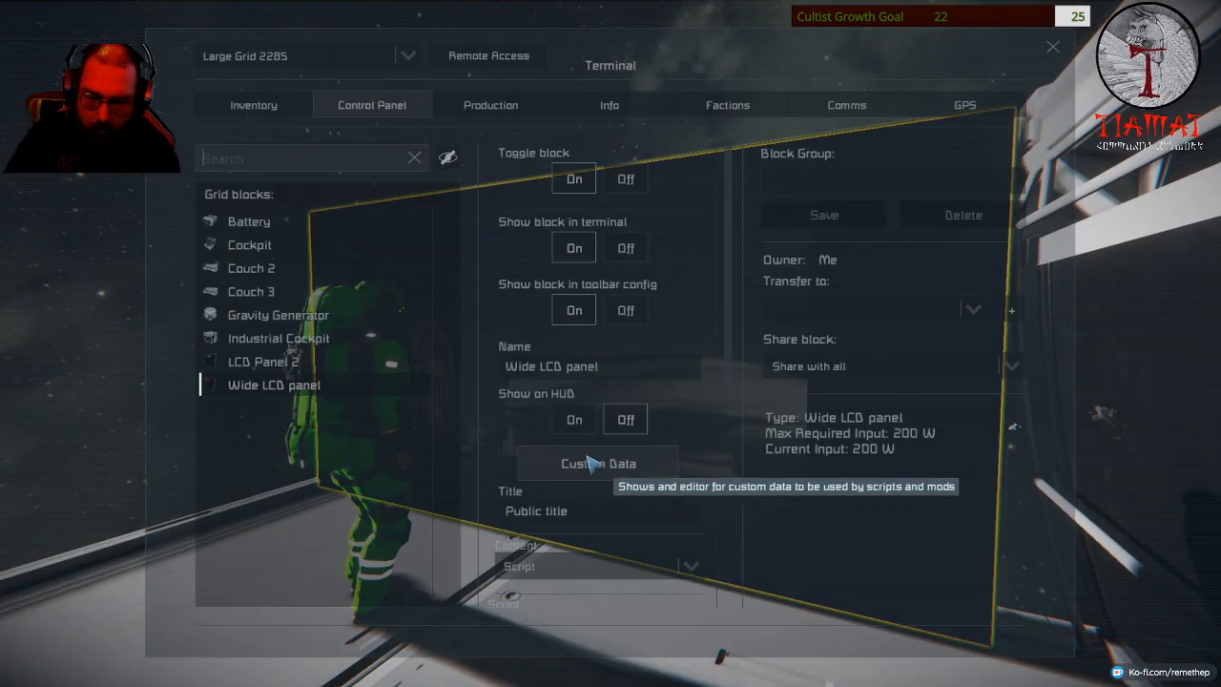
pyautogui.click(648, 461)
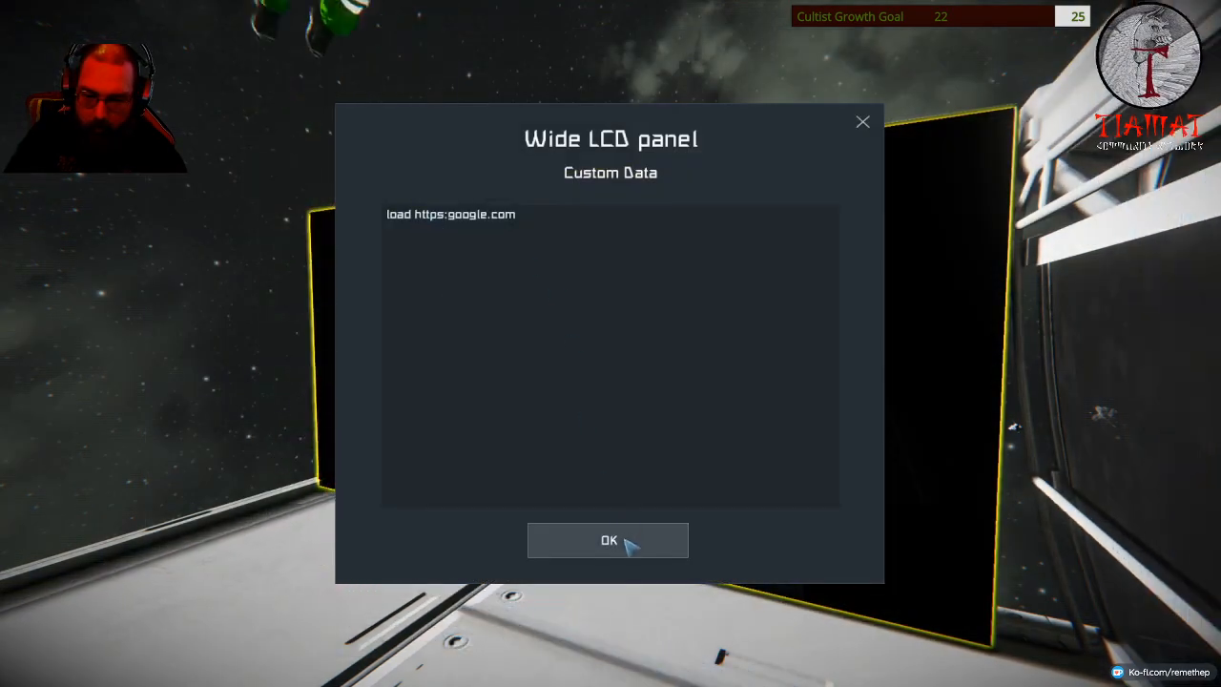
pyautogui.click(618, 540)
pyautogui.press('Escape')
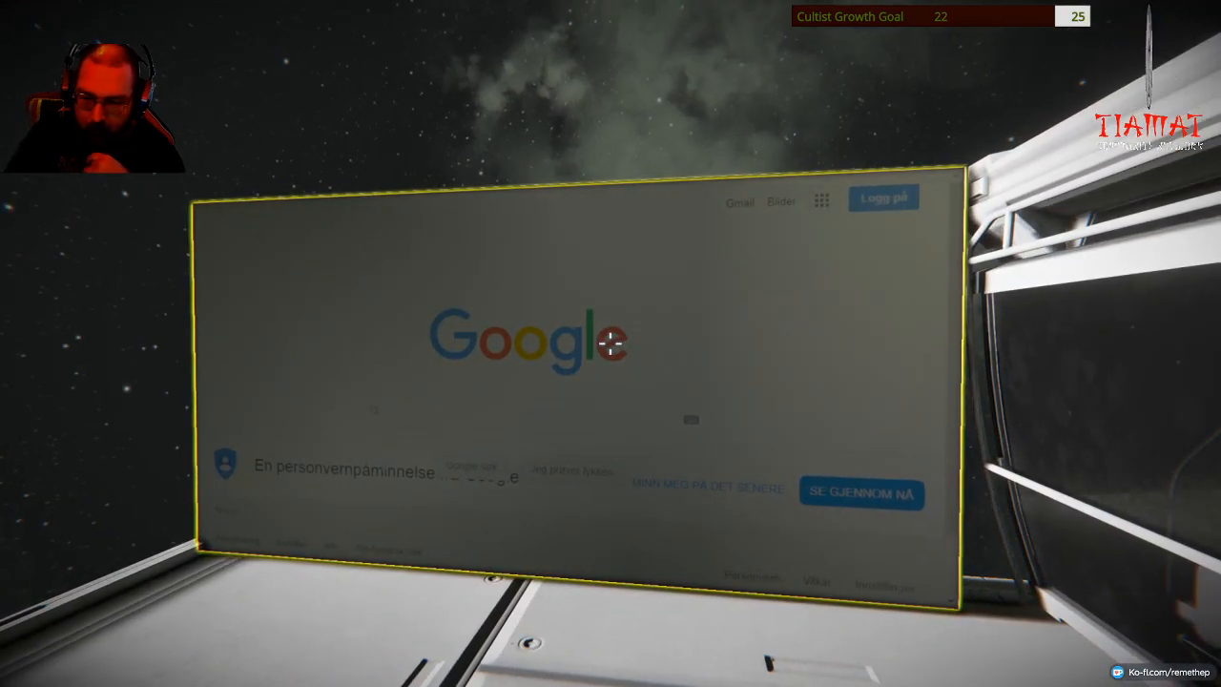
# Erase the old address after 'load' to make room for the Steam Workshop URL for app 244850.
pyautogui.press('k')
pyautogui.click(598, 475)
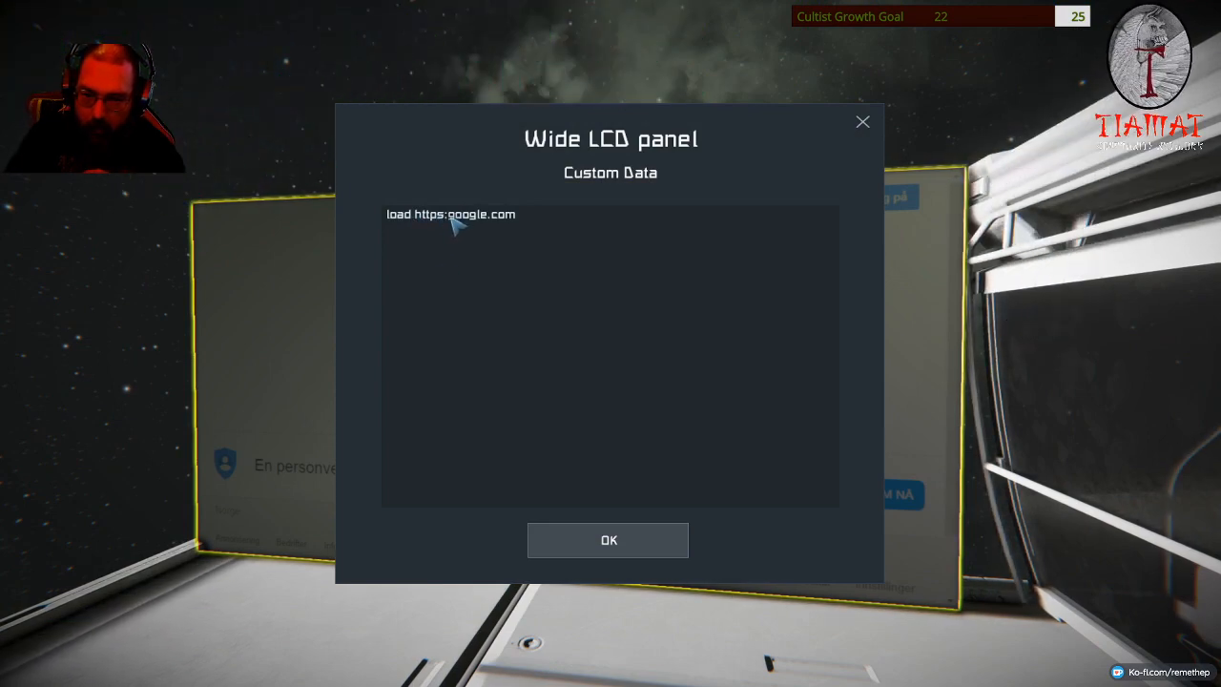
pyautogui.moveTo(448, 213); pyautogui.dragTo(558, 226)
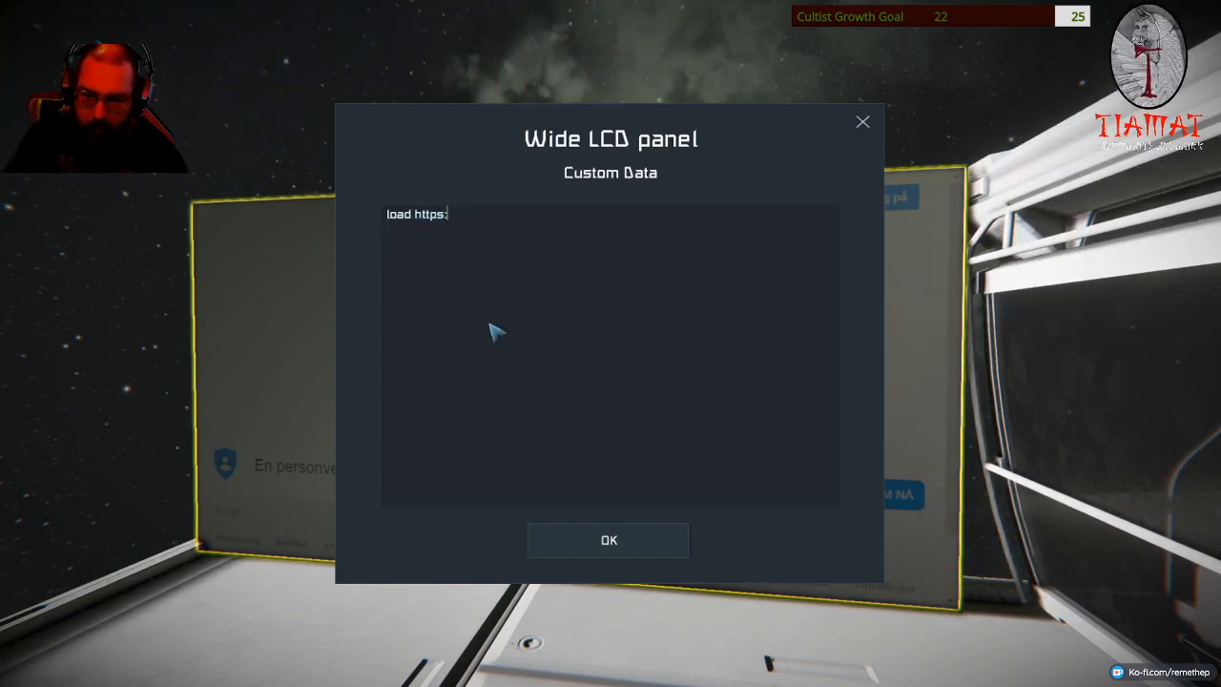
pyautogui.press('BackSpace')
pyautogui.press('BackSpace')
pyautogui.press('BackSpace')
pyautogui.write('//steamcommunity.com/app/244850/workshop/')
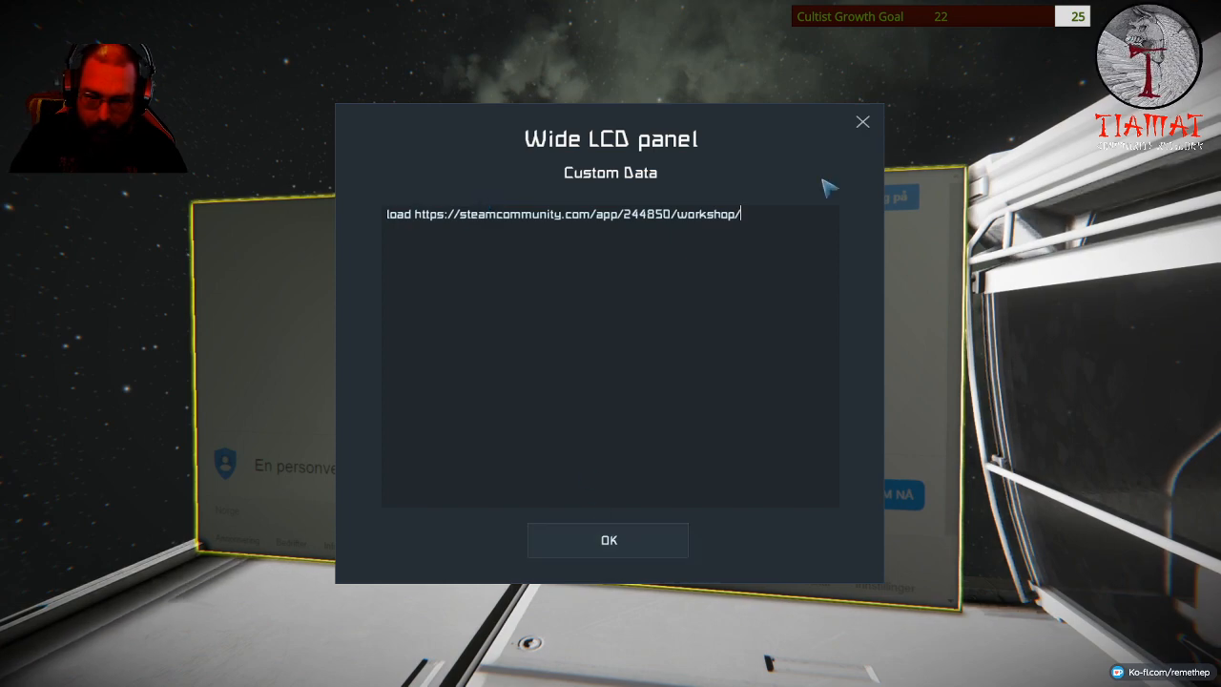
# Confirm the workshop address and select the Space Aliens mod tile on the LCD browser.
pyautogui.click(609, 541)
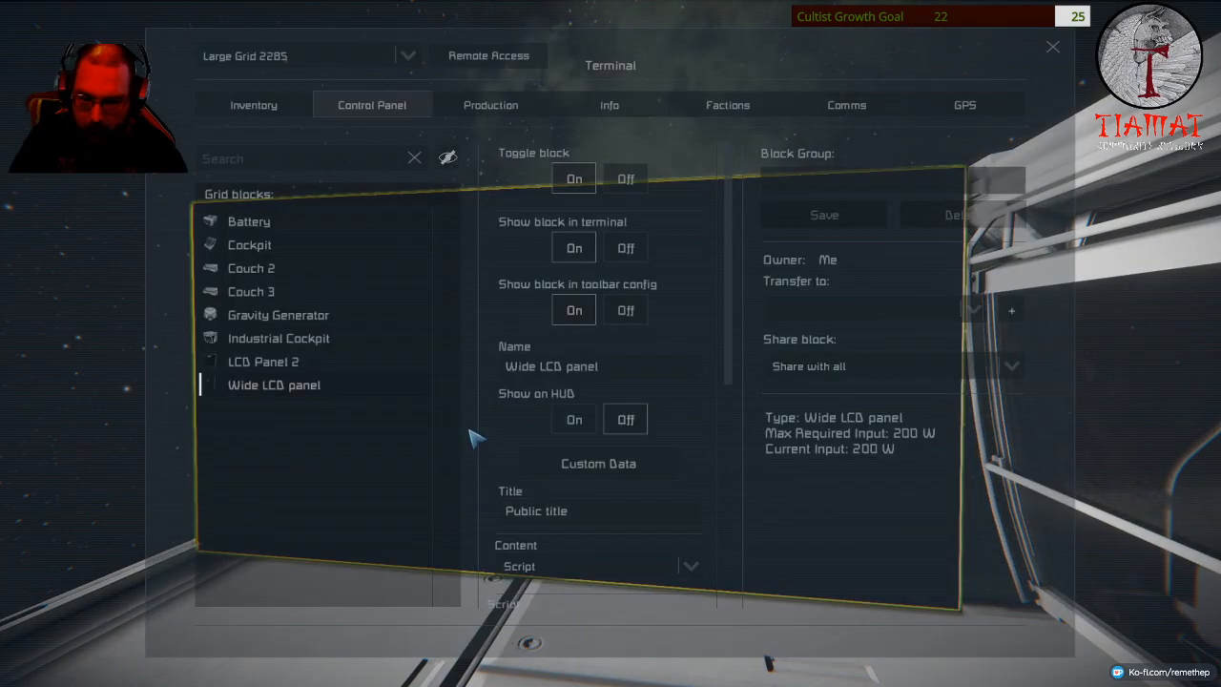
pyautogui.press('Escape')
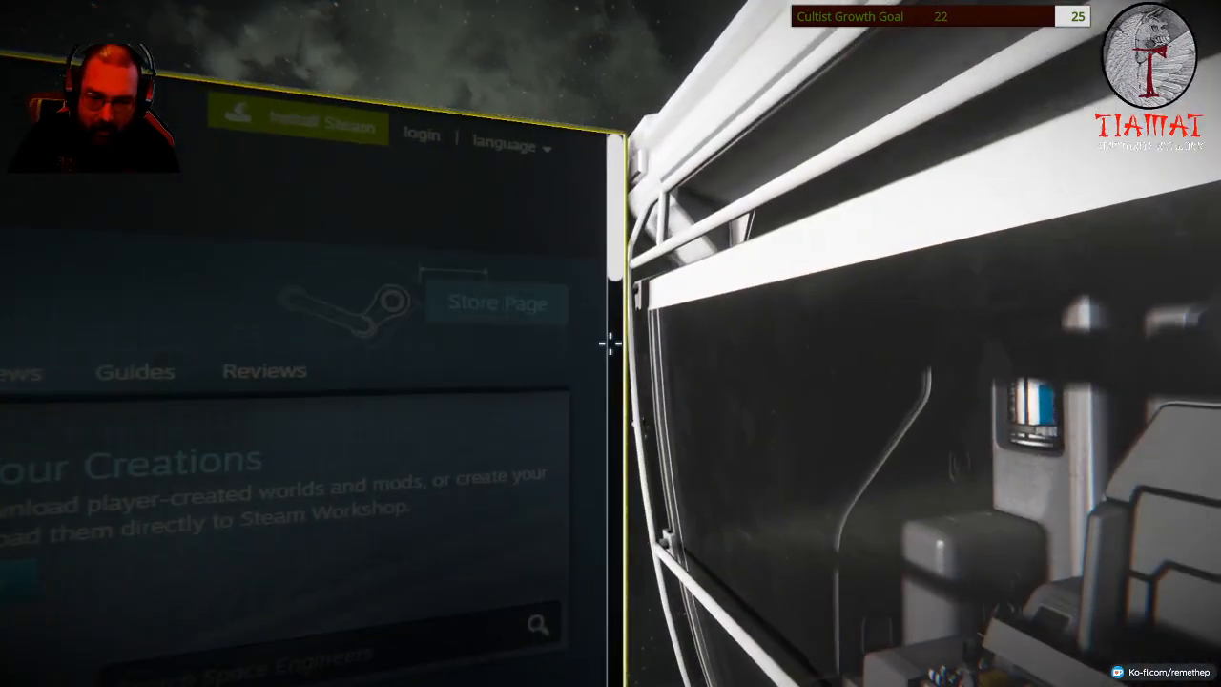
pyautogui.scroll(-5, 608, 343)
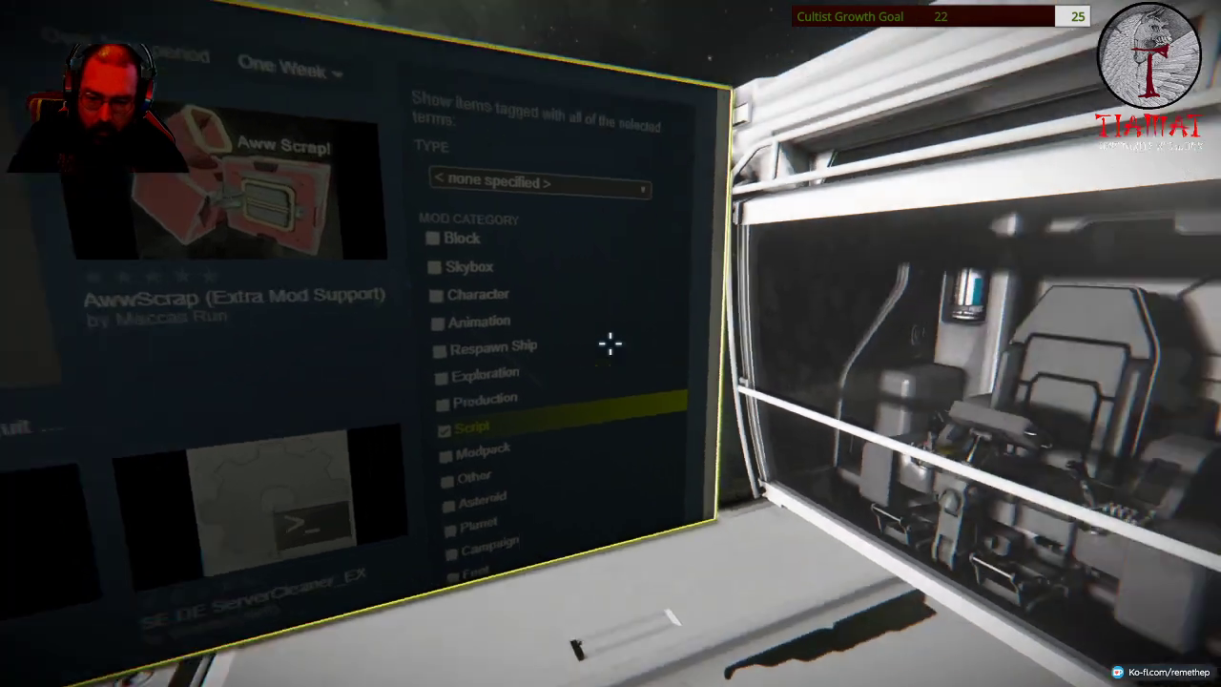
pyautogui.scroll(-5, 610, 344)
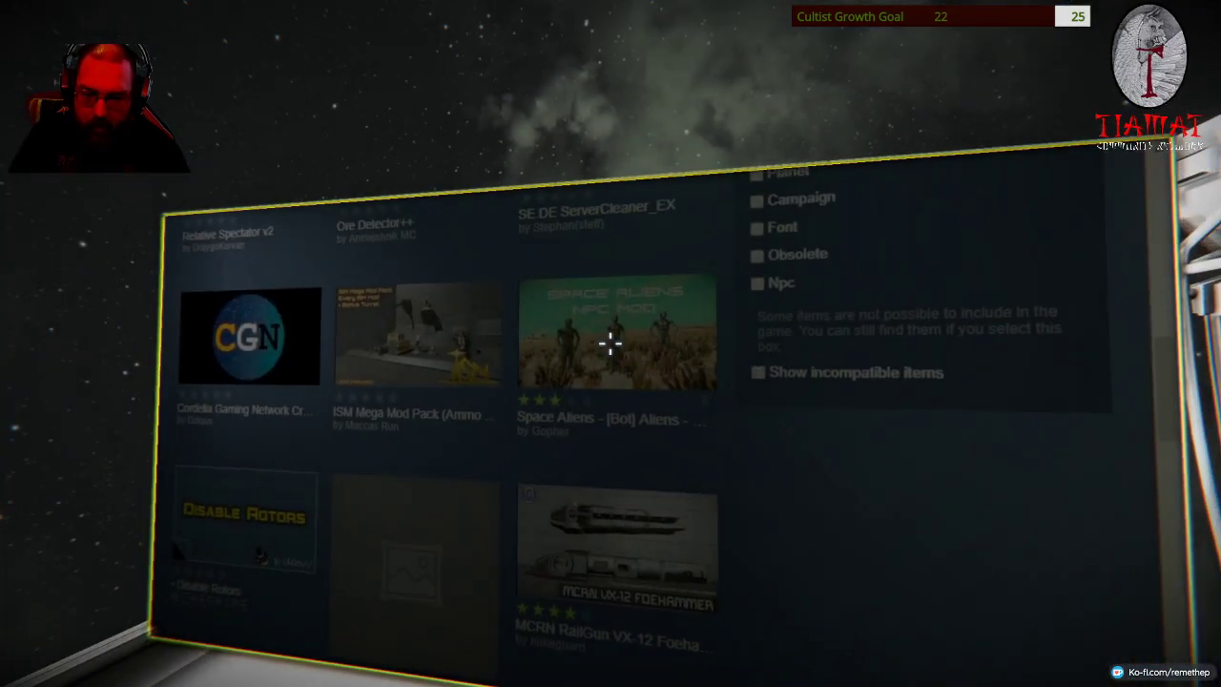
pyautogui.click(611, 343)
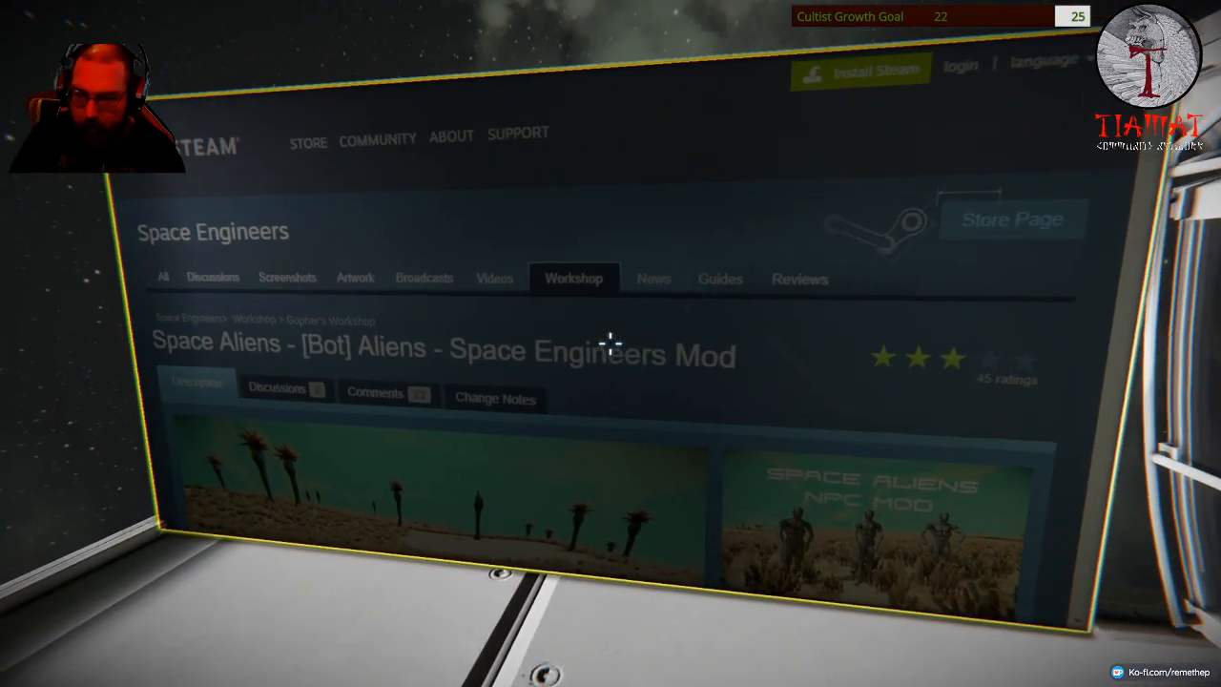
pyautogui.press('k')
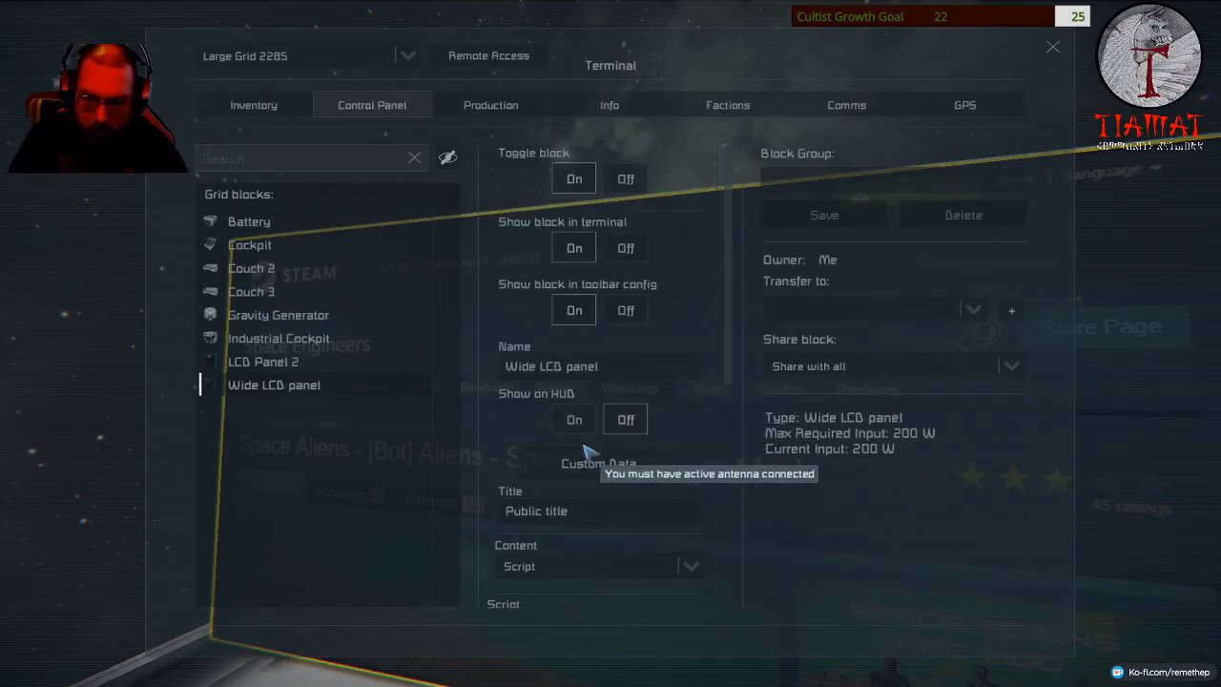
pyautogui.click(588, 464)
pyautogui.click(414, 213)
pyautogui.write('load htt')
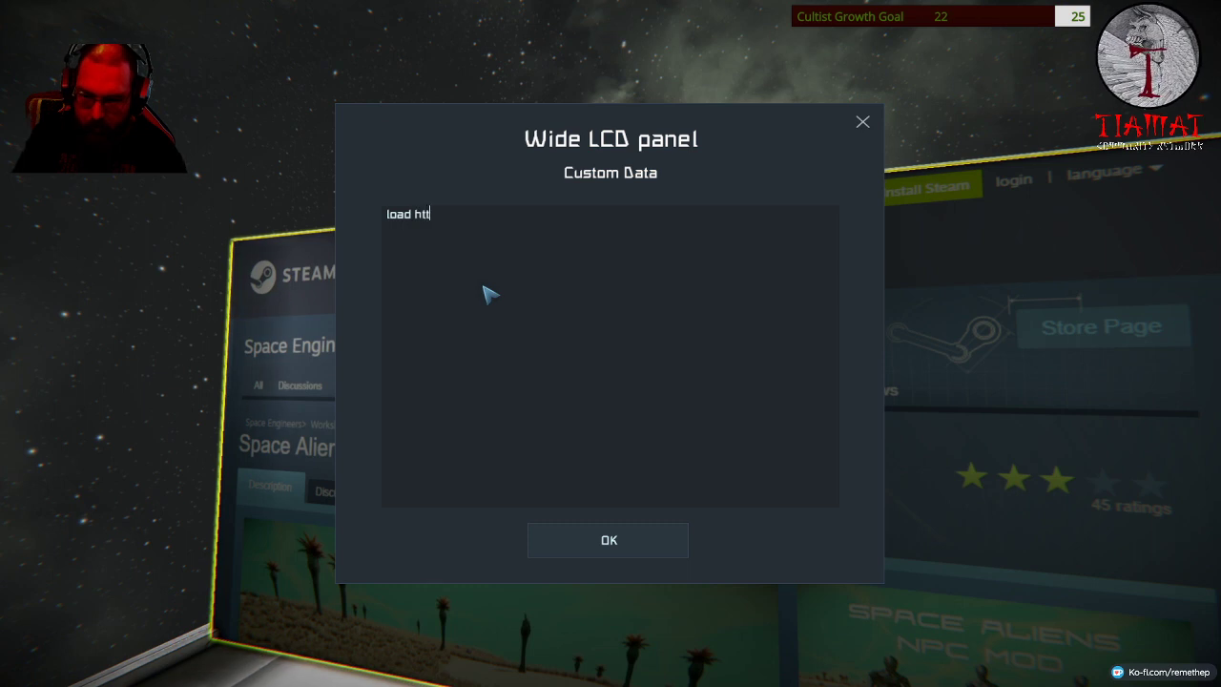
pyautogui.write('ps')
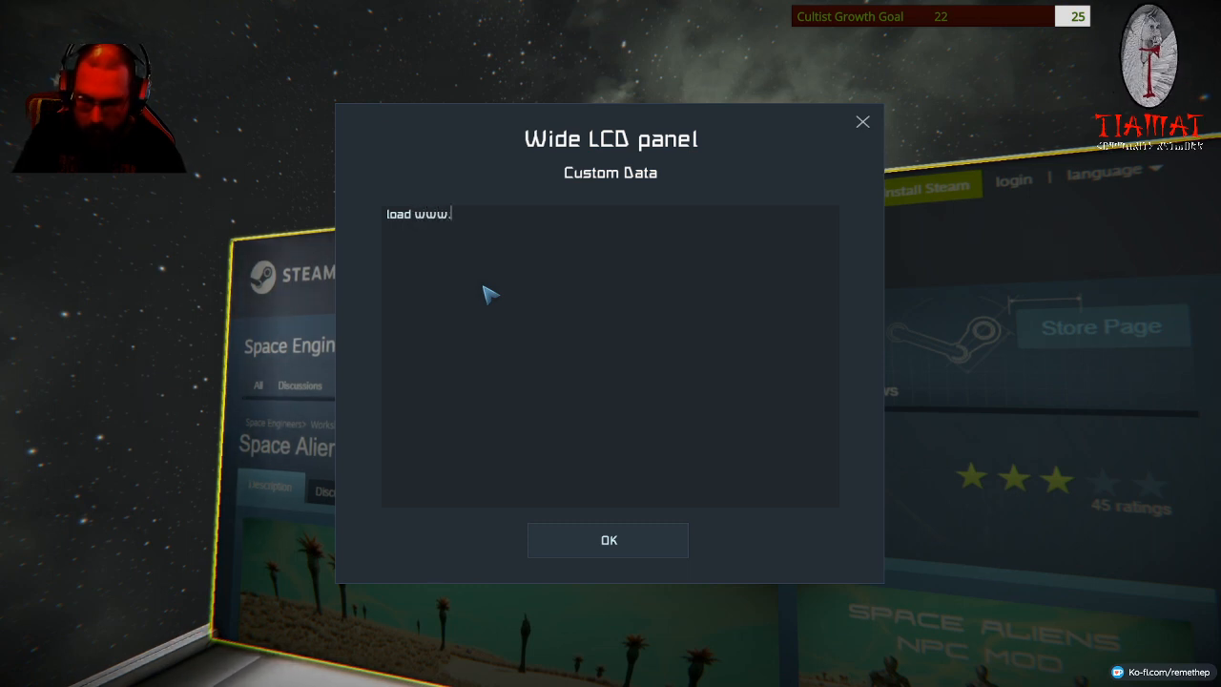
pyautogui.write('ch/rem,e')
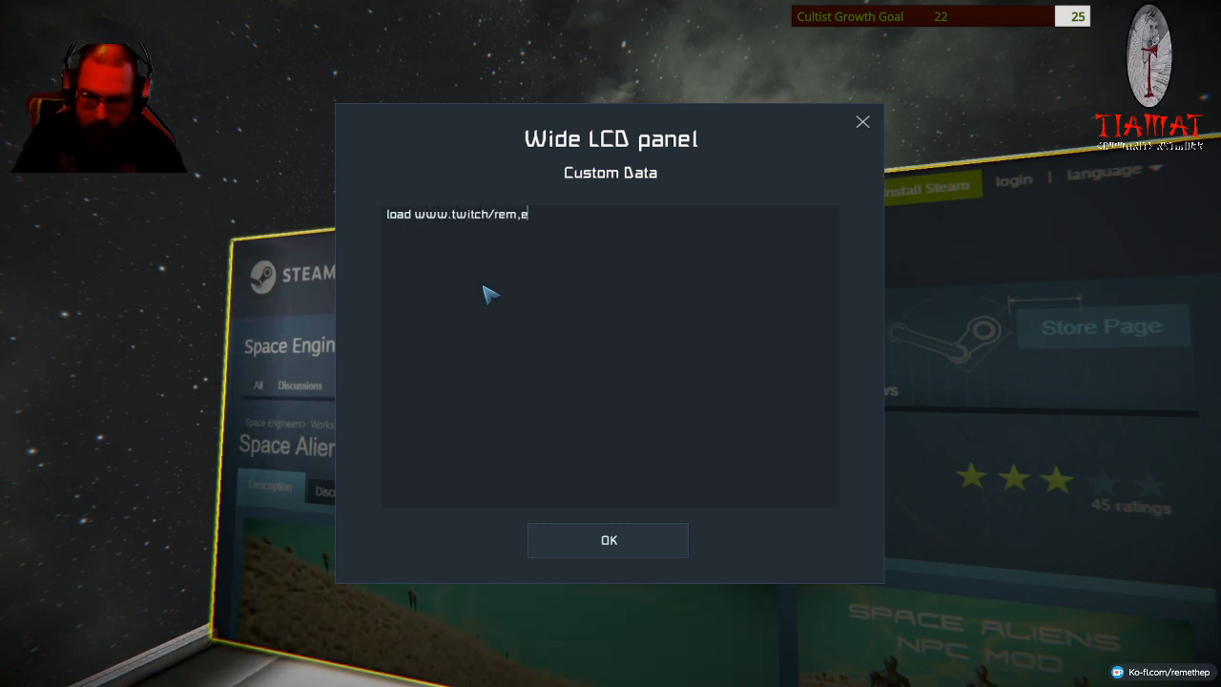
pyautogui.press('BackSpace')
pyautogui.write('thep')
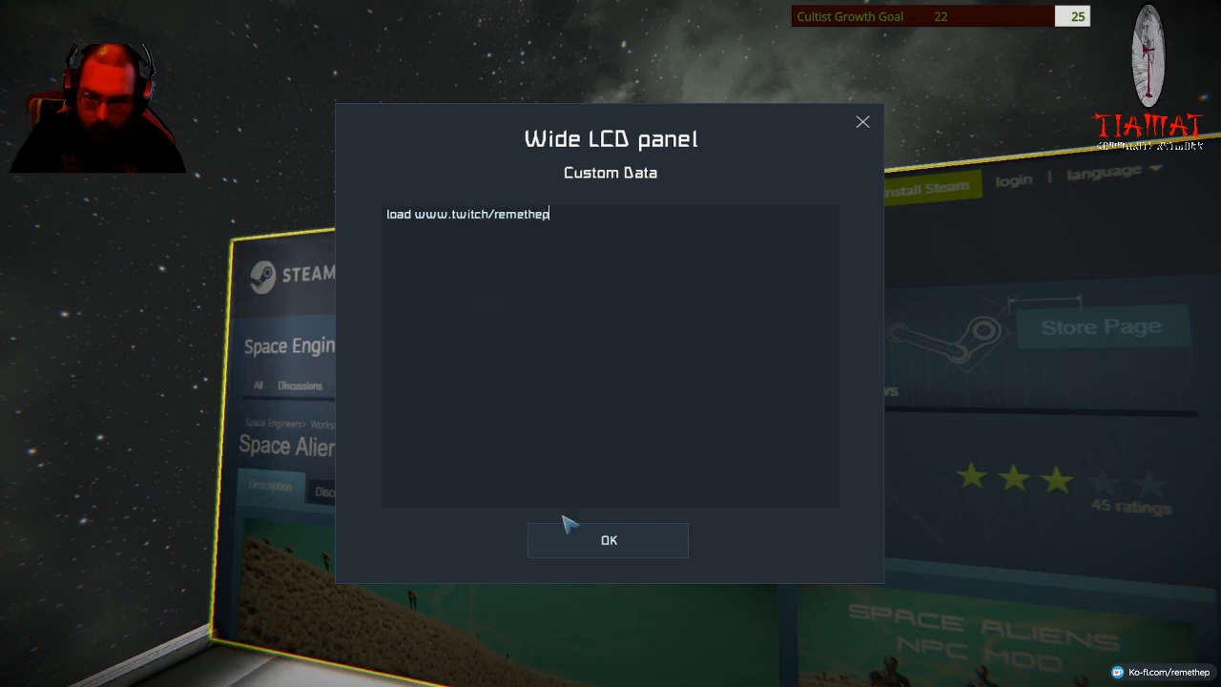
pyautogui.click(567, 536)
pyautogui.press('Escape')
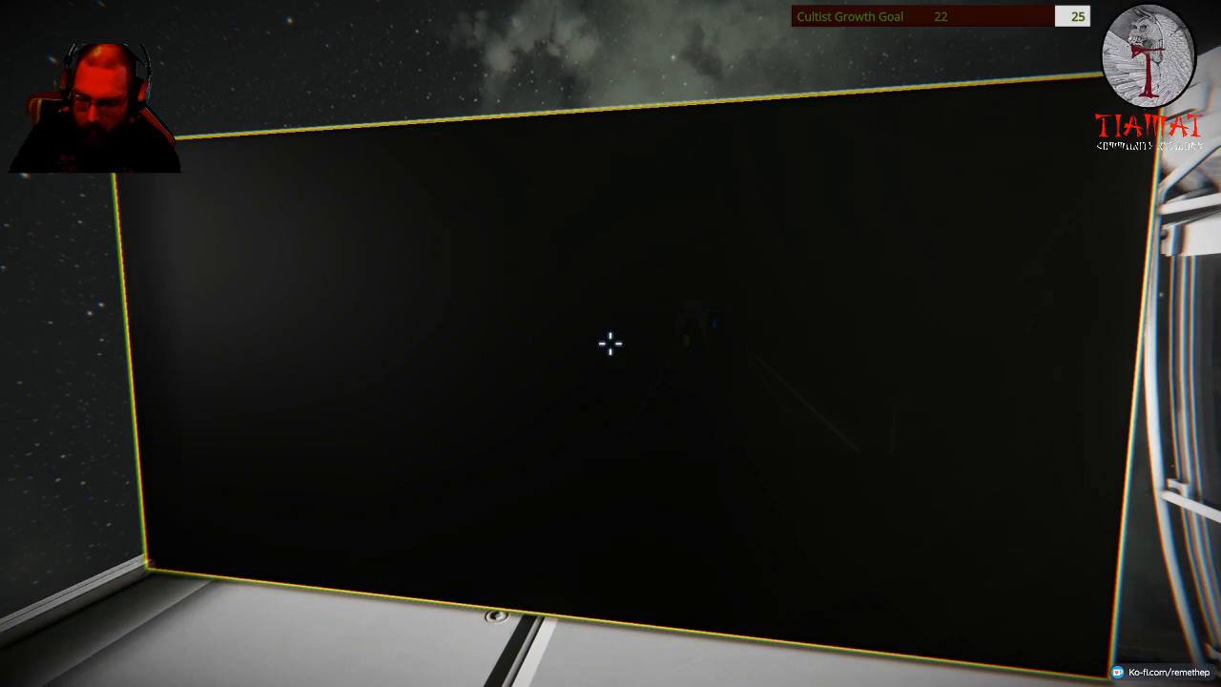
pyautogui.press('k')
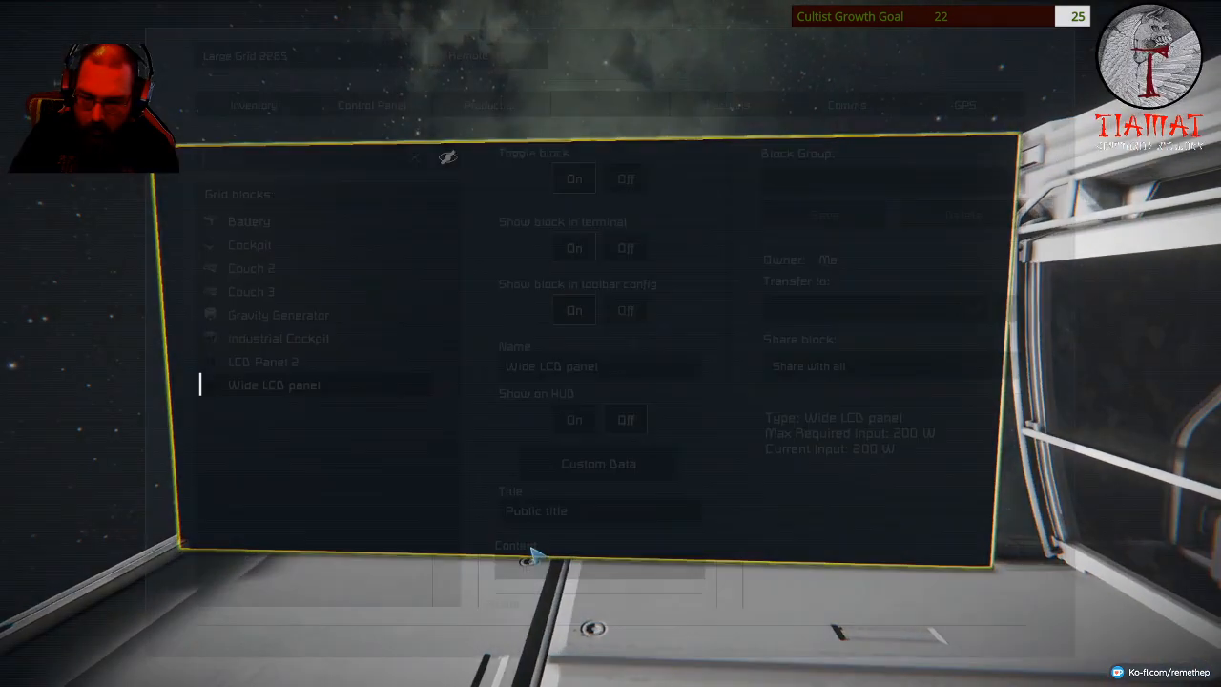
pyautogui.click(598, 464)
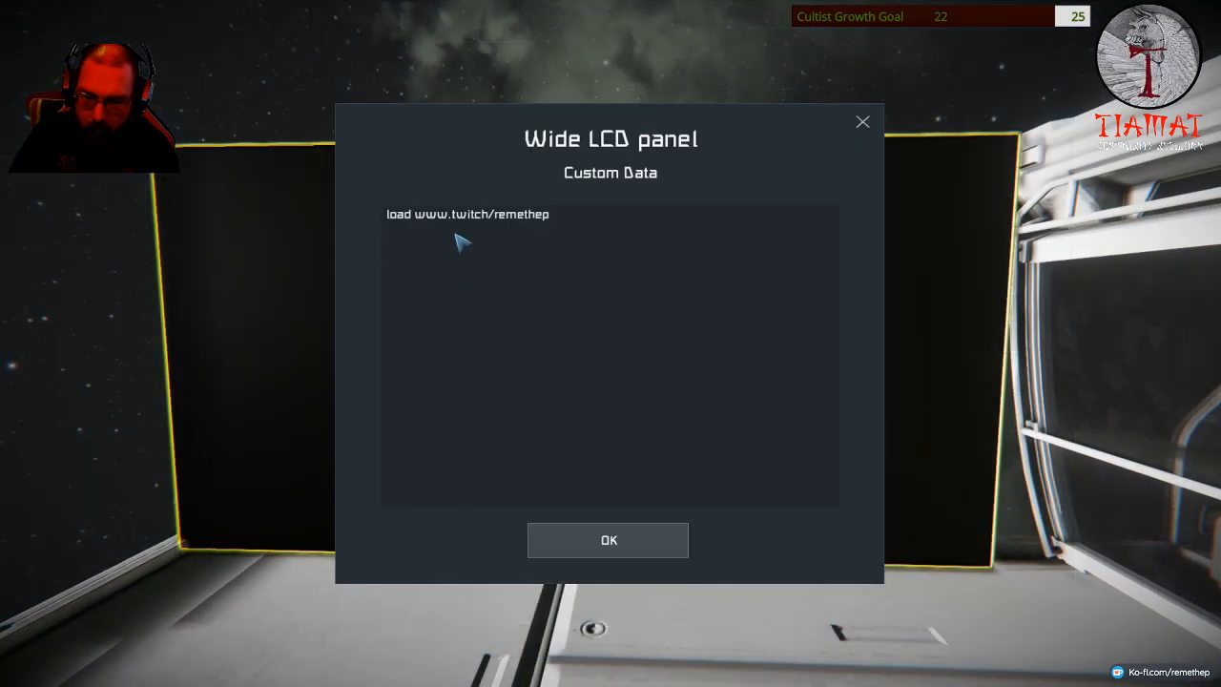
pyautogui.click(490, 217)
pyautogui.write('.tv')
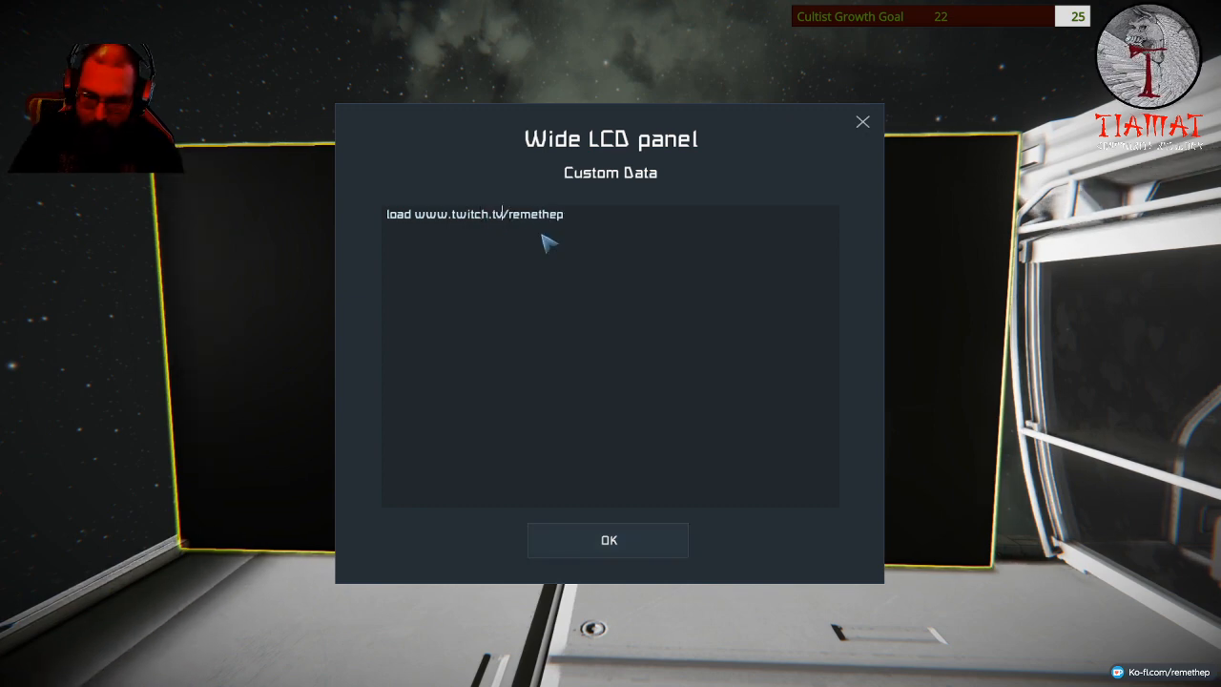
pyautogui.click(608, 540)
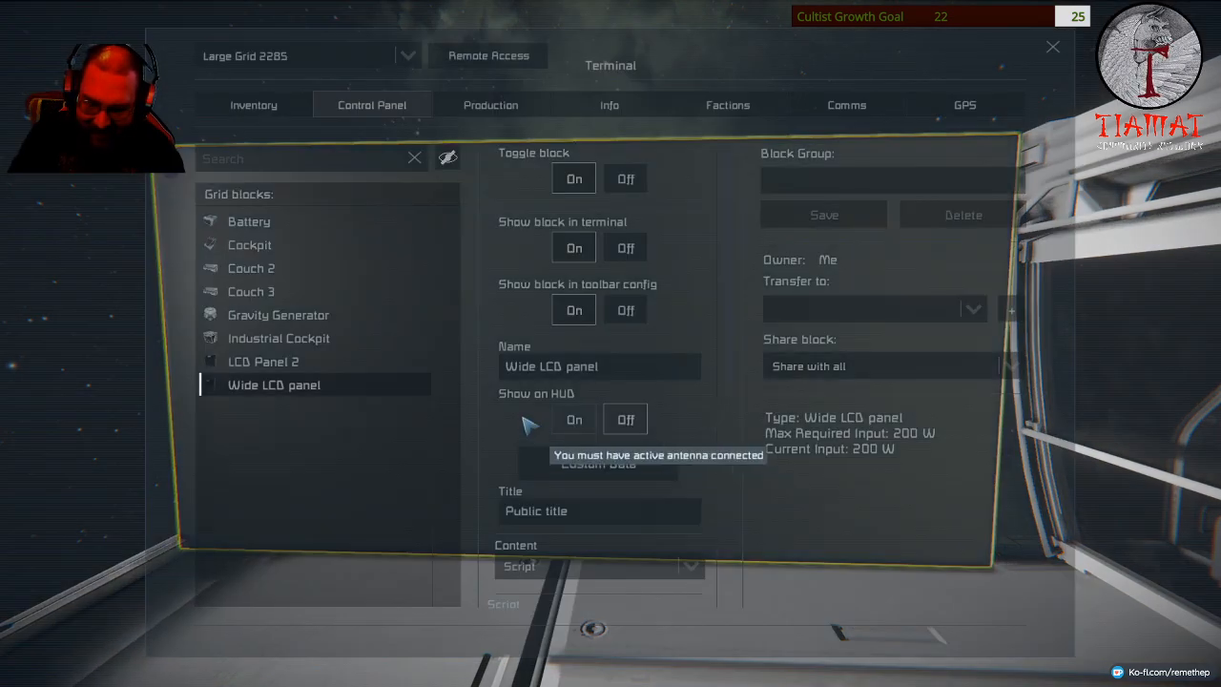
pyautogui.press('Escape')
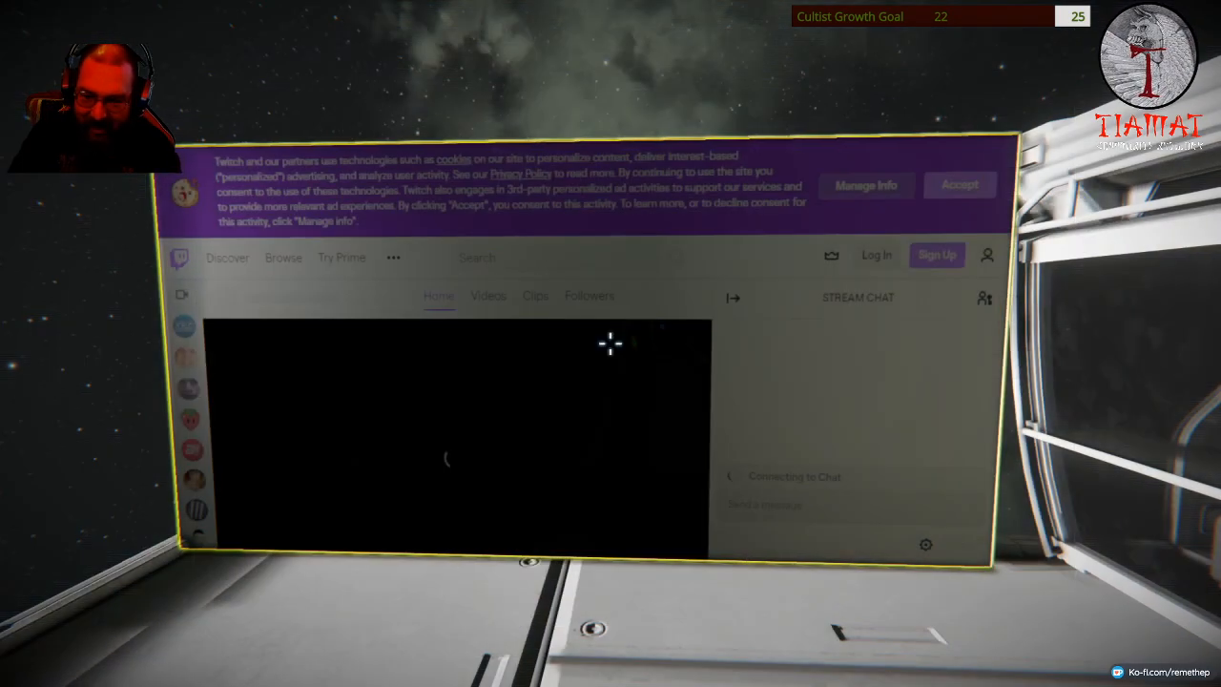
pyautogui.moveTo(611, 344); pyautogui.dragTo(610, 344)
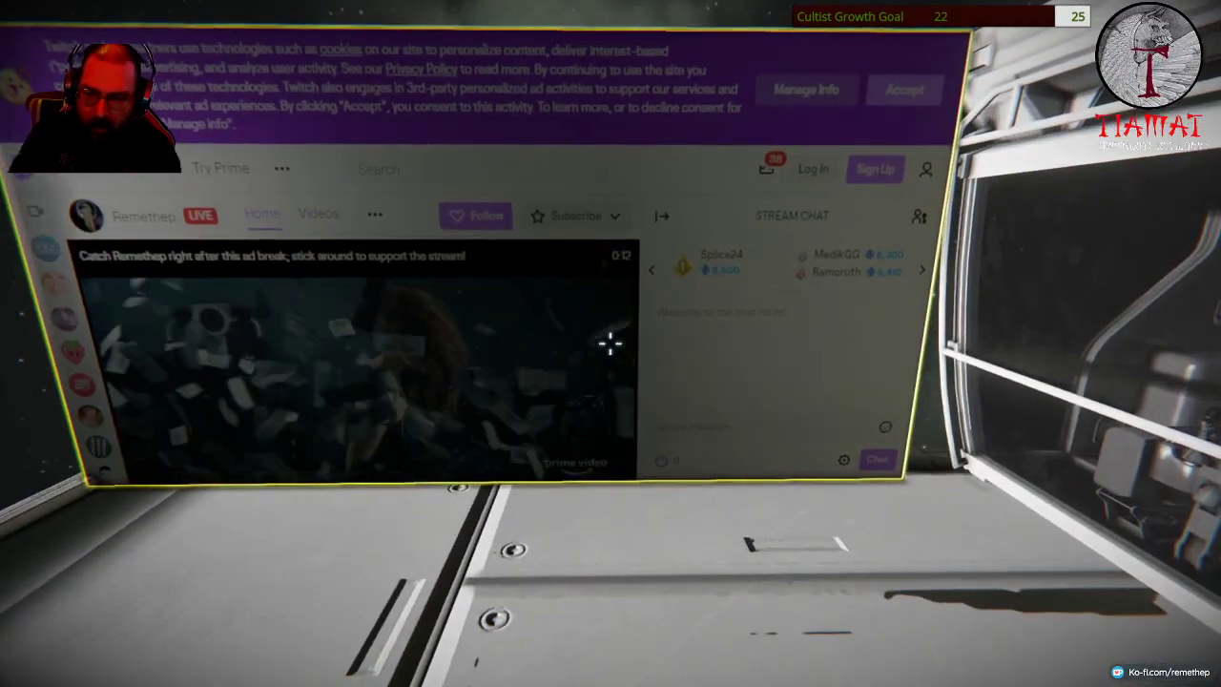
pyautogui.moveTo(611, 343); pyautogui.dragTo(610, 343)
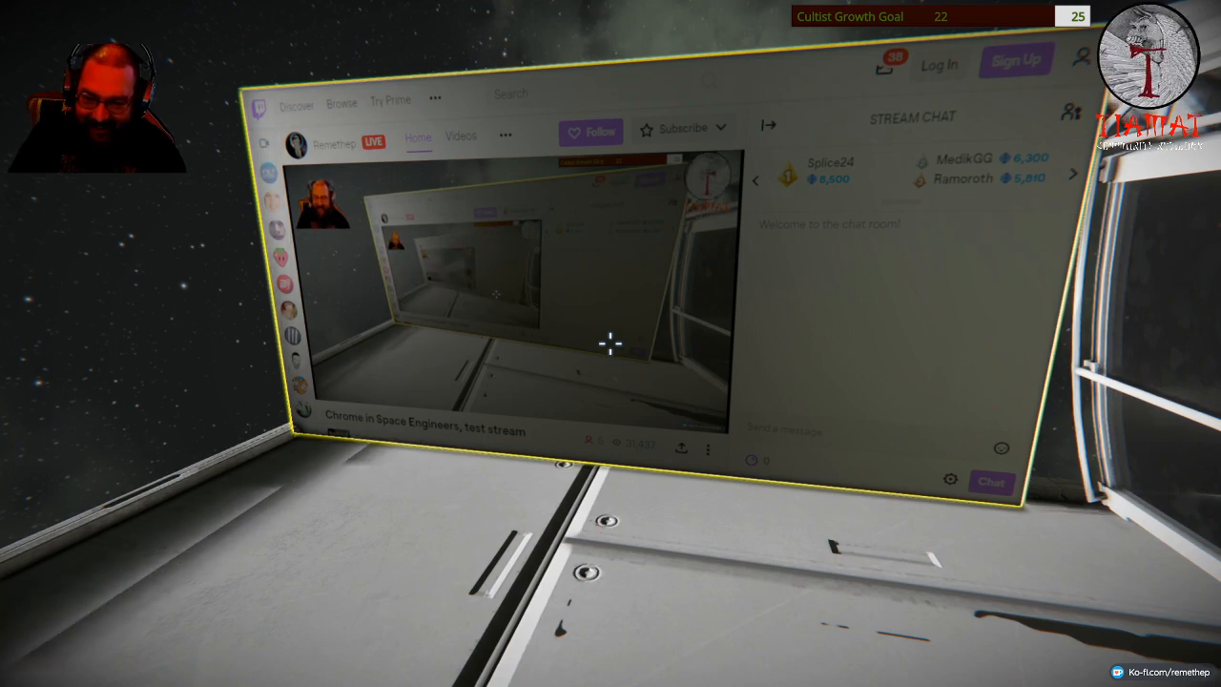
pyautogui.press('v')
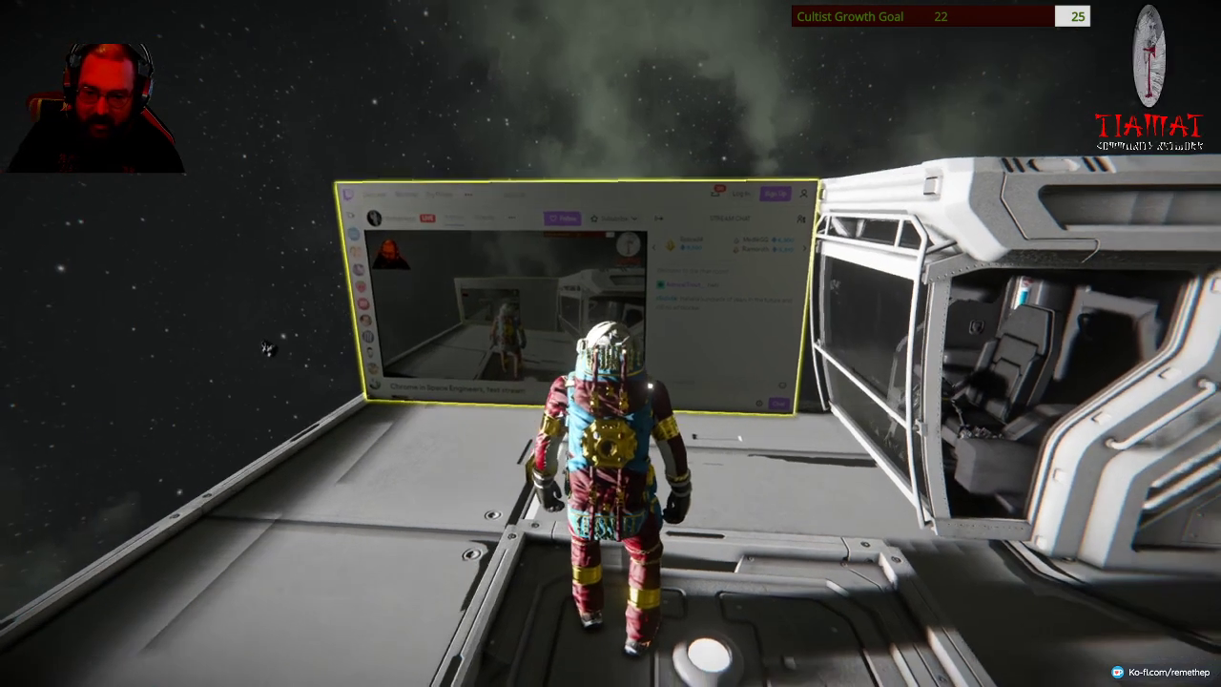
pyautogui.moveTo(327, 380); pyautogui.dragTo(272, 352)
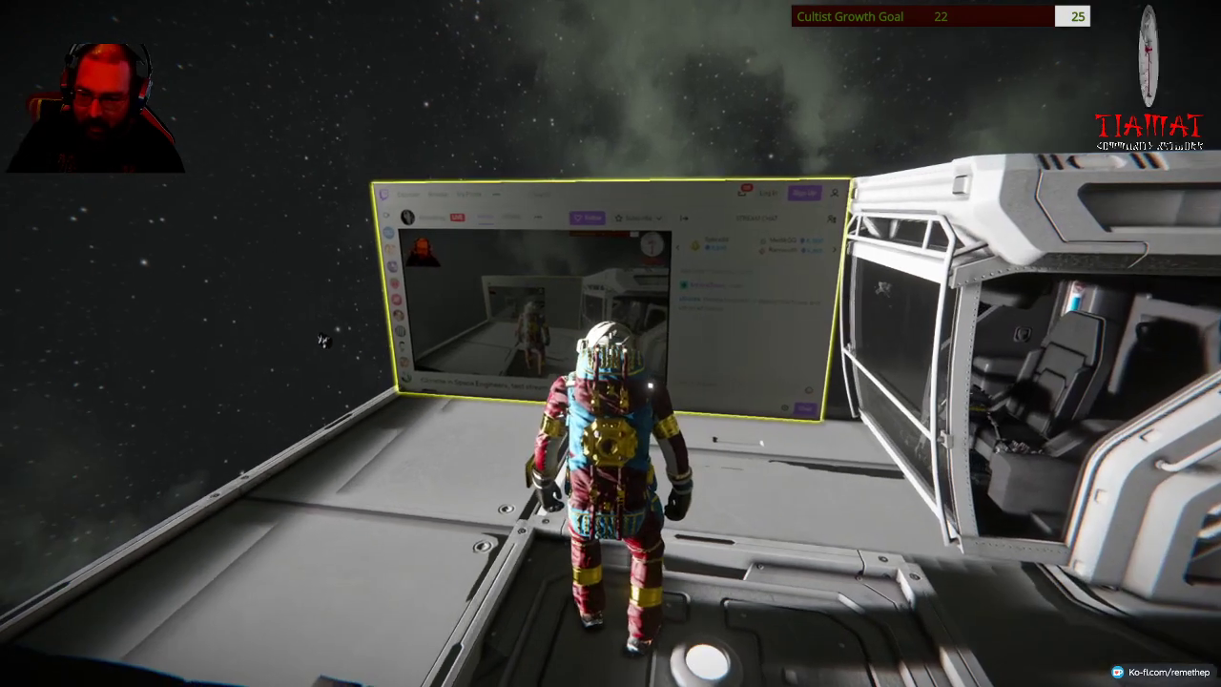
pyautogui.press('v')
pyautogui.moveTo(611, 343); pyautogui.dragTo(610, 343)
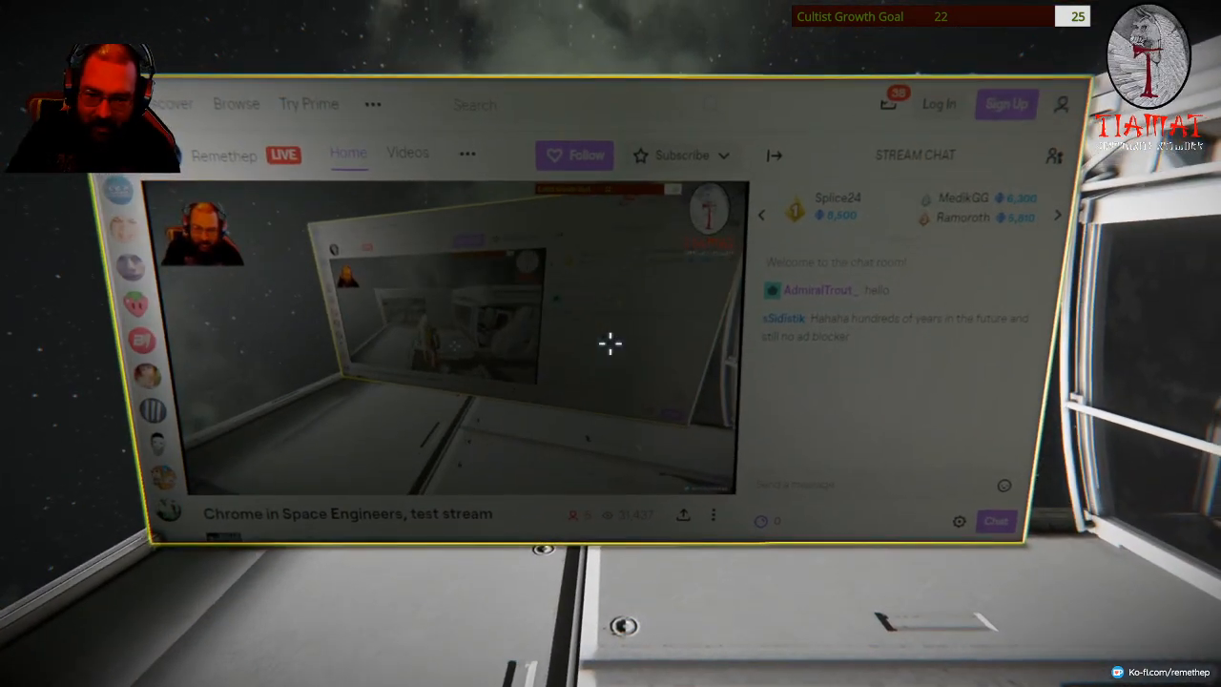
pyautogui.press('w')
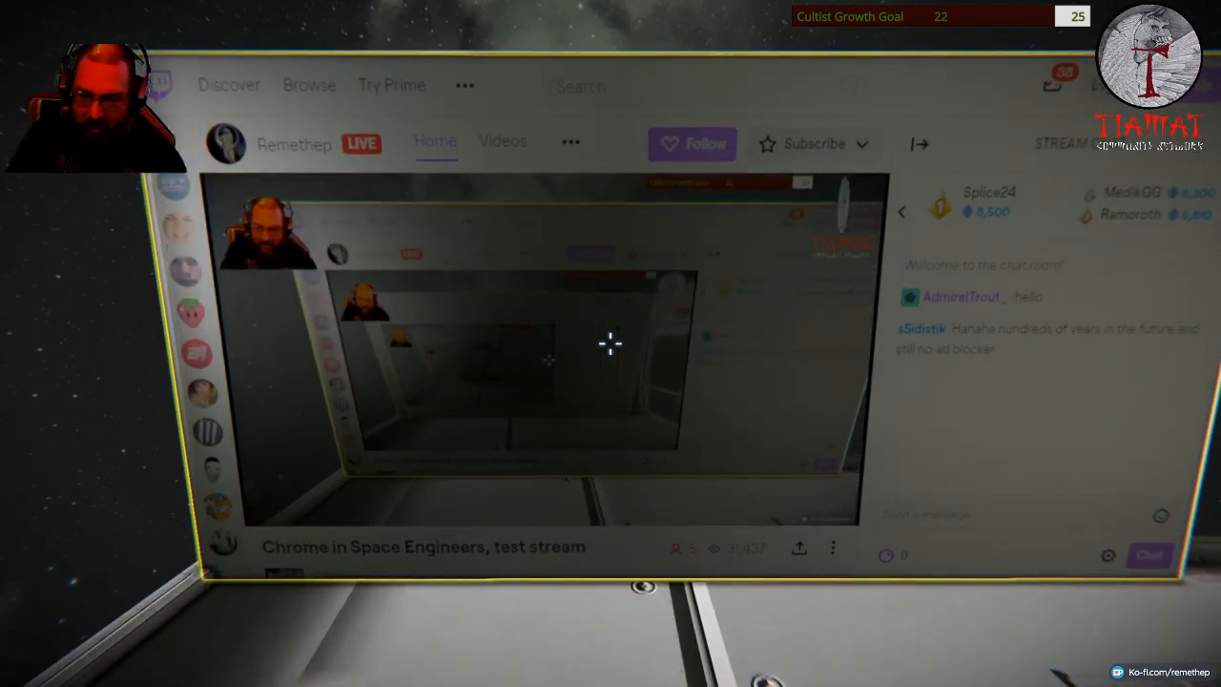
pyautogui.press('d')
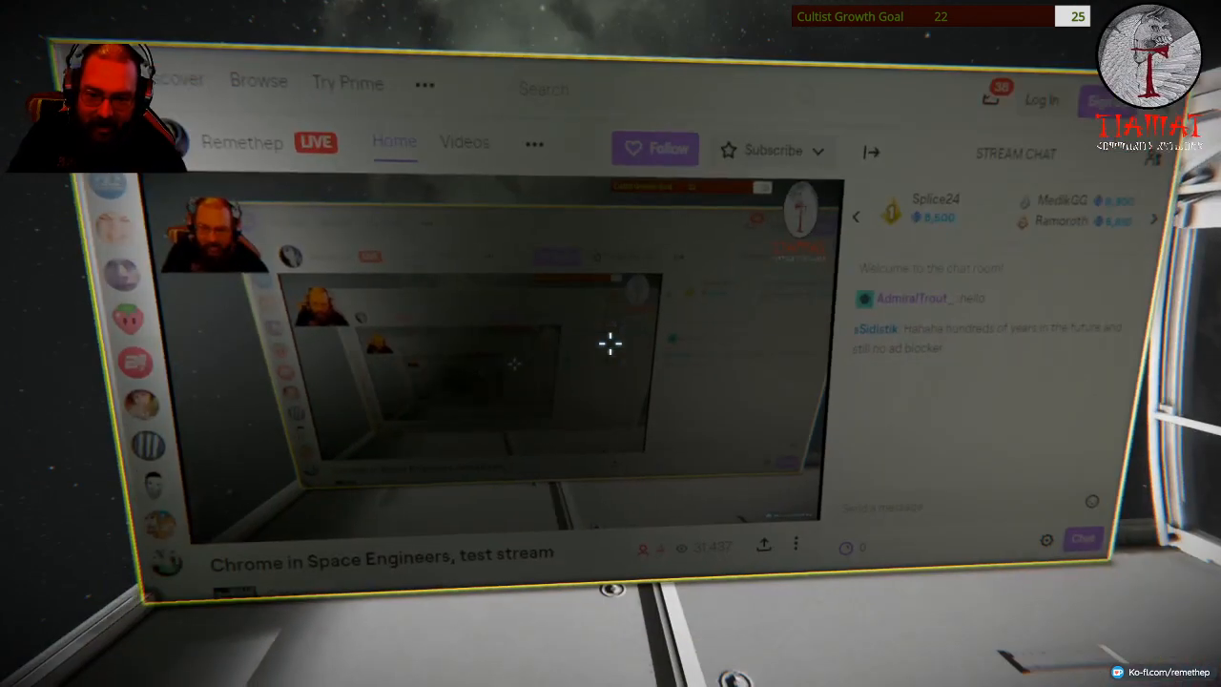
# Replace the Twitch URL in Custom Data with the Norwegian G&N web shop address.
pyautogui.press('k')
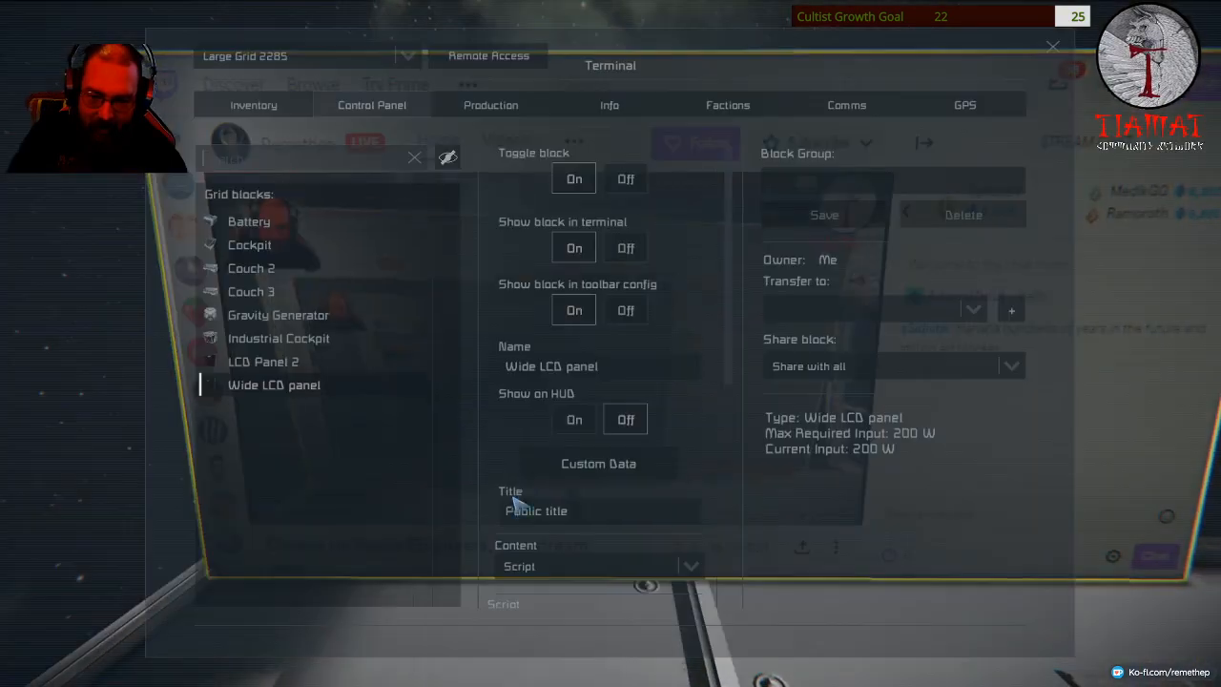
pyautogui.press('Escape')
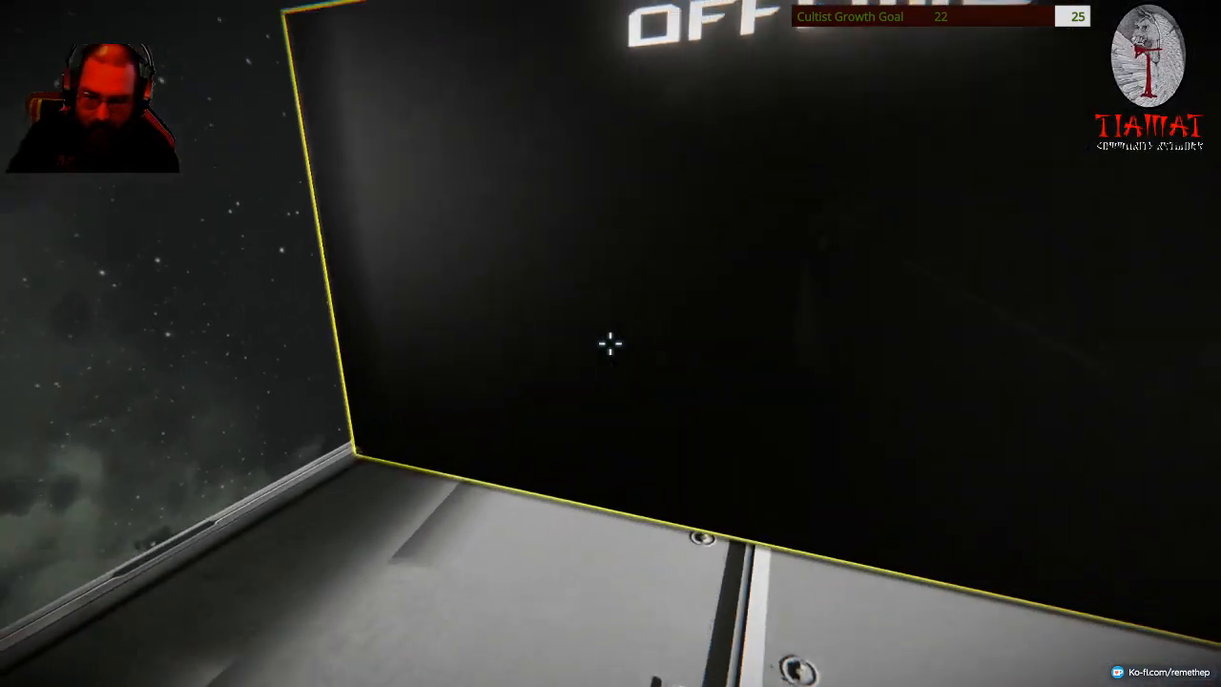
pyautogui.press('k')
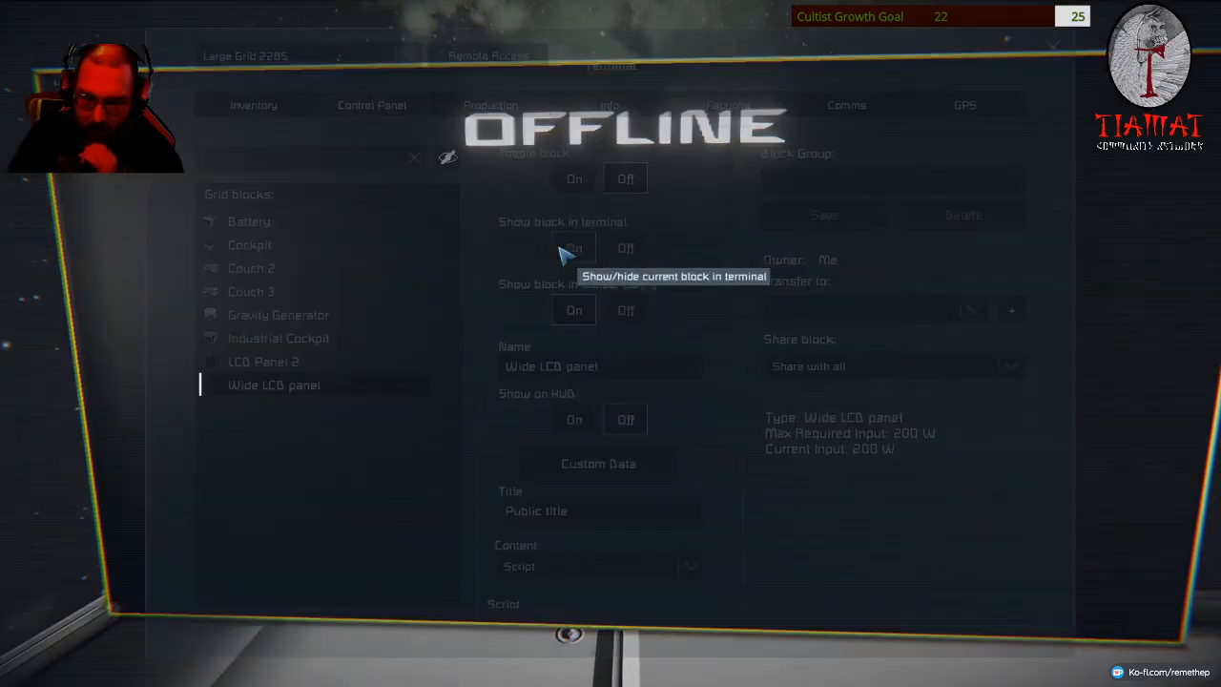
pyautogui.click(618, 389)
pyautogui.click(417, 215)
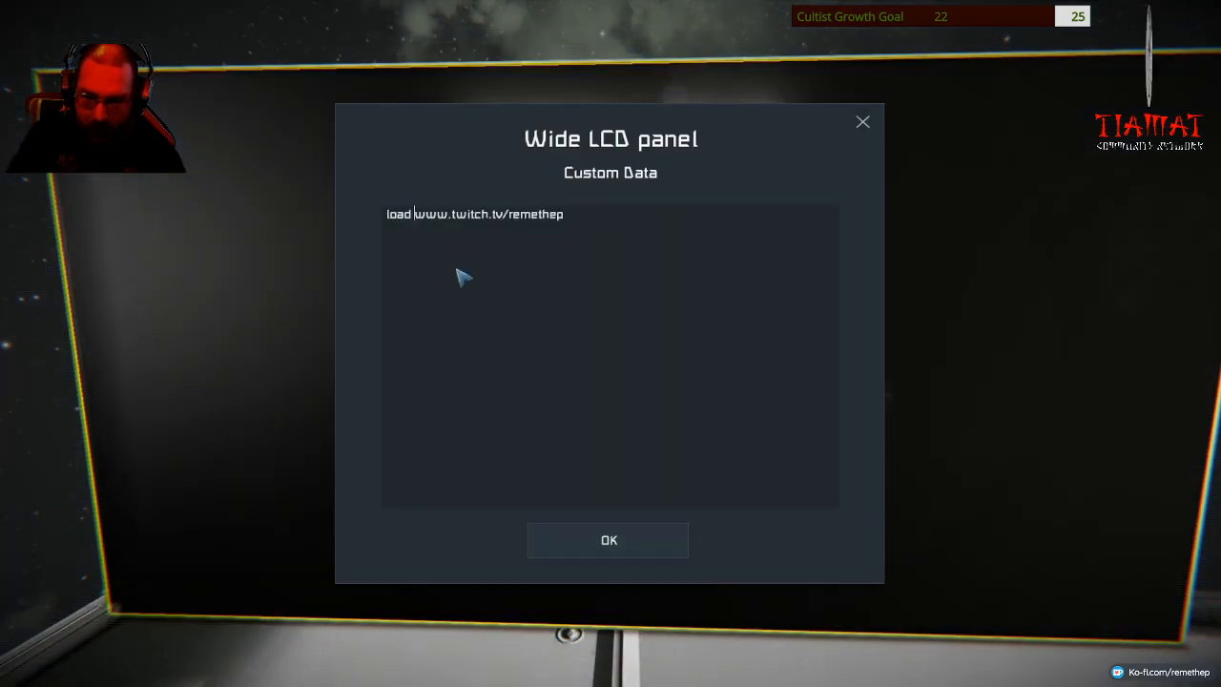
pyautogui.press('BackSpace')
pyautogui.write('load www.gn.')
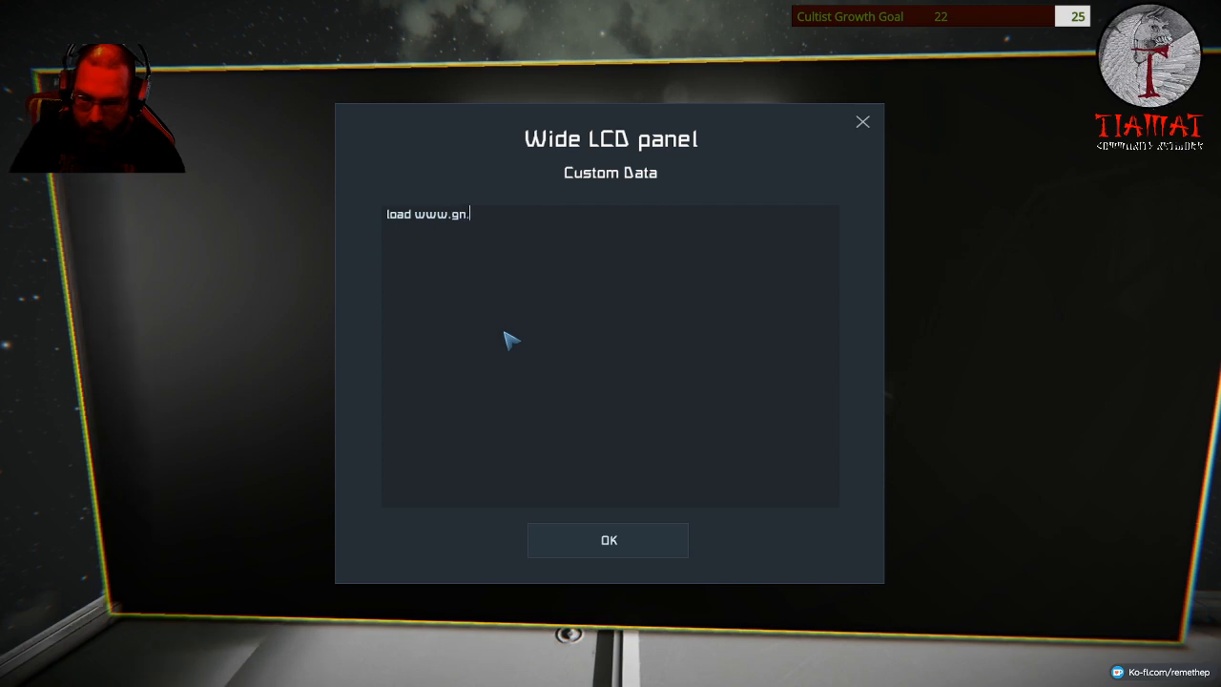
pyautogui.write('nio')
pyautogui.click(608, 539)
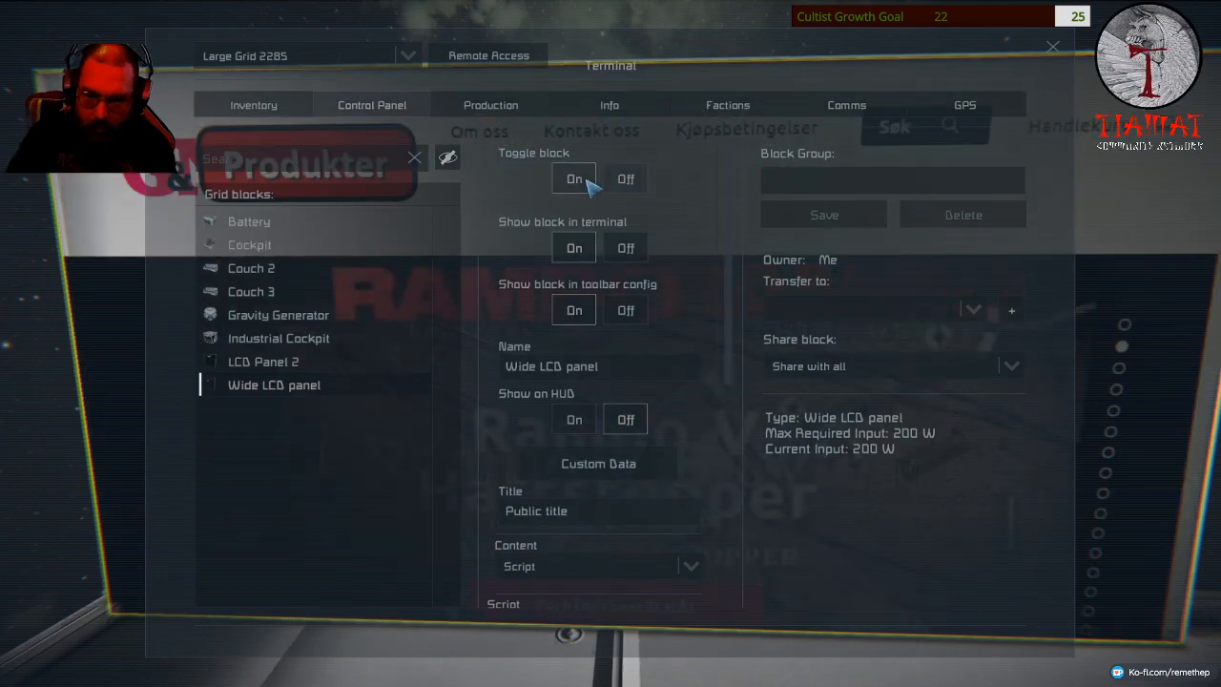
# Run the shop search, return to the homepage, and browse into the pistols and revolvers listing.
pyautogui.press('Escape')
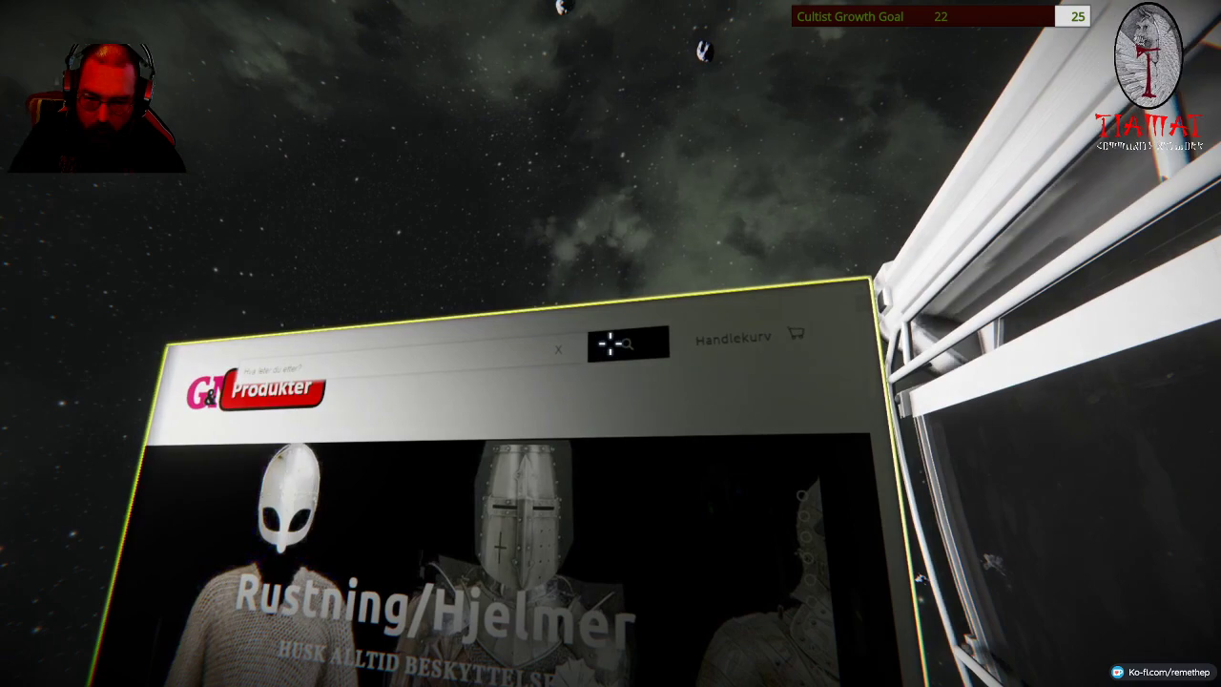
pyautogui.click(611, 343)
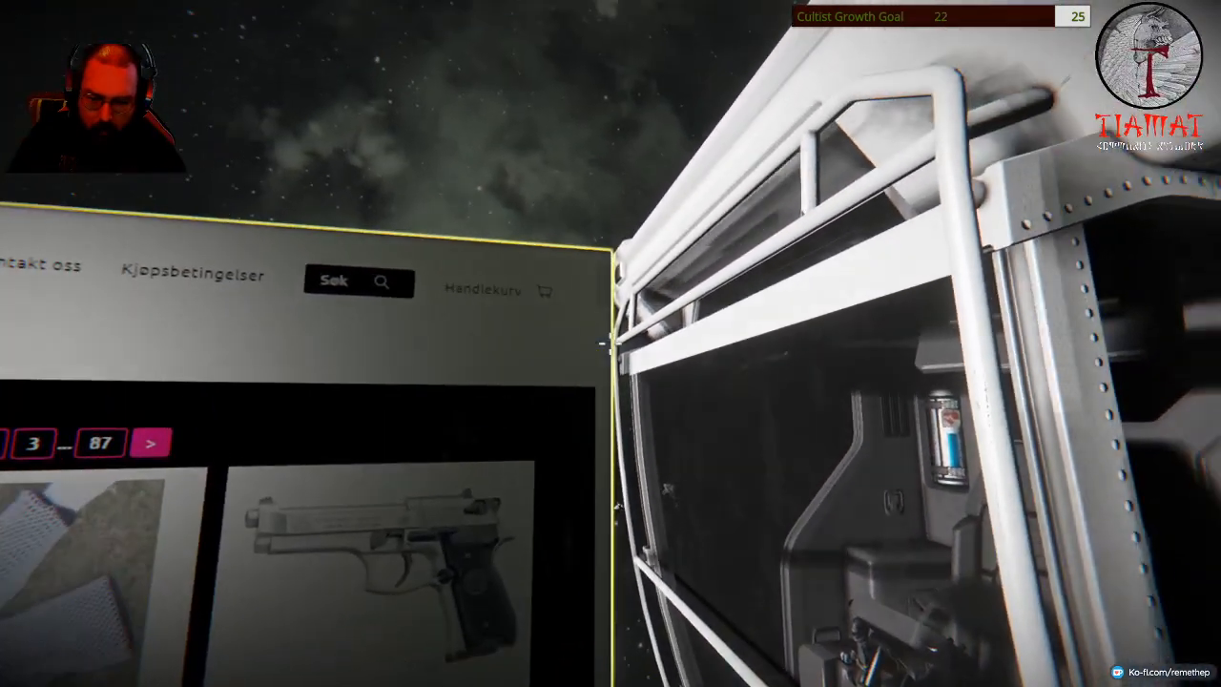
pyautogui.scroll(-3, 610, 343)
pyautogui.scroll(-4, 610, 344)
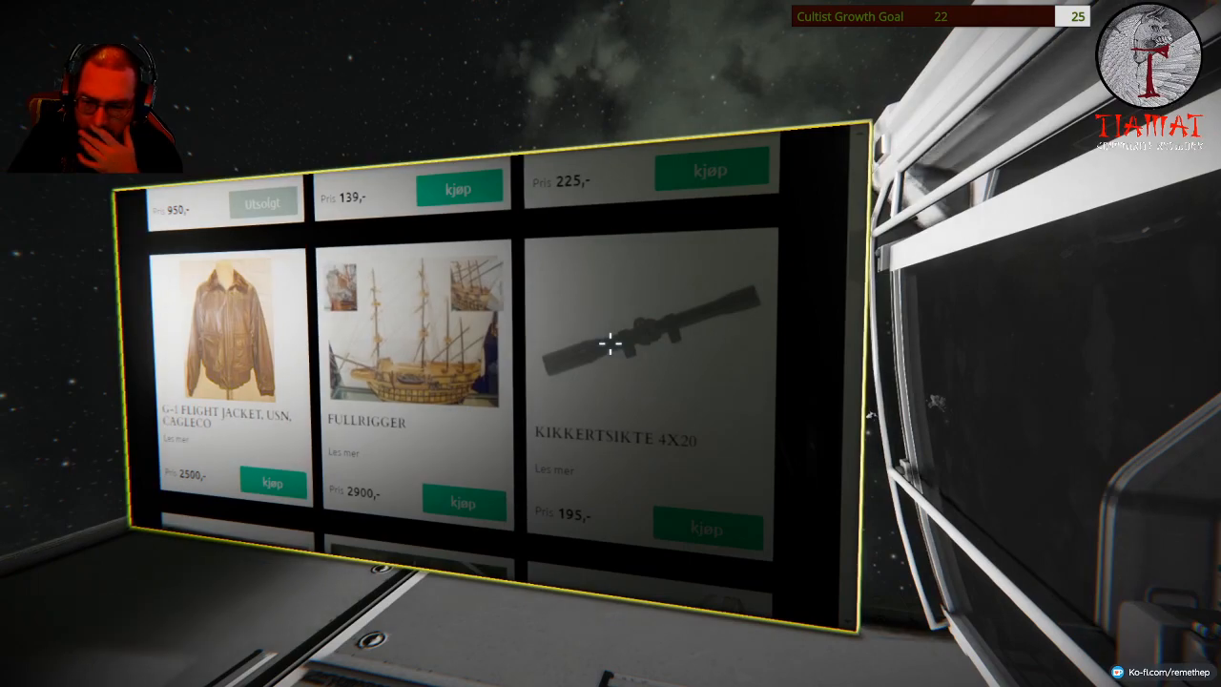
pyautogui.scroll(-4, 610, 343)
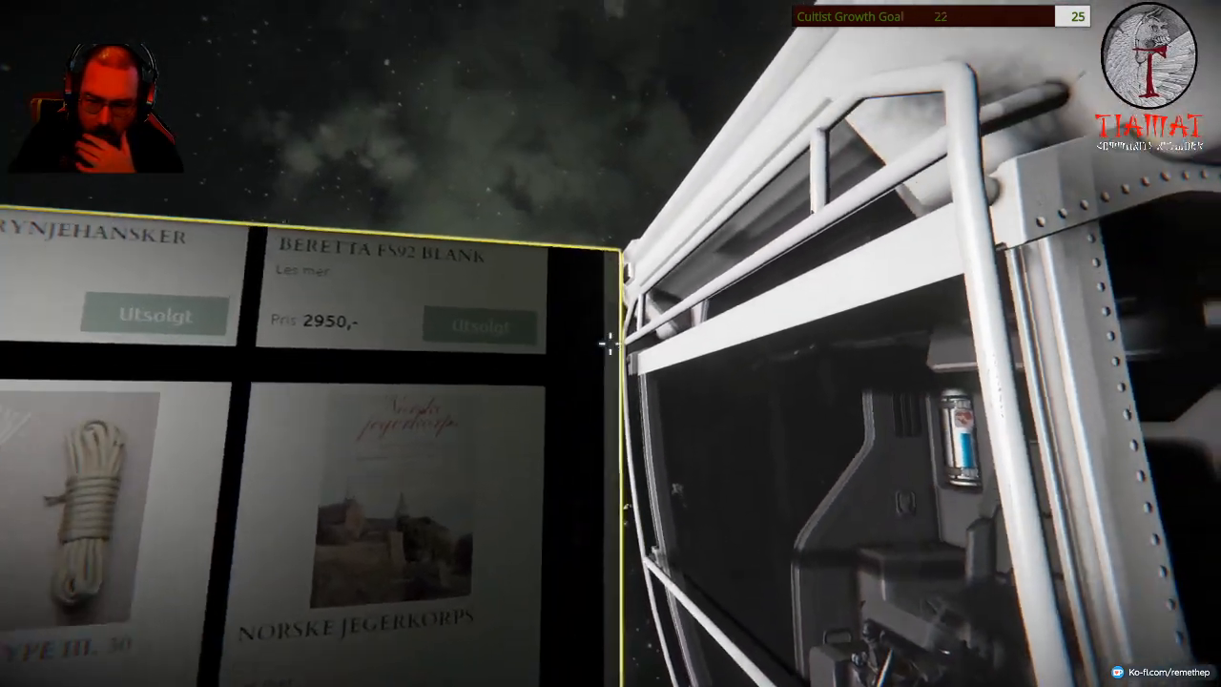
pyautogui.scroll(5, 611, 343)
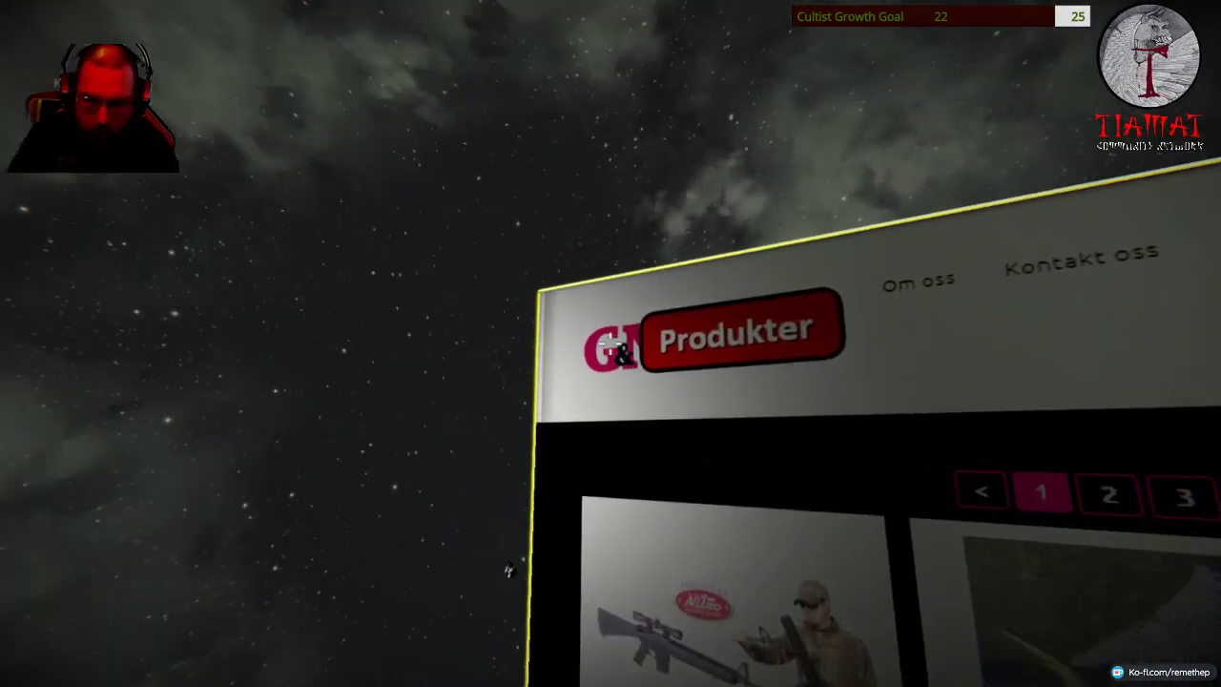
pyautogui.click(610, 344)
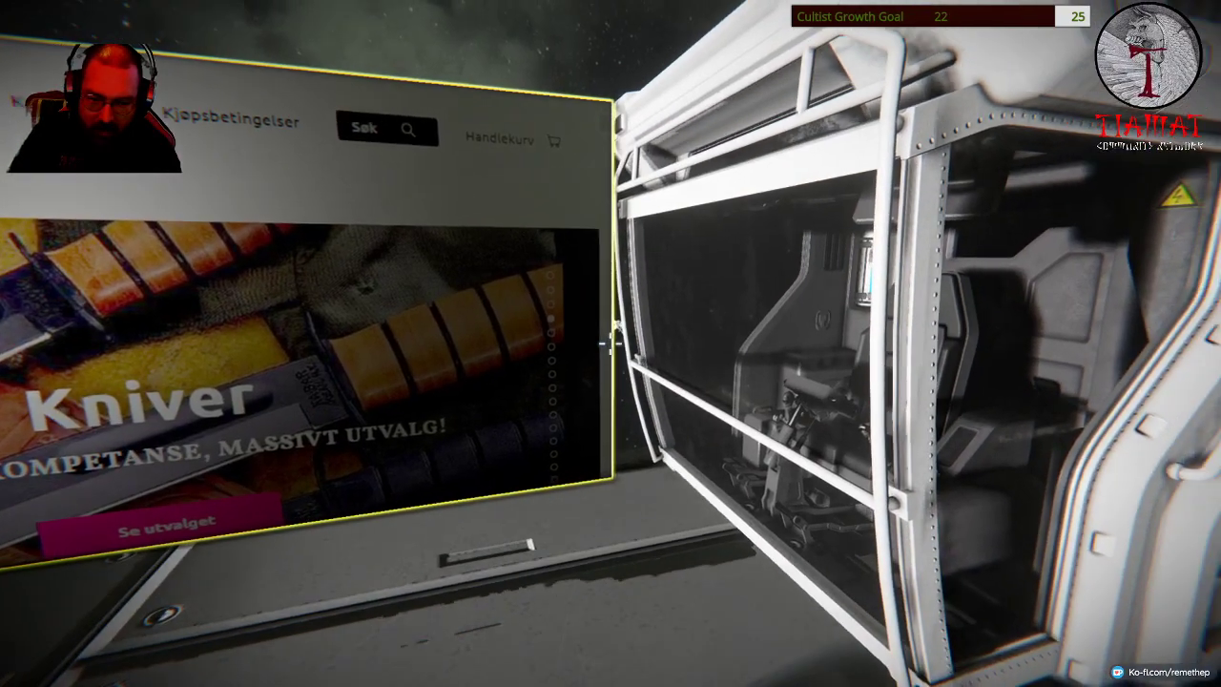
pyautogui.scroll(-3, 607, 344)
pyautogui.click(607, 343)
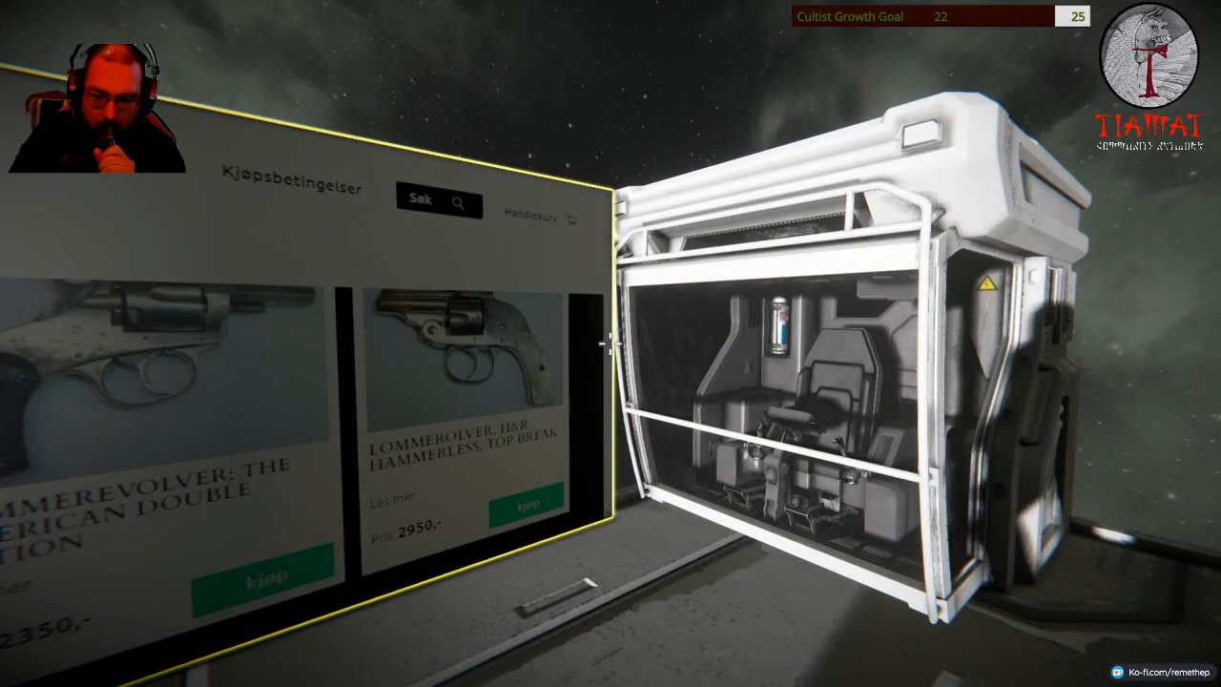
pyautogui.scroll(-3, 608, 345)
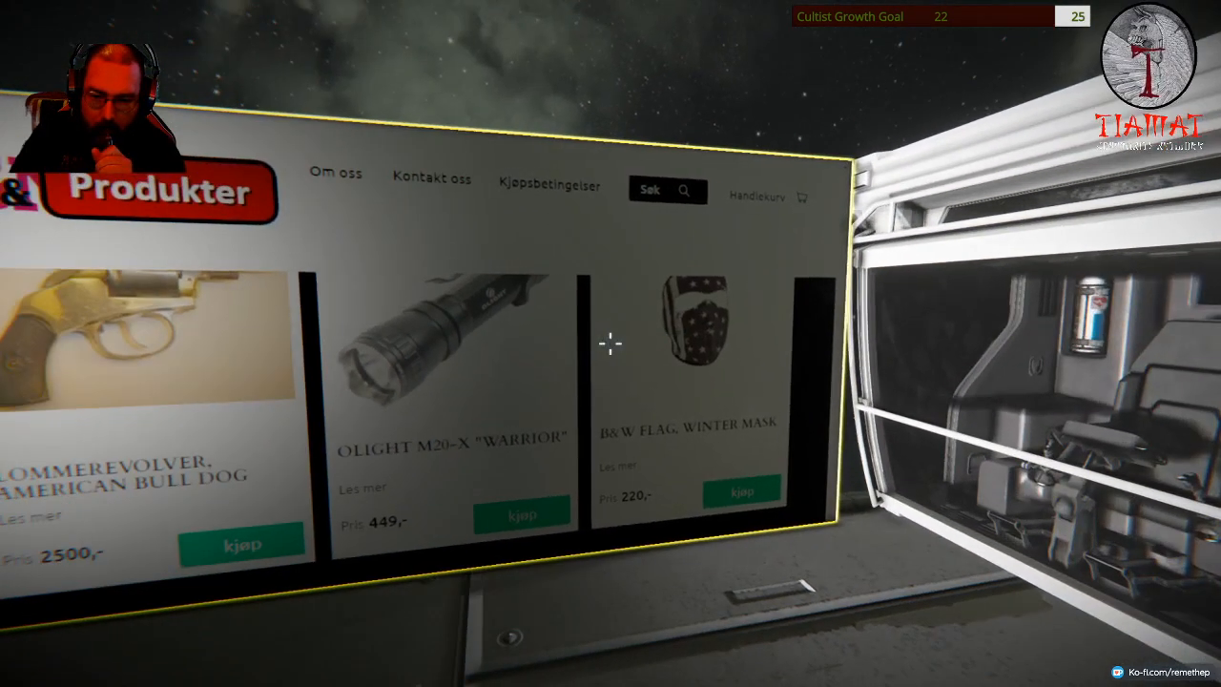
pyautogui.scroll(-2, 608, 346)
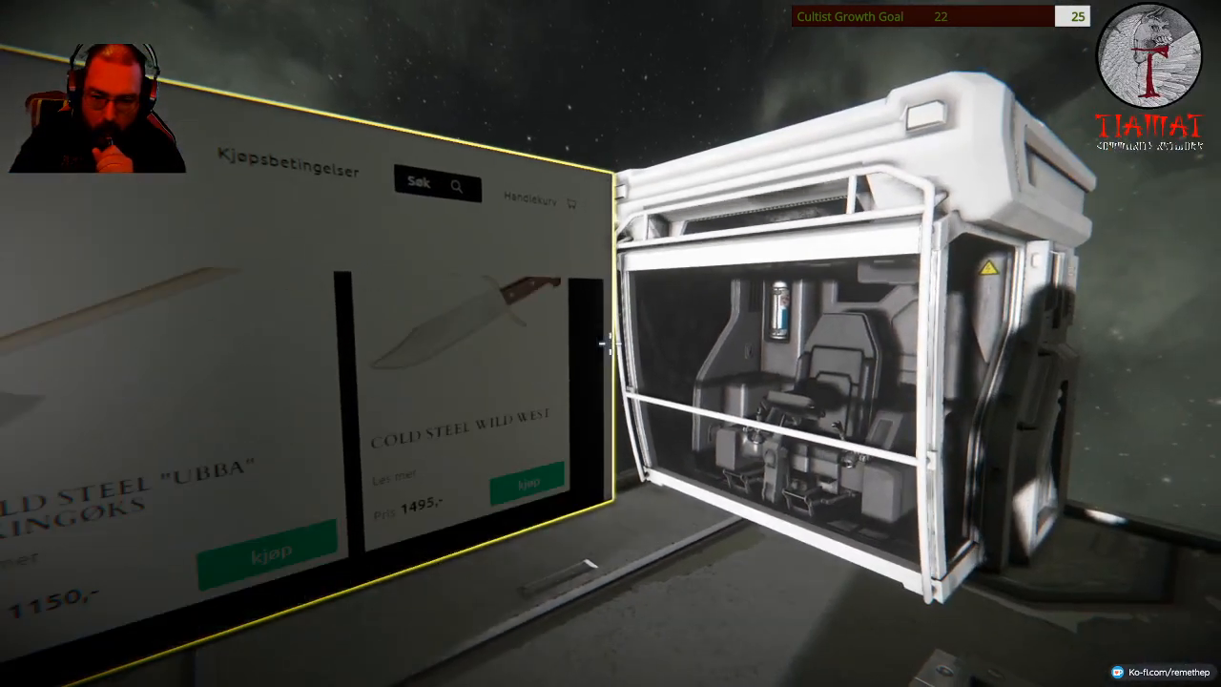
pyautogui.scroll(-2, 608, 345)
pyautogui.scroll(3, 607, 345)
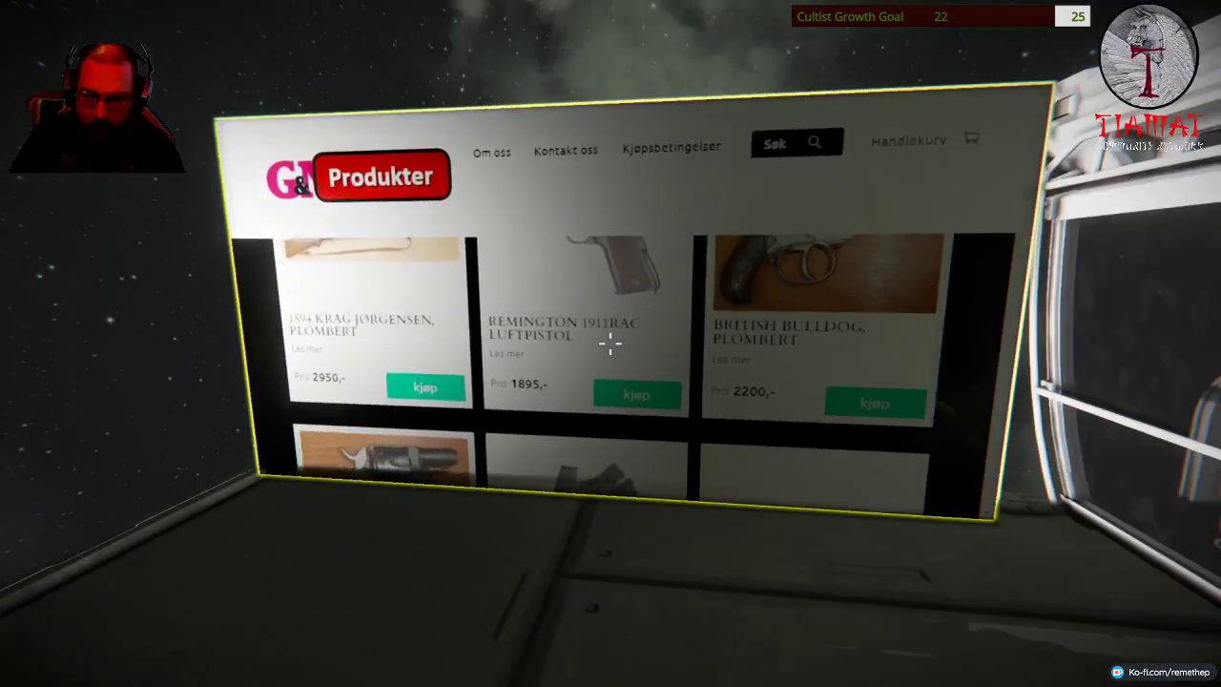
# Paste the archive.org 'A is for Atom' link into Custom Data and start the film playing.
pyautogui.press('k')
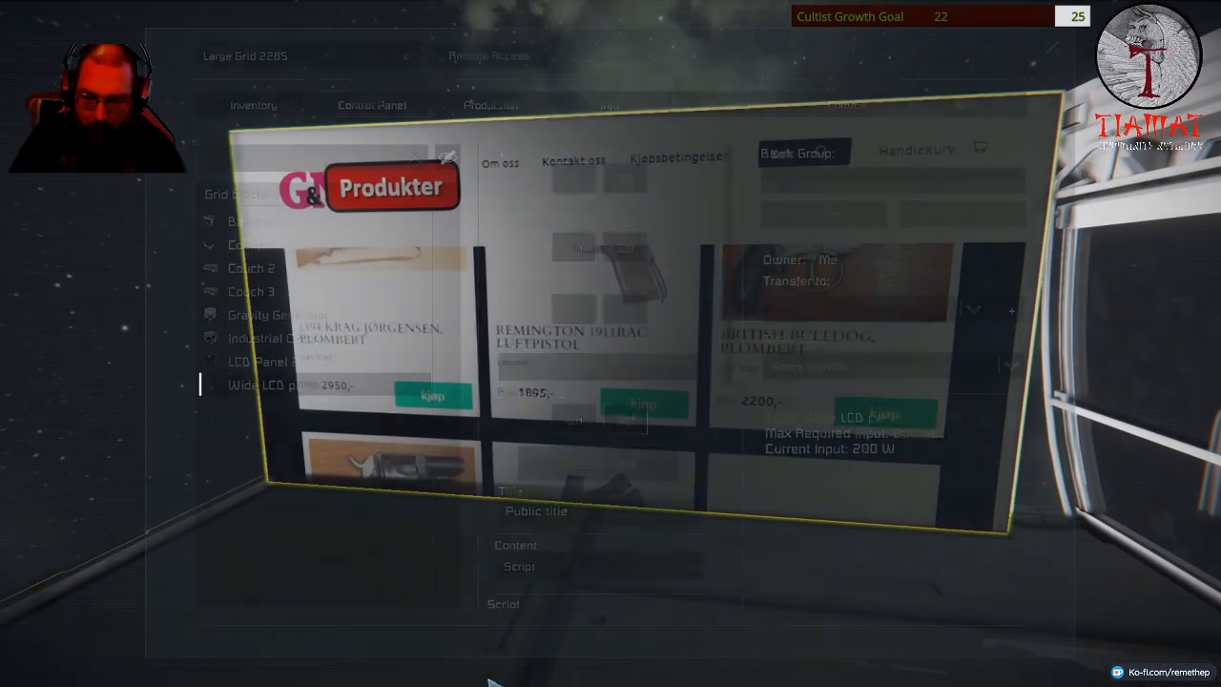
pyautogui.click(598, 463)
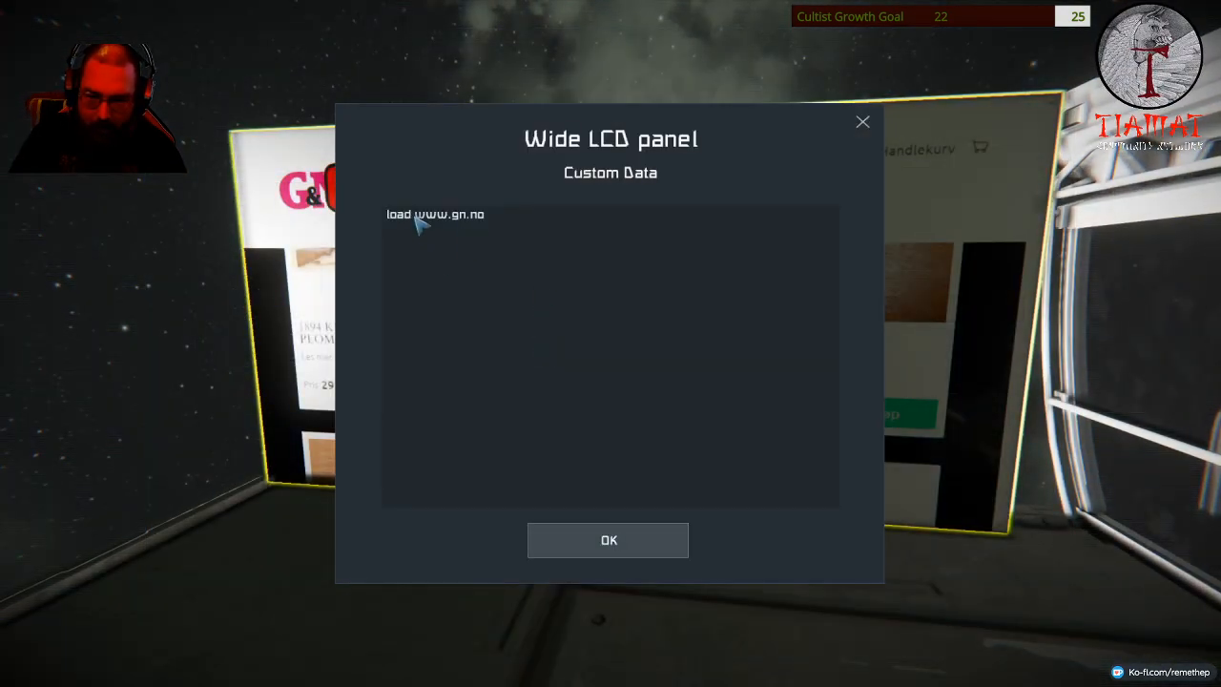
pyautogui.write('https://archive.org/details/isforAto1953')
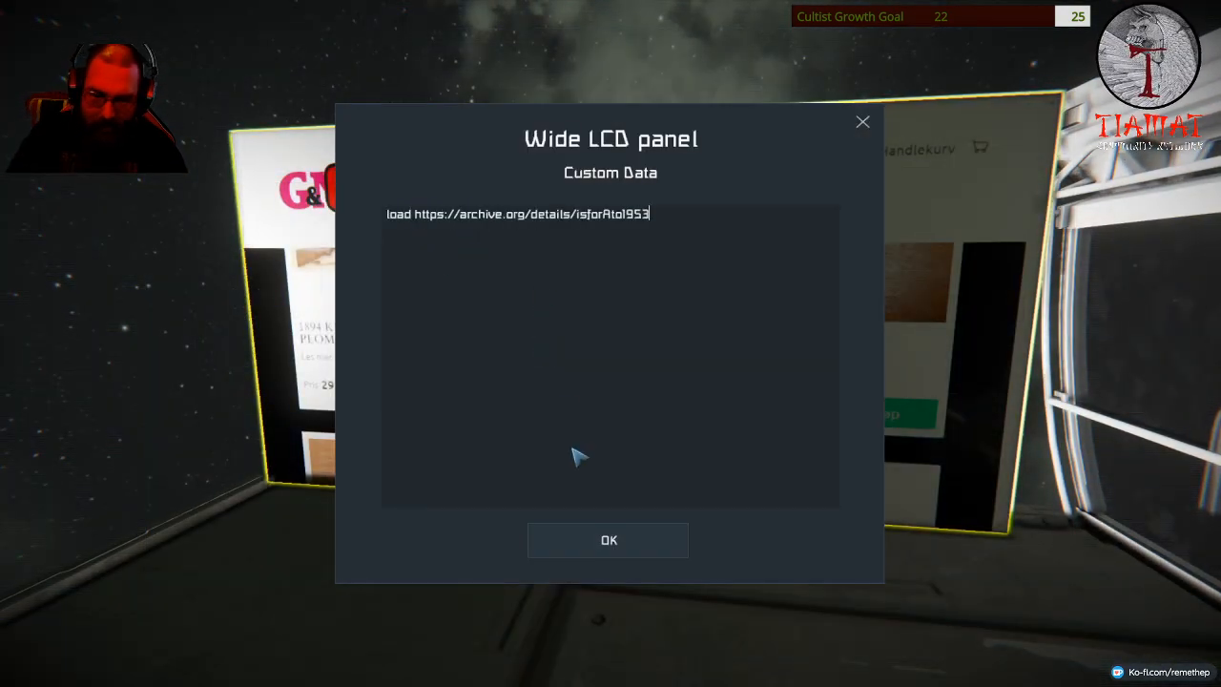
pyautogui.click(609, 540)
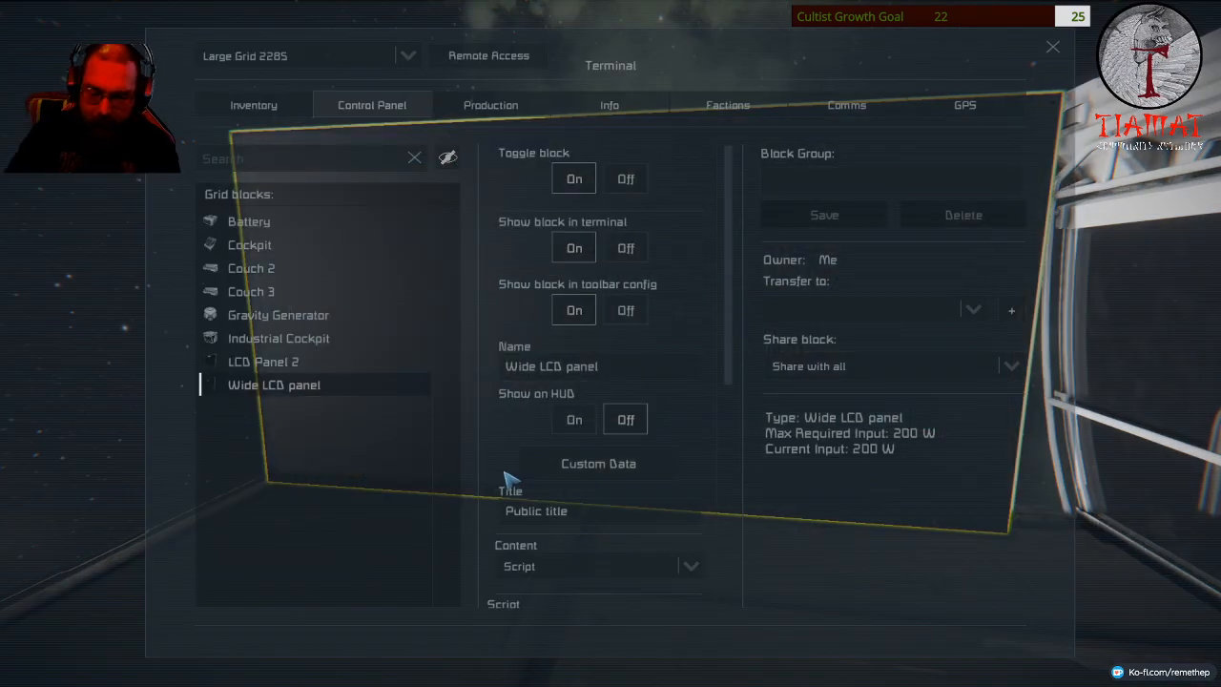
pyautogui.press('Escape')
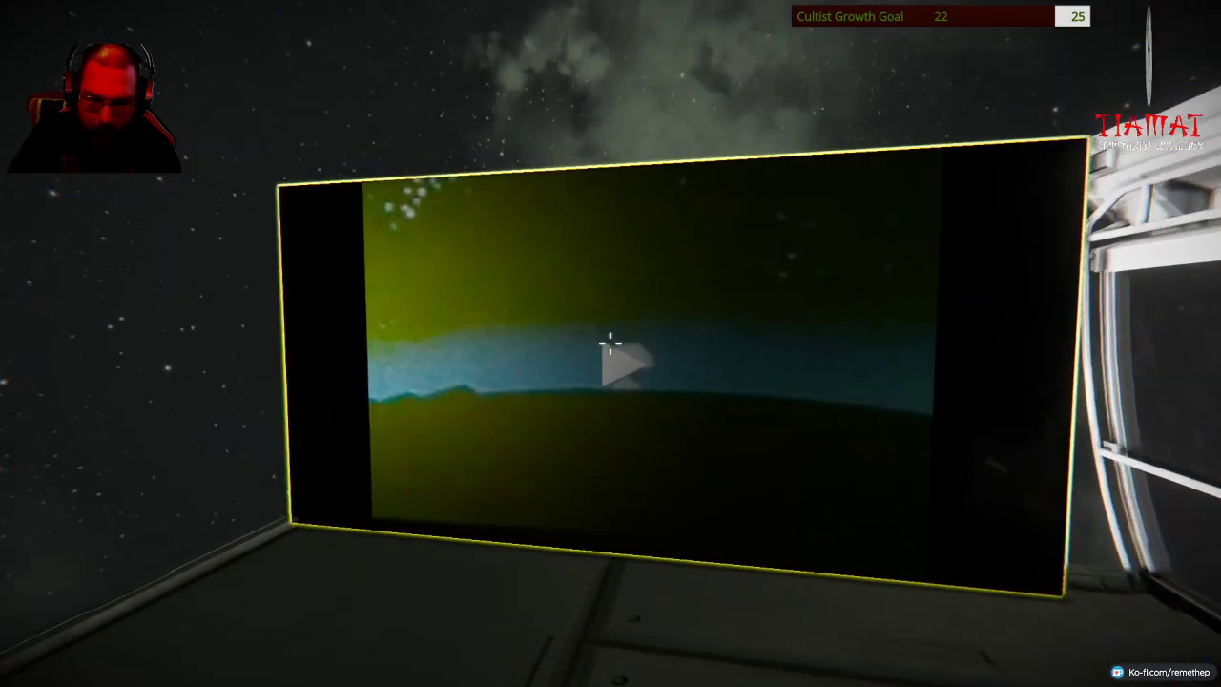
pyautogui.click(610, 343)
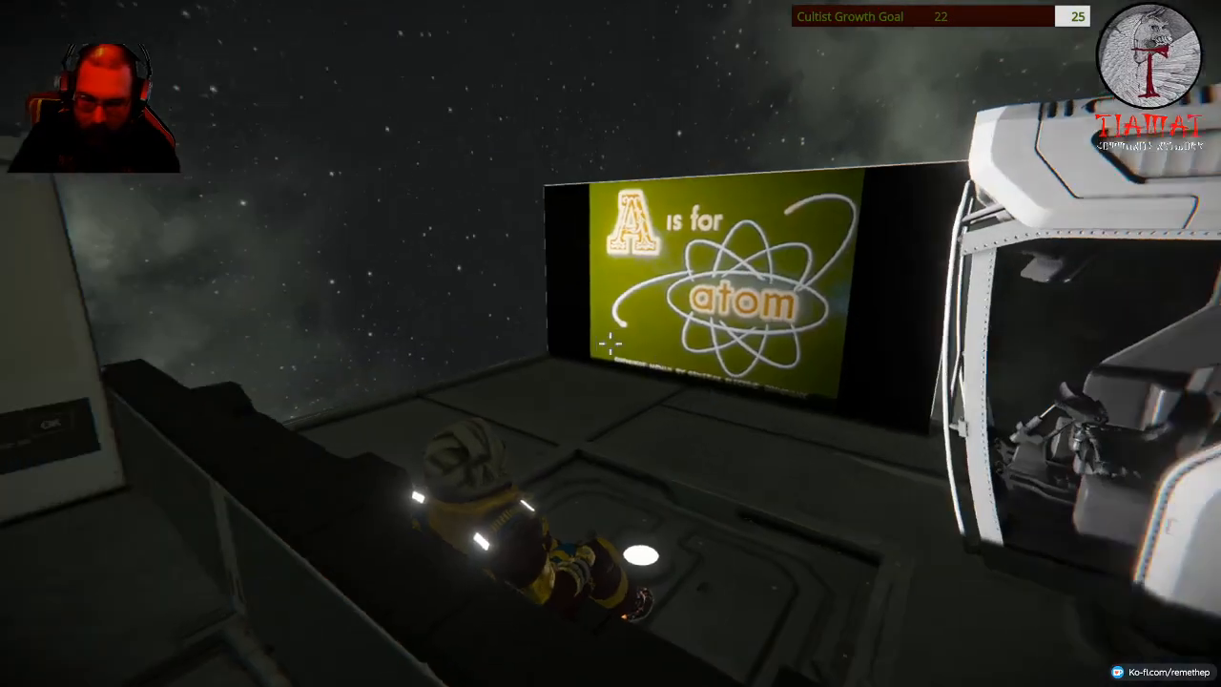
# Visit Options > Game from the pause menu, back out, and switch to first-person facing the screen.
pyautogui.press('Escape')
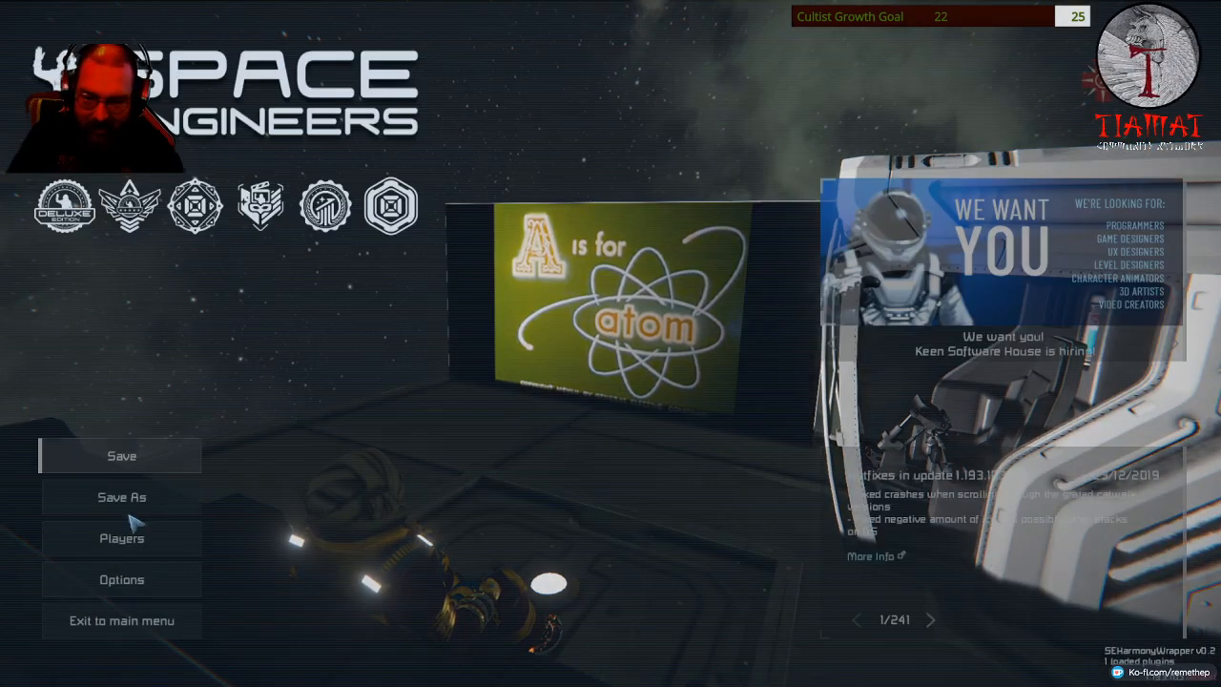
pyautogui.click(120, 580)
pyautogui.click(609, 249)
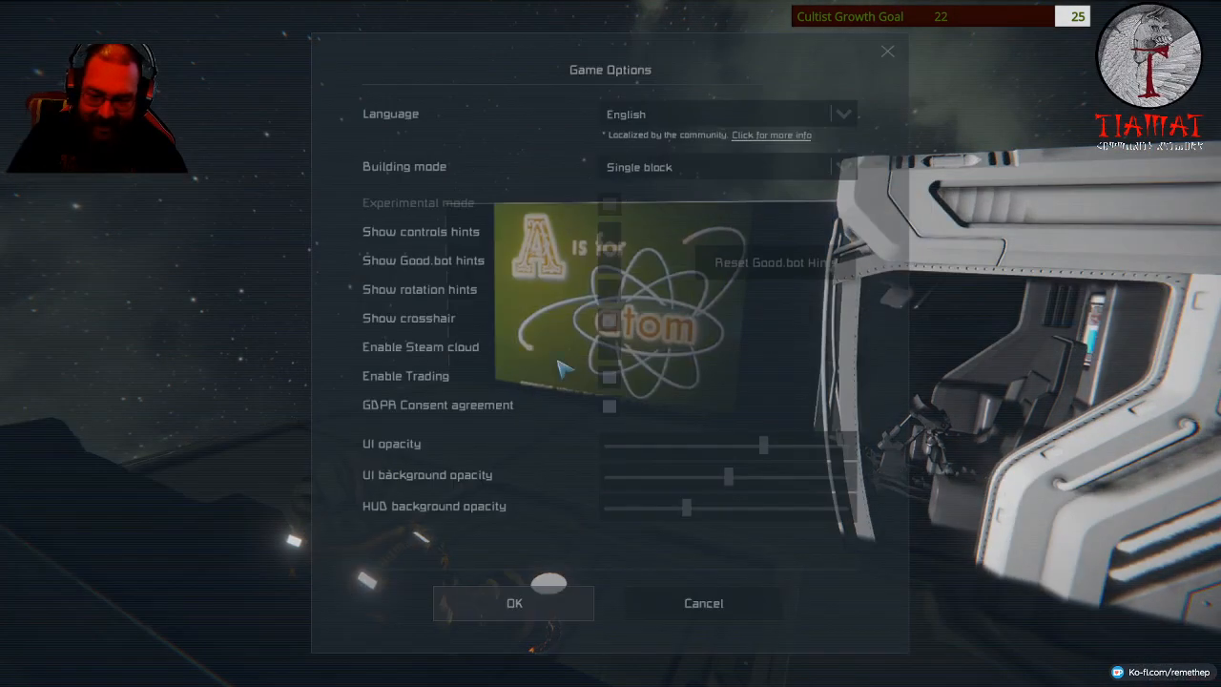
pyautogui.click(608, 319)
pyautogui.click(514, 602)
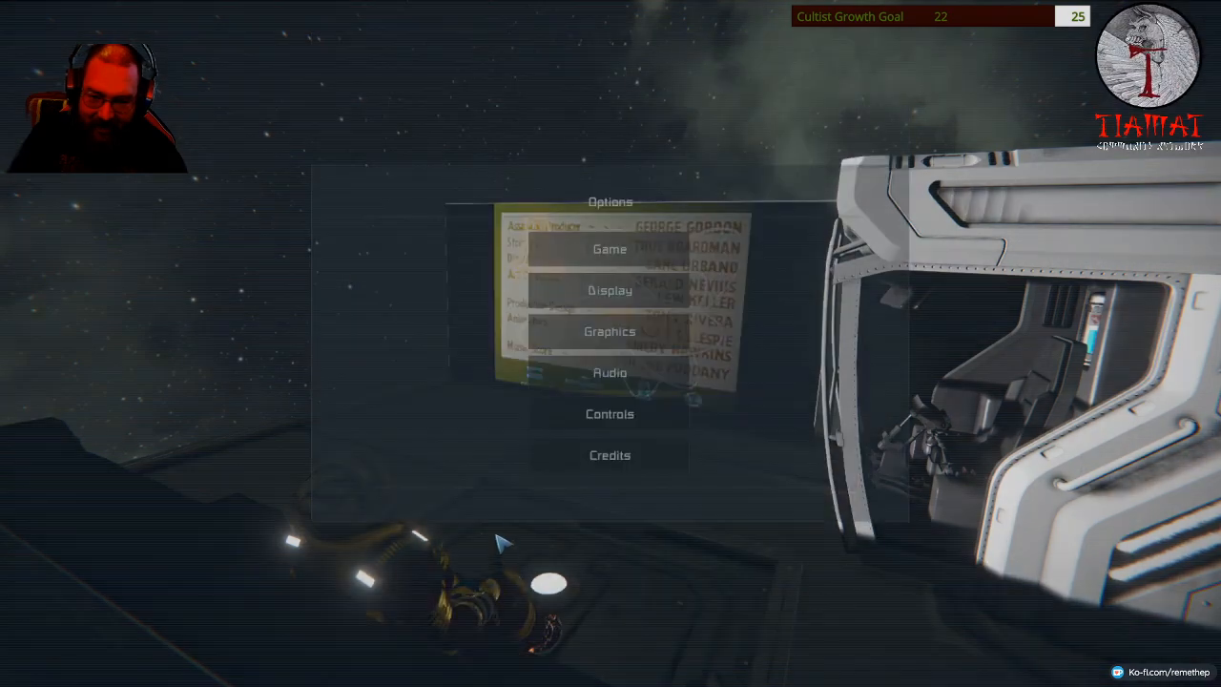
pyautogui.press('Escape')
pyautogui.press('Escape')
pyautogui.press('Escape')
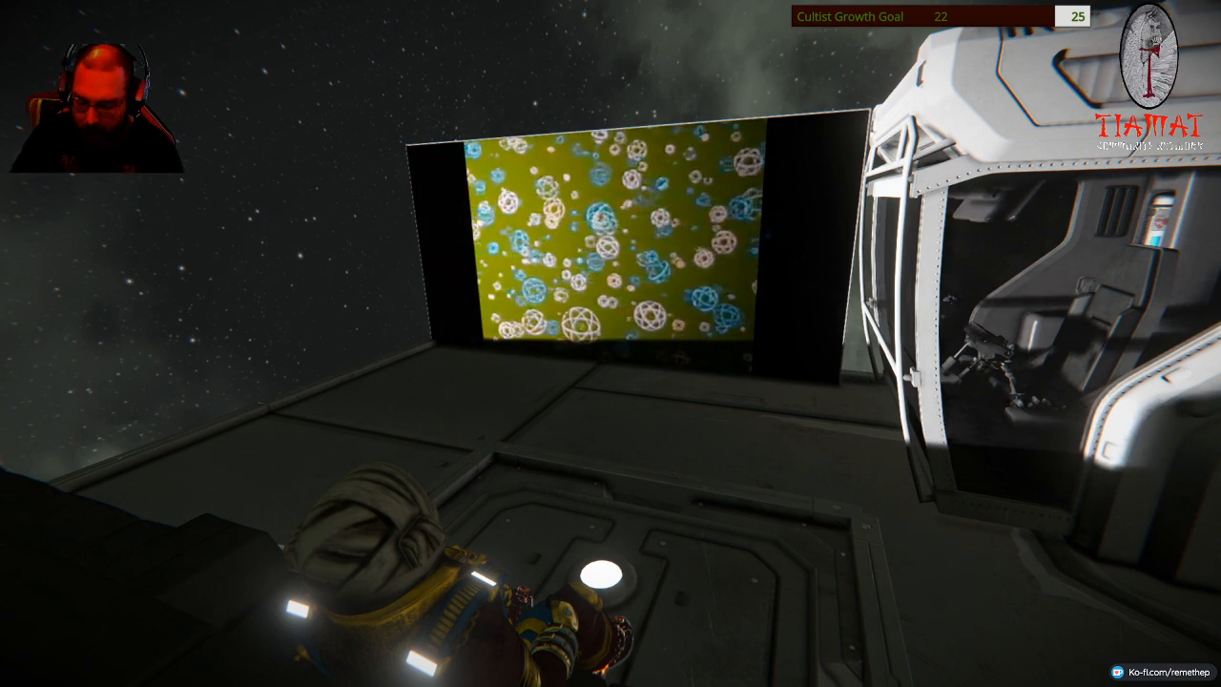
pyautogui.press('v')
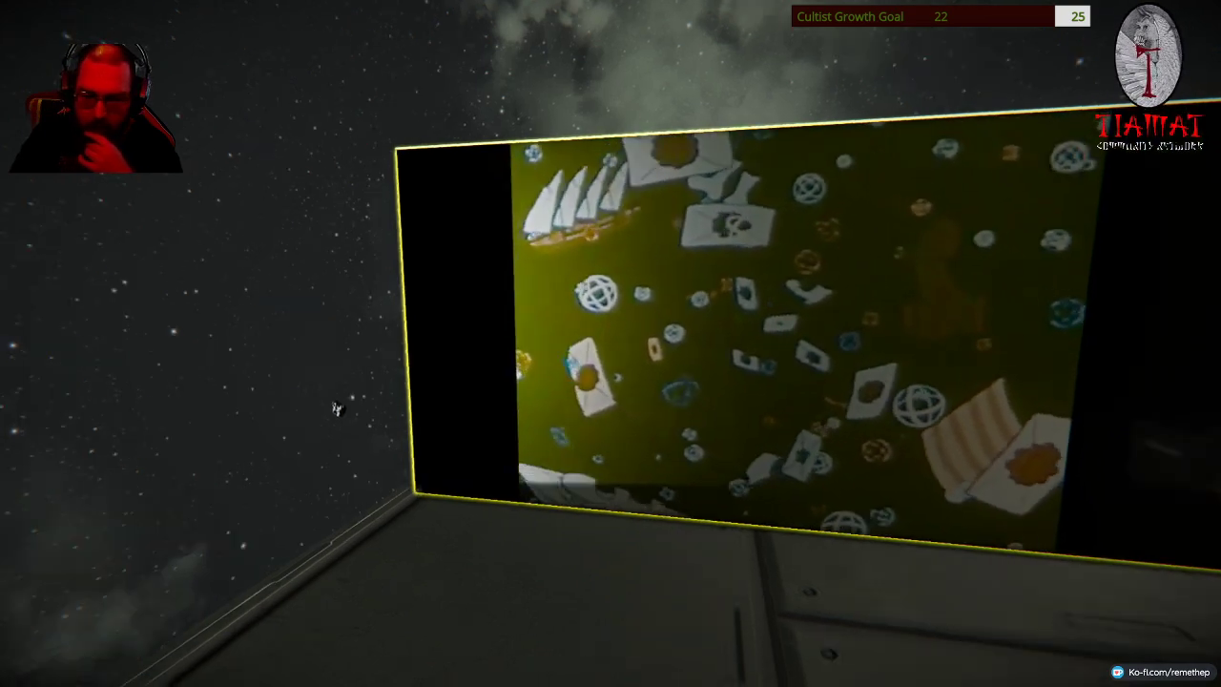
pyautogui.press('k')
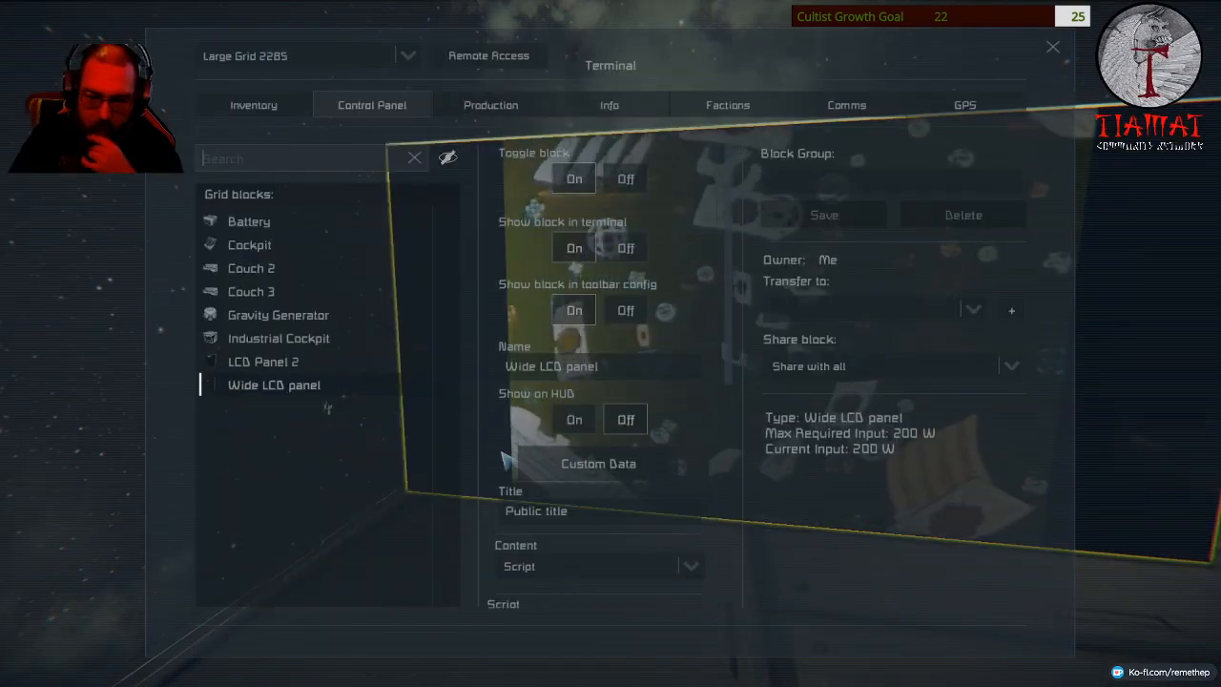
pyautogui.click(523, 463)
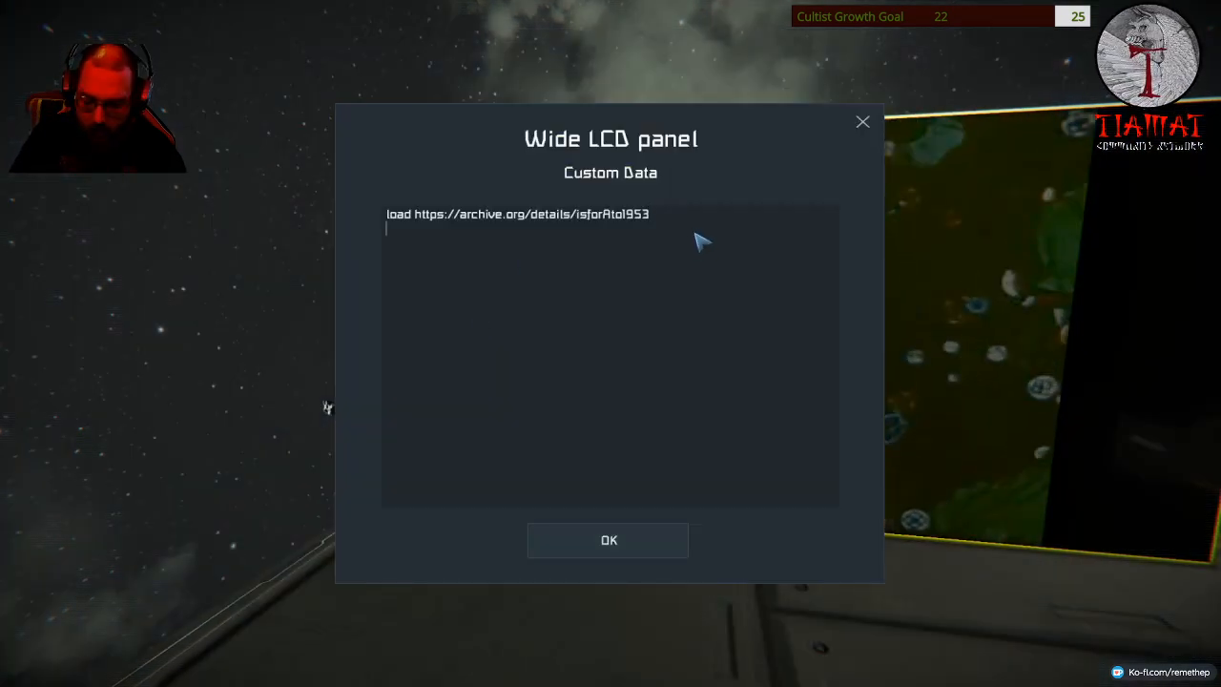
pyautogui.click(630, 536)
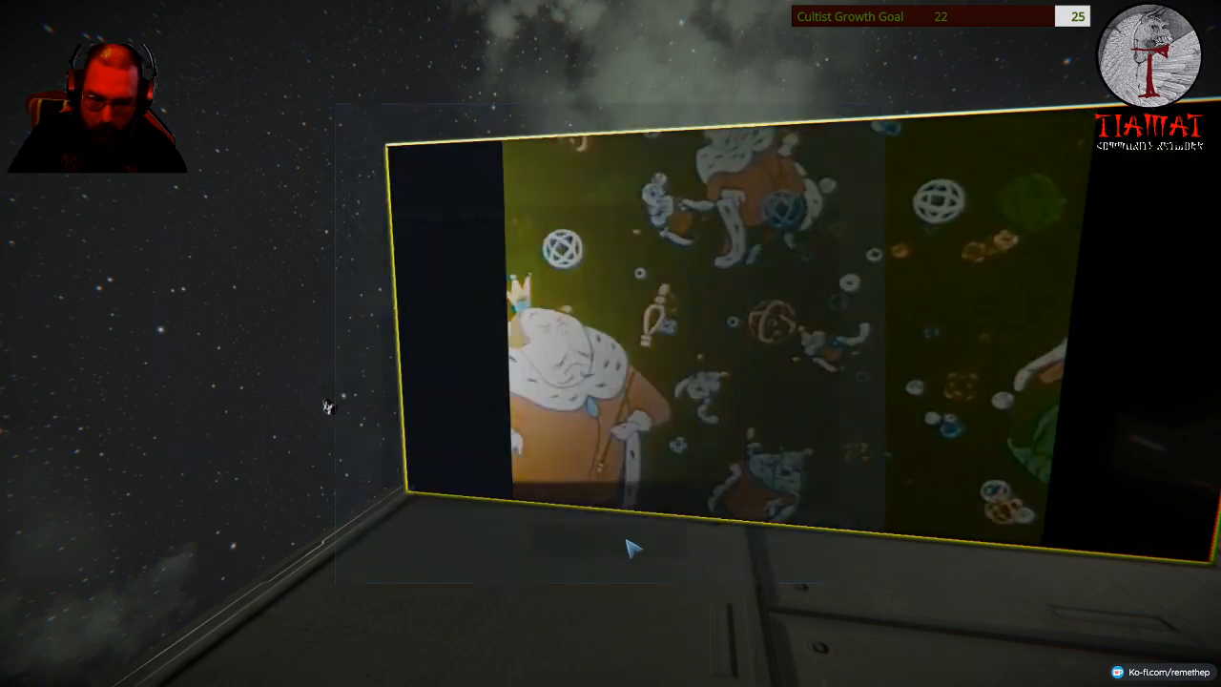
pyautogui.press('Escape')
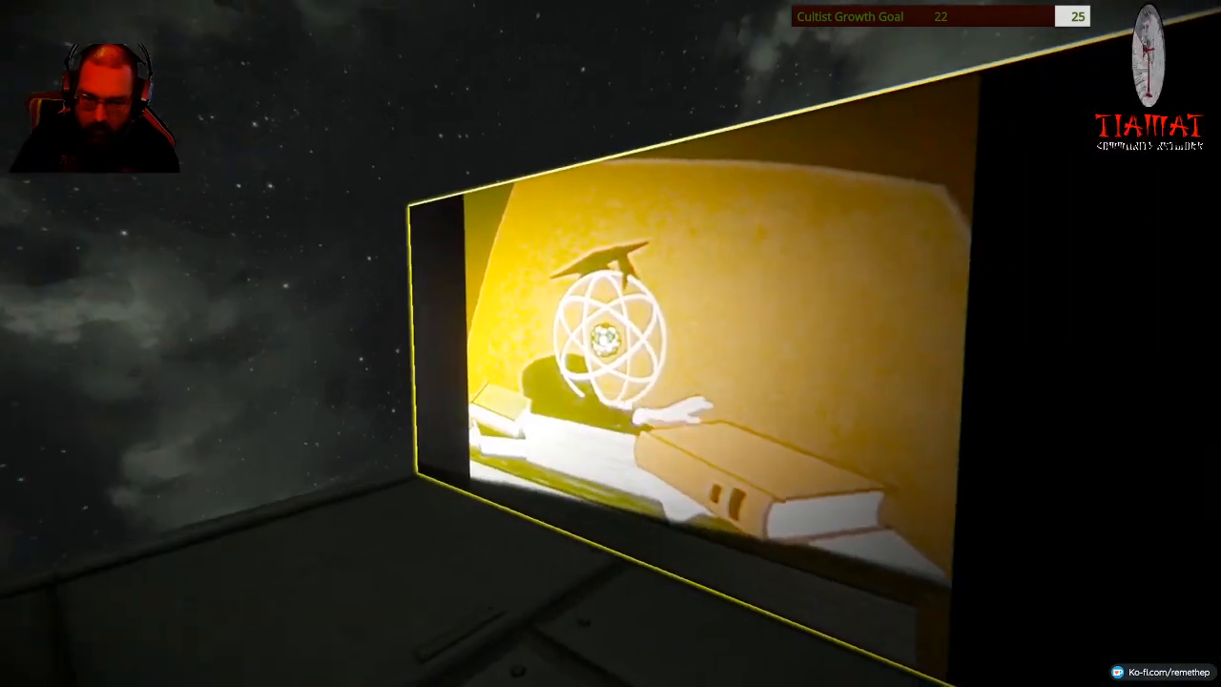
pyautogui.press('v')
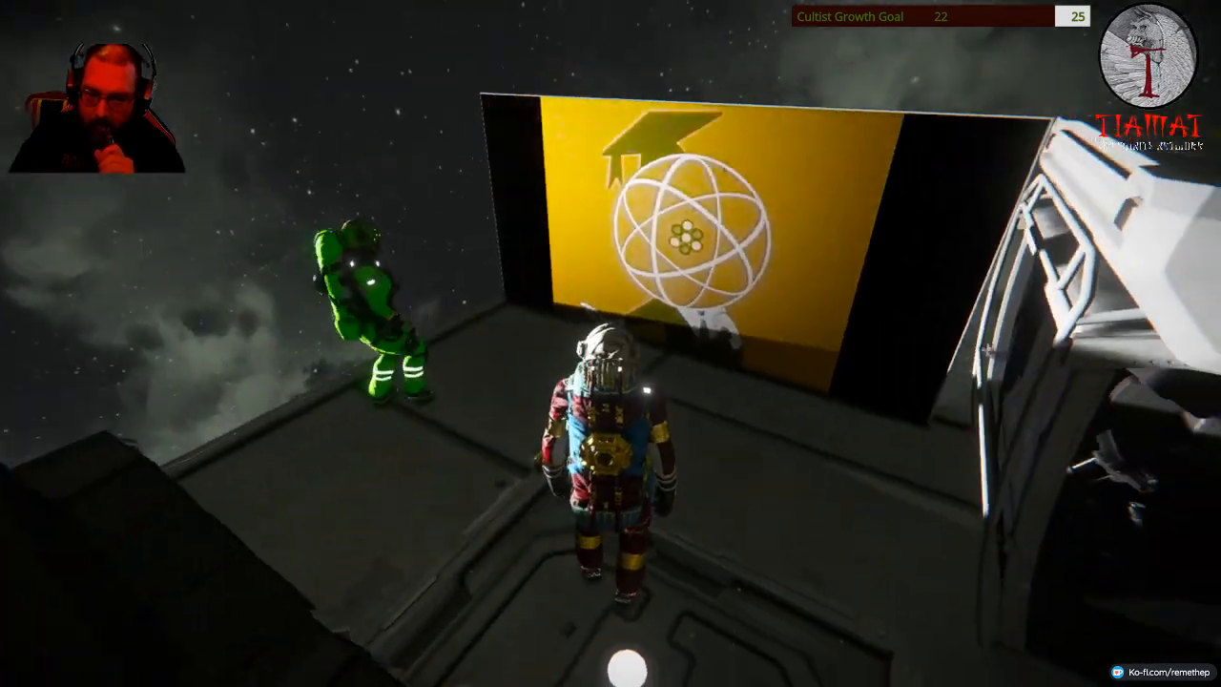
# Review the panel's custom data unchanged and switch to first-person view.
pyautogui.press('k')
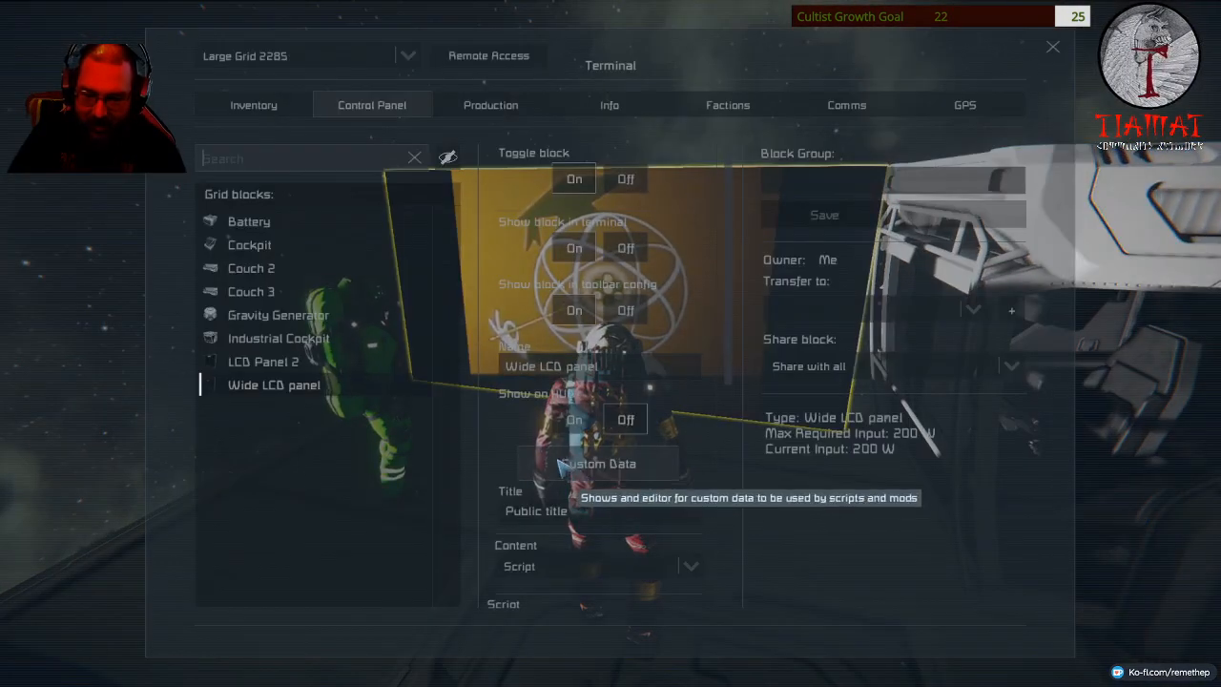
pyautogui.click(579, 470)
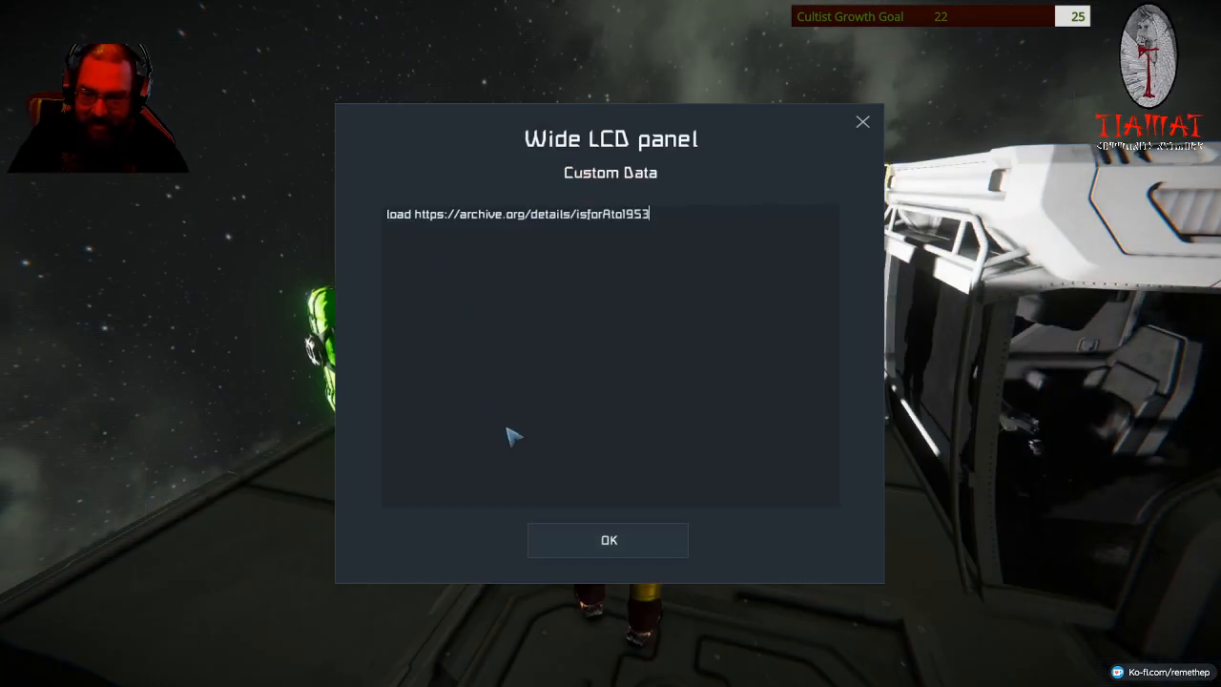
pyautogui.click(608, 541)
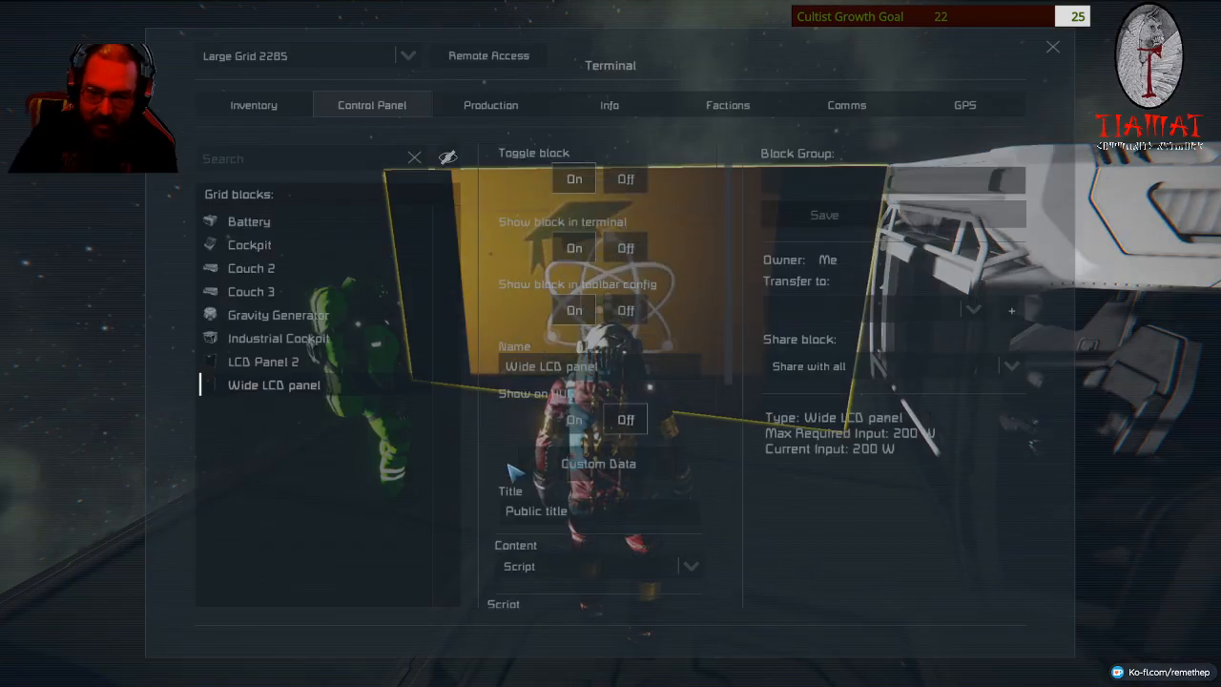
pyautogui.press('Escape')
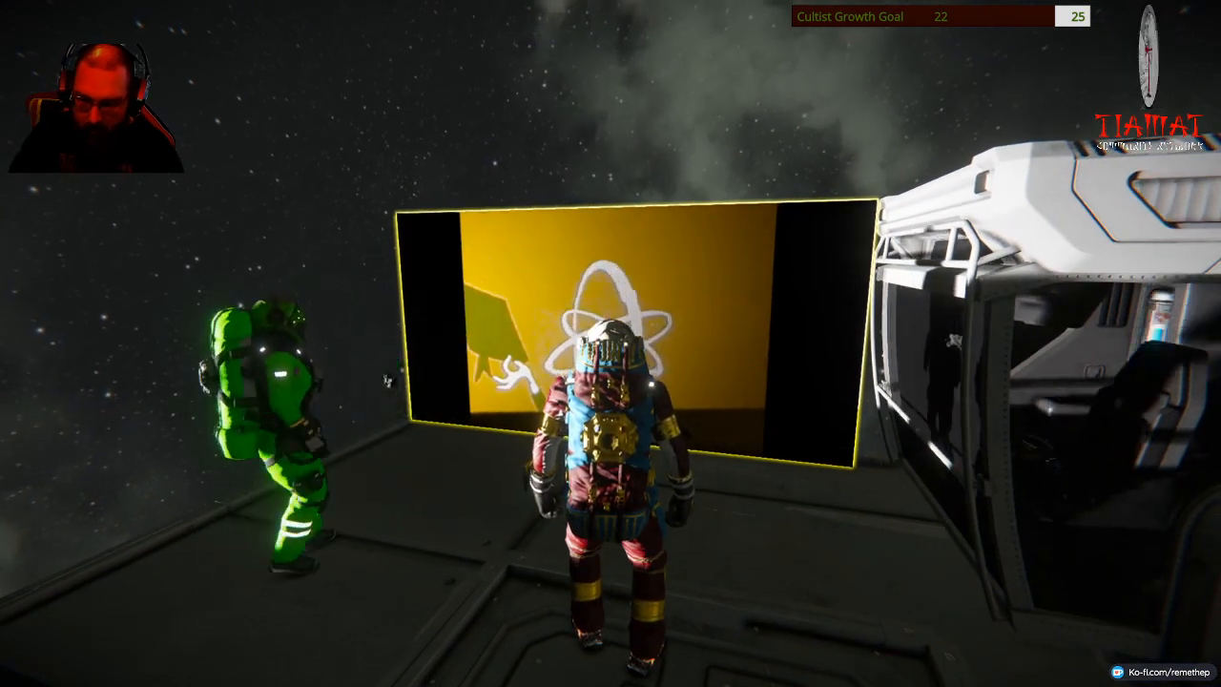
pyautogui.press('v')
# Add 'unmute' under the load line and watch the atom film from third person.
pyautogui.press('k')
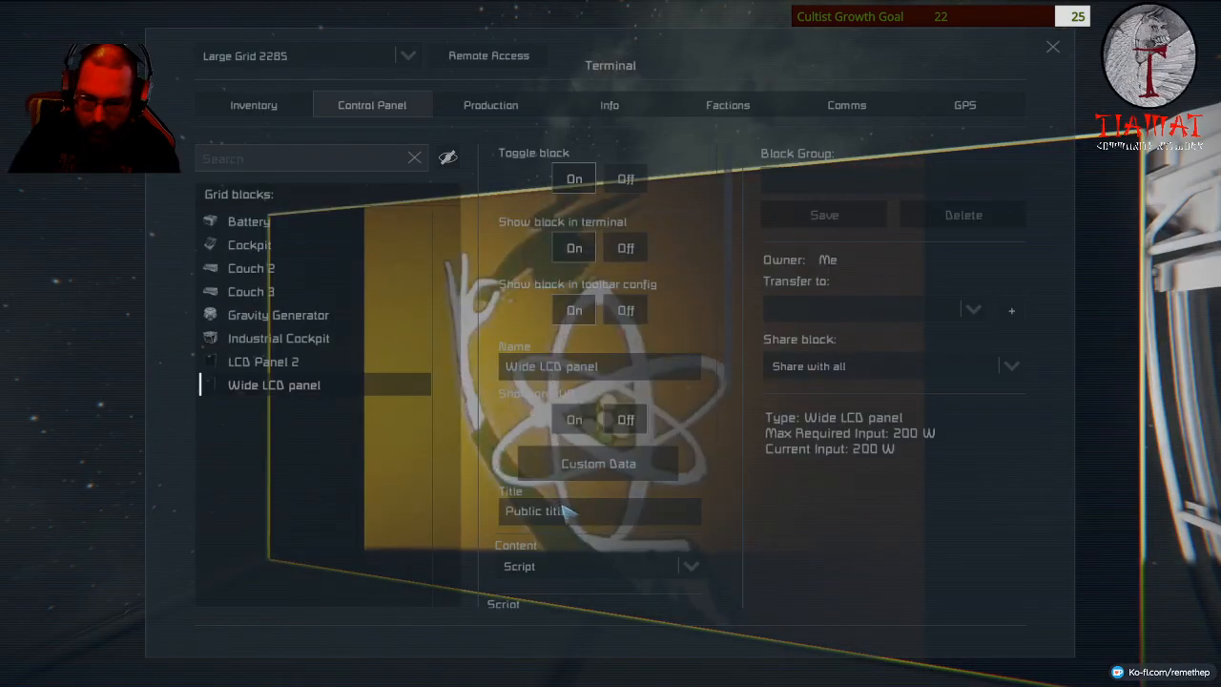
pyautogui.click(598, 463)
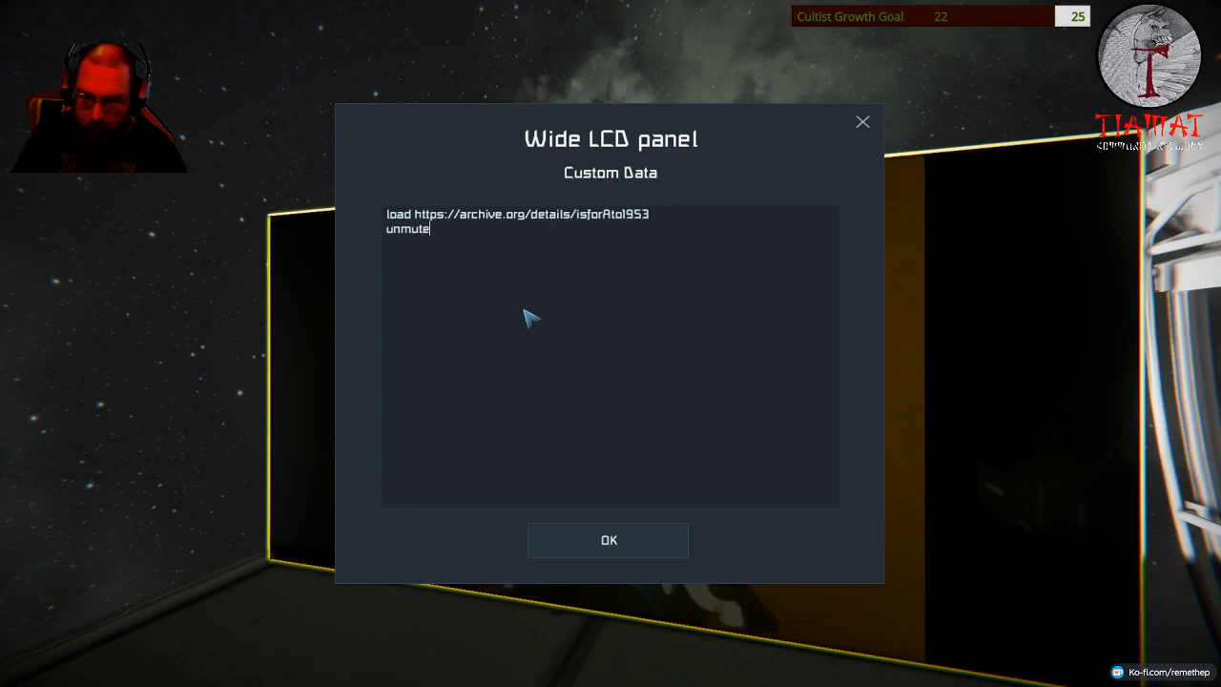
pyautogui.click(609, 539)
pyautogui.press('Escape')
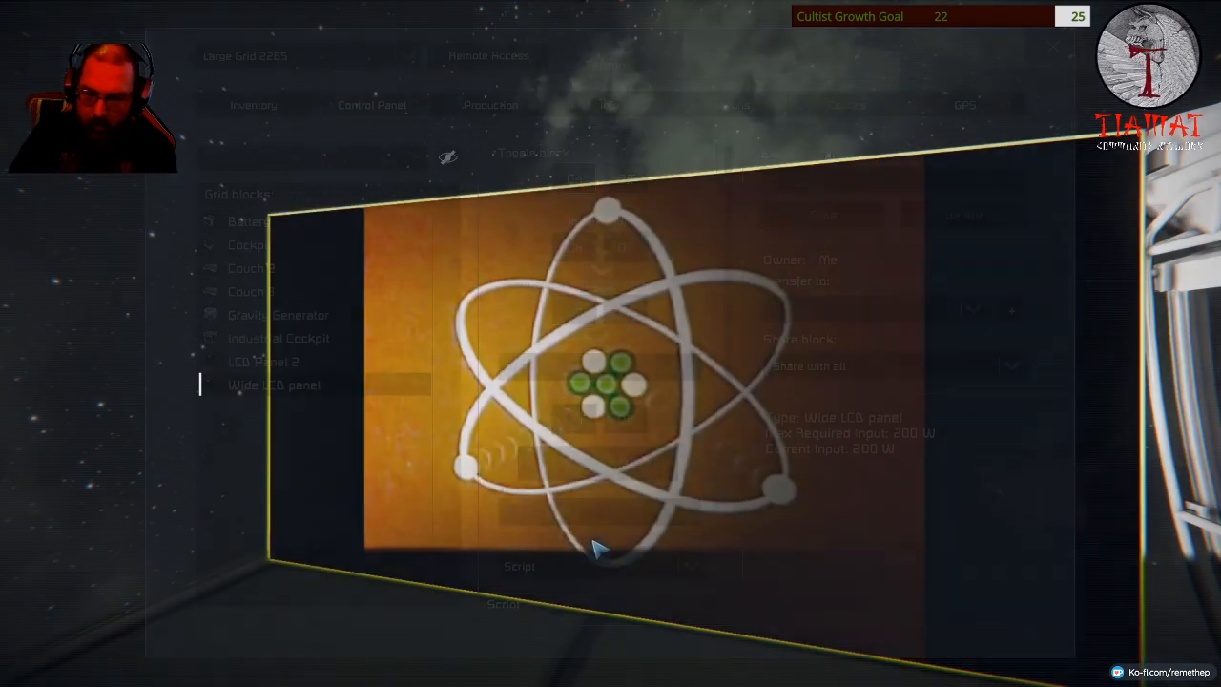
pyautogui.press('v')
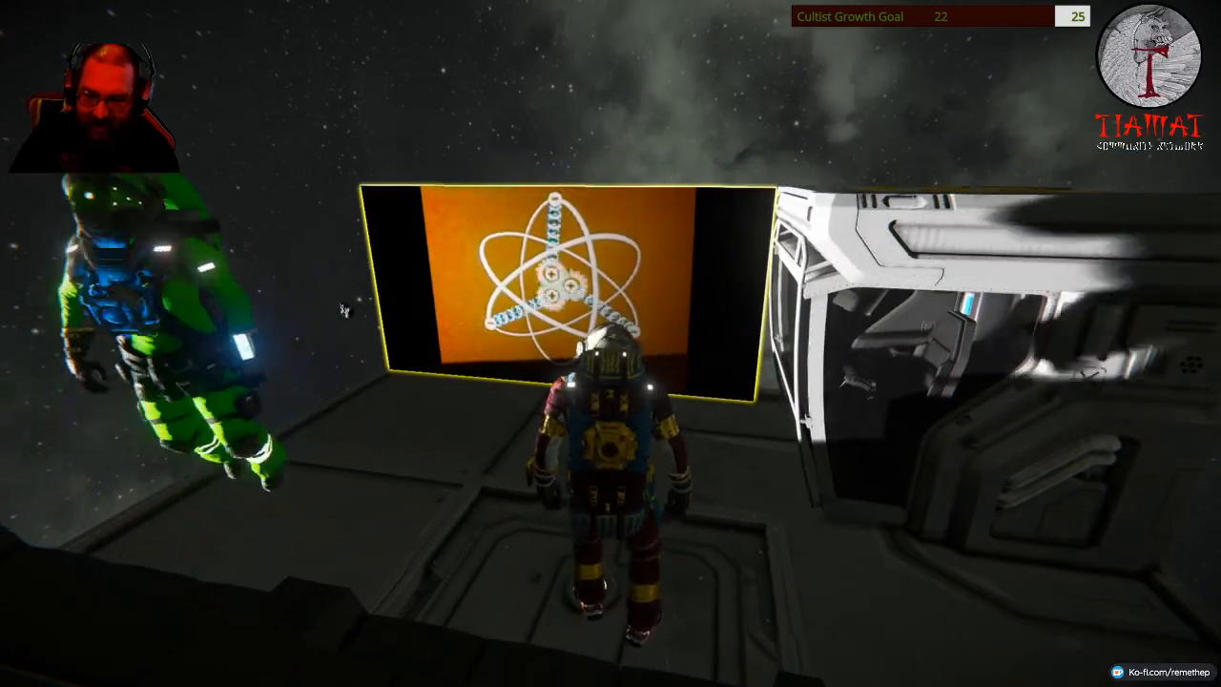
pyautogui.moveTo(344, 310); pyautogui.dragTo(191, 310)
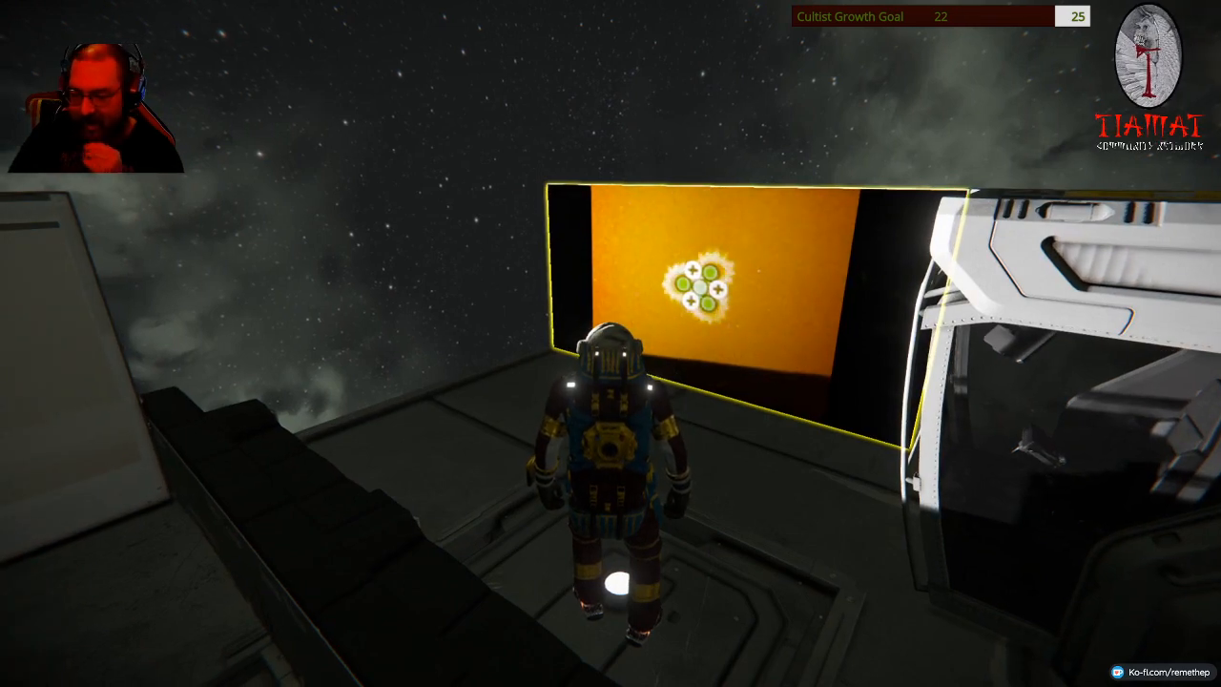
pyautogui.moveTo(610, 343); pyautogui.dragTo(477, 343)
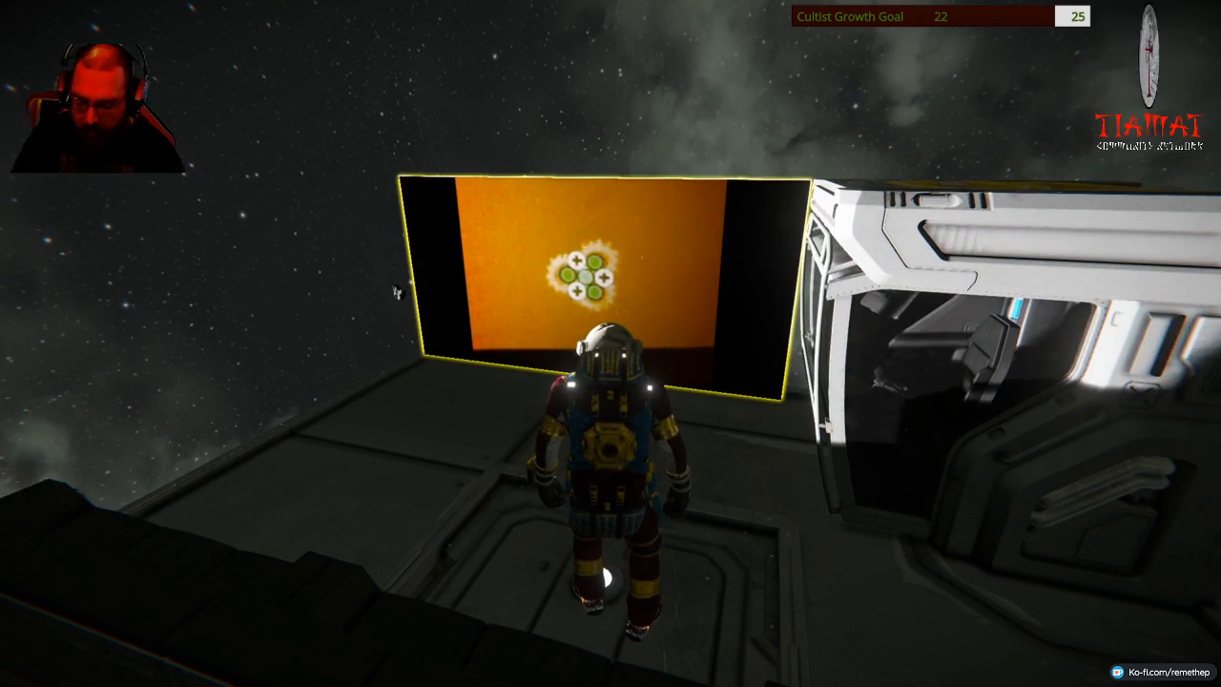
# Place the Angry emote from the Emotes category into toolbar slot 8 and return to the game.
pyautogui.press('g')
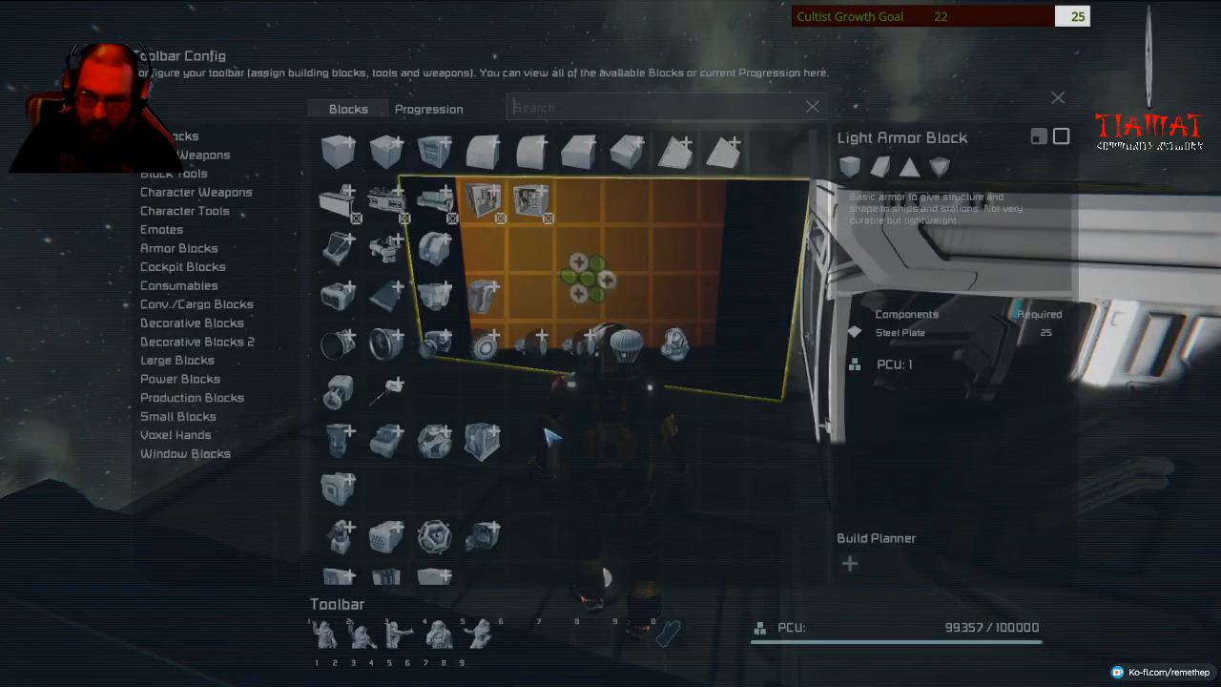
pyautogui.click(161, 229)
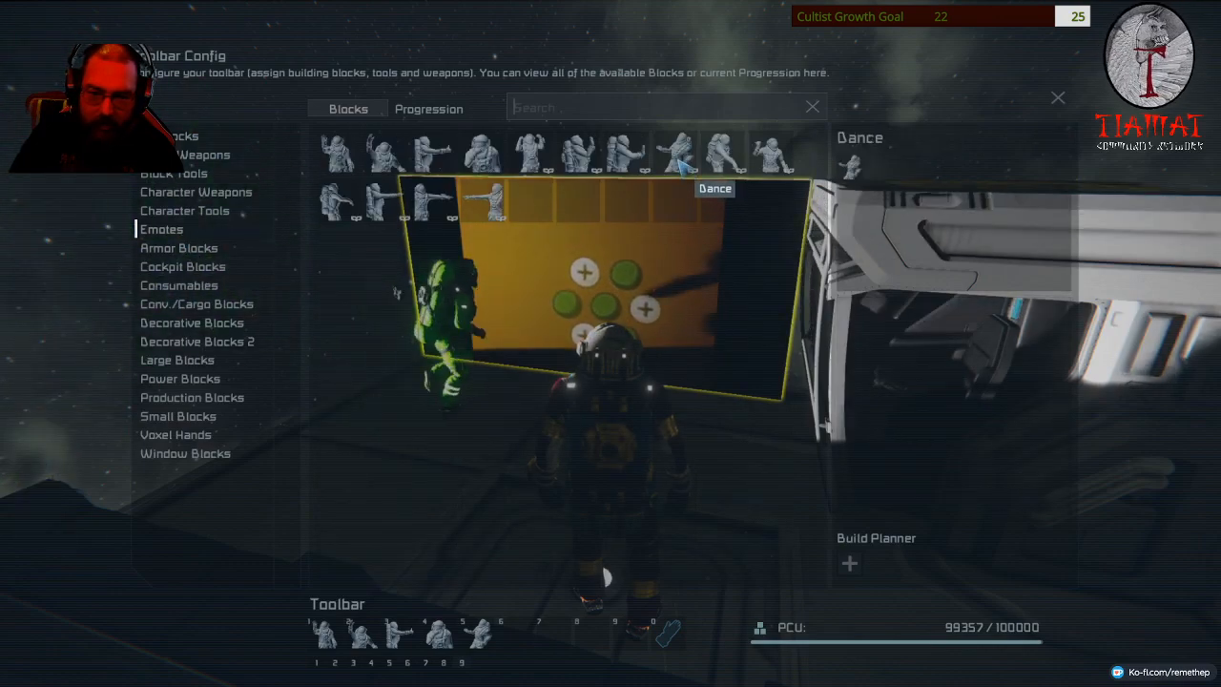
pyautogui.moveTo(538, 154); pyautogui.dragTo(588, 518)
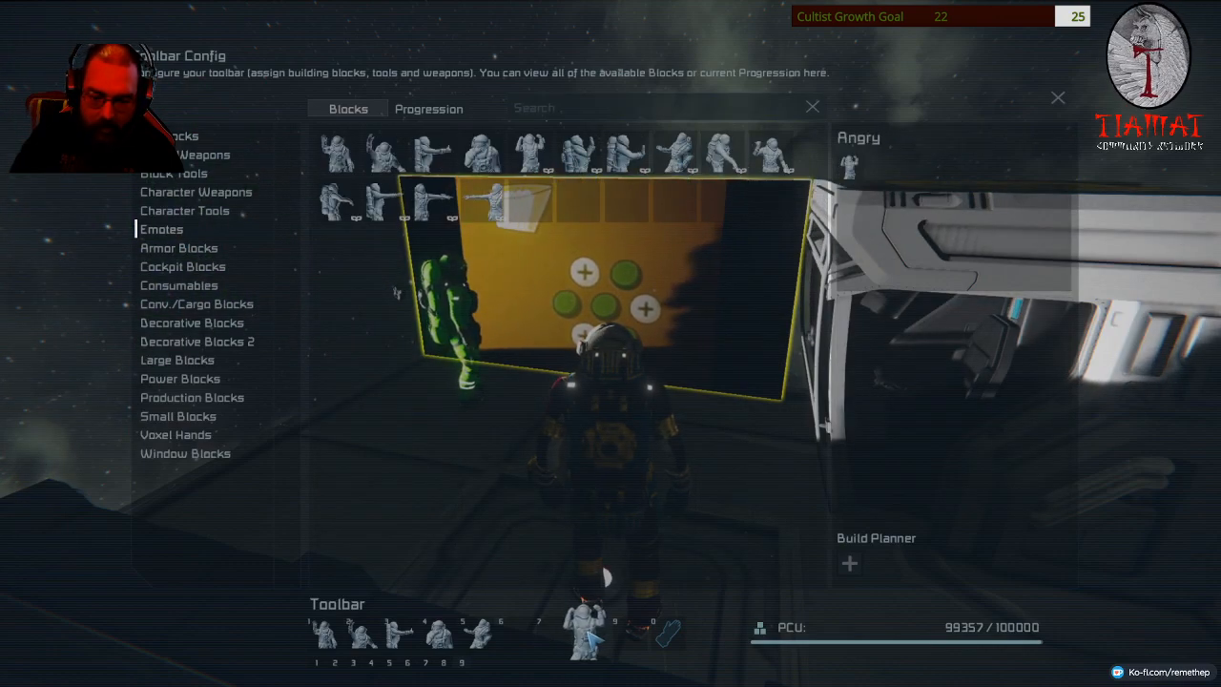
pyautogui.press('Escape')
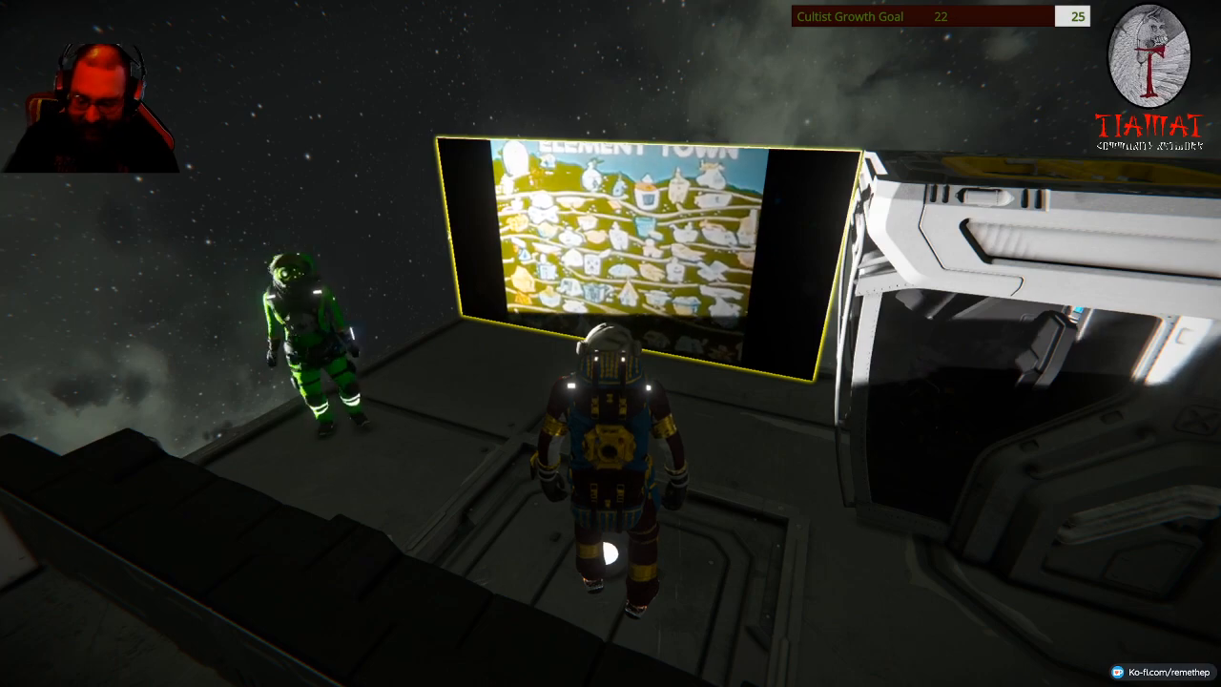
# Walk up to the Wide LCD panel's video in first-person view.
pyautogui.press('v')
pyautogui.press('w')
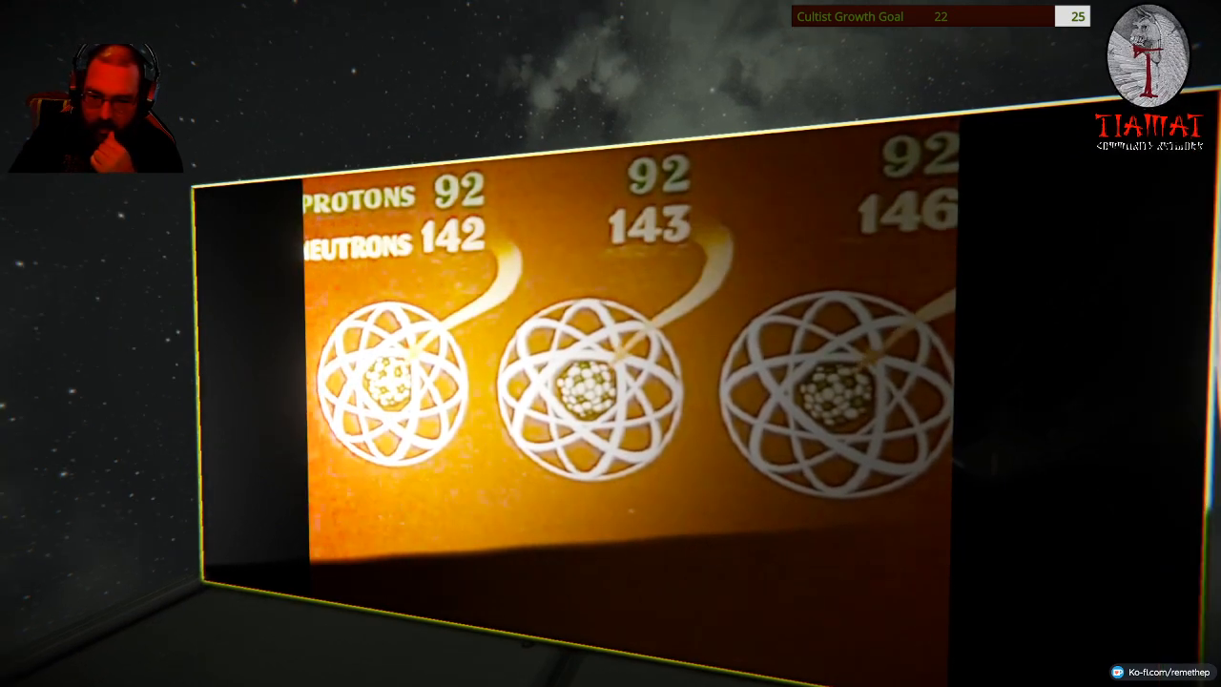
# Change the Wide LCD panel's Custom Data from 'unmute' to 'mute', then turn toward the SoundCloud panel.
pyautogui.press('k')
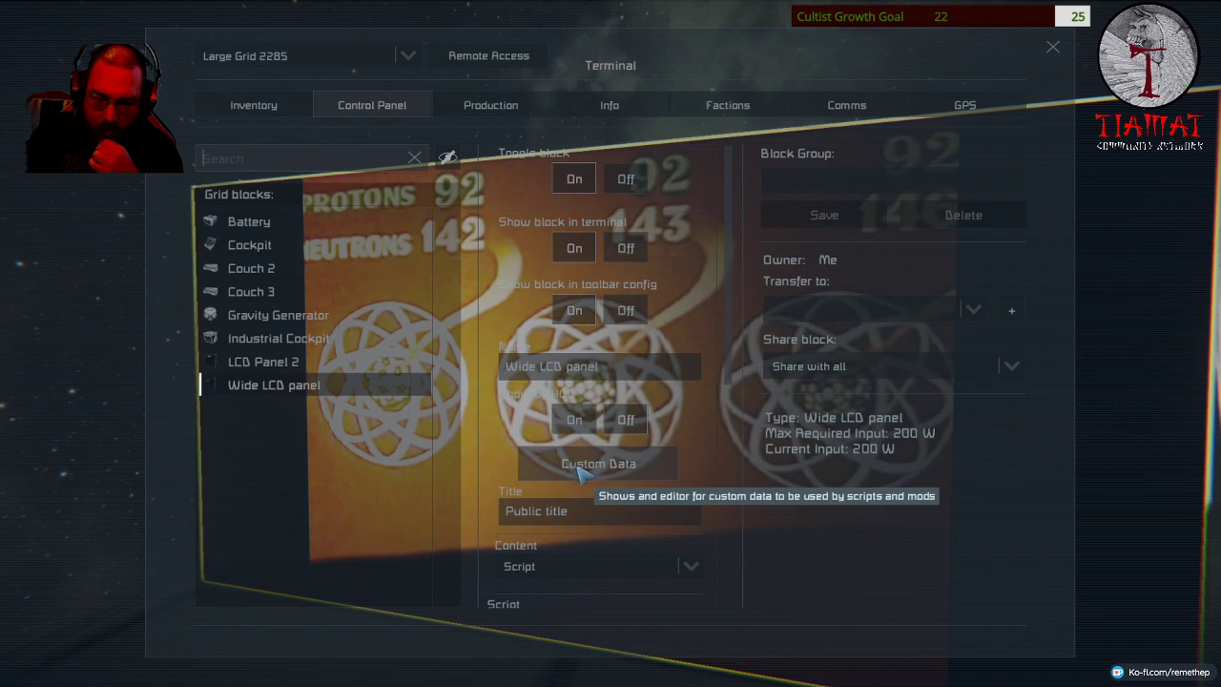
pyautogui.click(581, 467)
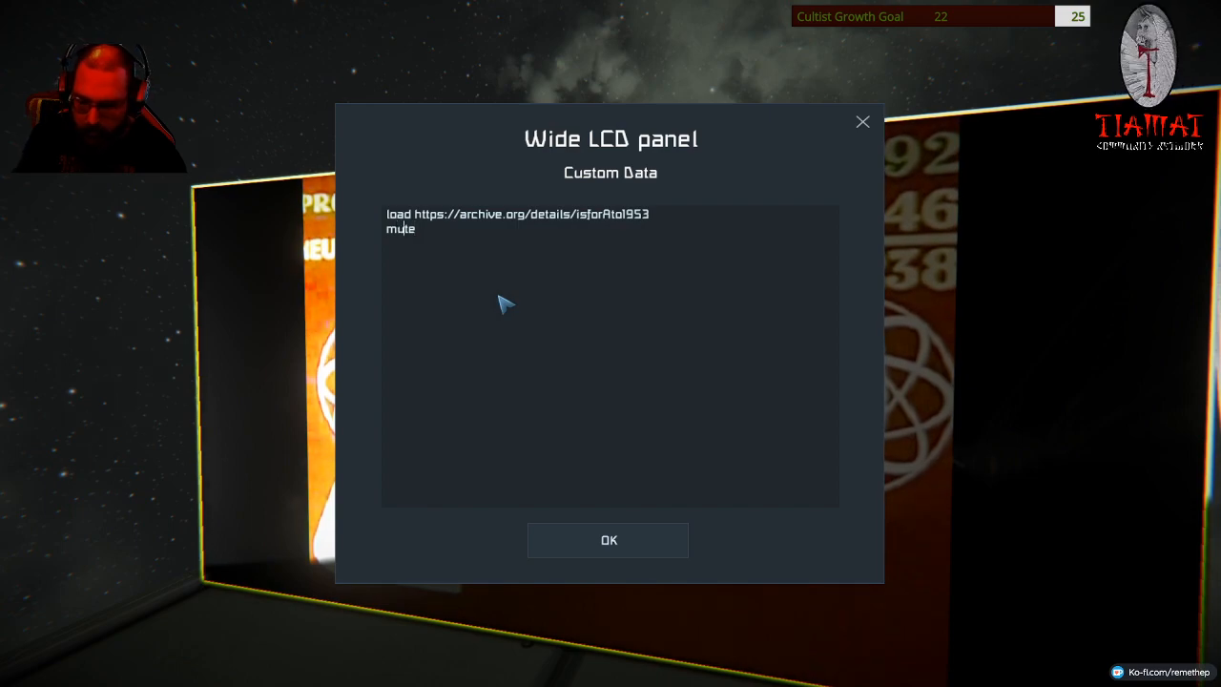
pyautogui.click(608, 541)
pyautogui.press('Escape')
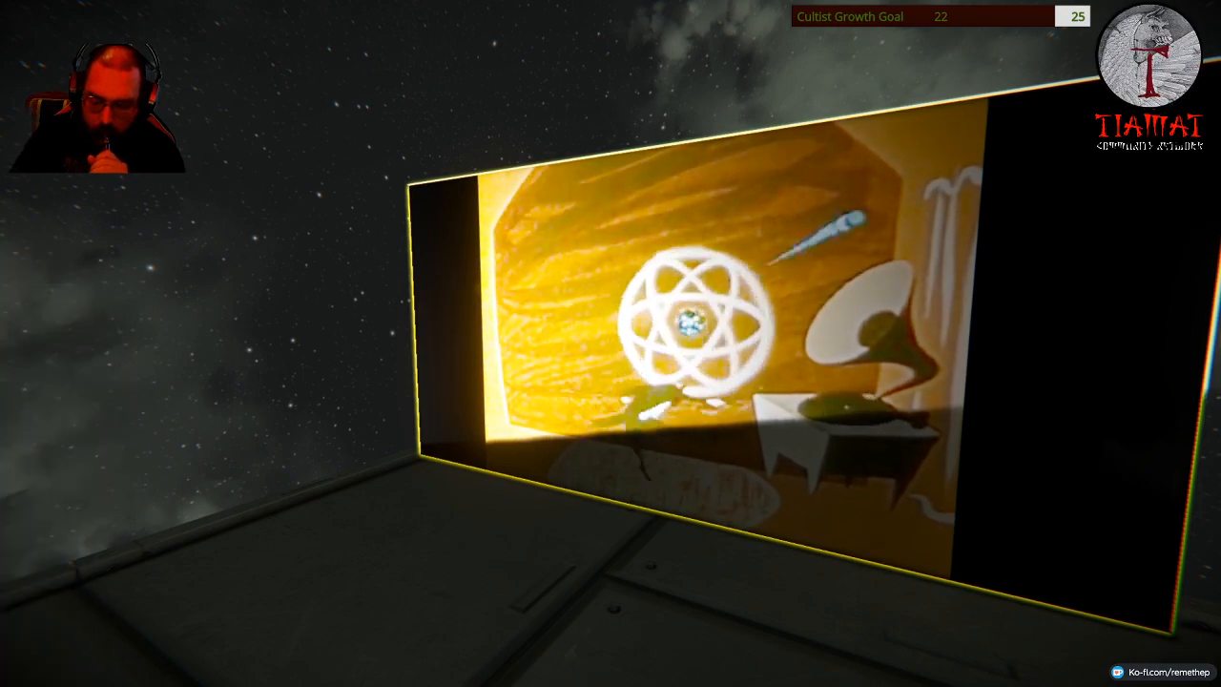
pyautogui.moveTo(610, 343); pyautogui.dragTo(286, 343)
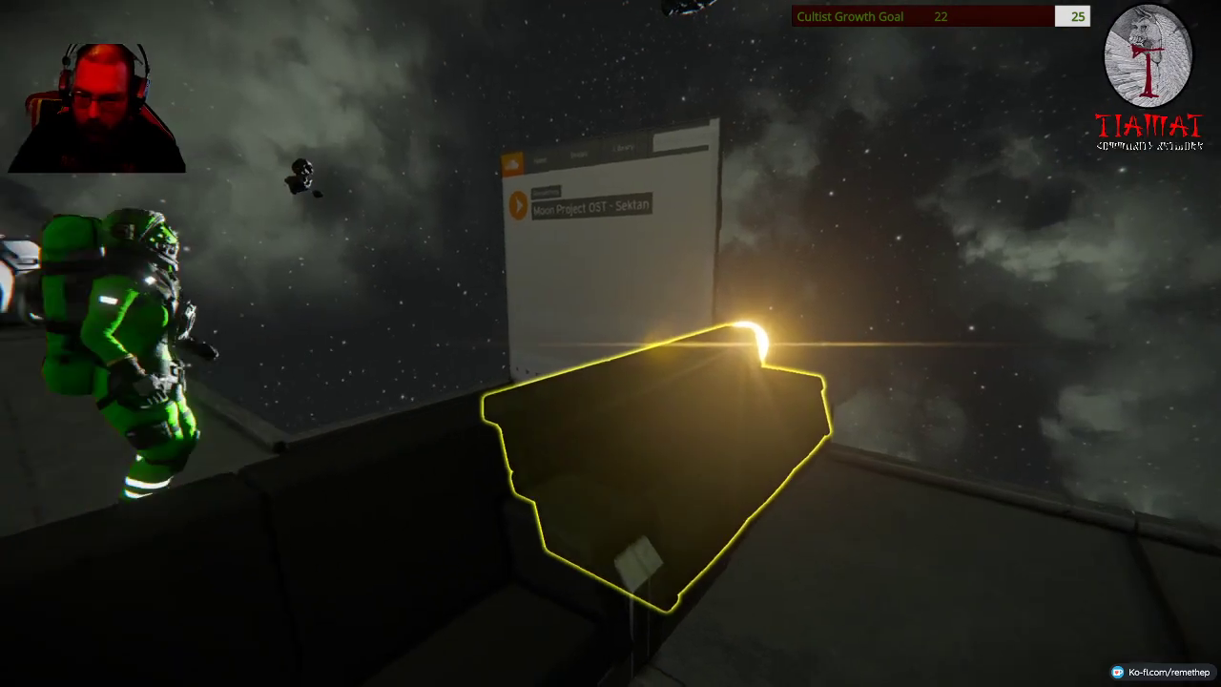
# Set LCD Panel 2's Share block option to Share with all.
pyautogui.moveTo(611, 343); pyautogui.dragTo(381, 343)
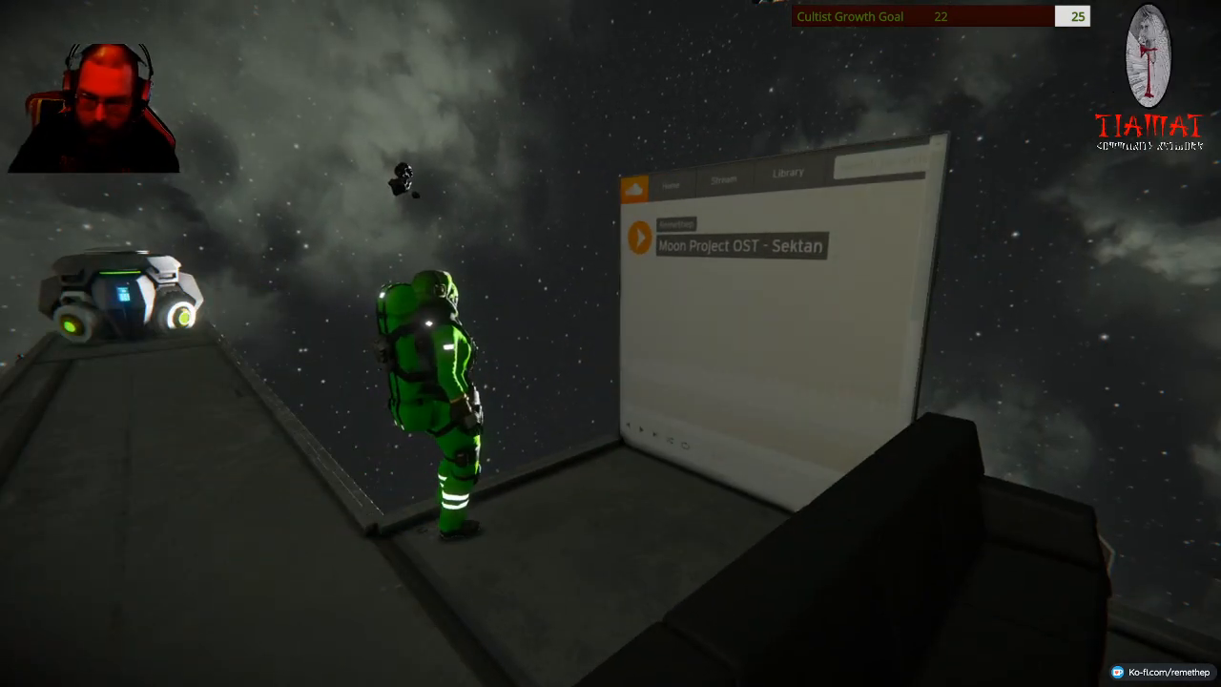
pyautogui.press('w')
pyautogui.press('k')
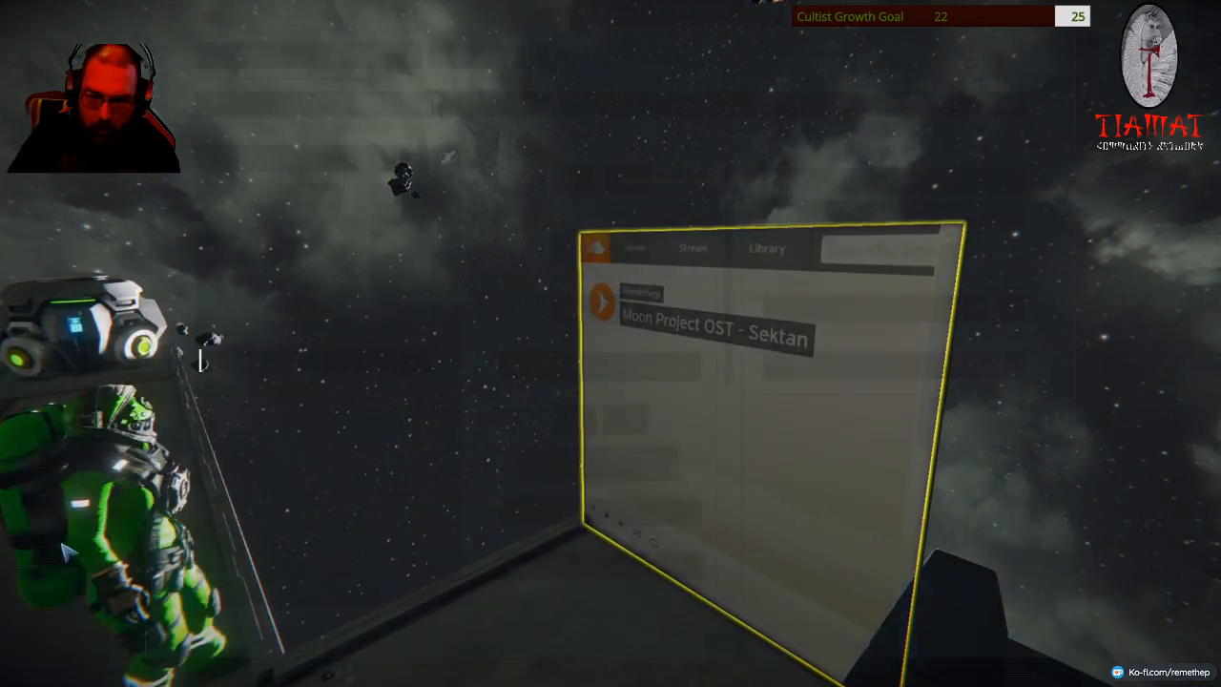
pyautogui.click(830, 366)
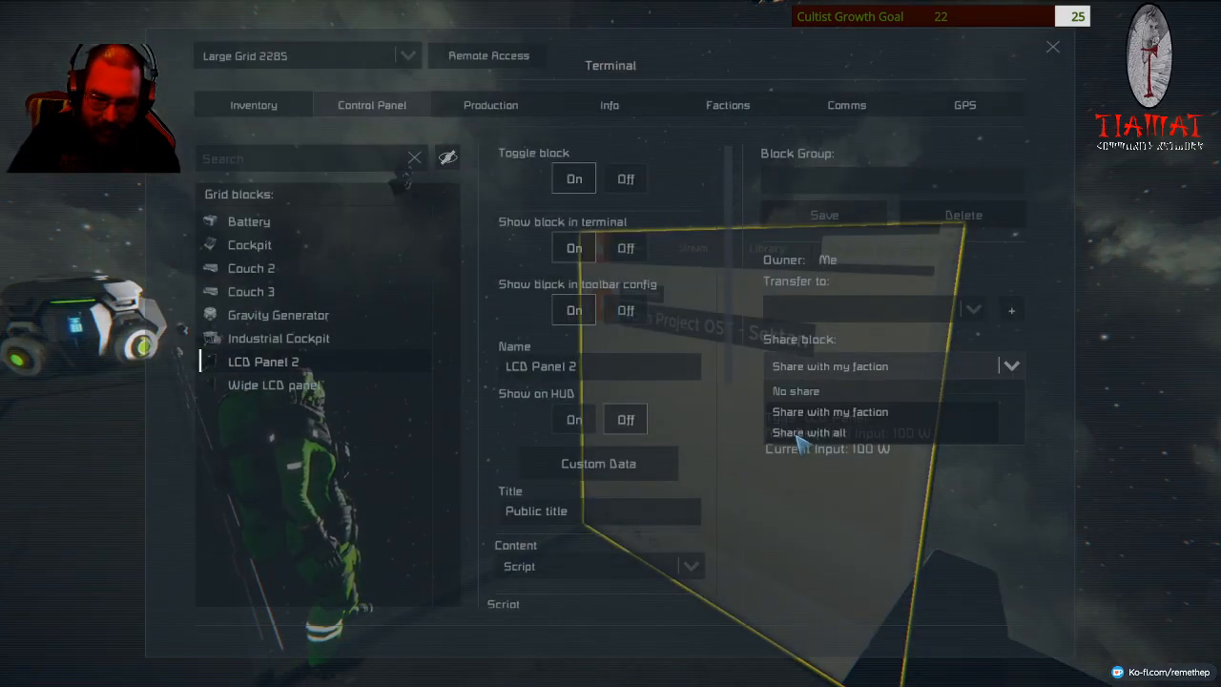
pyautogui.press('Escape')
# Start the Moon Project OST track playing on the panel's SoundCloud player.
pyautogui.press('s')
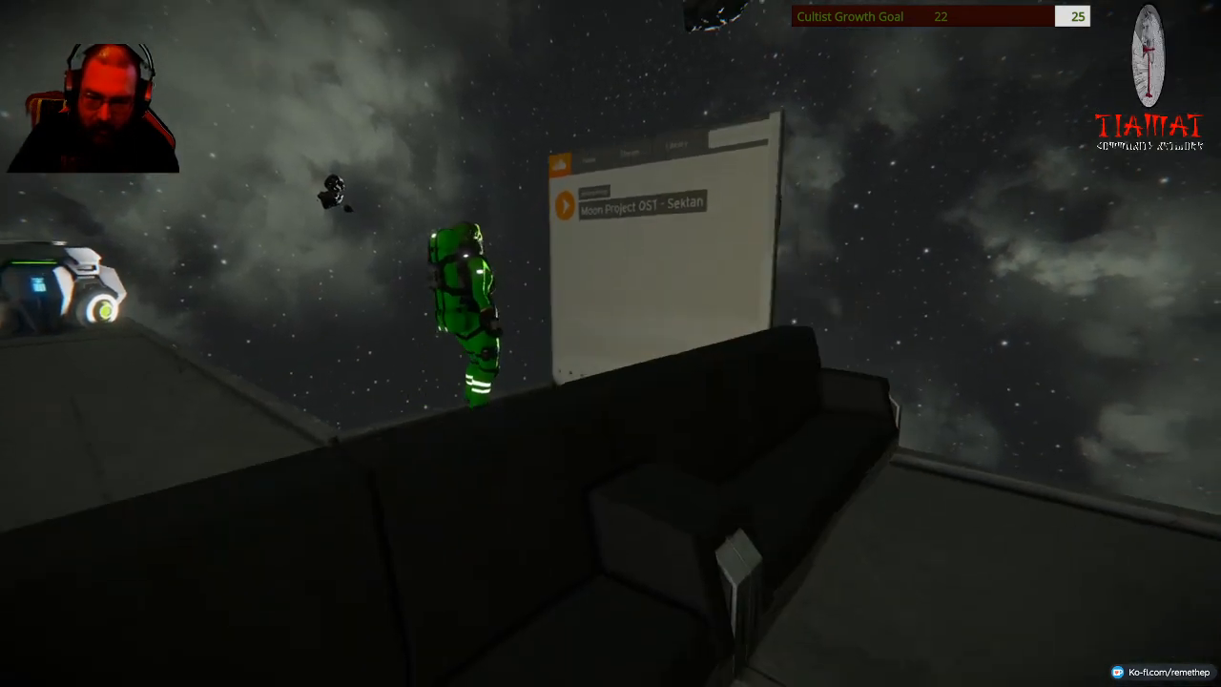
pyautogui.moveTo(610, 343); pyautogui.dragTo(515, 306)
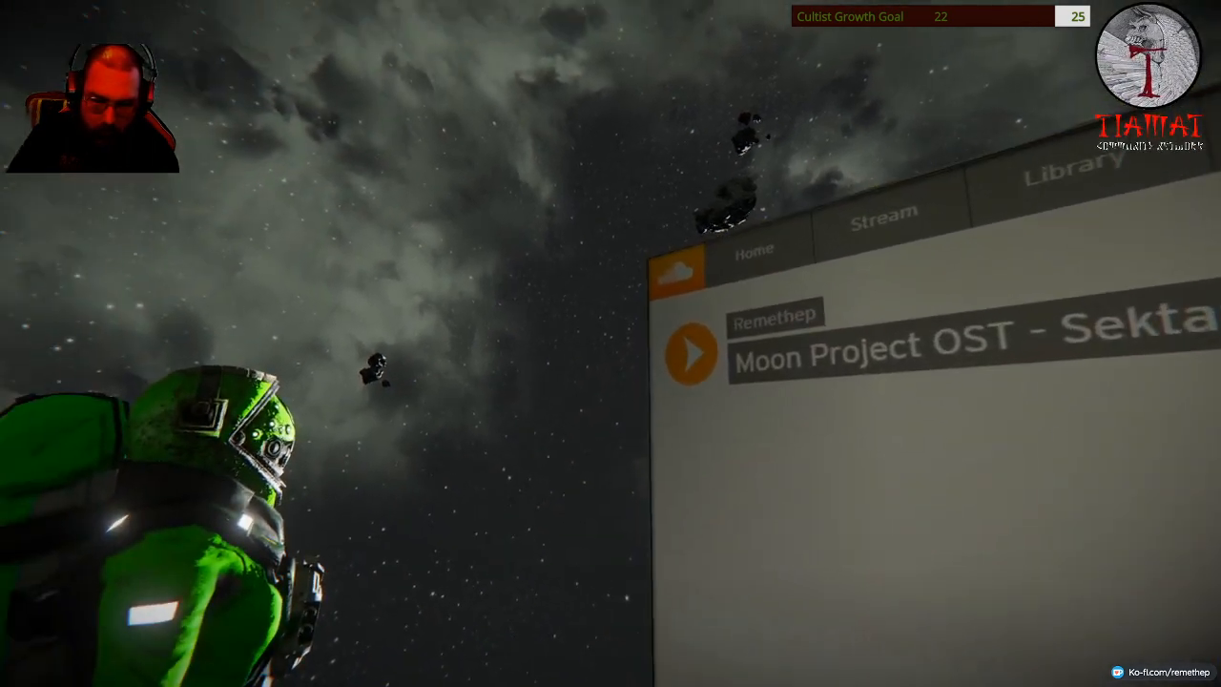
pyautogui.press('f')
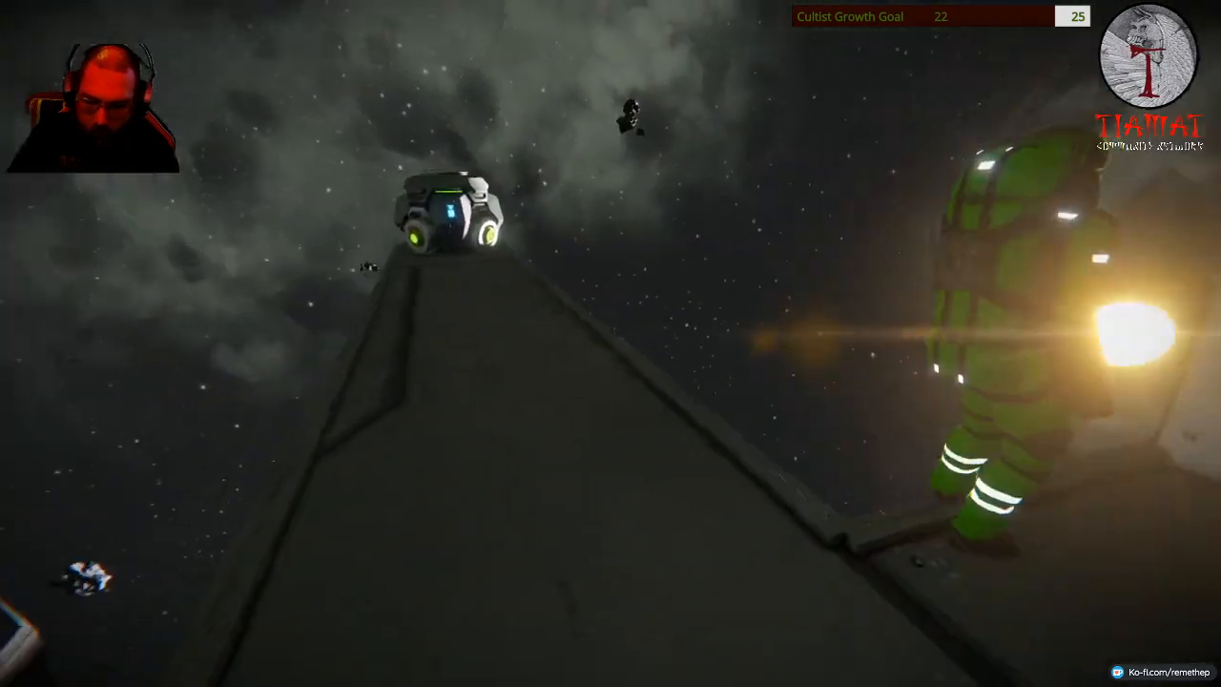
# Look down the ramp and try placing a Light Armor Block, checking the view from behind the character.
pyautogui.press('Tab')
pyautogui.press('6')
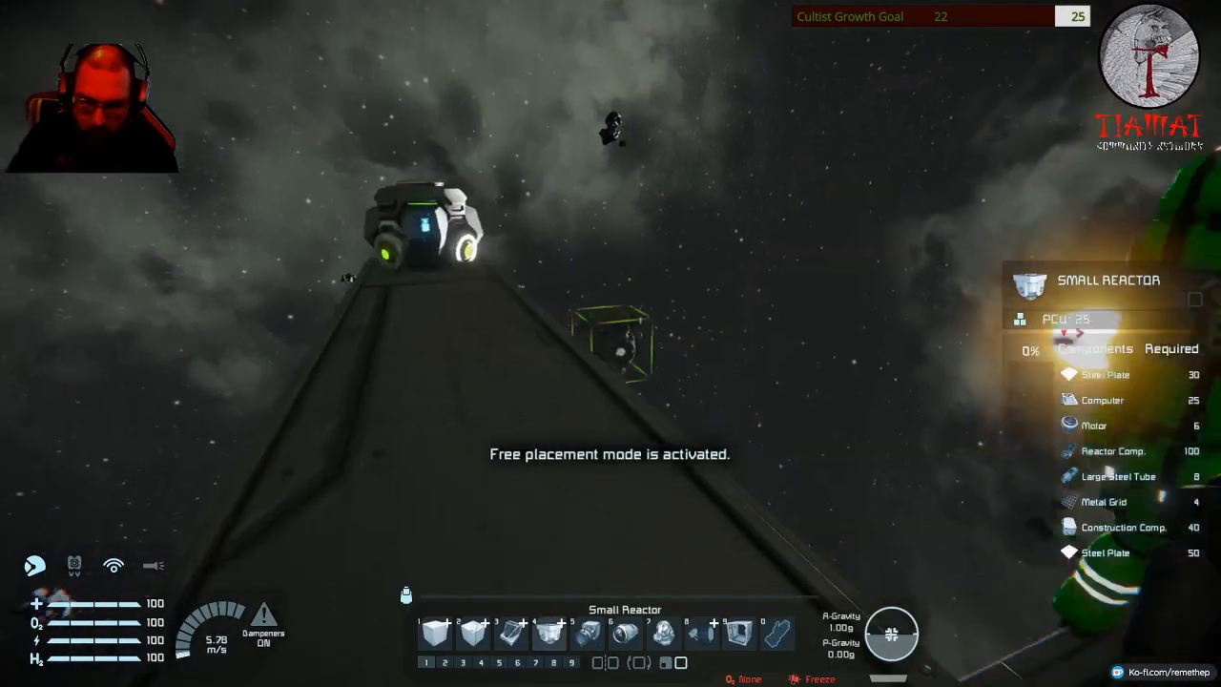
pyautogui.press('1')
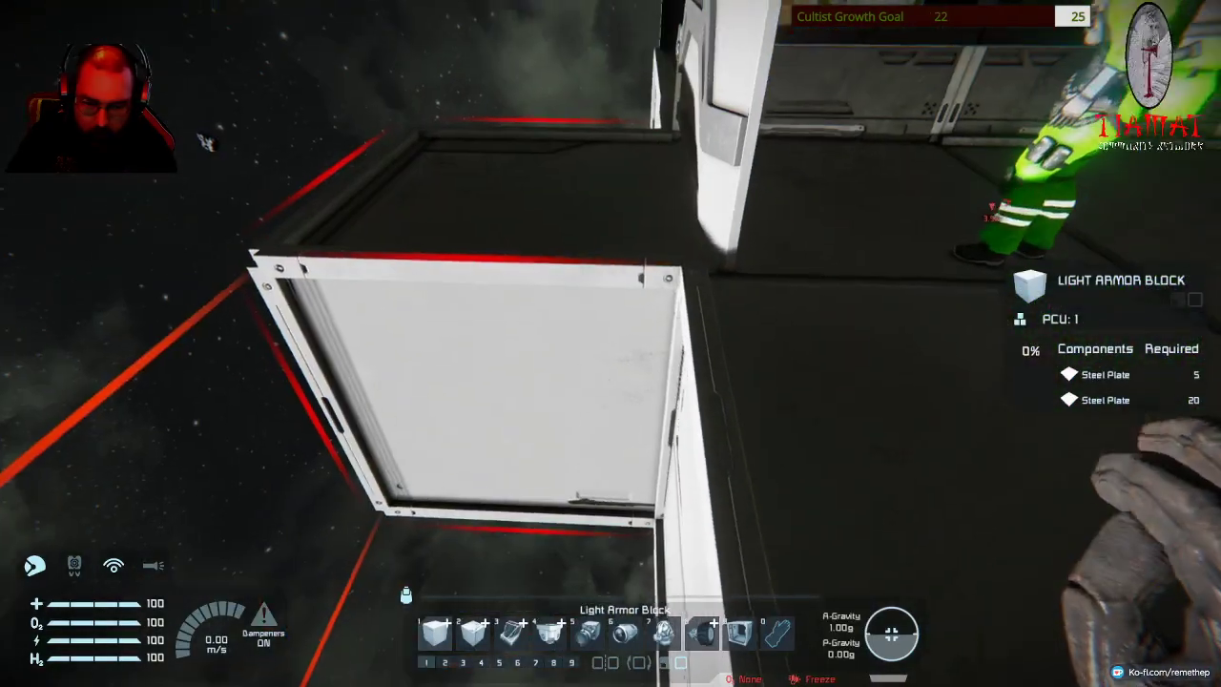
pyautogui.click(610, 343)
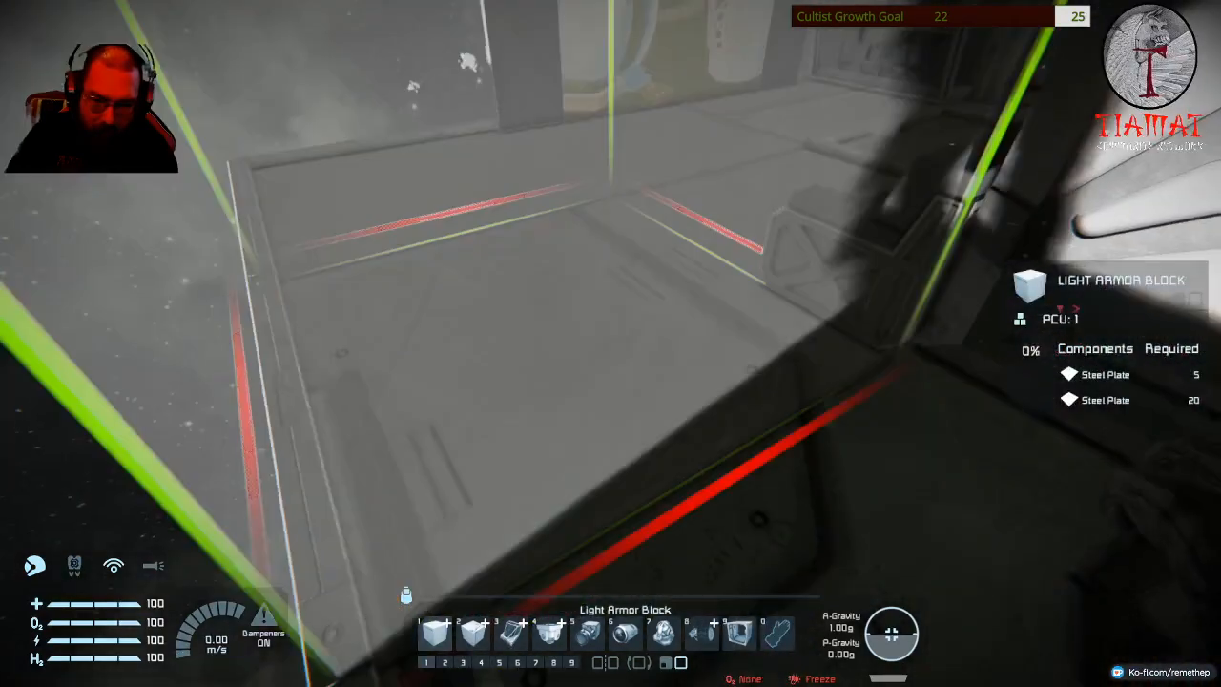
pyautogui.press('v')
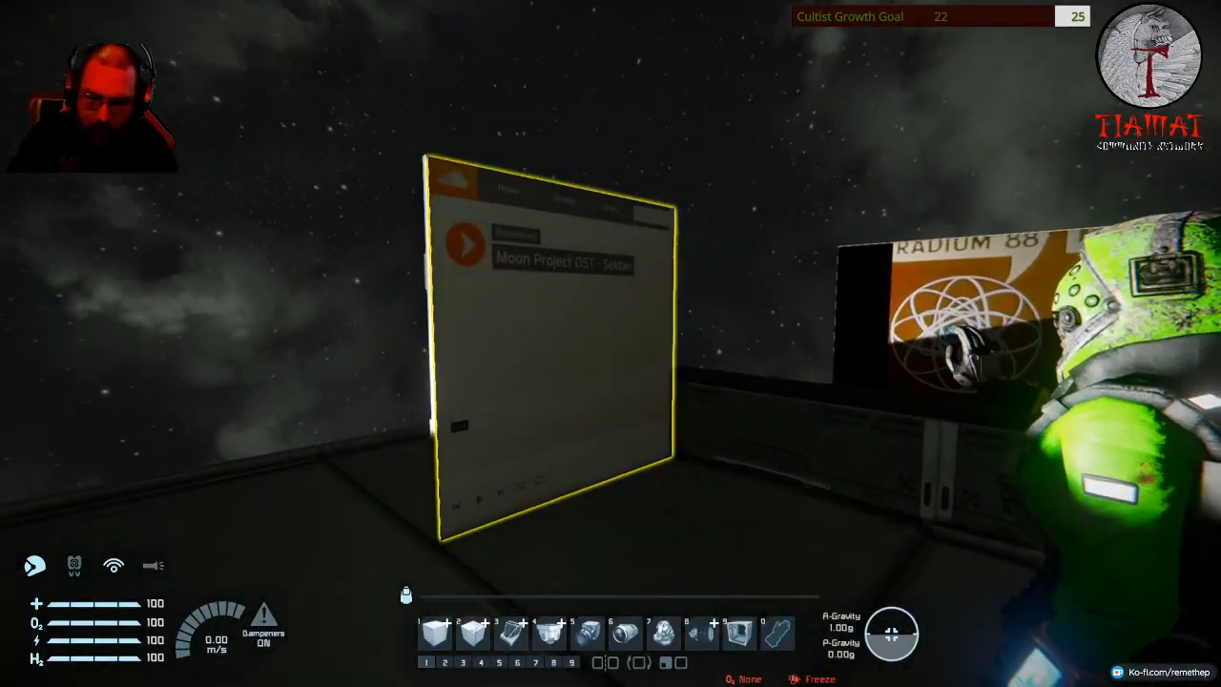
pyautogui.press('v')
pyautogui.press('v')
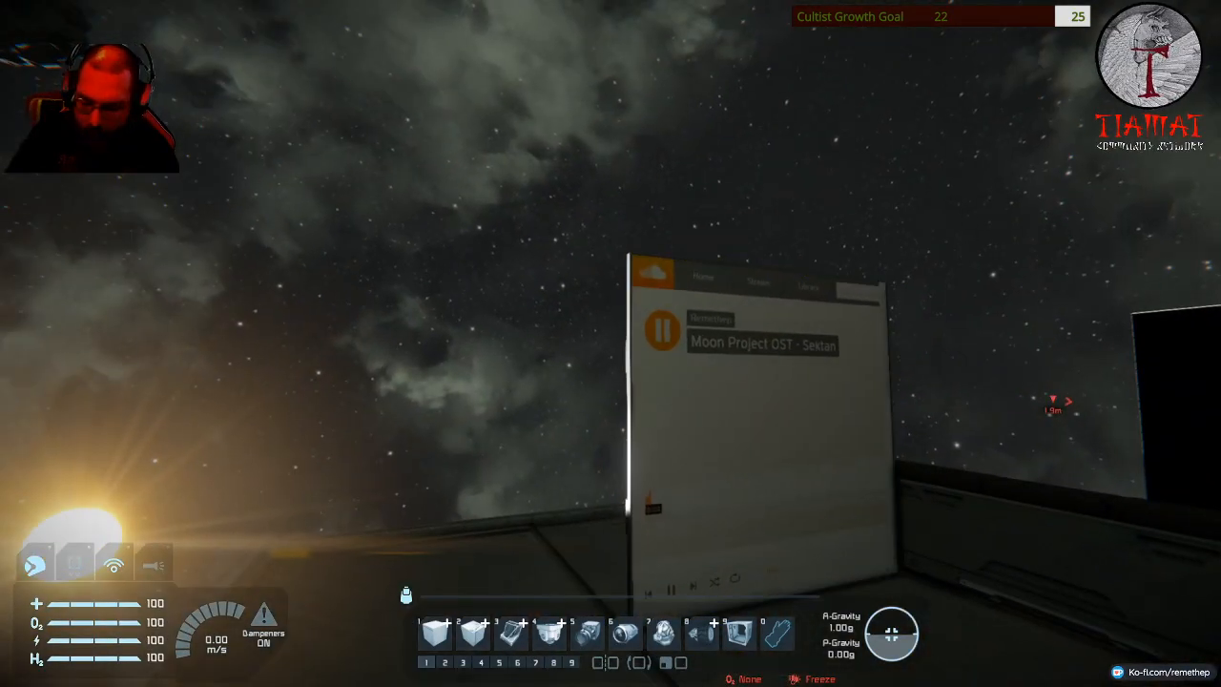
# Confirm LCD Panel 2's Custom Data page instruction and close the terminal.
pyautogui.press('k')
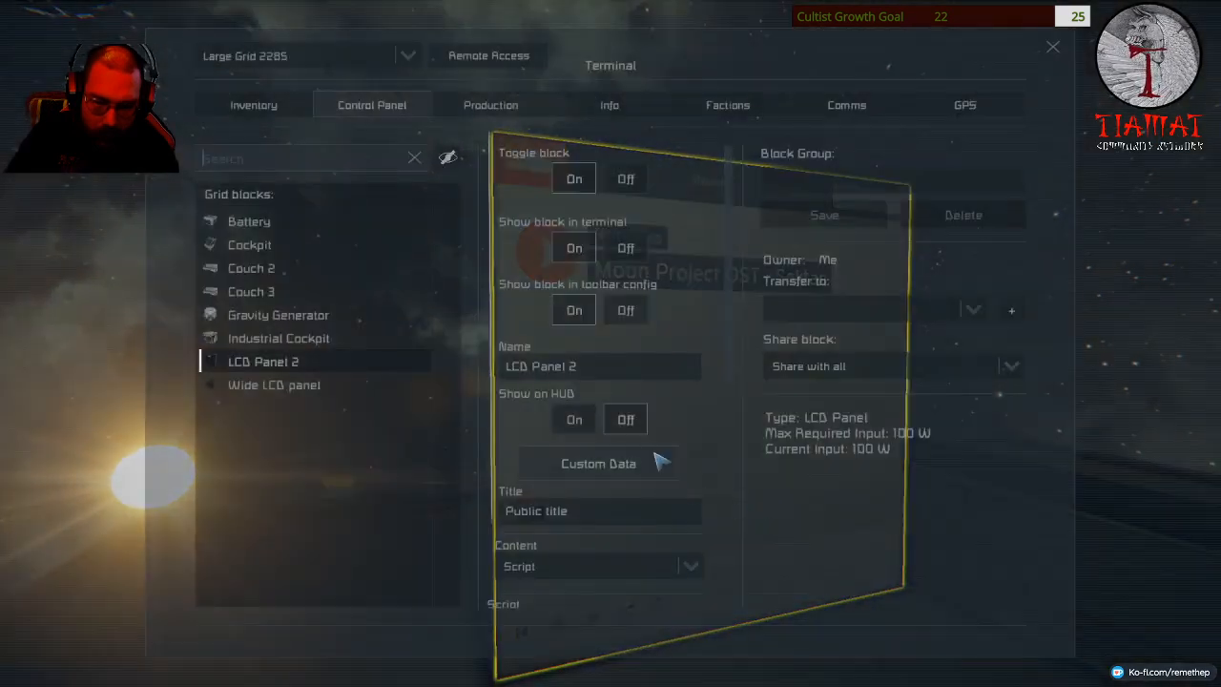
pyautogui.click(598, 464)
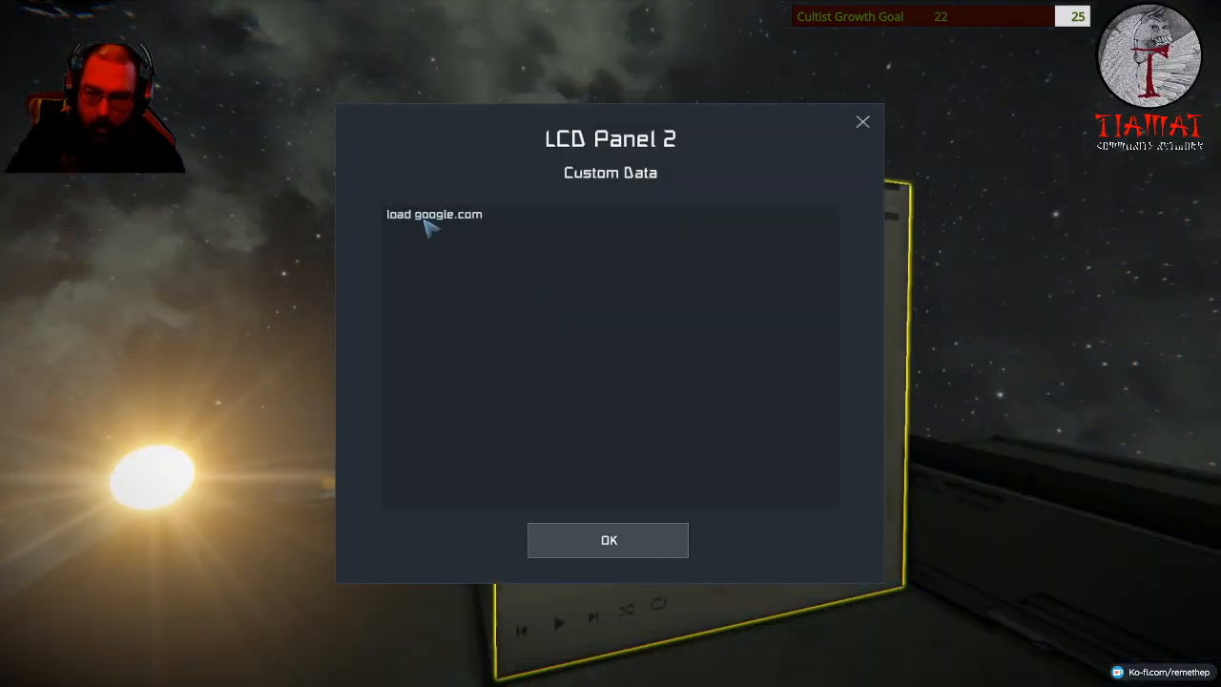
pyautogui.click(606, 539)
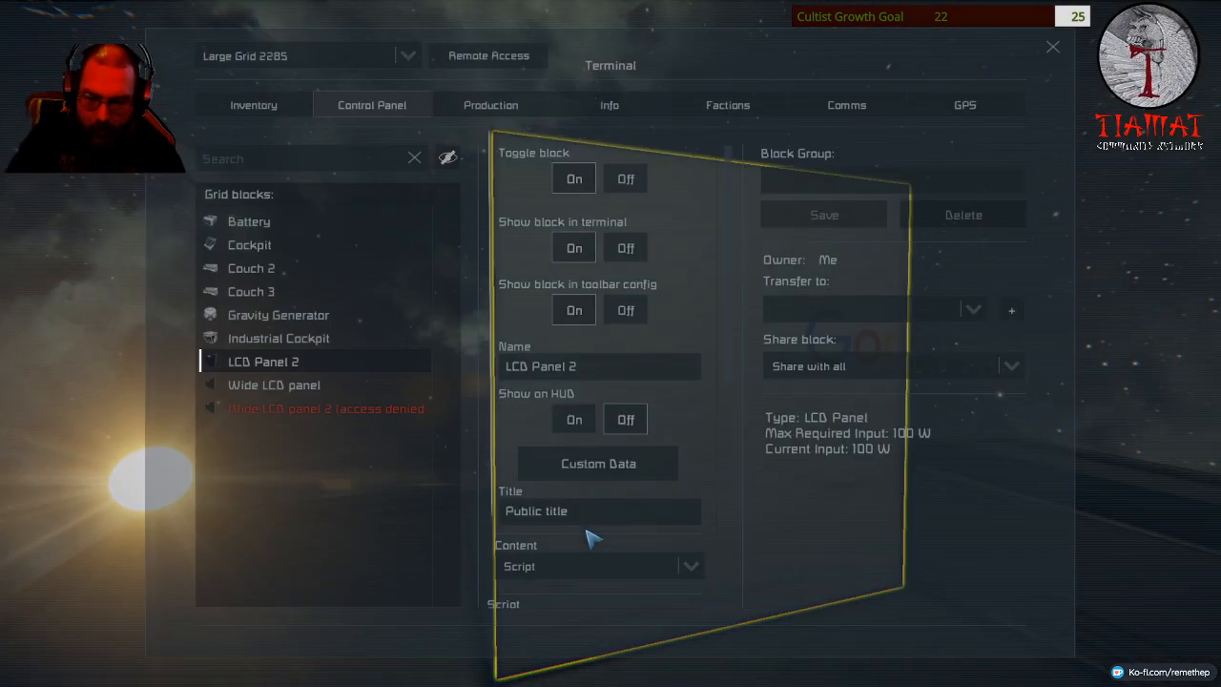
pyautogui.press('Escape')
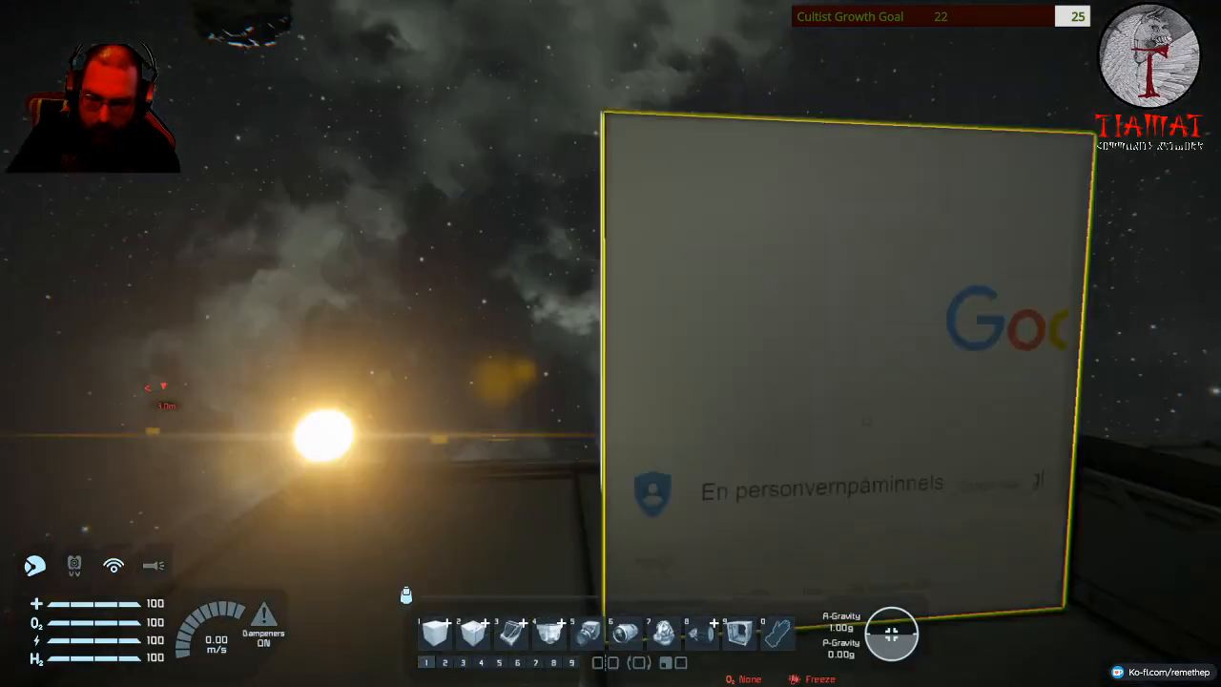
pyautogui.press('v')
pyautogui.press('v')
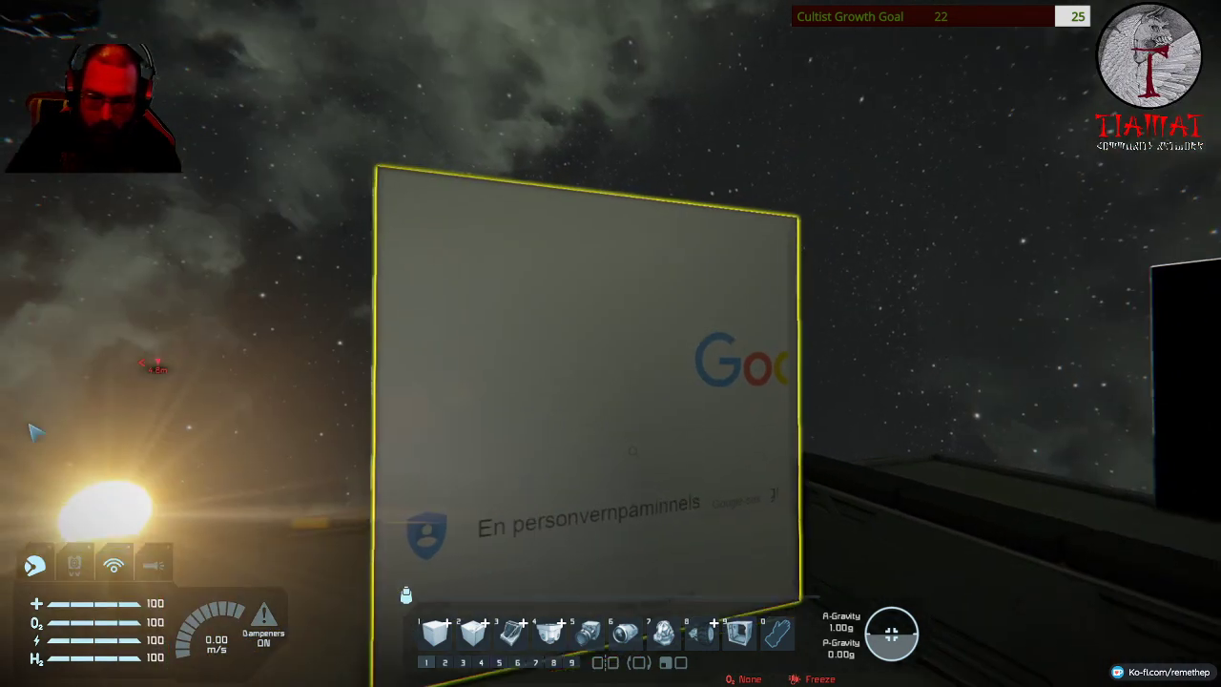
# Reconfirm LCD Panel 2's Custom Data a second time and return to the platform.
pyautogui.press('k')
pyautogui.click(580, 480)
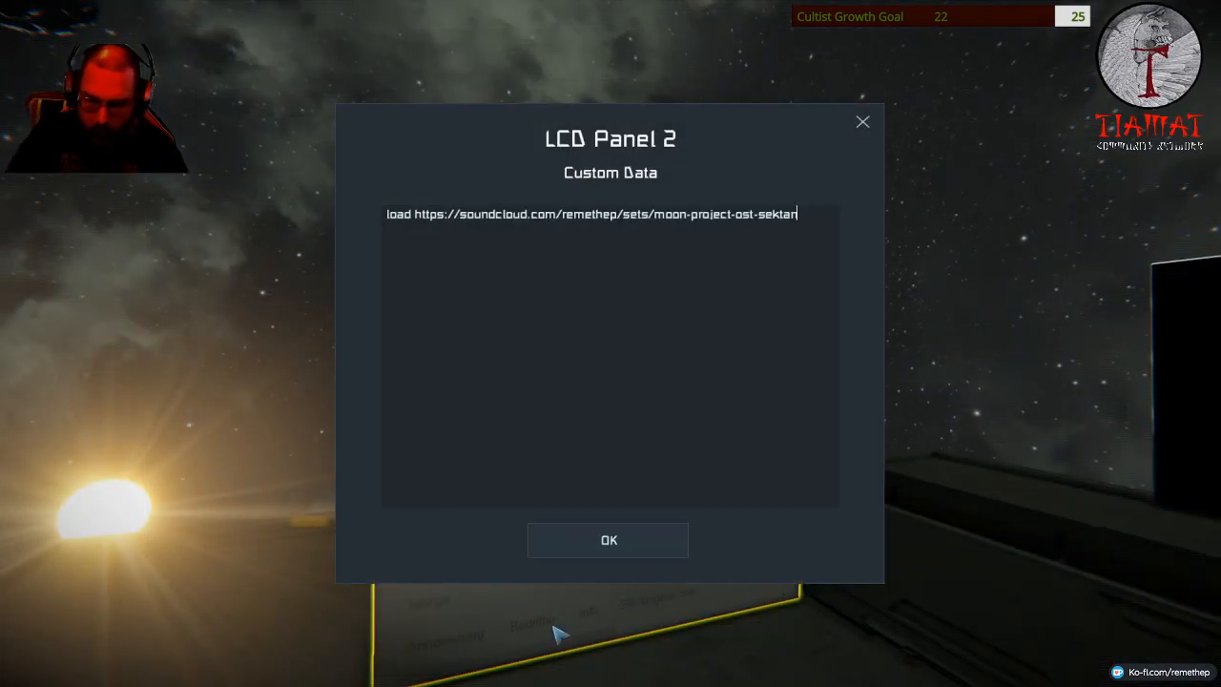
pyautogui.click(578, 559)
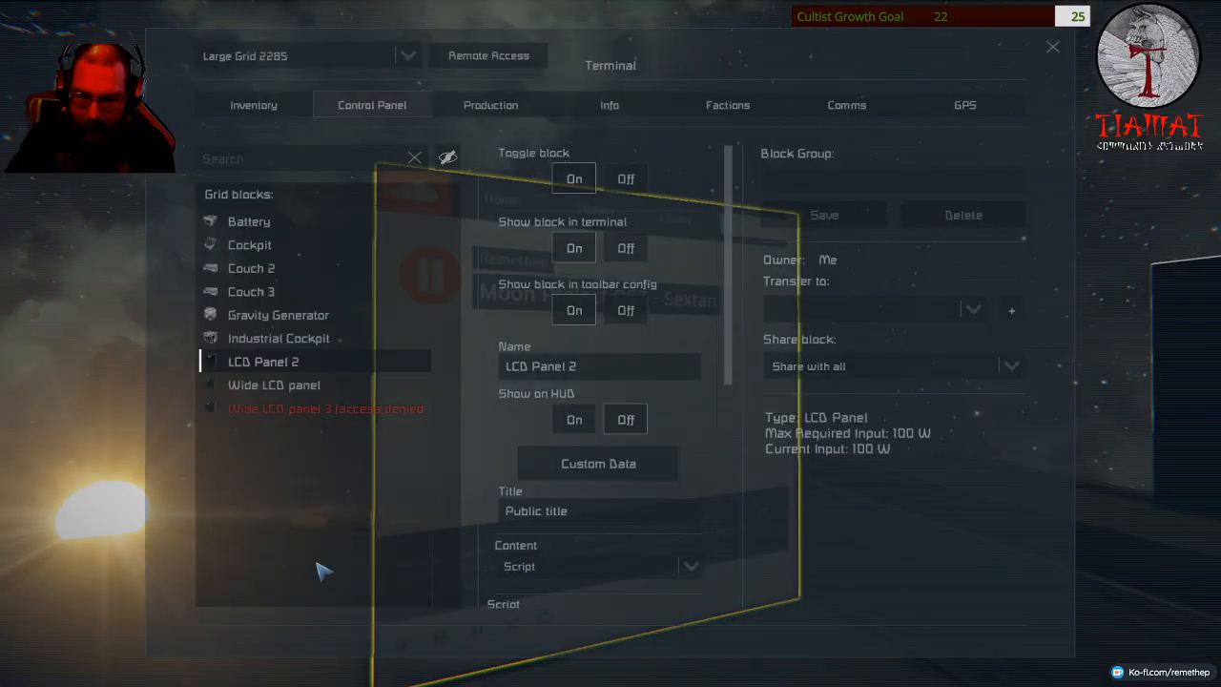
pyautogui.press('Escape')
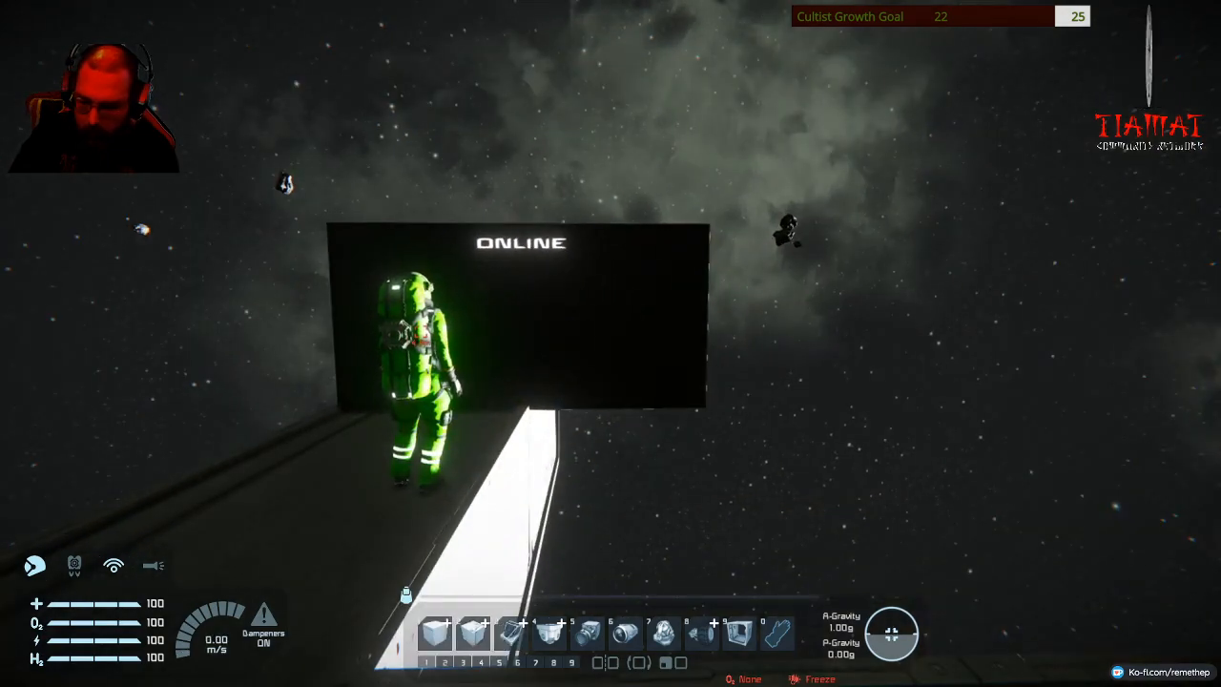
# Fill the lit walkway gap with a Light Armor Block and put the block away.
pyautogui.press('1')
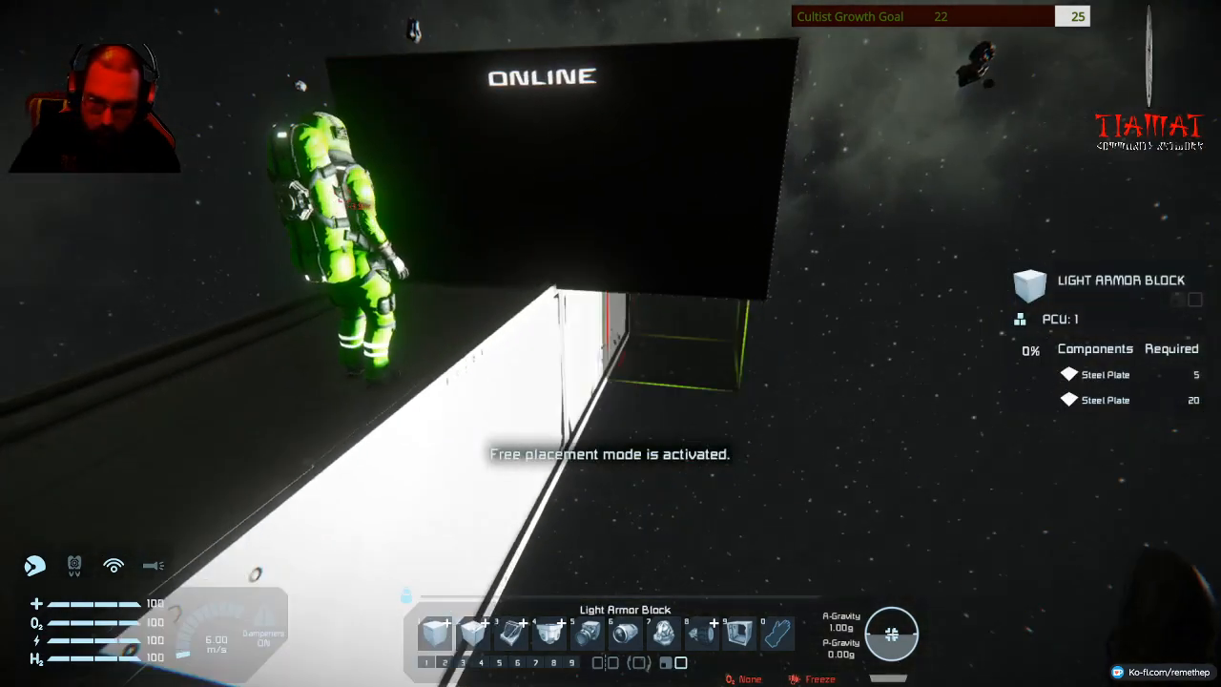
pyautogui.click(611, 343)
pyautogui.press('0')
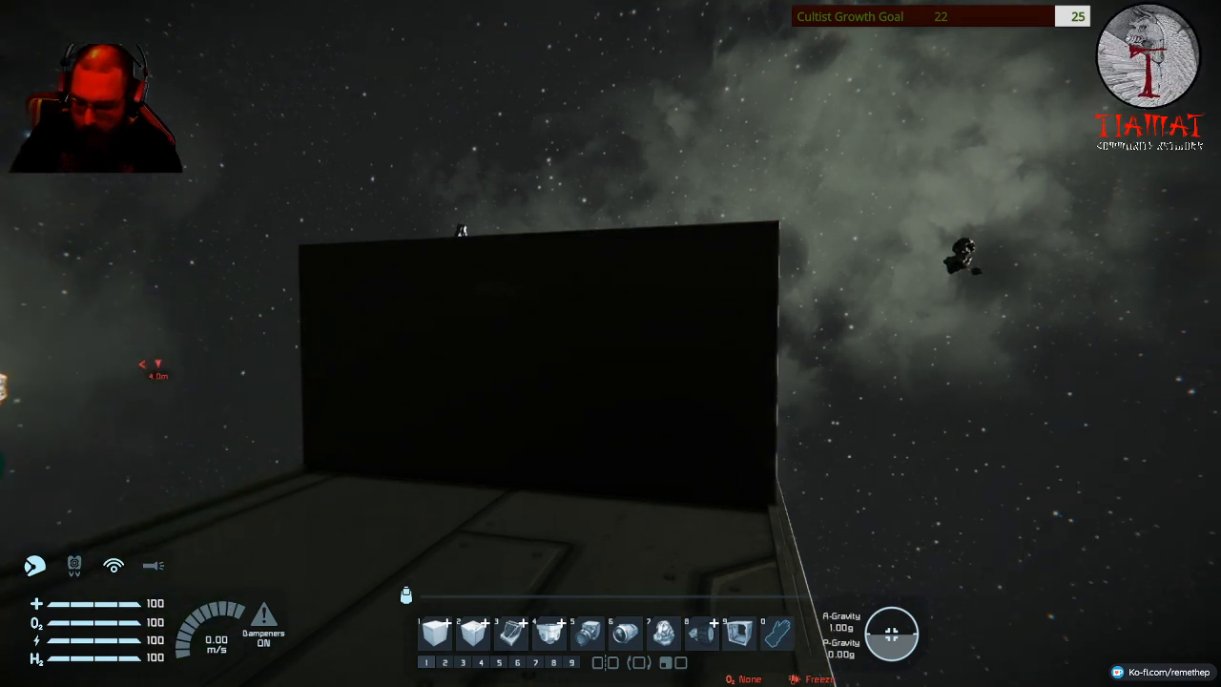
# Move along the platform and turn to face the black wall panel in third person.
pyautogui.press('w')
pyautogui.press('v')
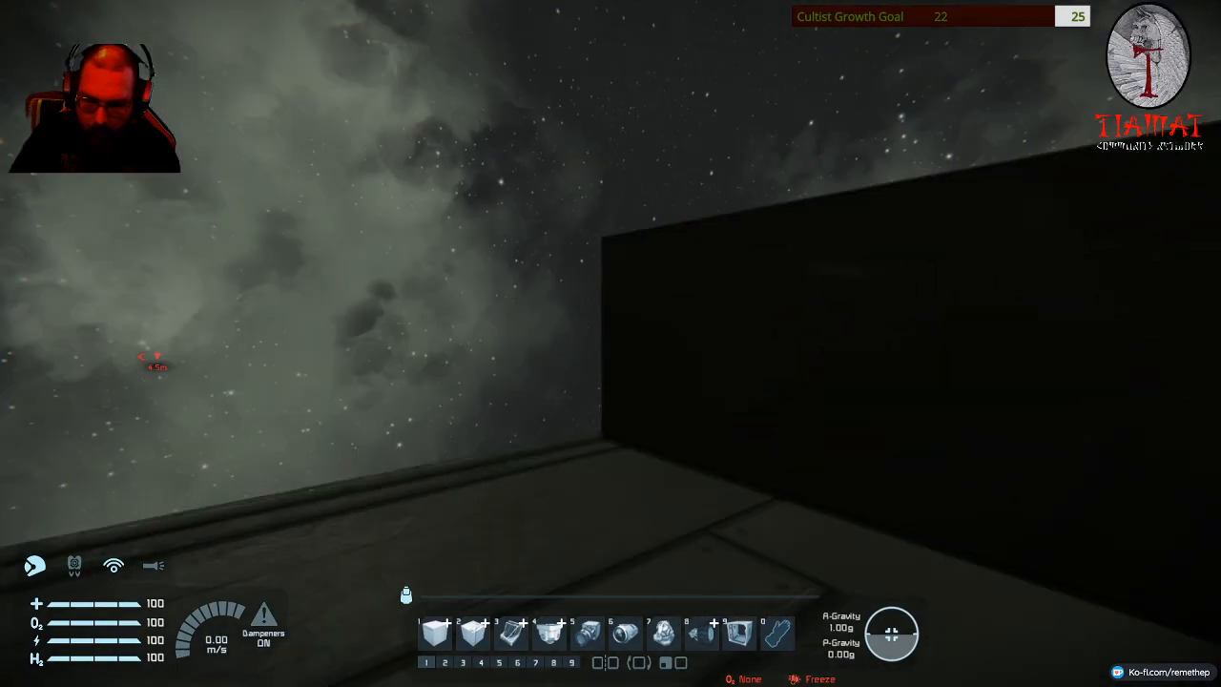
pyautogui.press('v')
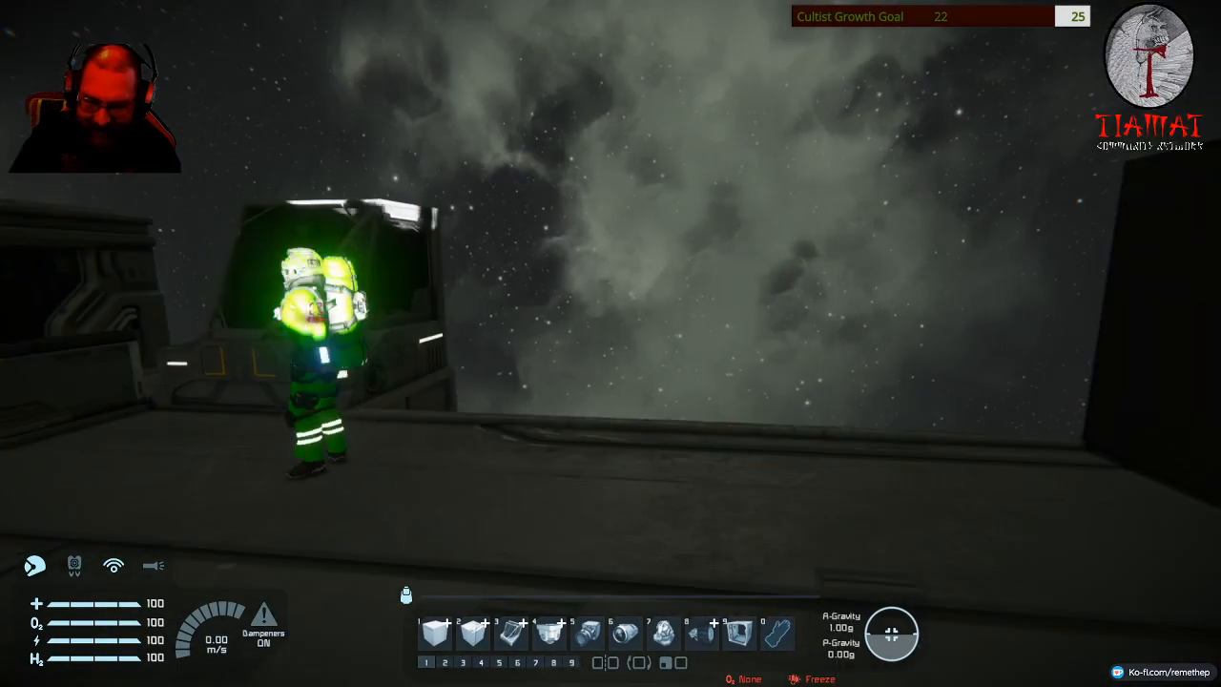
pyautogui.press('d')
pyautogui.press('a')
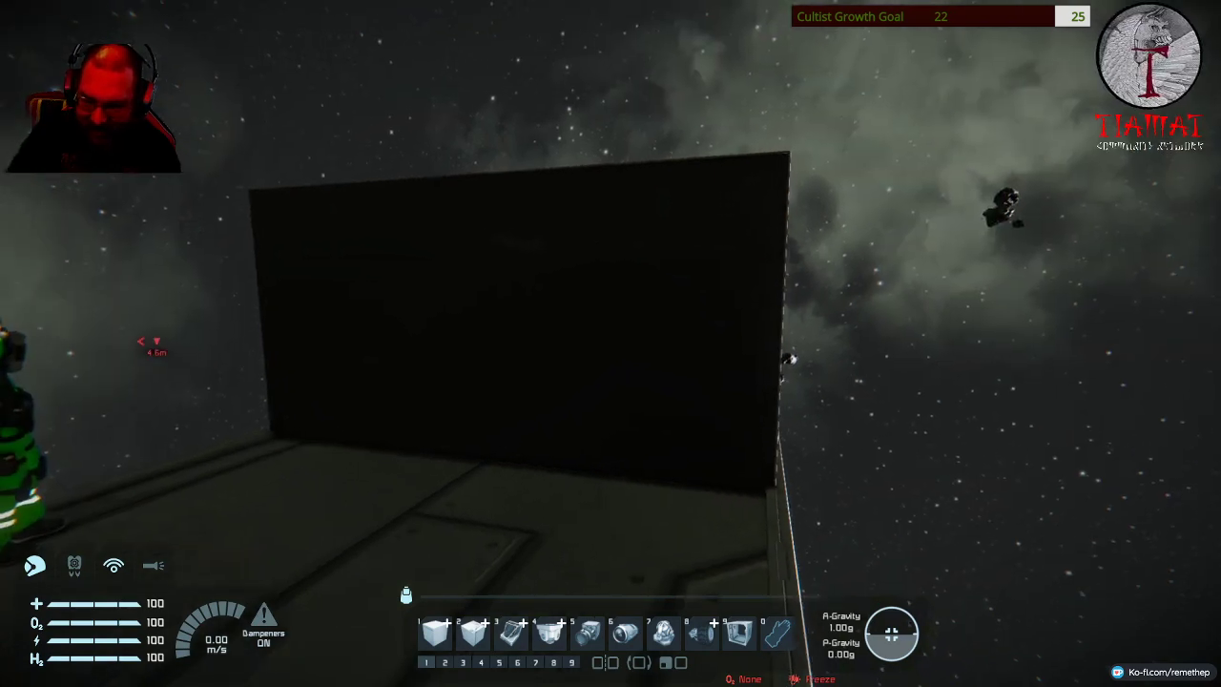
pyautogui.press('v')
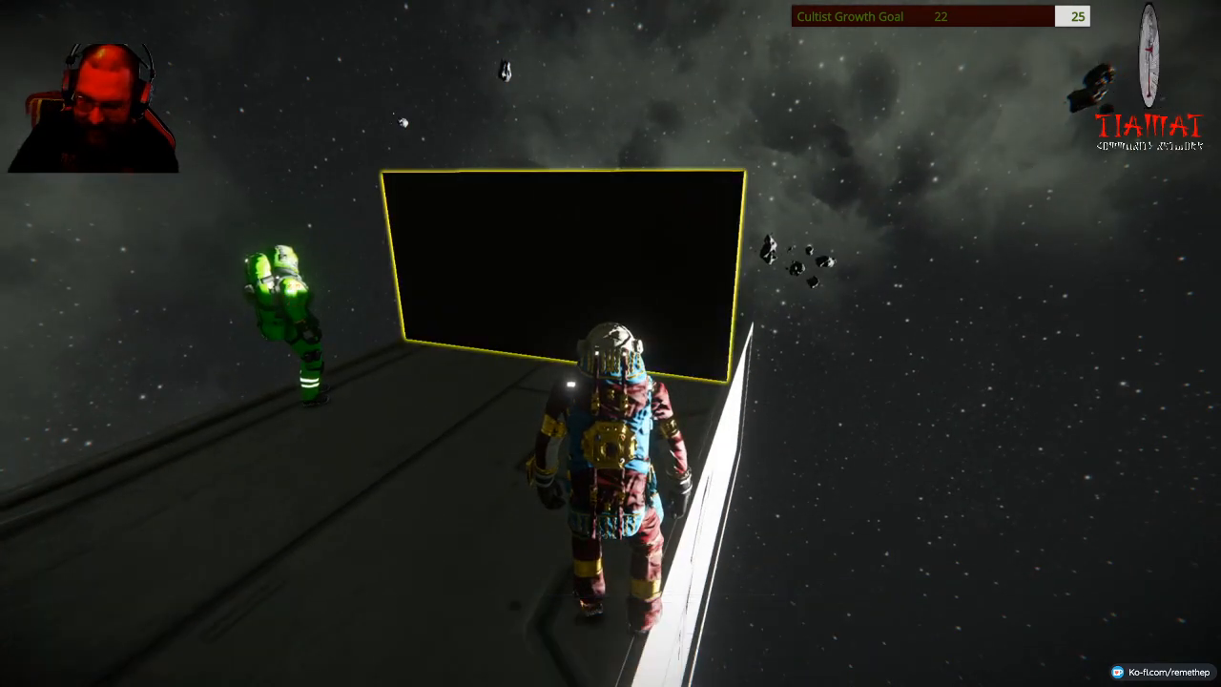
# Check the black panel's Public title text twice and confirm it unchanged.
pyautogui.press('f')
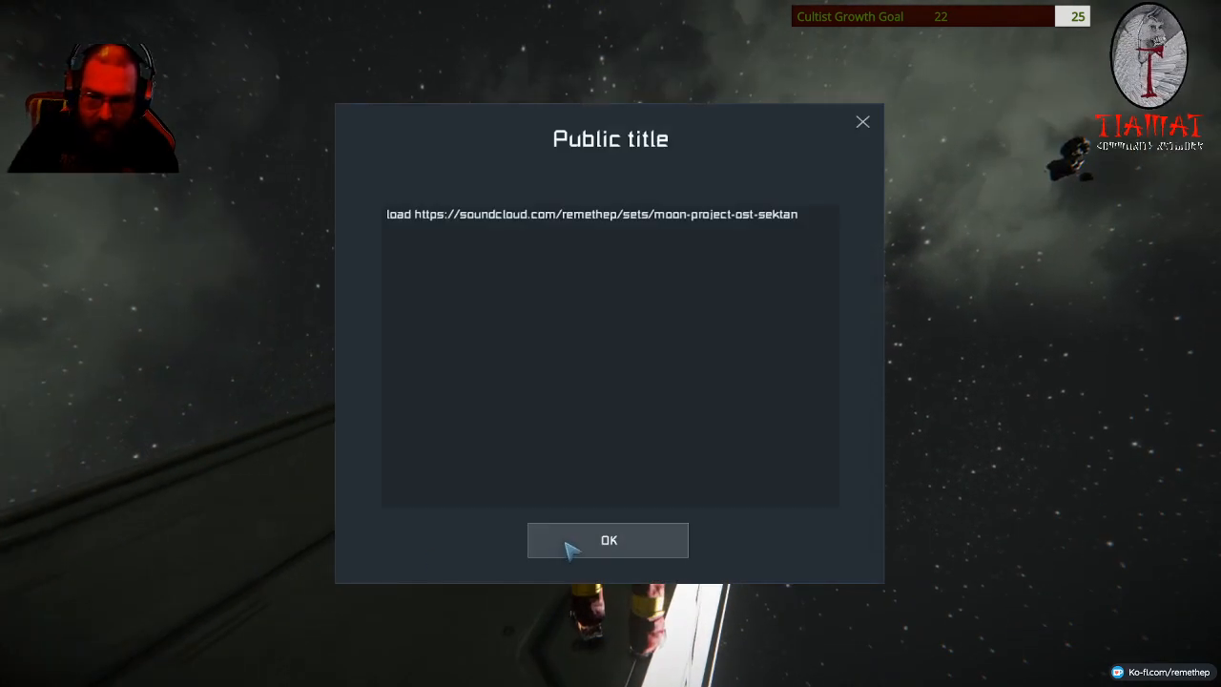
pyautogui.click(569, 549)
pyautogui.press('f')
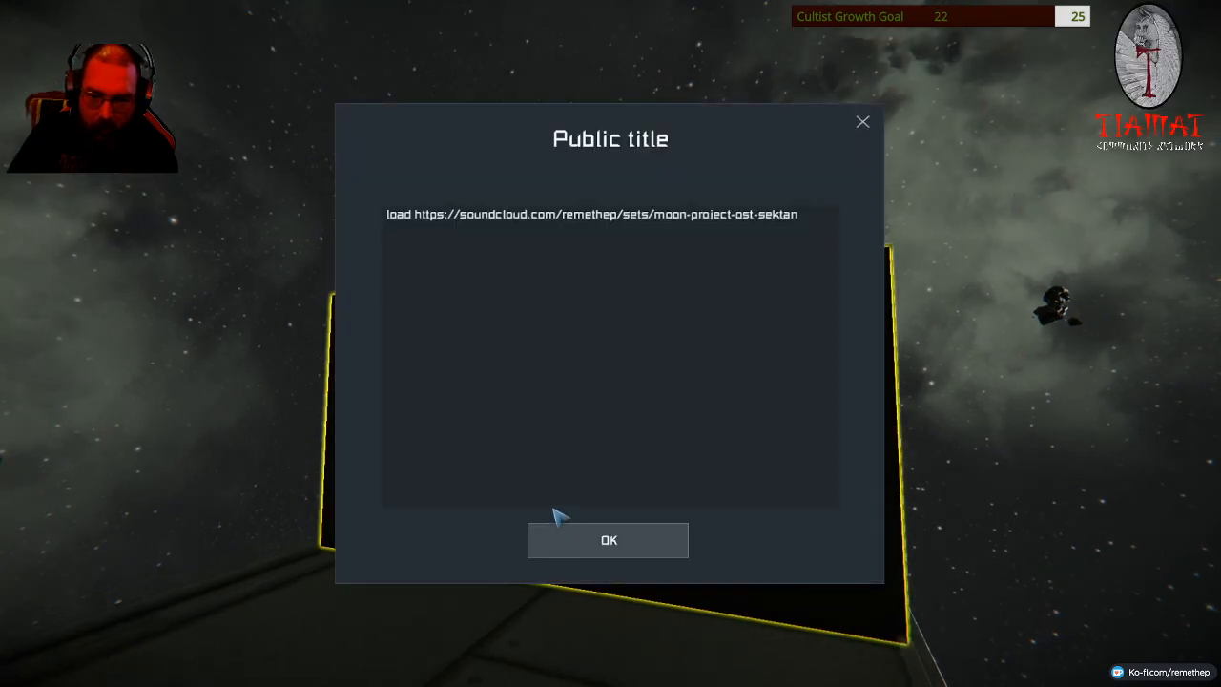
pyautogui.click(573, 540)
# Face the SoundCloud LCD in first person and pause the Moon Project OST - Sektan track.
pyautogui.press('v')
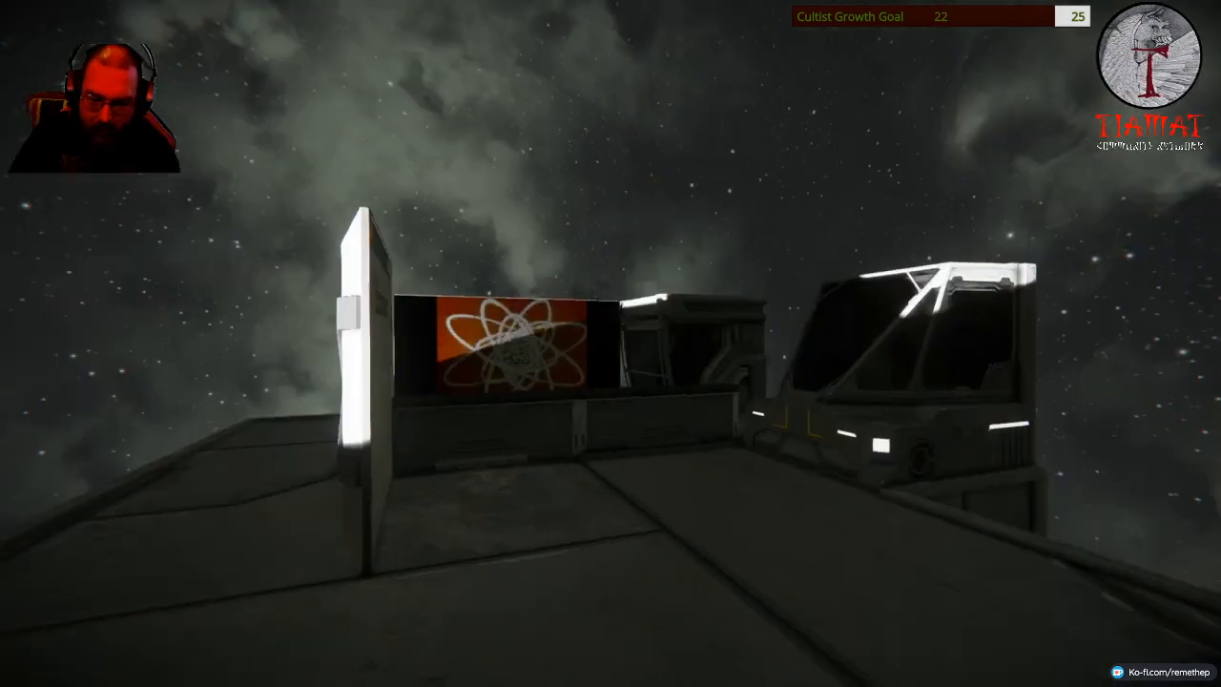
pyautogui.press('v')
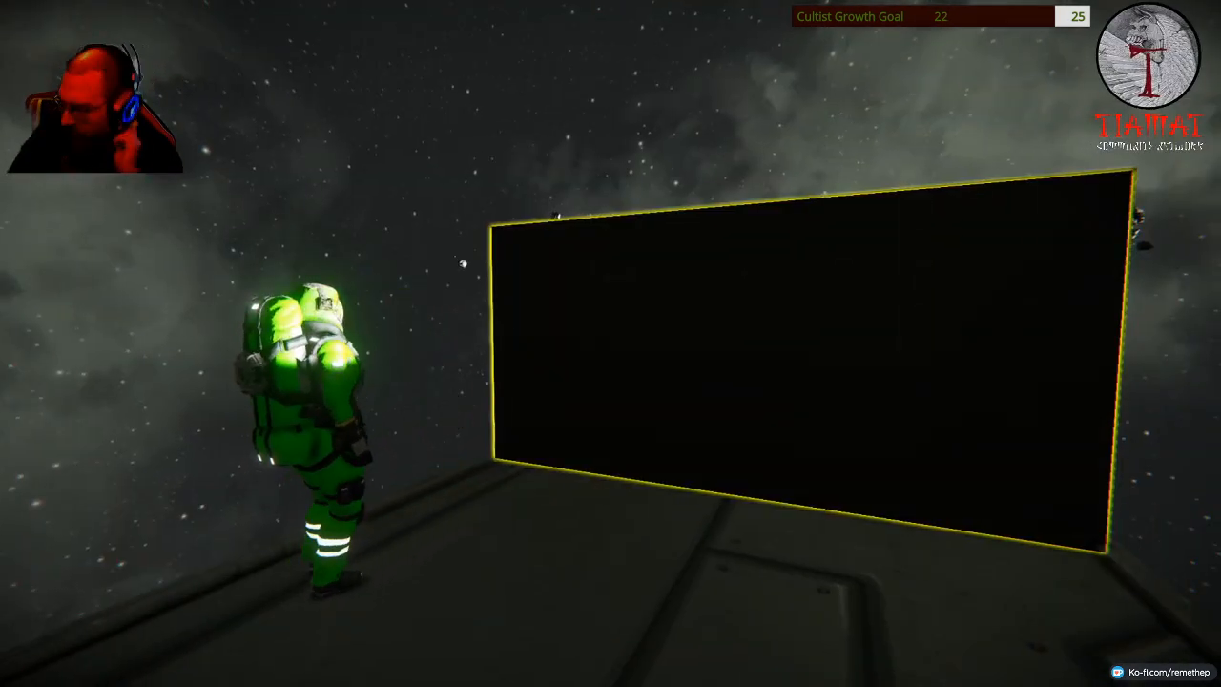
pyautogui.press('v')
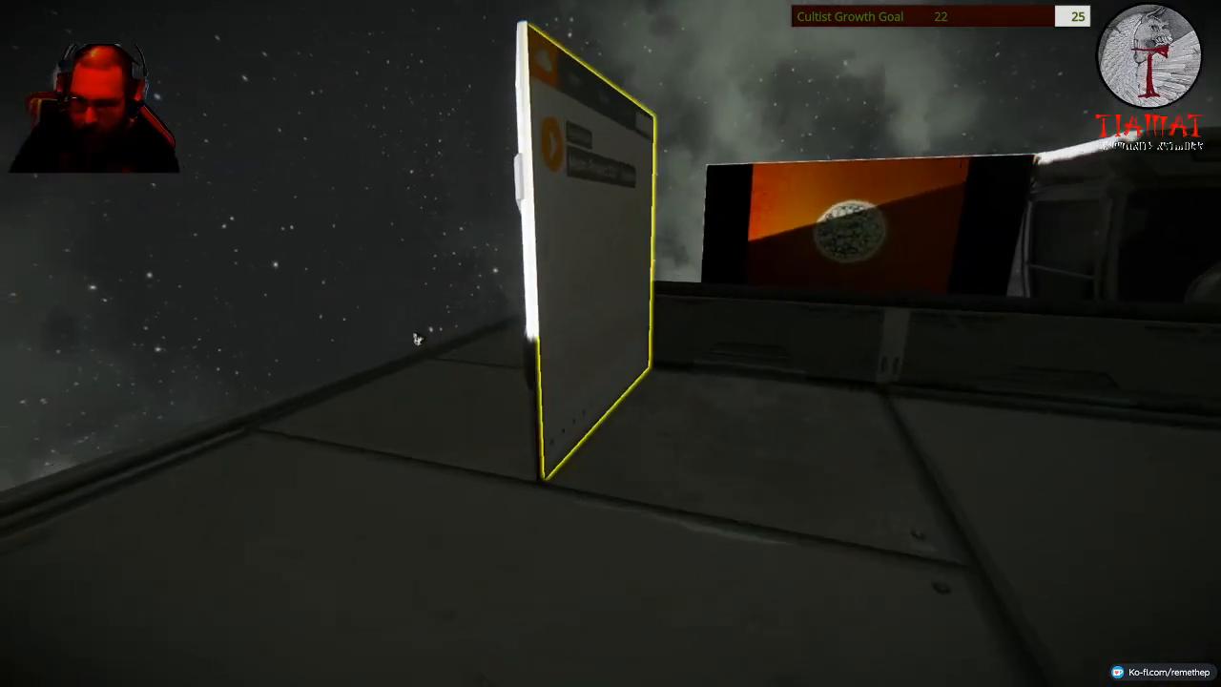
pyautogui.press('v')
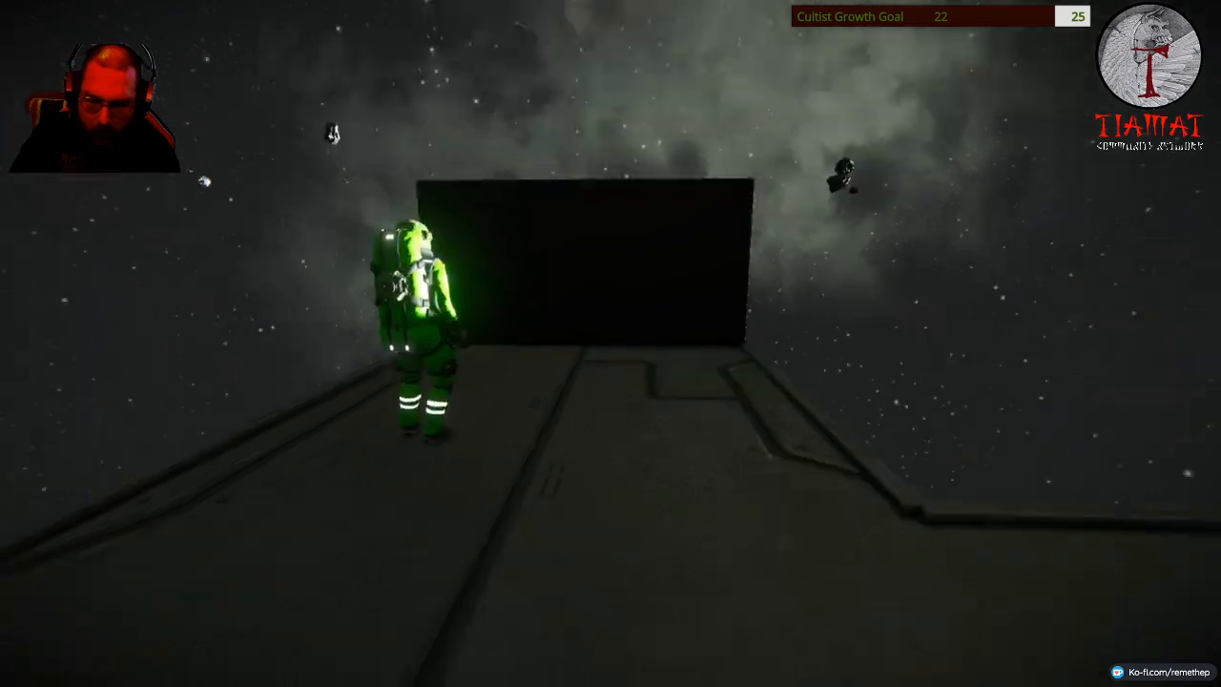
pyautogui.press('v')
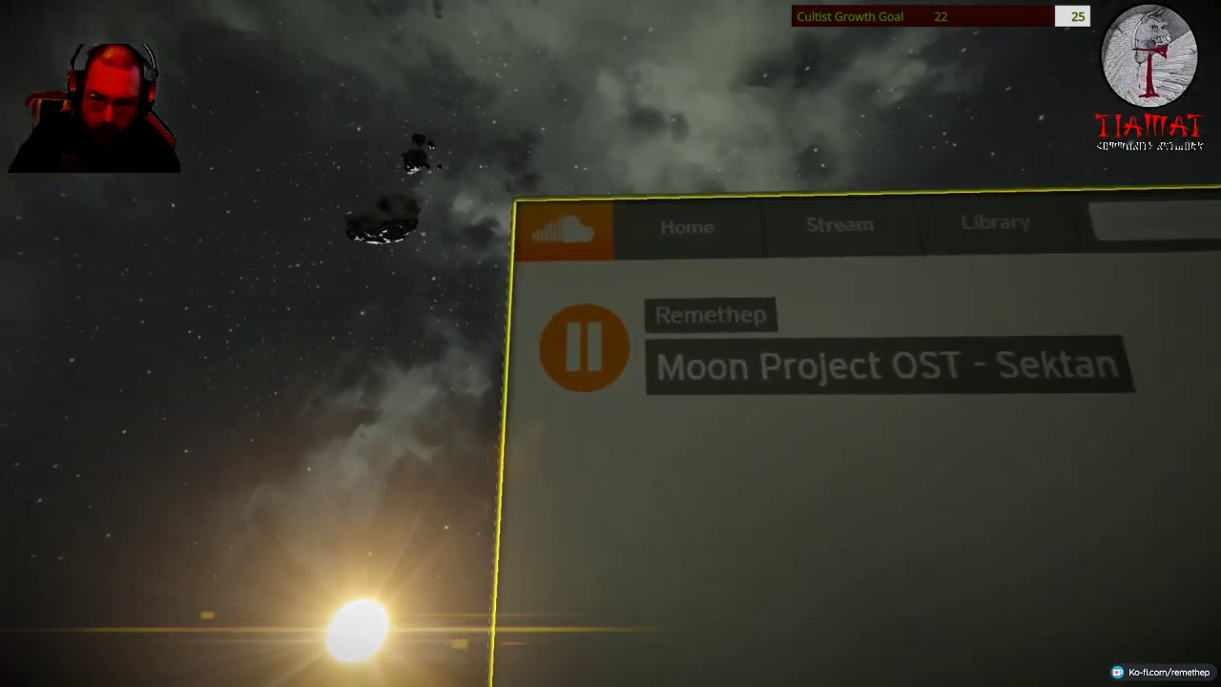
pyautogui.click(610, 343)
pyautogui.press('v')
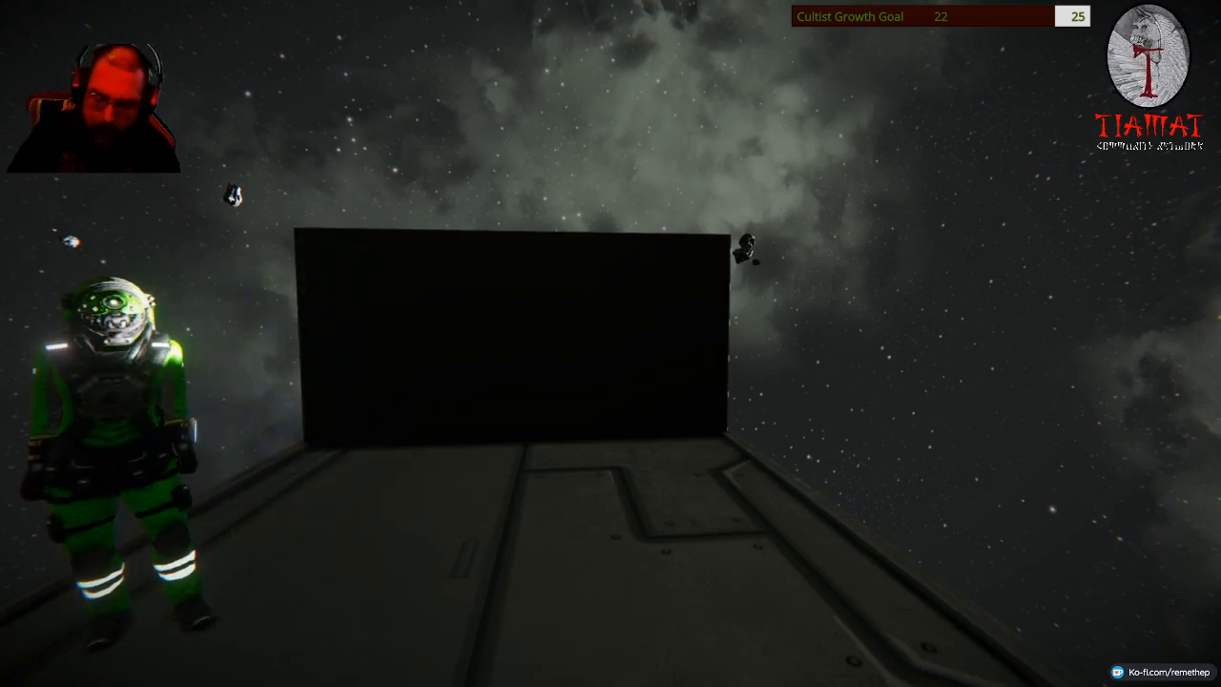
pyautogui.press('v')
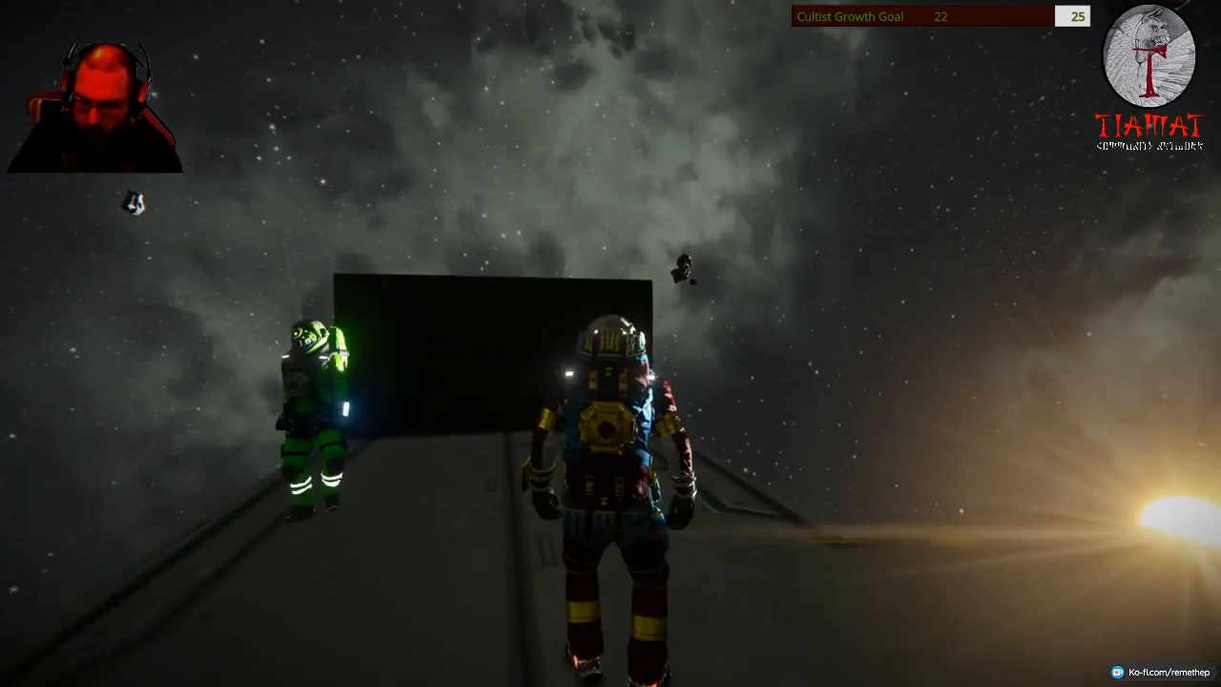
pyautogui.press('w')
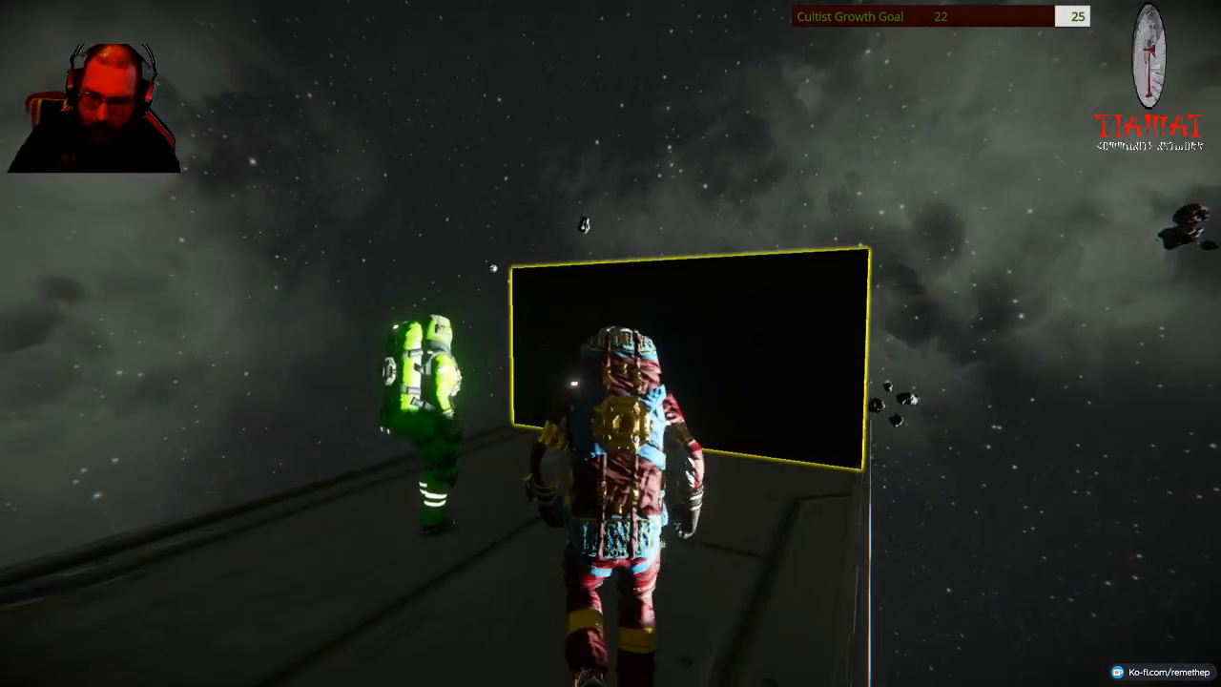
pyautogui.press('w')
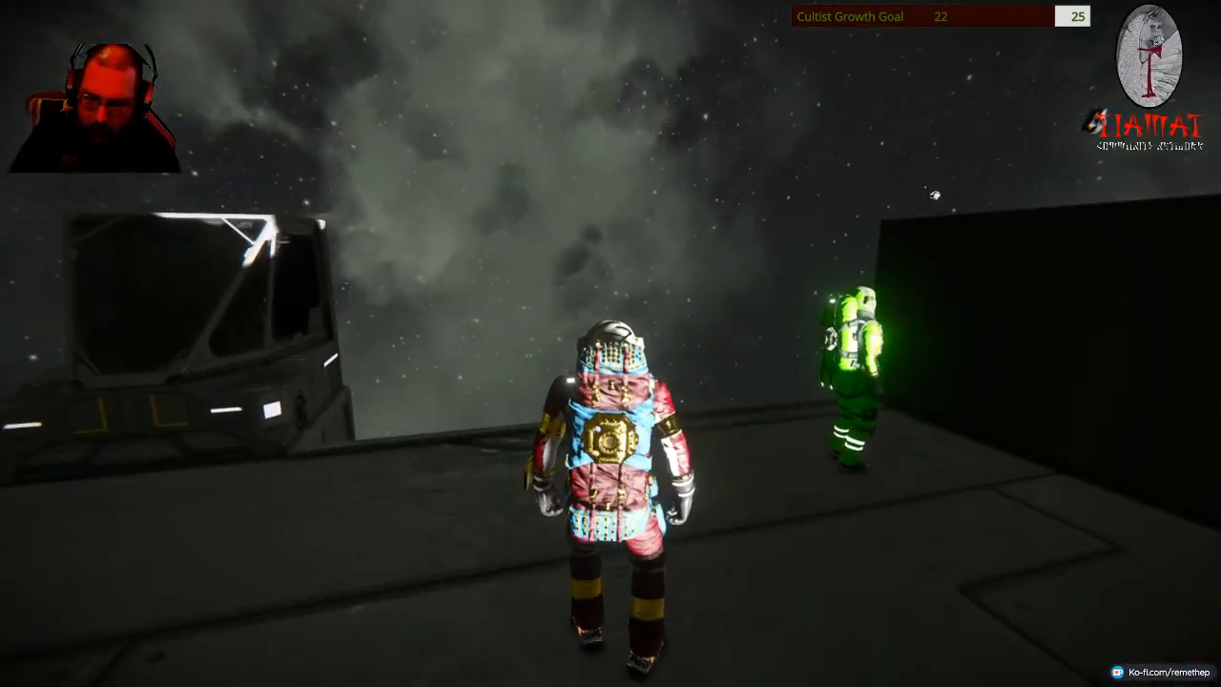
pyautogui.press('w')
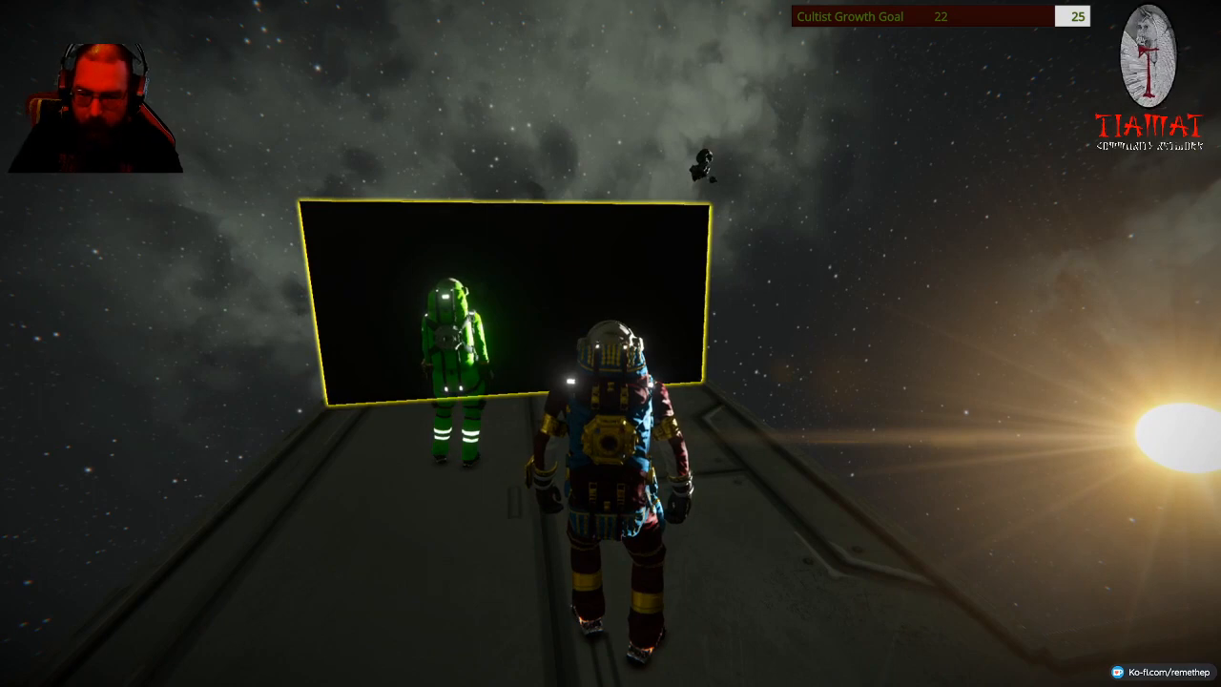
pyautogui.press('w')
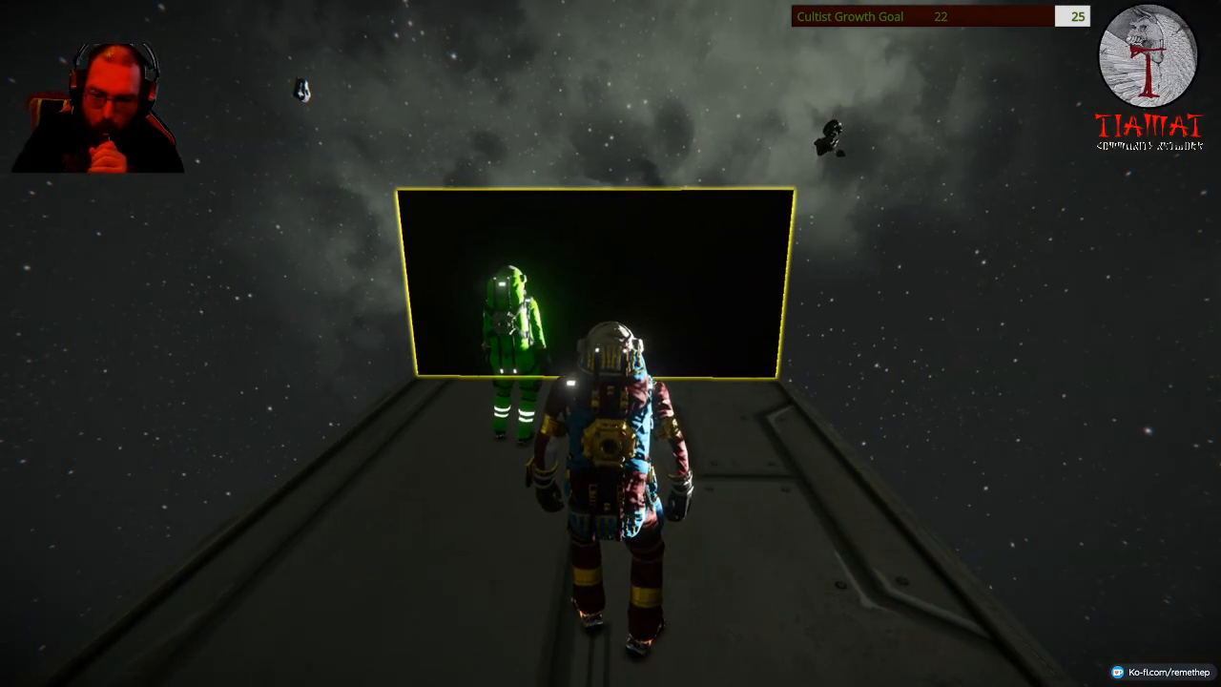
pyautogui.press('w')
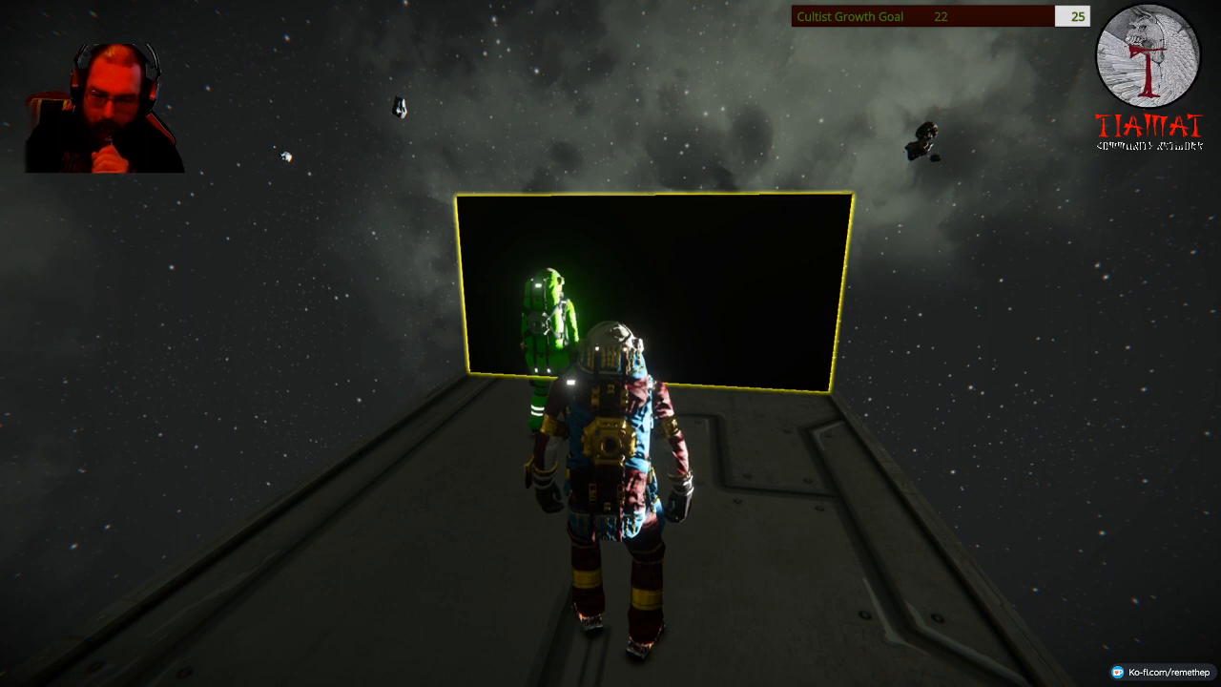
pyautogui.moveTo(610, 343); pyautogui.dragTo(515, 343)
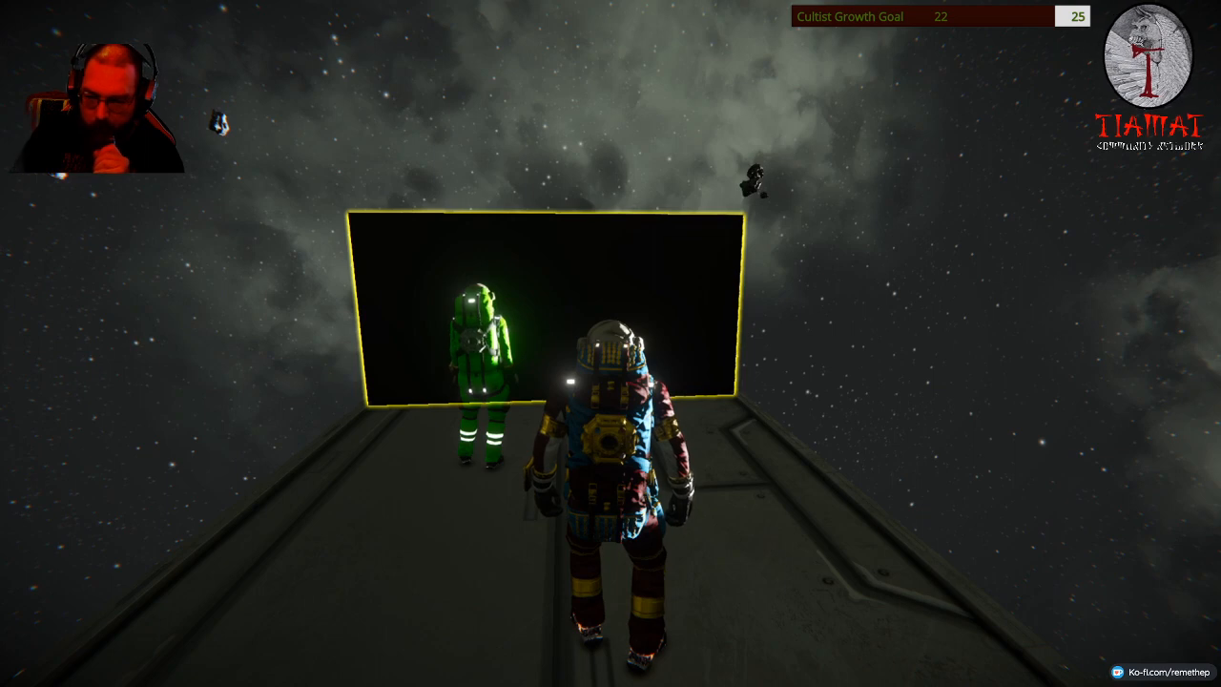
pyautogui.press('w')
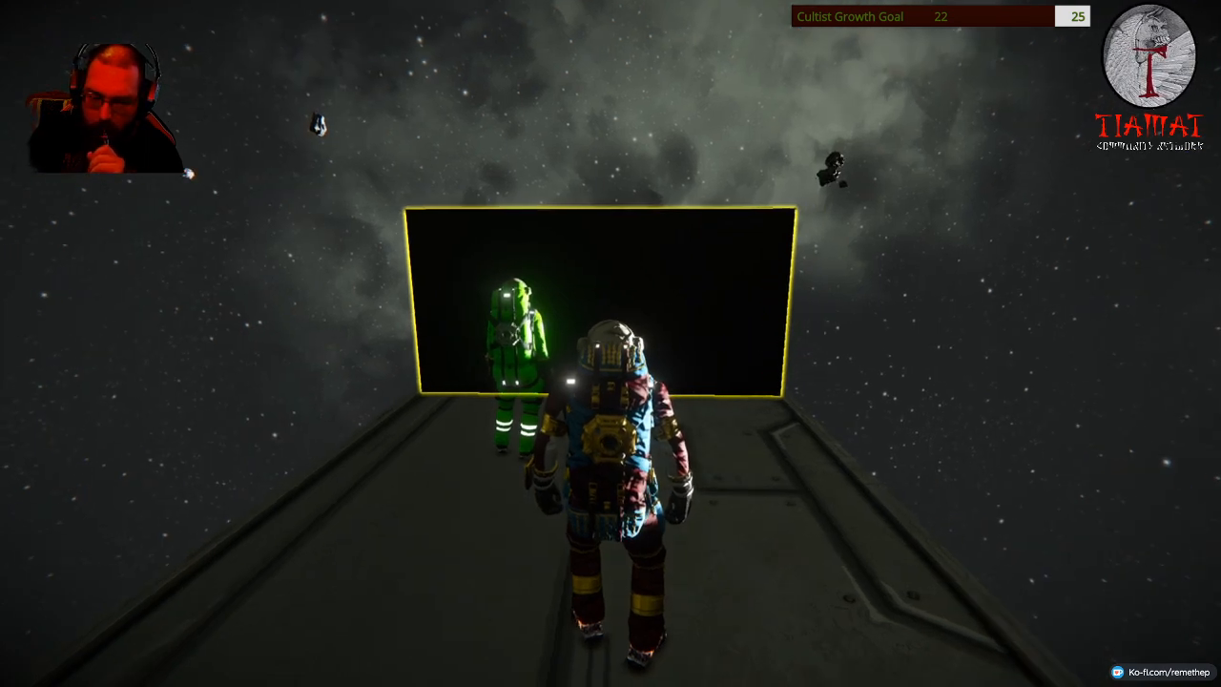
pyautogui.press('a')
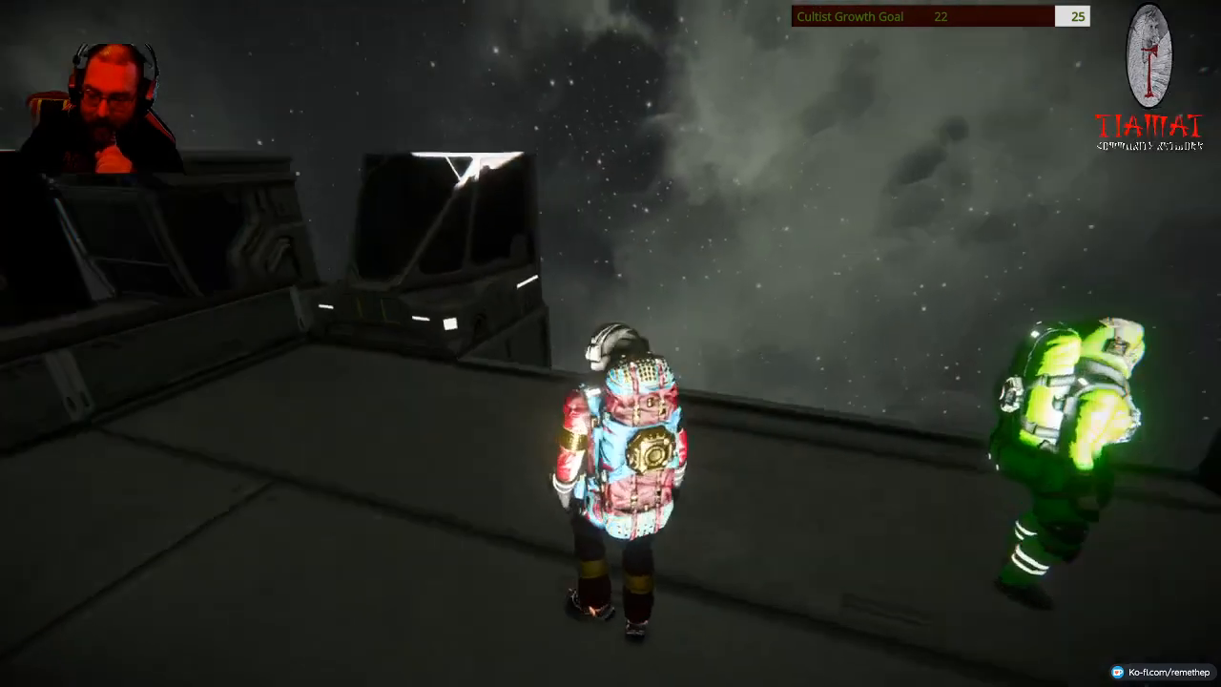
pyautogui.press('w')
# Walk around the station deck until standing before the large black LCD panel.
pyautogui.press('w')
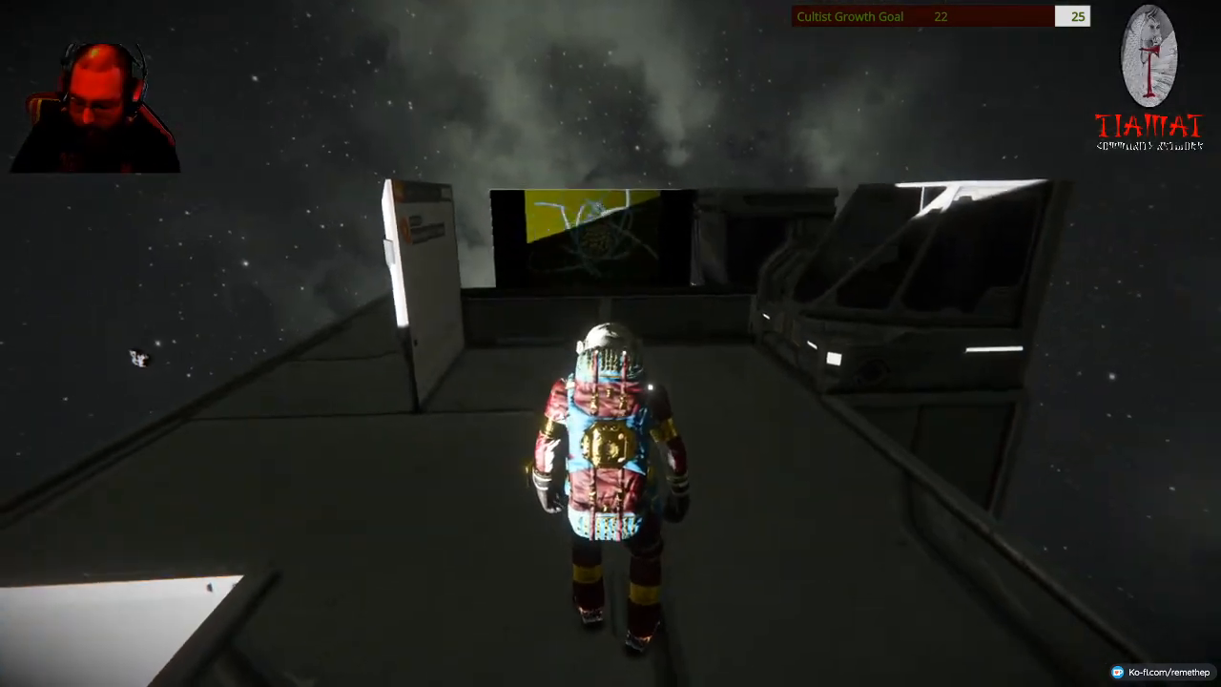
pyautogui.press('w')
pyautogui.press('w')
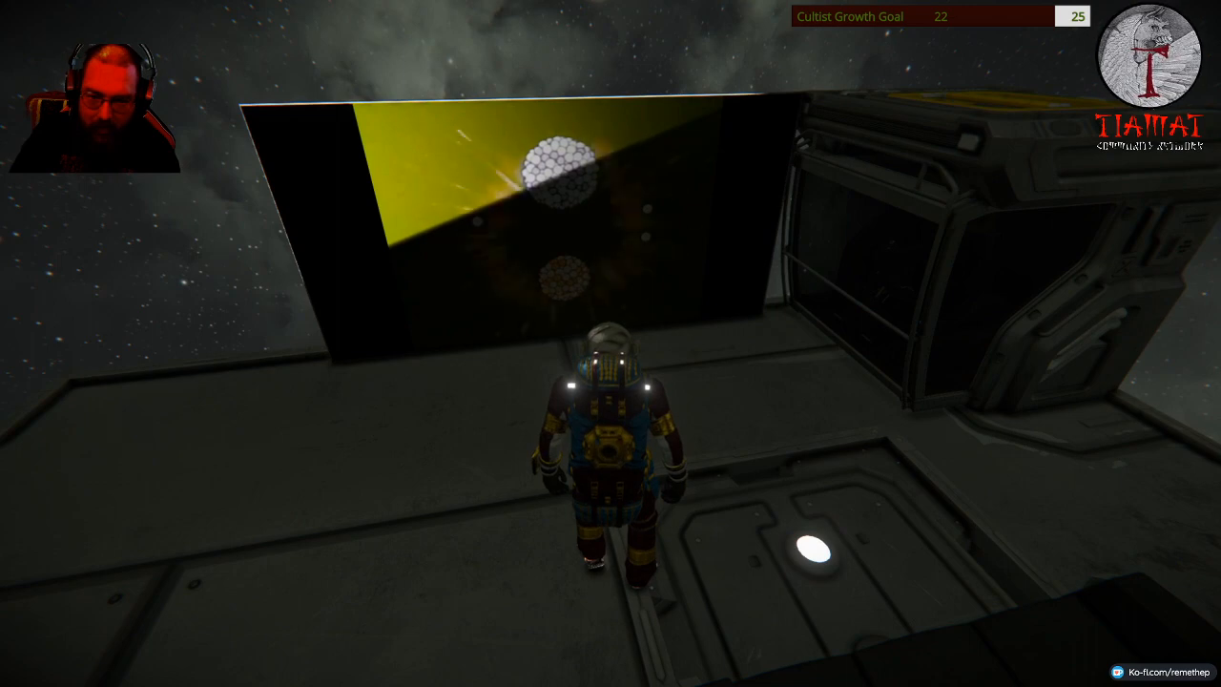
pyautogui.press('w')
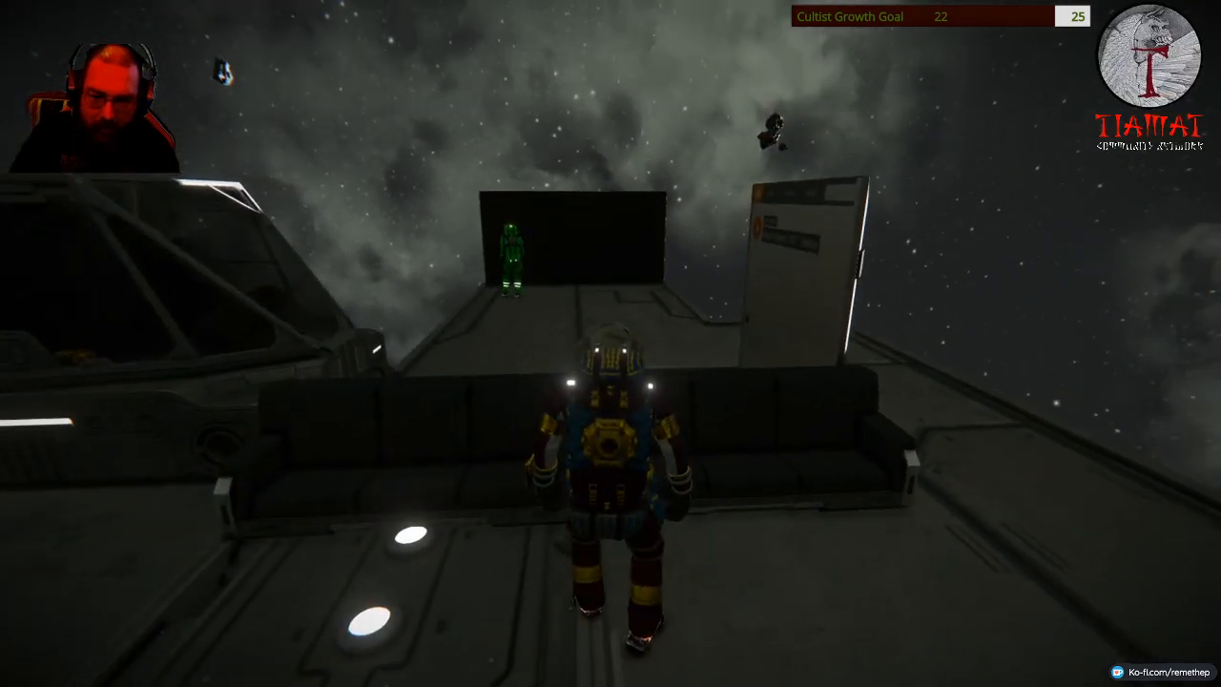
pyautogui.press('w')
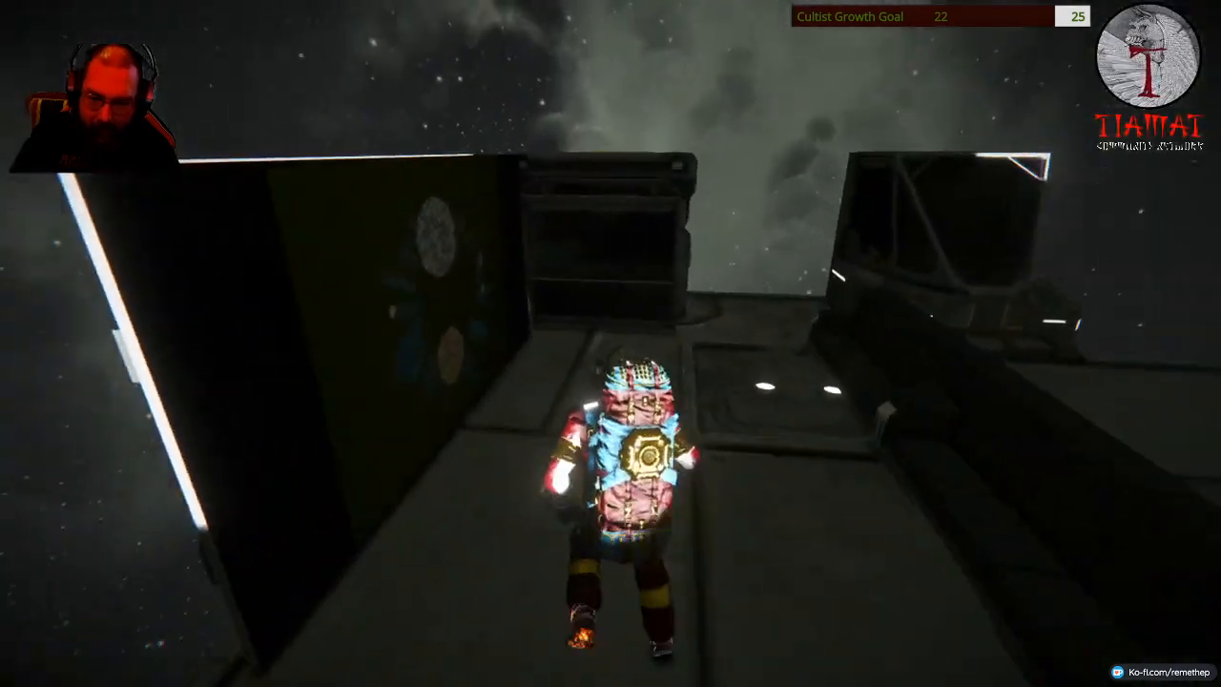
pyautogui.press('w')
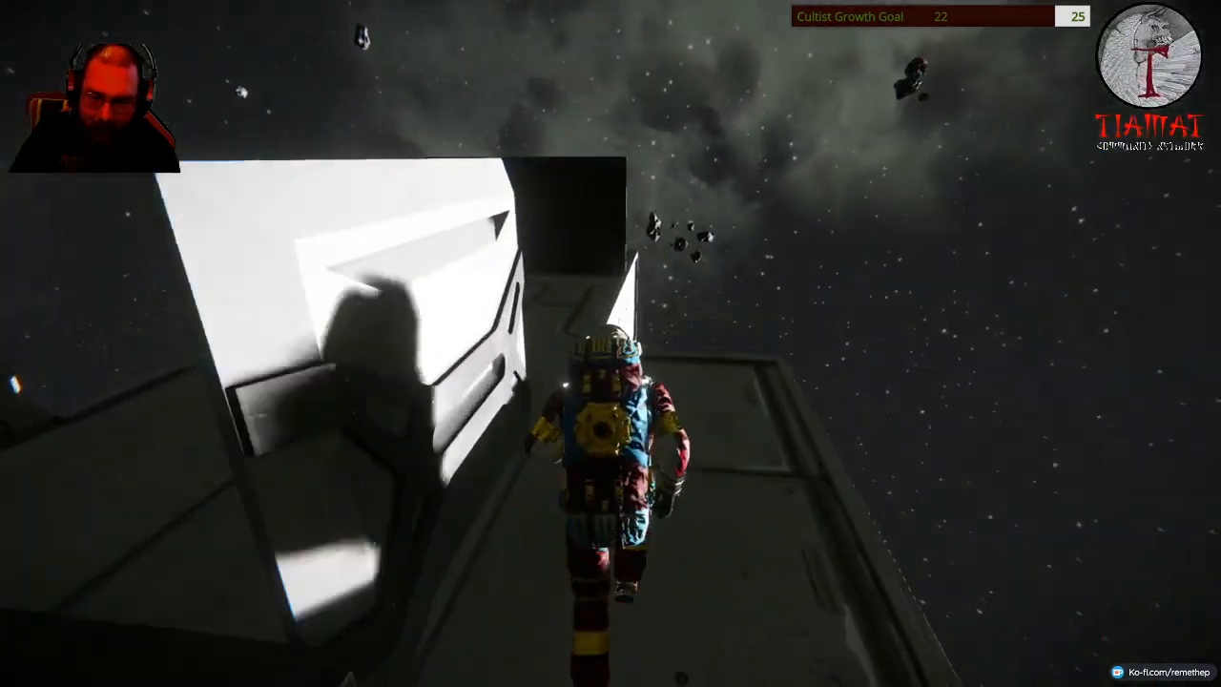
pyautogui.press('w')
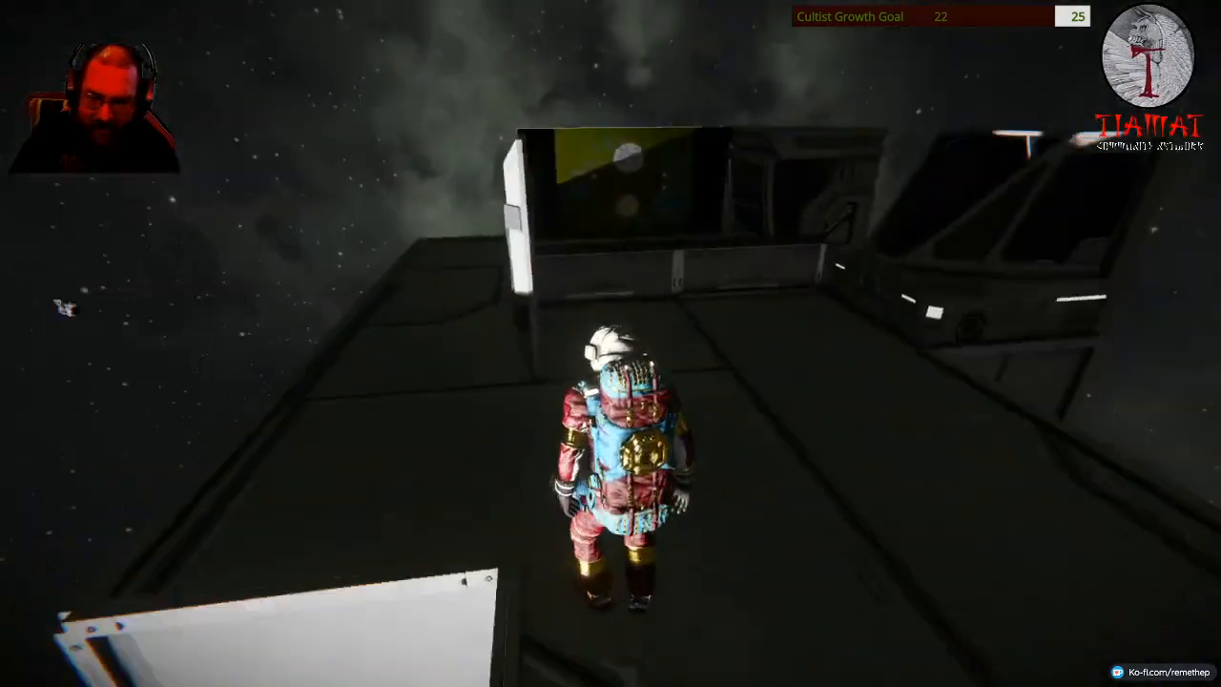
pyautogui.press('w')
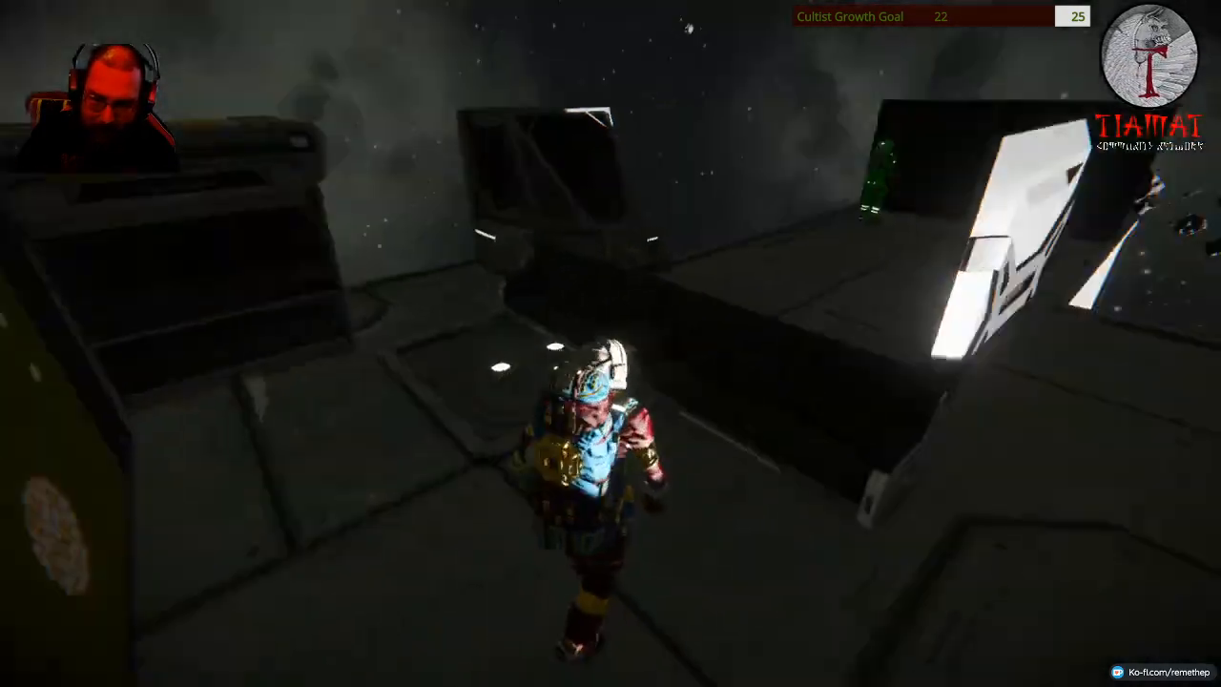
pyautogui.press('w')
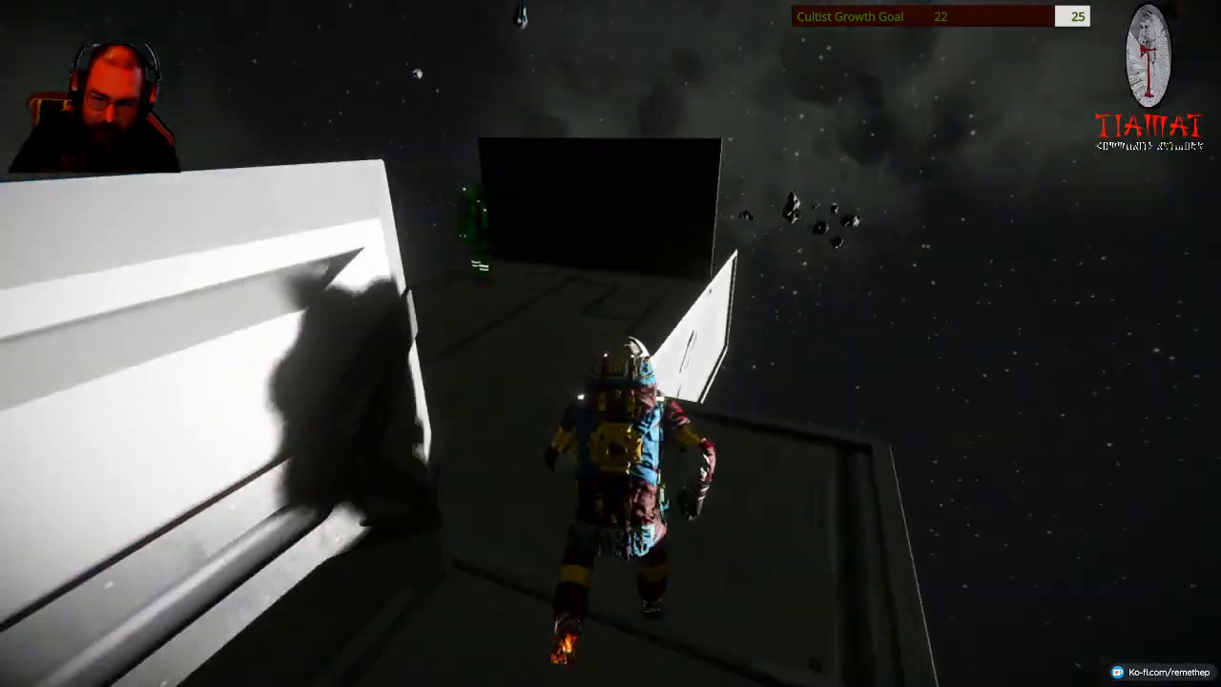
pyautogui.press('w')
pyautogui.press('w')
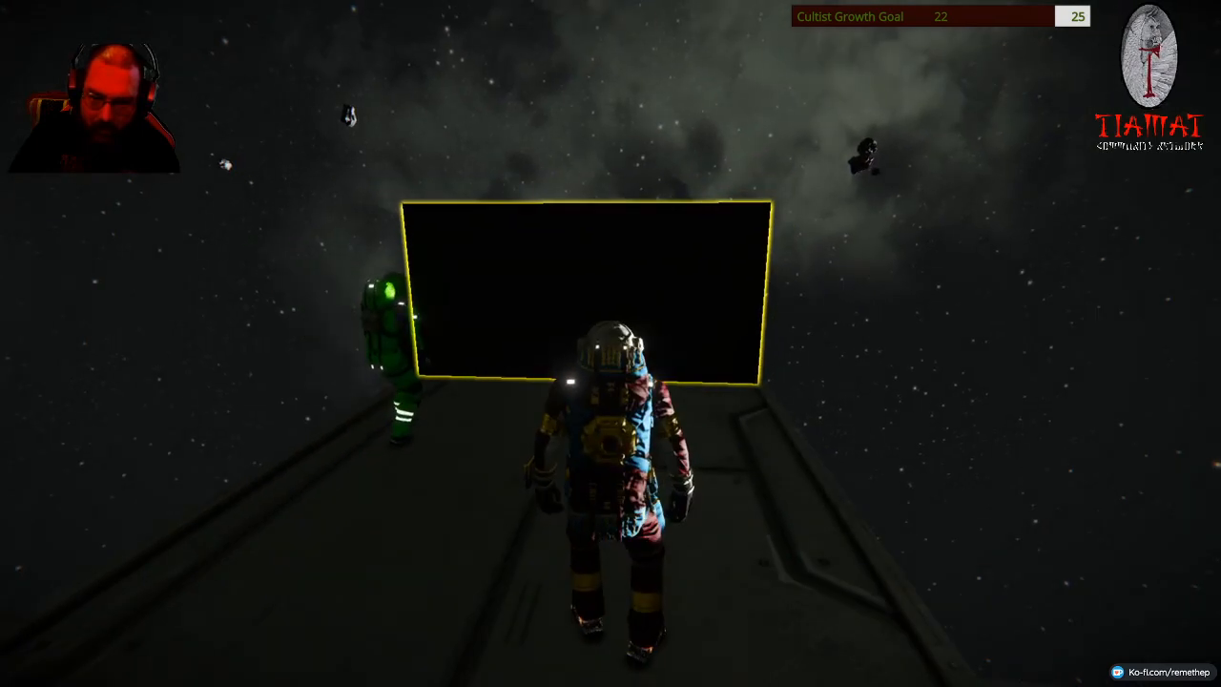
# Confirm the 'load <SoundCloud URL>' Public title on the large LCD so it shows the playlist artwork.
pyautogui.press('f')
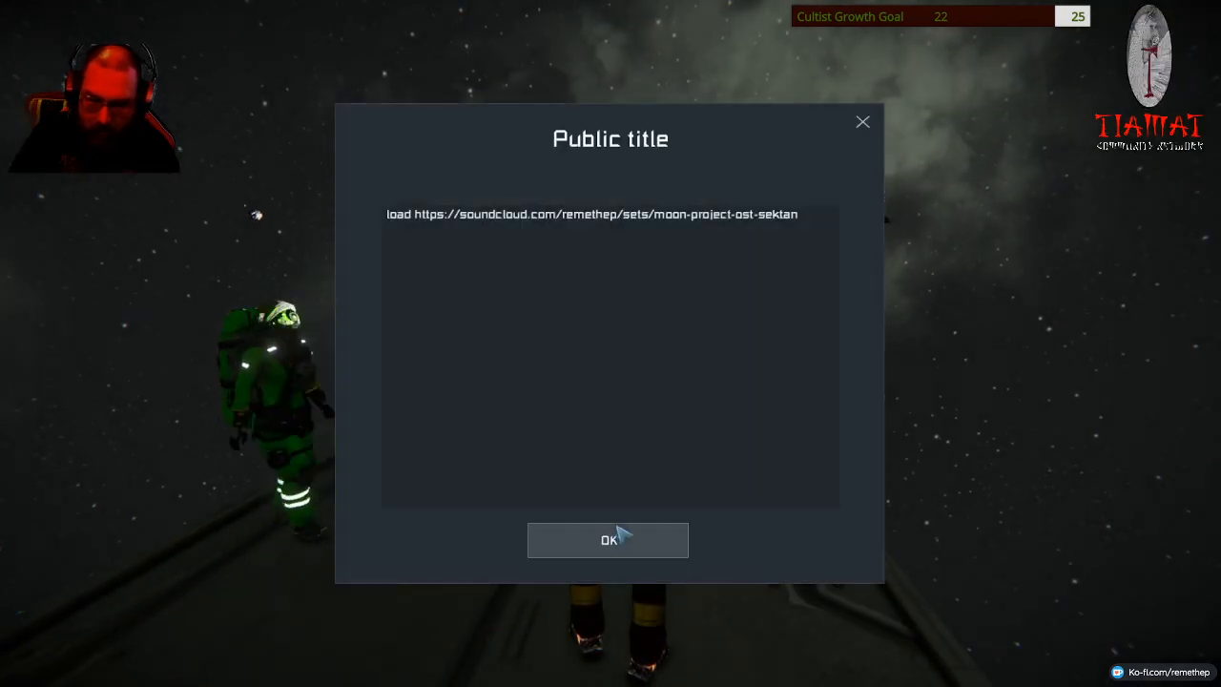
pyautogui.click(622, 535)
pyautogui.press('v')
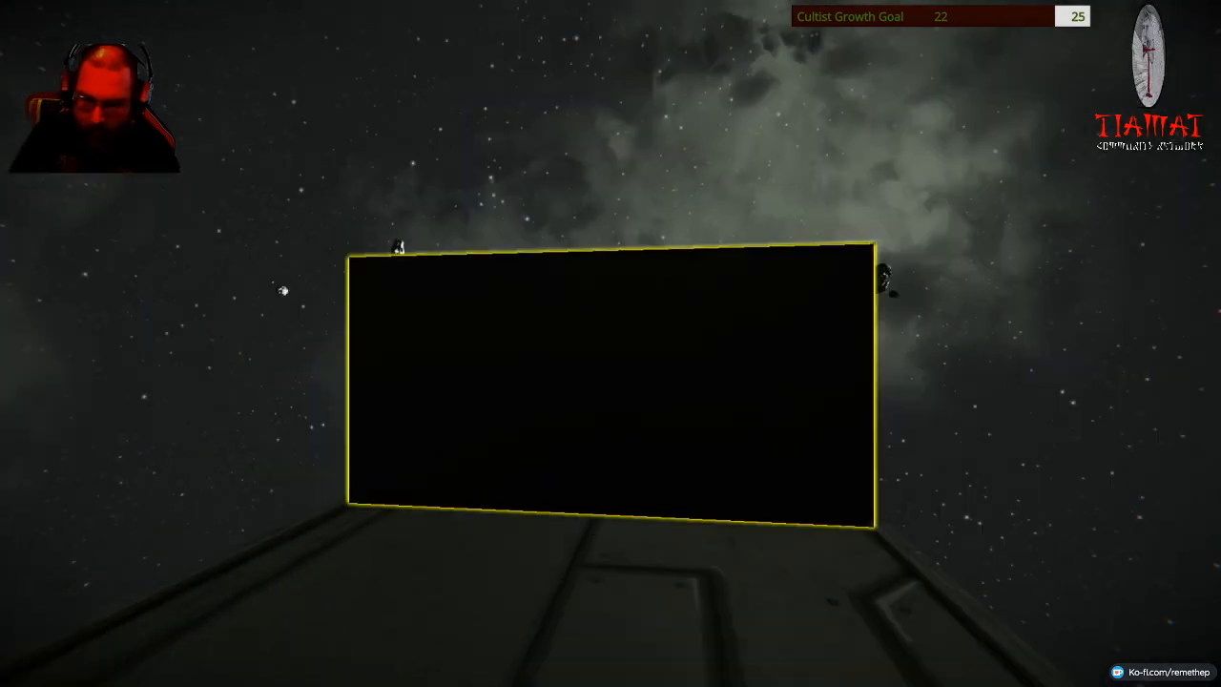
pyautogui.press('f')
pyautogui.click(621, 536)
pyautogui.press('v')
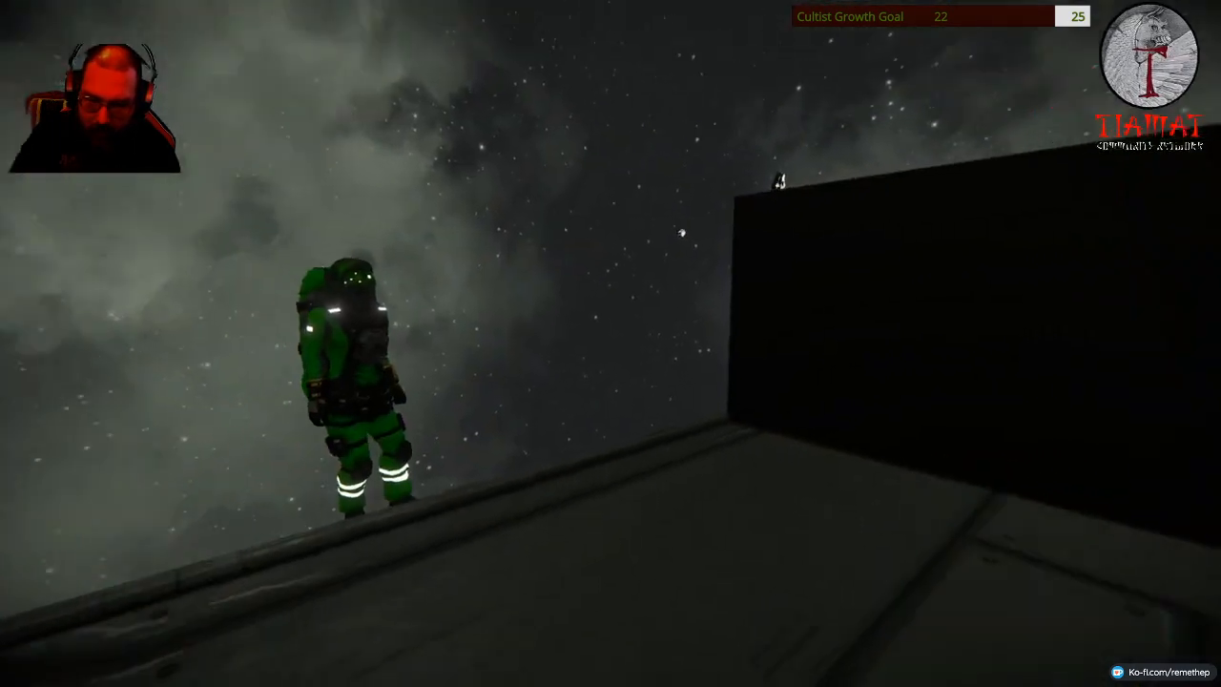
pyautogui.press('v')
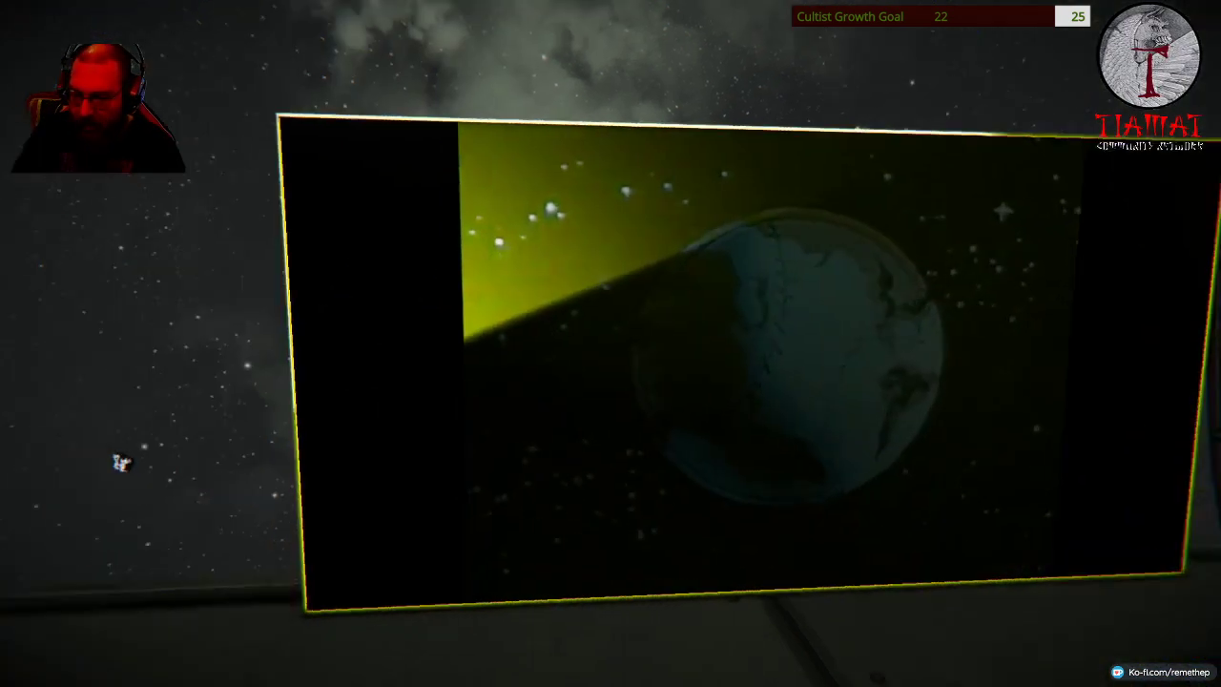
# Set the admin Time of day offset to about 68 to sunlight the station, then place two new floor blocks.
pyautogui.moveTo(610, 343); pyautogui.dragTo(858, 191)
pyautogui.moveTo(610, 343); pyautogui.dragTo(610, 410)
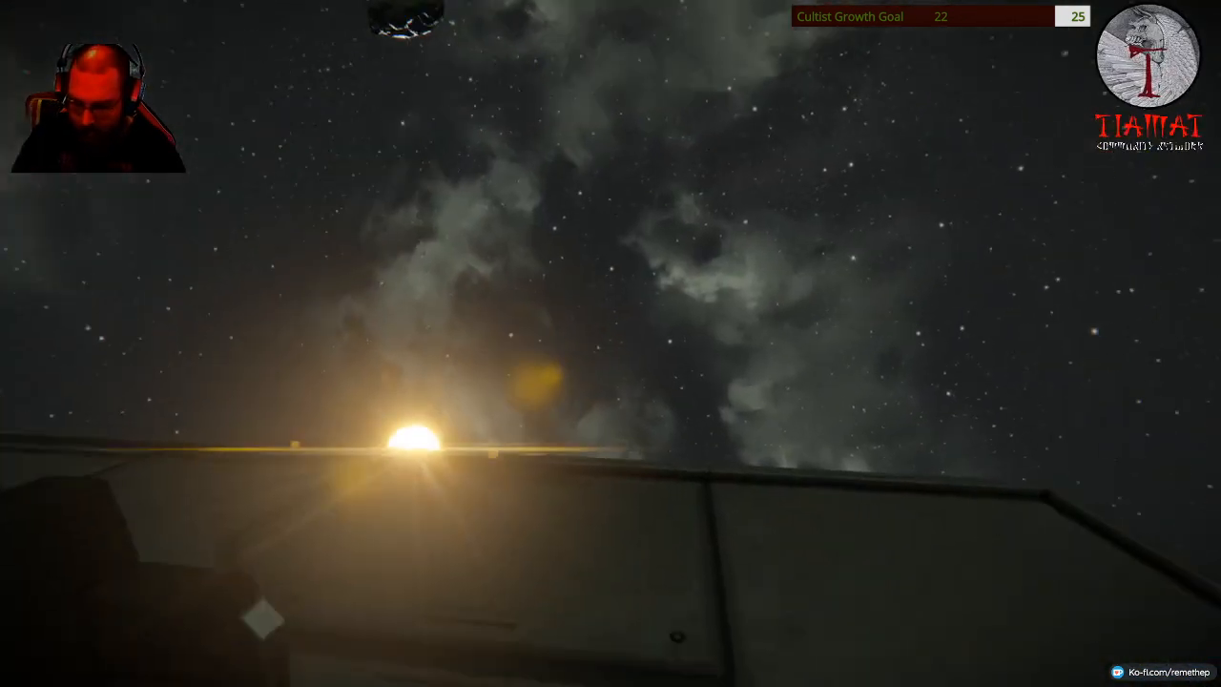
pyautogui.hotkey('alt', 'F10')
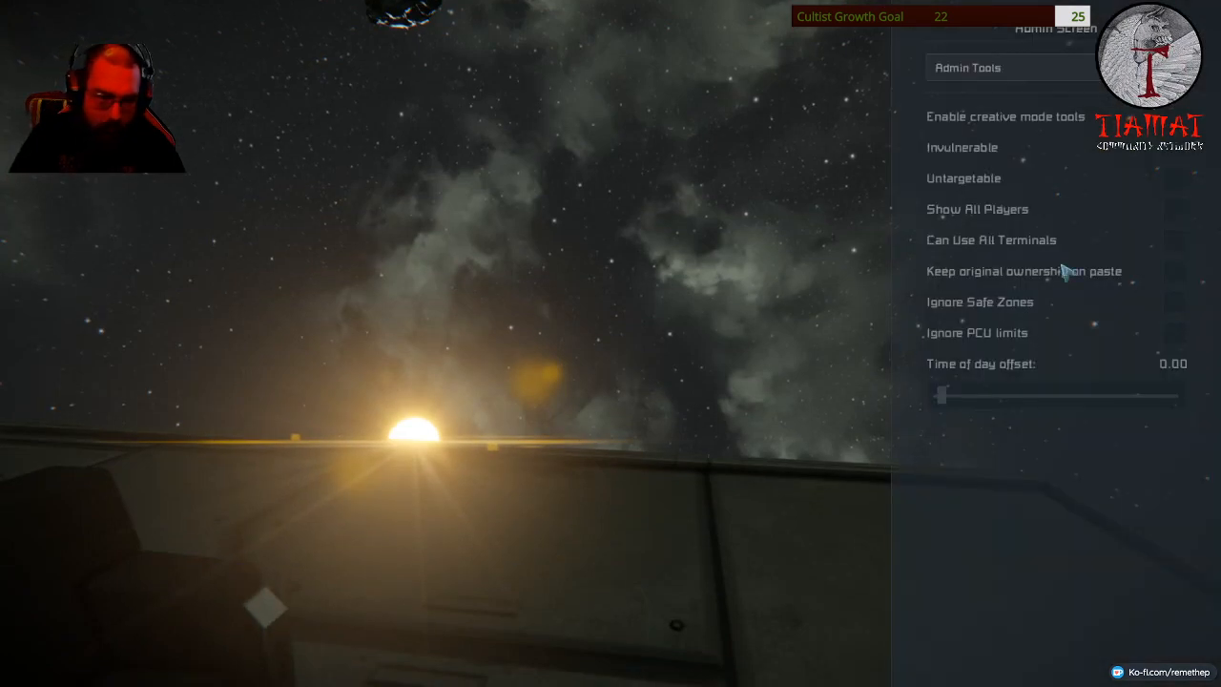
pyautogui.moveTo(941, 397); pyautogui.dragTo(1087, 400)
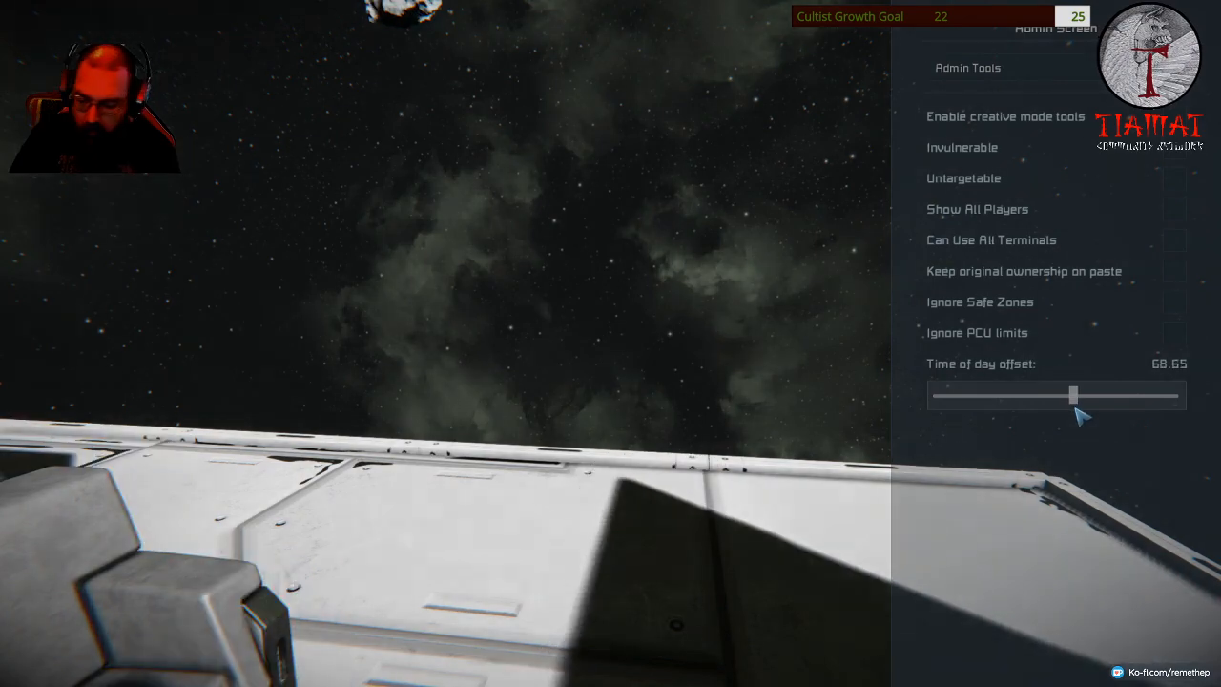
pyautogui.press('Escape')
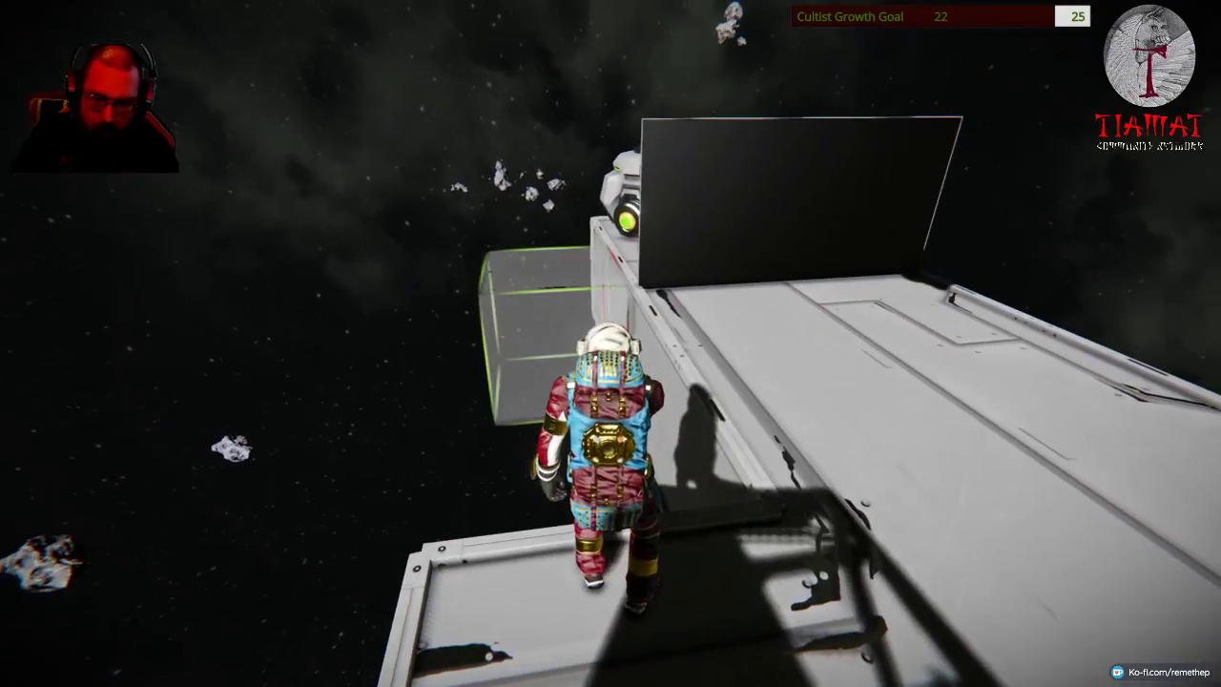
pyautogui.click(611, 344)
pyautogui.click(611, 343)
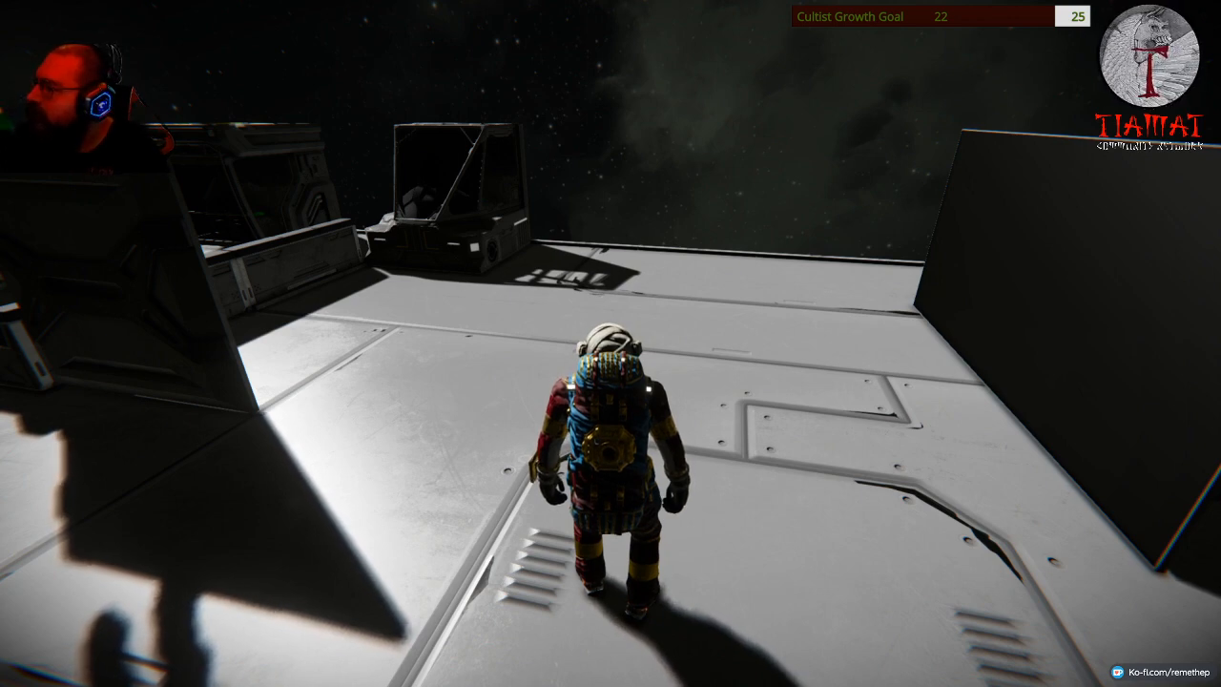
# Leave the current world for the main menu, saving changes on the way out.
pyautogui.press('Escape')
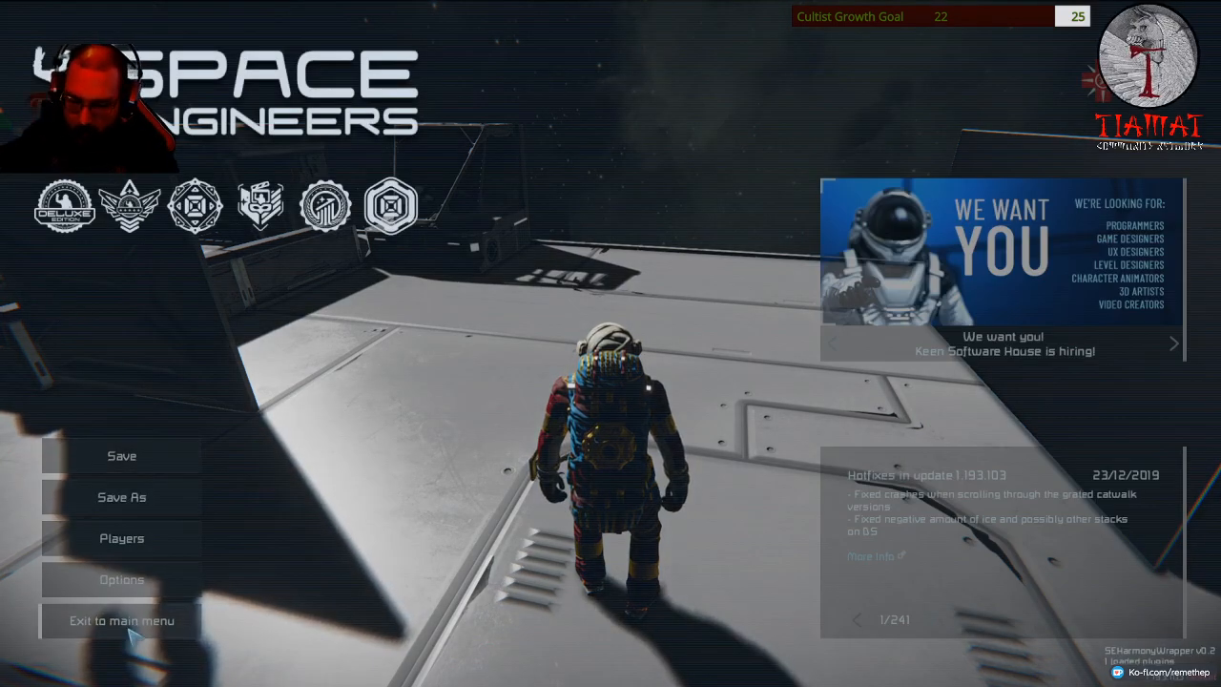
pyautogui.click(134, 625)
pyautogui.click(470, 391)
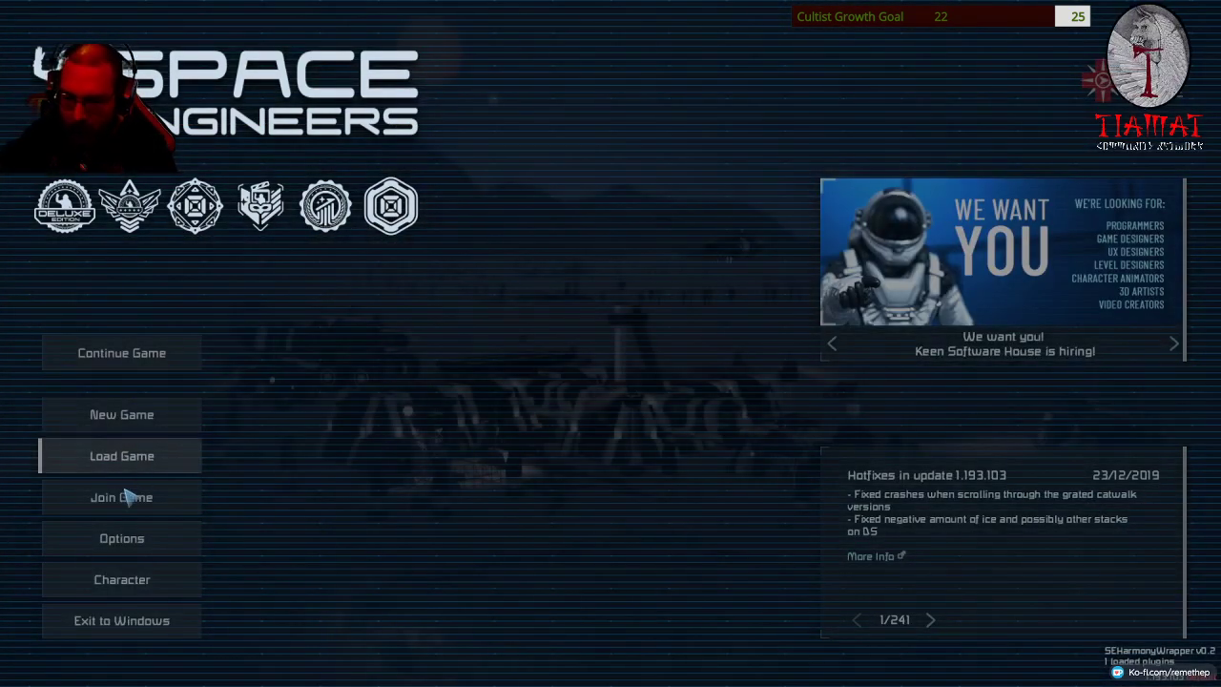
# Join the Apocalypse world from the Favorites list in Join Game.
pyautogui.click(122, 500)
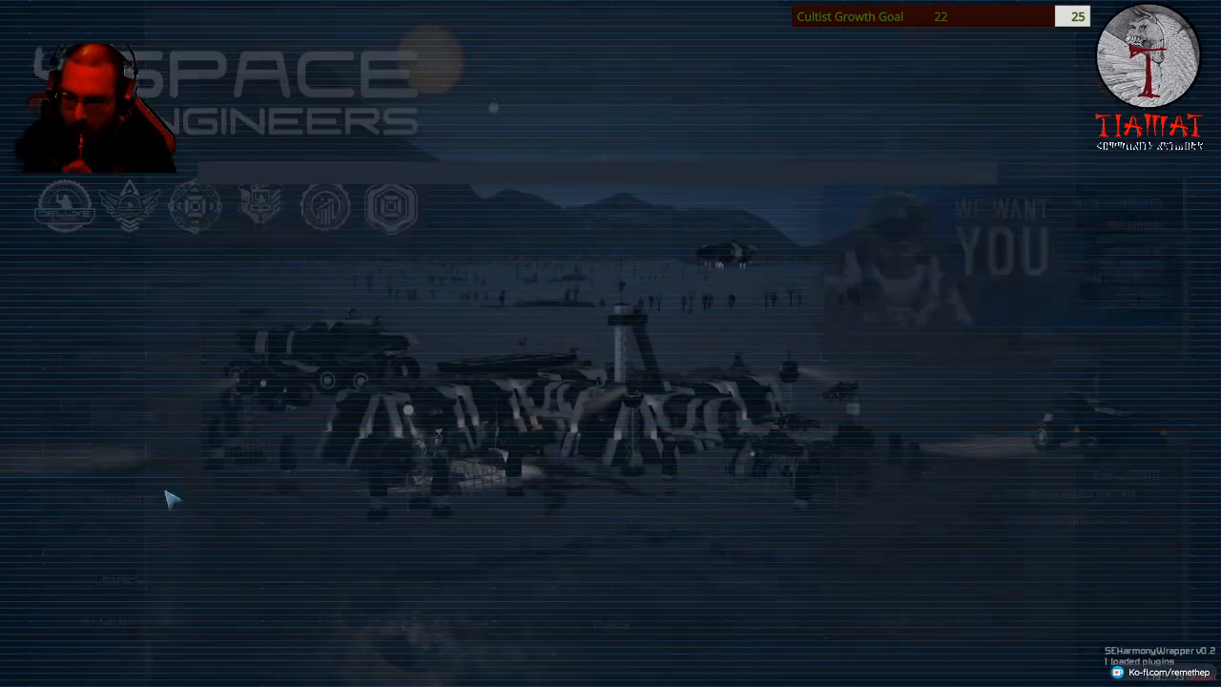
pyautogui.click(541, 89)
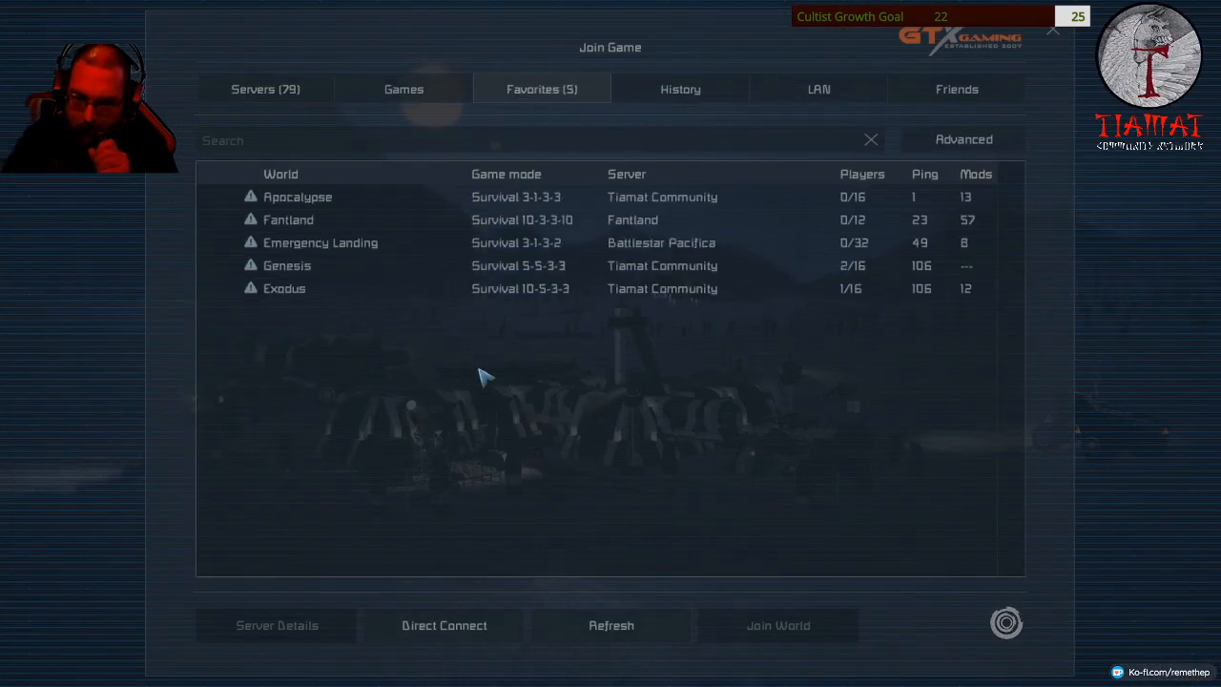
pyautogui.doubleClick(551, 197)
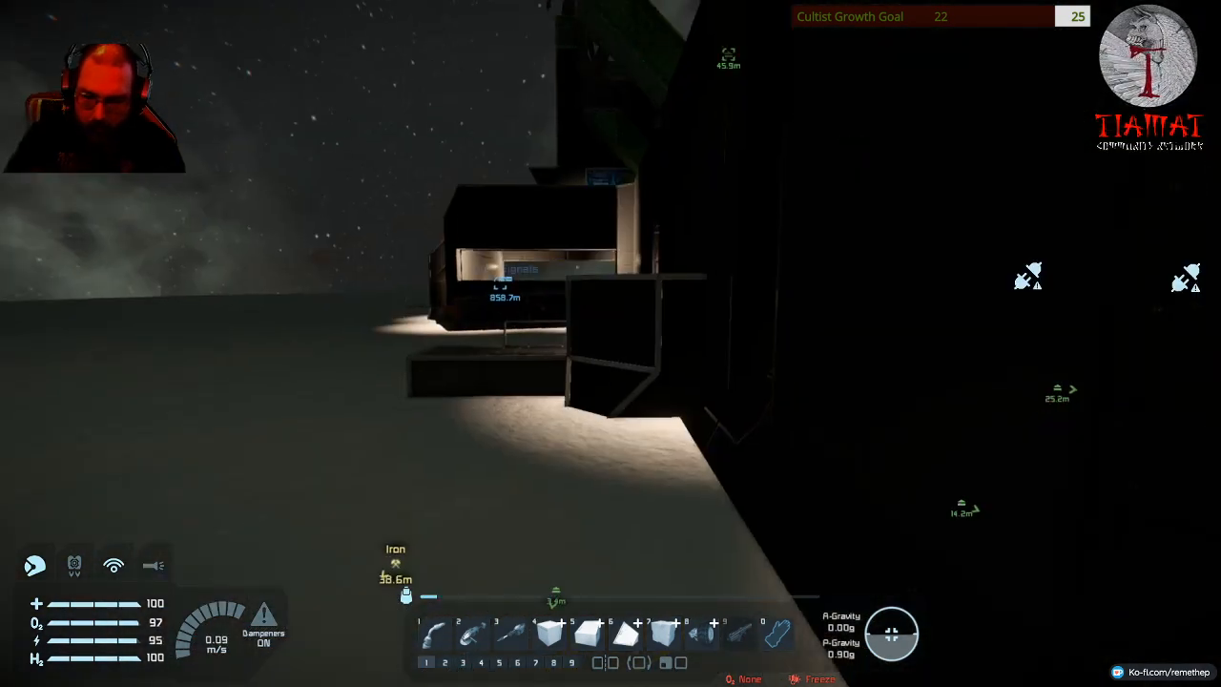
# Walk to the base, climb the stairs, go through the door and corridor into the large hall.
pyautogui.press('w')
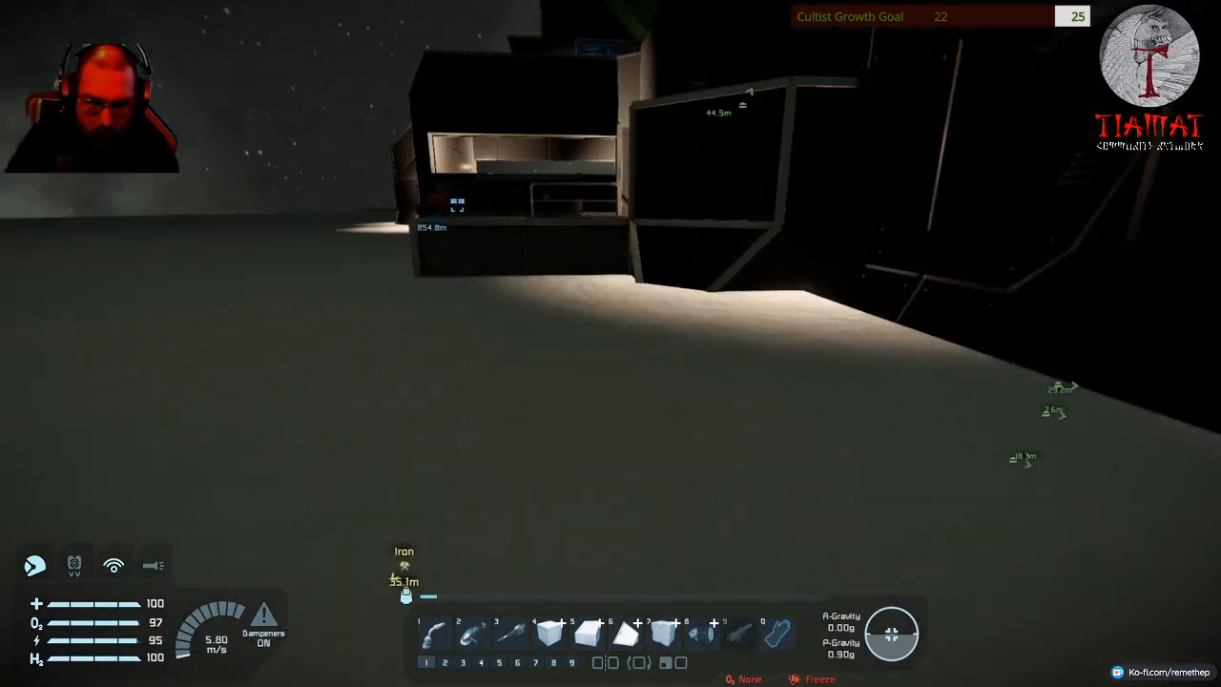
pyautogui.press('w')
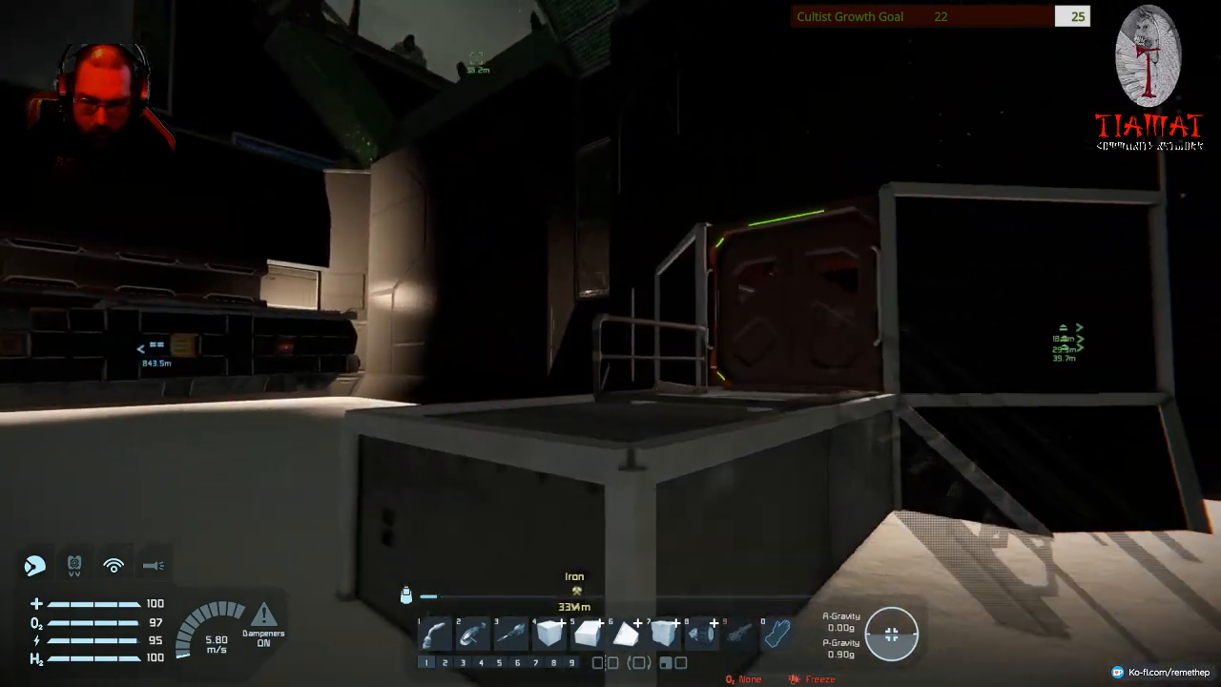
pyautogui.press('w')
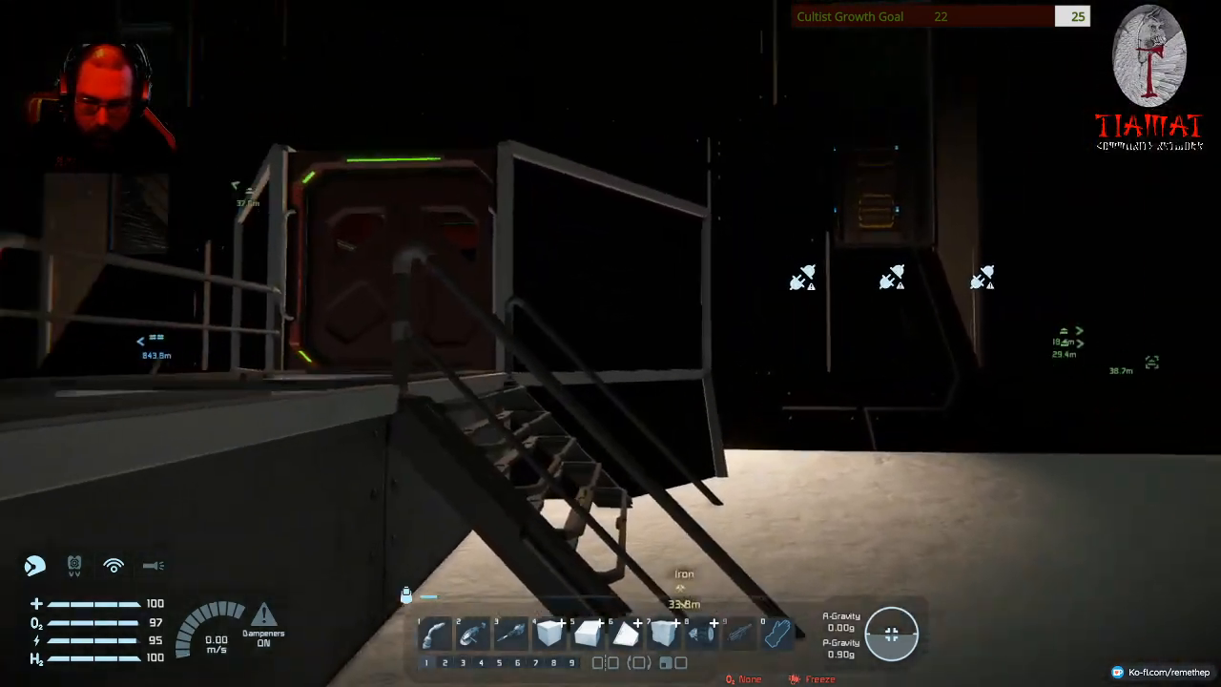
pyautogui.press('w')
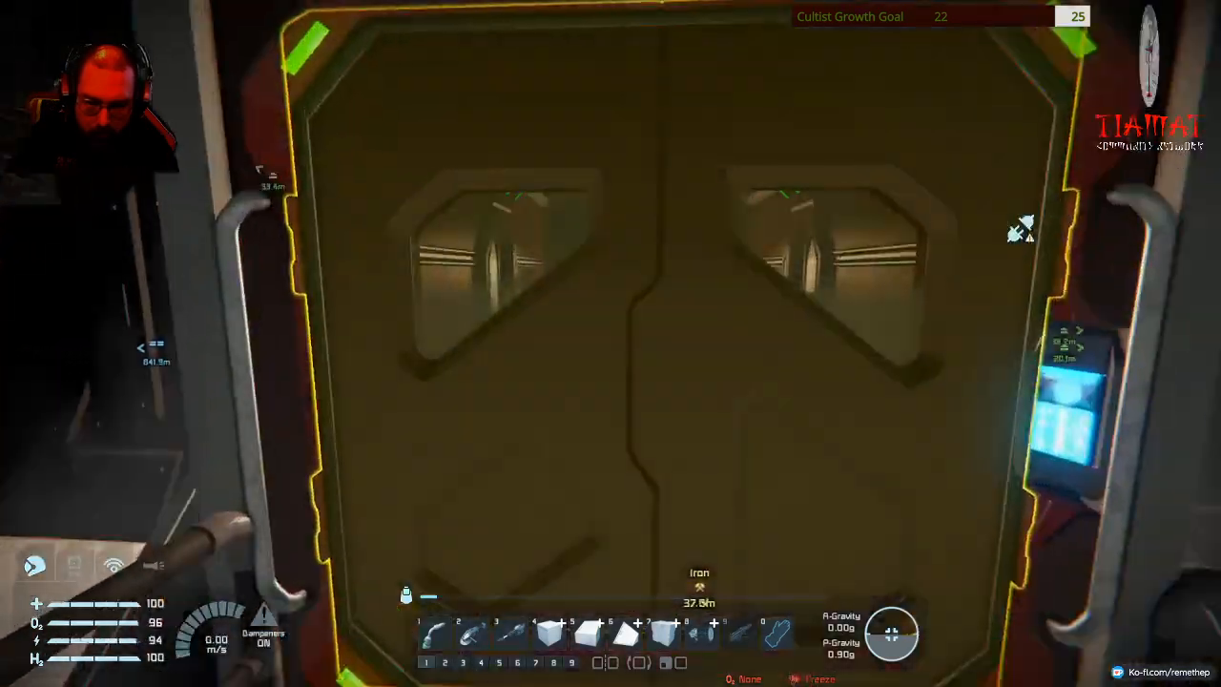
pyautogui.press('f')
pyautogui.press('w')
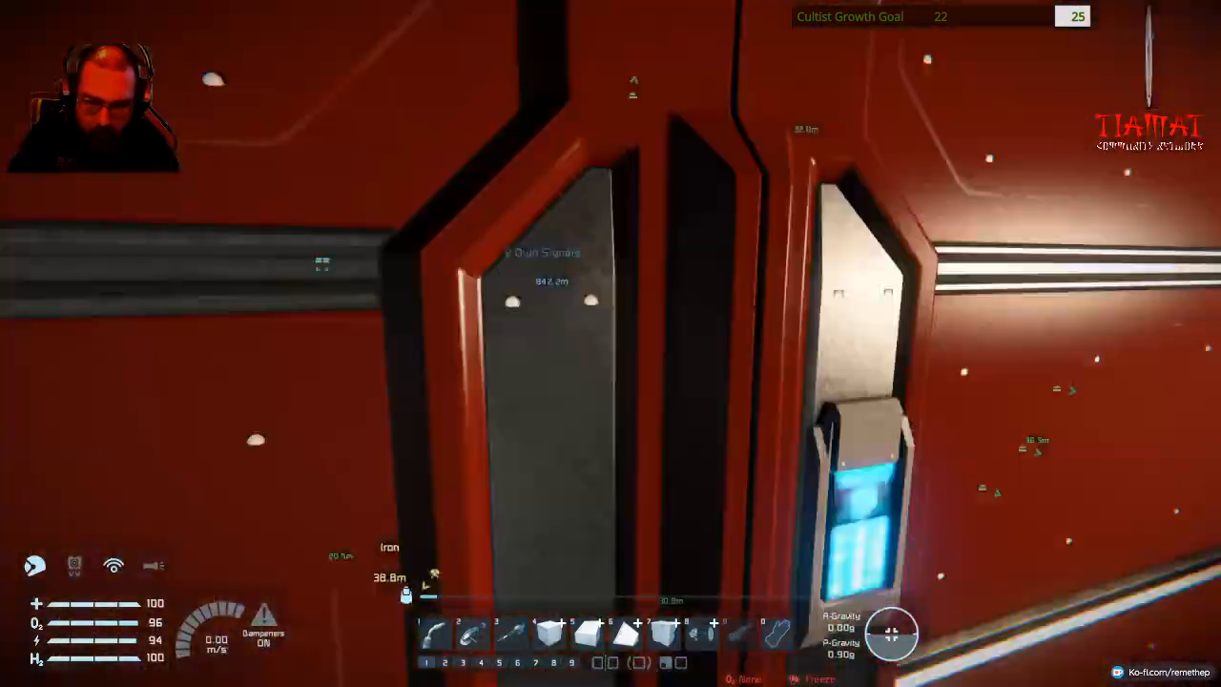
pyautogui.press('w')
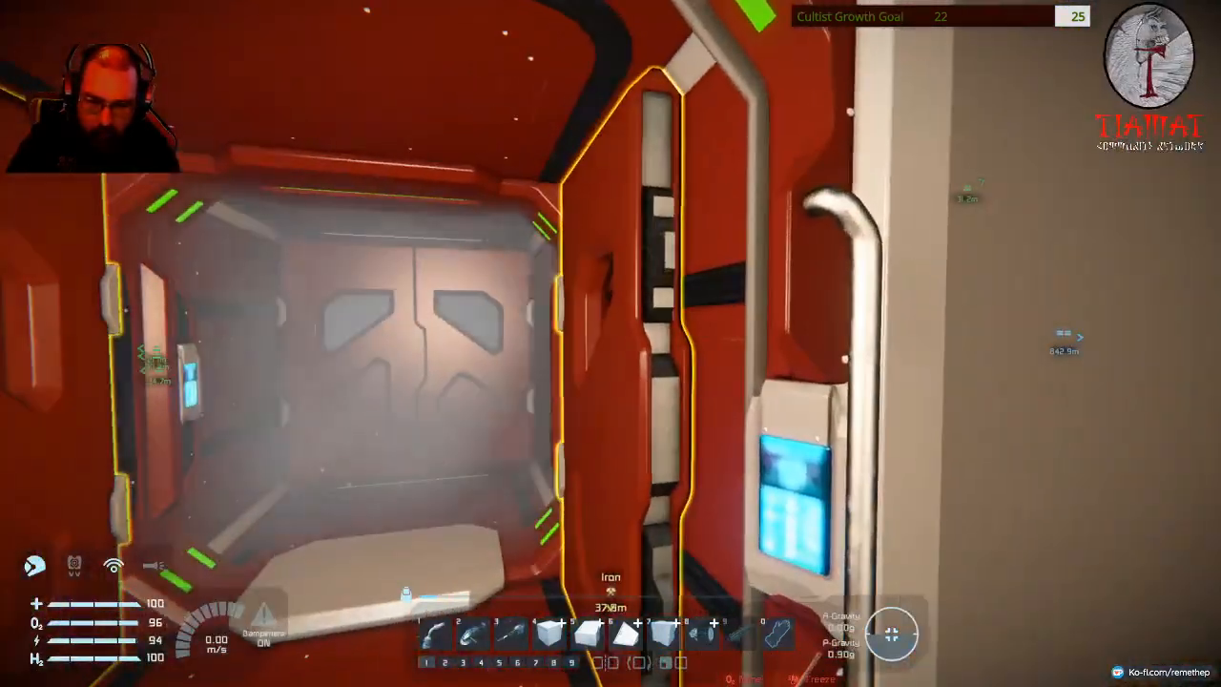
pyautogui.press('w')
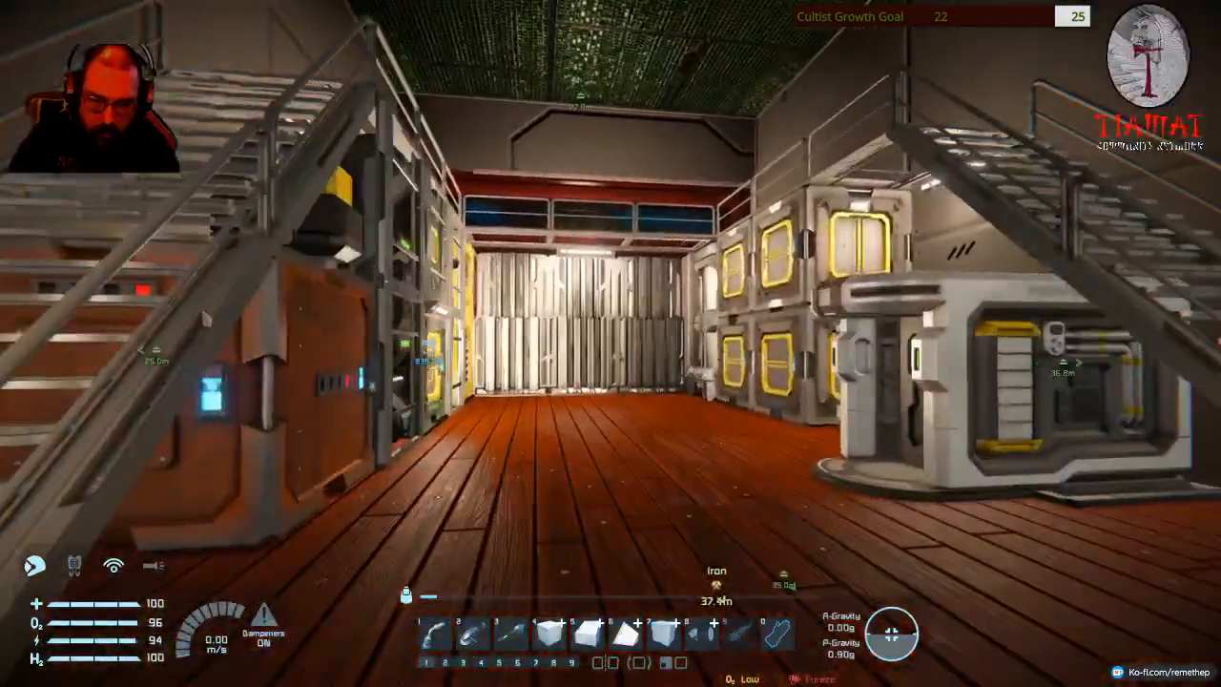
# Cross the hall and airlock, circle the base exterior and reach the Breaking News panel by the camera.
pyautogui.press('w')
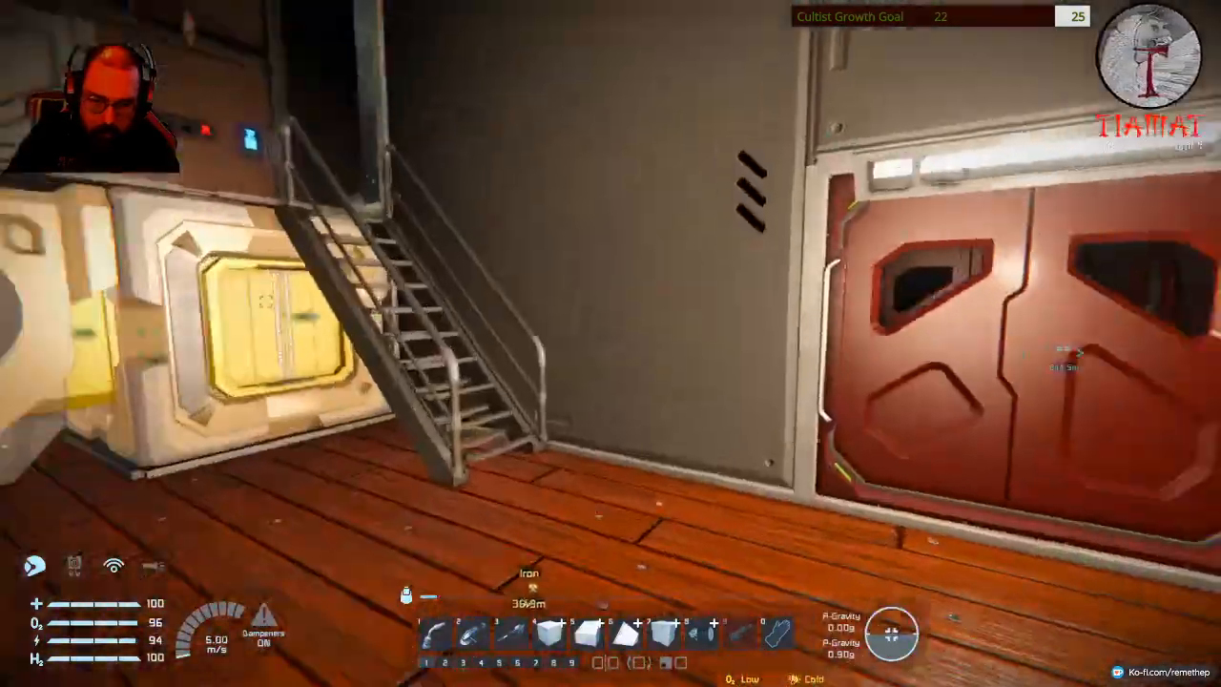
pyautogui.press('w')
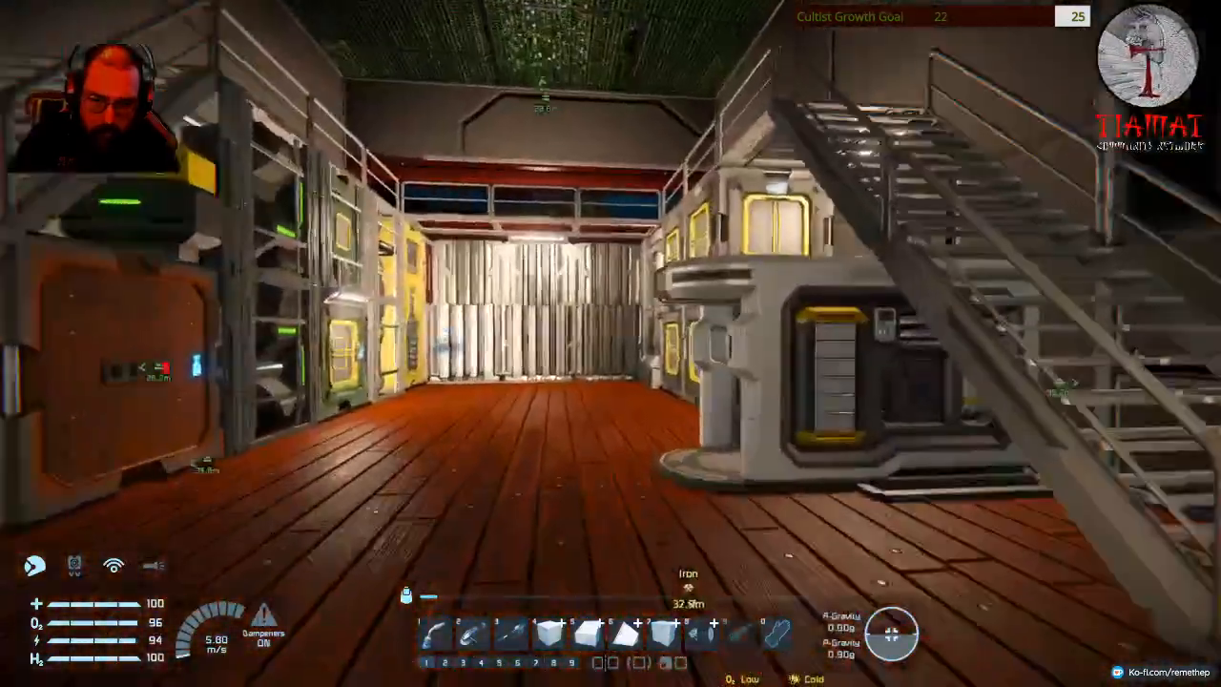
pyautogui.press('w')
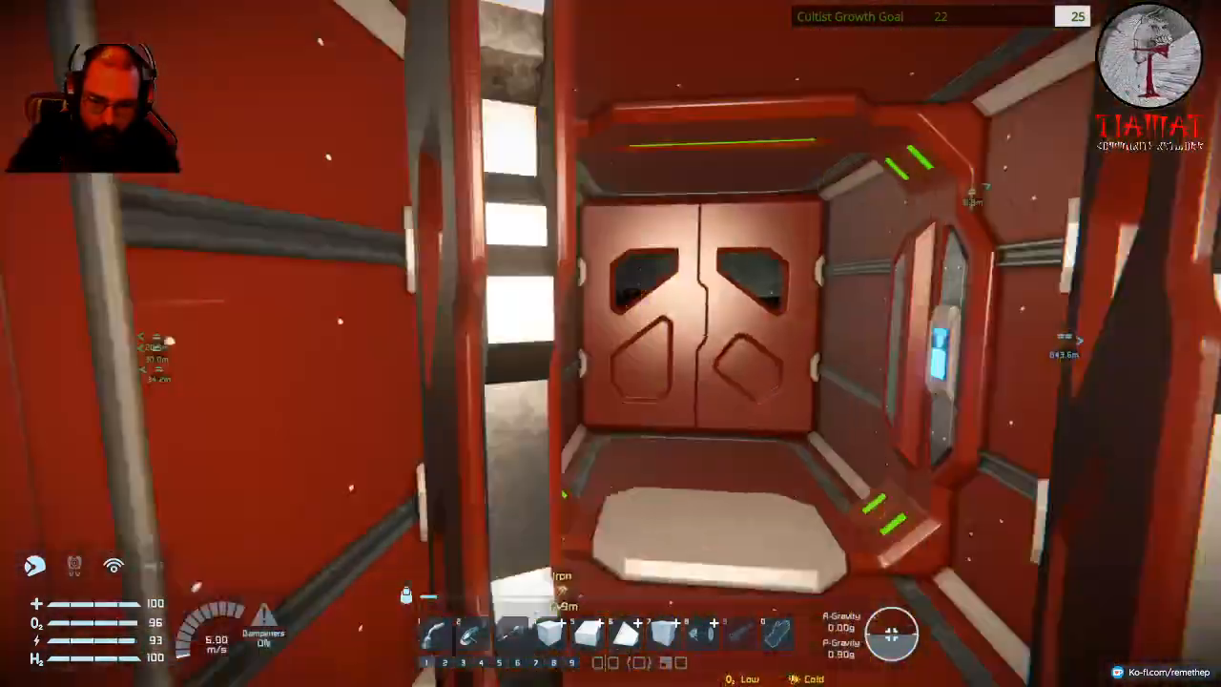
pyautogui.press('w')
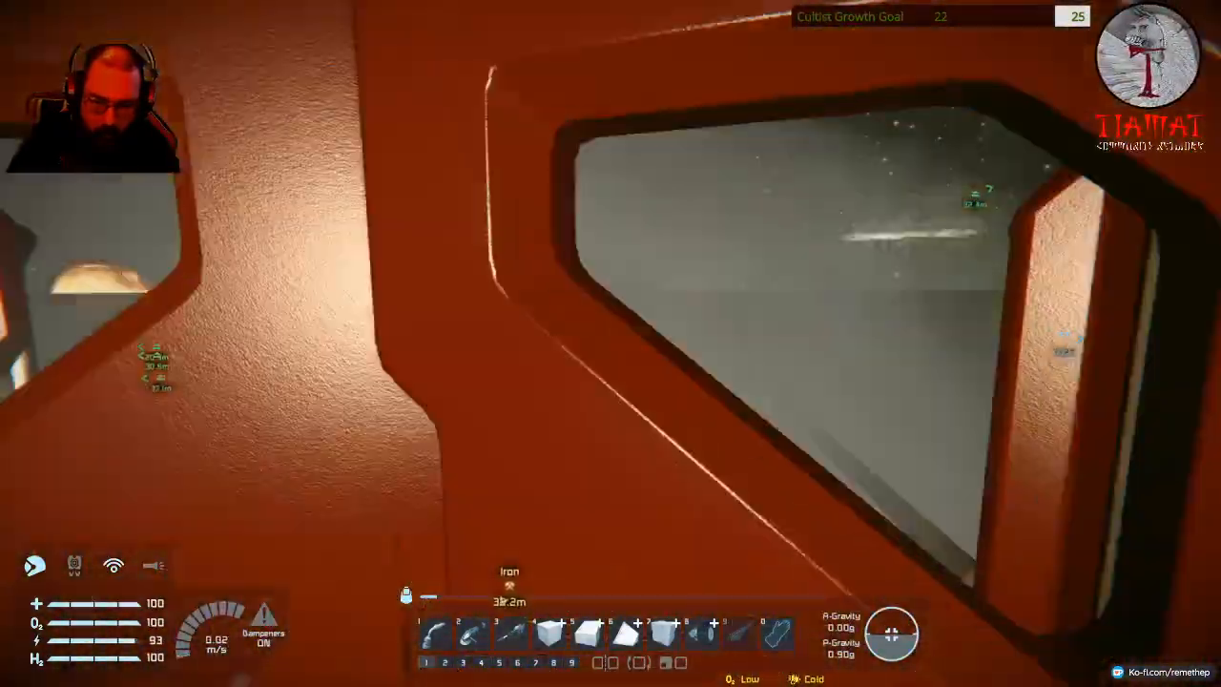
pyautogui.press('w')
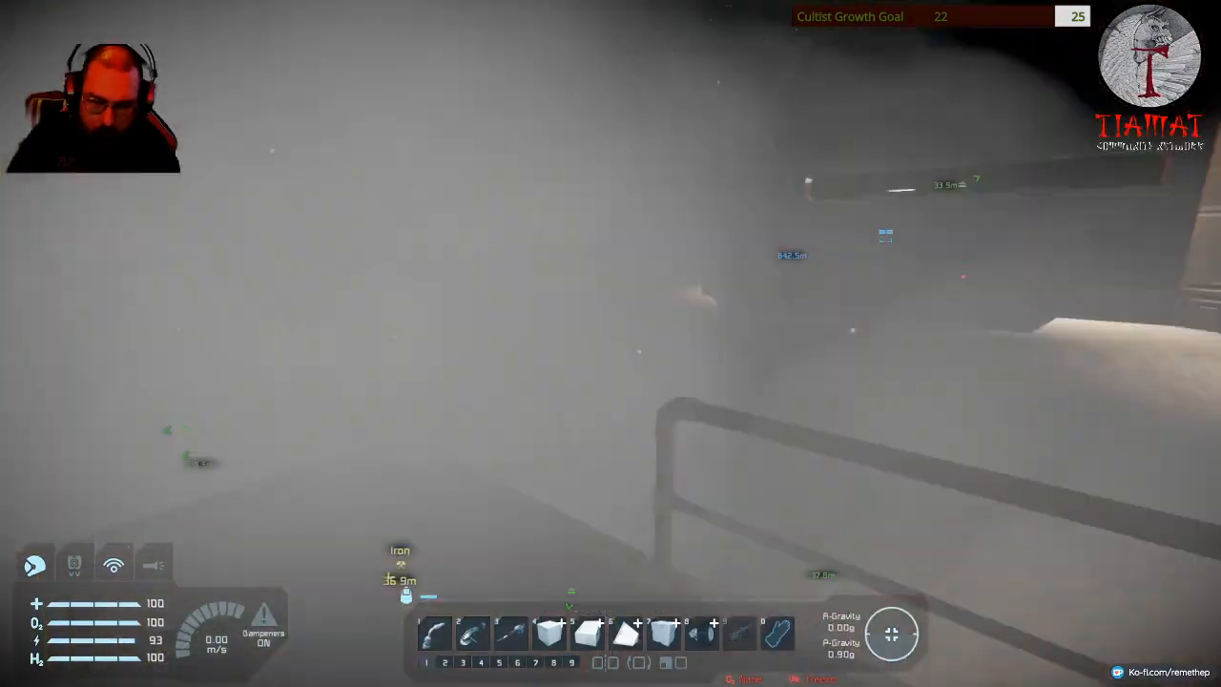
pyautogui.press('w')
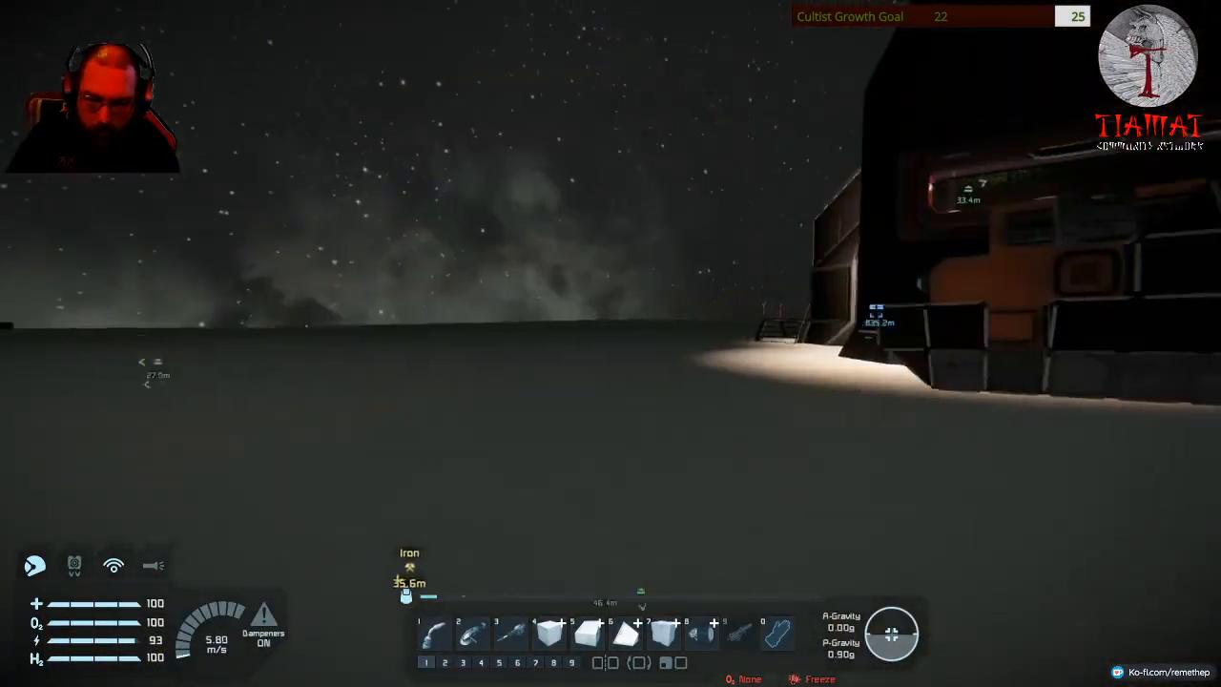
pyautogui.press('w')
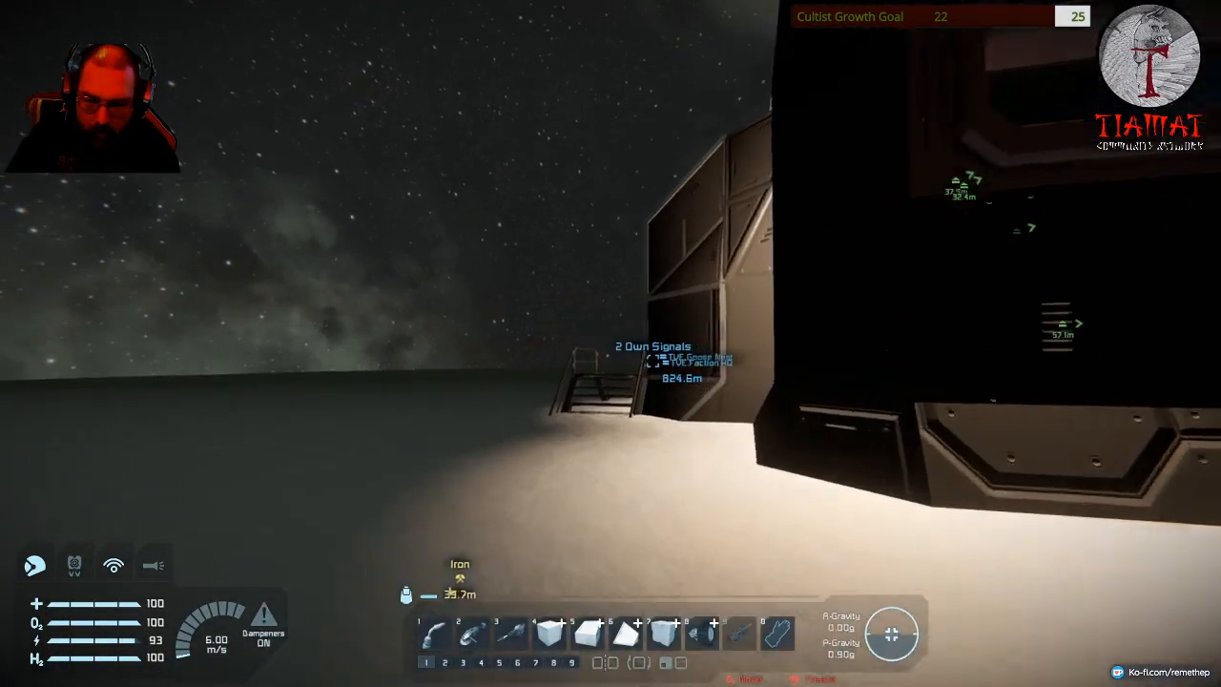
pyautogui.press('w')
pyautogui.press('w')
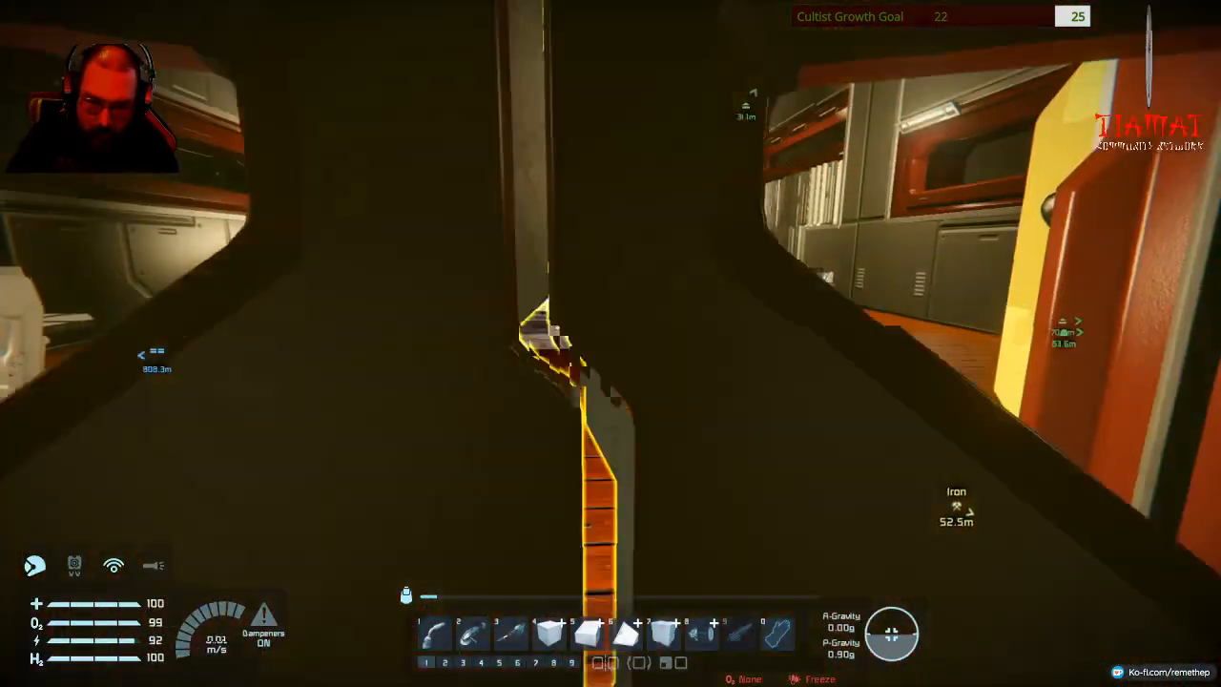
pyautogui.press('w')
pyautogui.press('w')
pyautogui.press('w')
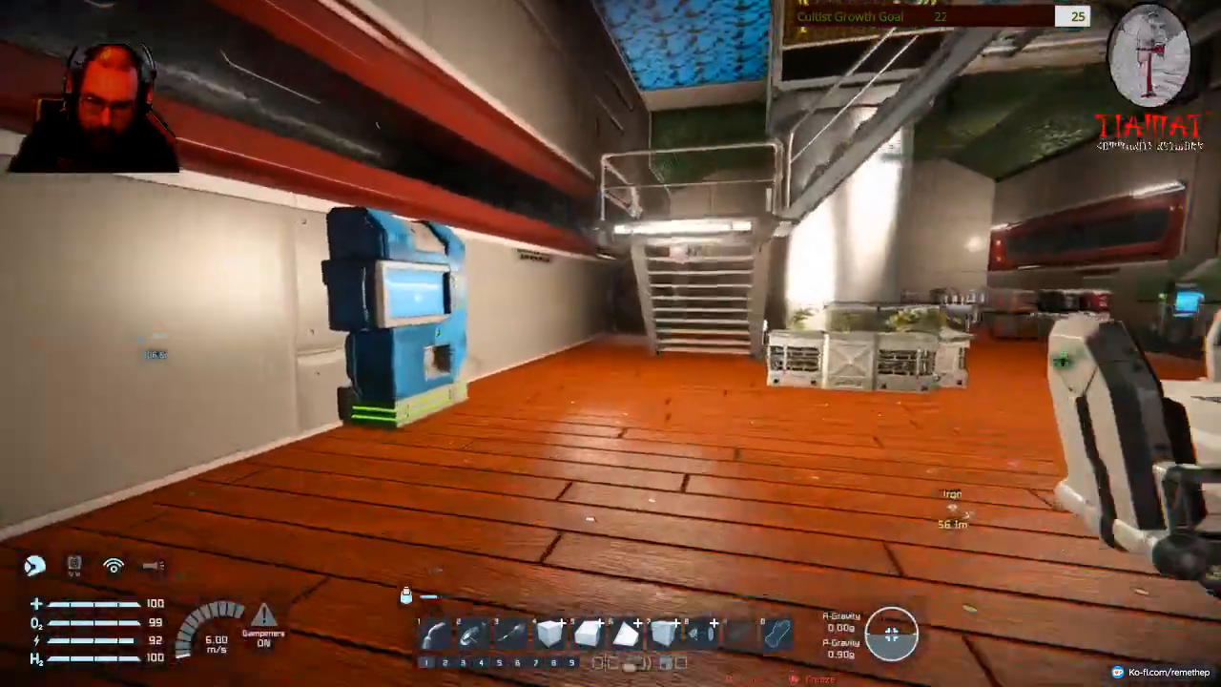
pyautogui.press('w')
pyautogui.press('w')
pyautogui.press('w')
pyautogui.press('w')
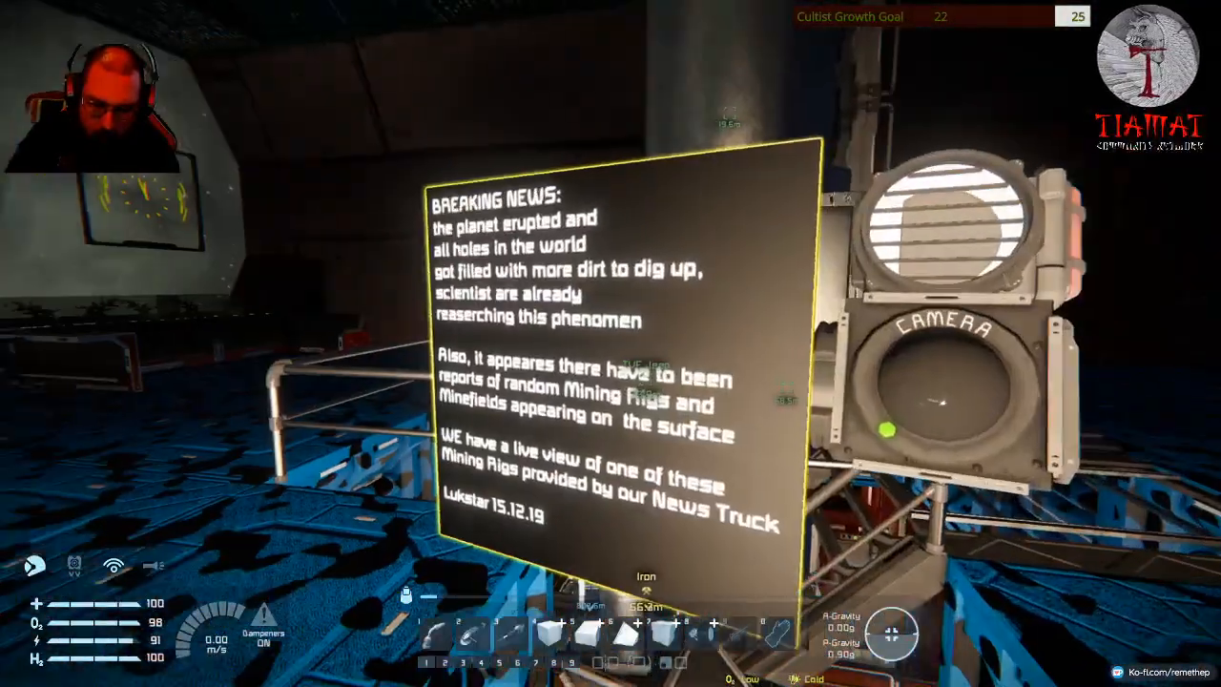
# Set the Breaking News panel's Content to Script, leaving it blank cyan, and walk around it.
pyautogui.press('k')
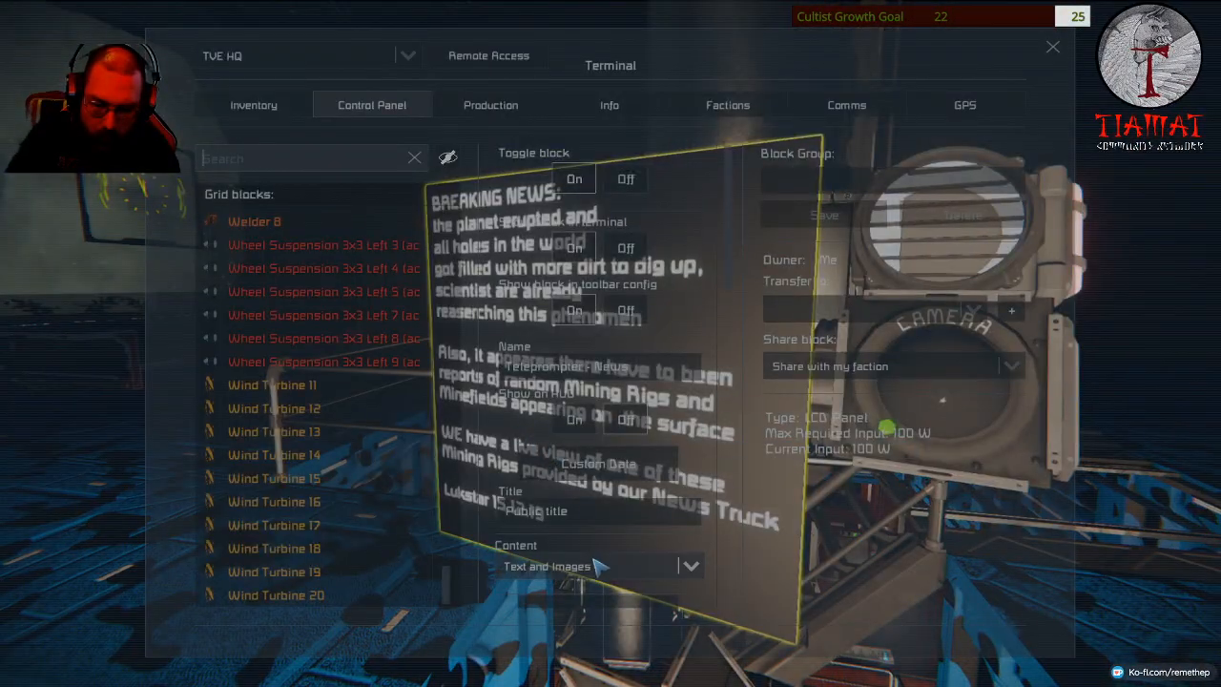
pyautogui.click(521, 633)
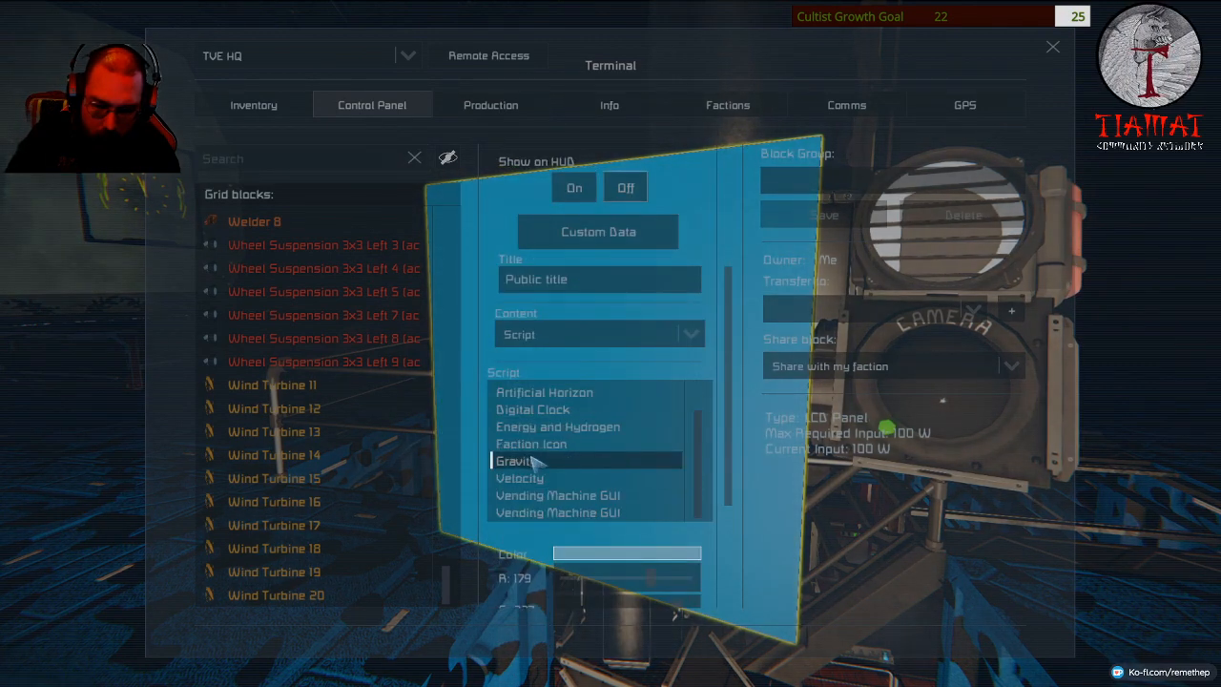
pyautogui.press('Escape')
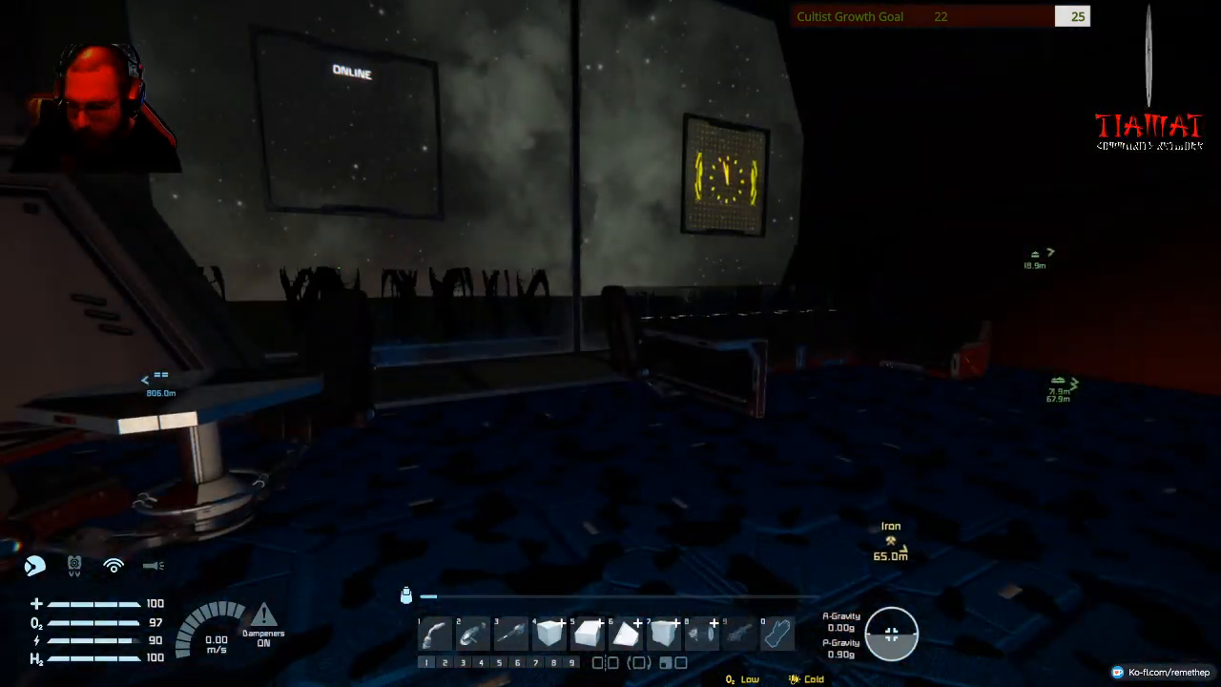
pyautogui.press('w')
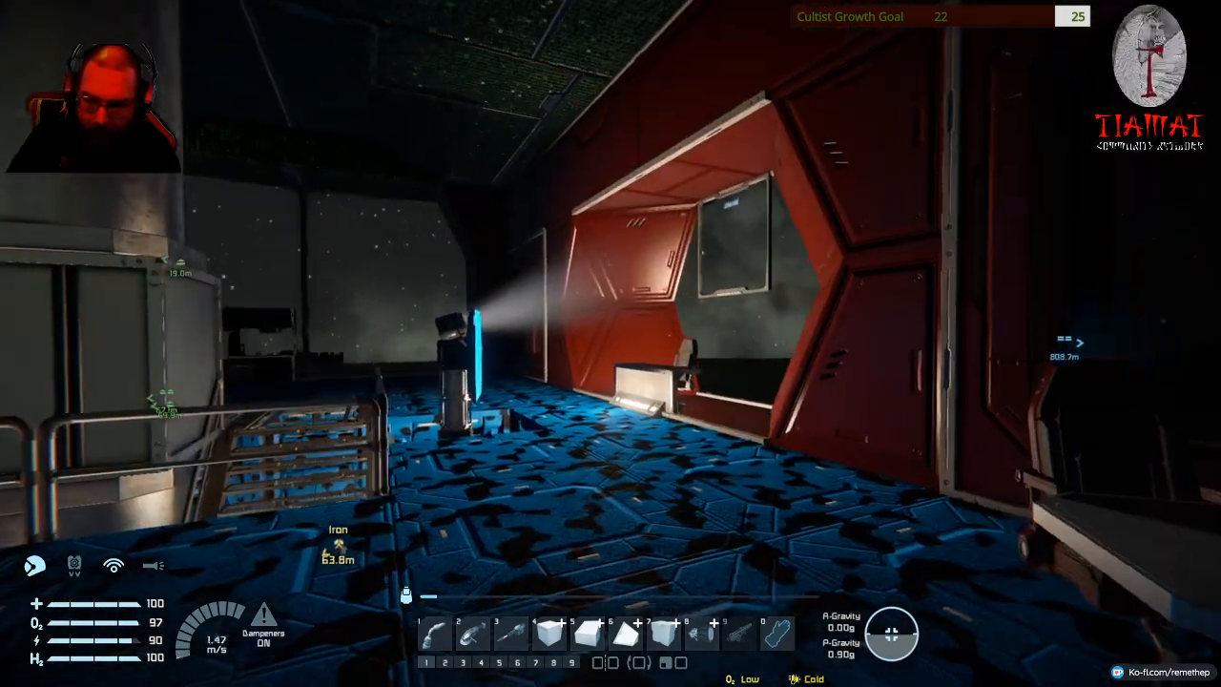
pyautogui.press('w')
pyautogui.press('w')
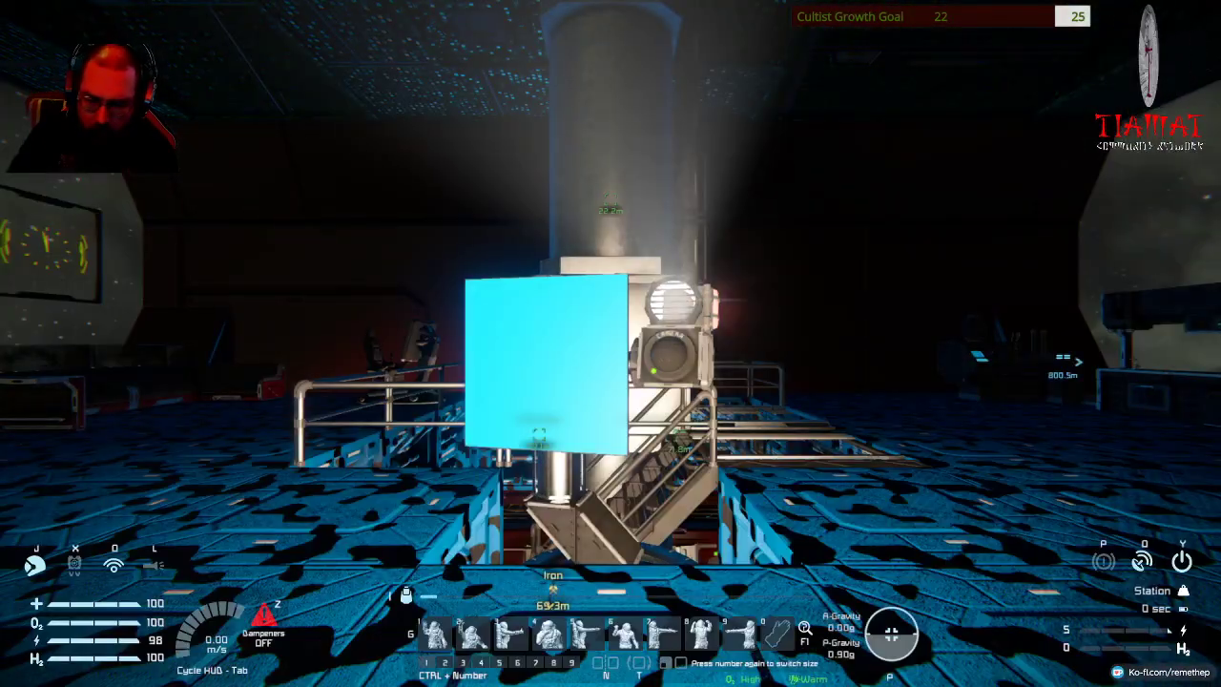
# Find the Camera - News block in the terminal and look through it with the HUD hidden.
pyautogui.press('a')
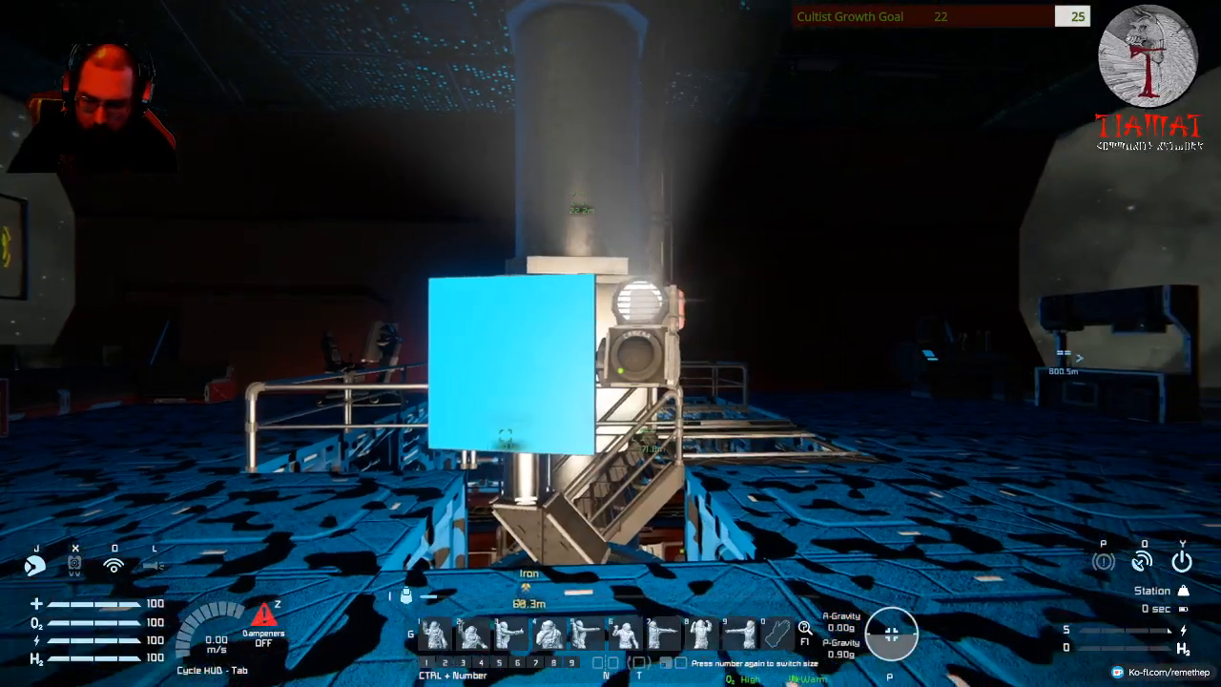
pyautogui.press('w')
pyautogui.press('k')
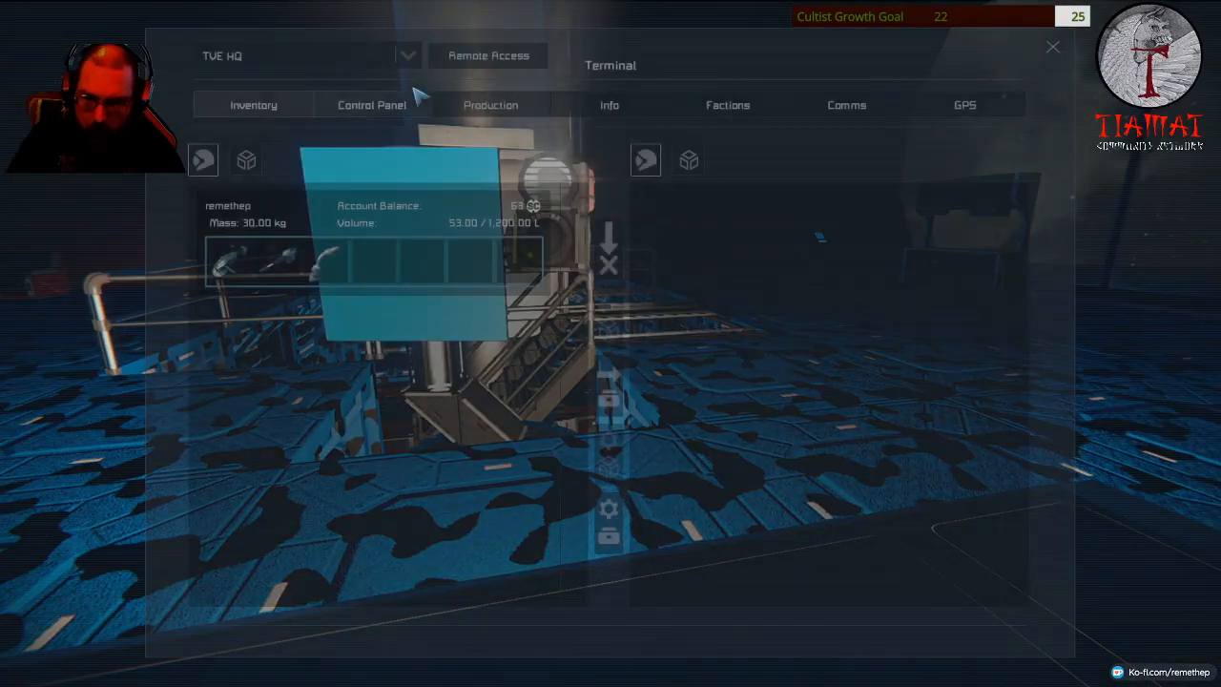
pyautogui.click(371, 104)
pyautogui.click(296, 156)
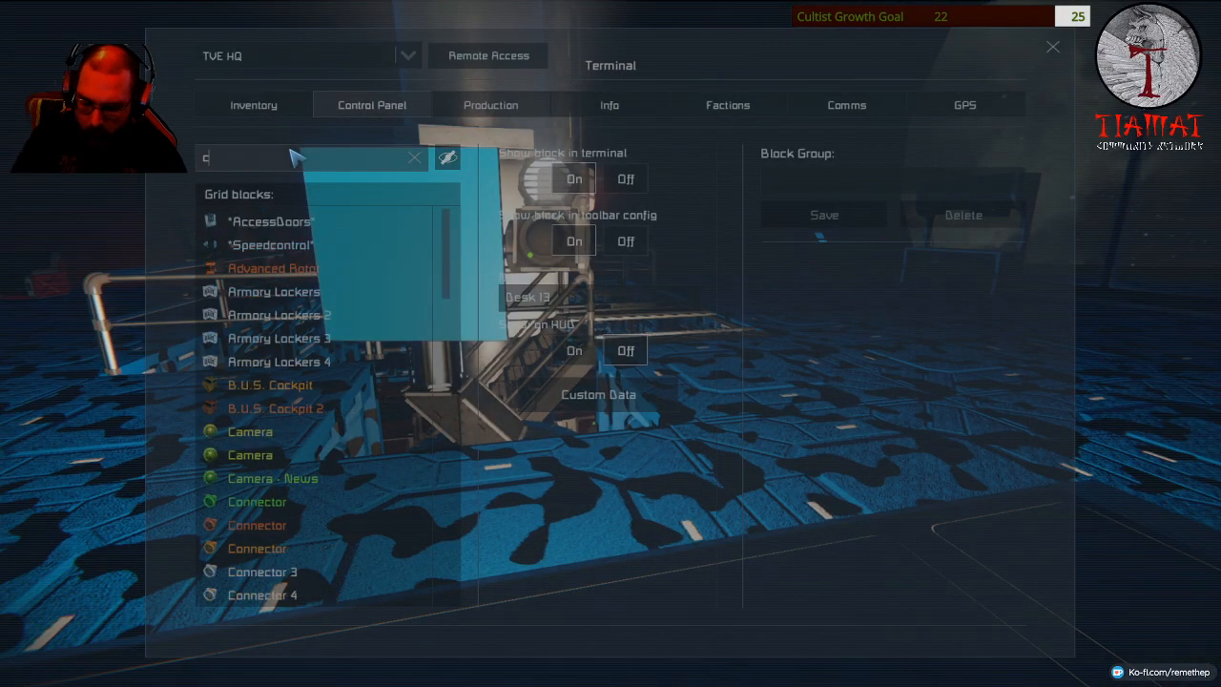
pyautogui.write('cam')
pyautogui.click(272, 268)
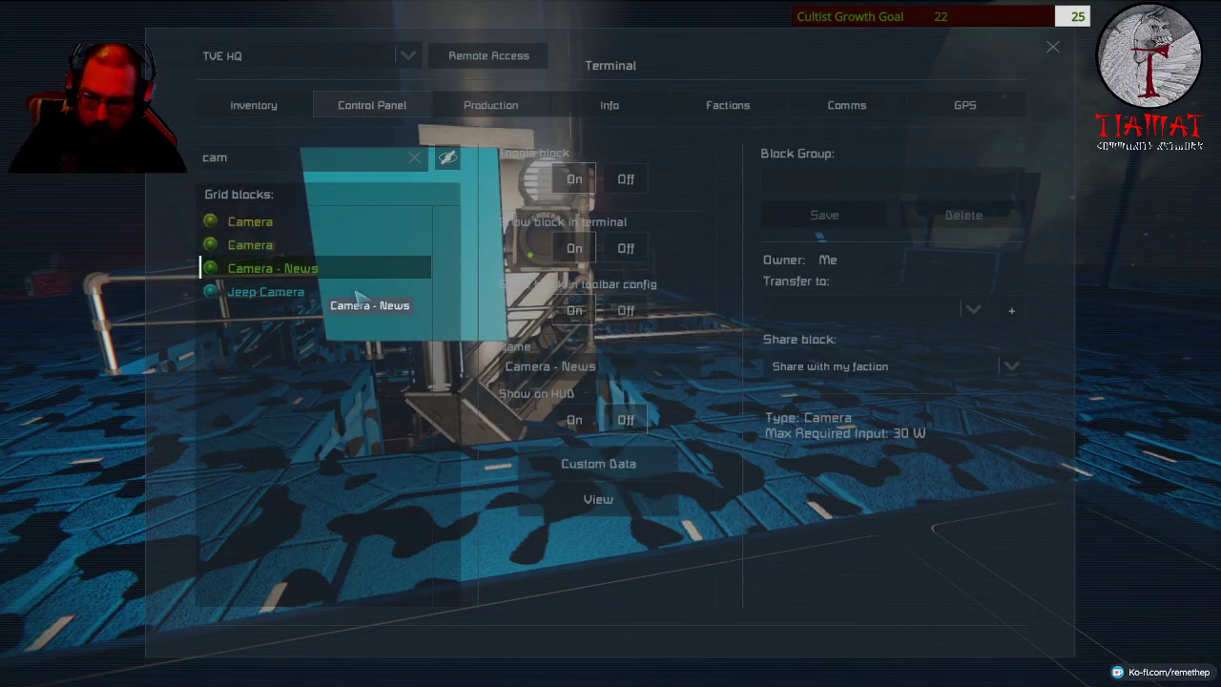
pyautogui.click(598, 498)
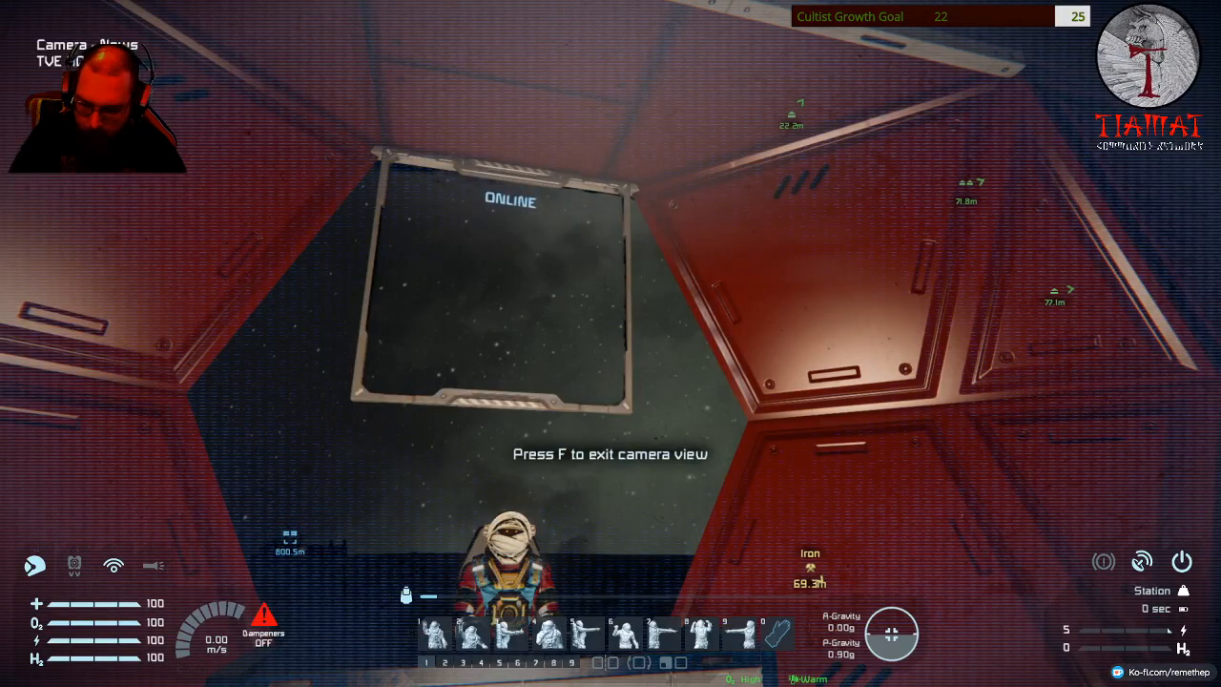
pyautogui.press('Tab')
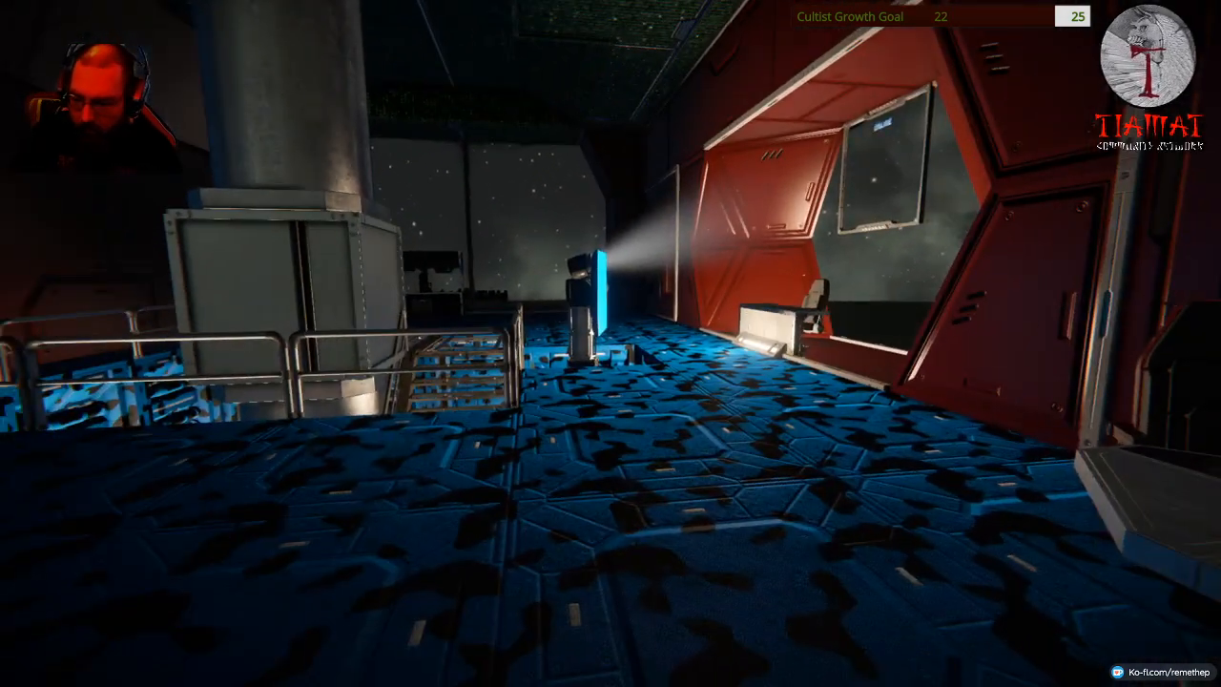
# Leave the Apocalypse server for the main menu and bring up the Load Game list.
pyautogui.press('Escape')
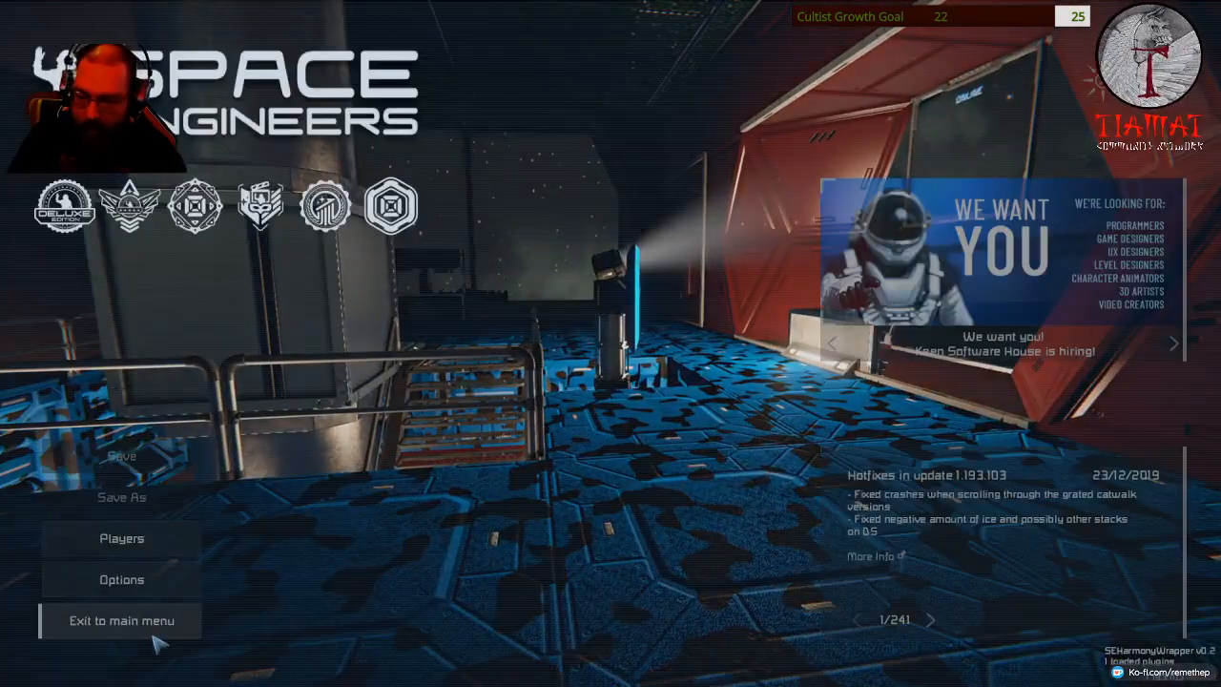
pyautogui.click(121, 620)
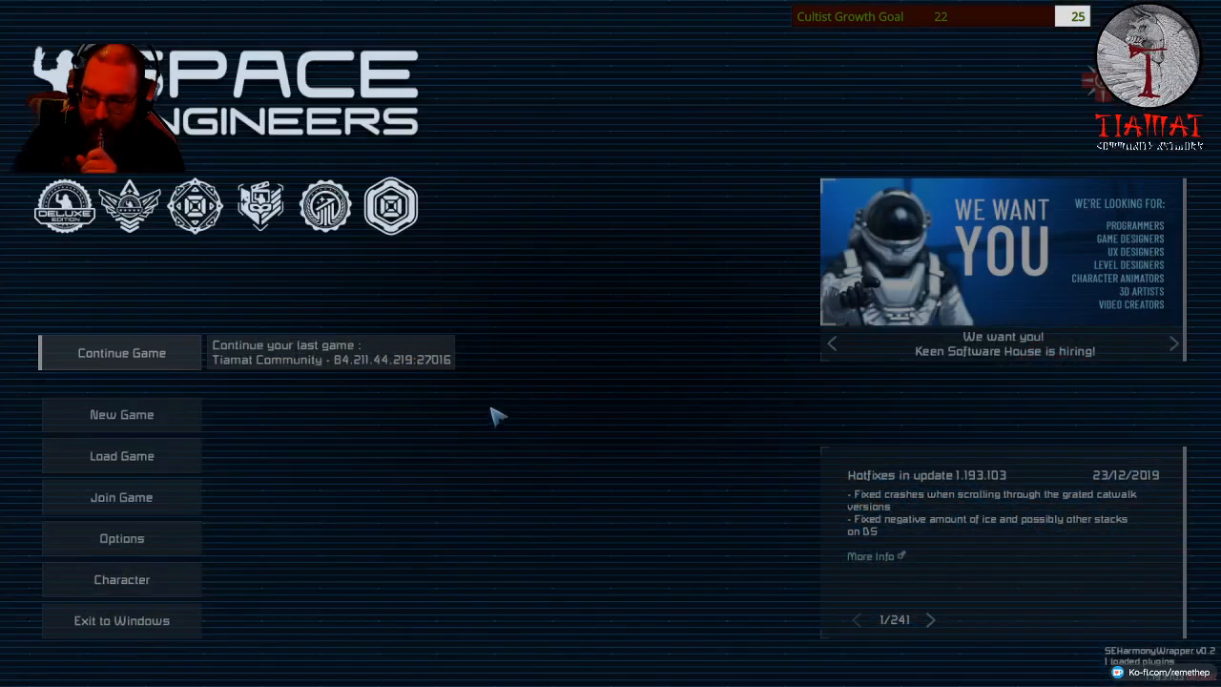
pyautogui.click(121, 456)
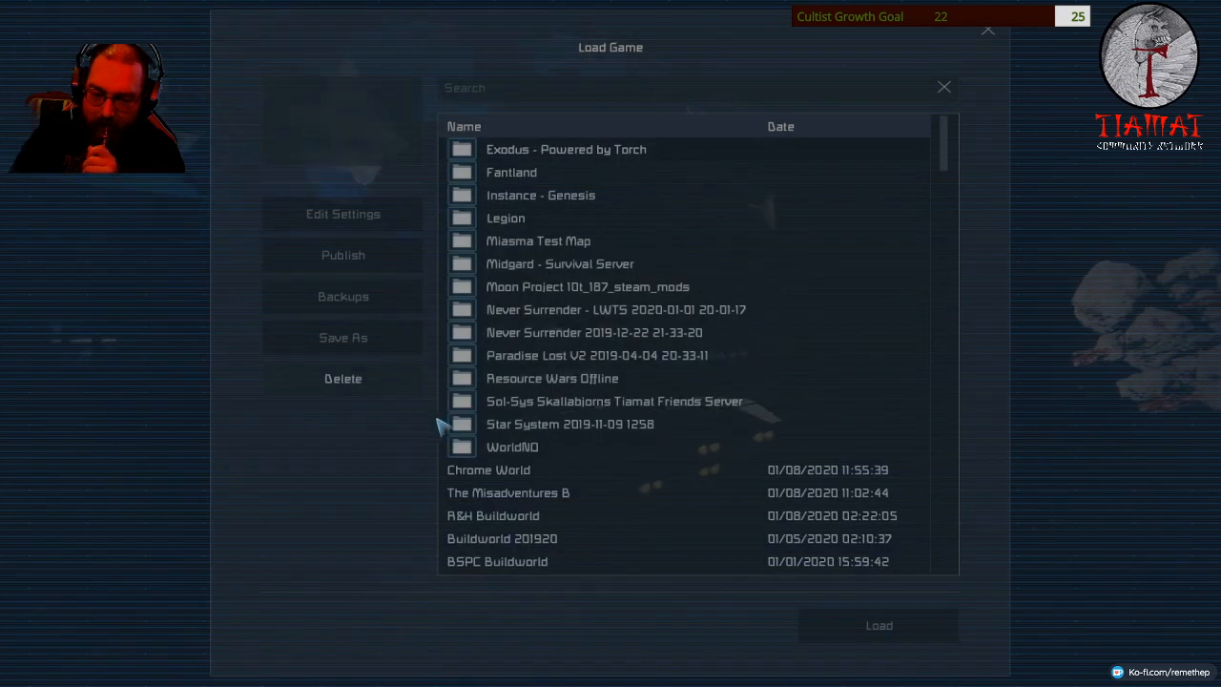
# Load the Chrome World save from the Load Game list.
pyautogui.click(488, 469)
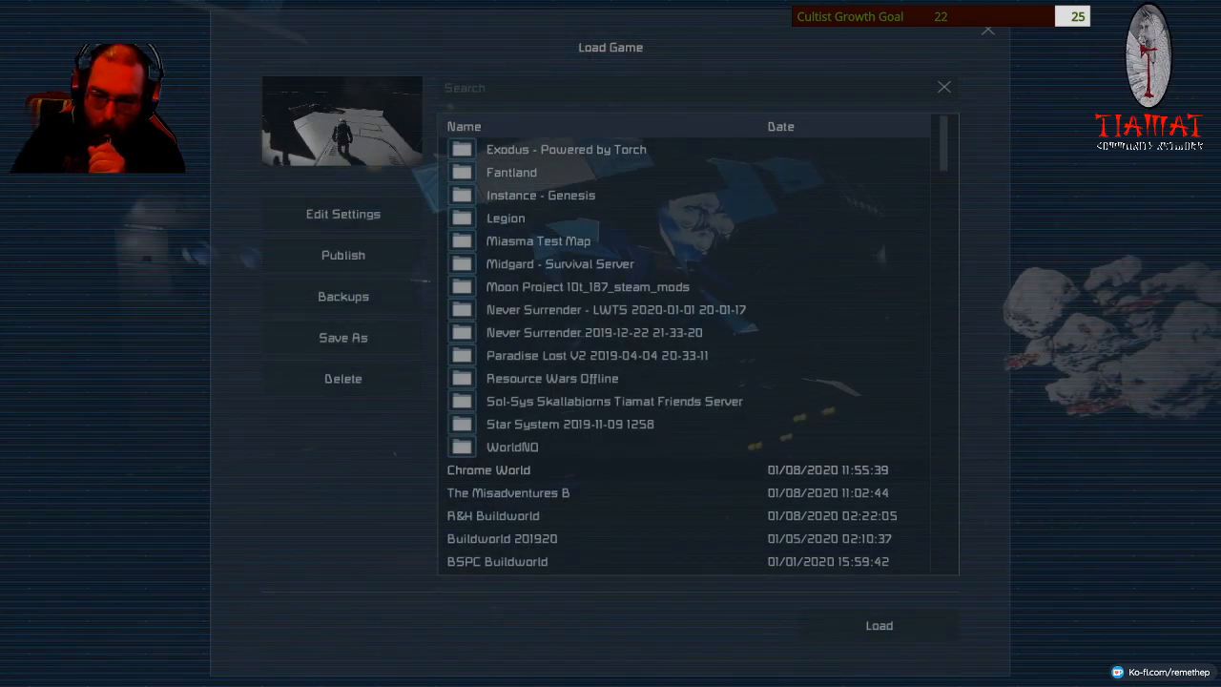
pyautogui.click(878, 625)
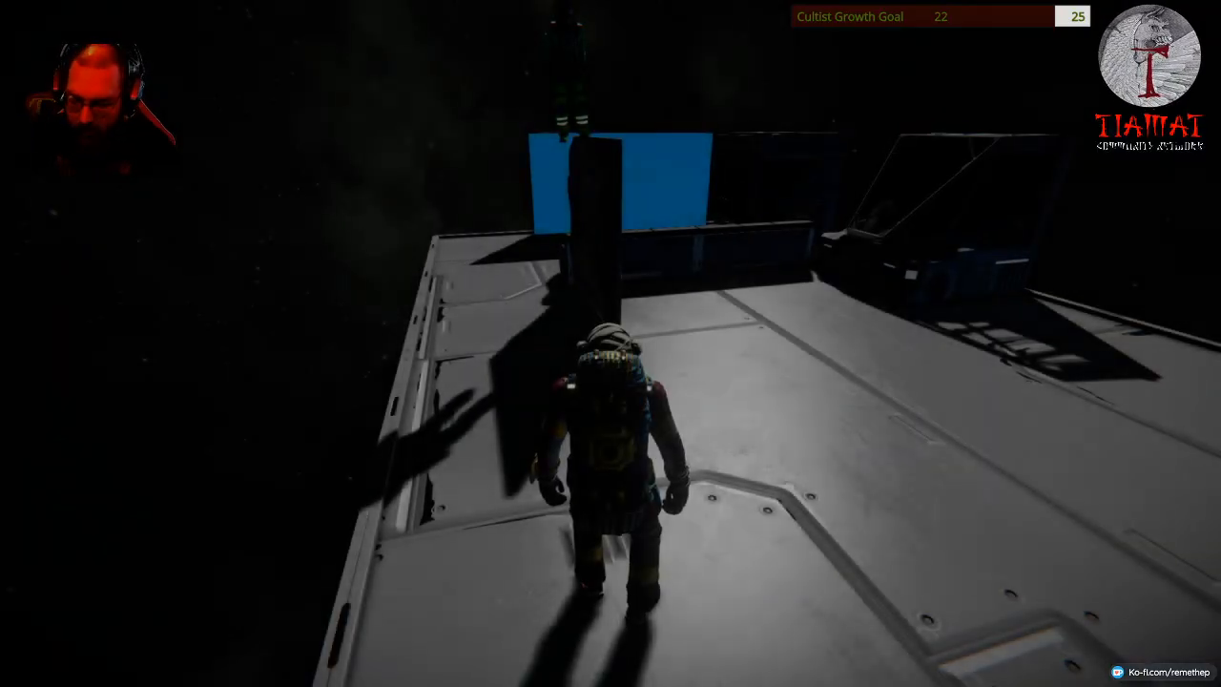
# Review the Wide LCD panel's script options without choosing one, then walk across the hull.
pyautogui.press('v')
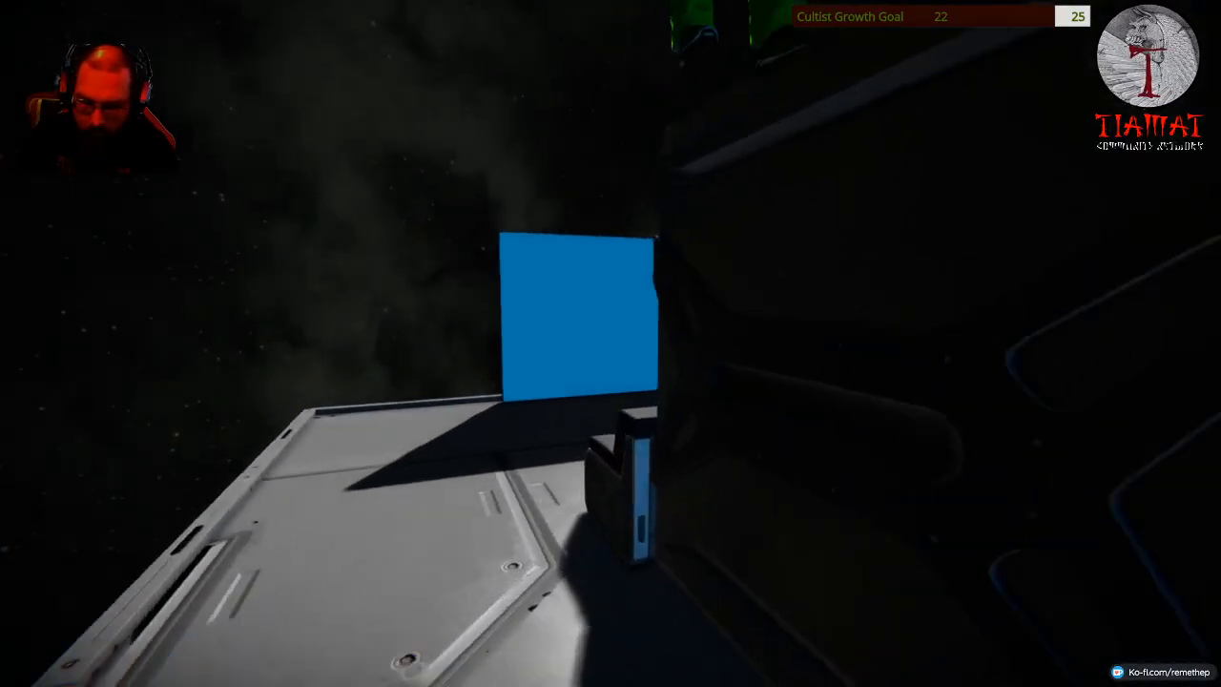
pyautogui.press('k')
pyautogui.scroll(-3, 671, 568)
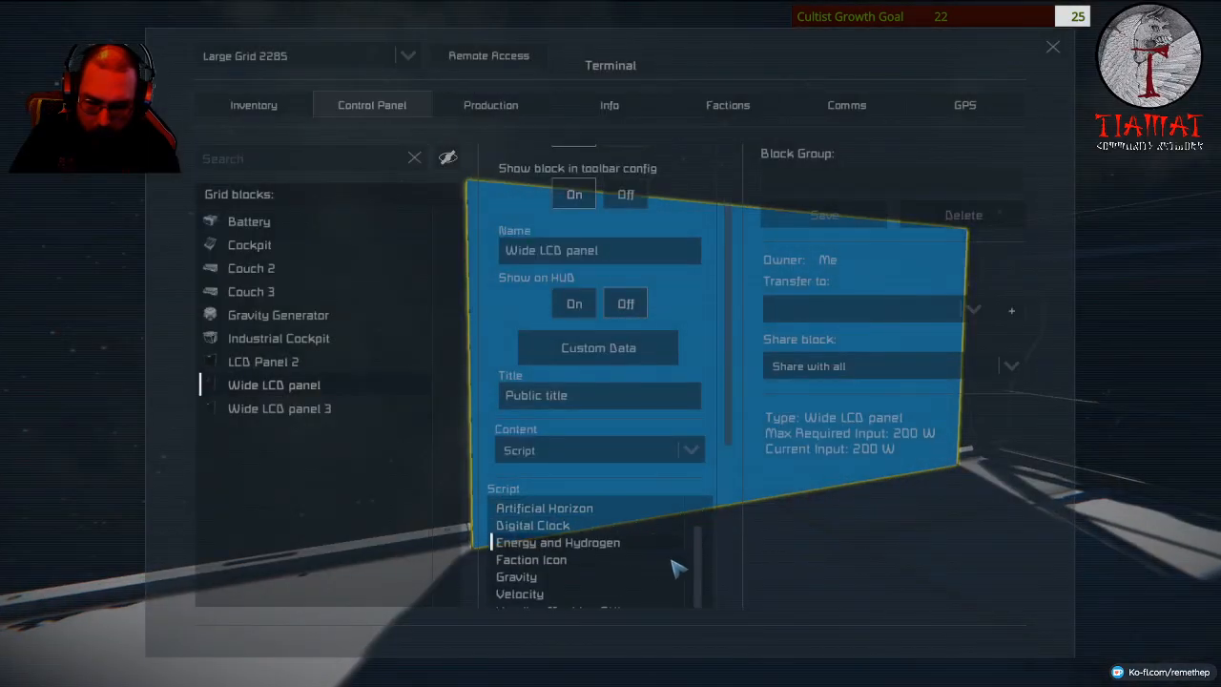
pyautogui.scroll(-3, 735, 476)
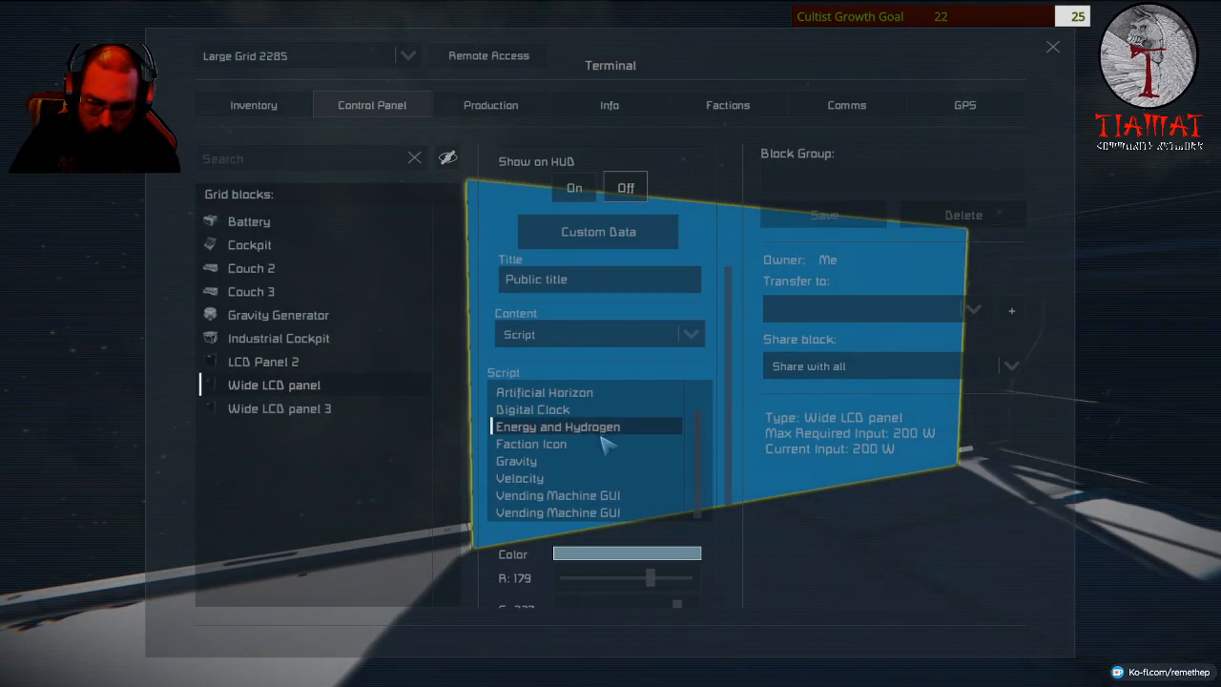
pyautogui.scroll(1, 603, 445)
pyautogui.scroll(-1, 604, 444)
pyautogui.press('Escape')
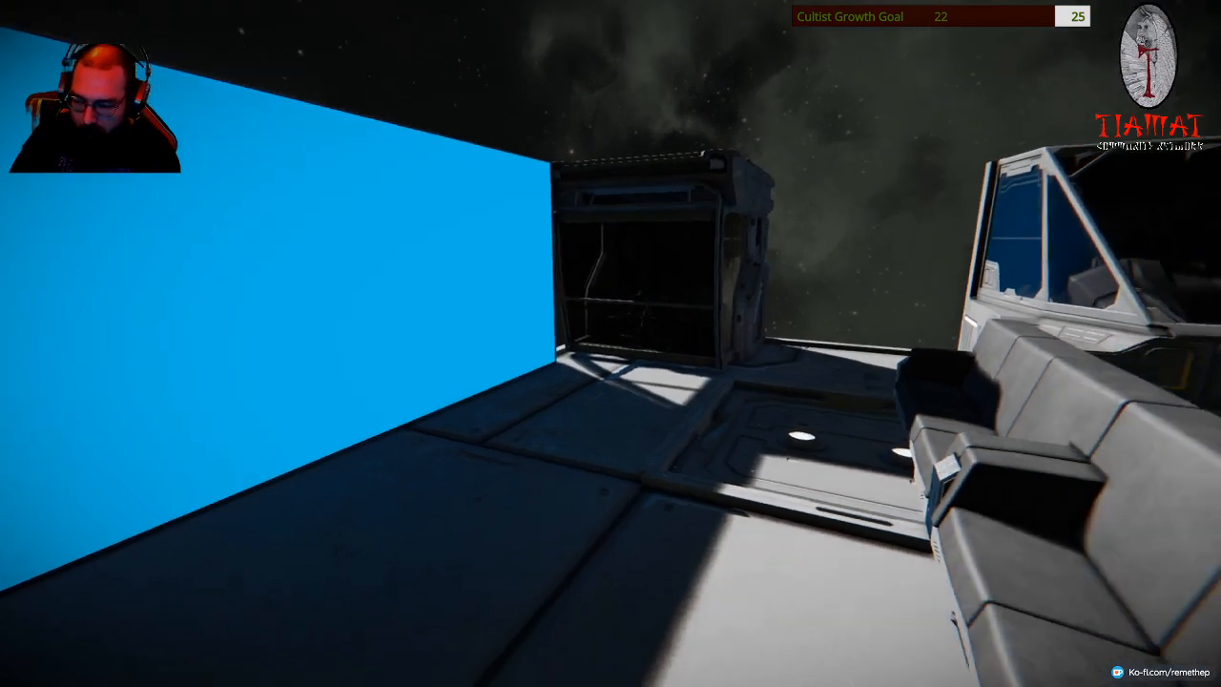
pyautogui.press('w')
pyautogui.press('w')
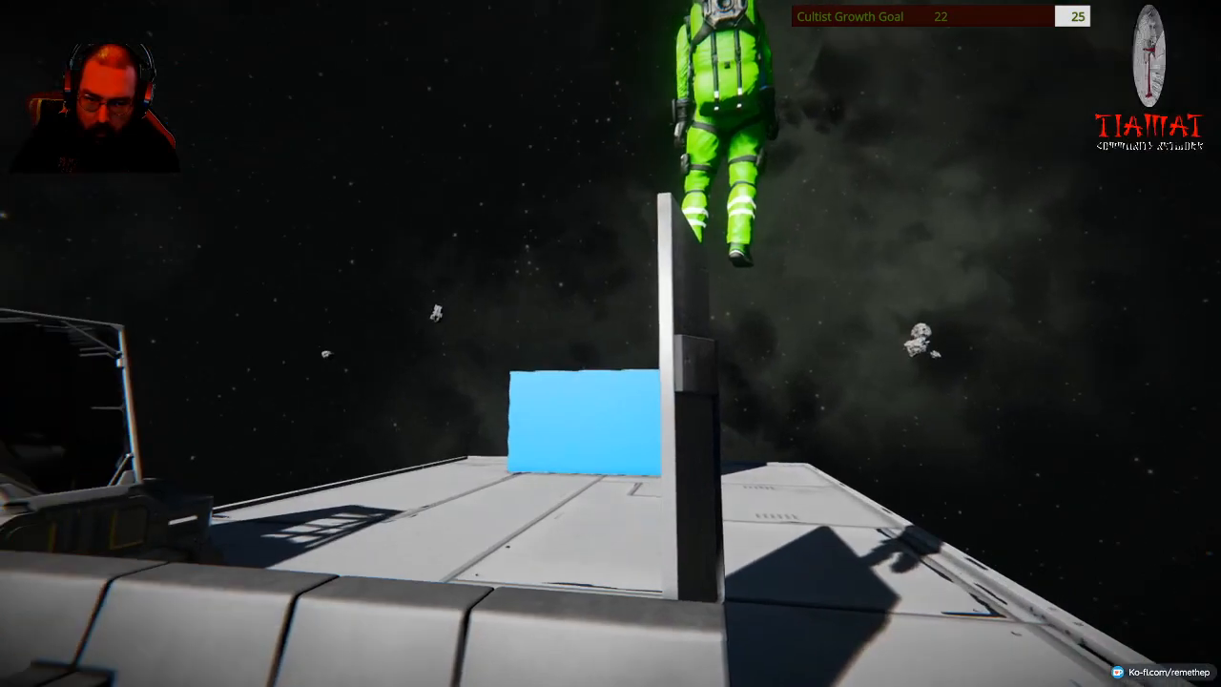
pyautogui.press('w')
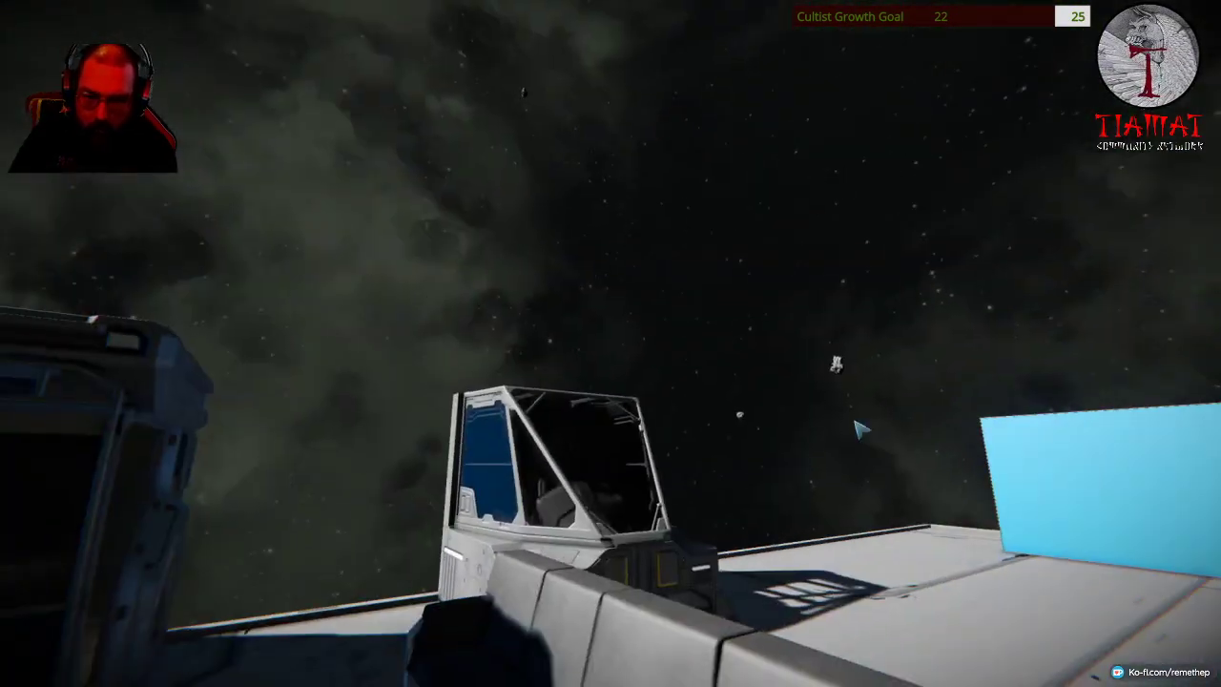
# Exit Chrome World to the main menu, answer the save prompt and quit the game to Windows.
pyautogui.press('Escape')
pyautogui.click(152, 621)
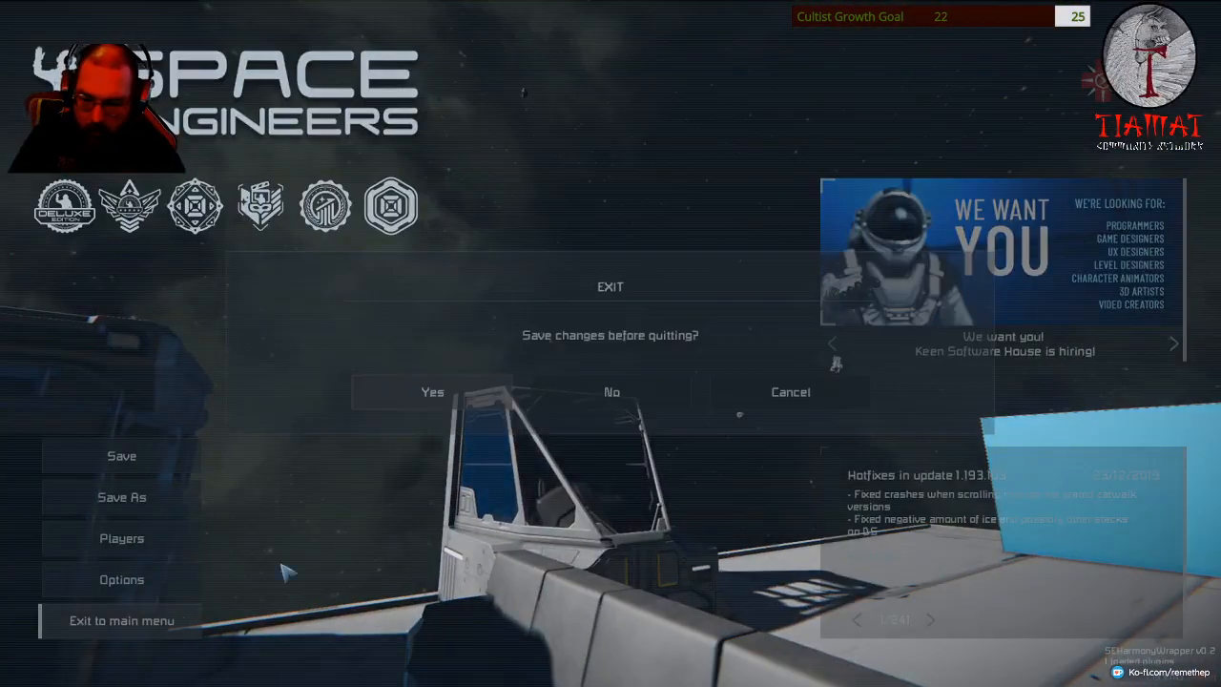
pyautogui.click(432, 392)
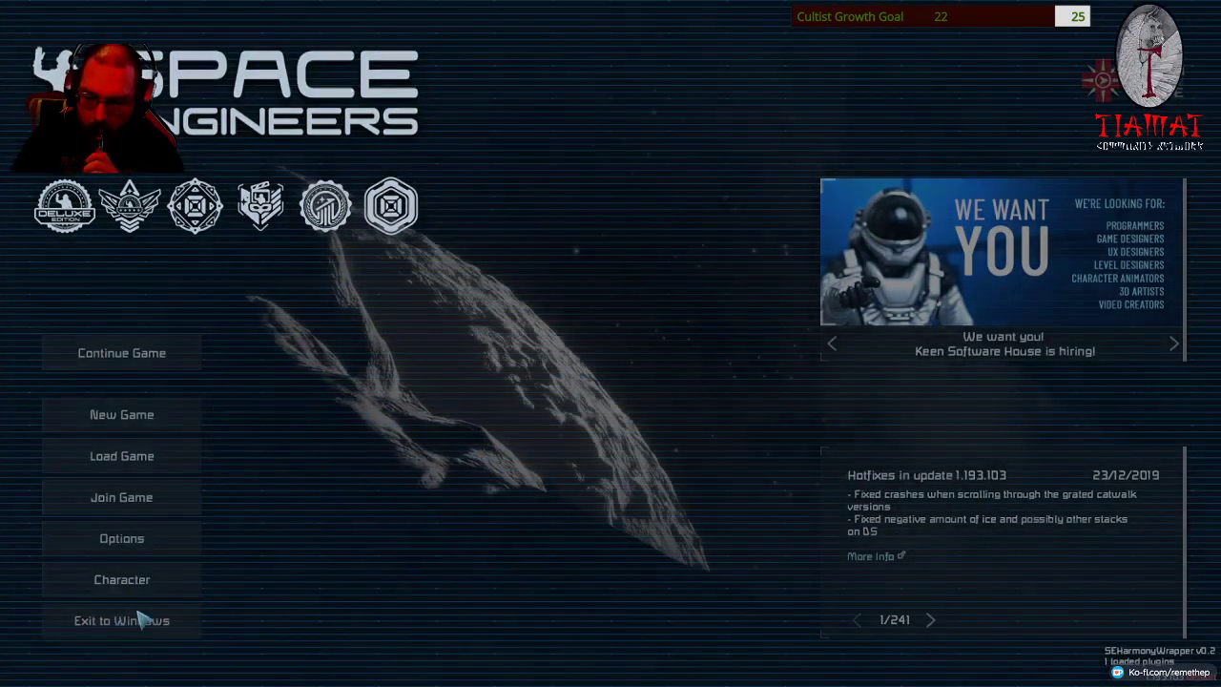
pyautogui.click(153, 622)
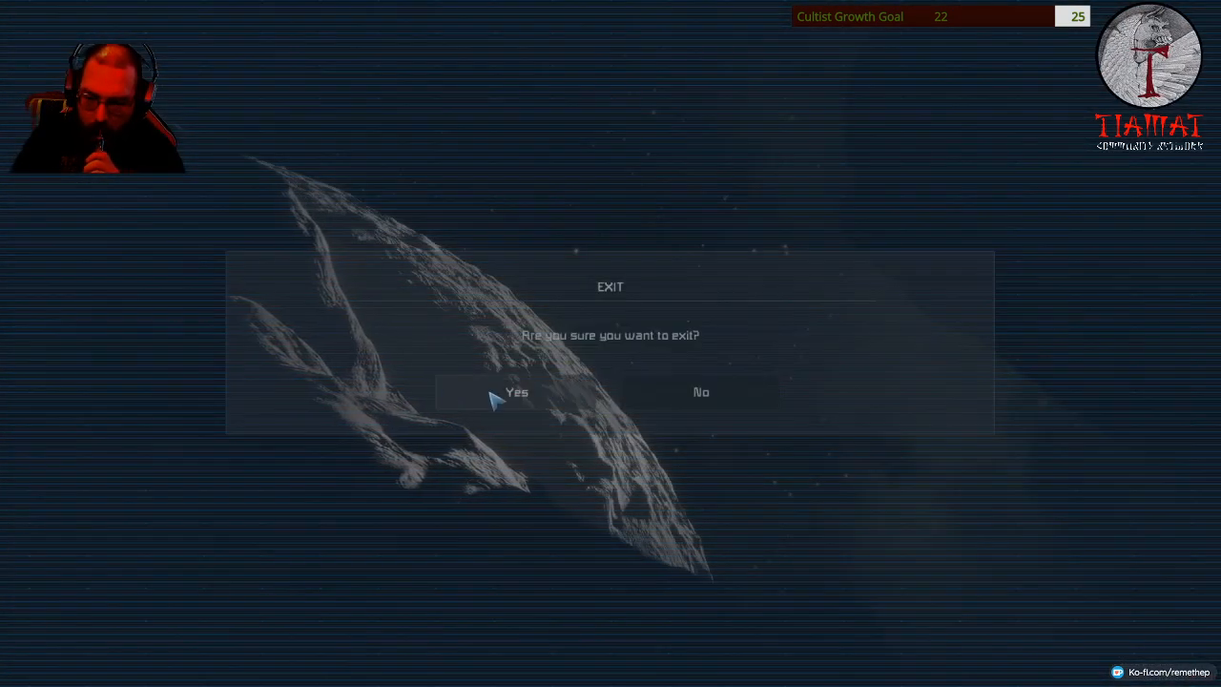
pyautogui.click(495, 400)
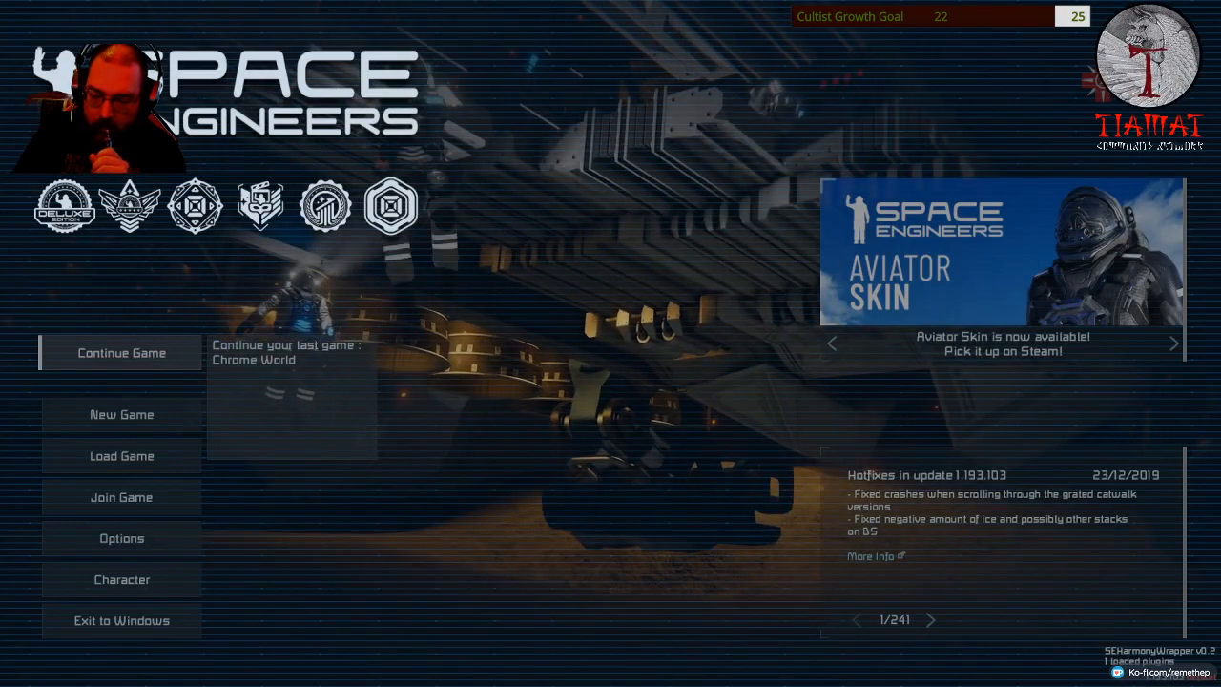
# Continue the last world, Chrome World, from the main menu.
pyautogui.click(121, 352)
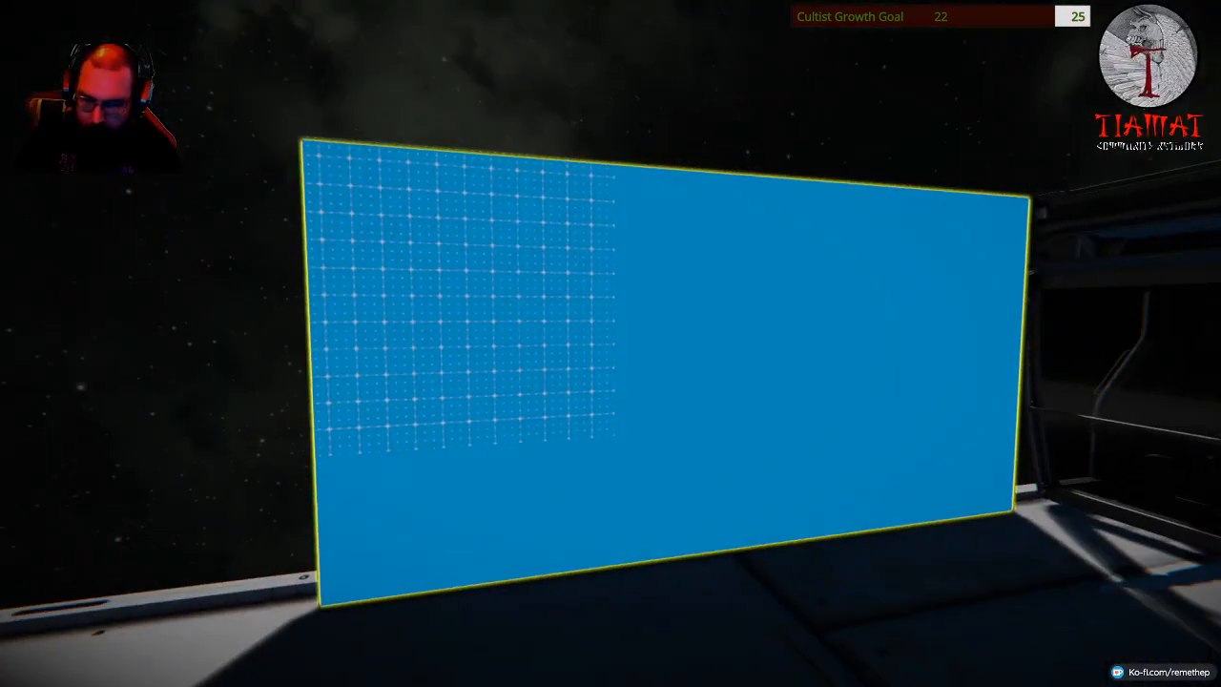
# Confirm the wide panel's Custom Data and set its Content to Script with the CEF Web Browser.
pyautogui.press('f')
pyautogui.press('Escape')
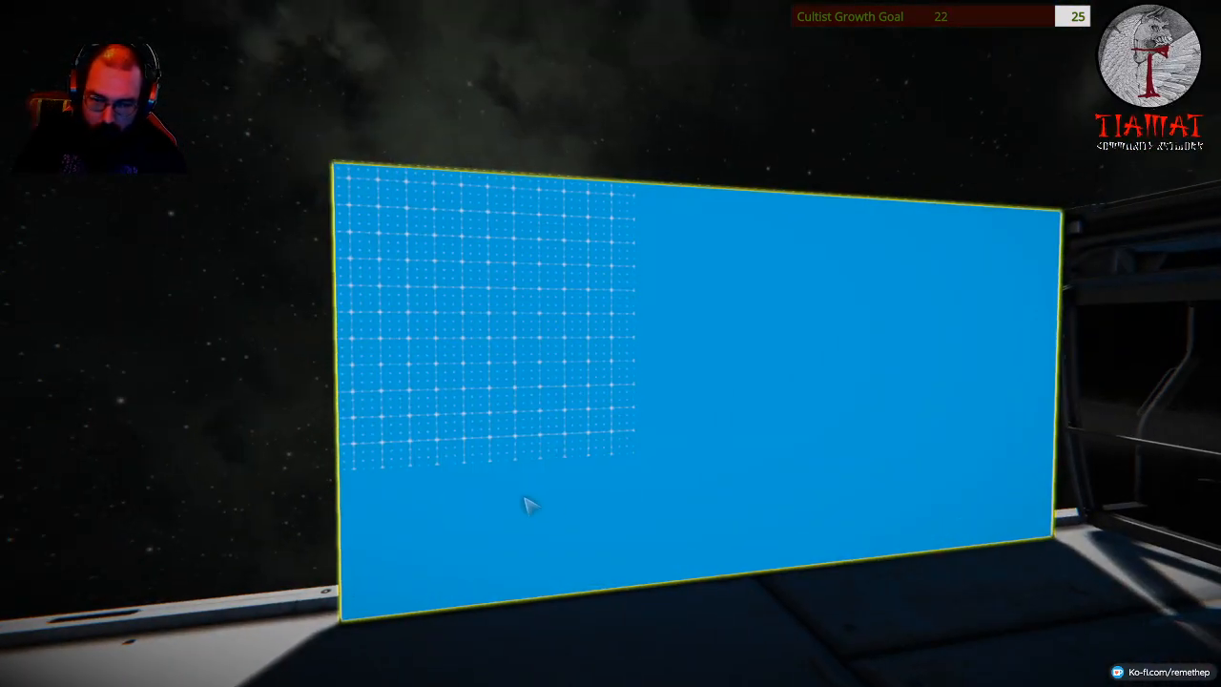
pyautogui.press('k')
pyautogui.click(611, 509)
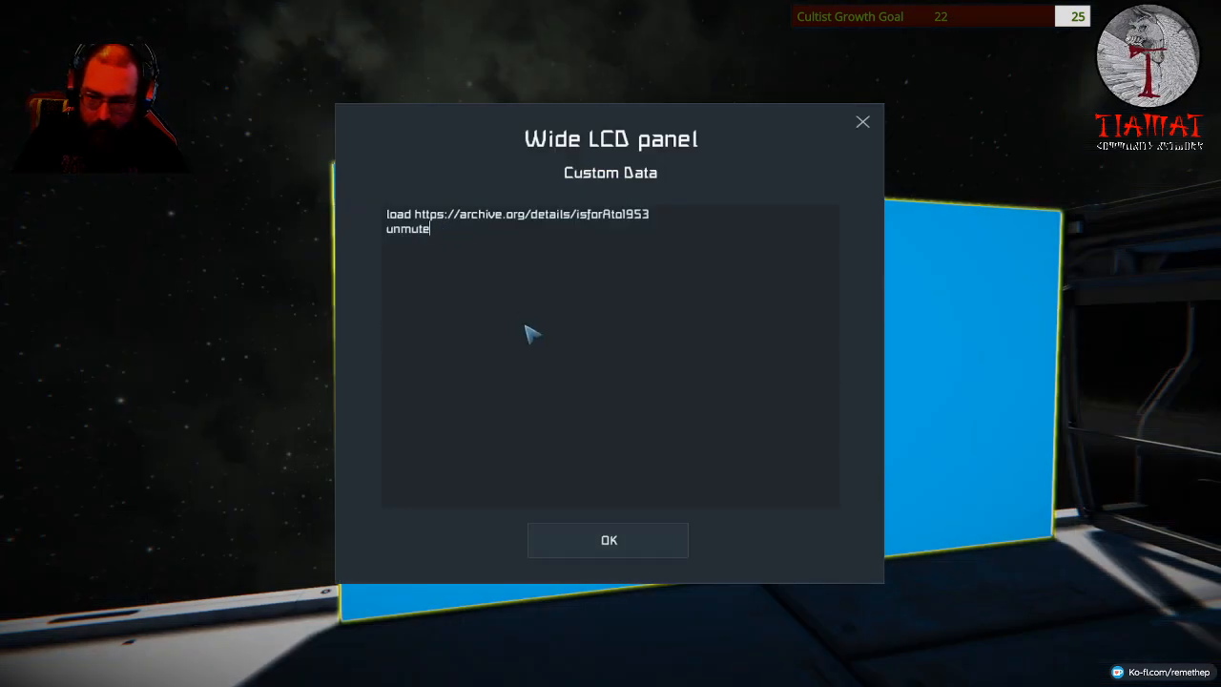
pyautogui.click(609, 539)
pyautogui.click(586, 515)
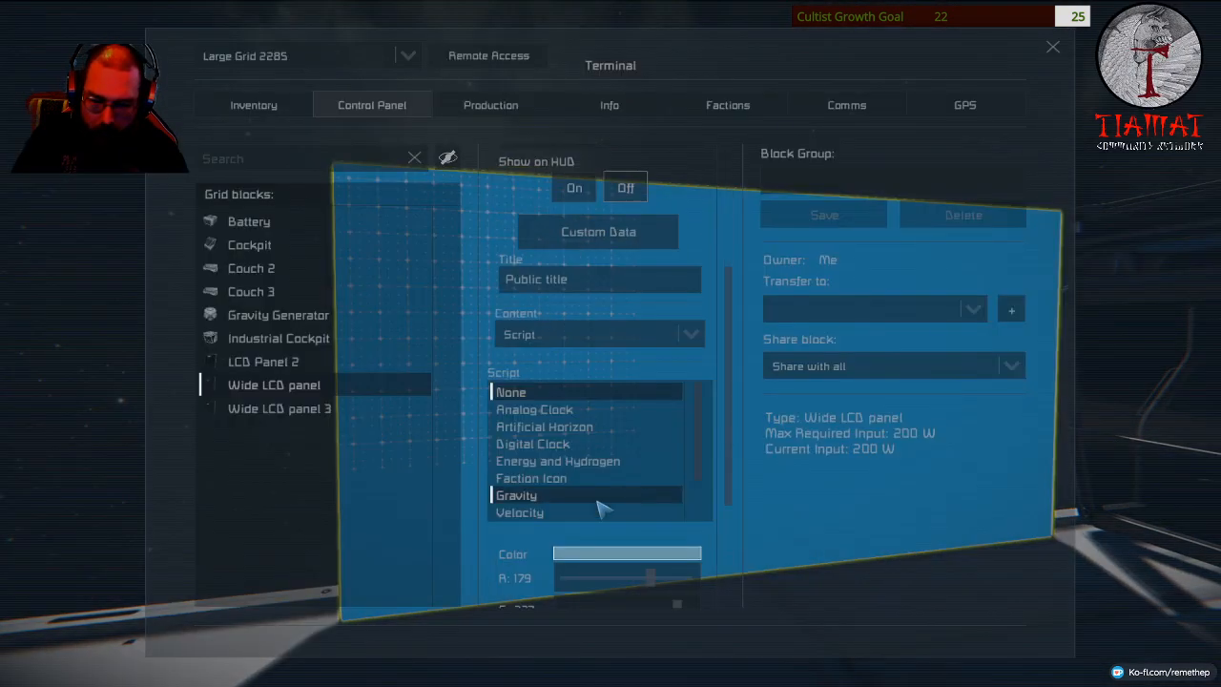
pyautogui.scroll(-3, 583, 512)
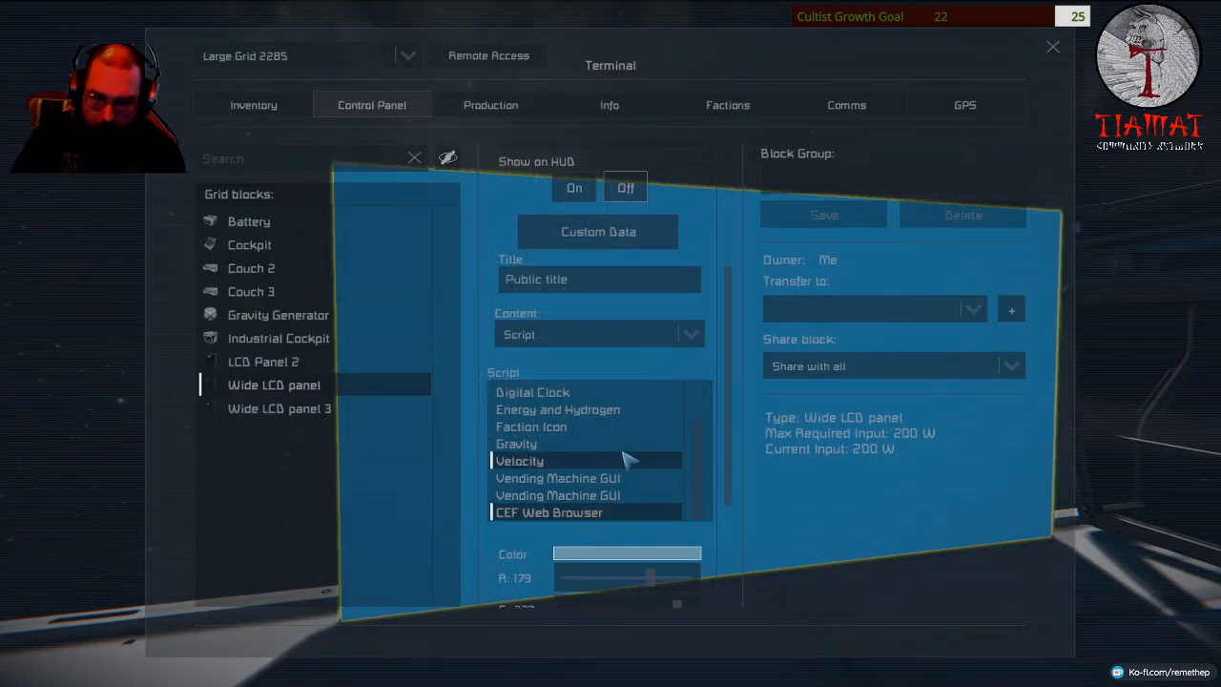
pyautogui.press('Escape')
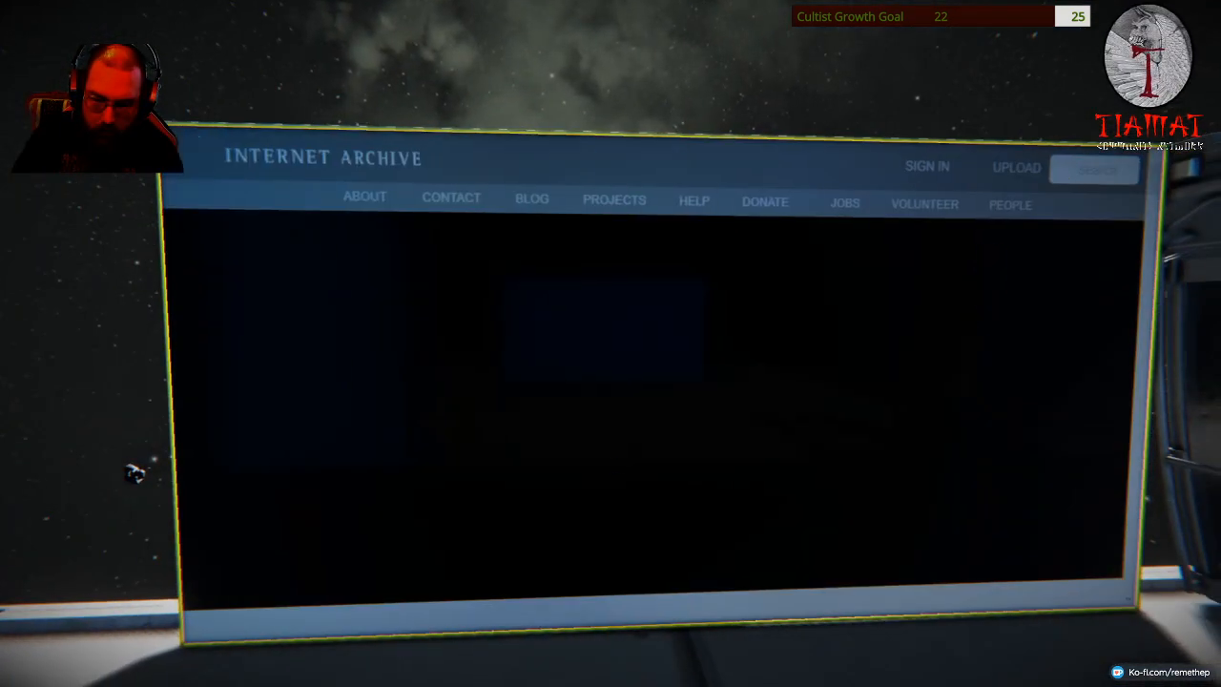
# Start the Internet Archive cartoon playing on the panel and view it from third and first person.
pyautogui.press('k')
pyautogui.press('Escape')
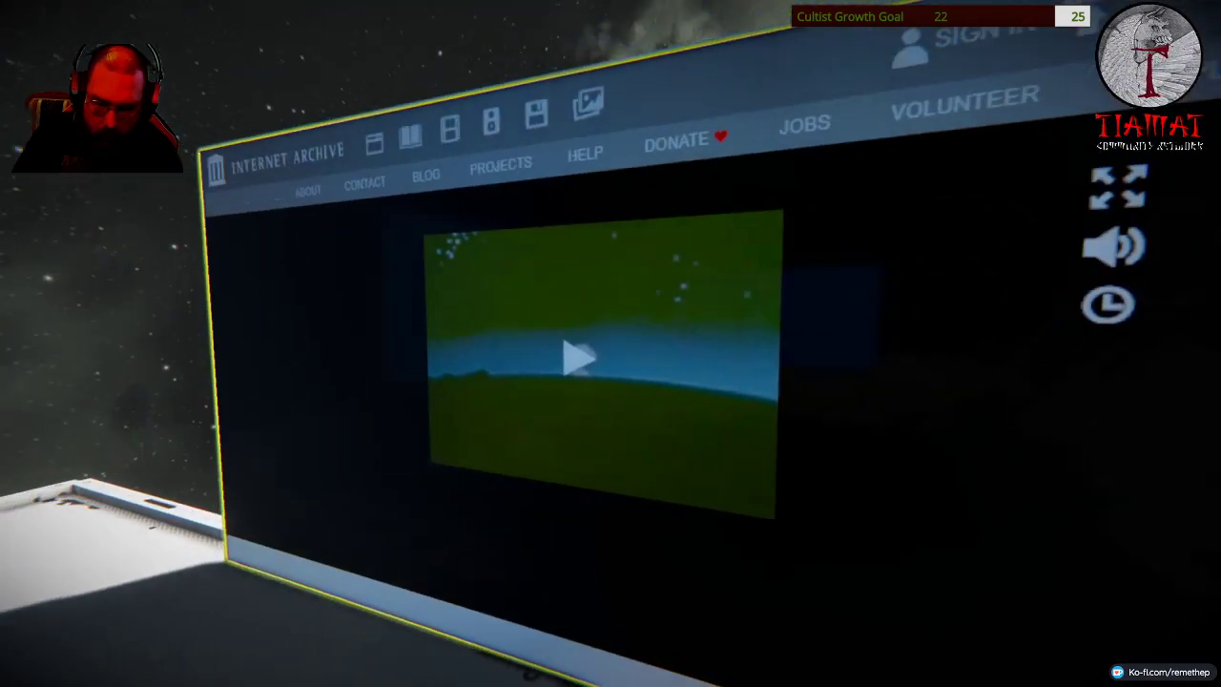
pyautogui.click(229, 468)
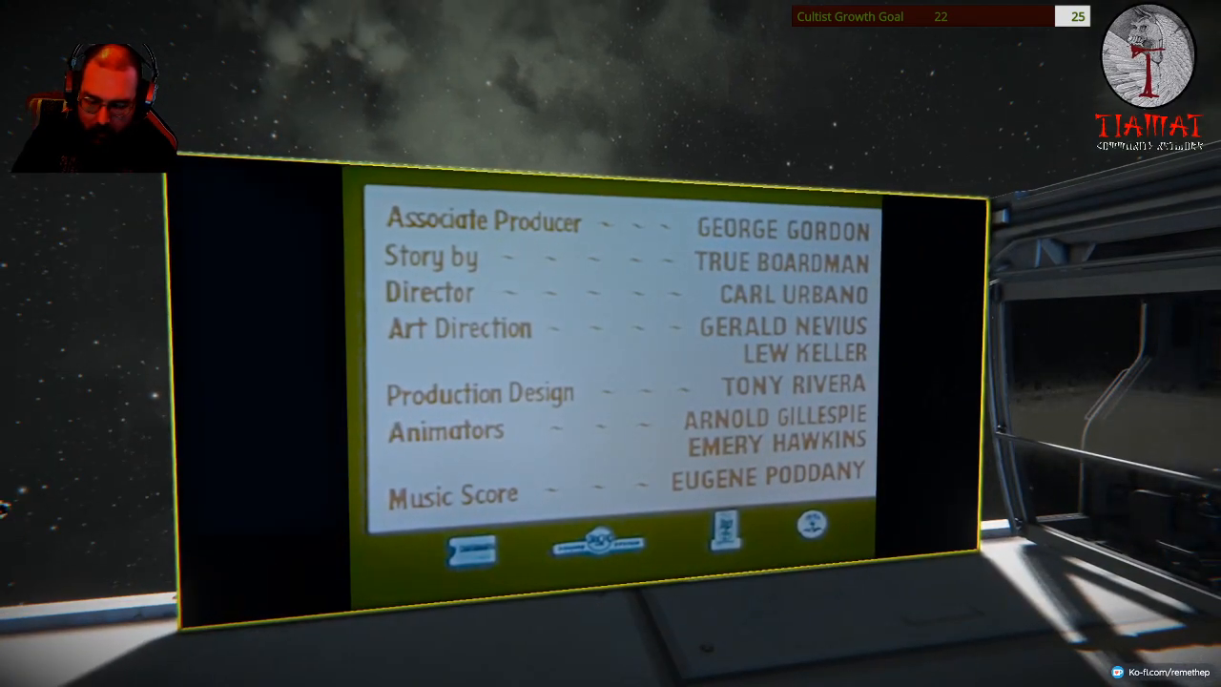
pyautogui.press('v')
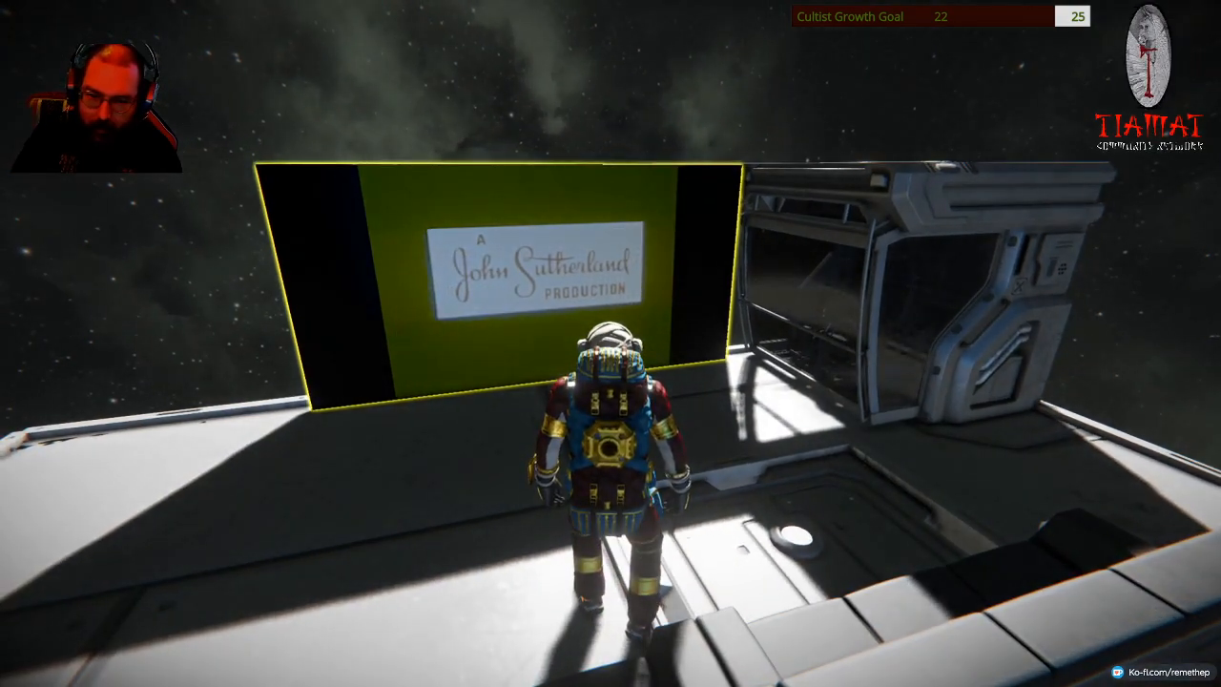
pyautogui.moveTo(610, 381); pyautogui.dragTo(382, 381)
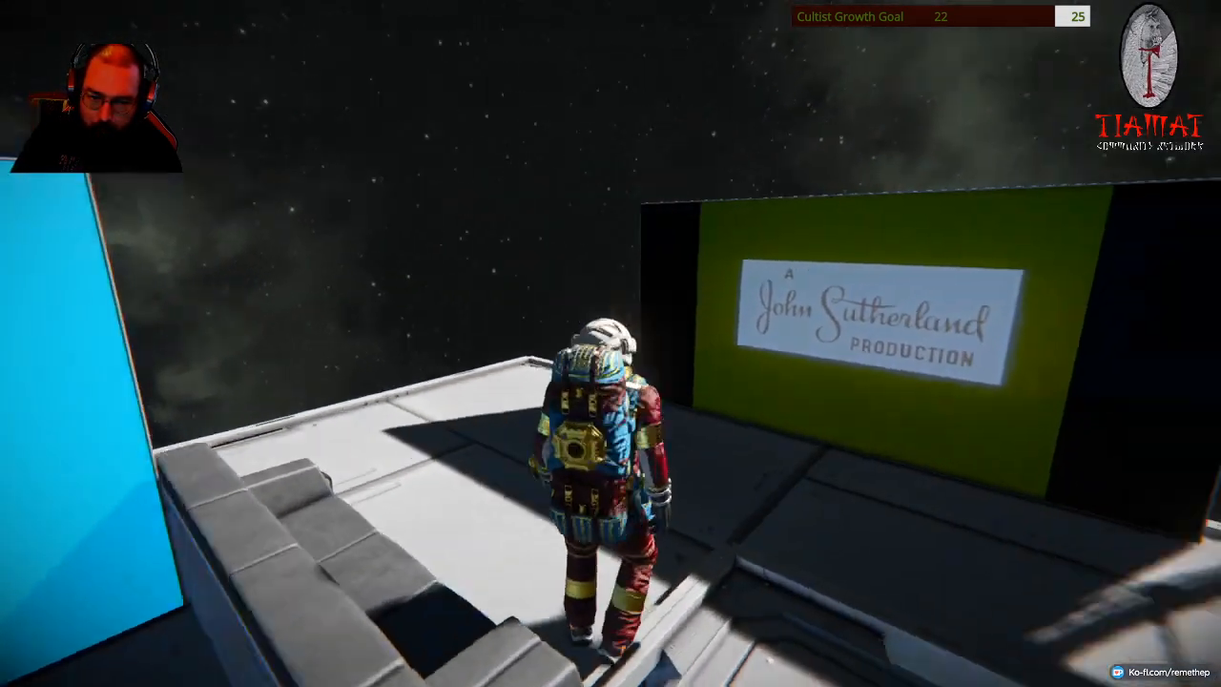
pyautogui.press('w')
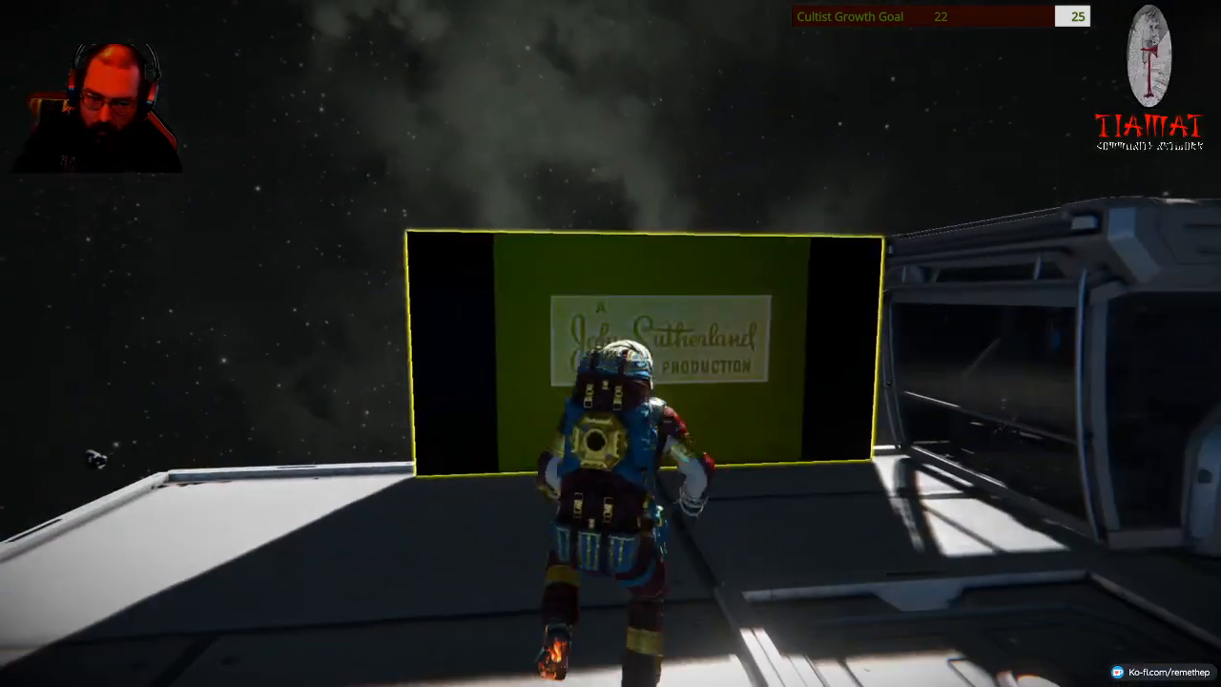
pyautogui.press('v')
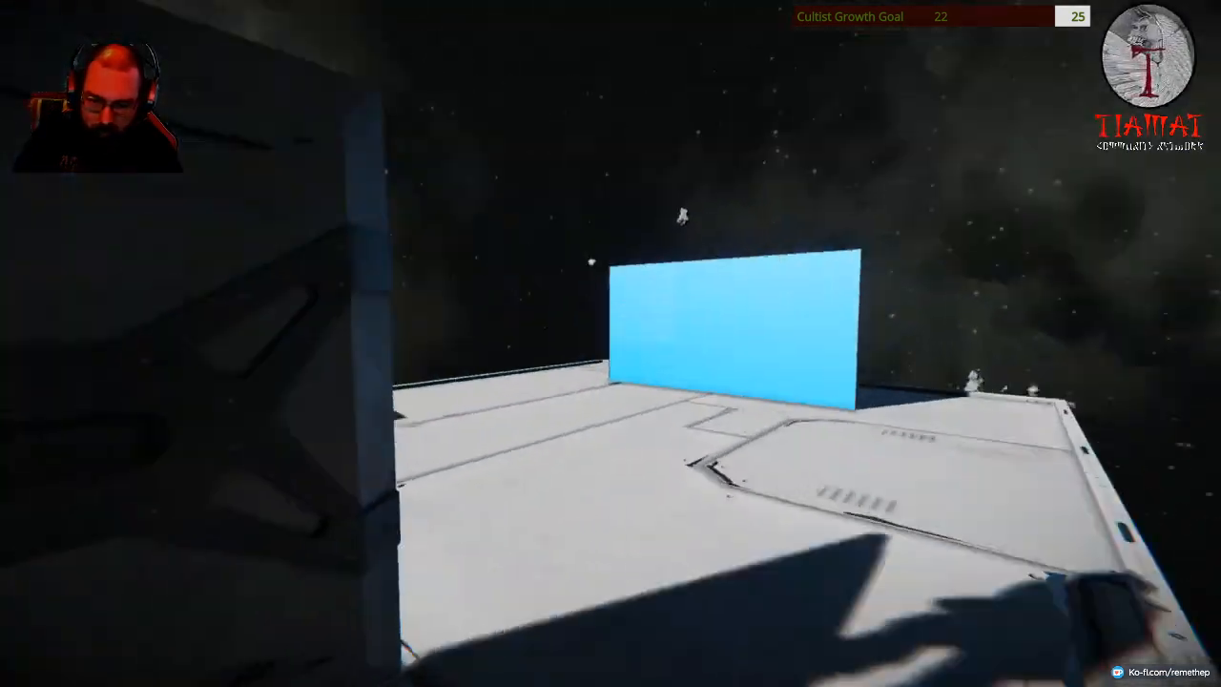
# Set Wide LCD panel 3's Content to Script with the CEF Web Browser script.
pyautogui.press('f')
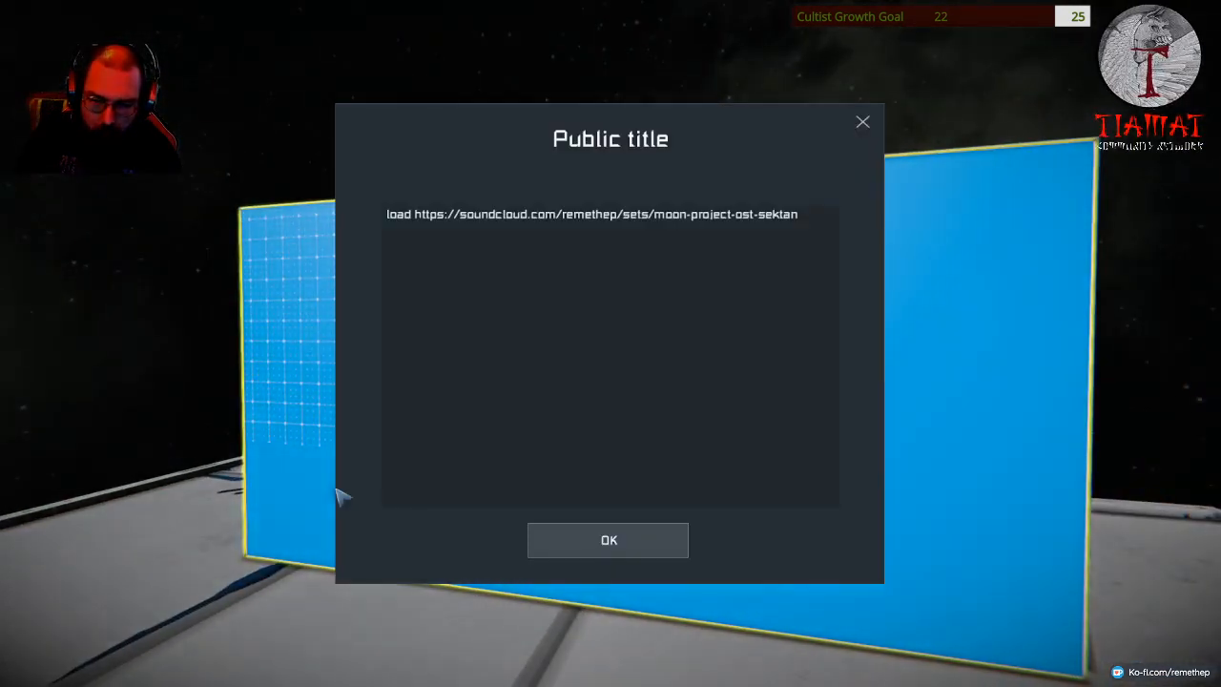
pyautogui.press('Escape')
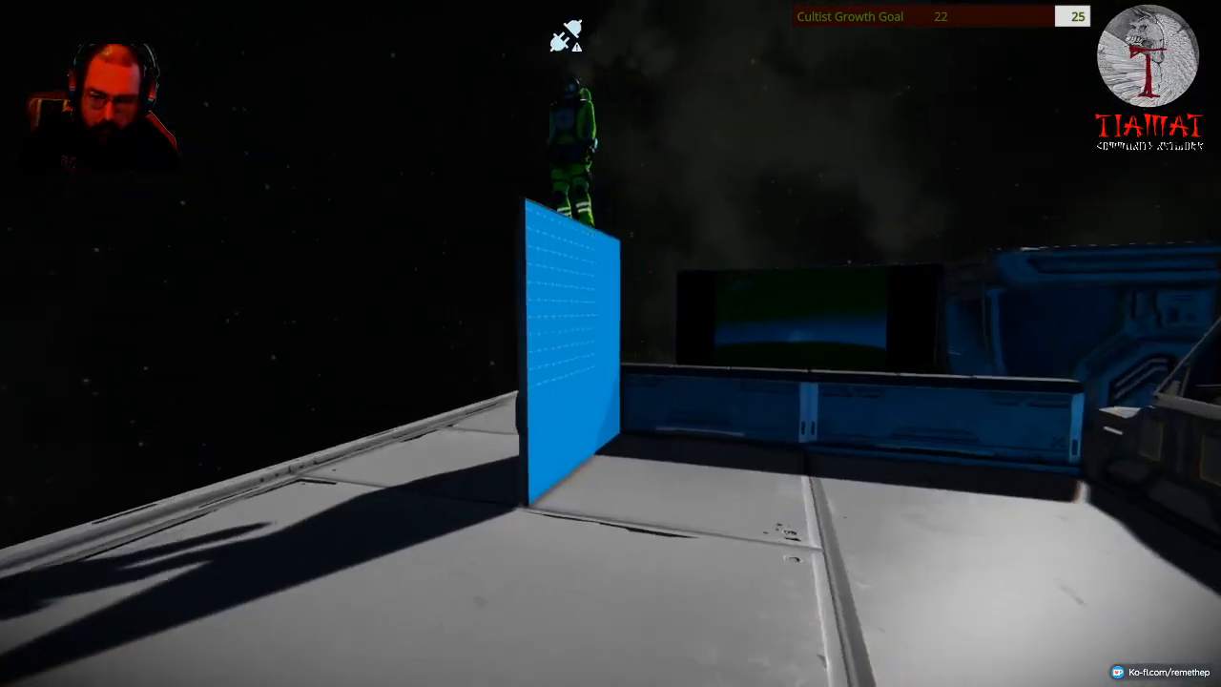
pyautogui.press('k')
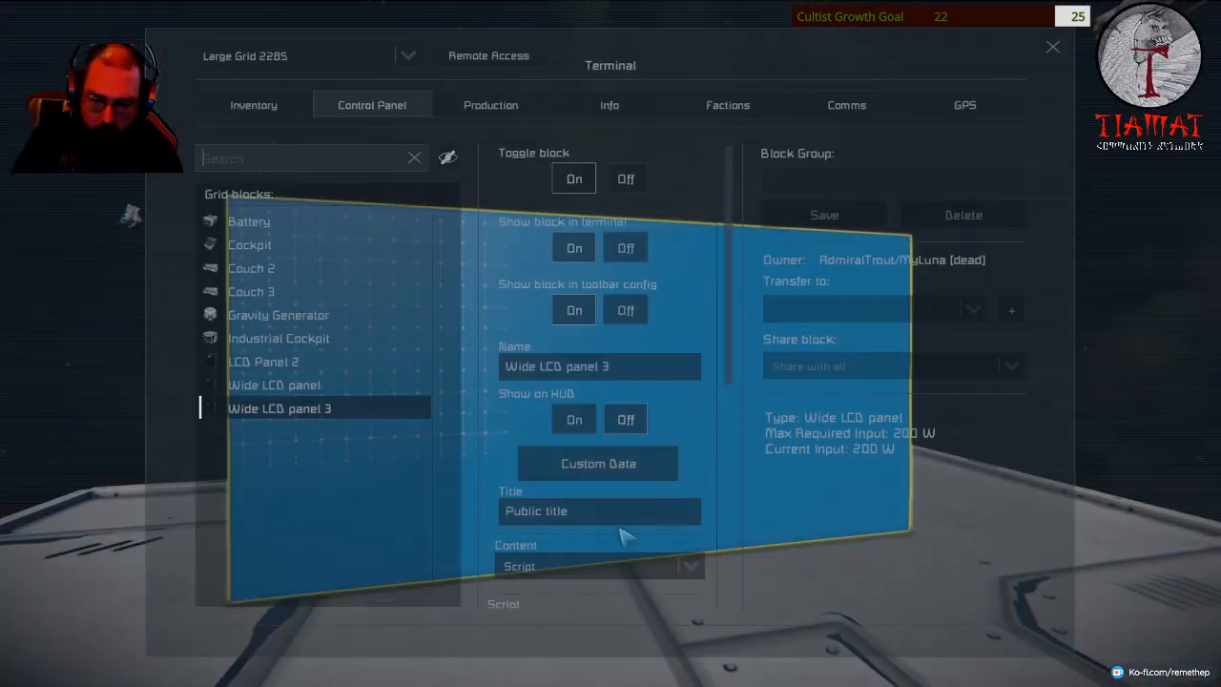
pyautogui.click(572, 567)
pyautogui.click(739, 415)
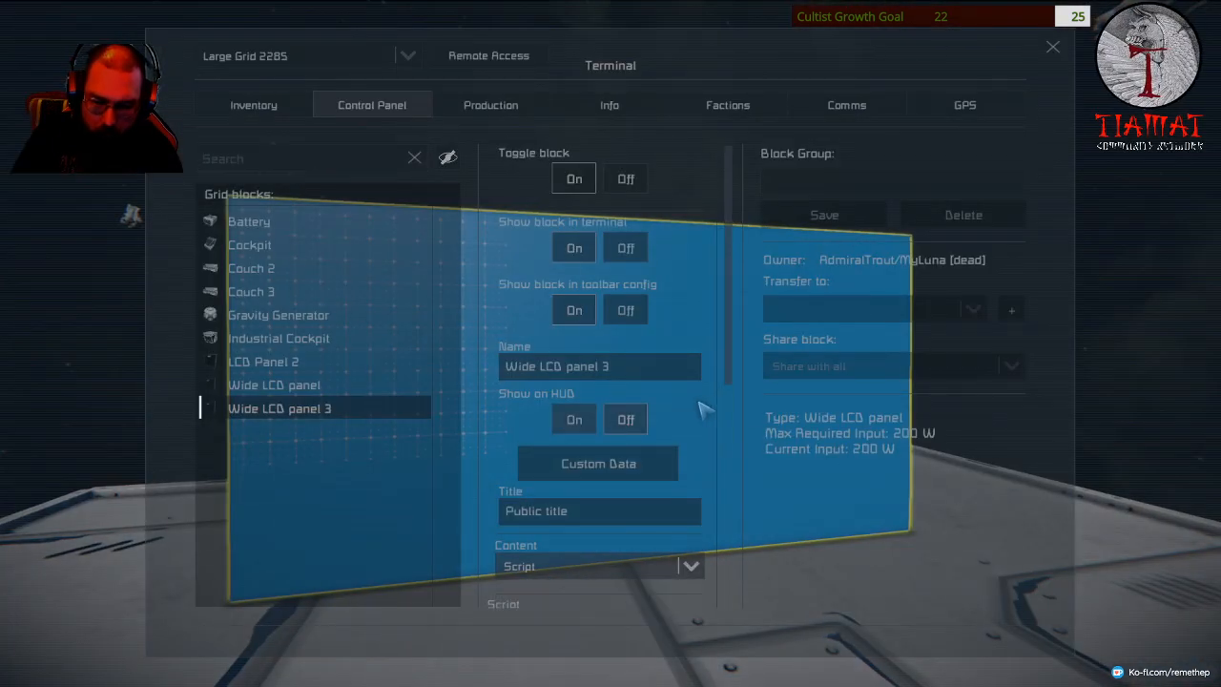
pyautogui.scroll(-4, 717, 453)
pyautogui.click(568, 512)
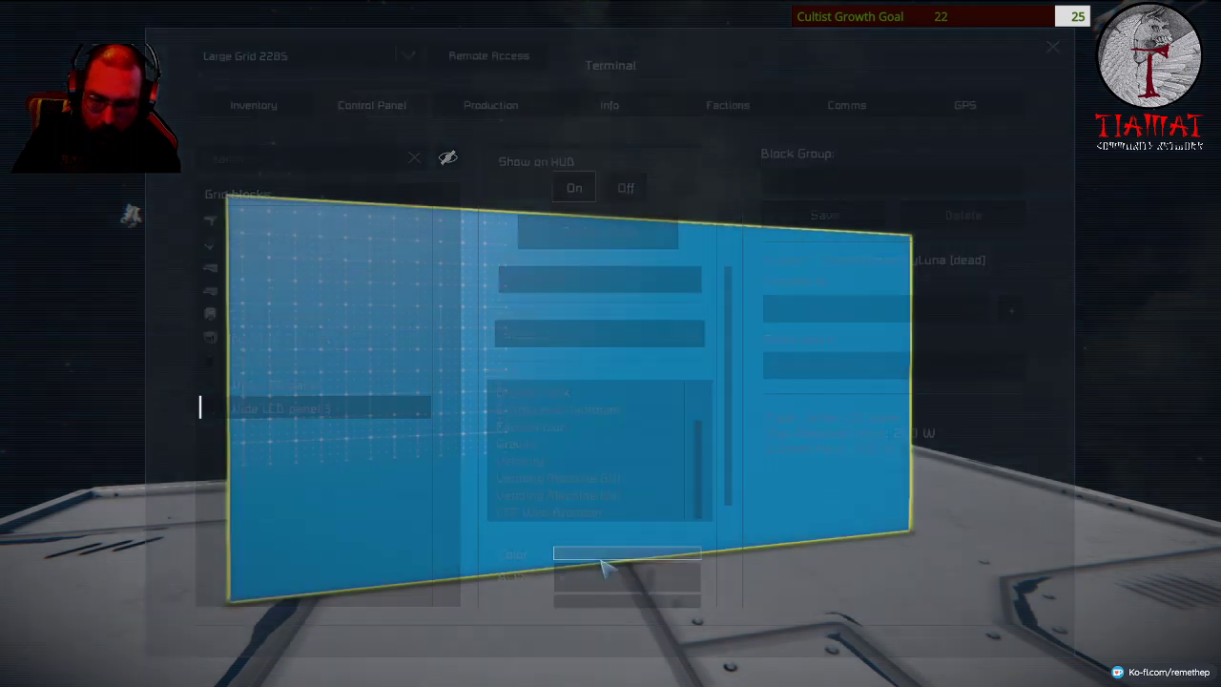
pyautogui.press('Escape')
# Confirm Wide LCD panel 3's public title and Custom Data so it shows the Internet Archive page.
pyautogui.press('f')
pyautogui.click(589, 543)
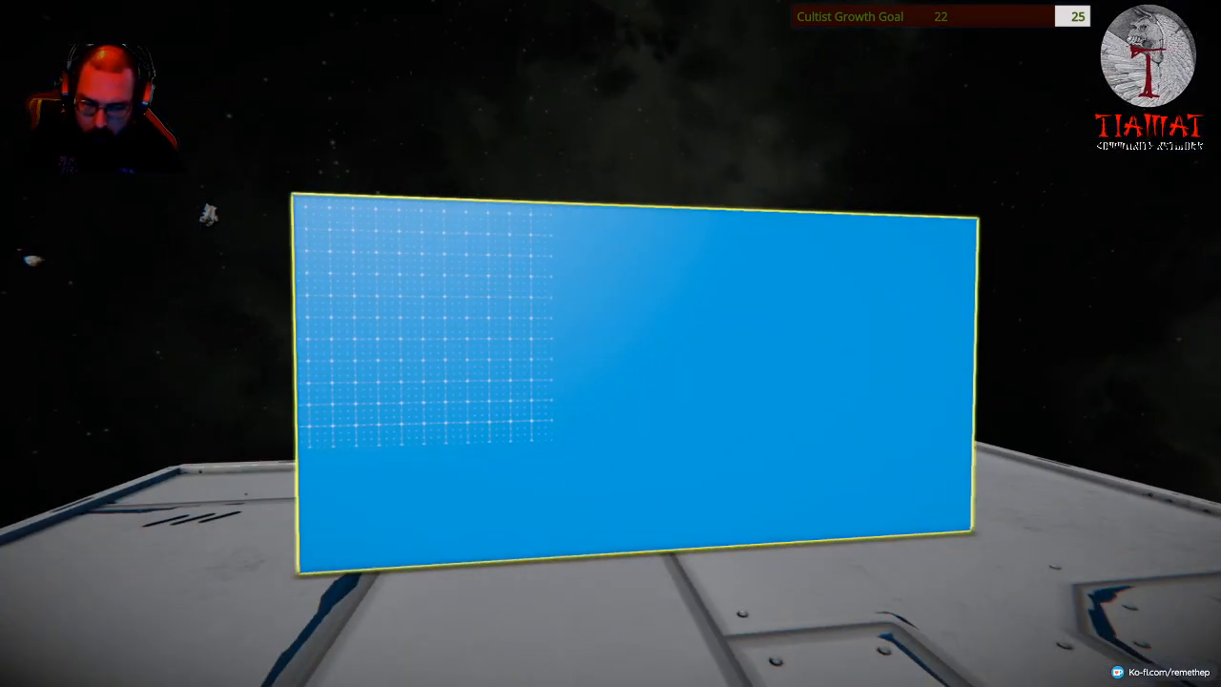
pyautogui.press('f')
pyautogui.click(606, 534)
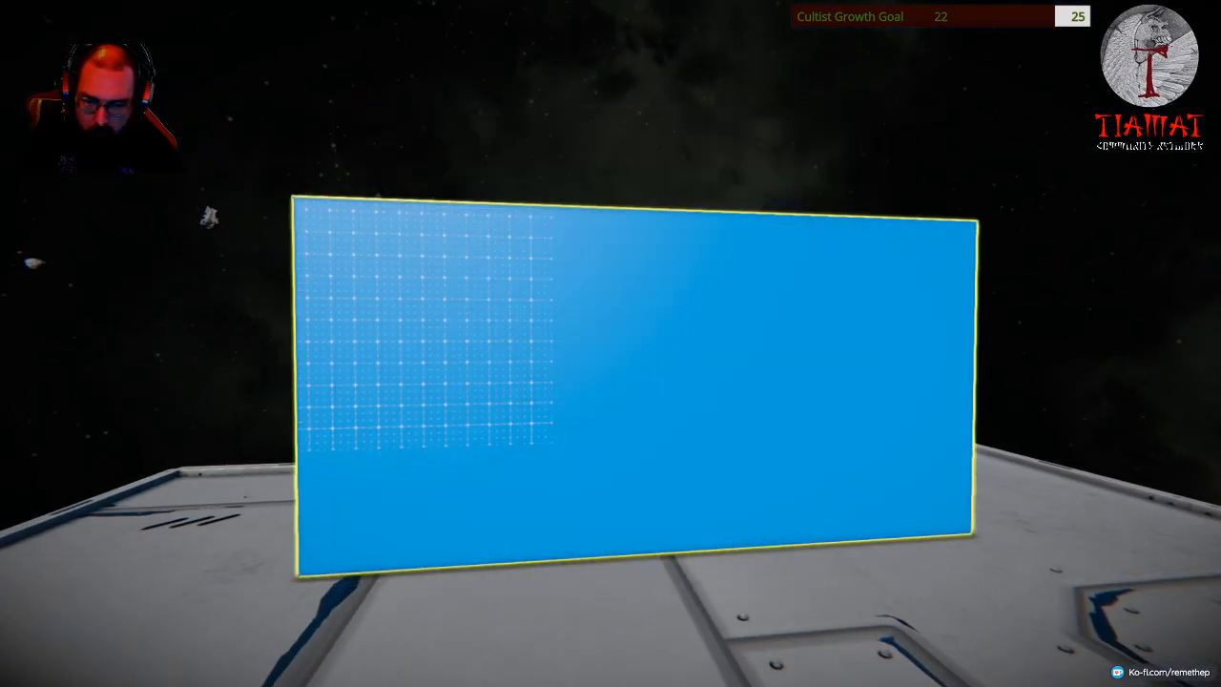
pyautogui.press('k')
pyautogui.scroll(-5, 611, 458)
pyautogui.click(572, 512)
pyautogui.press('Escape')
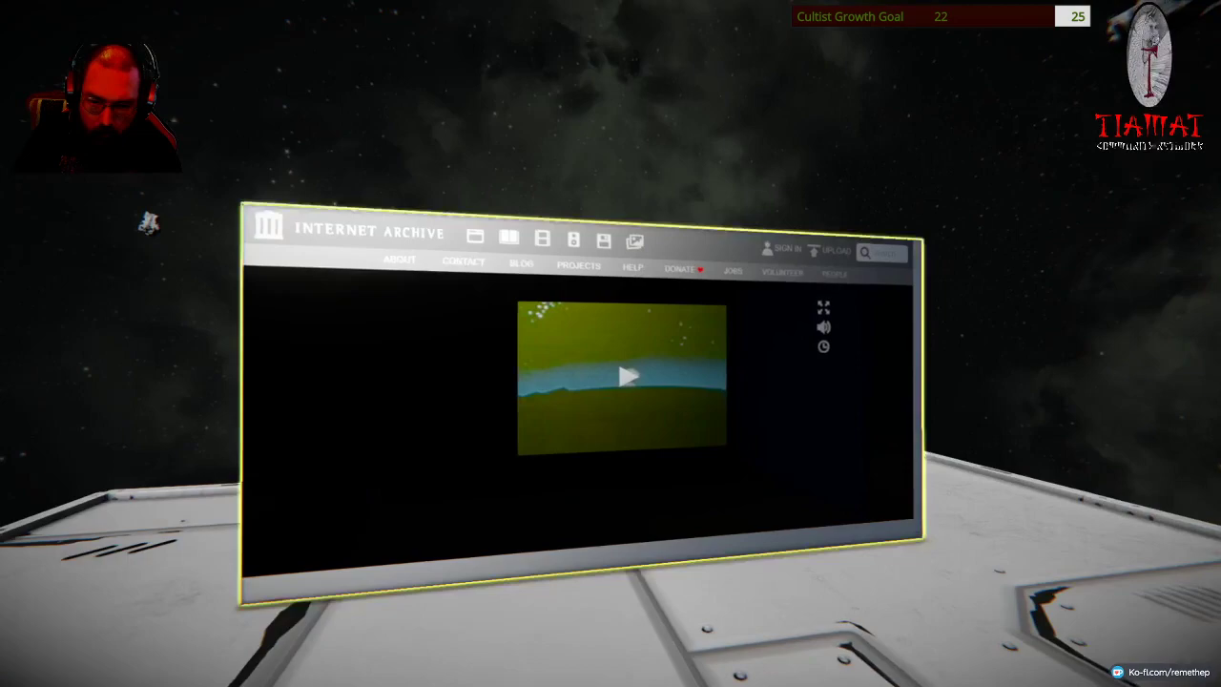
pyautogui.press('k')
pyautogui.click(598, 464)
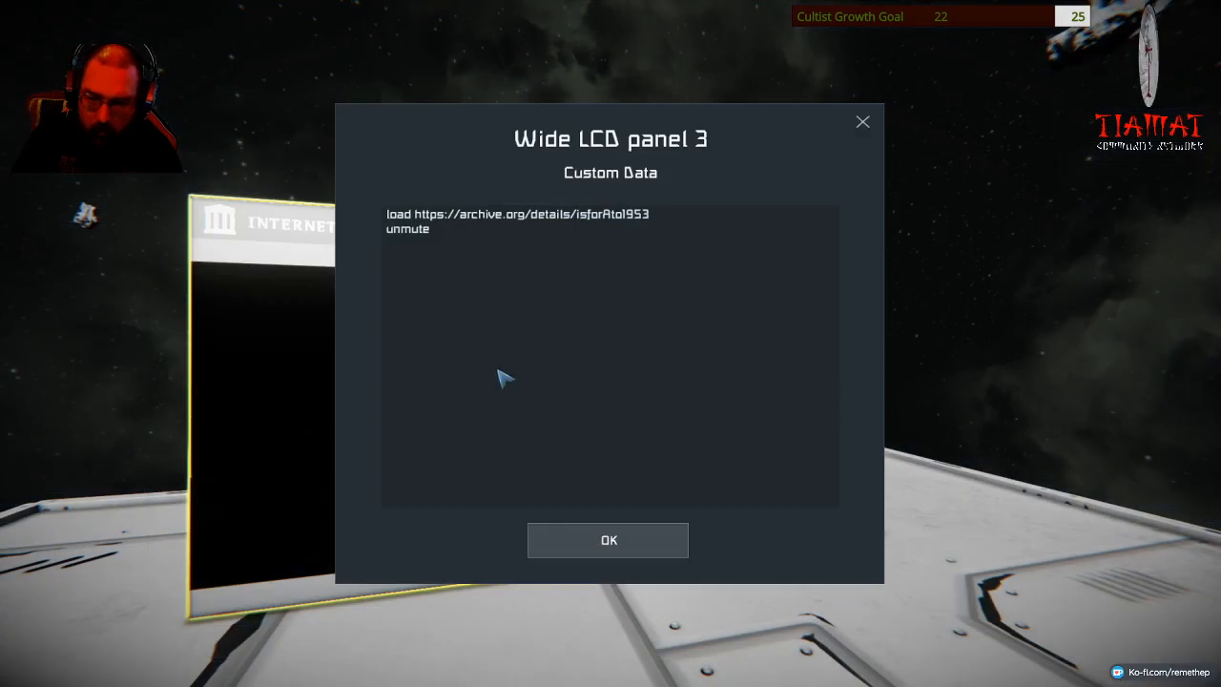
pyautogui.click(608, 541)
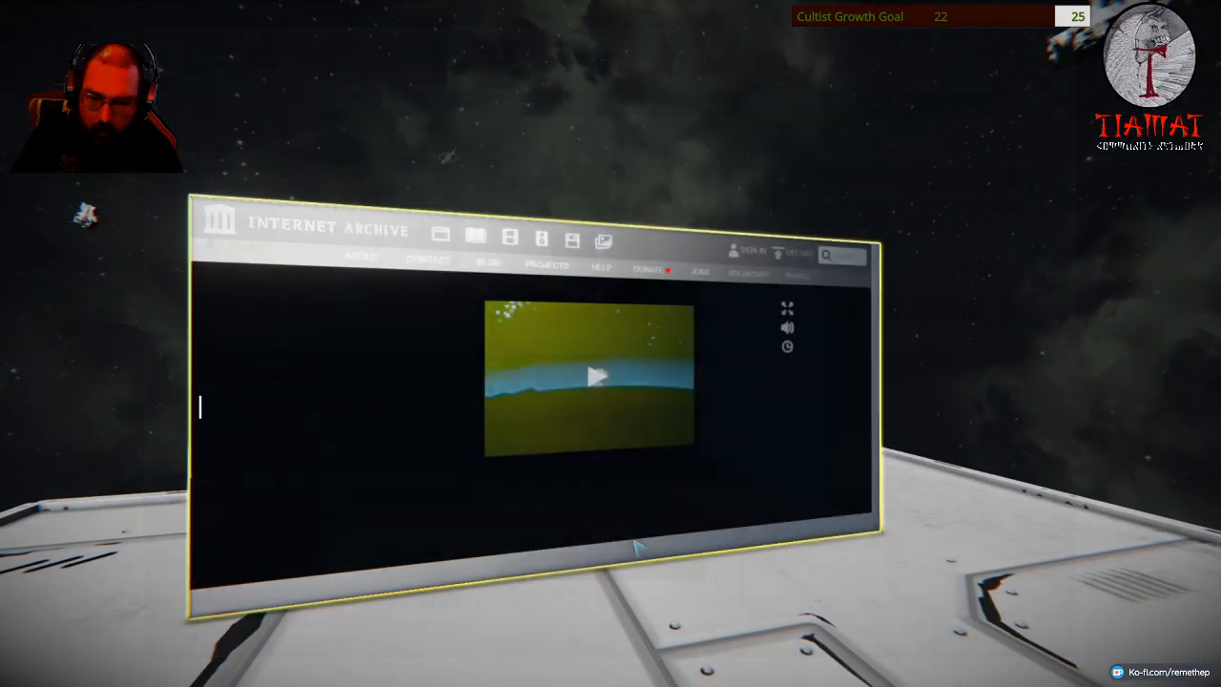
pyautogui.press('Escape')
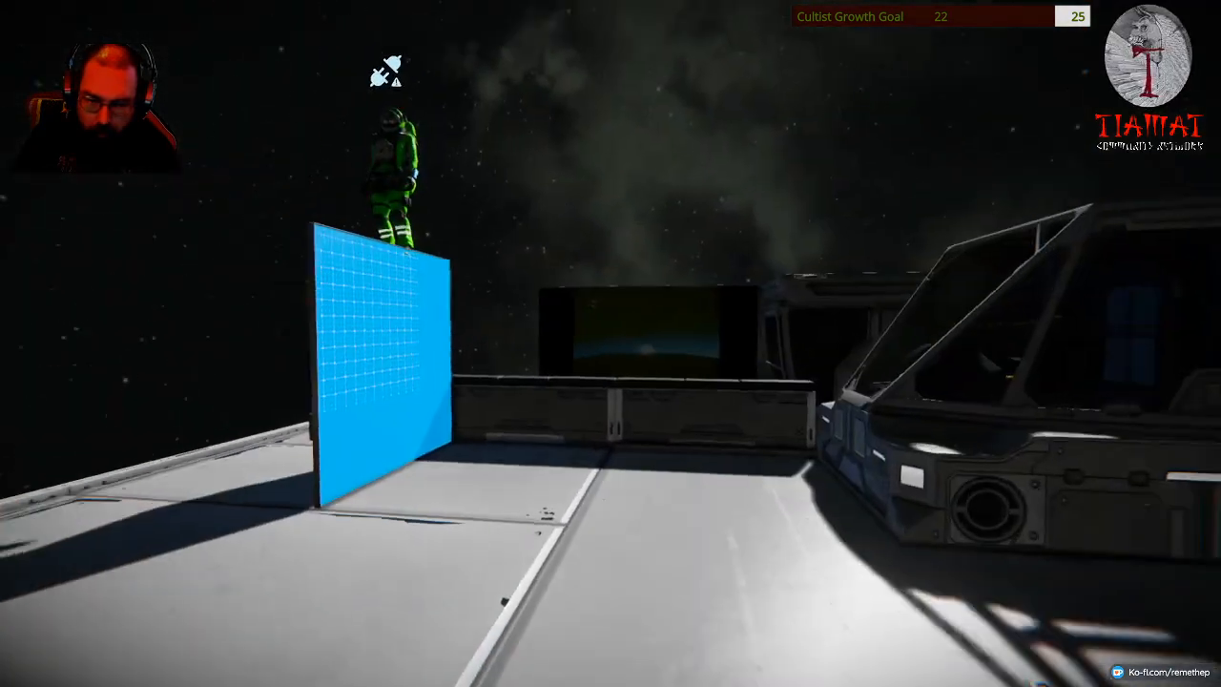
# Set LCD Panel 2 to Script > CEF Web Browser and start the Moon Project OST - Sektan track.
pyautogui.press('k')
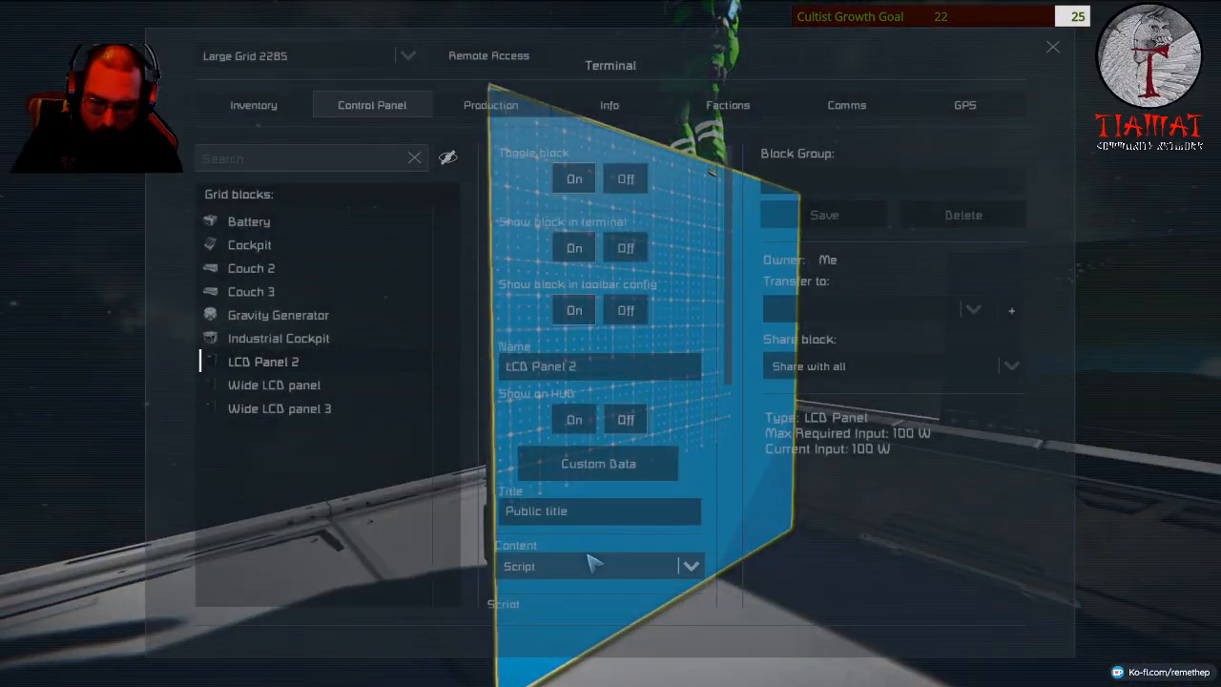
pyautogui.click(591, 564)
pyautogui.click(534, 624)
pyautogui.scroll(-5, 667, 458)
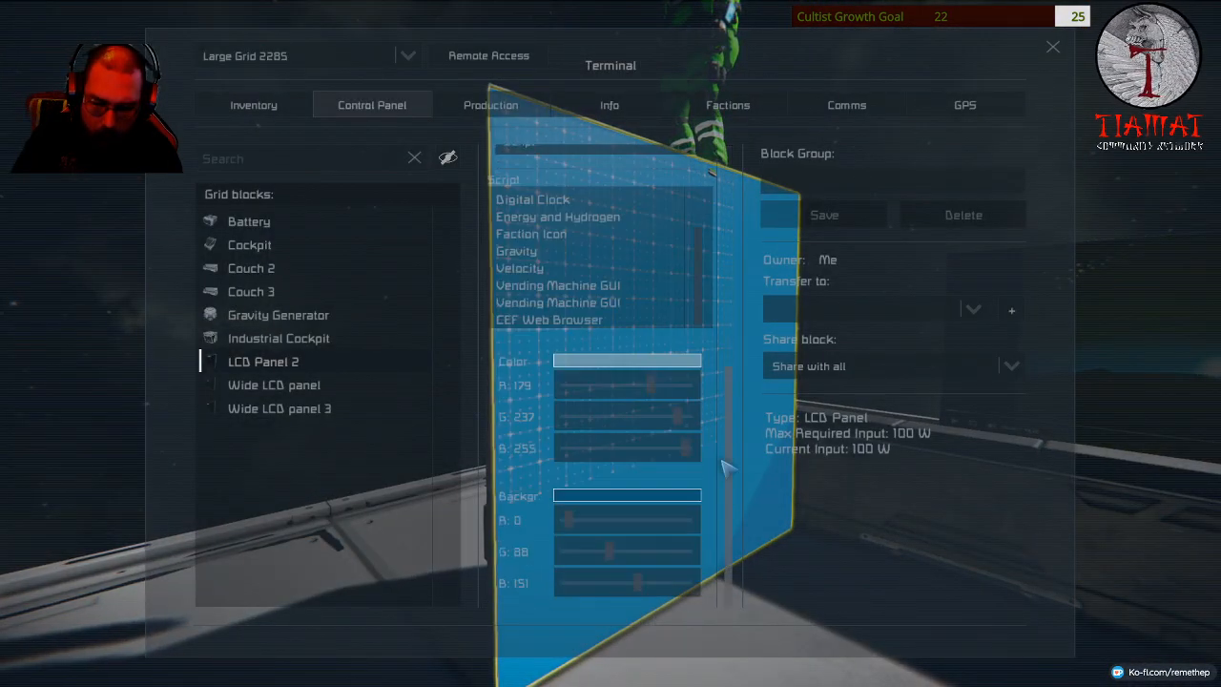
pyautogui.click(550, 320)
pyautogui.press('Escape')
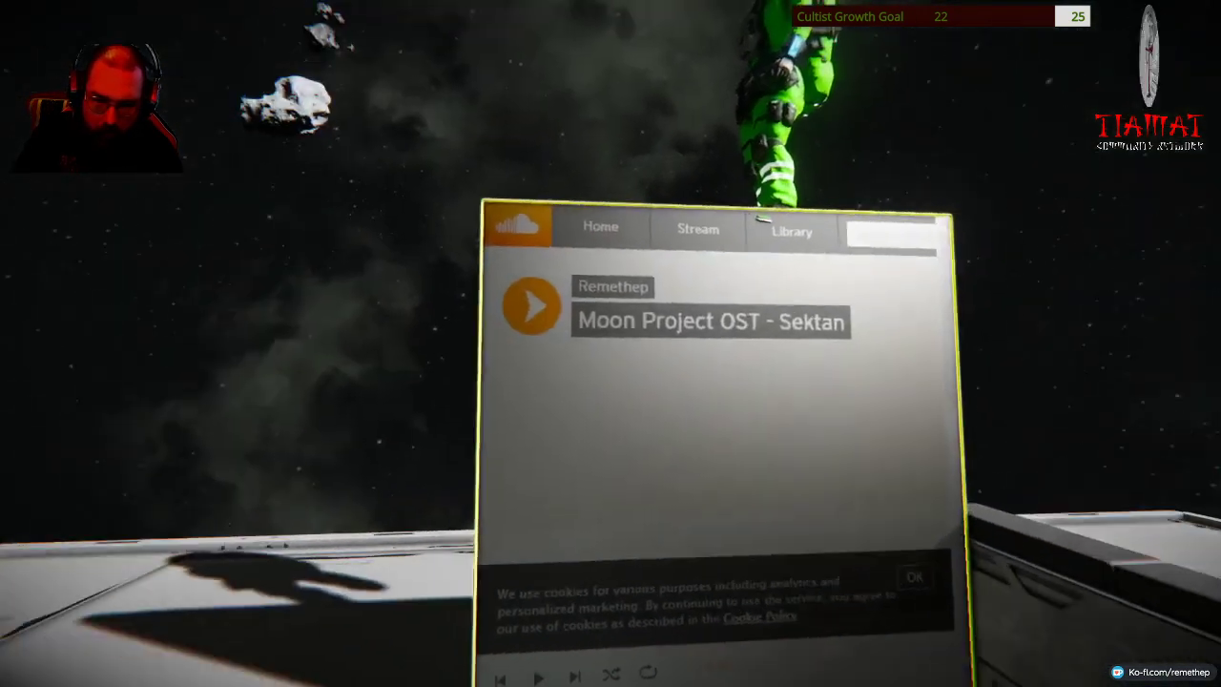
pyautogui.click(637, 358)
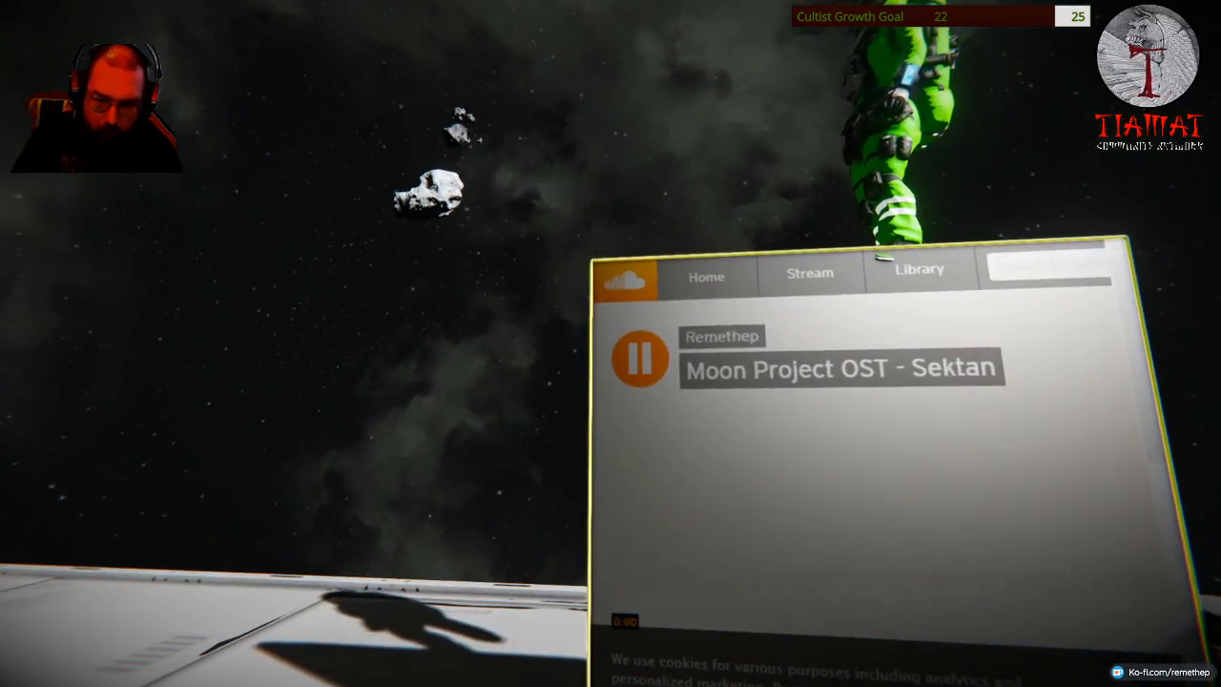
pyautogui.press('Tab')
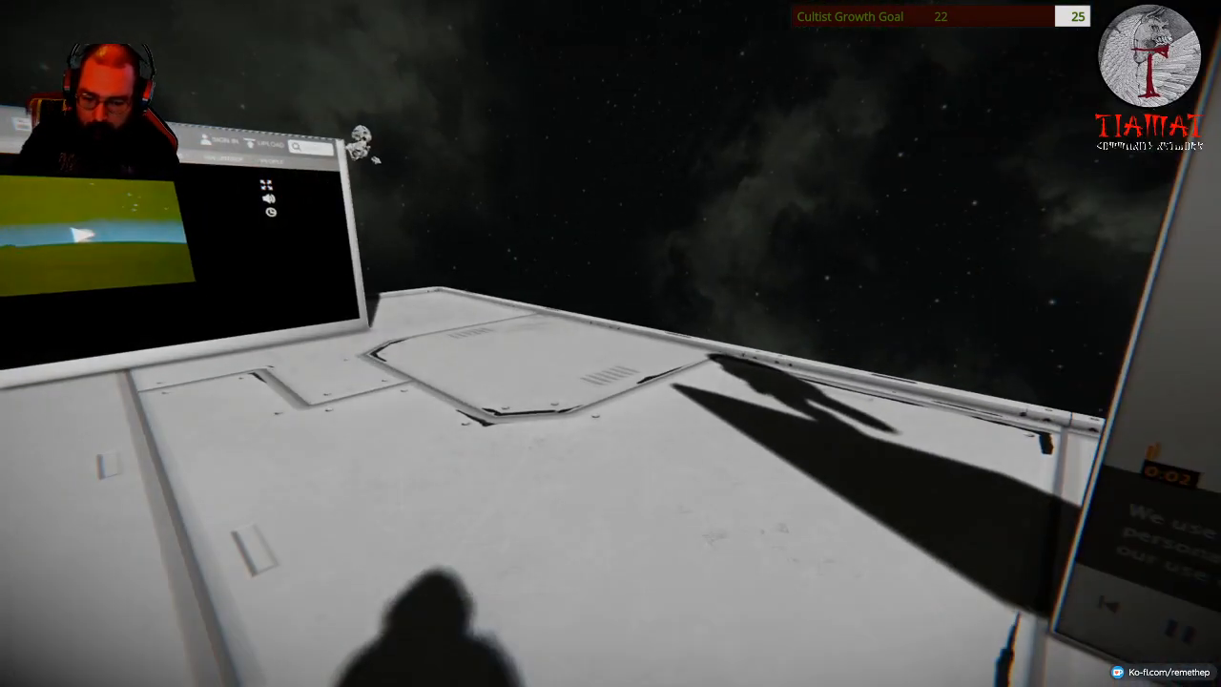
pyautogui.press('v')
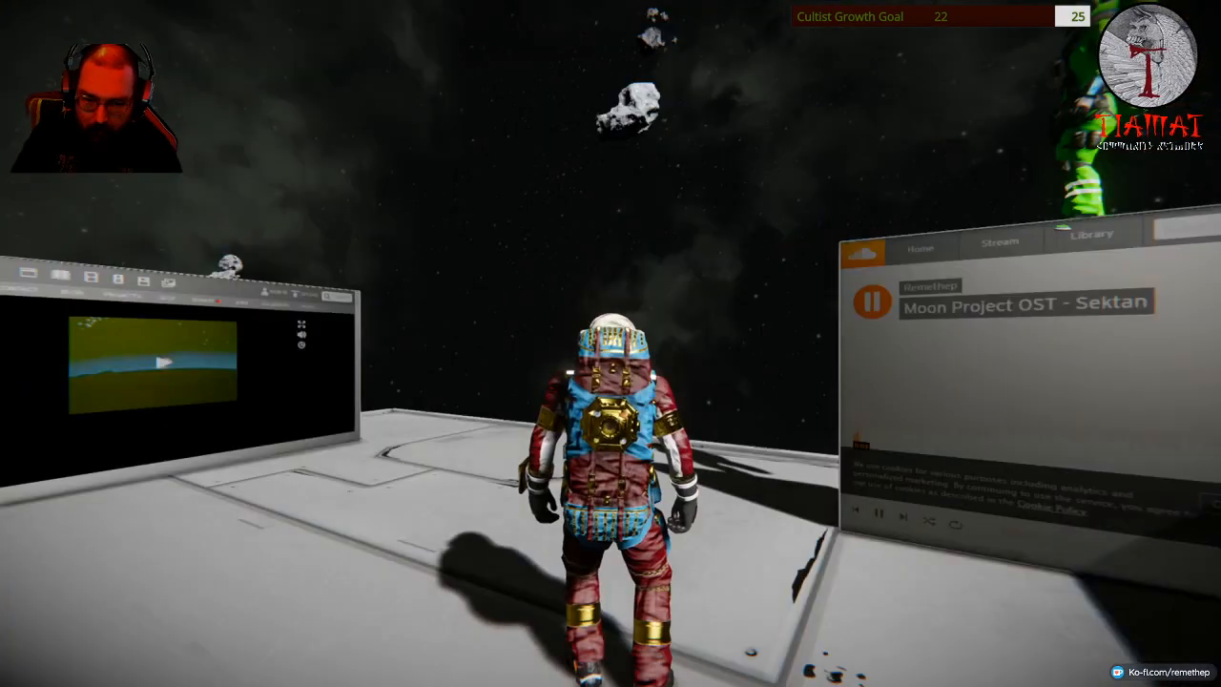